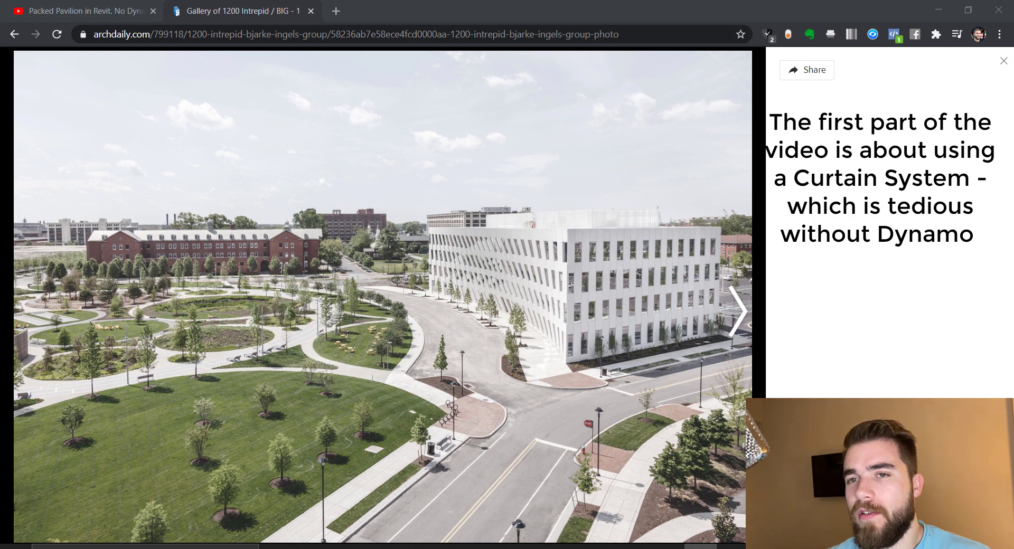
- Read the viewer comments under the Packed Pavilion video on YouTube for the requested irregular curtain panel facade
click(85, 11)
scroll(282, 211, down, 3)
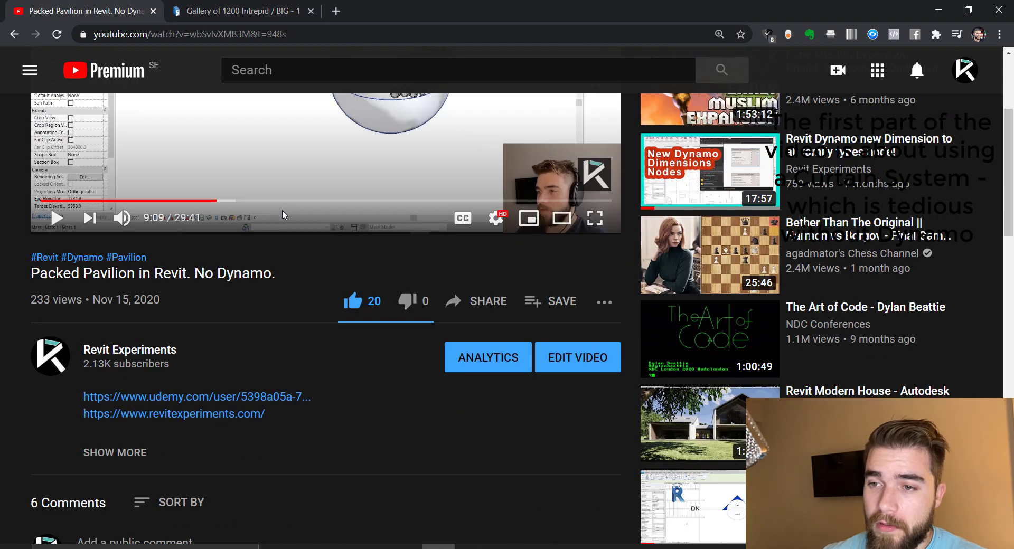
scroll(282, 210, down, 5)
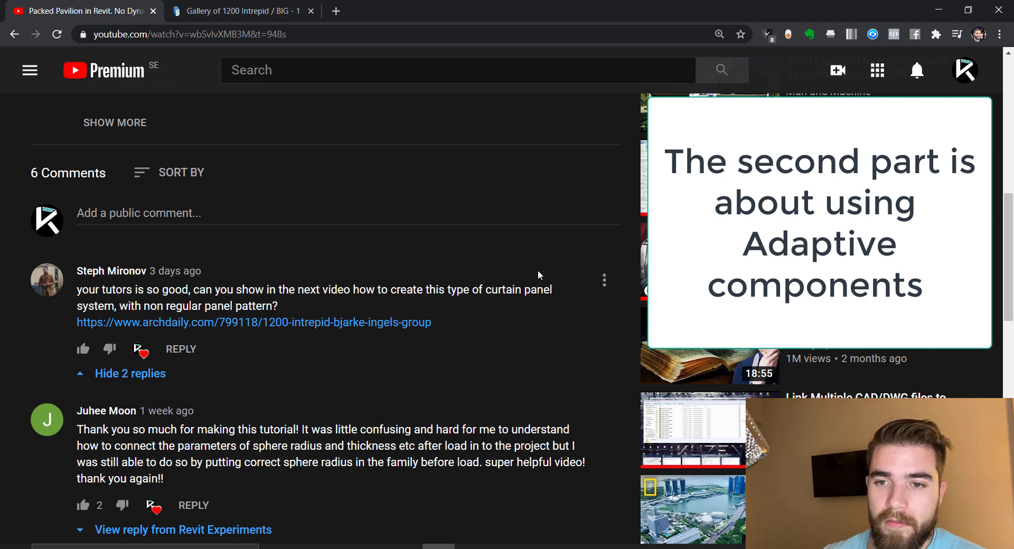
scroll(538, 275, up, 7)
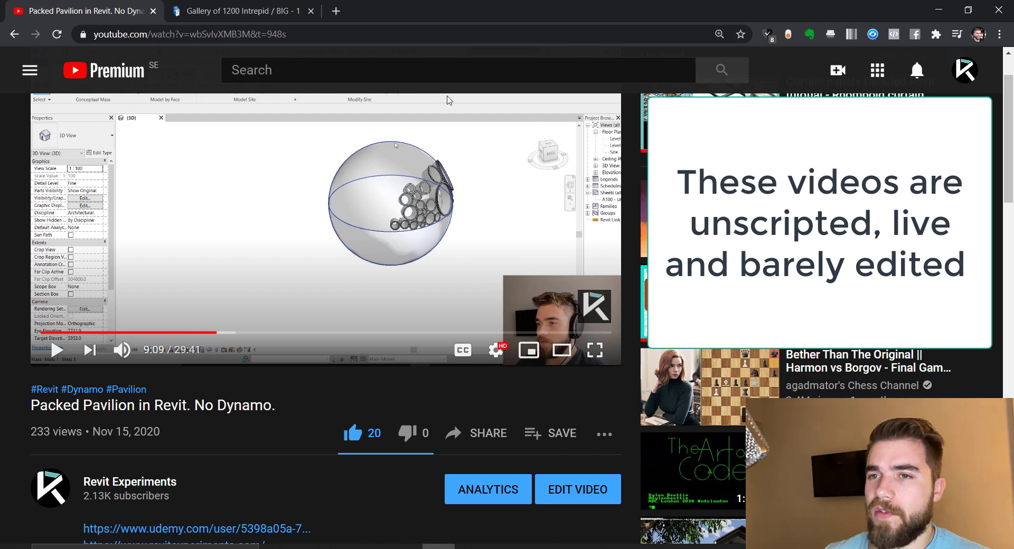
- Return to the ArchDaily 1200 Intrepid gallery, go back to its article and examine the building photos and project facts
key(ctrl+Tab)
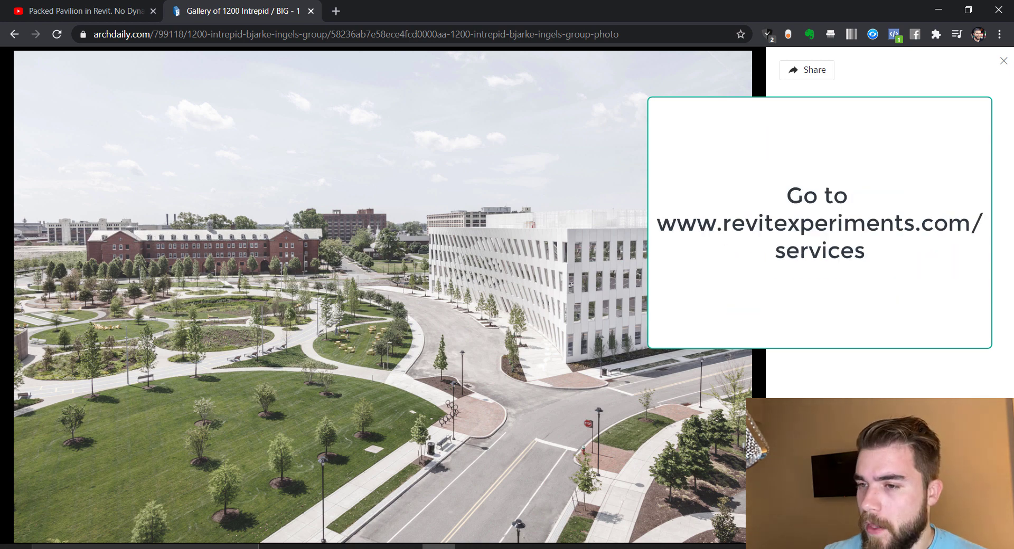
mouse_move(693, 454)
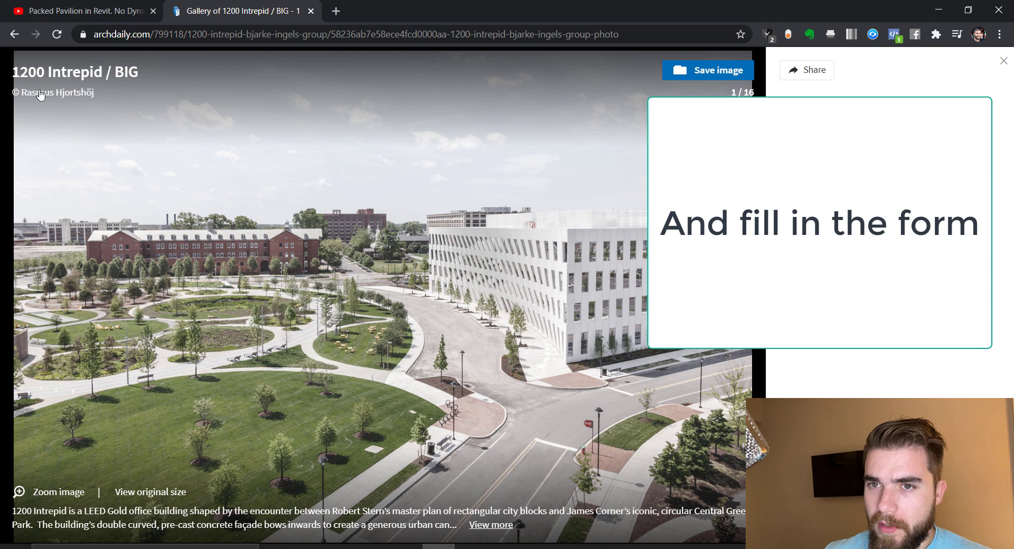
click(15, 34)
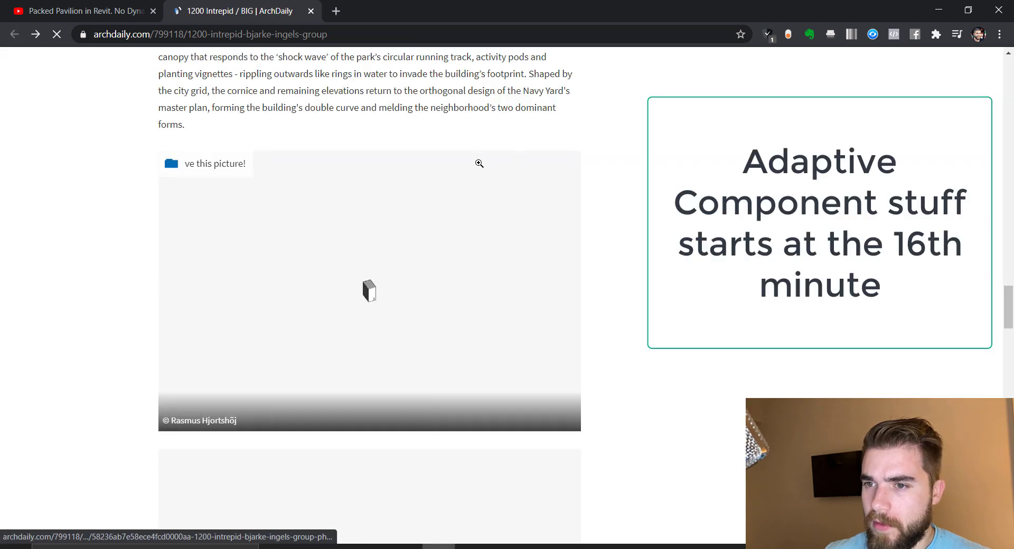
scroll(479, 164, up, 15)
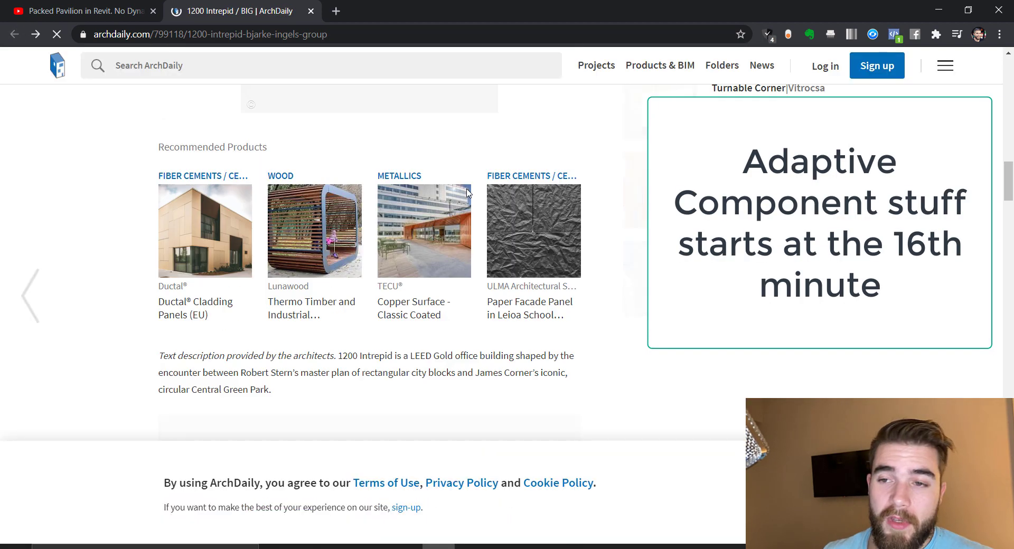
scroll(468, 194, up, 7)
scroll(468, 201, down, 4)
scroll(468, 205, up, 2)
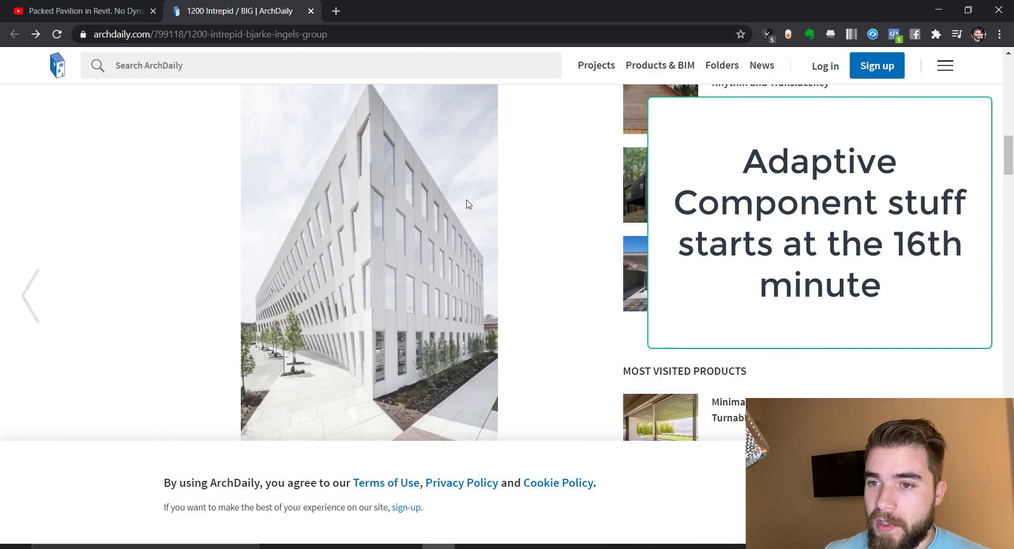
scroll(468, 205, up, 15)
scroll(465, 197, down, 7)
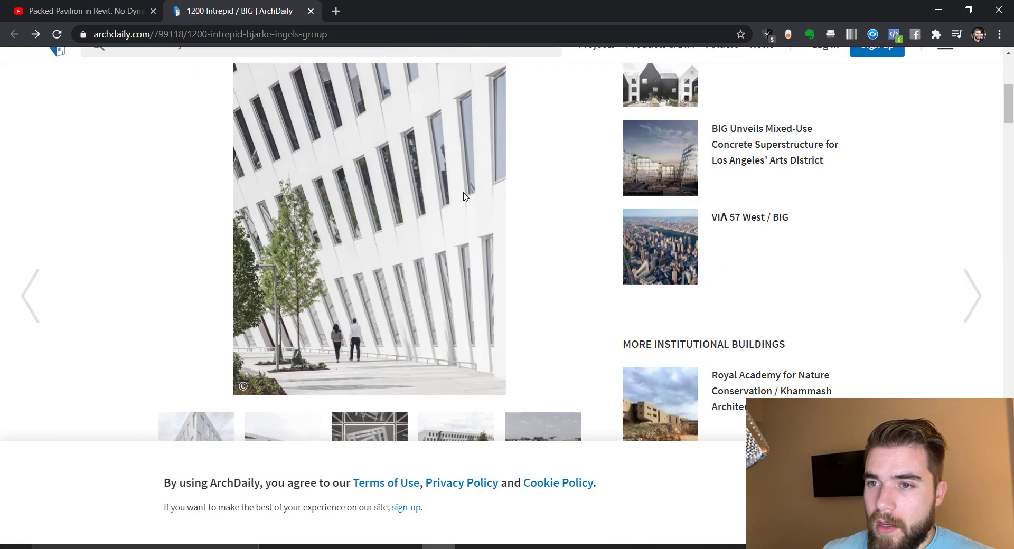
scroll(454, 197, up, 12)
scroll(364, 200, down, 7)
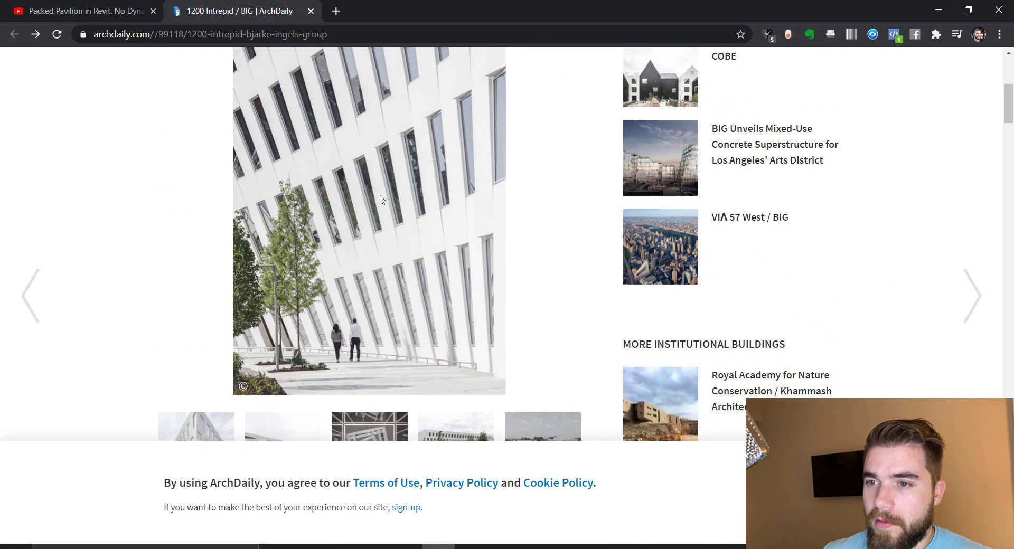
scroll(381, 199, up, 7)
scroll(388, 200, down, 13)
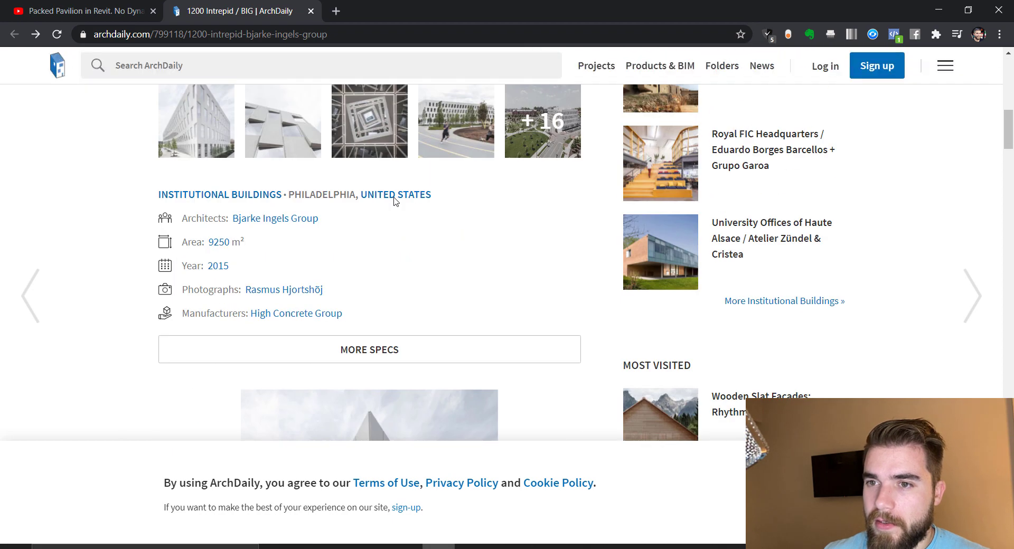
- Examine the gallery close-up of the facade panels and the site diagrams and photos further down the article
click(280, 143)
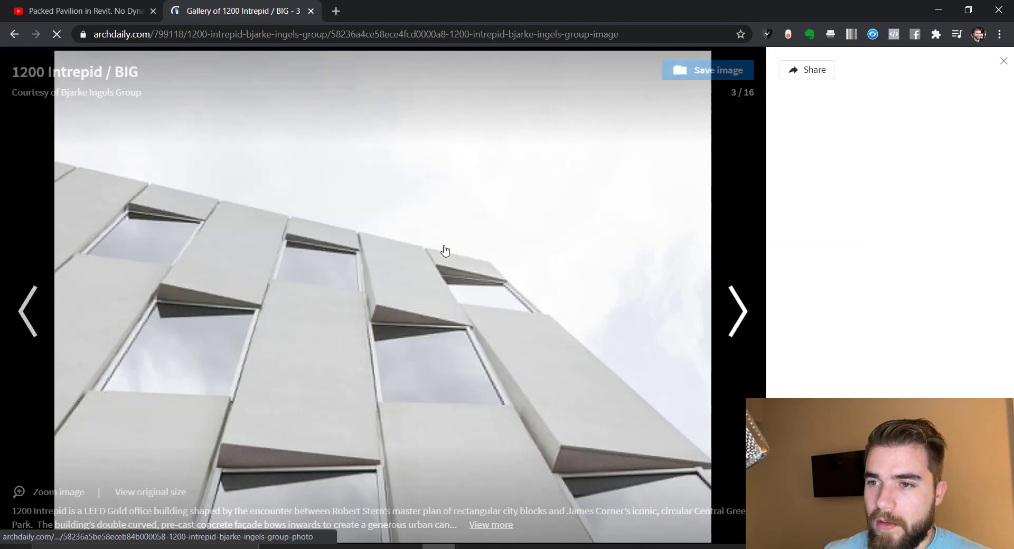
click(14, 35)
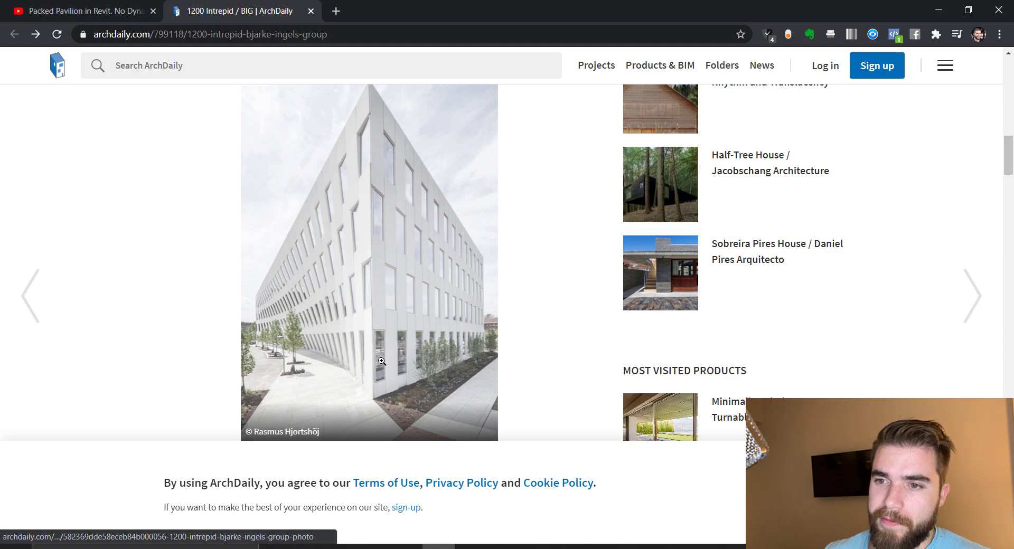
scroll(381, 361, down, 12)
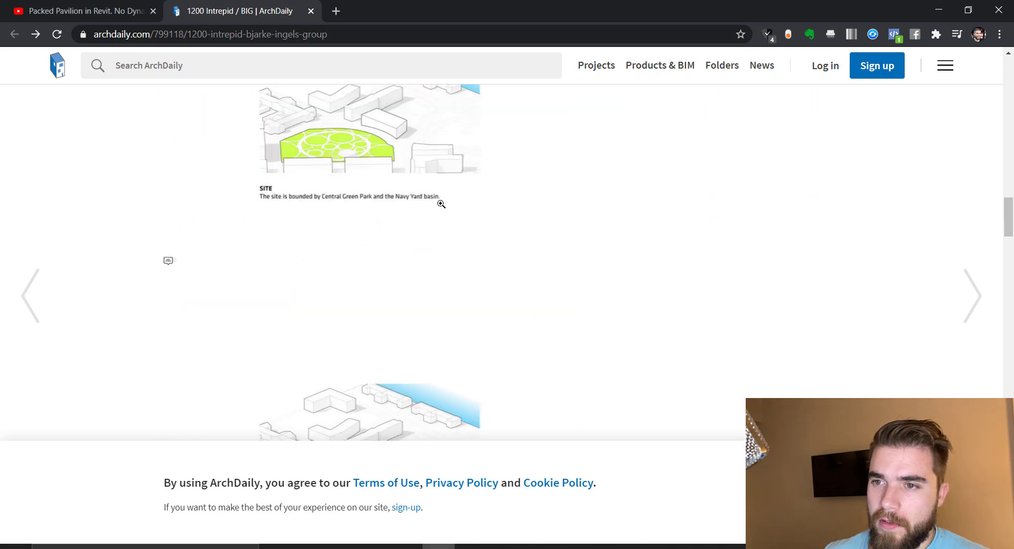
scroll(441, 204, down, 5)
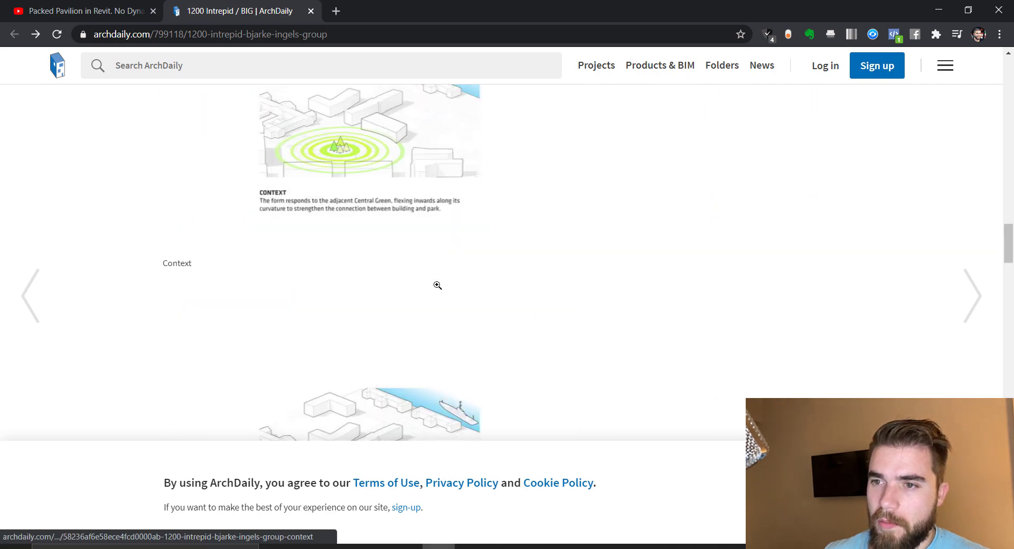
scroll(437, 285, down, 5)
scroll(437, 285, down, 7)
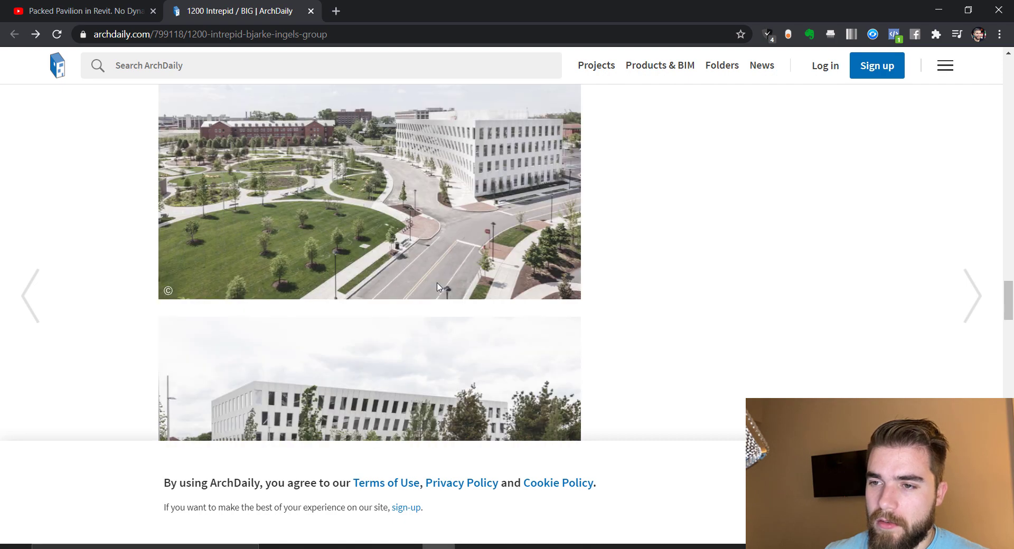
scroll(546, 233, down, 5)
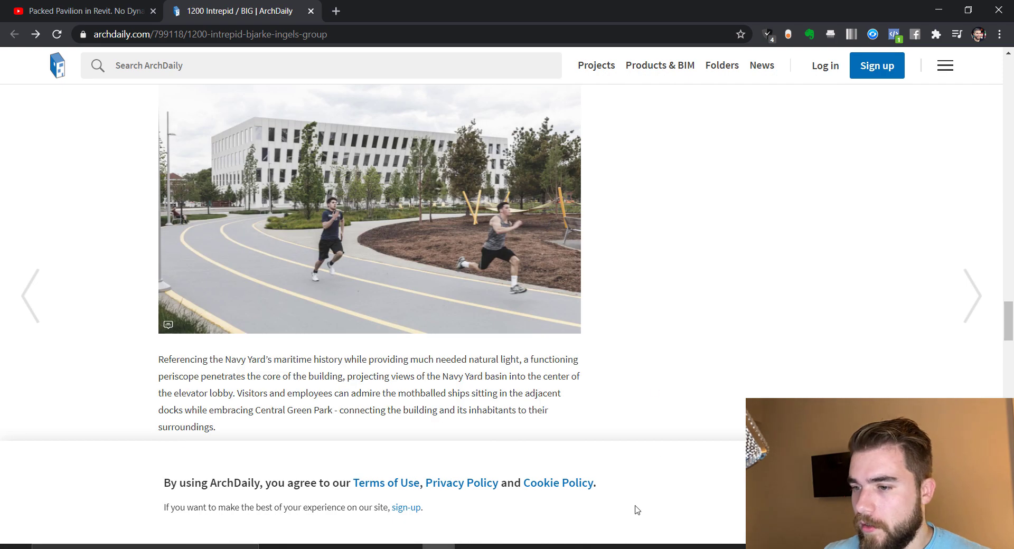
- Switch to the BIG.rvt model in Revit and inspect the finished panel facade in 3D View 1 with the steering wheel
click(634, 547)
click(509, 198)
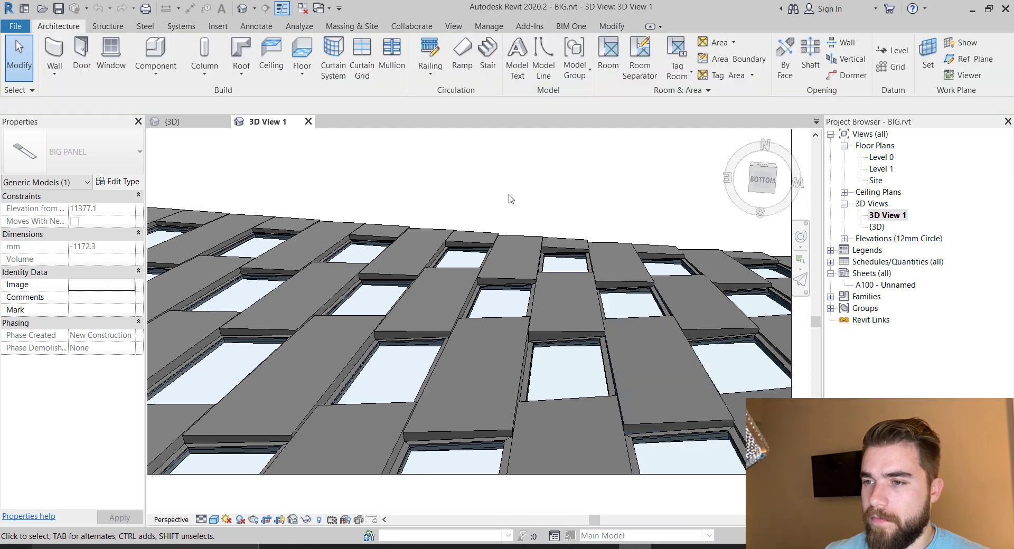
click(801, 238)
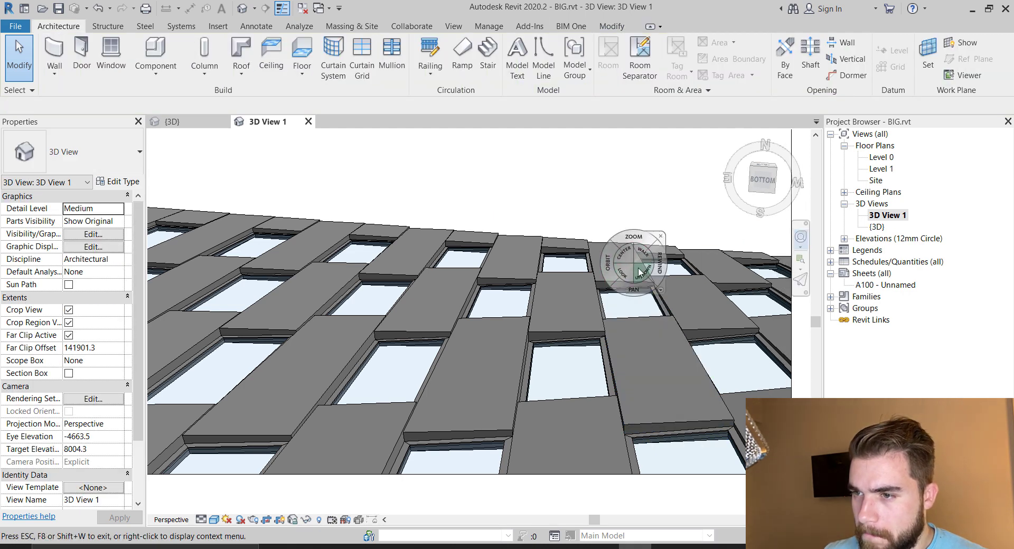
drag(633, 289, 779, 330)
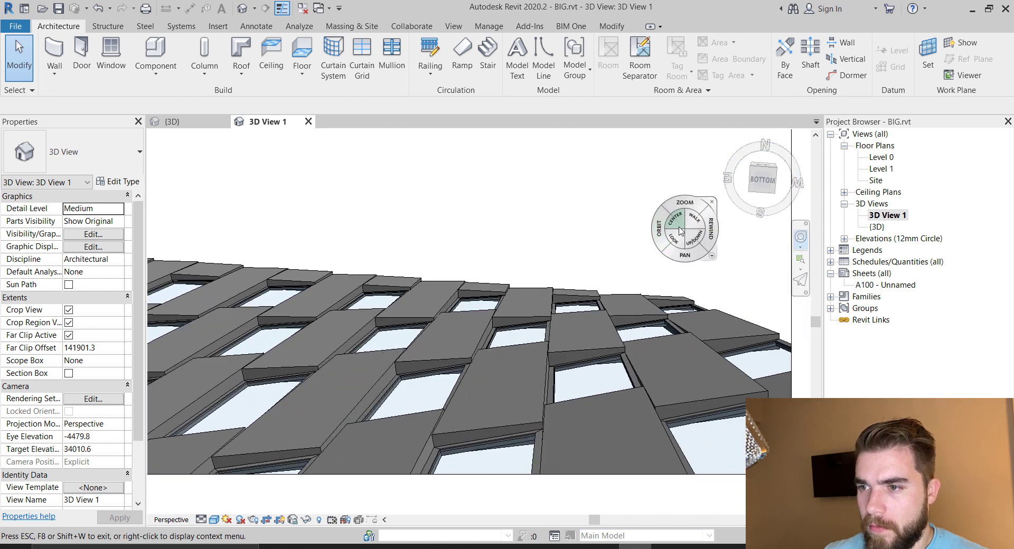
mouse_move(661, 238)
mouse_down()
mouse_move(412, 259)
mouse_move(660, 244)
mouse_move(663, 232)
mouse_up()
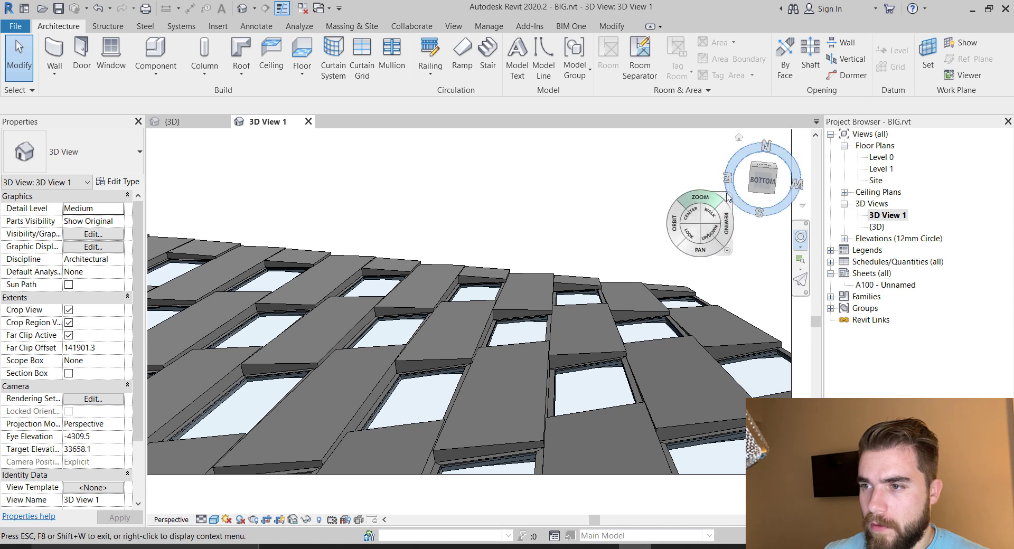
click(727, 197)
- Open the {3D} view and examine the panel facade's overall curvature and the joints between panels and windows
double_click(877, 227)
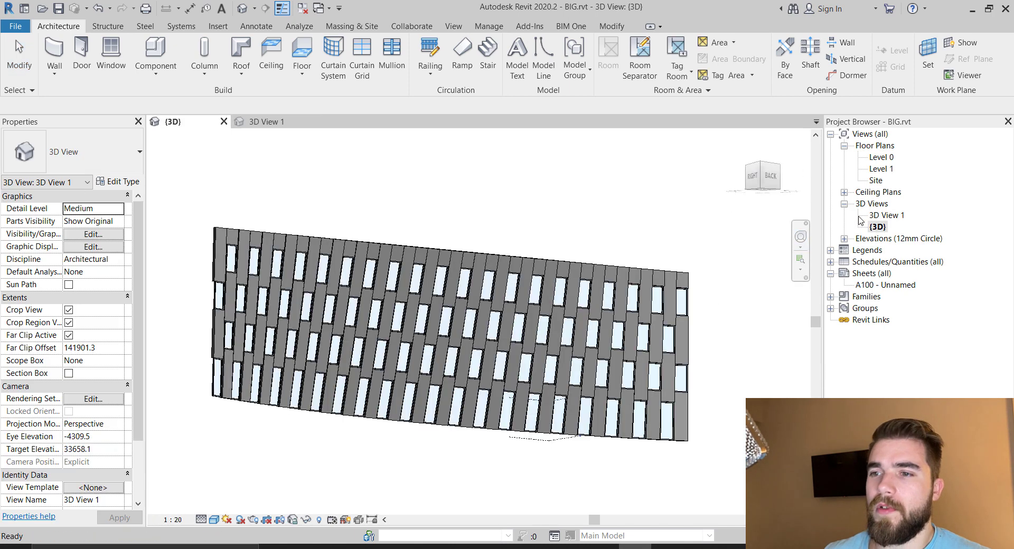
shift+middle_drag(370, 370, 118, 441)
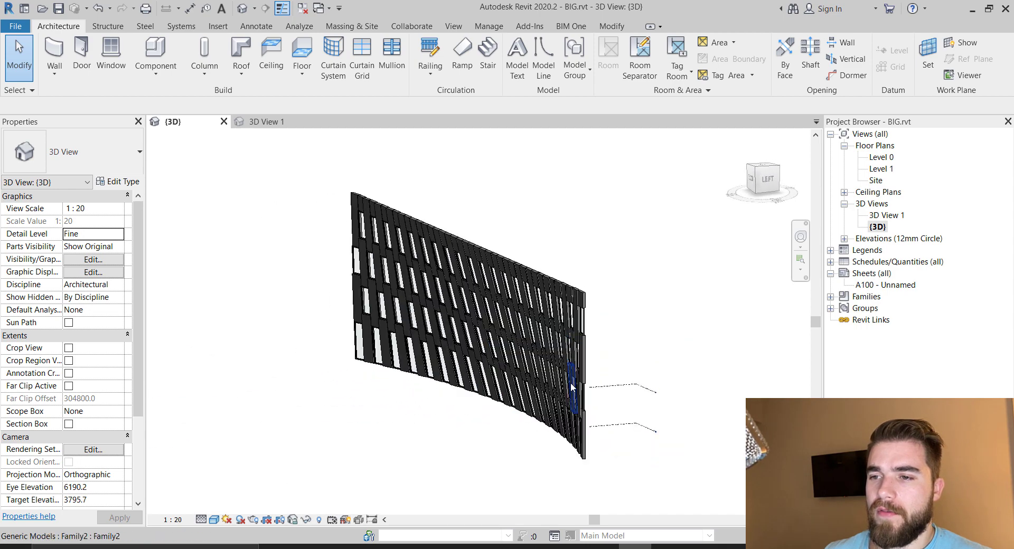
scroll(570, 387, up, 3)
scroll(453, 479, up, 3)
shift+middle_drag(563, 414, 688, 358)
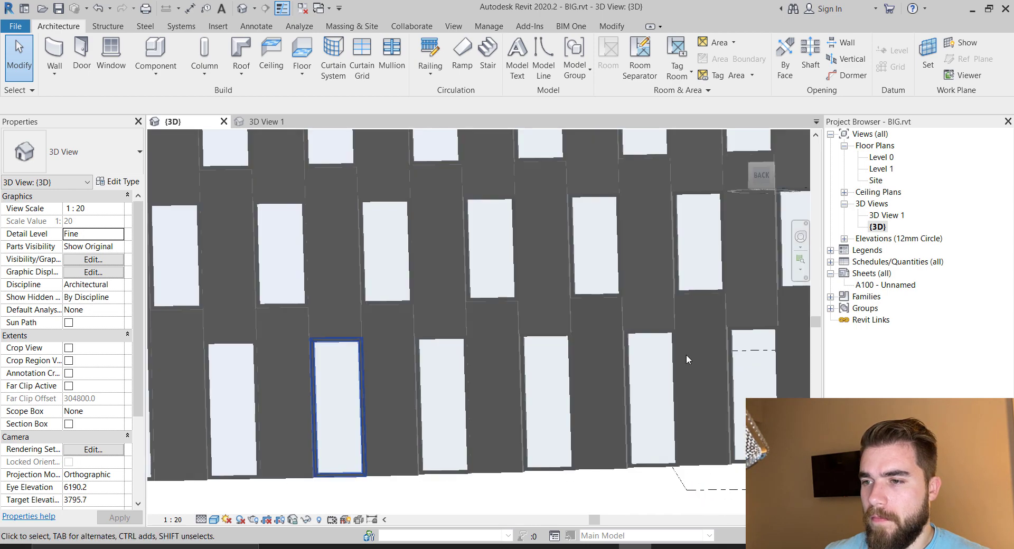
scroll(681, 396, up, 1)
scroll(670, 408, up, 4)
scroll(502, 227, up, 4)
shift+middle_drag(517, 302, 524, 334)
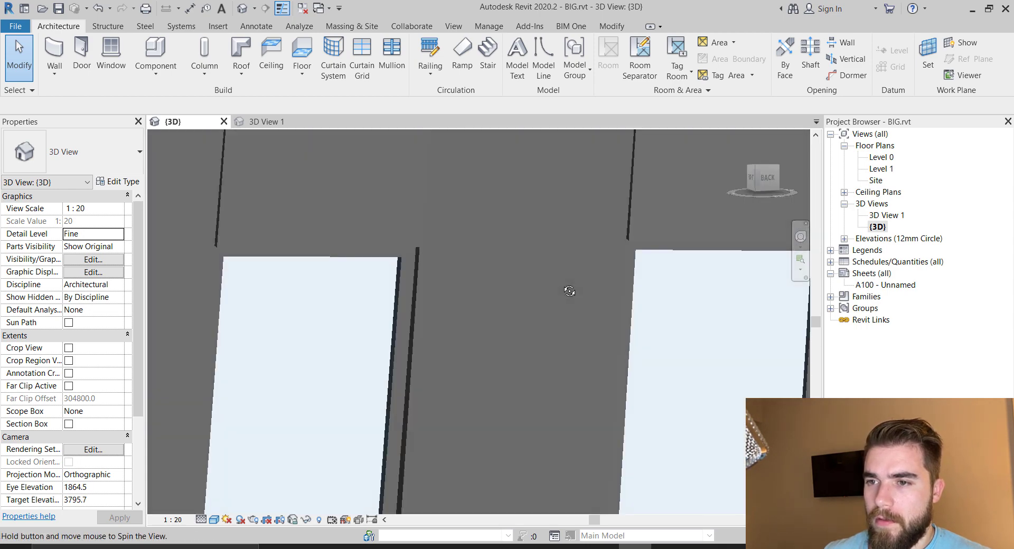
scroll(524, 334, down, 5)
scroll(531, 324, up, 8)
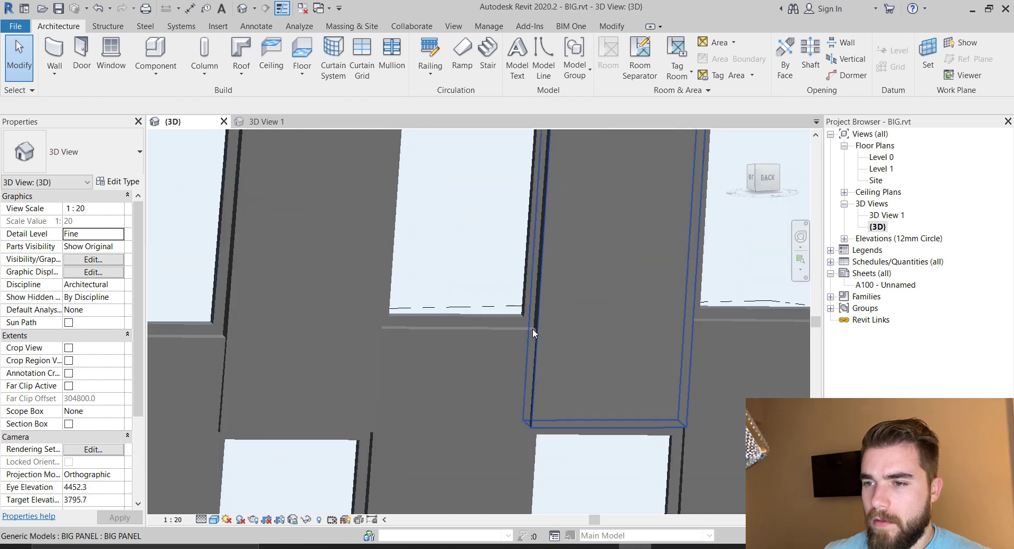
scroll(543, 319, up, 3)
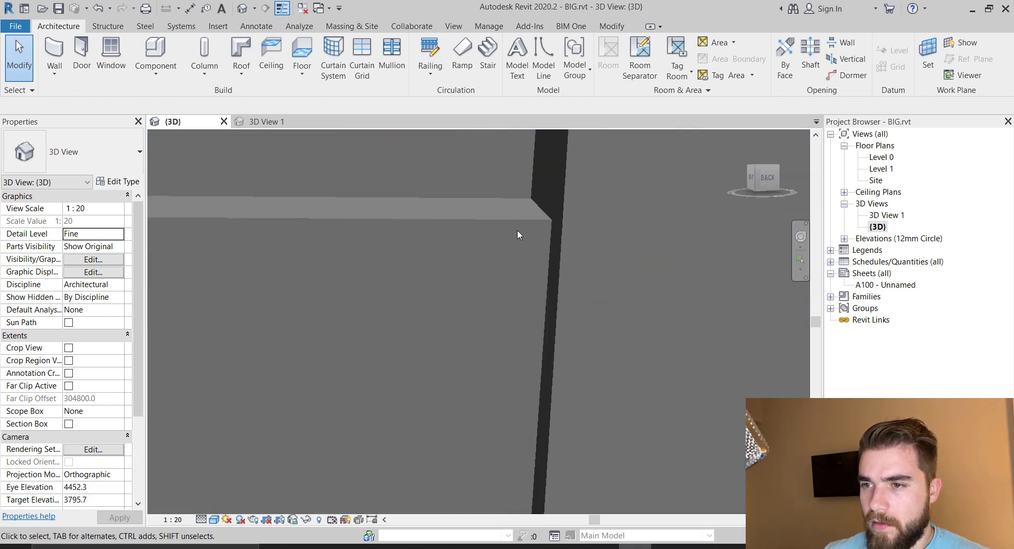
scroll(487, 329, down, 10)
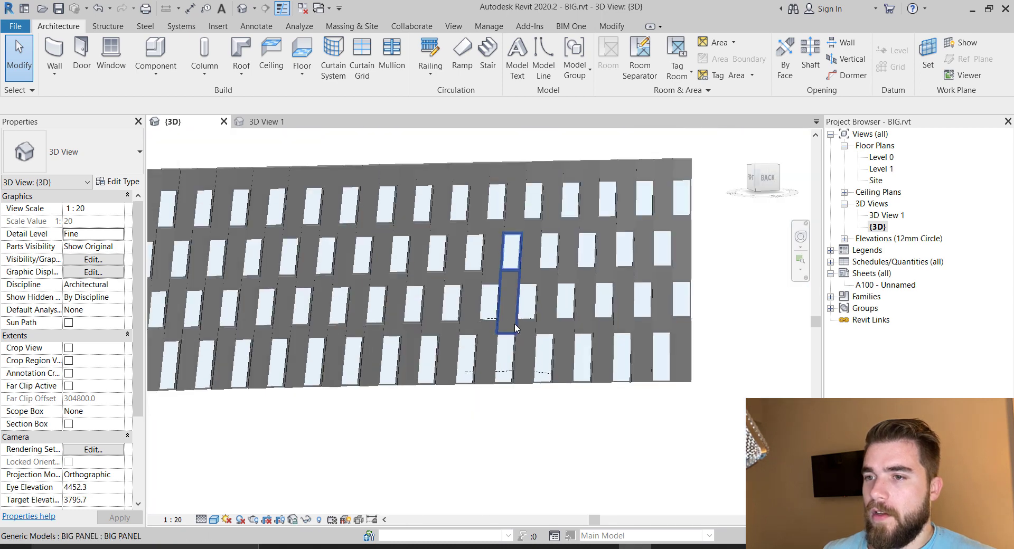
shift+middle_drag(515, 328, 716, 353)
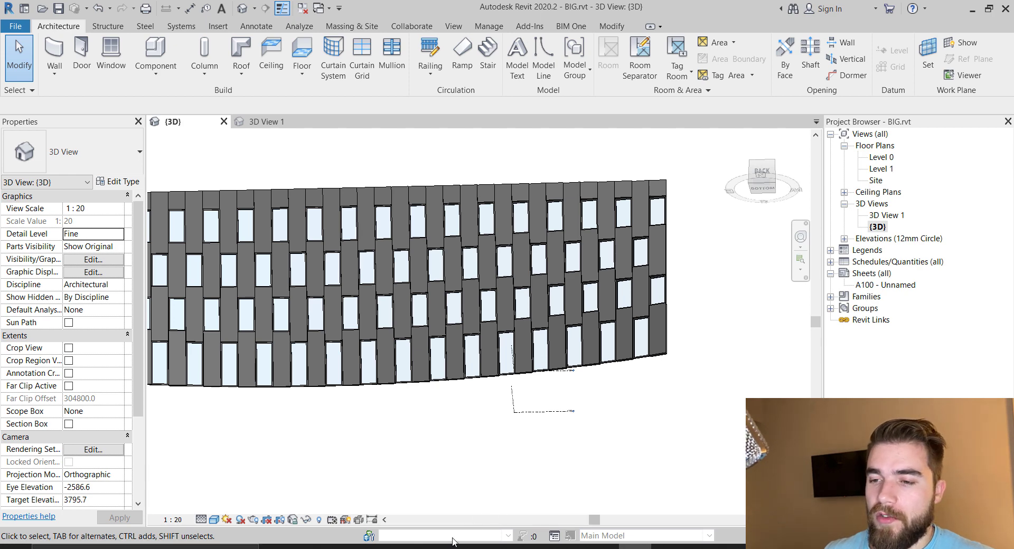
- Switch to the browser, load revitexperiments.com in a new tab and view its Blog page
key(alt+Tab)
click(335, 10)
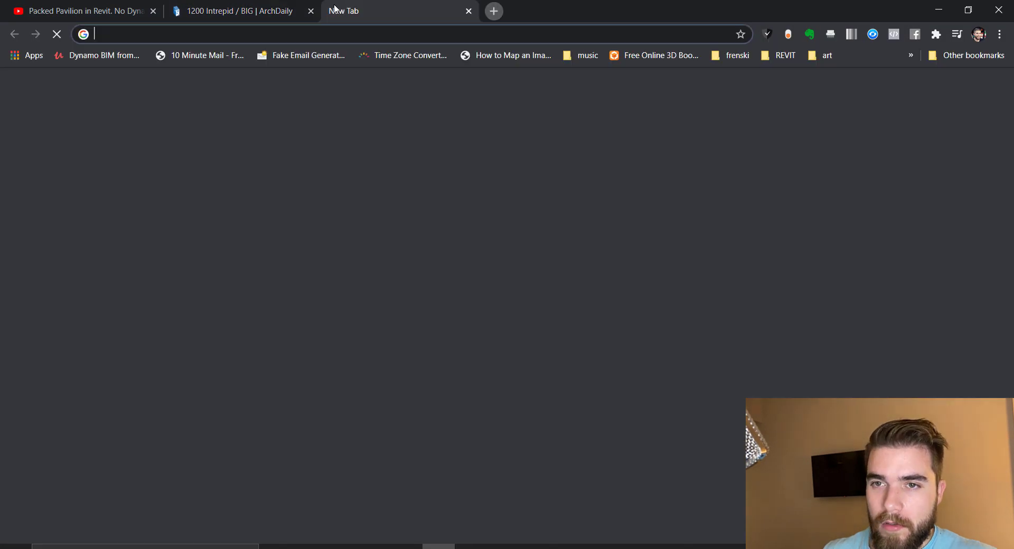
text(revit)
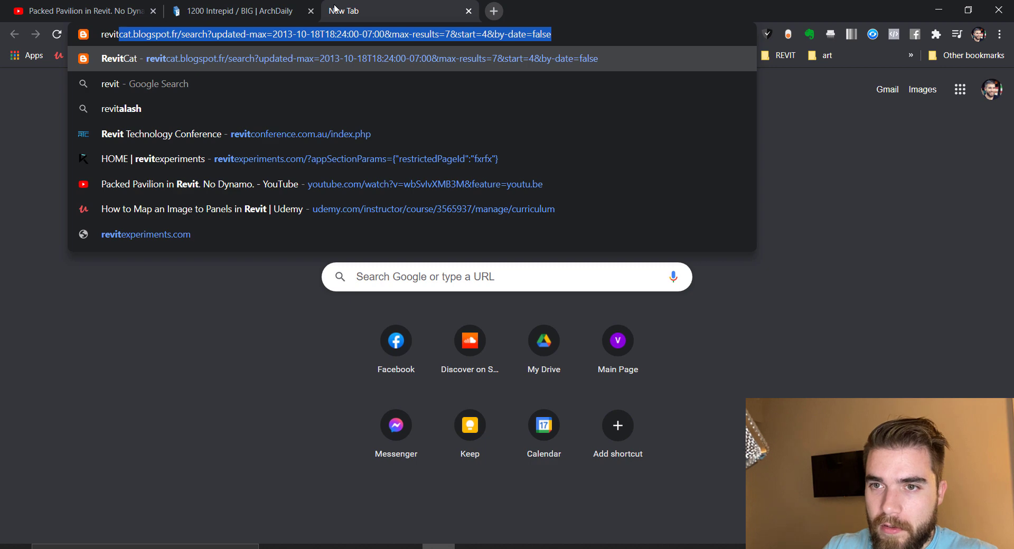
text(exp)
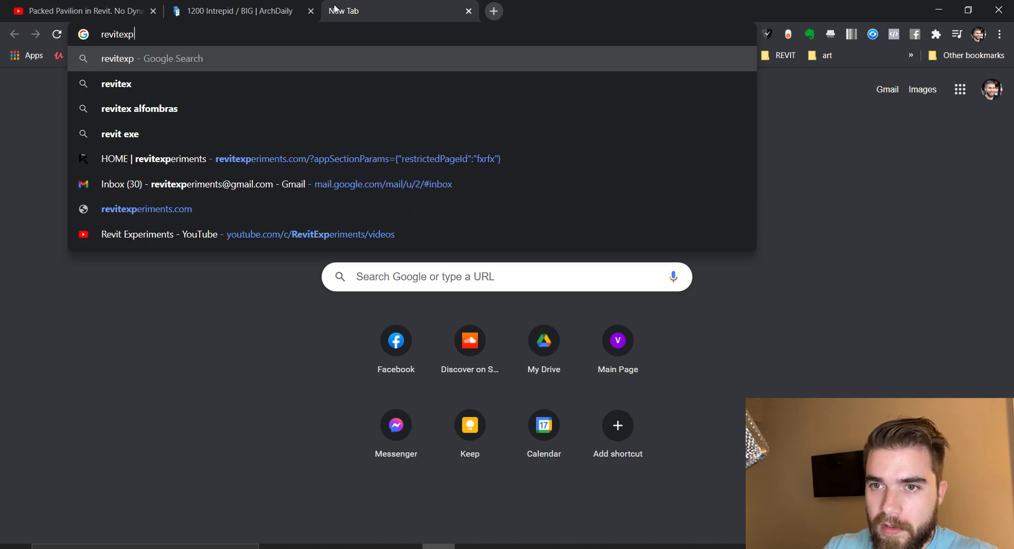
text(eriments.com)
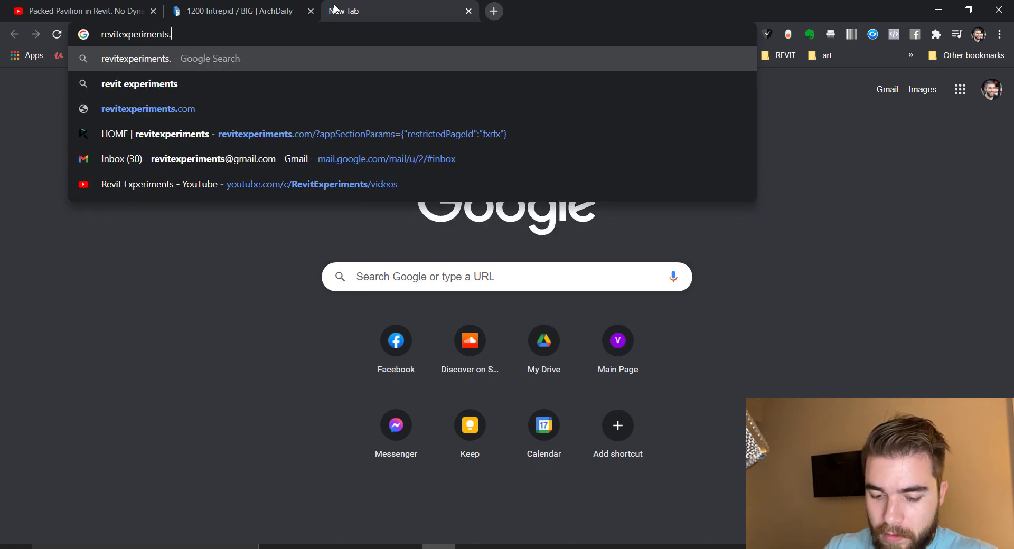
key(Return)
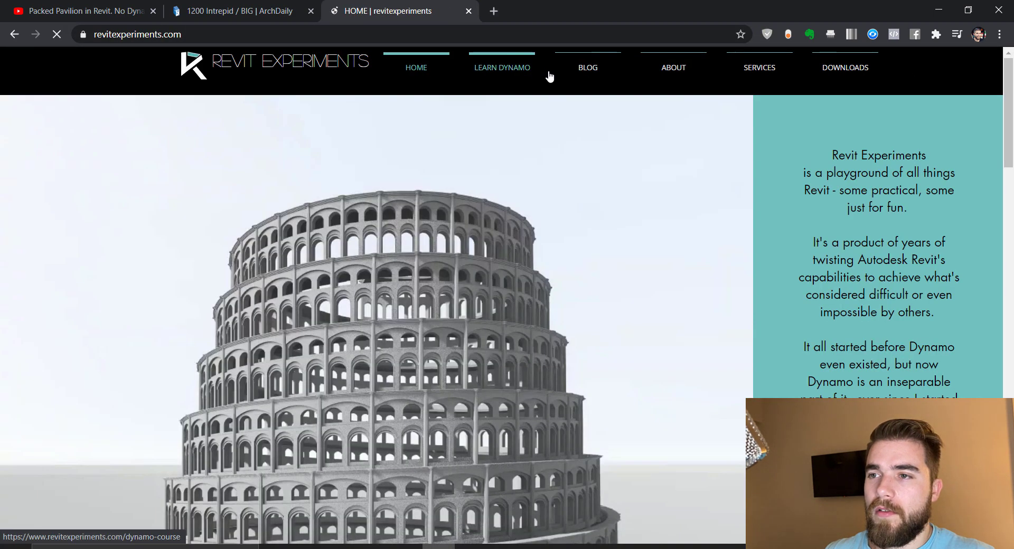
click(583, 68)
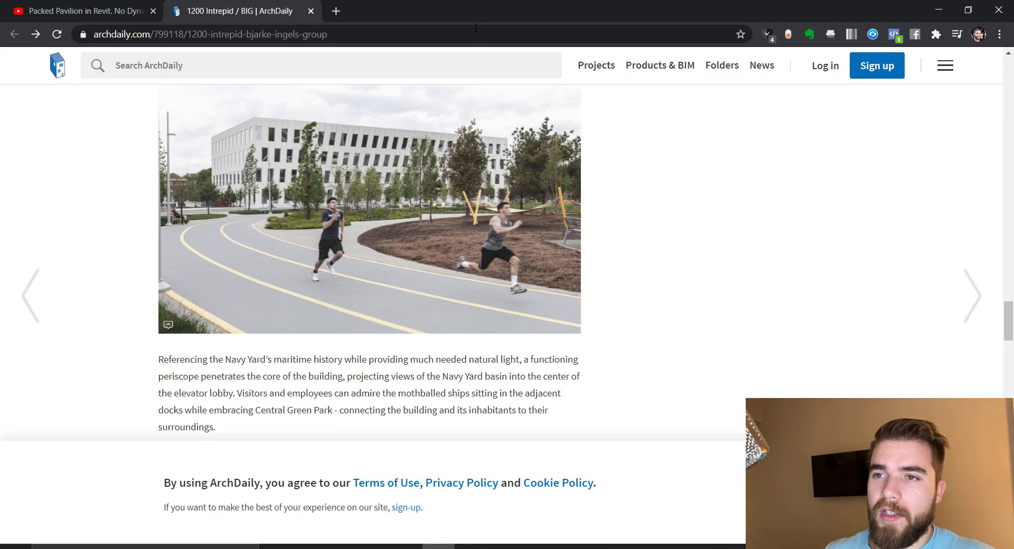
- Switch to Revit and select one BIG PANEL in the middle of the facade to examine it in the {3D} view
click(468, 11)
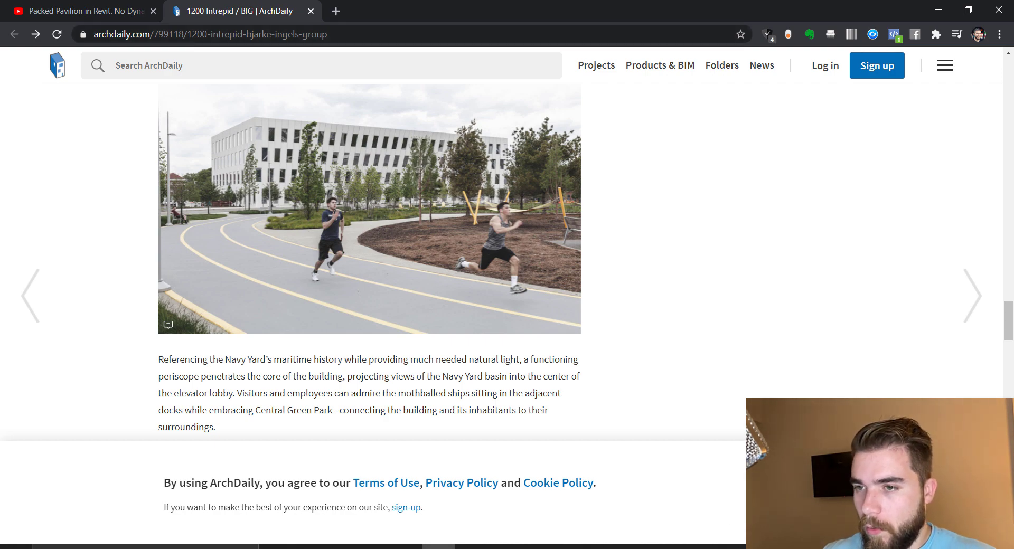
click(635, 547)
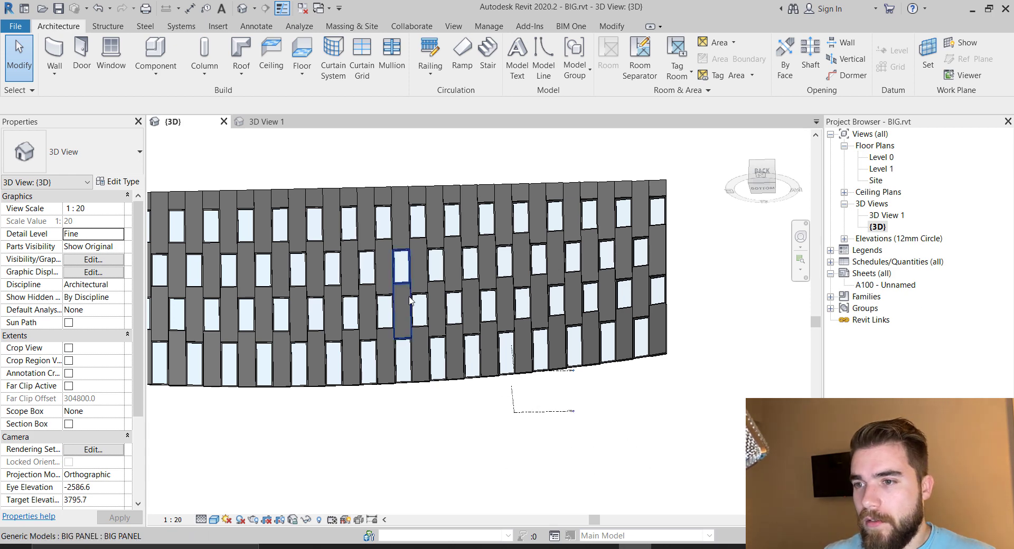
click(401, 272)
scroll(778, 347, down, 2)
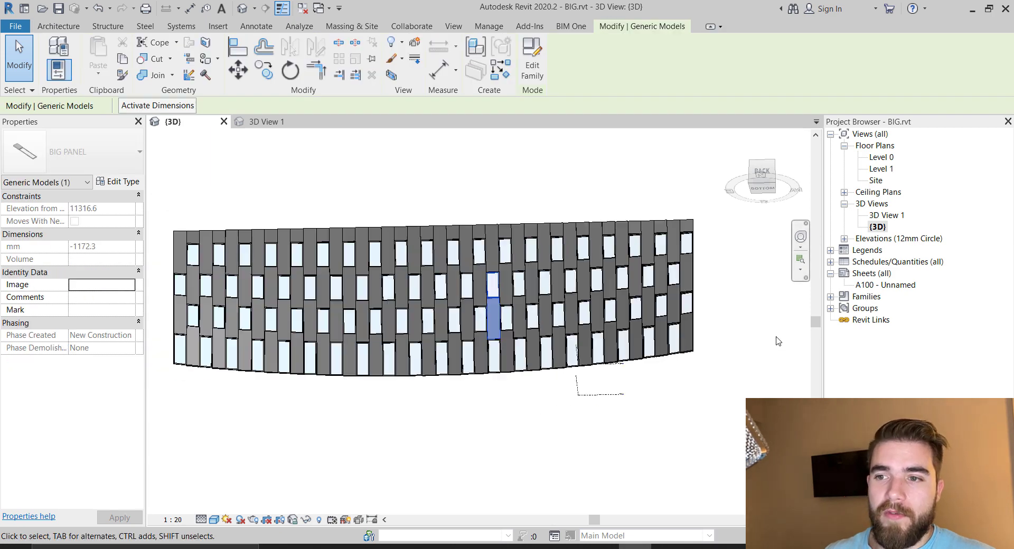
shift+middle_drag(529, 208, 560, 300)
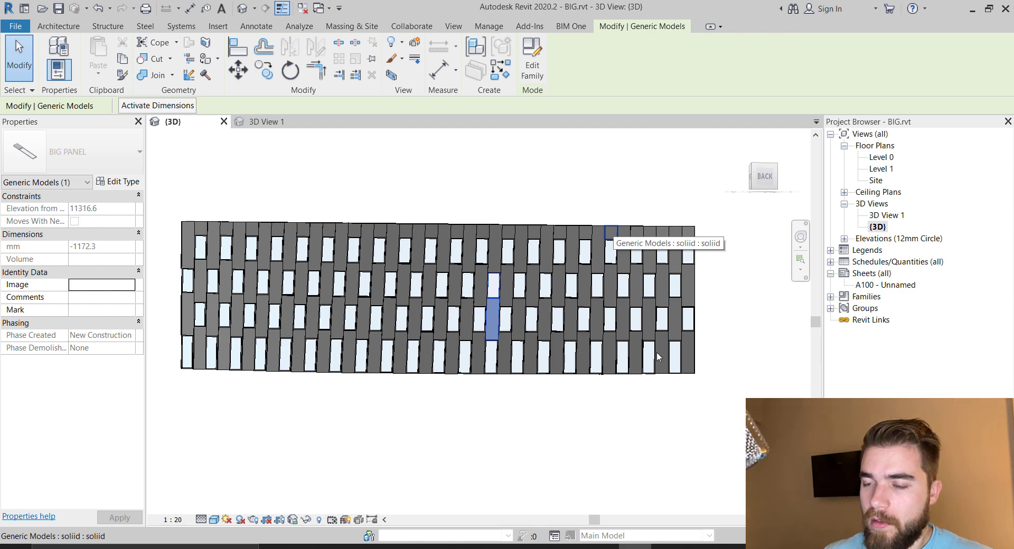
shift+middle_drag(657, 352, 667, 373)
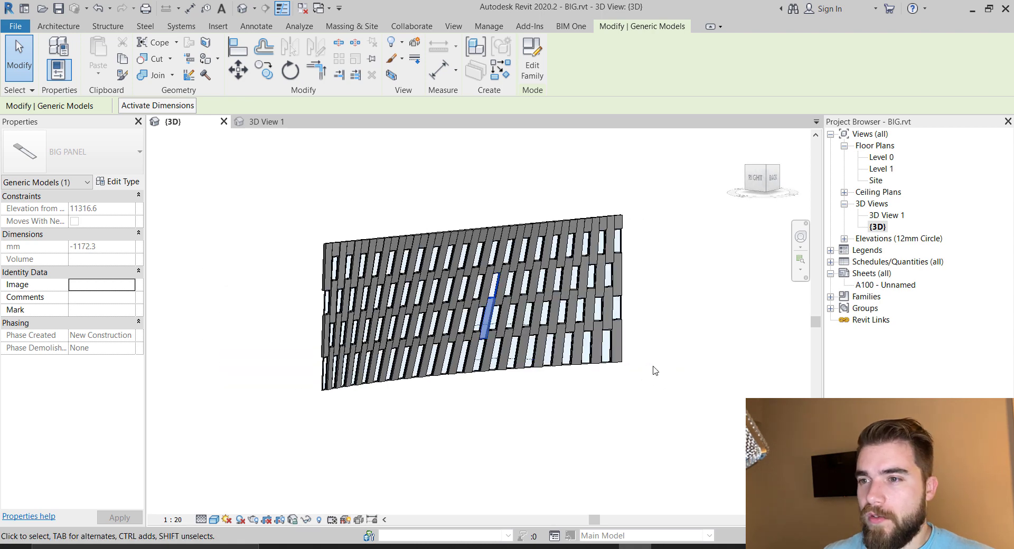
- Examine the panels near the facade's end, selecting the BIG PANEL at the lower corner, and view the whole facade
scroll(628, 340, up, 4)
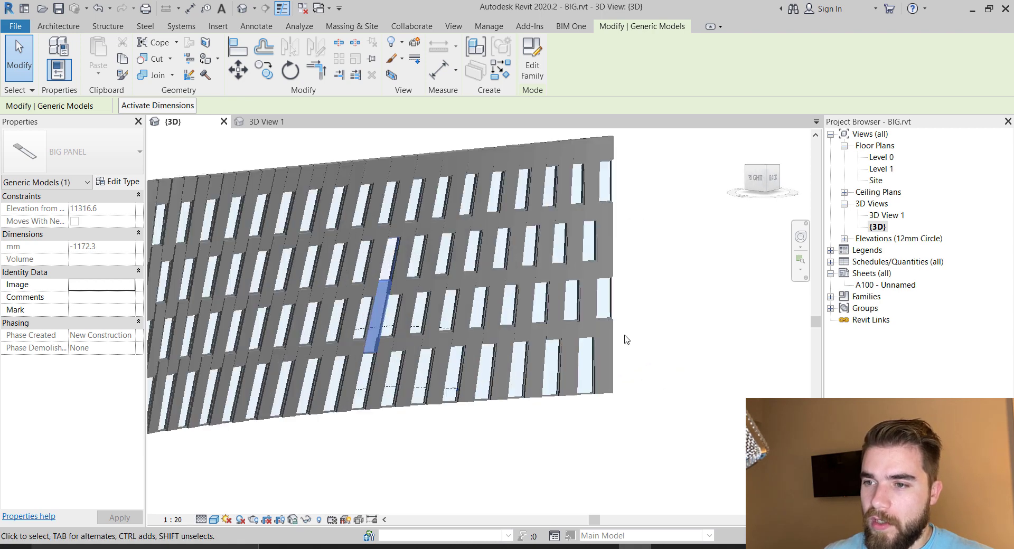
mouse_move(649, 344)
shift+middle_down()
mouse_move(622, 374)
mouse_move(660, 359)
shift+middle_up()
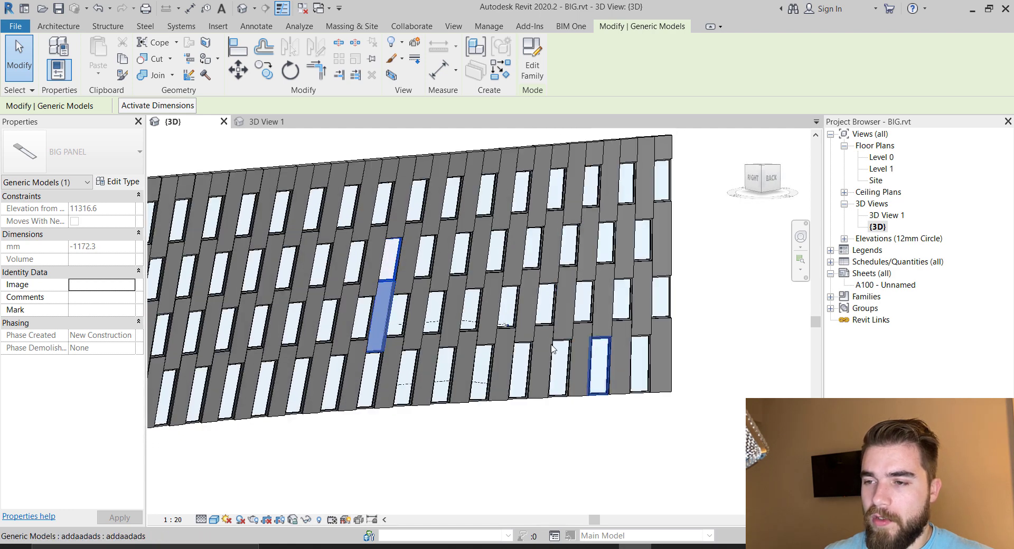
click(672, 350)
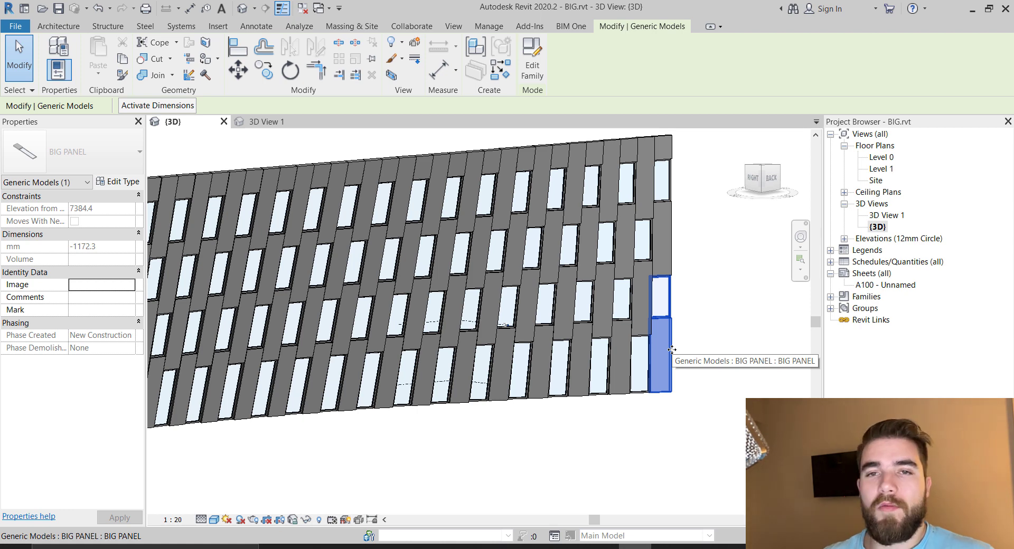
scroll(672, 350, down, 4)
shift+middle_drag(629, 346, 645, 402)
scroll(537, 217, down, 3)
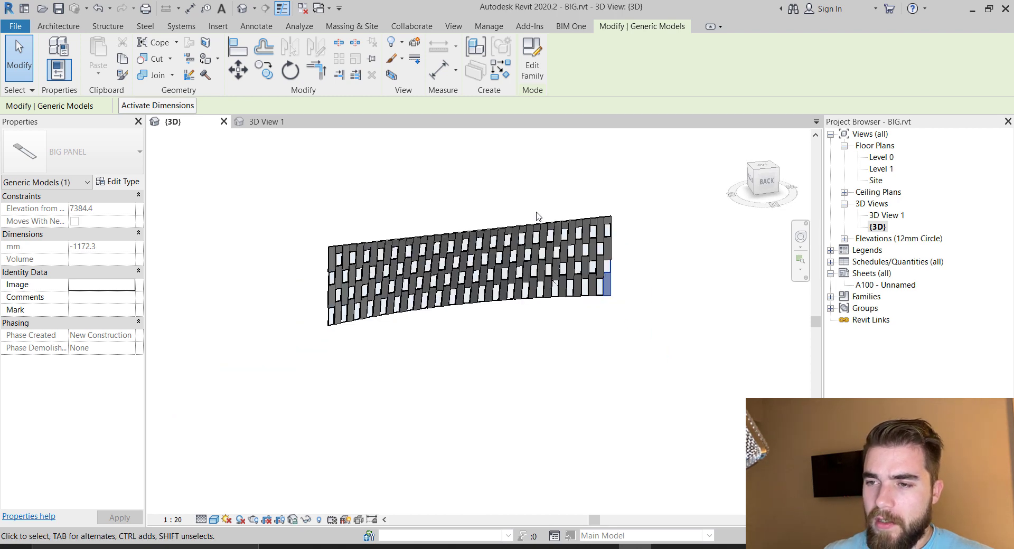
- Display mass forms and floors in the {3D} view and clear the panel selection
click(352, 27)
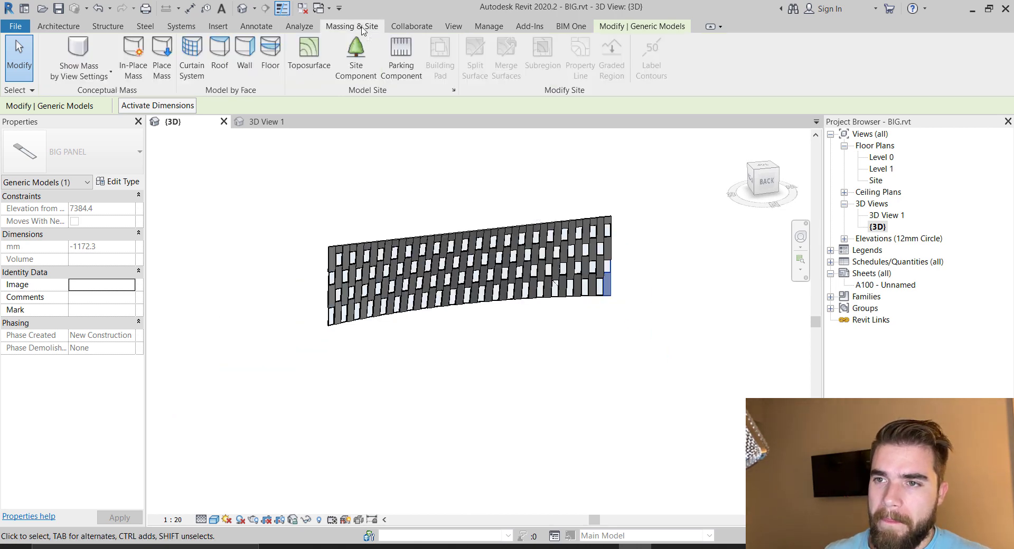
click(95, 46)
click(503, 403)
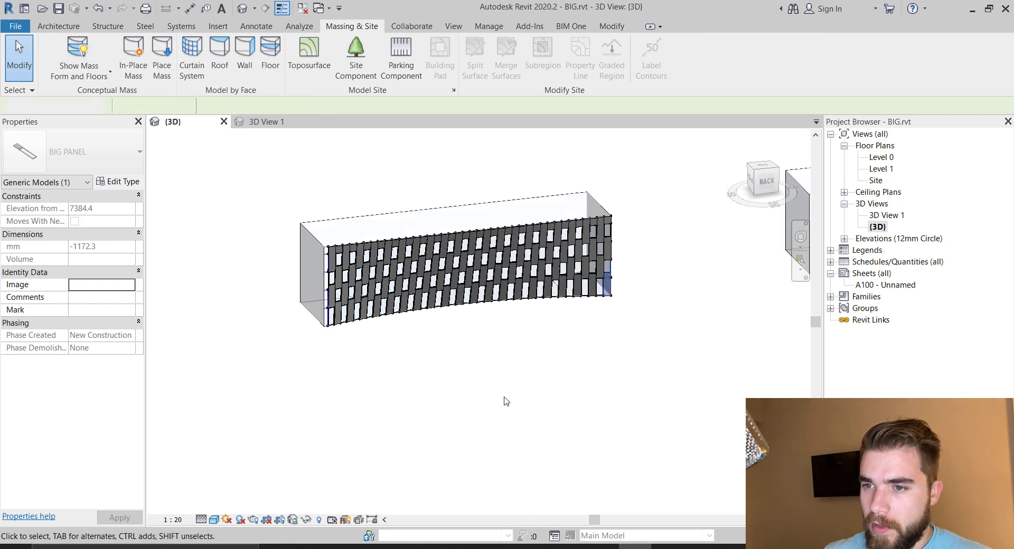
- Select the mass behind the panel facade and examine it together with the plain copy of the mass beside it
scroll(525, 200, up, 2)
click(525, 201)
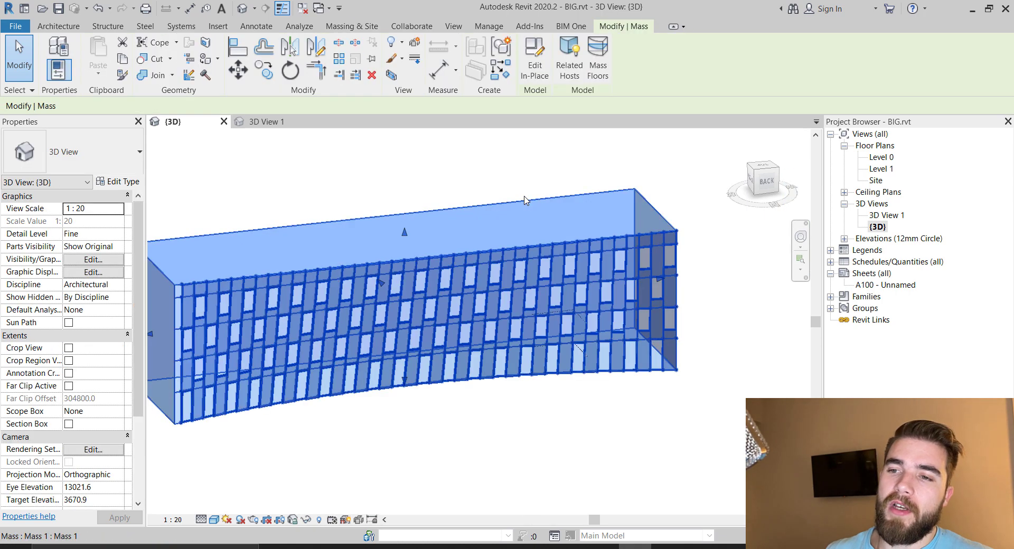
scroll(471, 299, down, 5)
scroll(358, 205, down, 3)
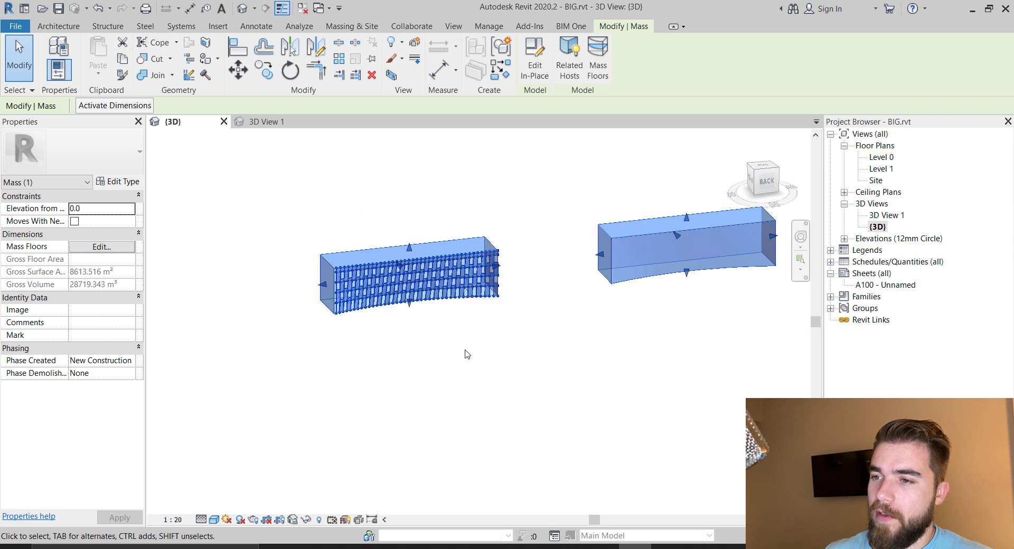
click(465, 350)
scroll(404, 300, down, 2)
scroll(679, 166, up, 5)
scroll(744, 241, up, 3)
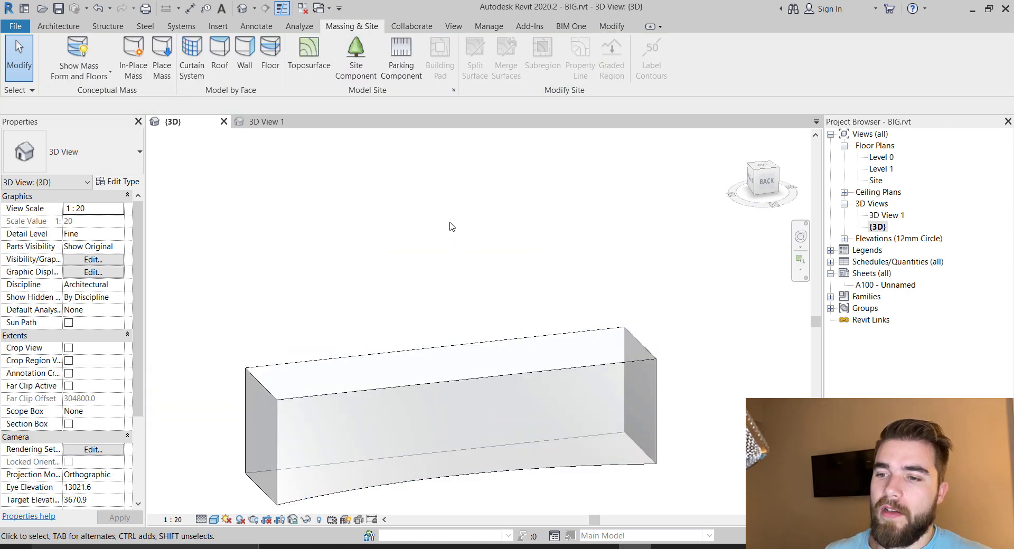
scroll(450, 226, down, 2)
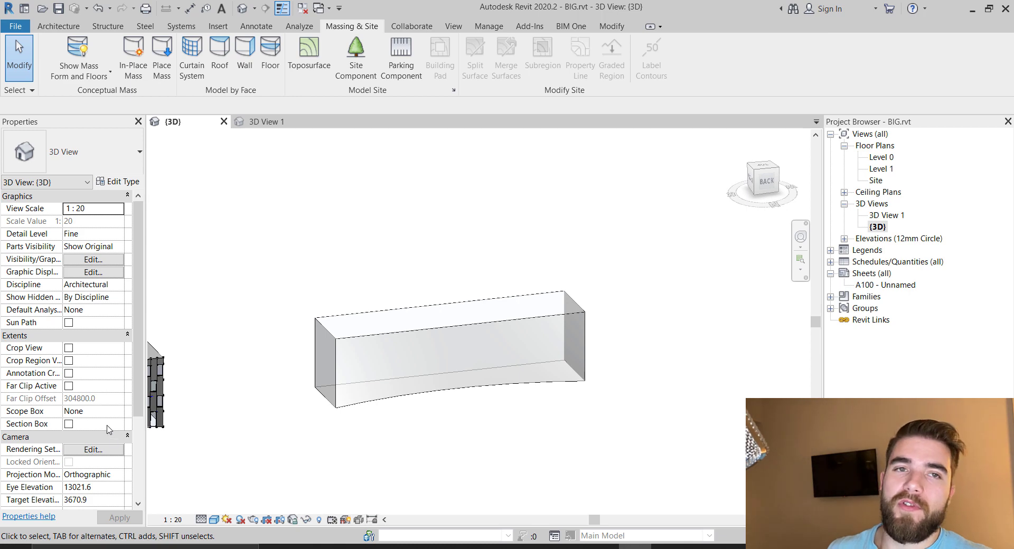
- Examine the plain mass's curved face from several angles and compare it with the panelled mass
shift+middle_drag(656, 385, 563, 361)
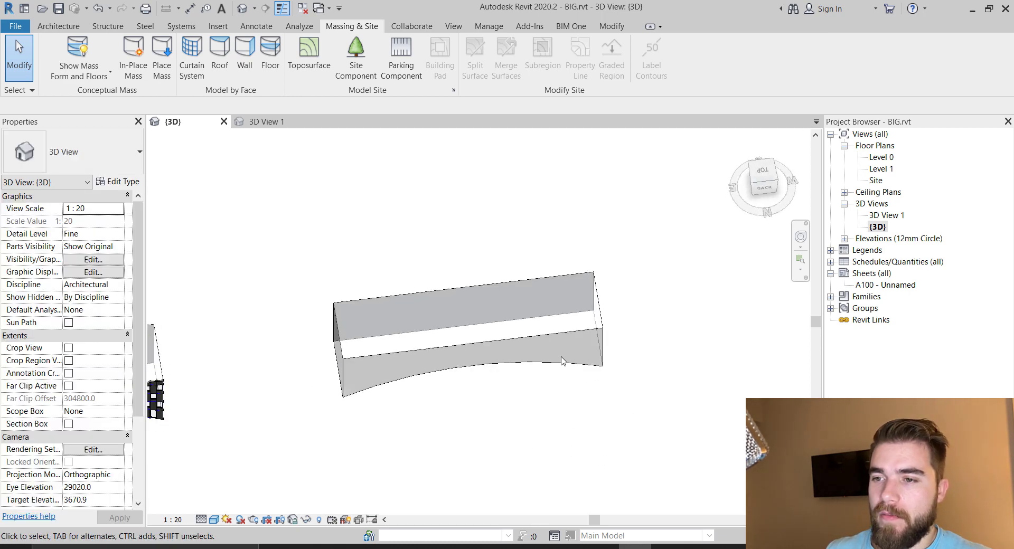
click(565, 367)
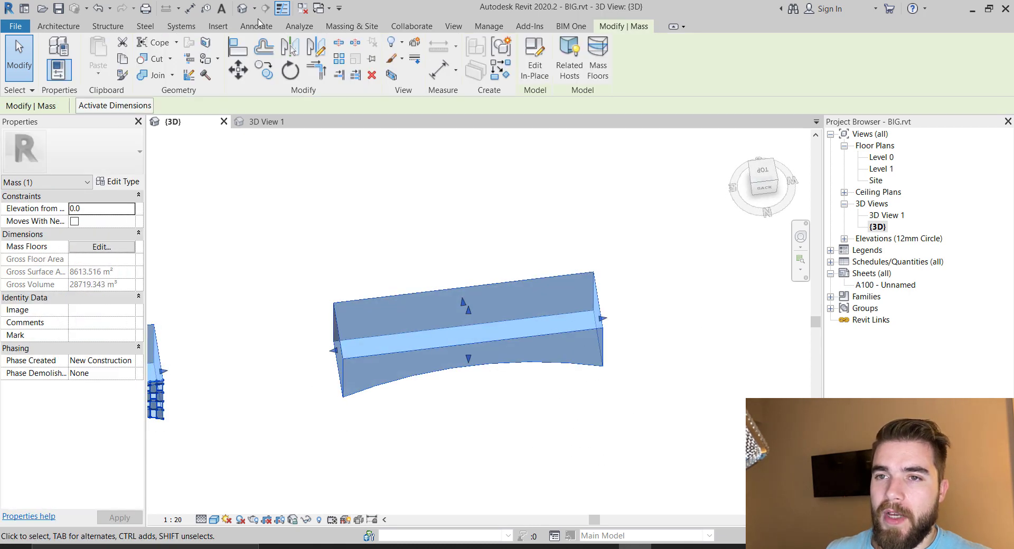
click(58, 26)
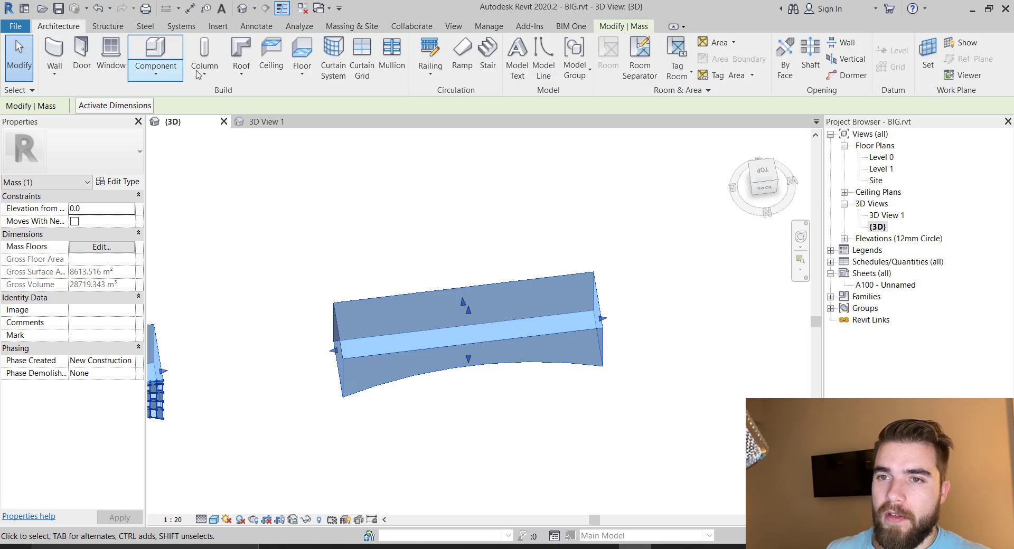
click(537, 204)
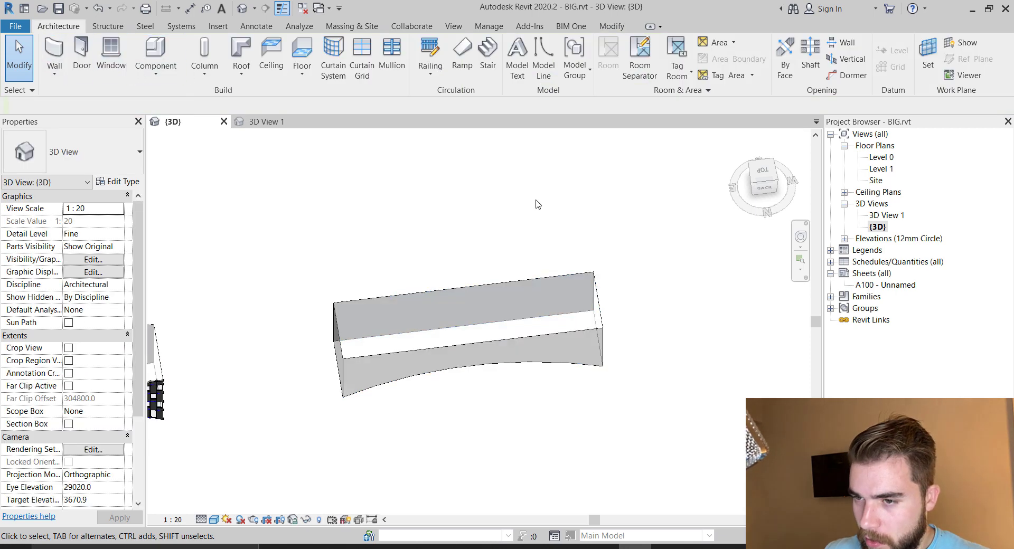
shift+middle_drag(537, 204, 541, 240)
click(538, 240)
scroll(539, 240, down, 3)
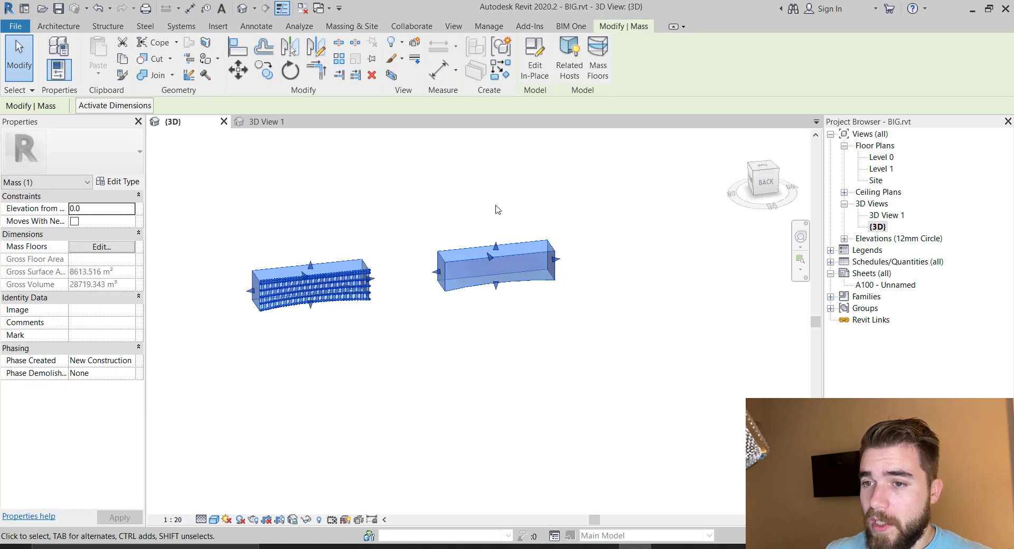
click(667, 332)
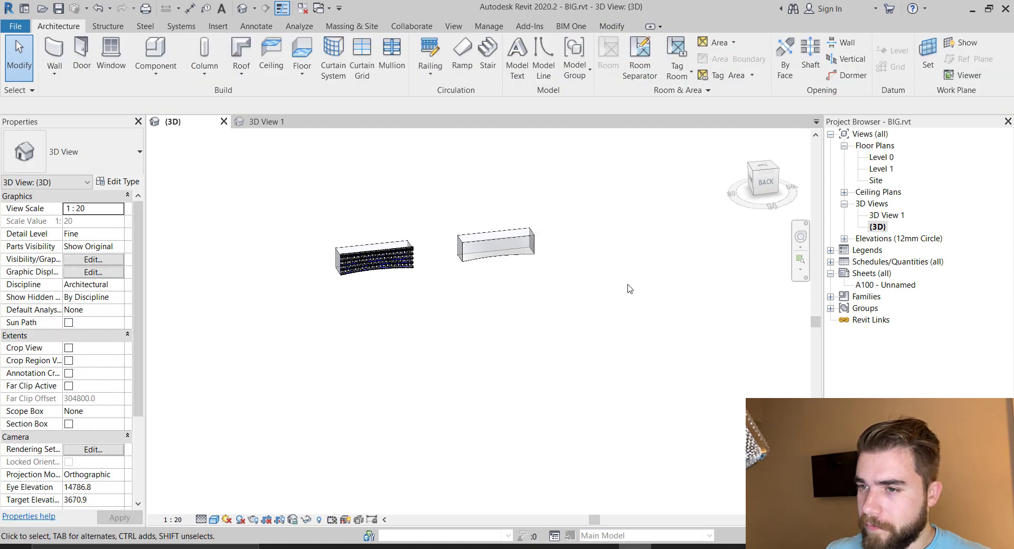
scroll(629, 289, up, 2)
scroll(539, 254, up, 2)
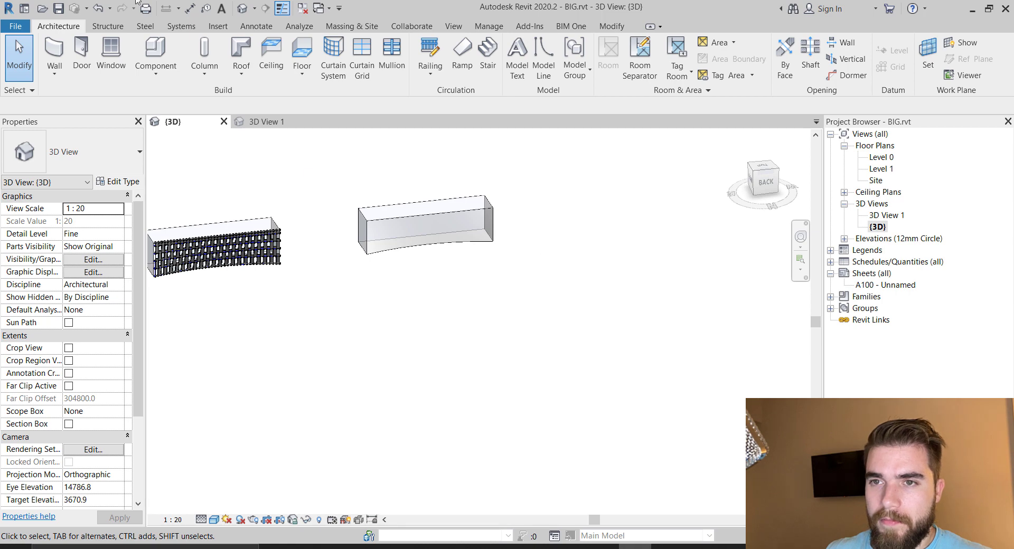
- Start a new in-place mass and accept its default name
click(337, 28)
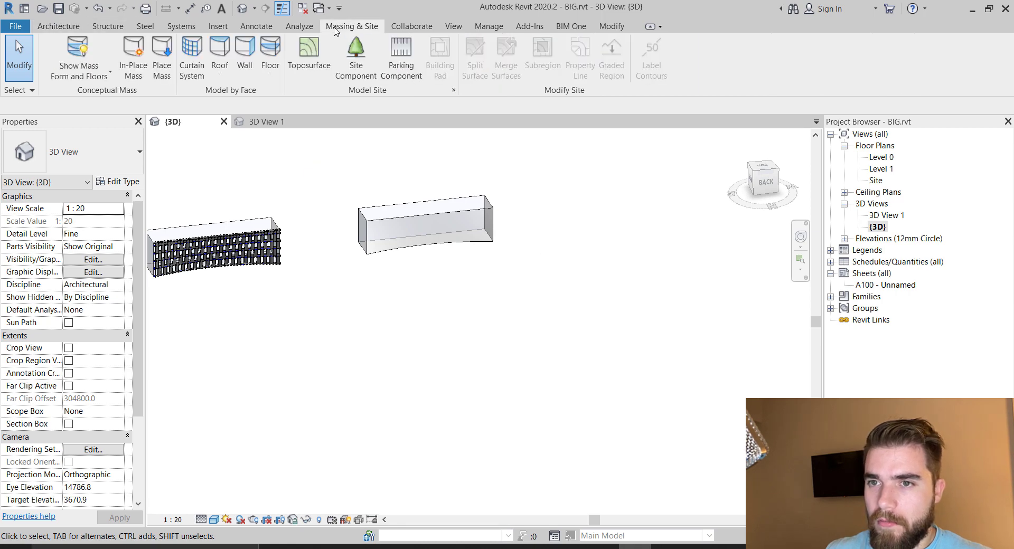
click(132, 49)
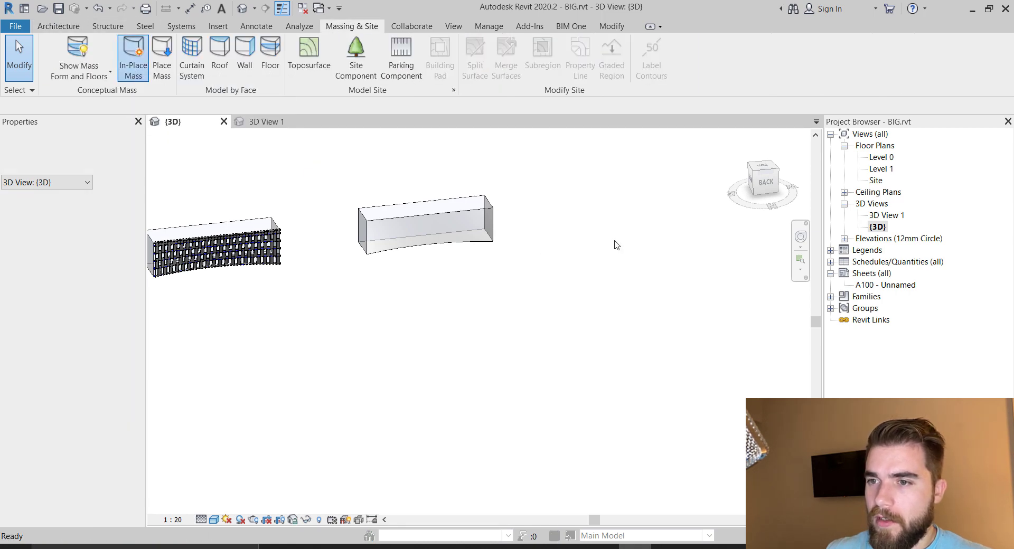
click(507, 303)
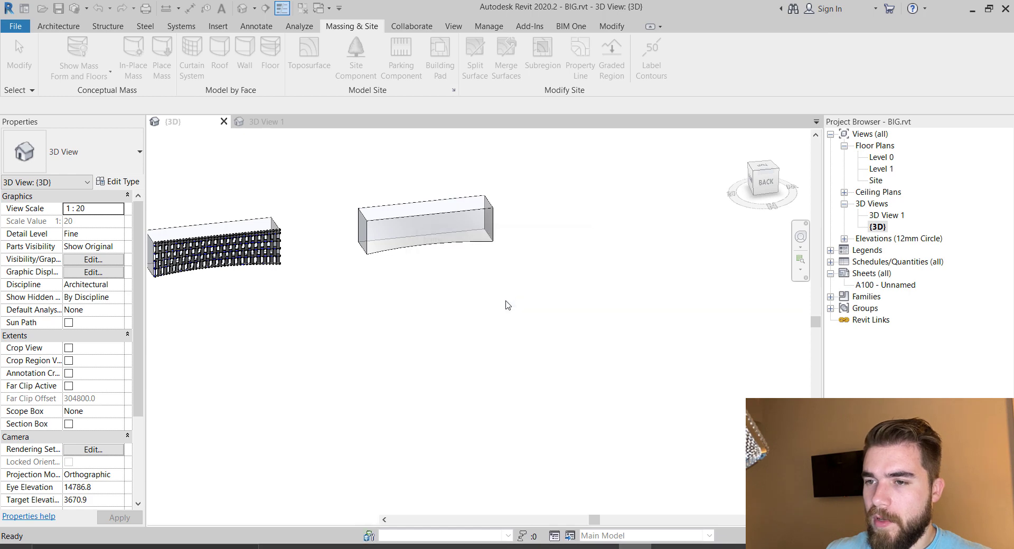
- On the Level 0 floor plan, sketch a rectangle about 55000 by 19000 mm above the plain mass's outline
scroll(504, 263, down, 2)
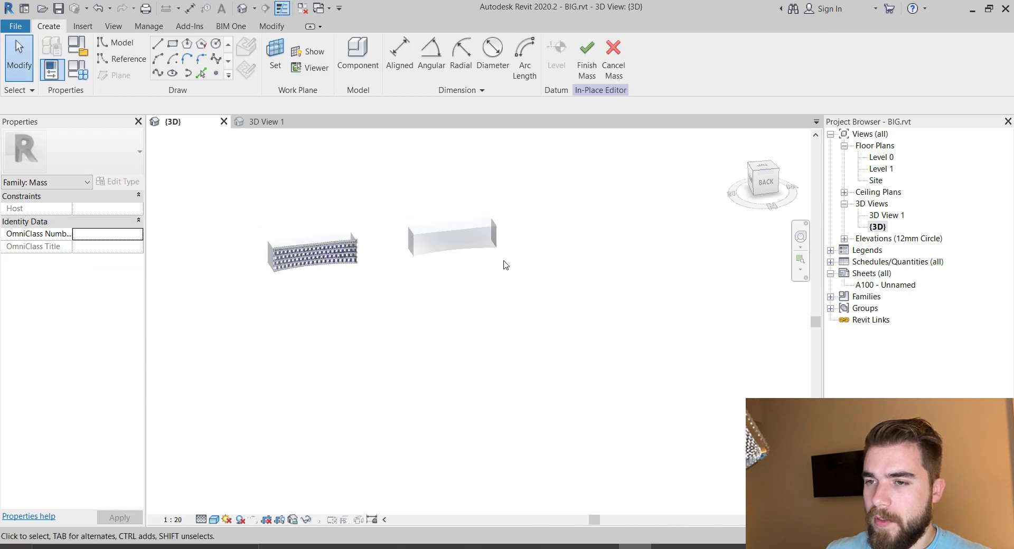
shift+middle_drag(505, 264, 422, 281)
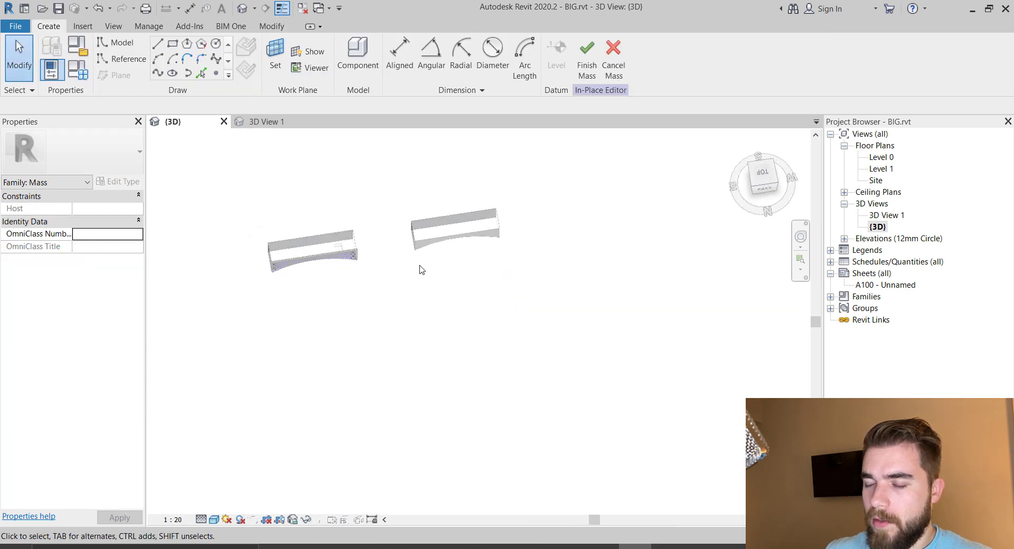
scroll(637, 239, up, 5)
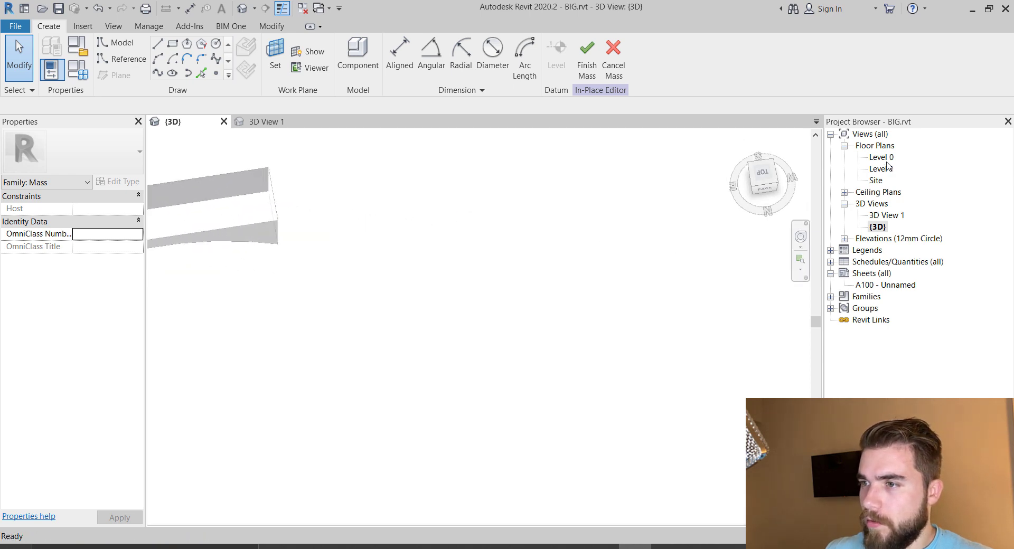
double_click(882, 158)
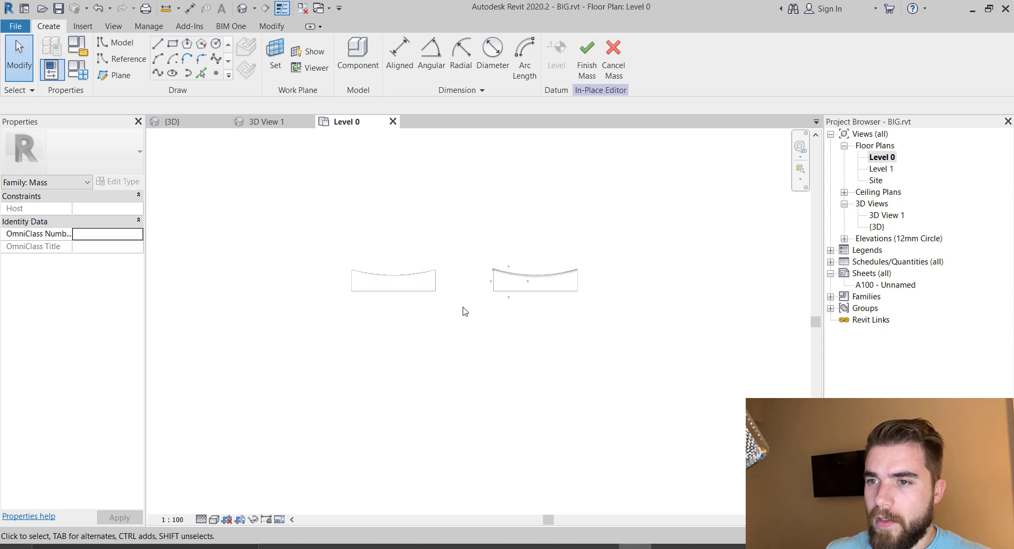
scroll(516, 186, up, 4)
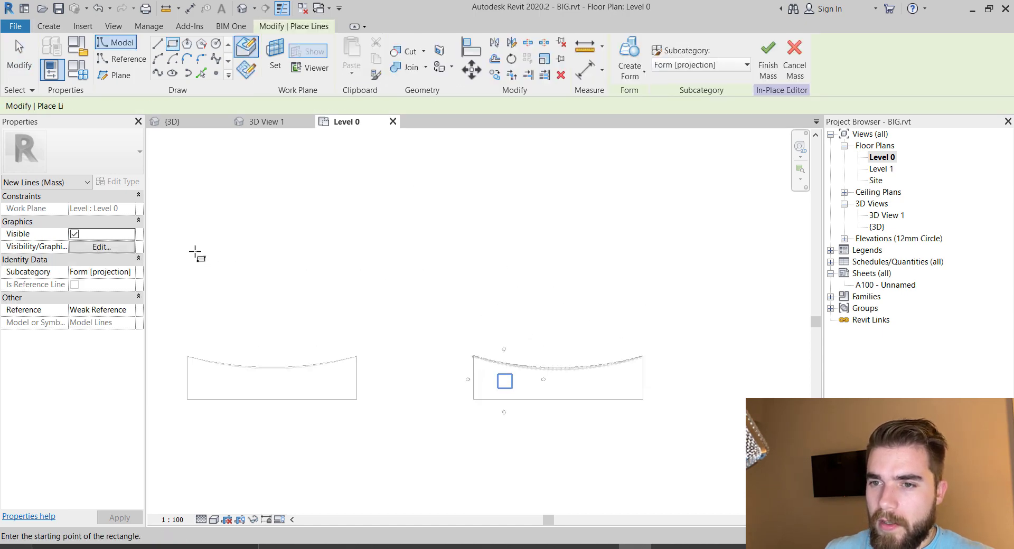
click(195, 251)
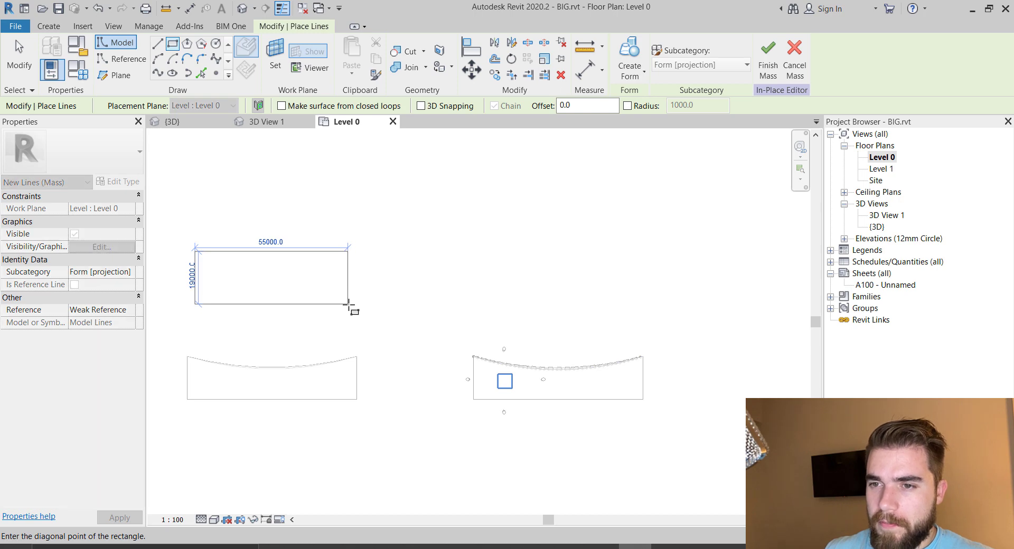
click(348, 304)
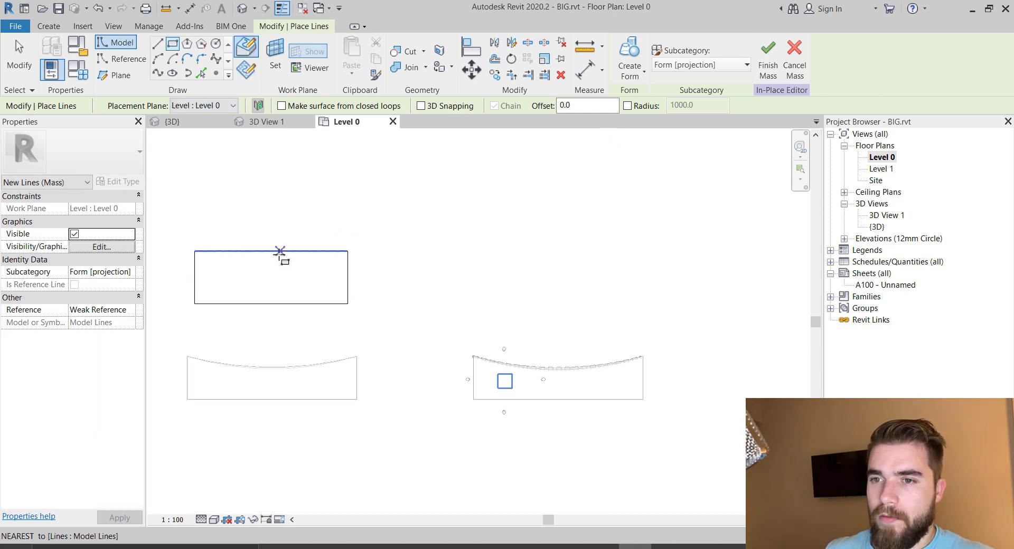
key(Escape)
key(Escape)
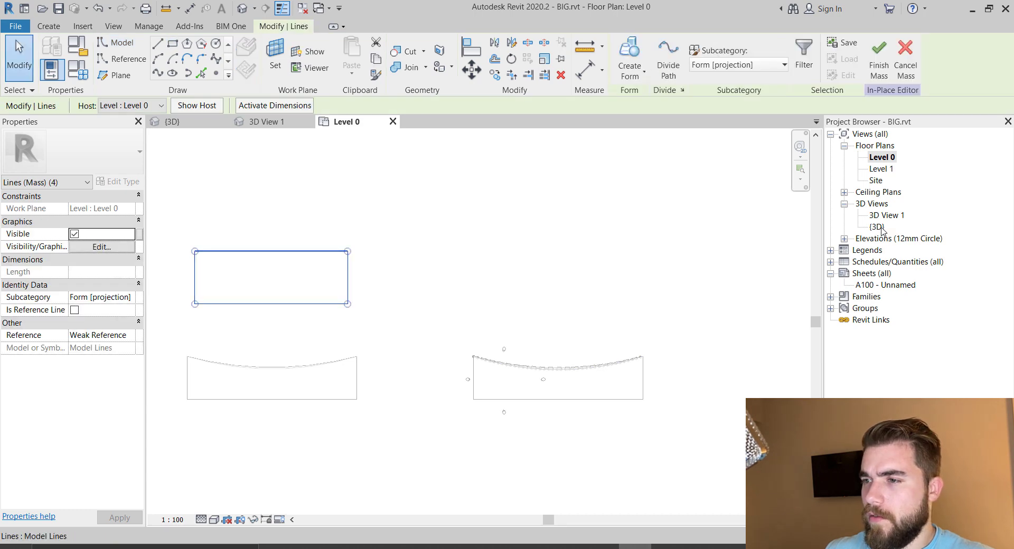
- In the default 3D view, create a solid form 20000 mm high from the sketched rectangle
double_click(876, 226)
scroll(766, 262, down, 4)
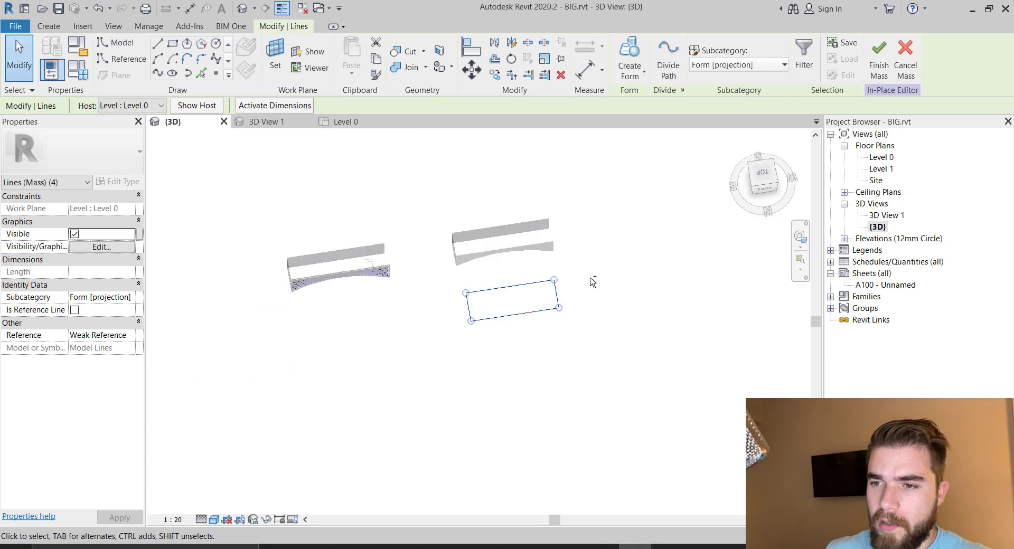
shift+middle_drag(592, 282, 593, 224)
scroll(590, 226, up, 2)
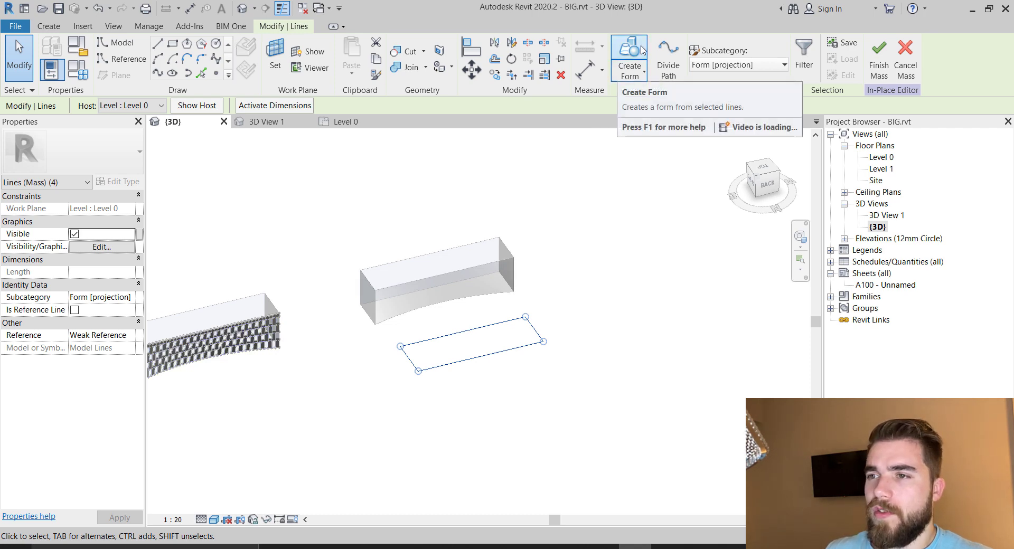
click(640, 51)
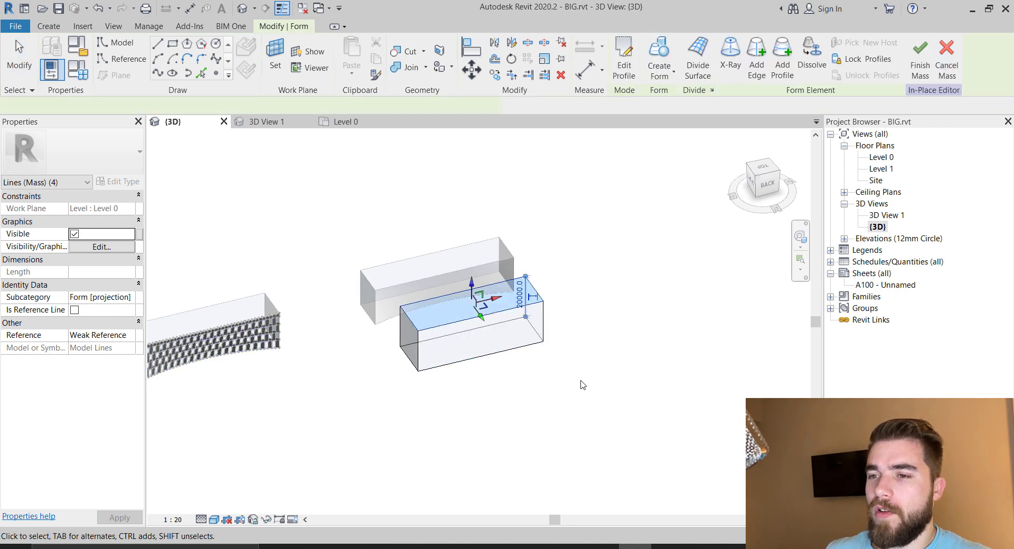
shift+middle_drag(561, 384, 540, 394)
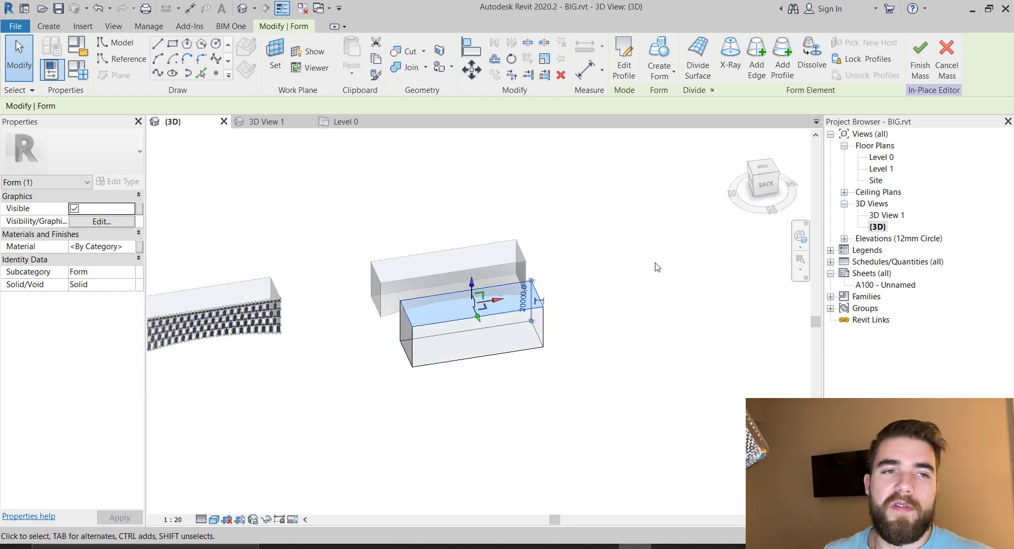
scroll(638, 425, up, 2)
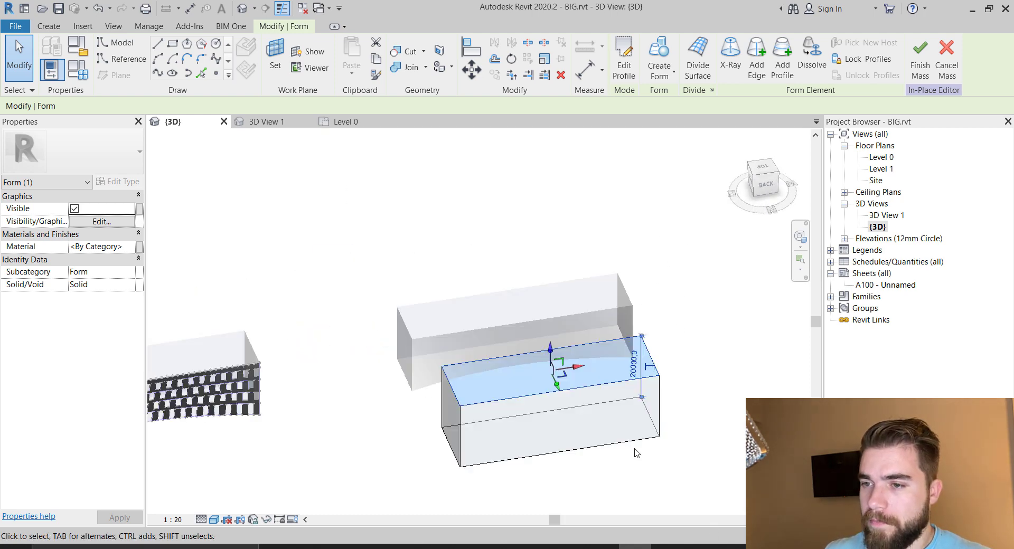
- Edit the base profile of the new form and delete its long line on the side facing away from the plain mass
click(626, 467)
shift+middle_drag(626, 467, 591, 447)
click(592, 447)
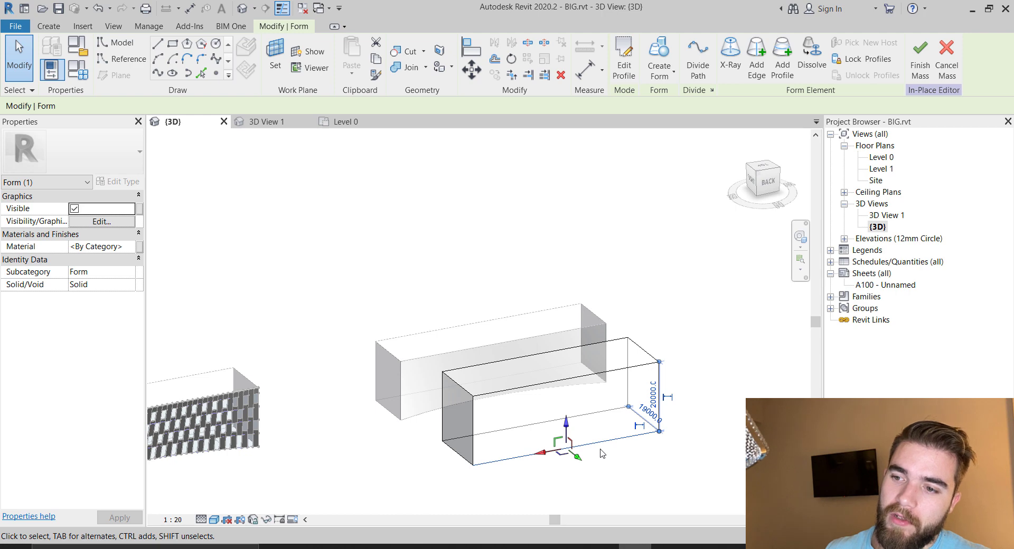
click(607, 453)
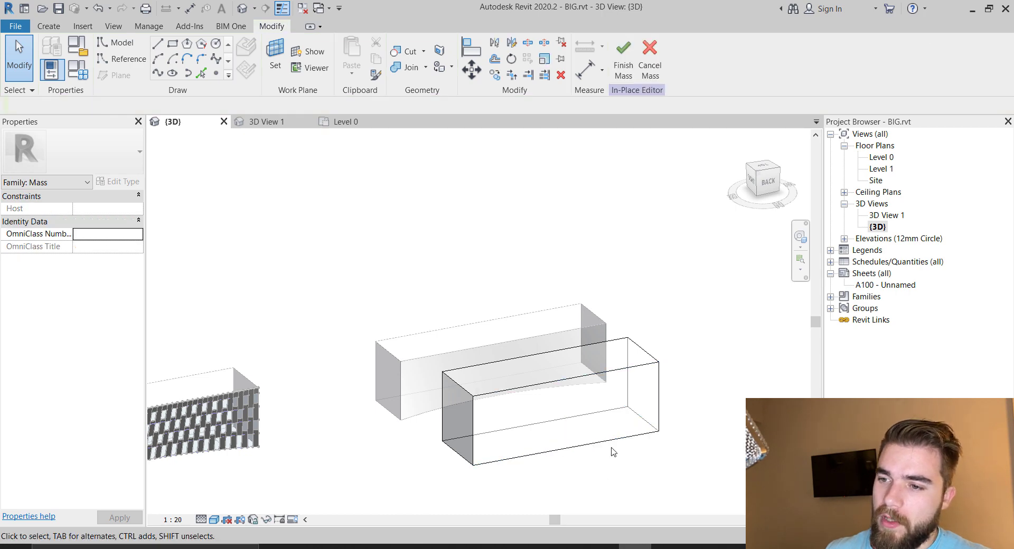
click(632, 366)
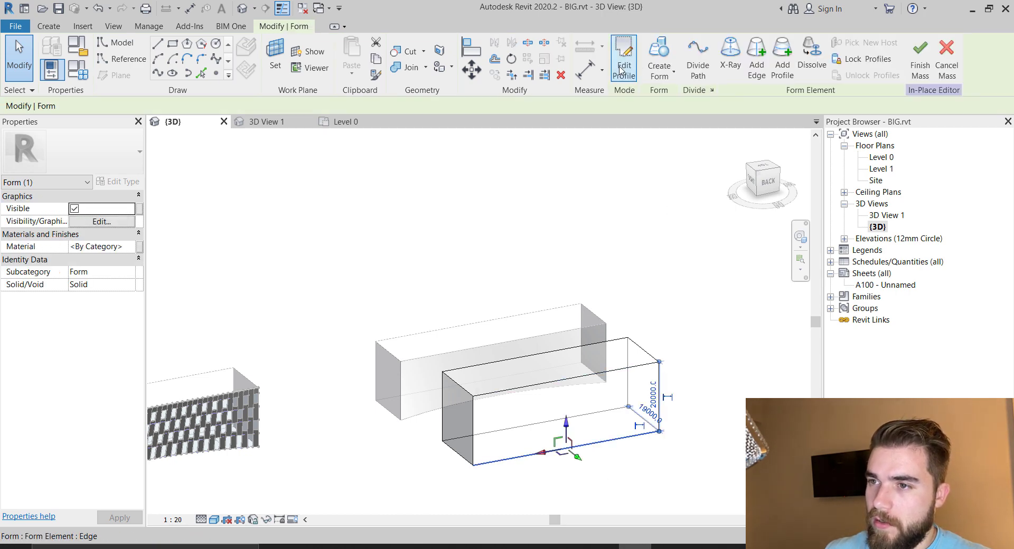
click(623, 57)
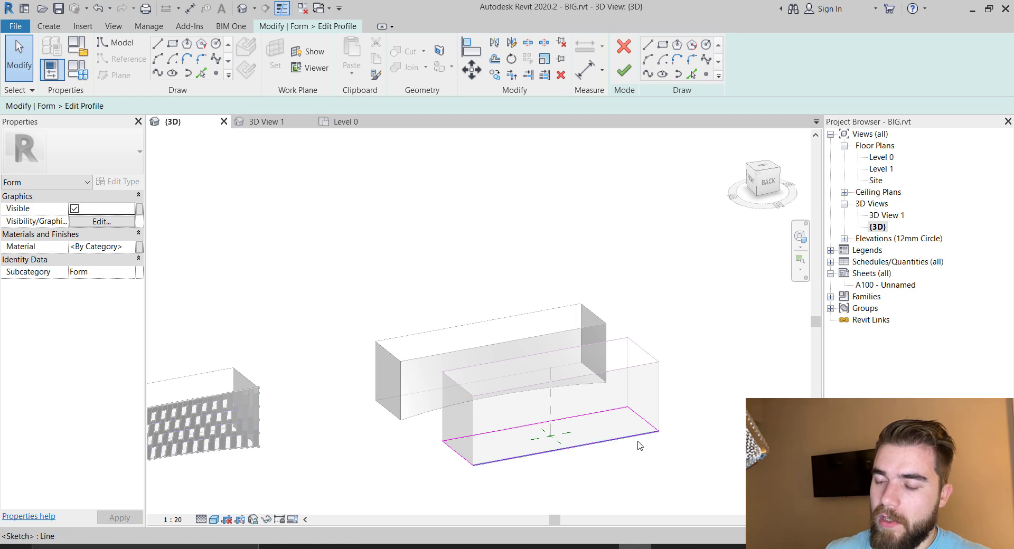
click(639, 437)
shift+middle_drag(645, 494, 630, 515)
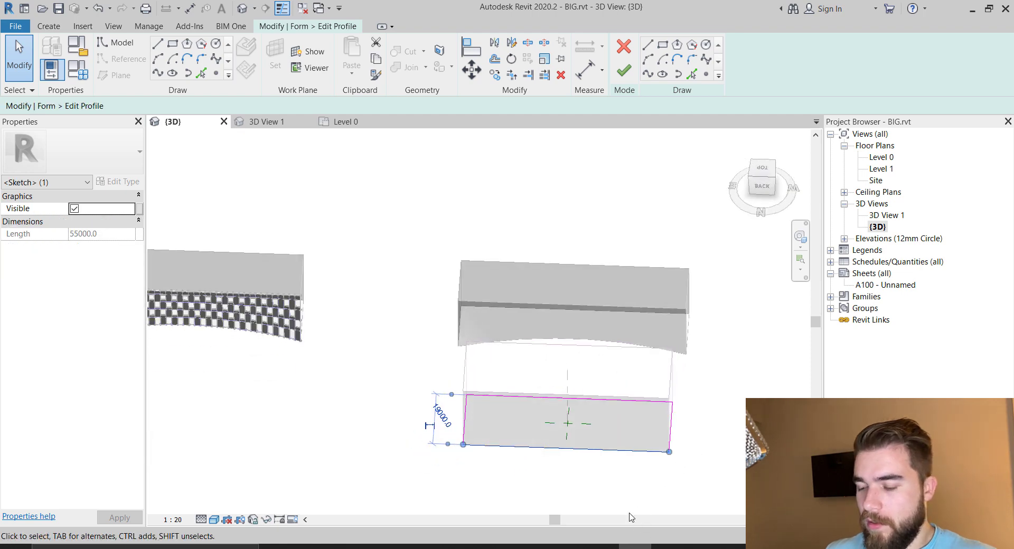
key(Escape)
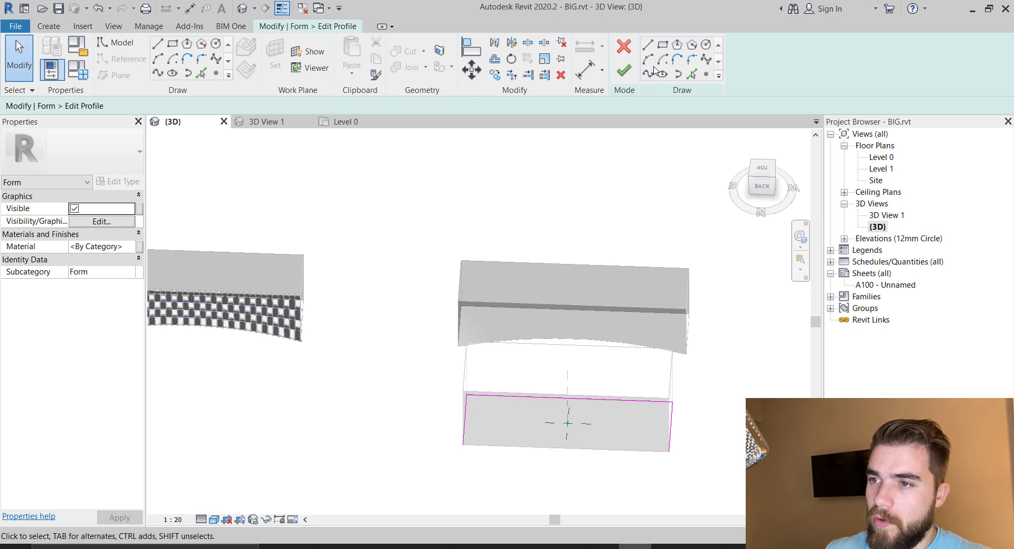
- Close the profile with a shallow inward arc of about 103353 mm radius between the open corners, and finish the profile edit
click(648, 59)
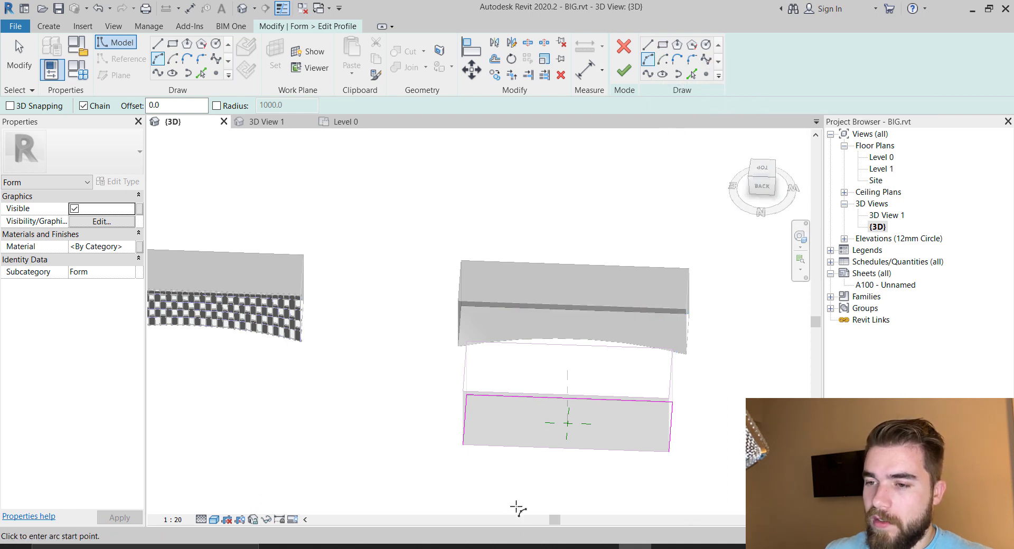
click(463, 446)
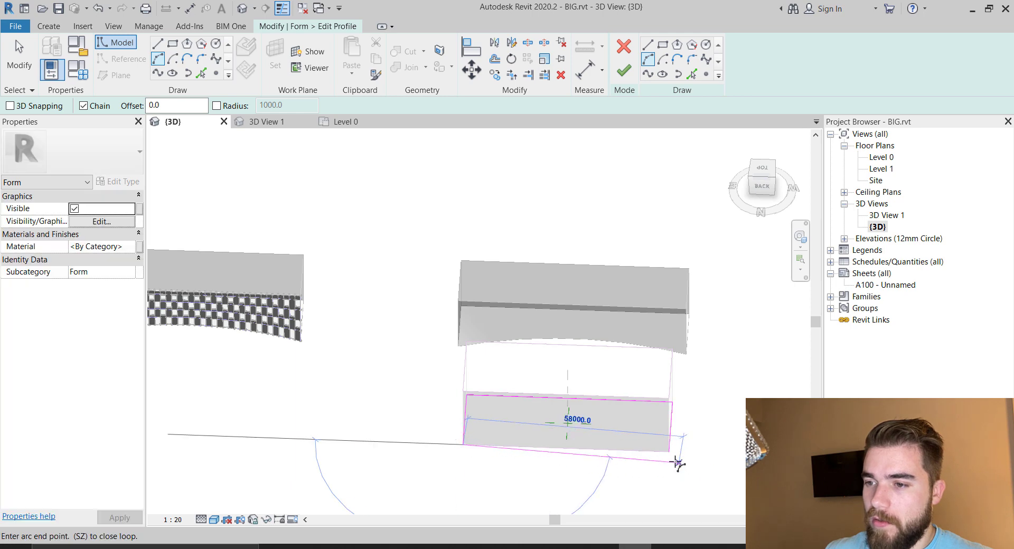
click(671, 461)
scroll(602, 446, up, 2)
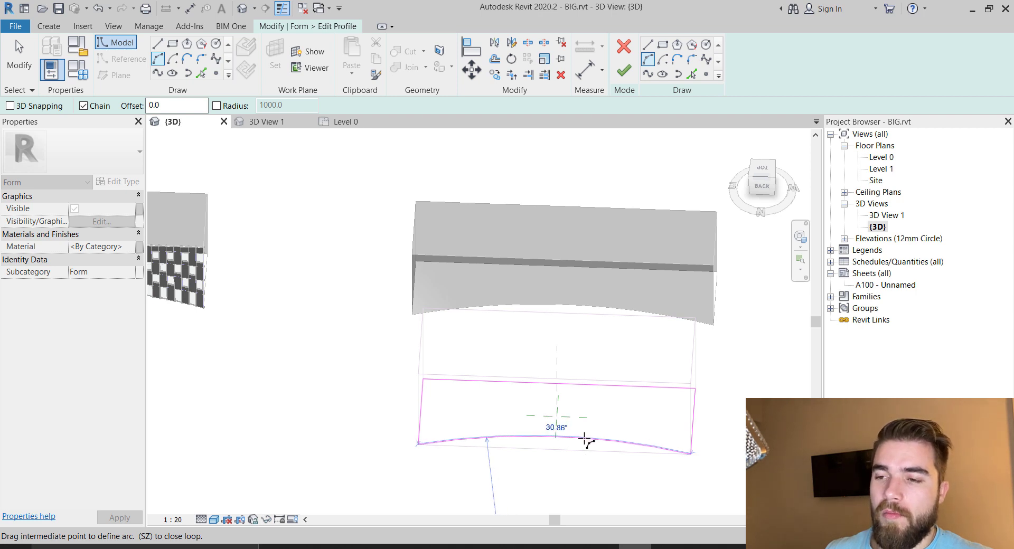
click(585, 440)
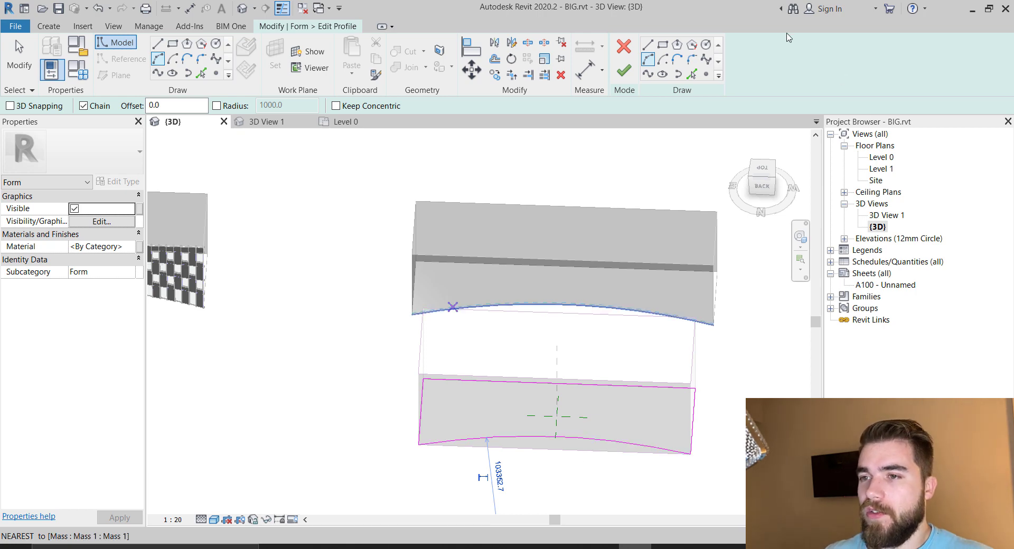
click(624, 70)
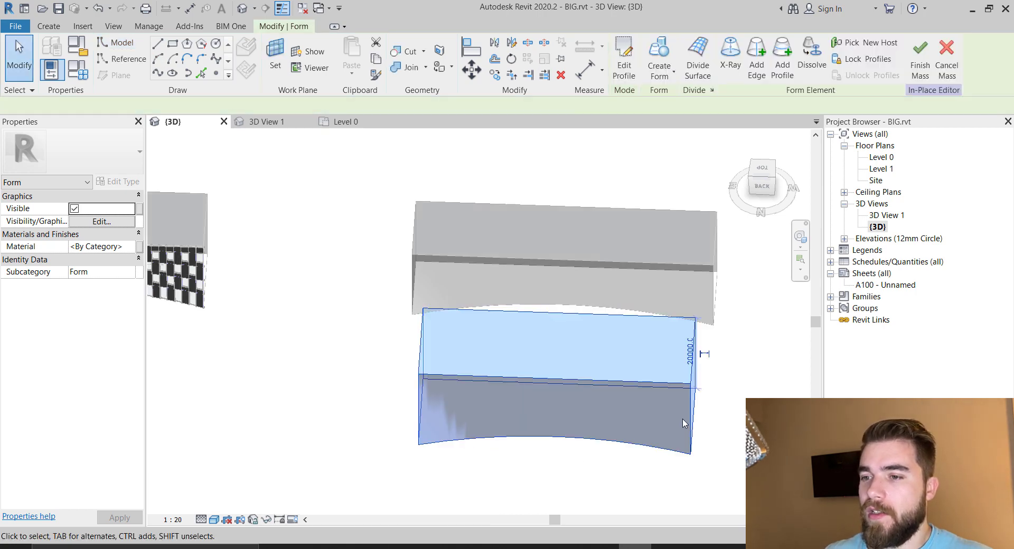
click(330, 391)
shift+middle_drag(421, 448, 558, 547)
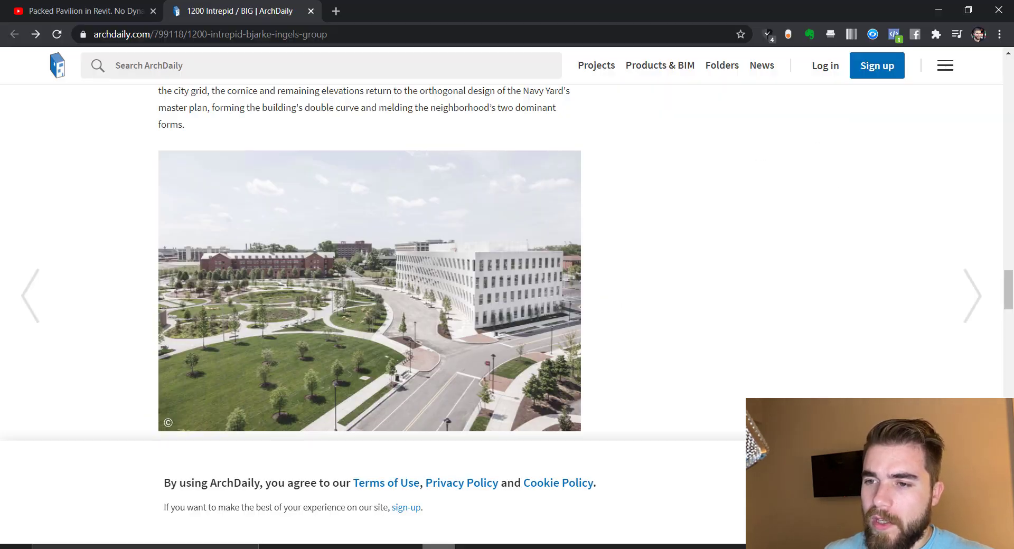
- Switch to the browser and study the 1200 Intrepid photos on ArchDaily for the building's curved footprint, returning to Revit
click(438, 547)
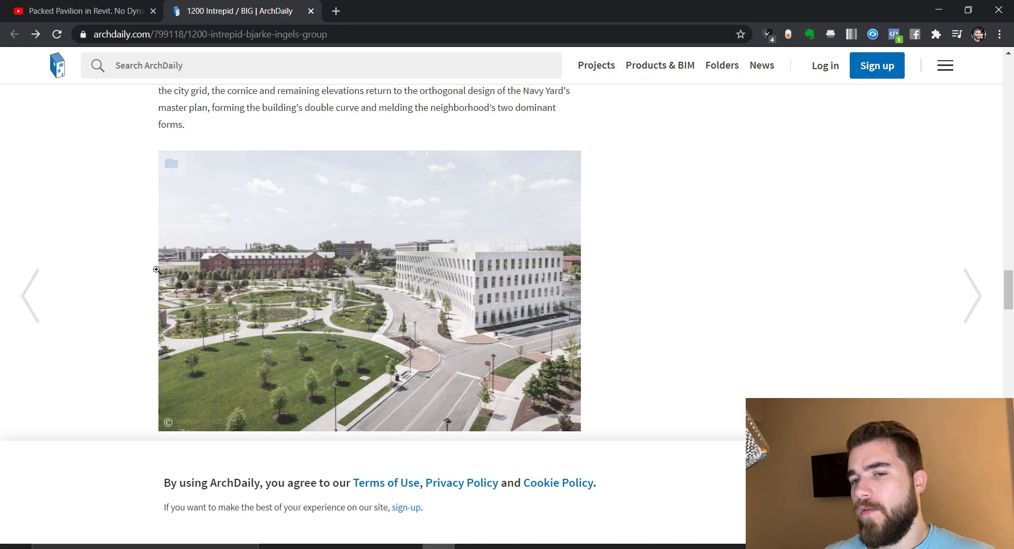
mouse_move(994, 280)
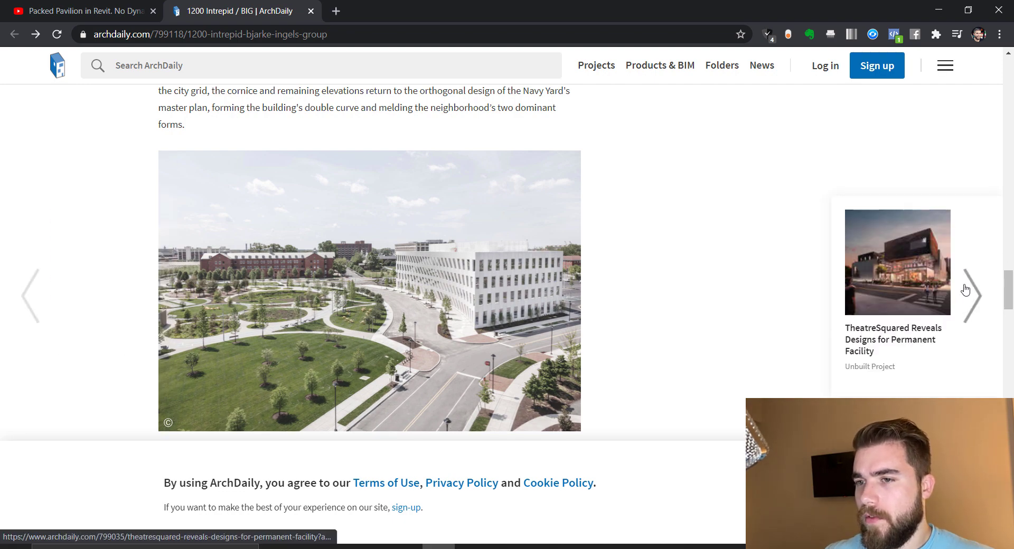
scroll(235, 203, down, 7)
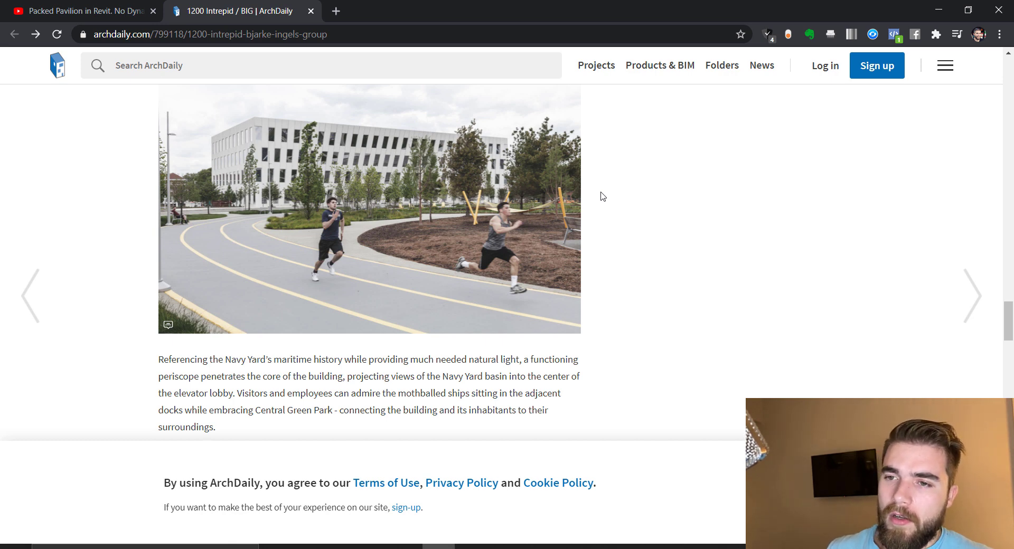
mouse_move(635, 546)
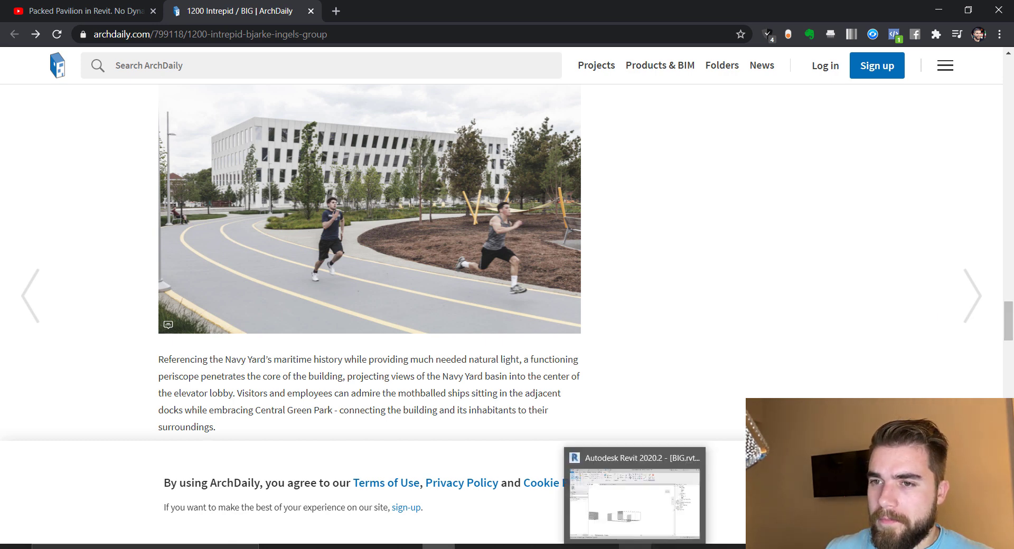
click(628, 522)
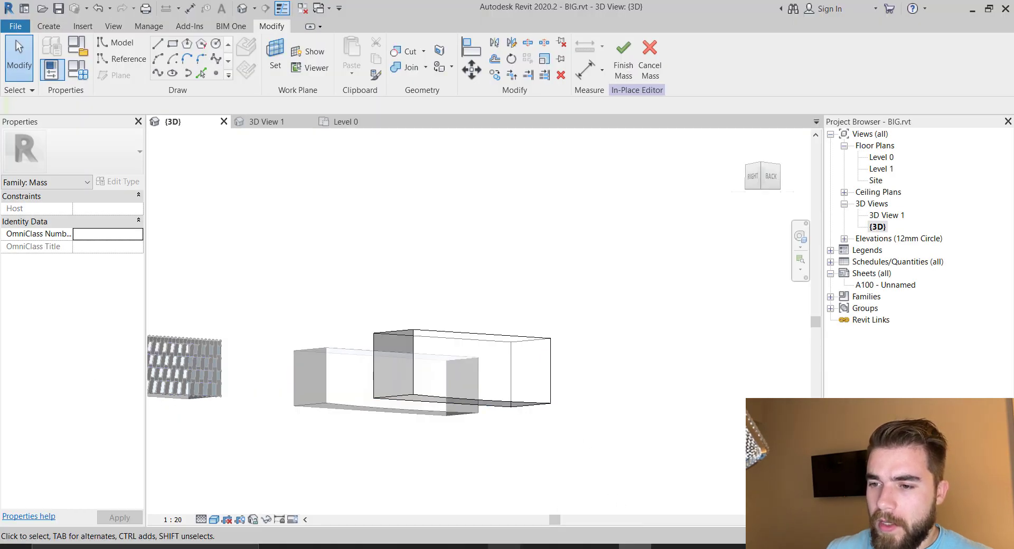
- Examine the enlarged corner photo and the facade close-up in the ArchDaily gallery for the panel layout, and return to Revit
click(439, 547)
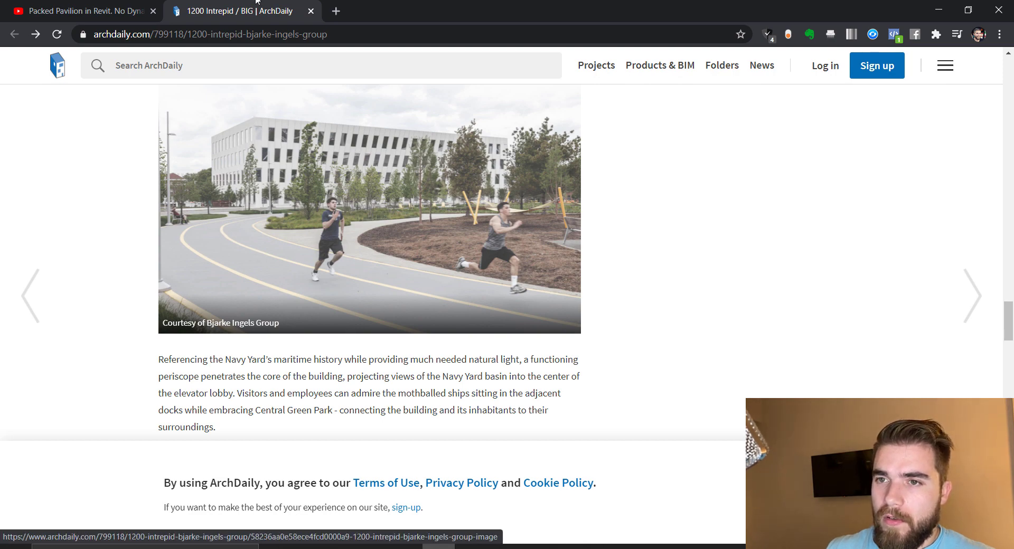
click(103, 5)
click(259, 4)
scroll(373, 141, up, 9)
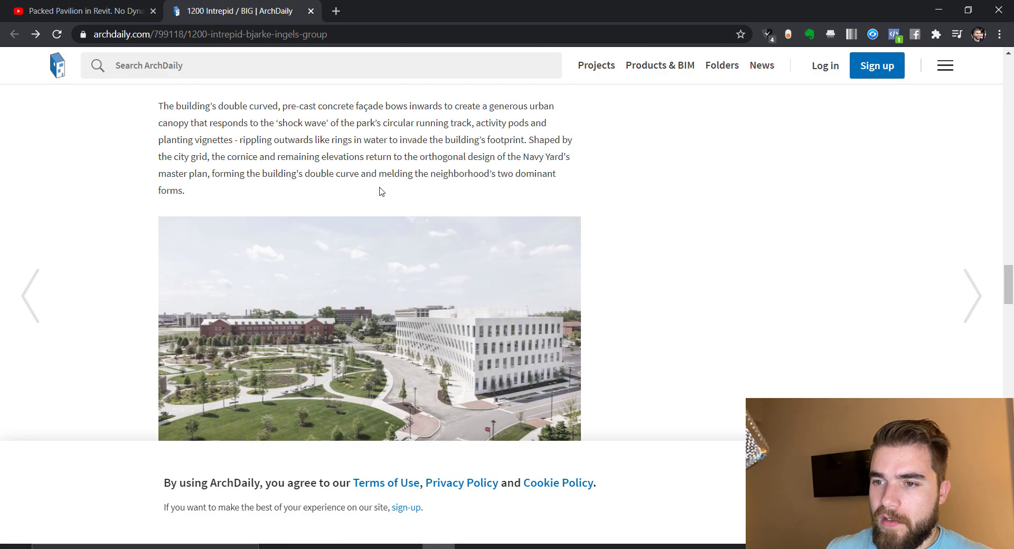
scroll(373, 219, down, 15)
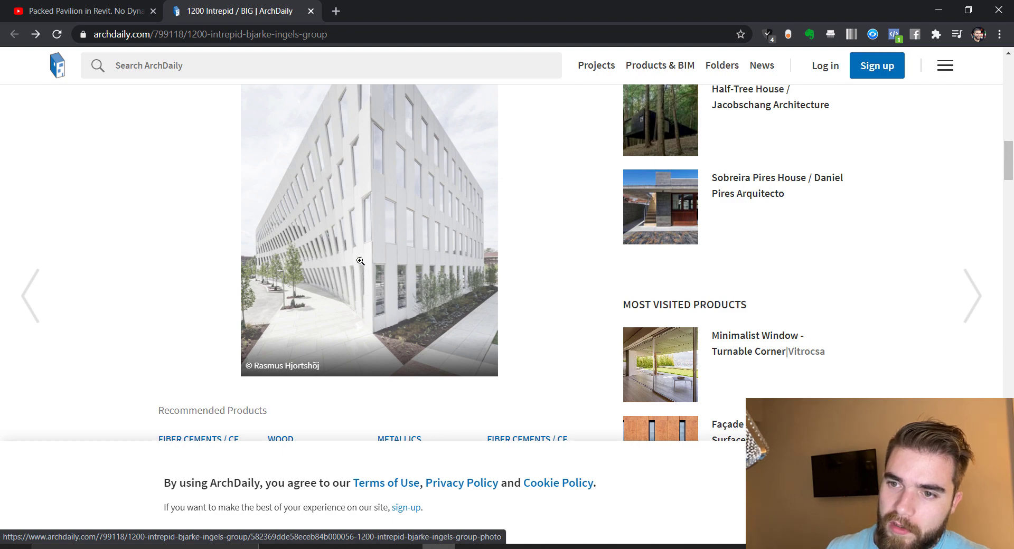
scroll(404, 301, down, 4)
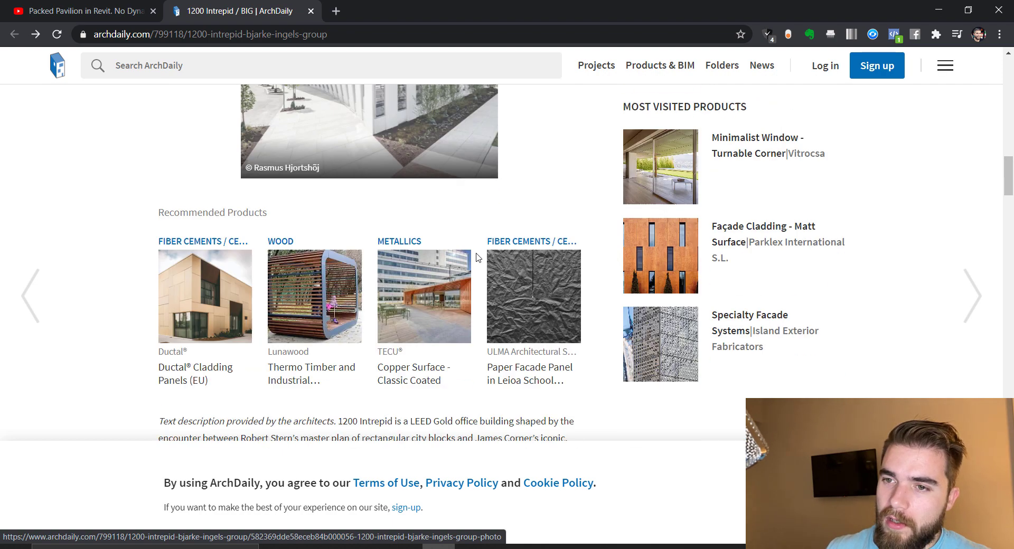
scroll(446, 259, up, 5)
click(384, 242)
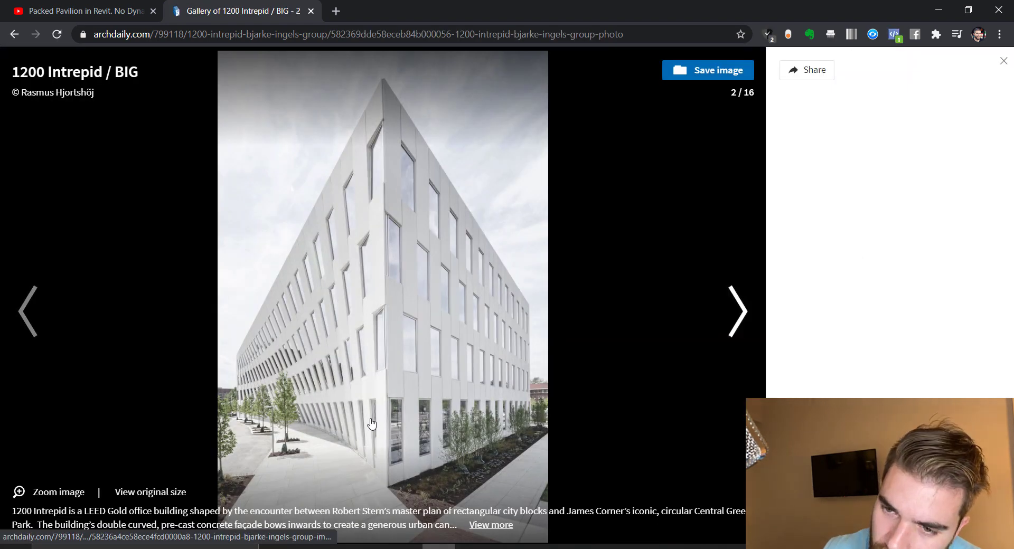
click(337, 293)
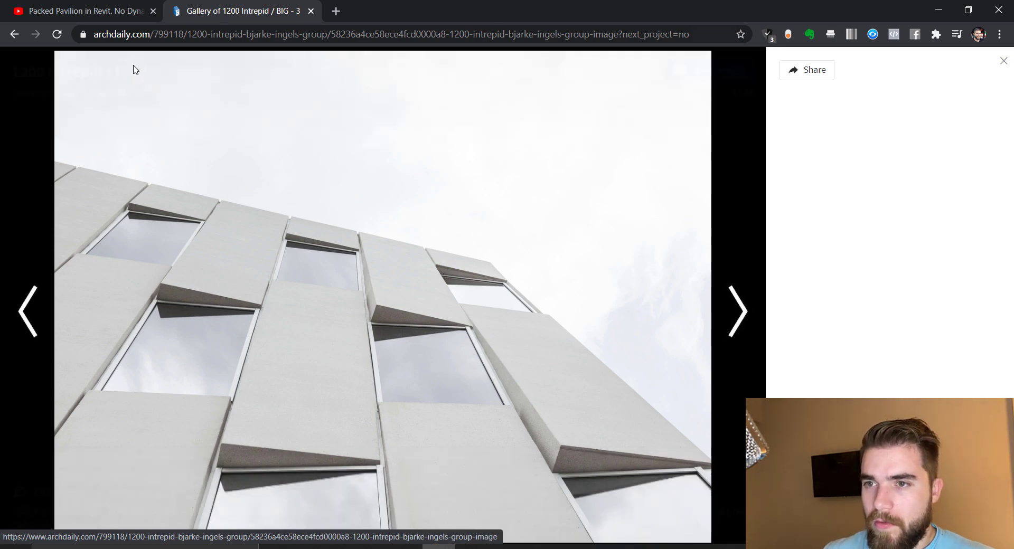
click(15, 34)
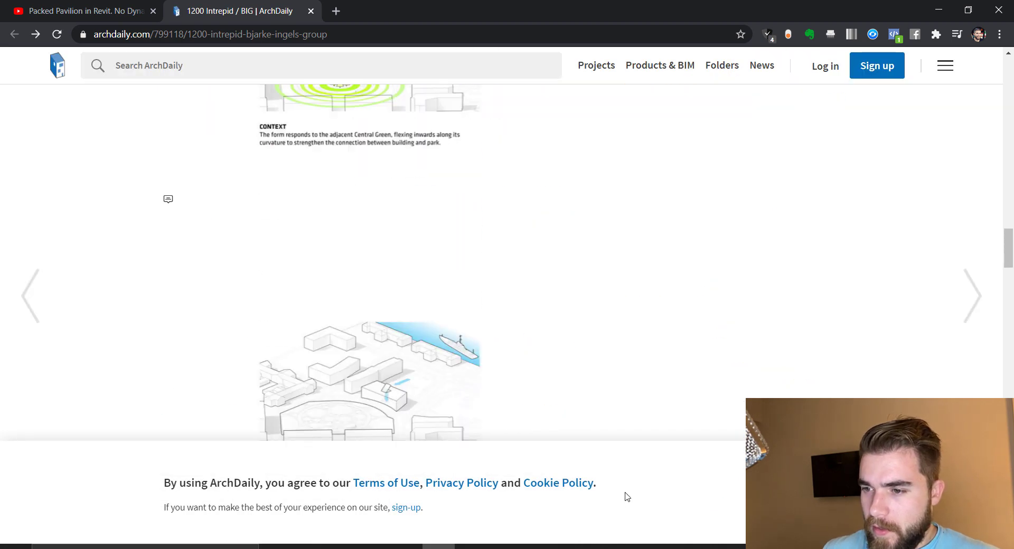
click(635, 547)
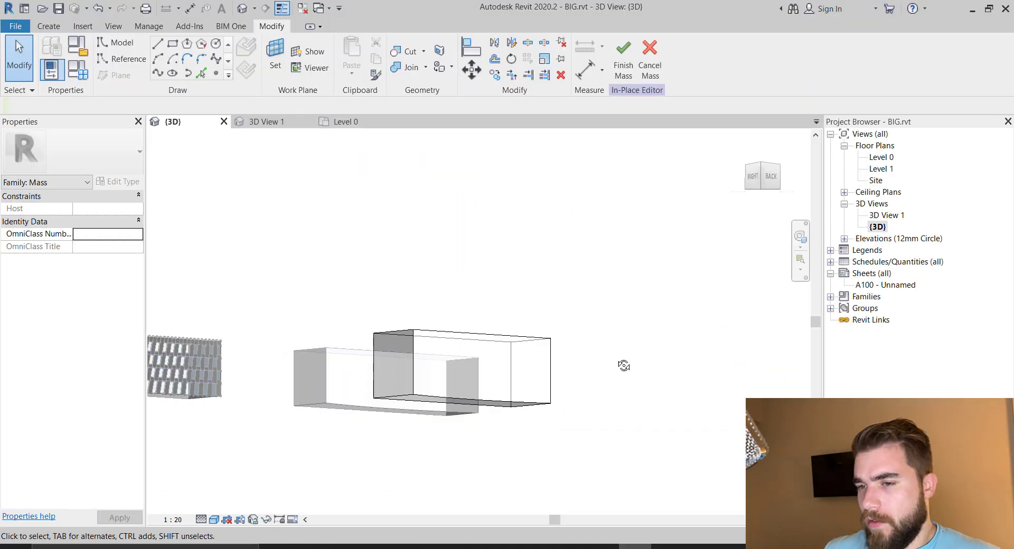
- Move one end face of the new mass outward, aligned with the plain mass's corner, for a form length of about 57691 mm
shift+middle_drag(623, 365, 671, 386)
scroll(600, 440, up, 3)
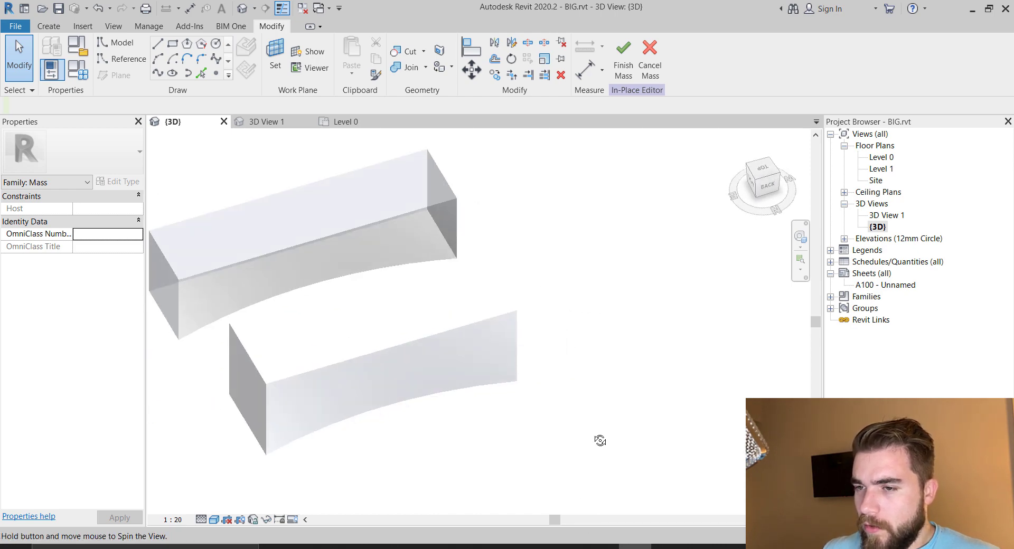
shift+middle_drag(600, 440, 550, 406)
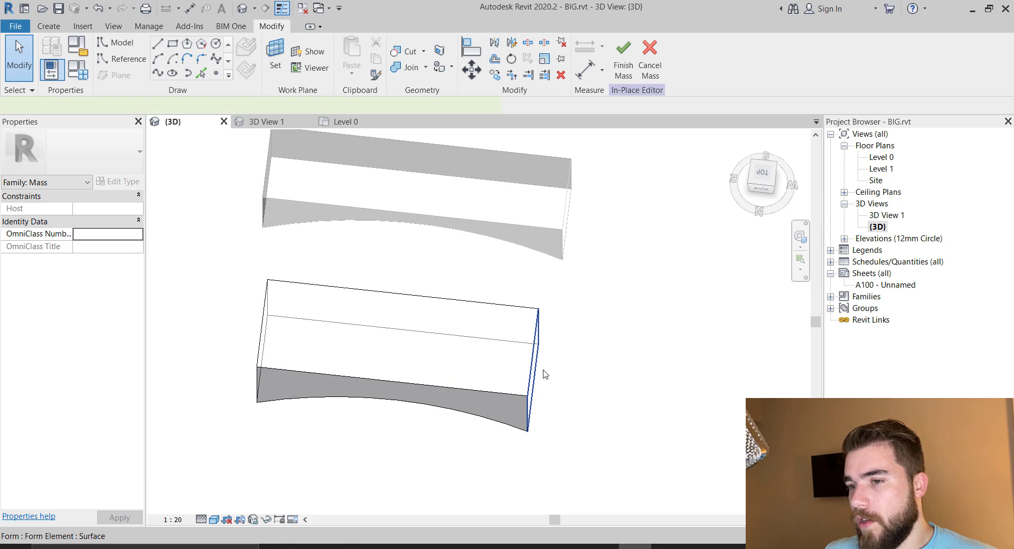
click(544, 374)
shift+middle_drag(547, 376, 576, 379)
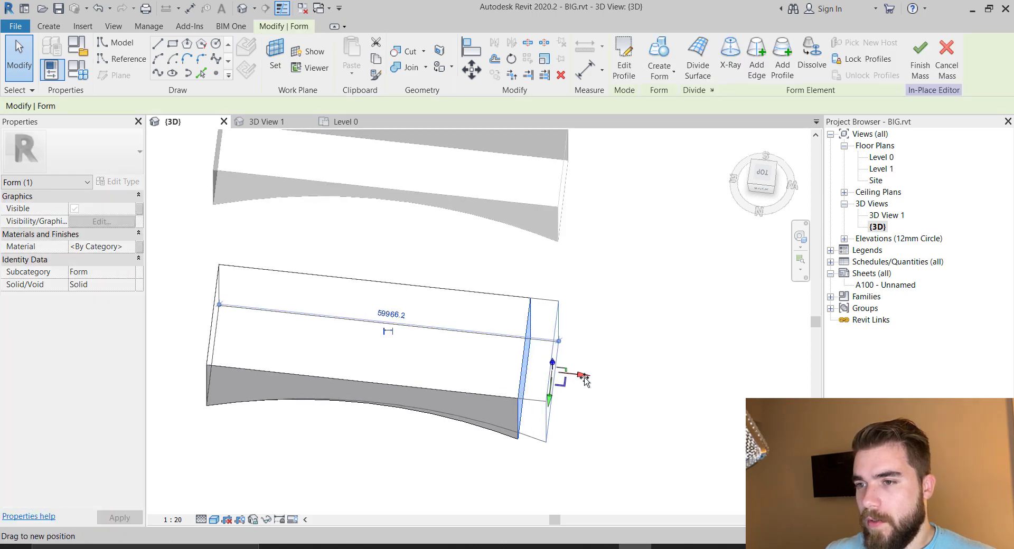
drag(584, 378, 571, 376)
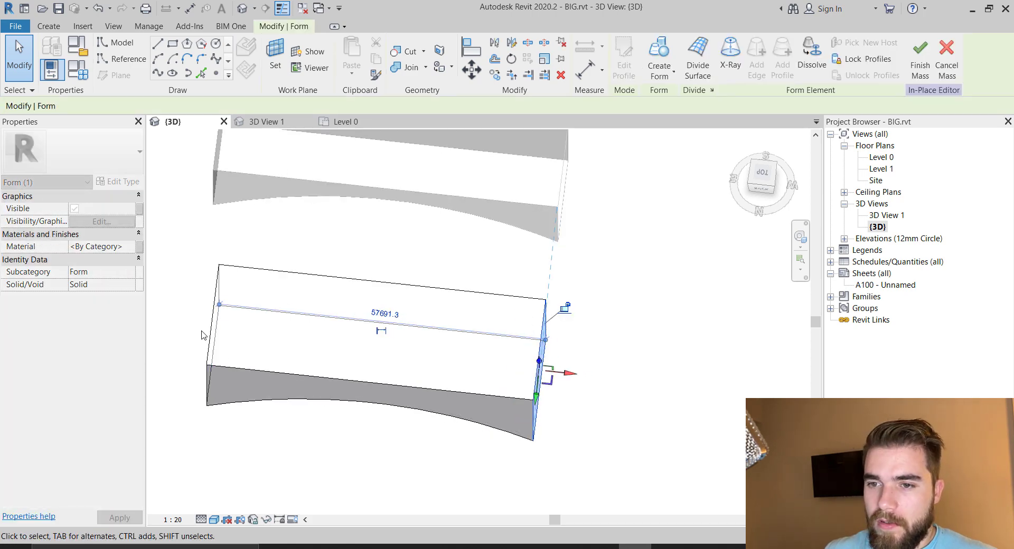
shift+middle_drag(351, 403, 268, 442)
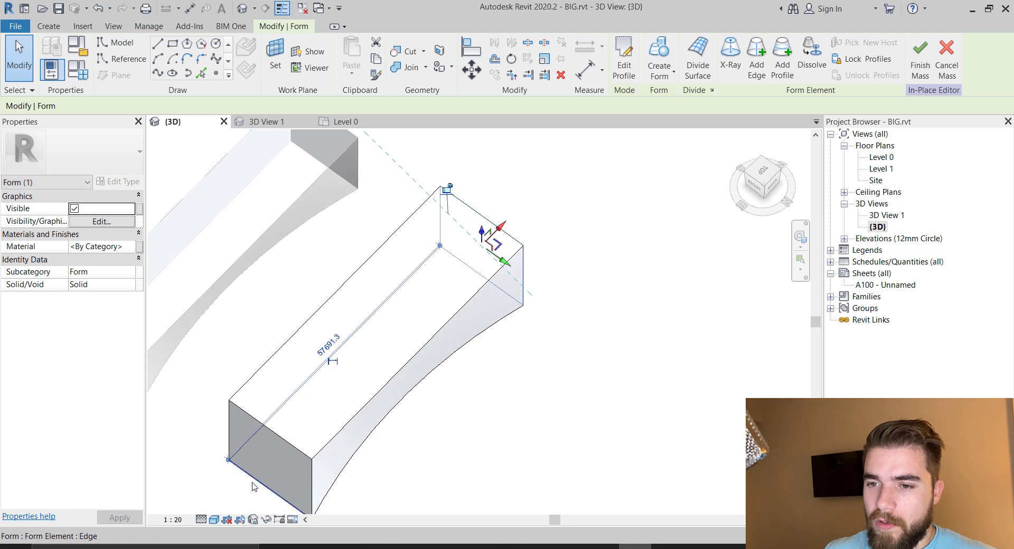
- Move the opposite end face of the curved mass outward along its length, and finish the mass
click(255, 482)
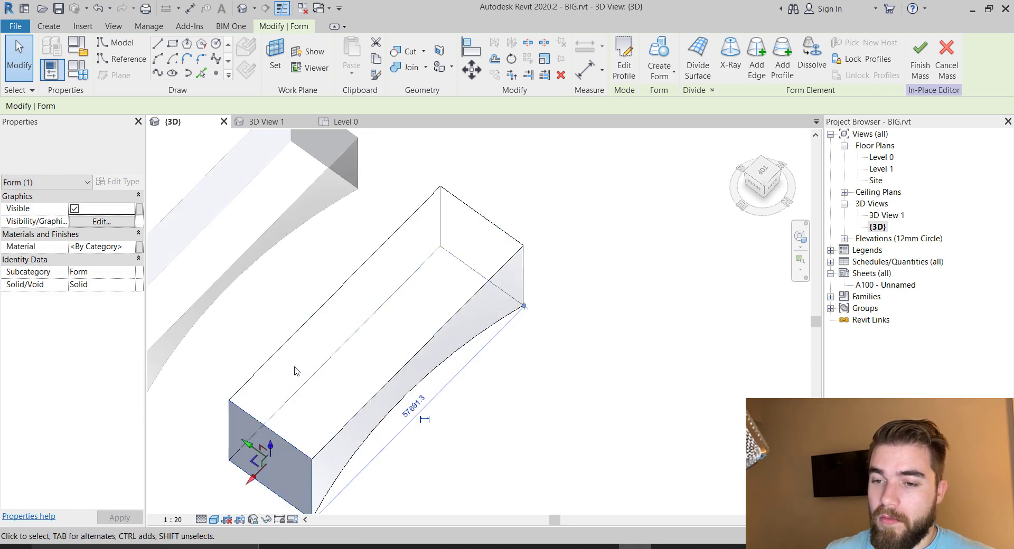
drag(253, 478, 233, 496)
shift+middle_drag(631, 294, 654, 204)
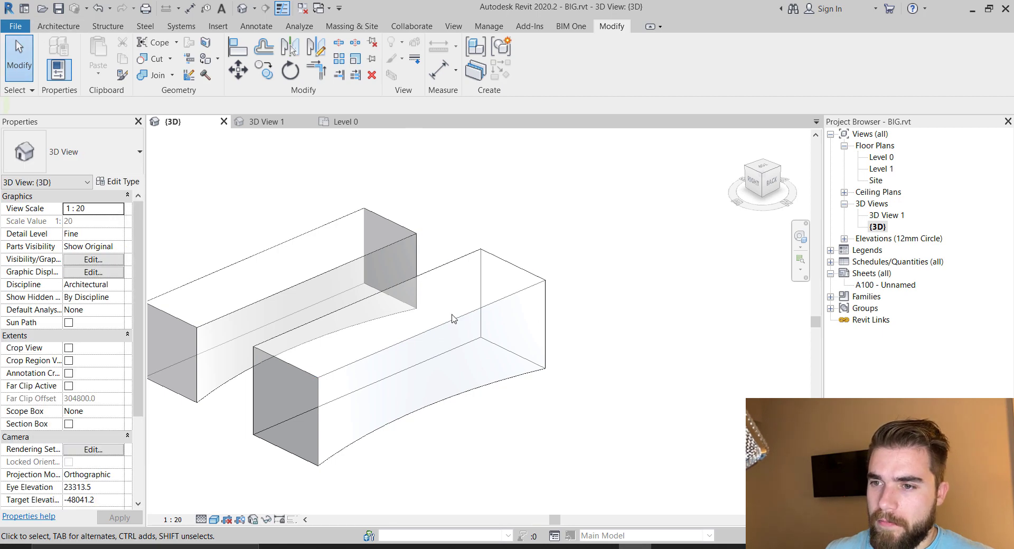
- Create a Standard curtain system on the curved front face of the new mass
click(58, 26)
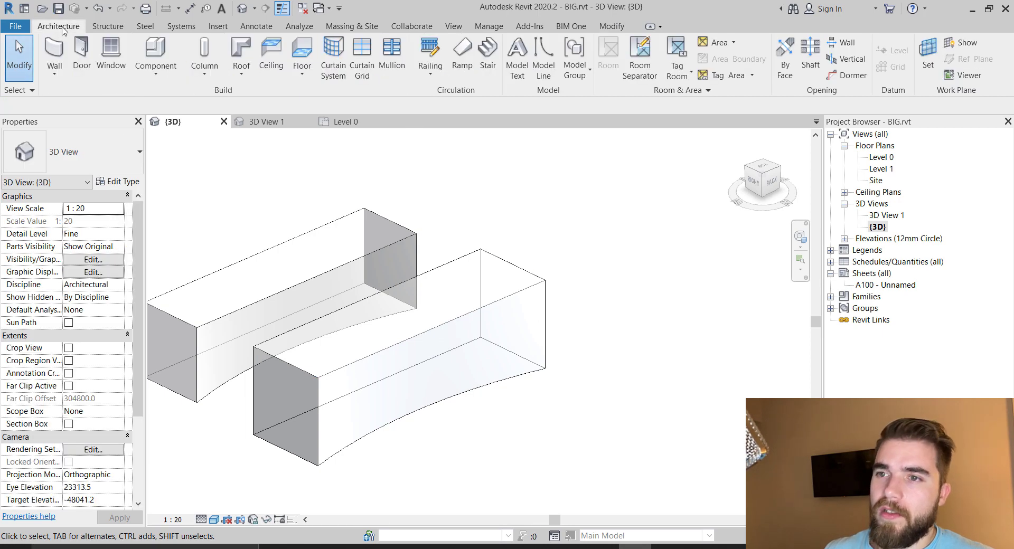
click(333, 58)
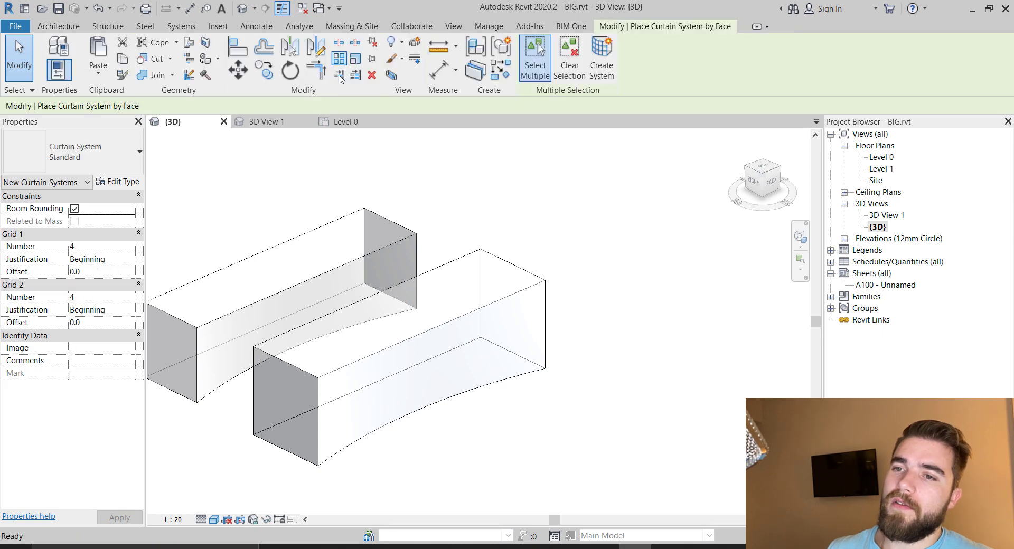
click(543, 306)
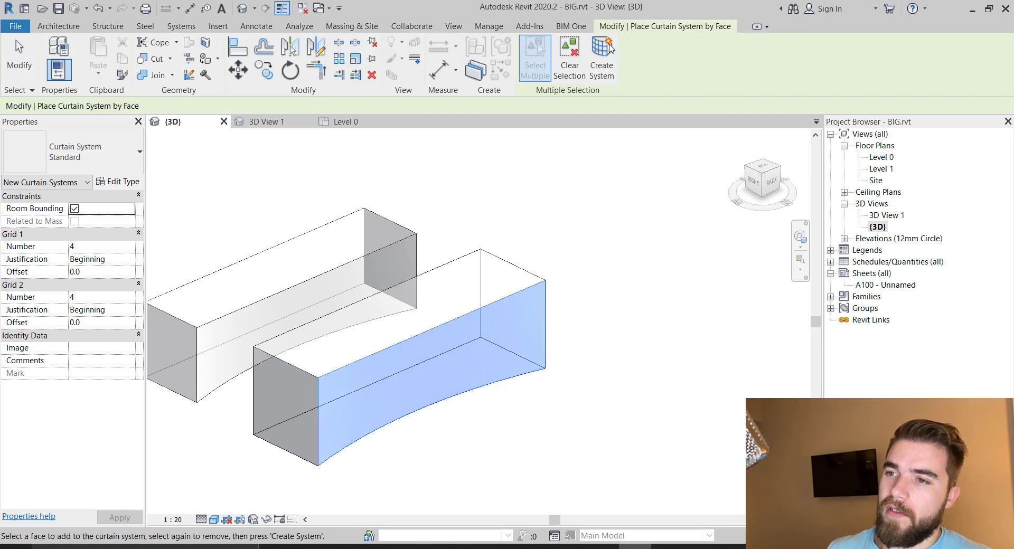
click(602, 56)
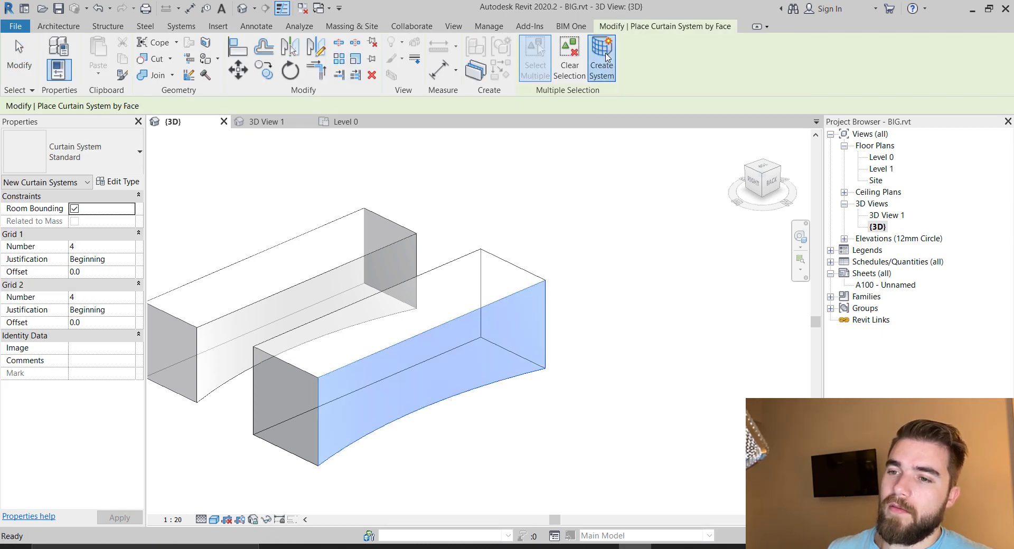
scroll(577, 280, up, 2)
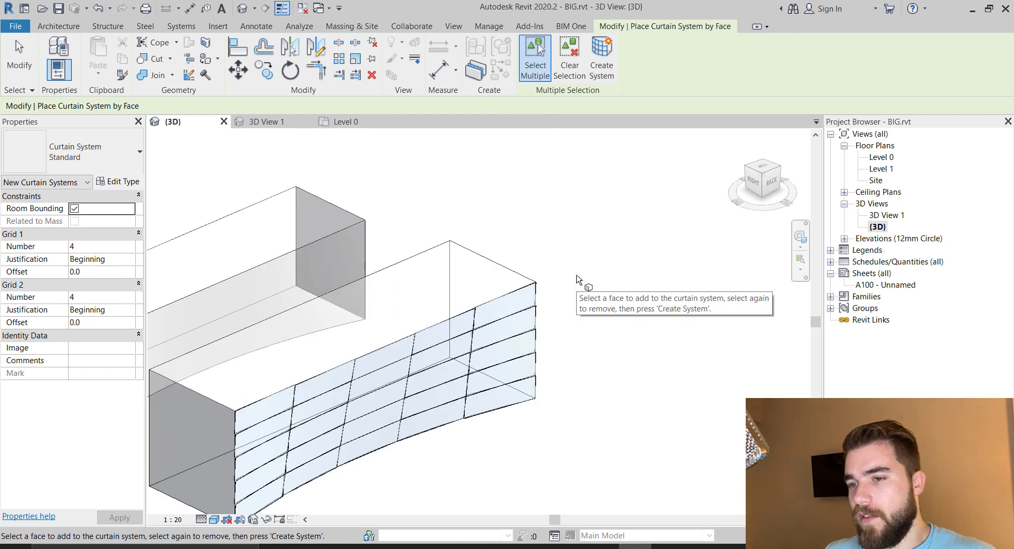
key(Escape)
scroll(438, 261, down, 3)
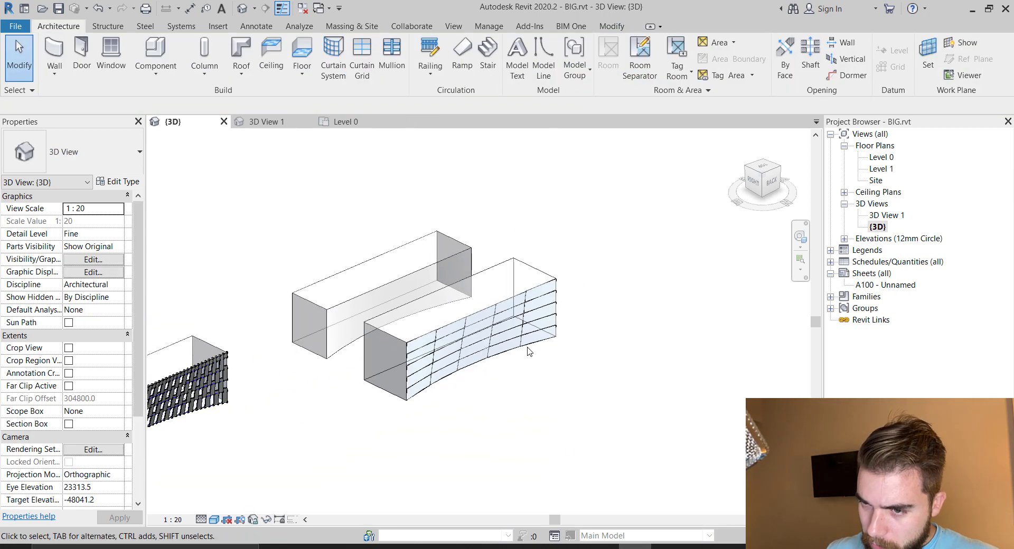
- In the curtain system's type properties, set the Grid 1 layout to Fixed Distance with a spacing of 4000 mm
mouse_move(549, 370)
shift+middle_down()
mouse_move(502, 233)
mouse_move(538, 368)
shift+middle_up()
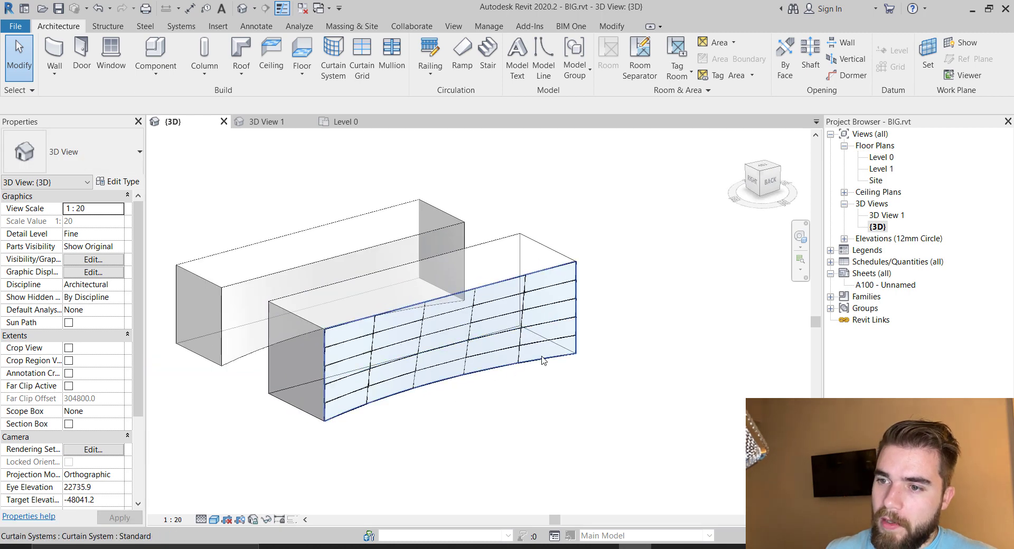
click(542, 361)
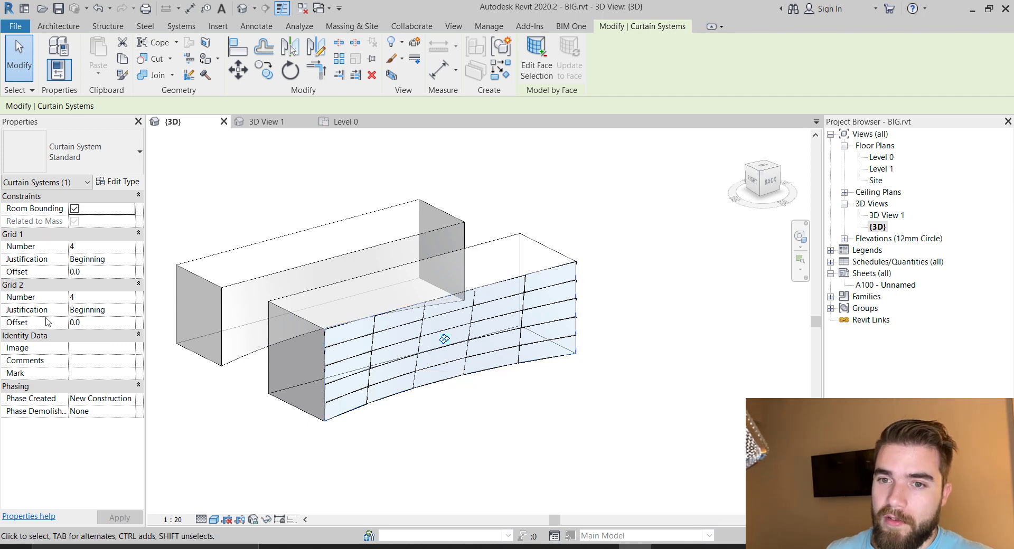
shift+middle_drag(608, 378, 533, 361)
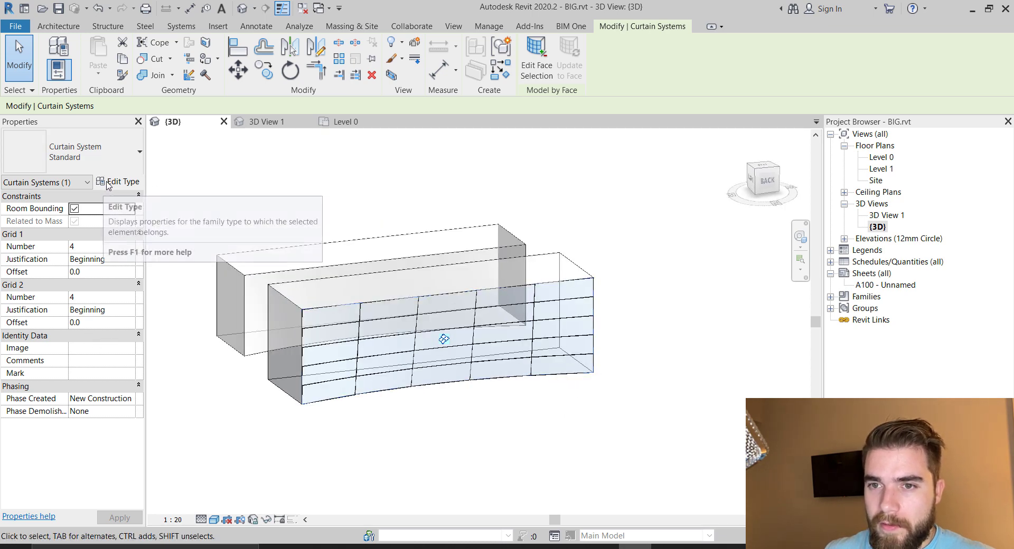
click(106, 186)
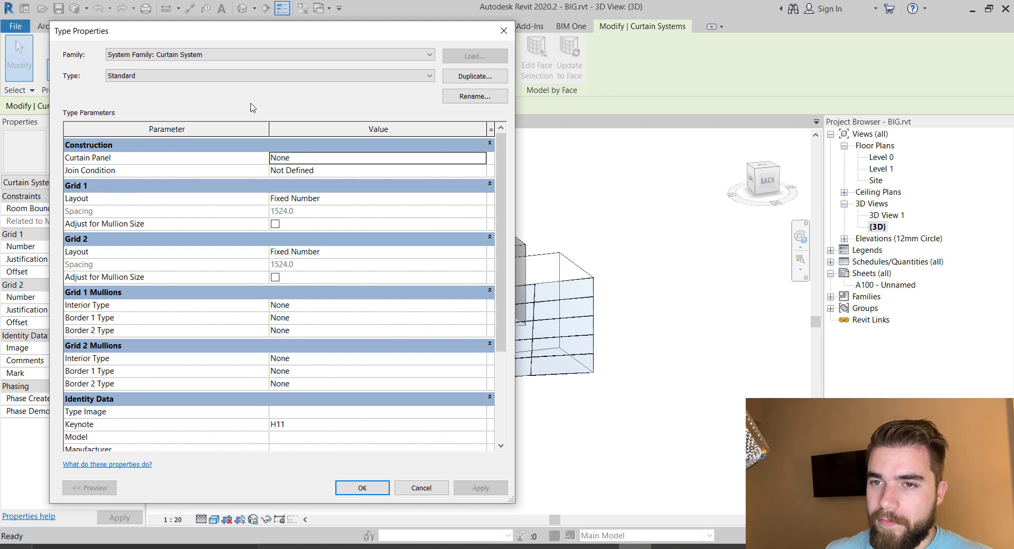
drag(279, 31, 695, 52)
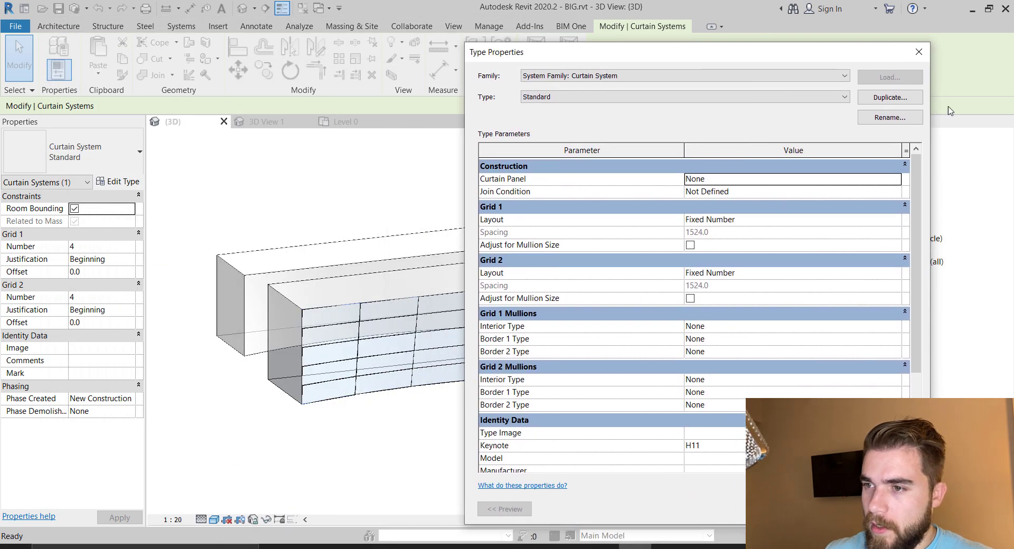
click(900, 224)
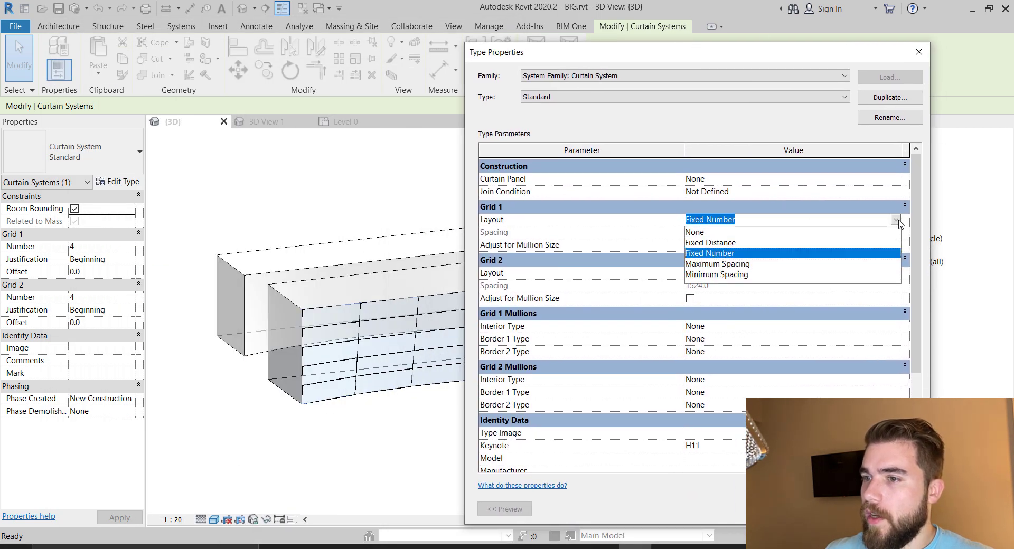
click(866, 243)
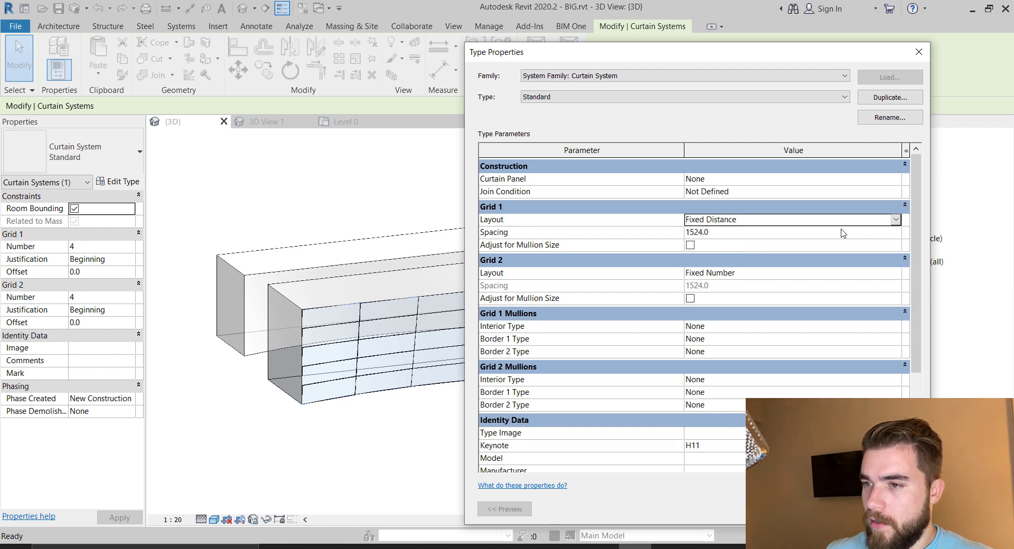
click(843, 233)
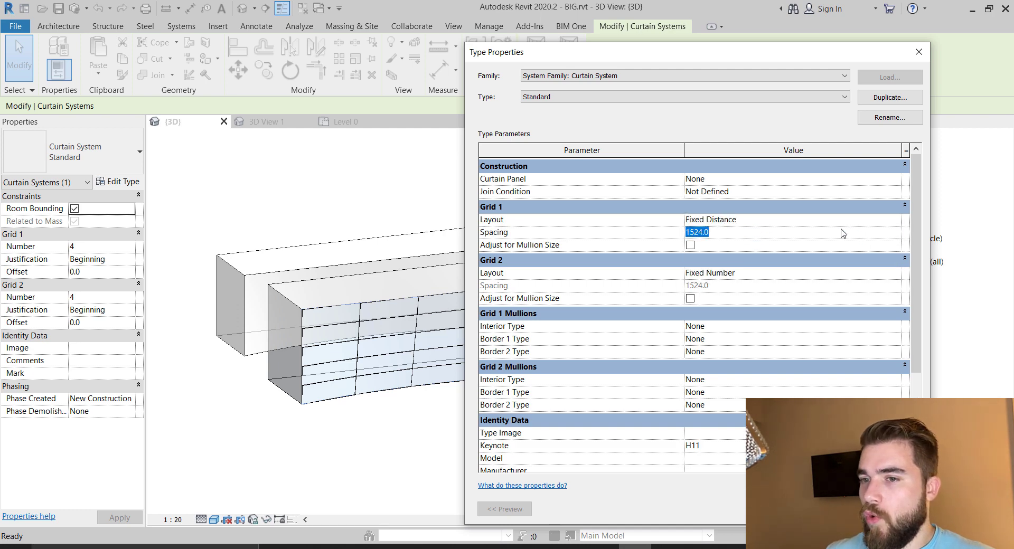
text(4000)
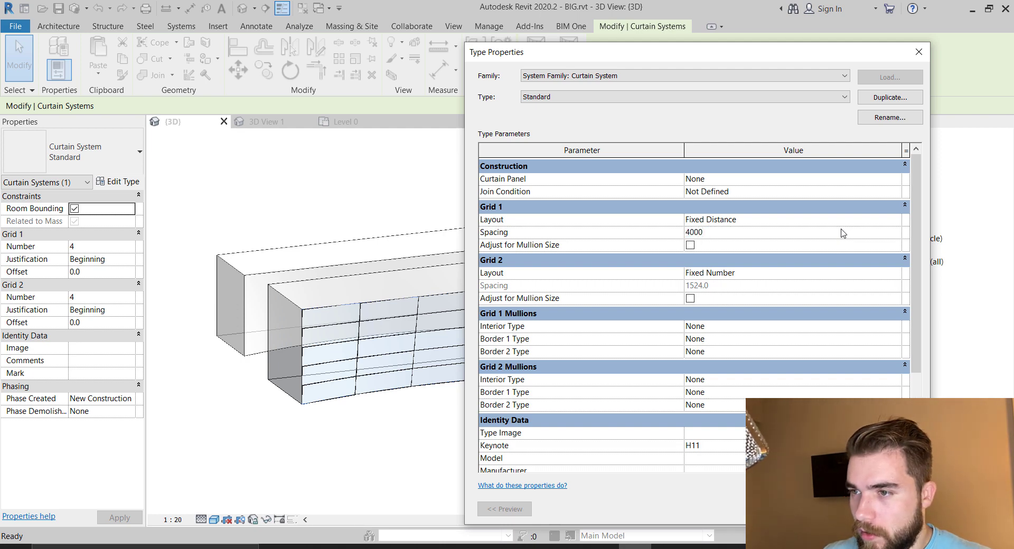
- Set the Grid 2 layout to Fixed Distance with a spacing of 1500 mm, and apply the type changes
click(897, 271)
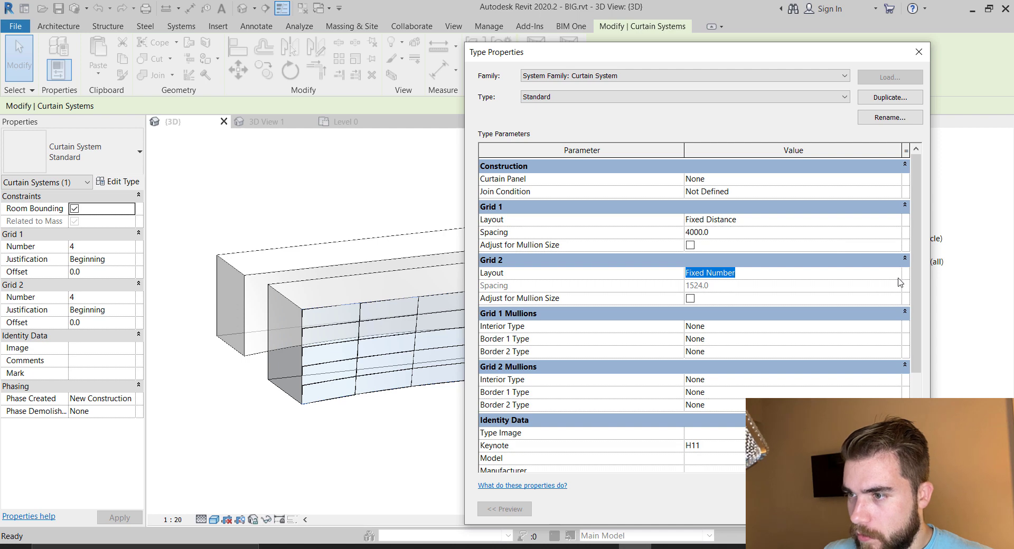
click(897, 278)
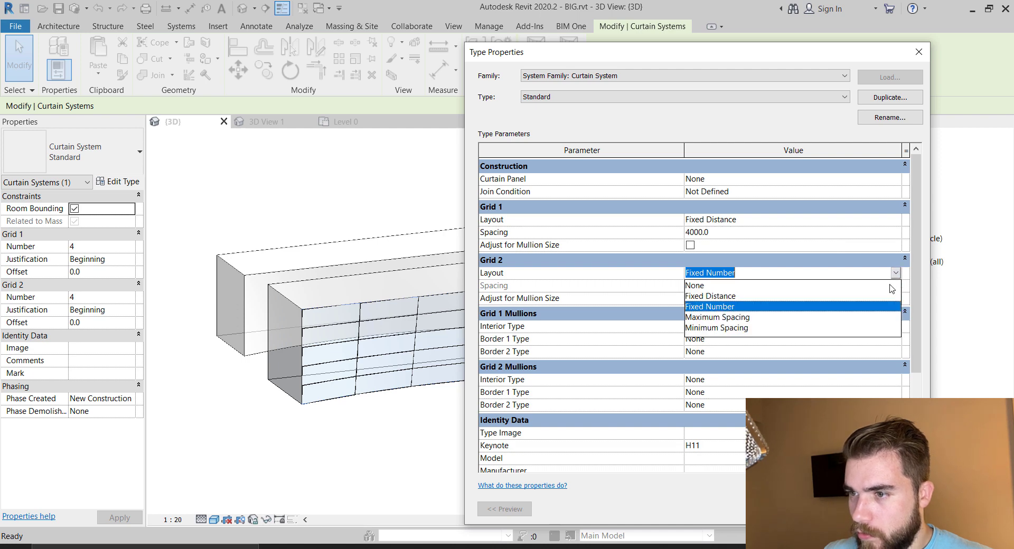
click(828, 296)
click(825, 287)
text(1500.0)
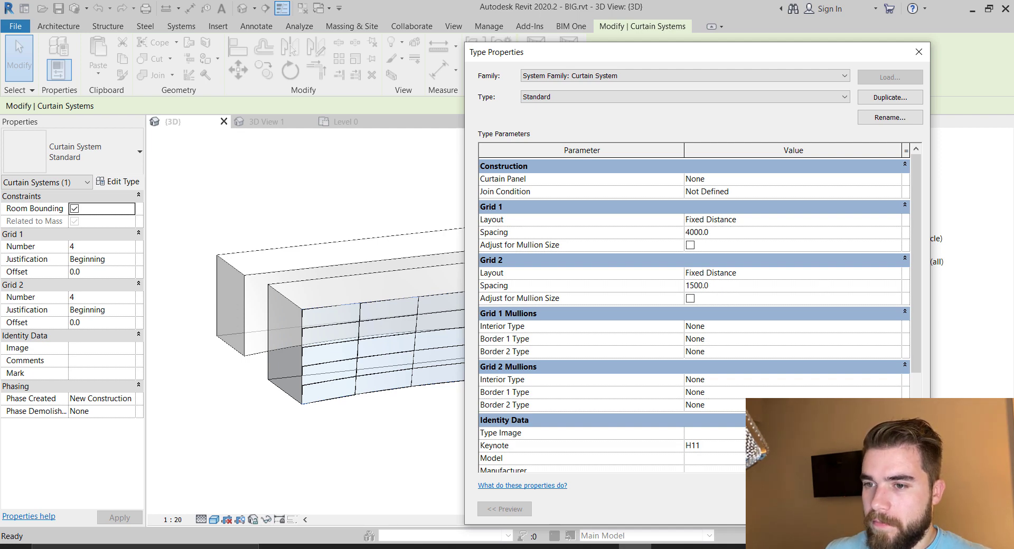
click(777, 509)
click(610, 401)
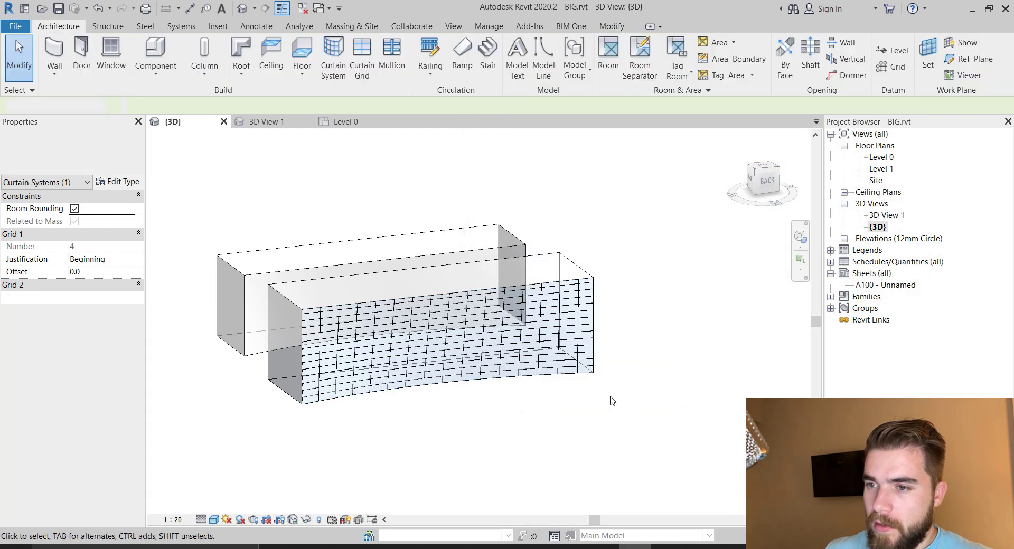
- Swap the curtain system's grid spacings, setting Grid 1 to 1500 mm and Grid 2 to 4000 mm
scroll(579, 299, up, 5)
scroll(702, 284, down, 3)
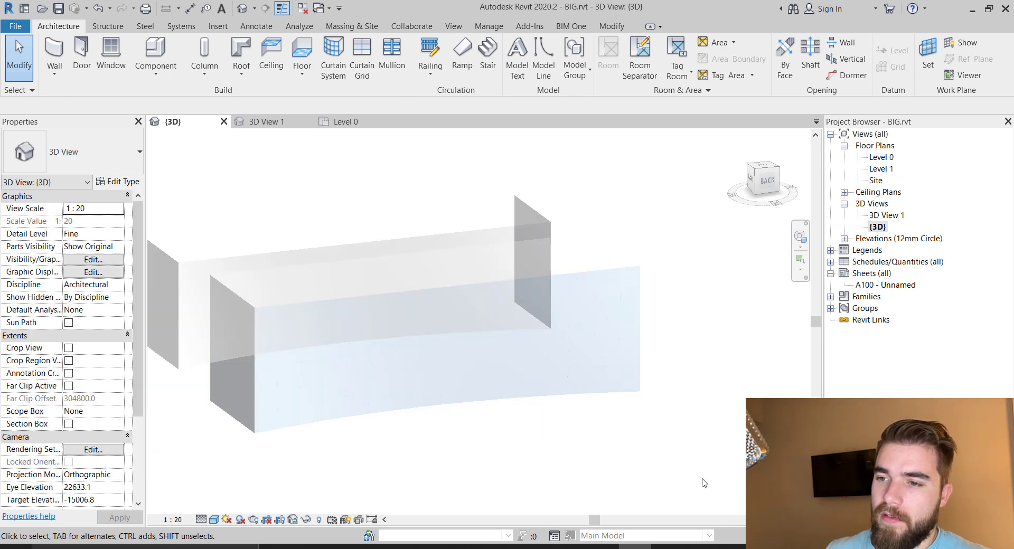
shift+middle_drag(670, 462, 606, 429)
click(605, 400)
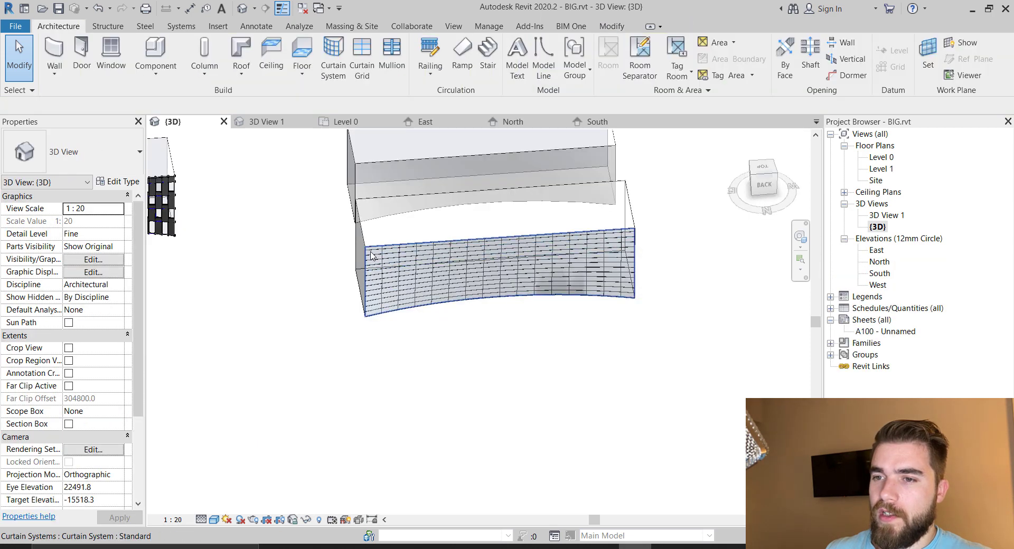
click(371, 255)
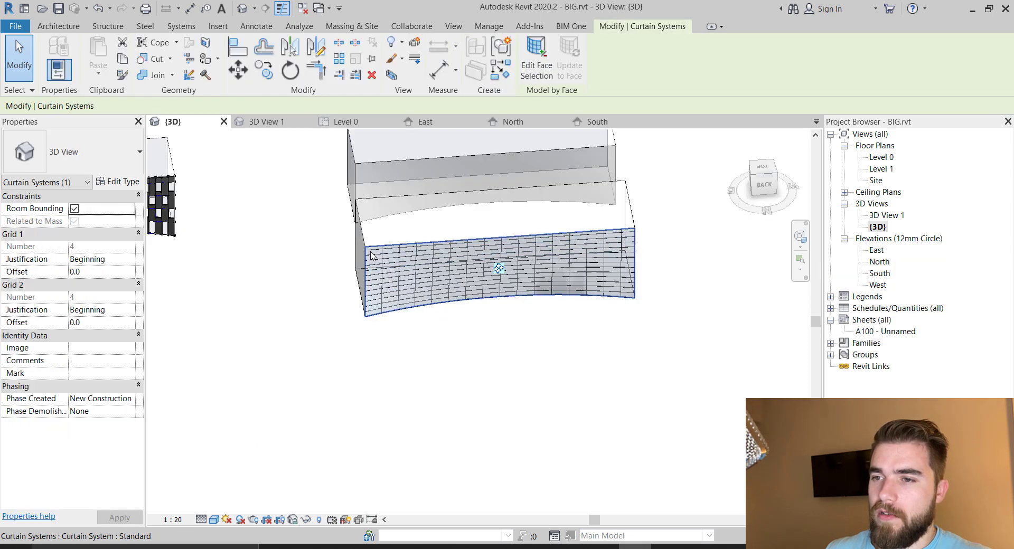
click(118, 181)
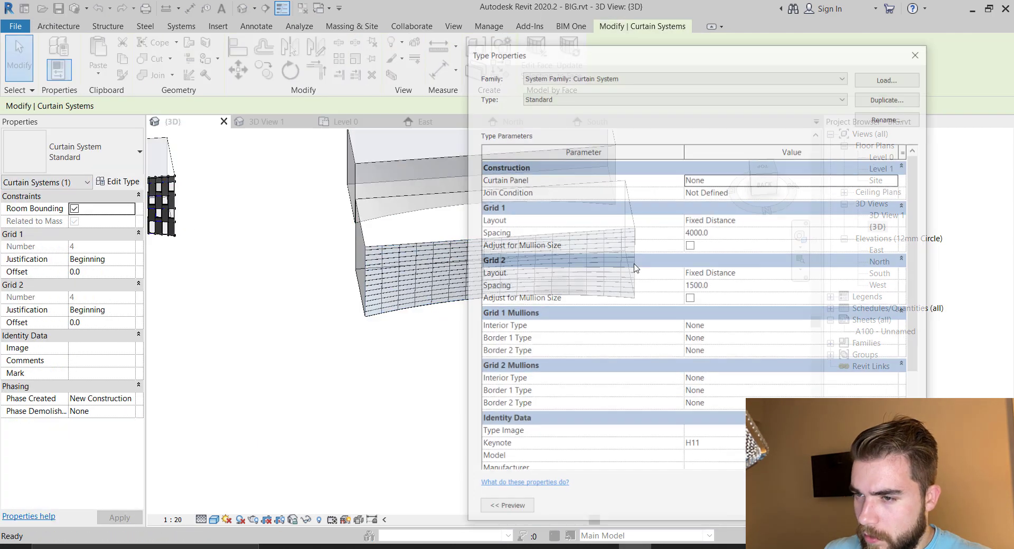
click(733, 219)
click(733, 232)
text(1500)
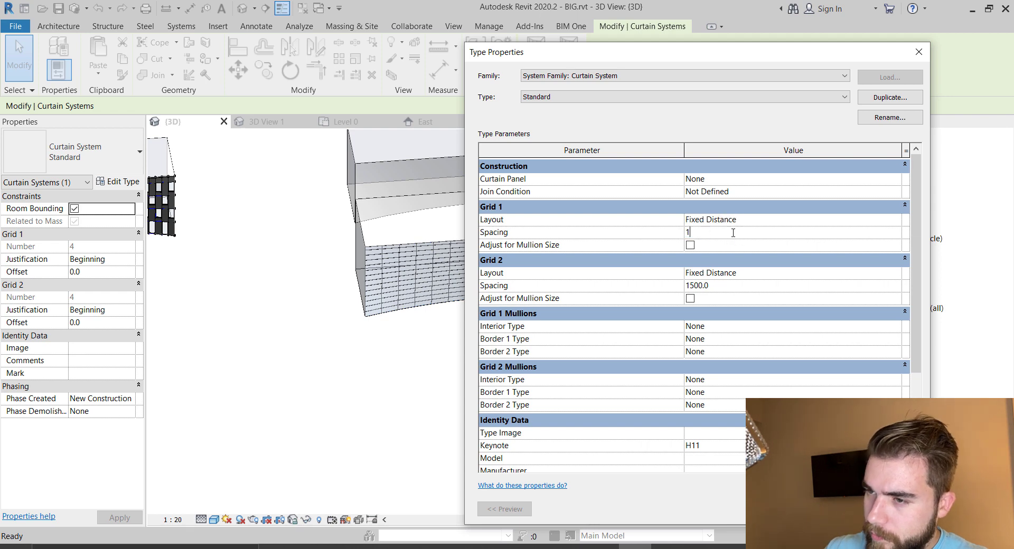
click(715, 286)
text(40)
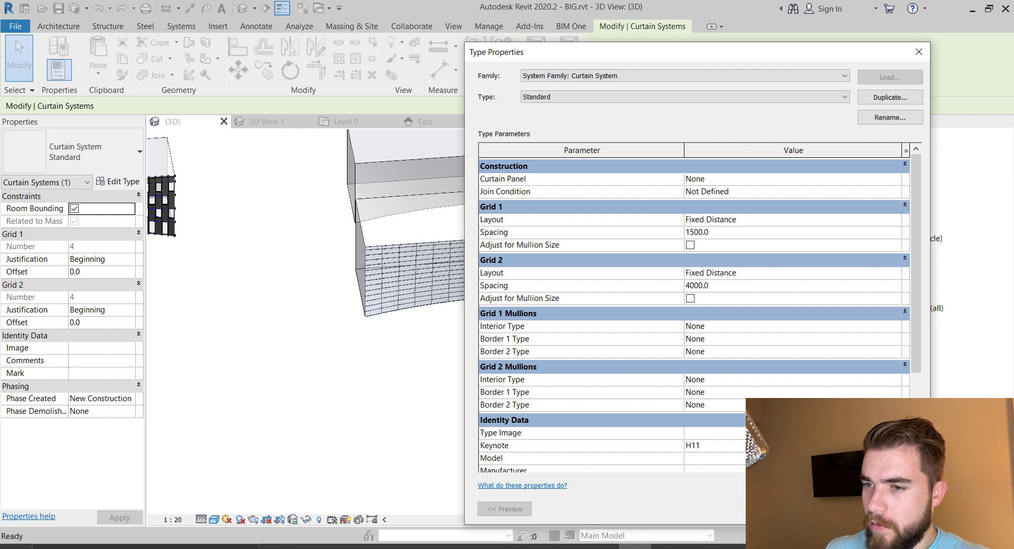
click(779, 509)
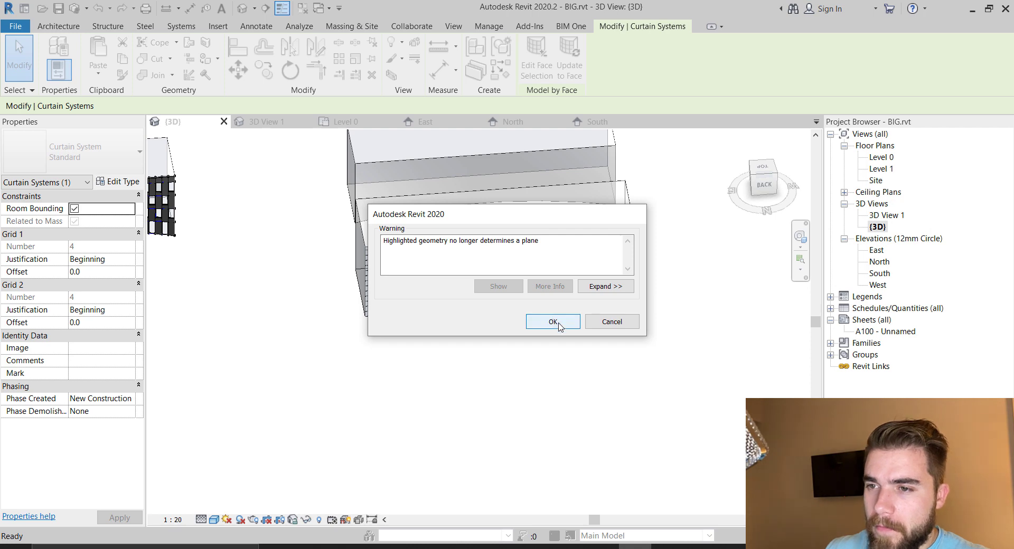
click(553, 322)
- Inspect the curtain system's new grid and check which panel types are available for one glazed panel near its end
scroll(613, 295, up, 5)
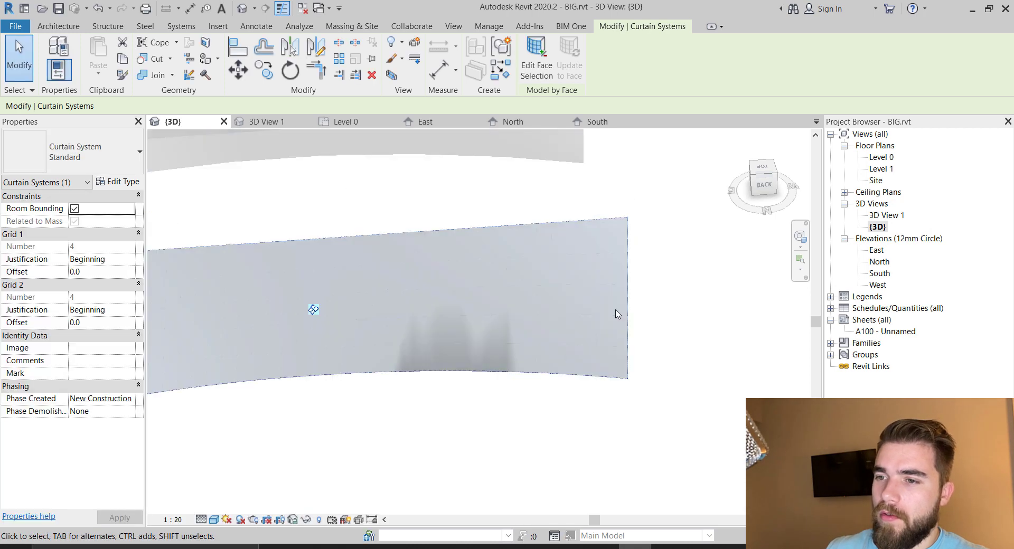
shift+middle_drag(638, 323, 675, 237)
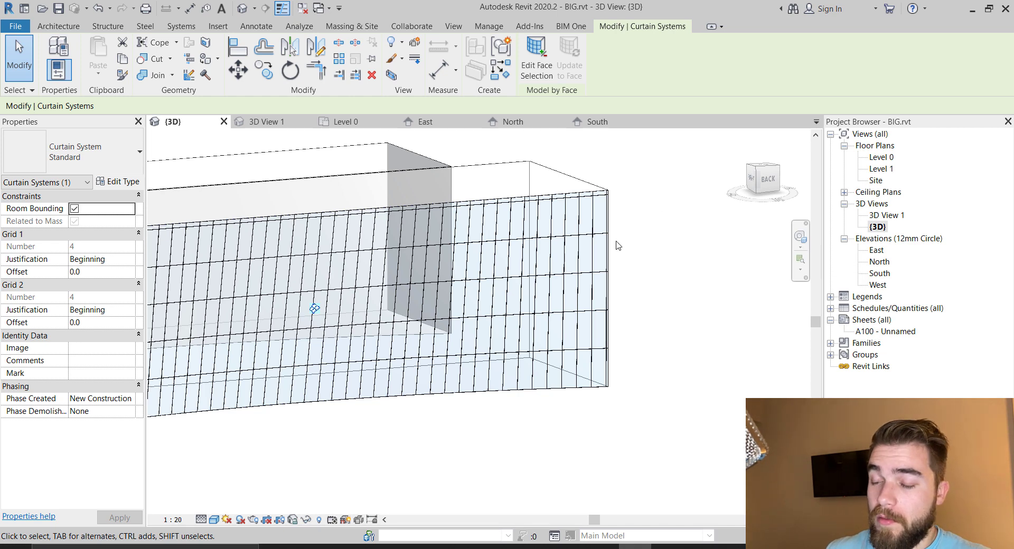
key(Caps_Lock)
key(Caps_Lock)
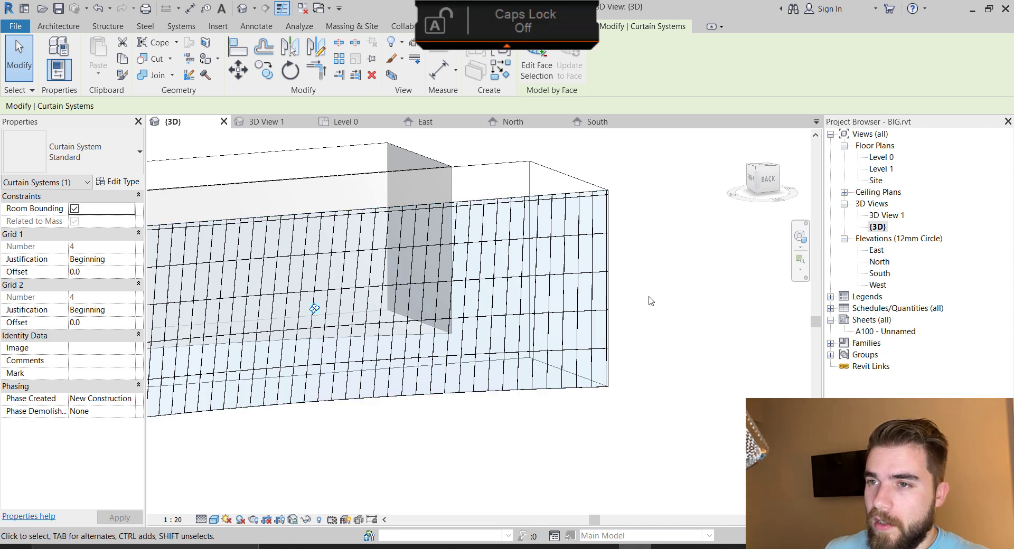
click(650, 301)
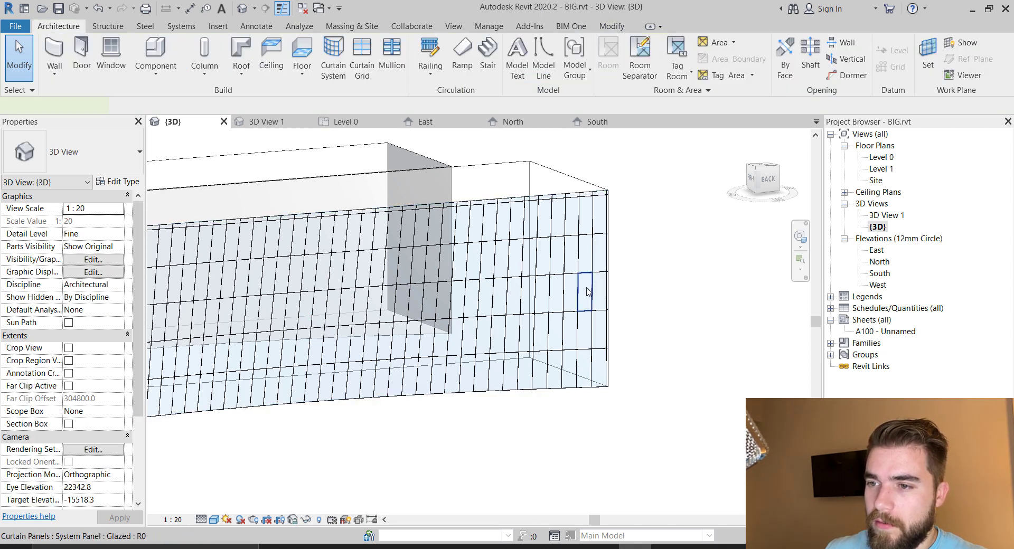
click(588, 292)
click(98, 159)
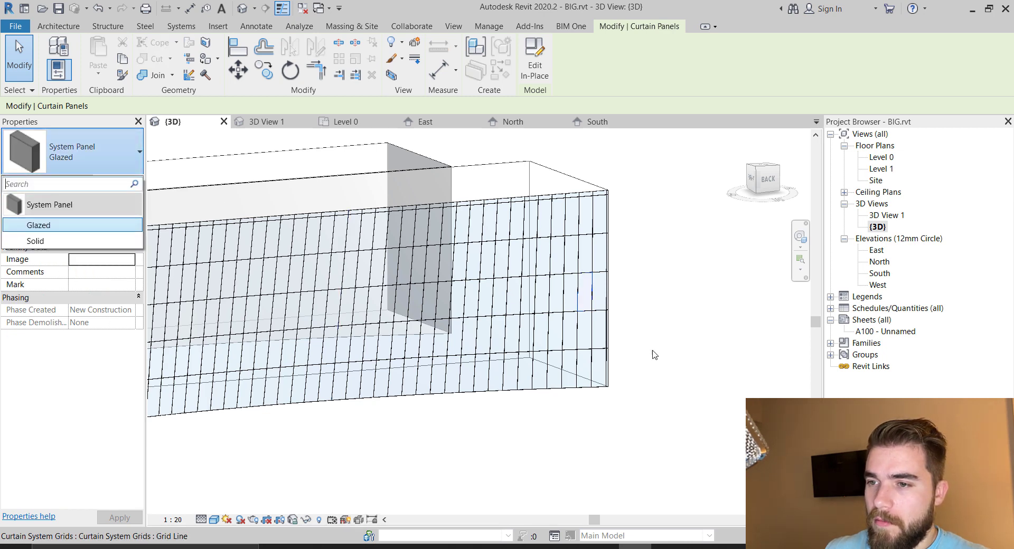
click(710, 368)
scroll(599, 389, up, 2)
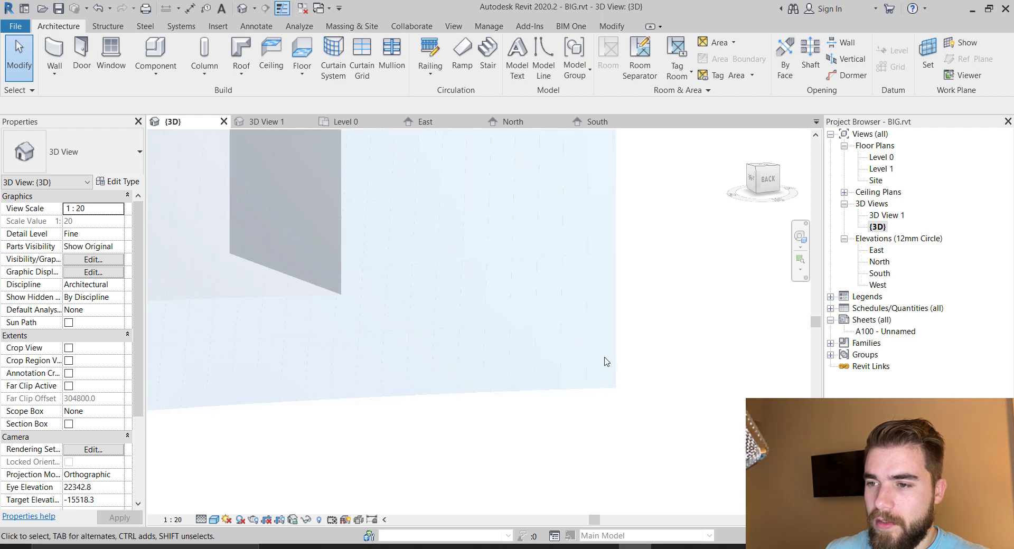
scroll(632, 351, down, 2)
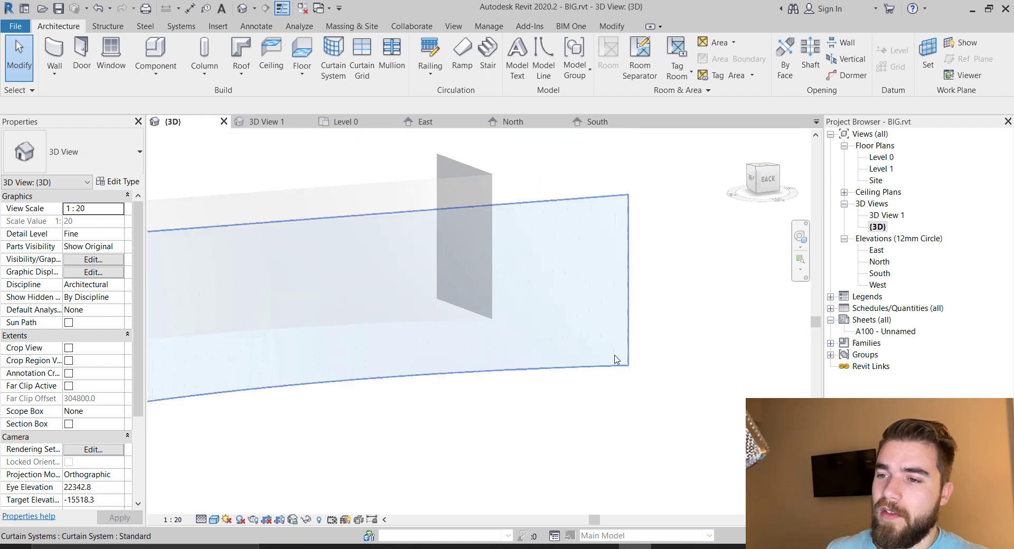
- Change the glazed panel second from the end in the curtain system's lowest row to the Solid system panel type
scroll(603, 350, up, 2)
key(Tab)
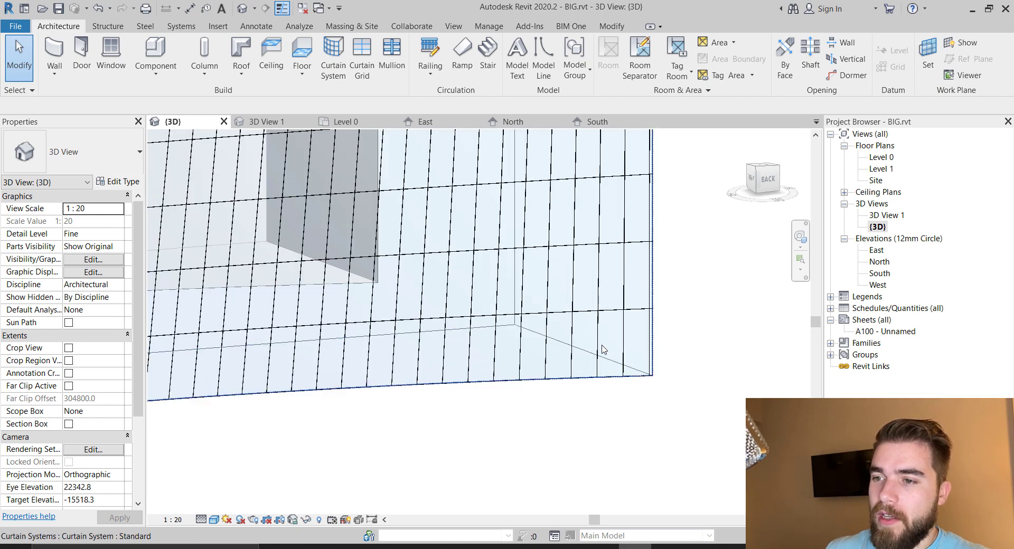
key(Tab)
click(604, 350)
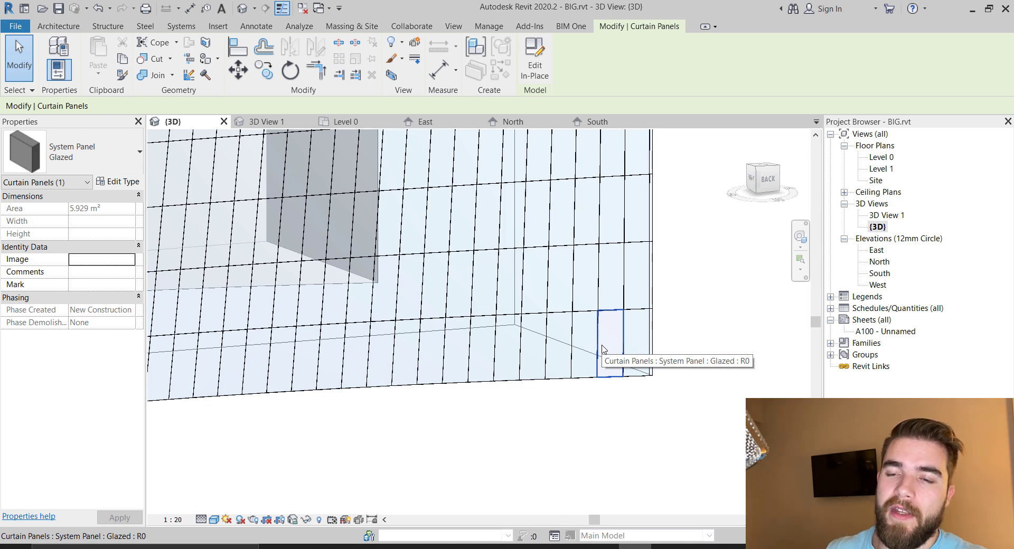
scroll(604, 350, up, 2)
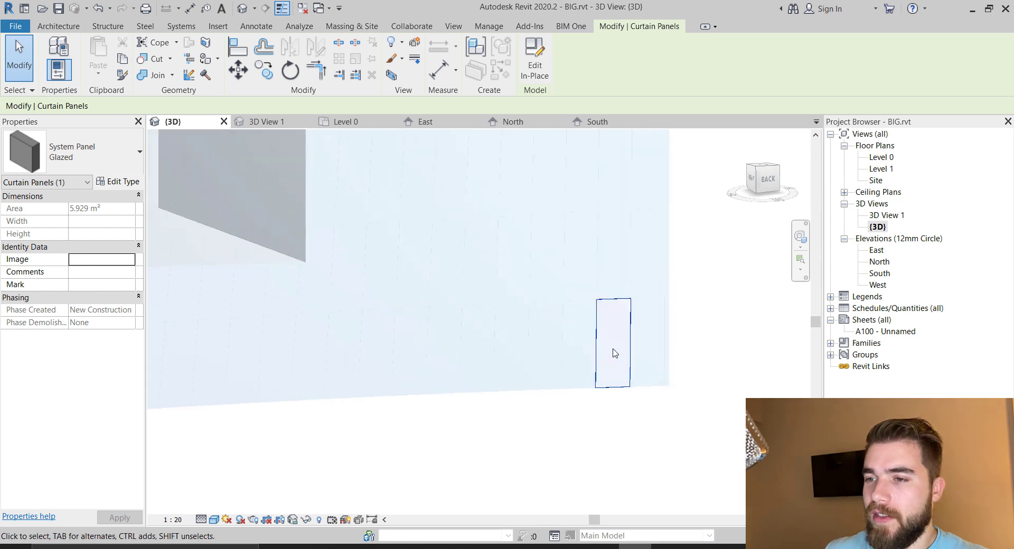
shift+middle_drag(583, 336, 577, 312)
shift+middle_drag(706, 304, 667, 285)
click(98, 166)
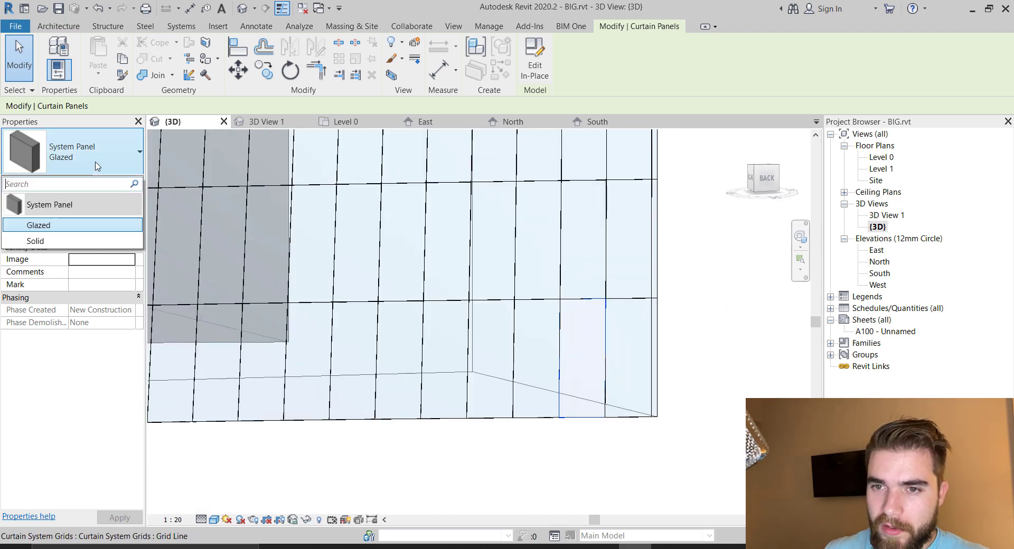
click(84, 241)
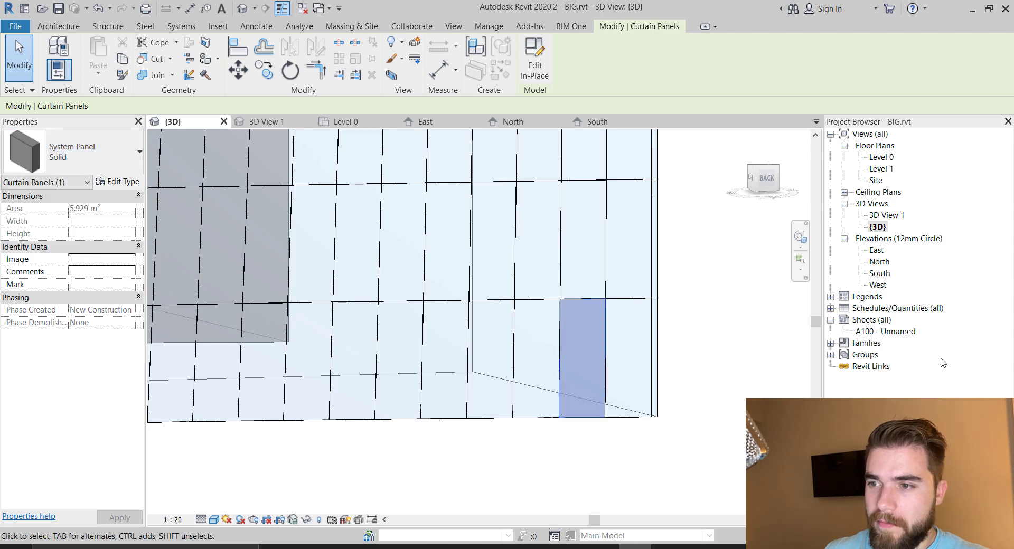
- Change the end panel of the second row, diagonally above the first solid panel, to the Solid type
click(615, 228)
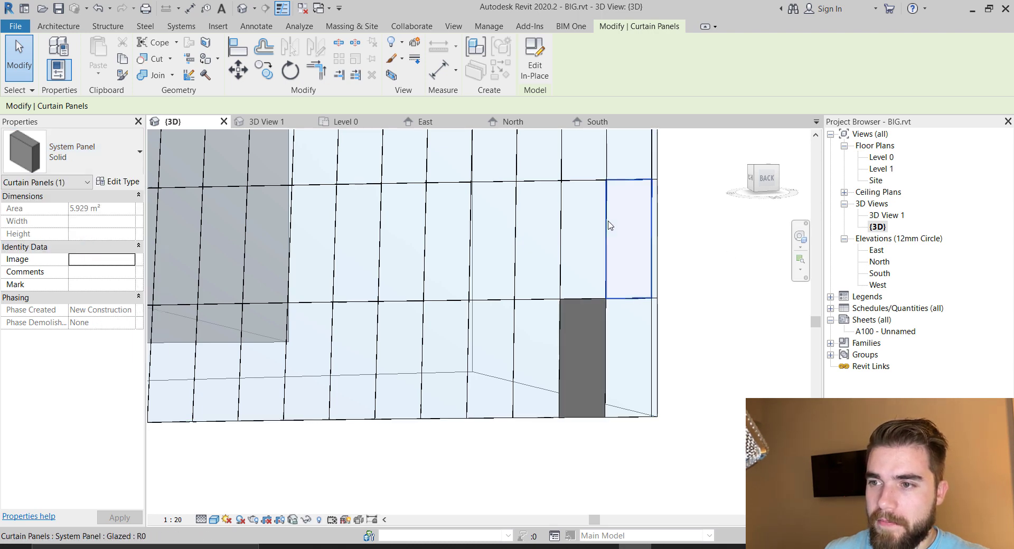
click(56, 153)
click(76, 240)
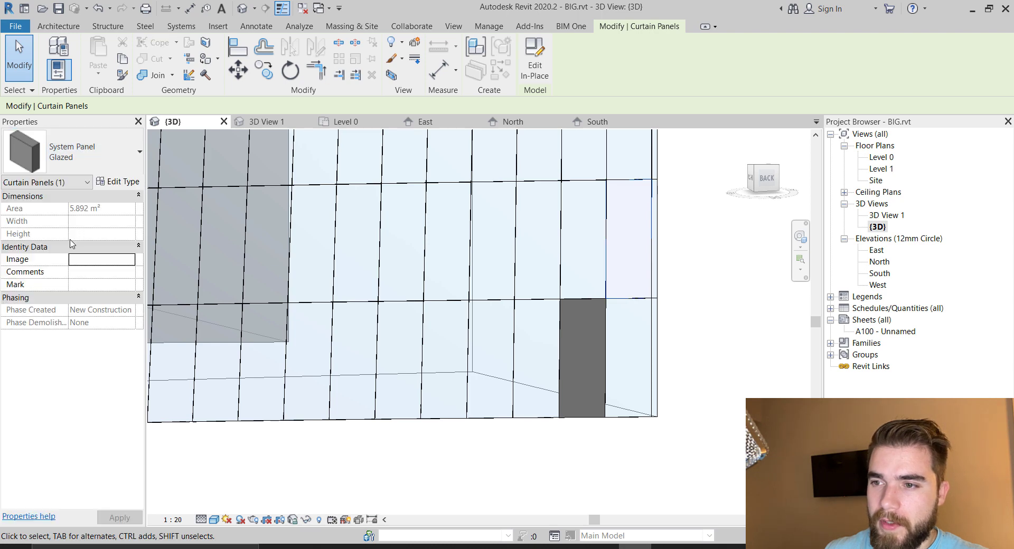
click(690, 364)
scroll(681, 363, down, 2)
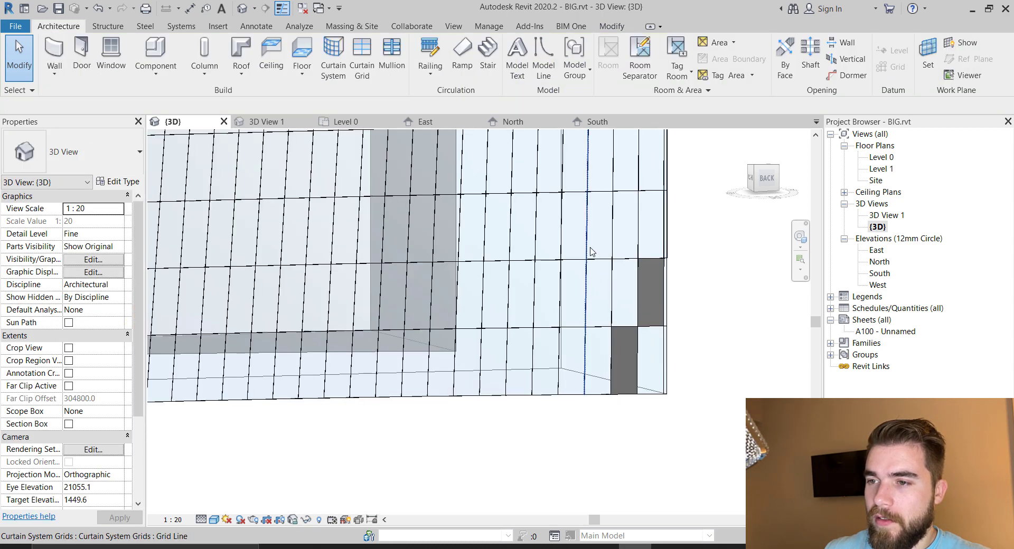
- Change the third panel from the end in the second row to Solid, leaving one glazed panel between two solid ones
click(597, 266)
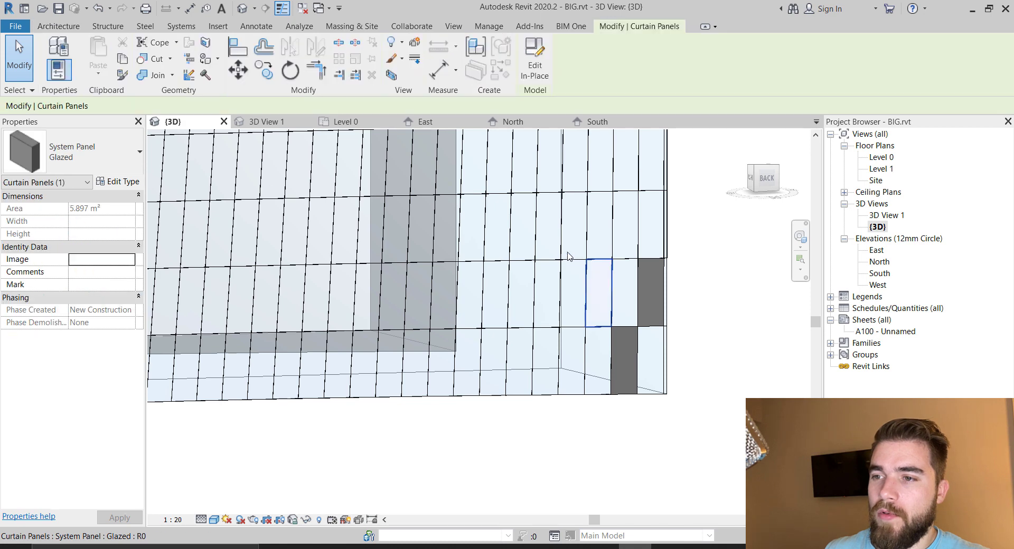
click(97, 150)
click(77, 241)
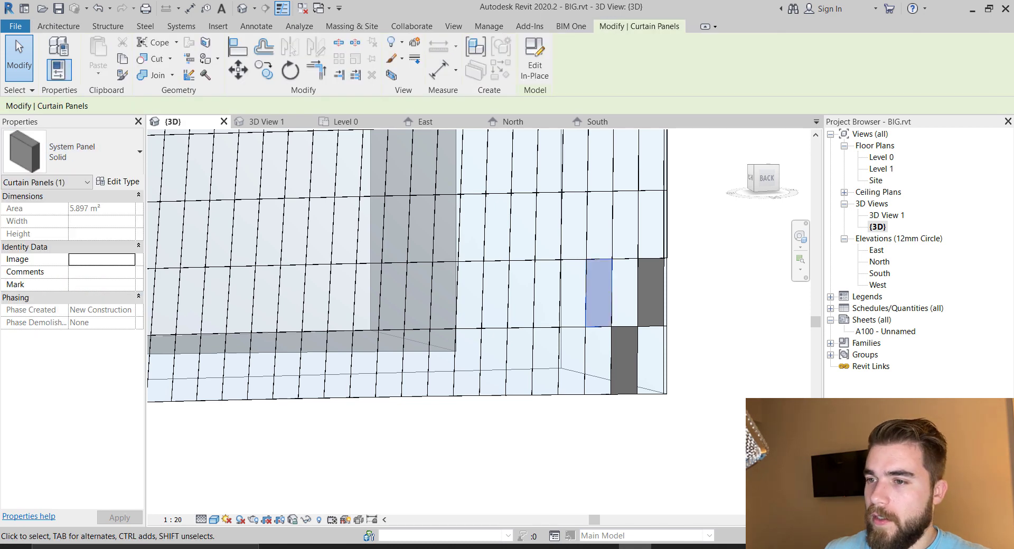
click(745, 395)
scroll(745, 395, down, 4)
shift+middle_drag(731, 375, 739, 376)
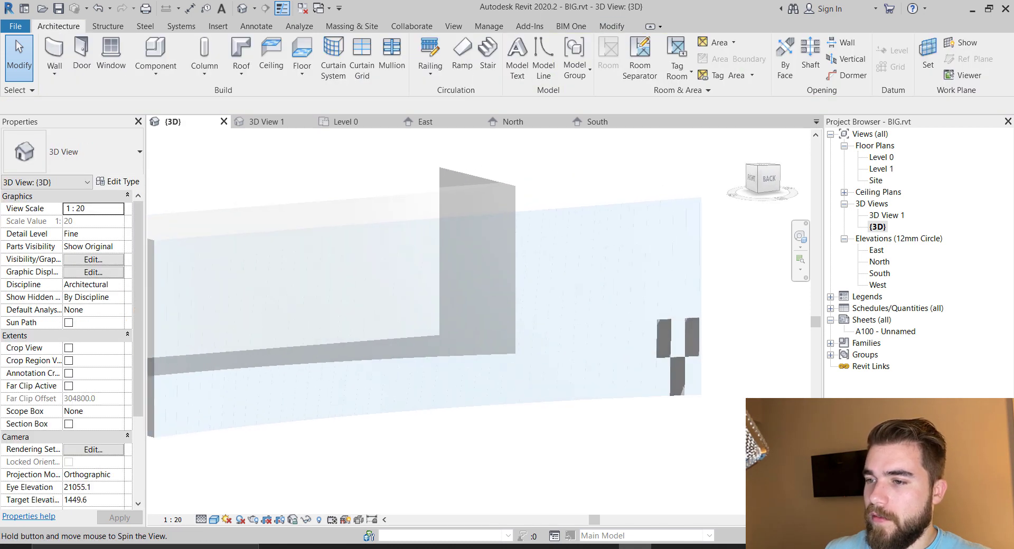
- In the Solid system panel's type properties, set the thickness to 300 mm and the offset to 200 mm, and apply the changes
scroll(737, 374, up, 3)
scroll(738, 378, up, 5)
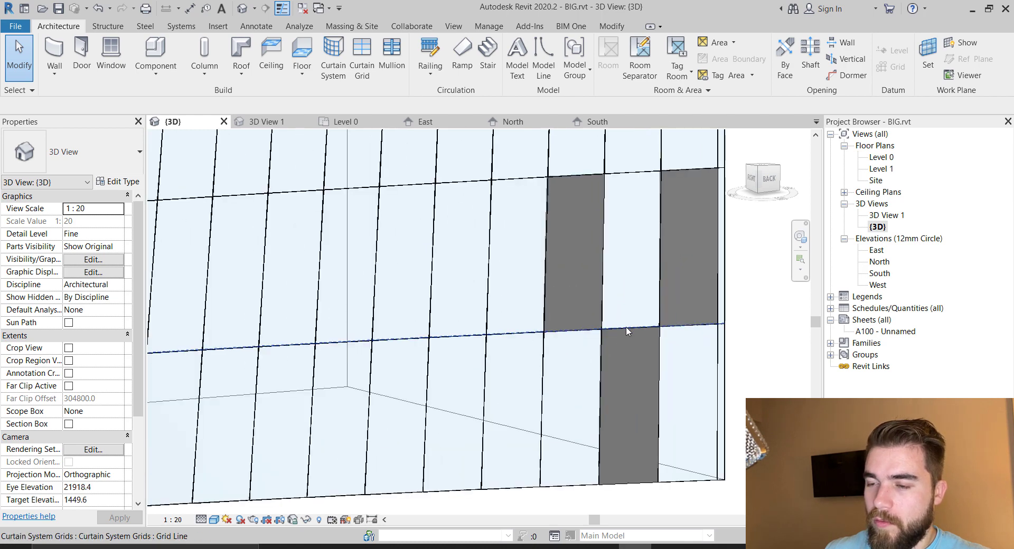
click(625, 328)
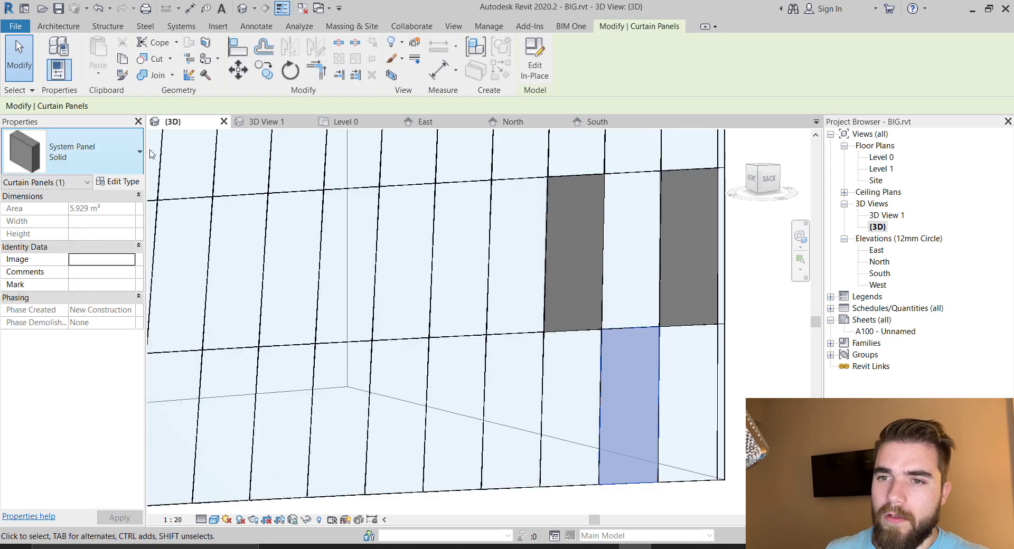
click(118, 181)
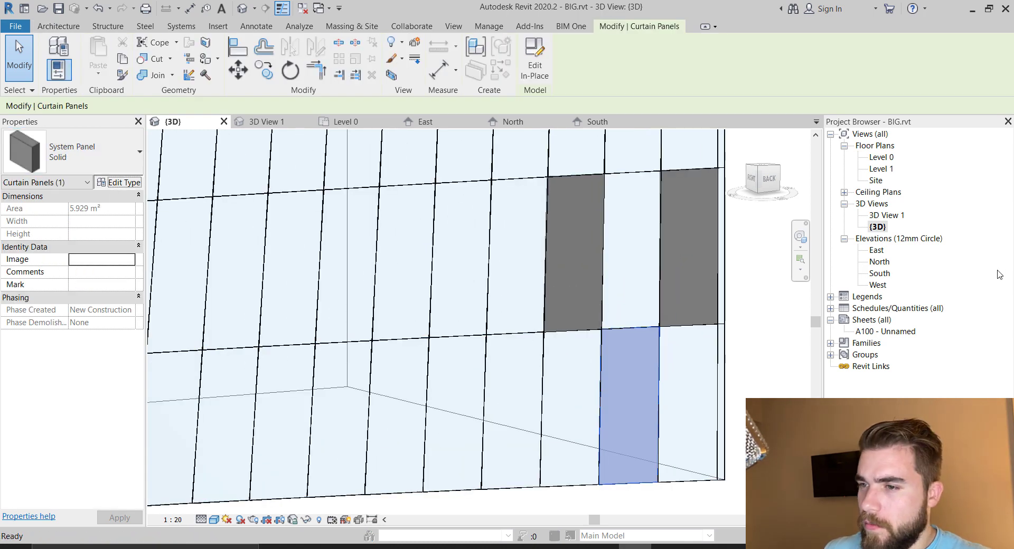
click(790, 280)
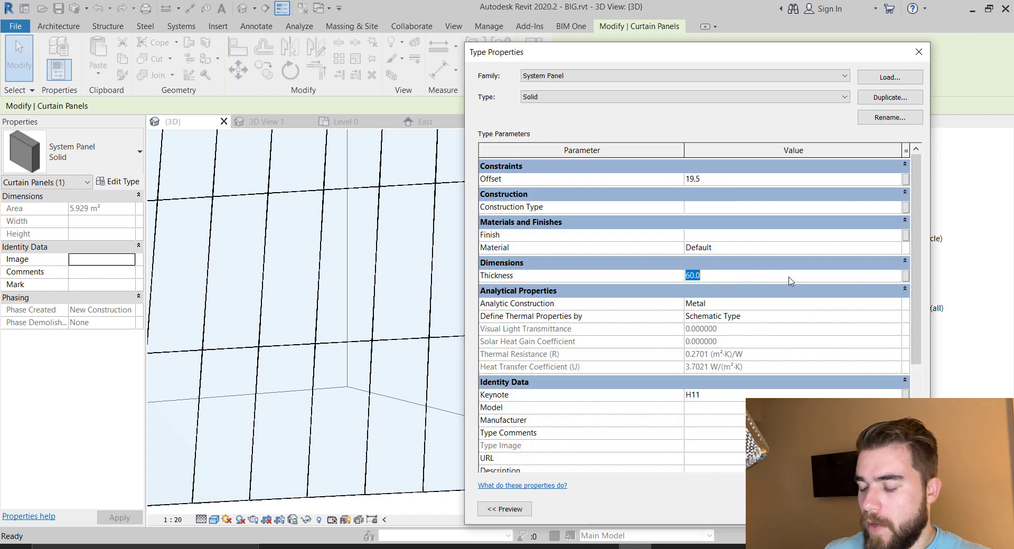
text(30)
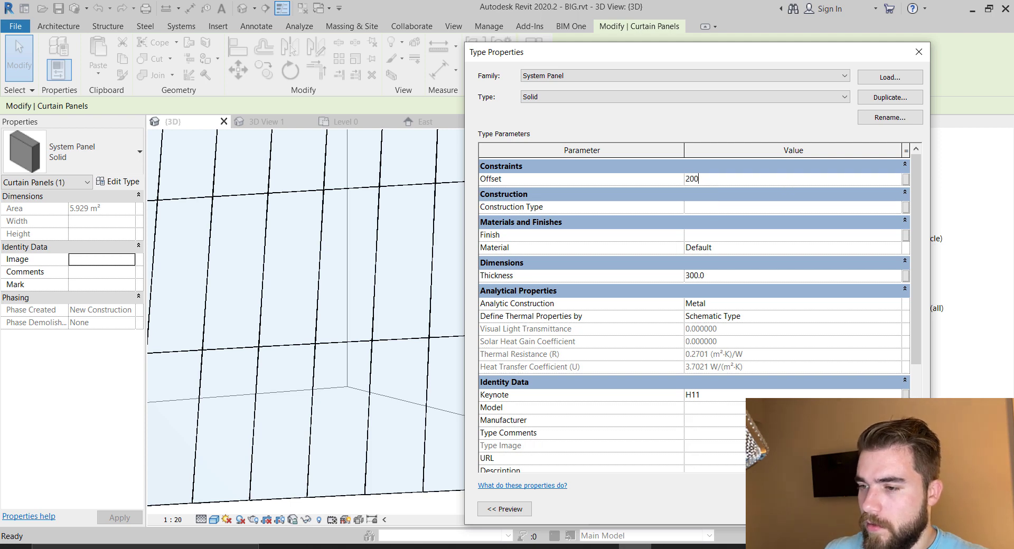
click(778, 509)
key(Escape)
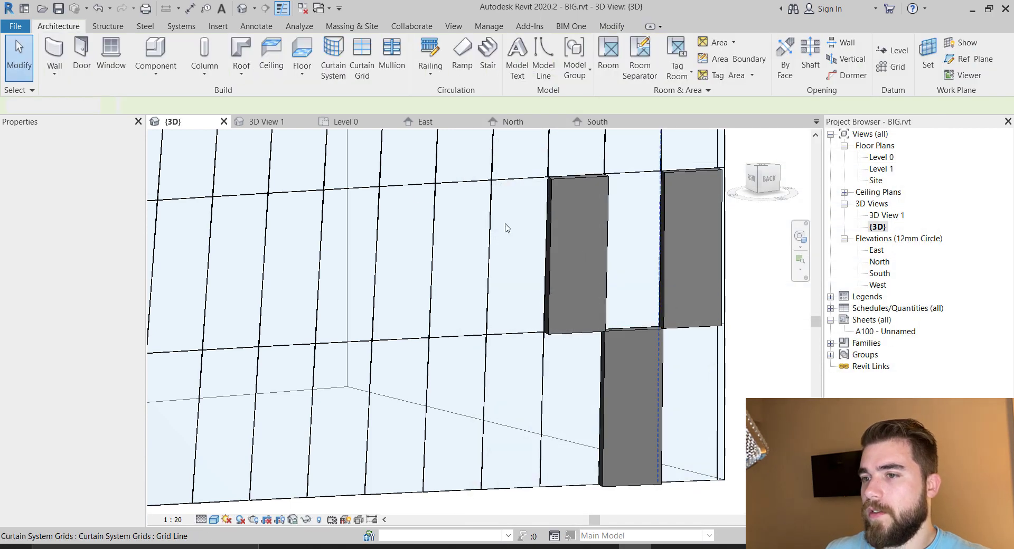
- Change the third-row panel directly above the glazed gap between the solid panels to the Solid type
scroll(757, 374, down, 2)
shift+middle_drag(756, 374, 765, 358)
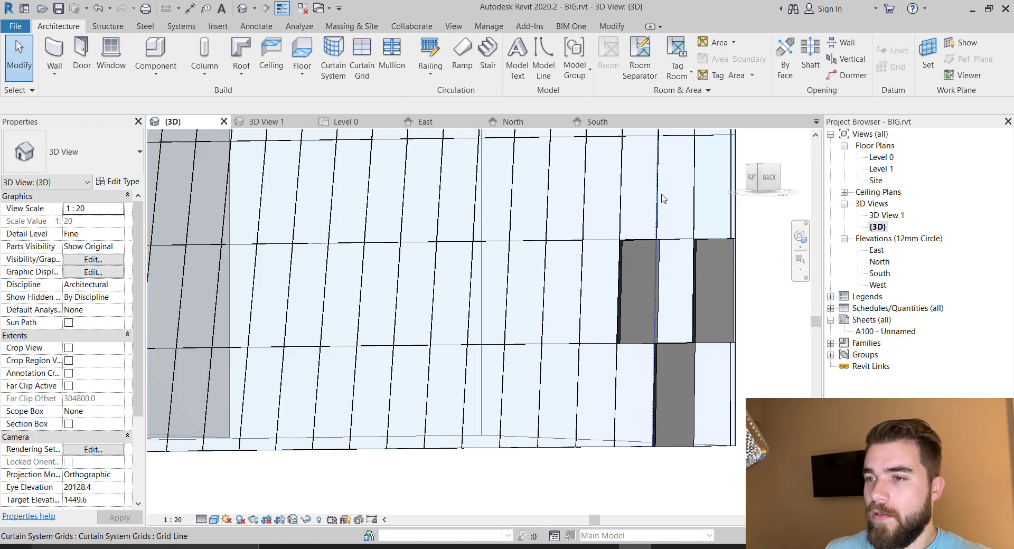
click(678, 218)
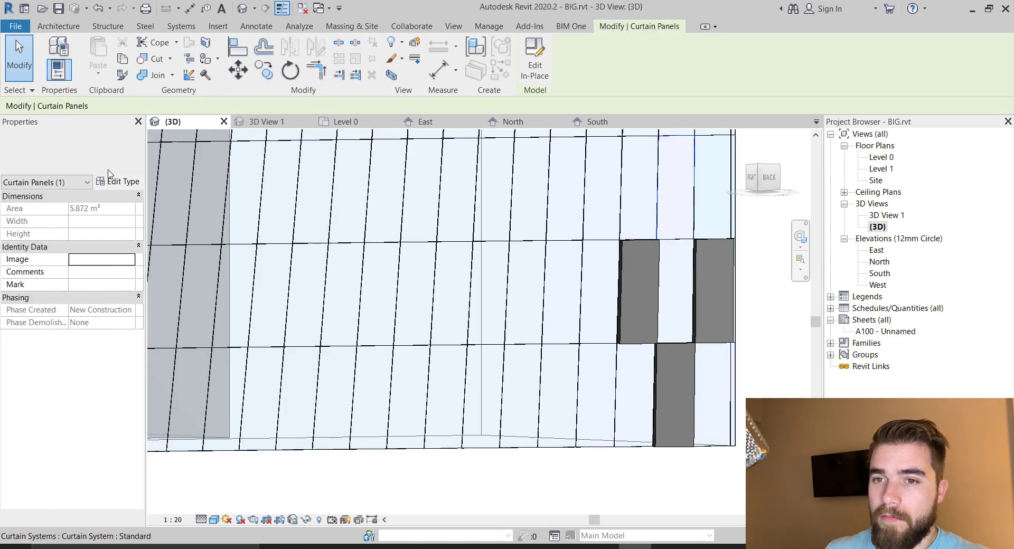
click(84, 152)
click(26, 240)
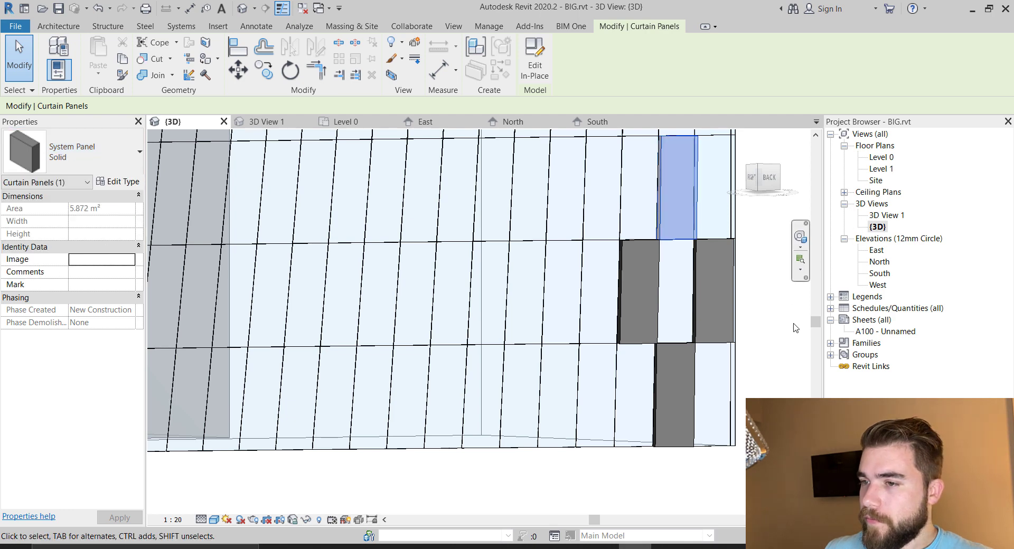
click(755, 339)
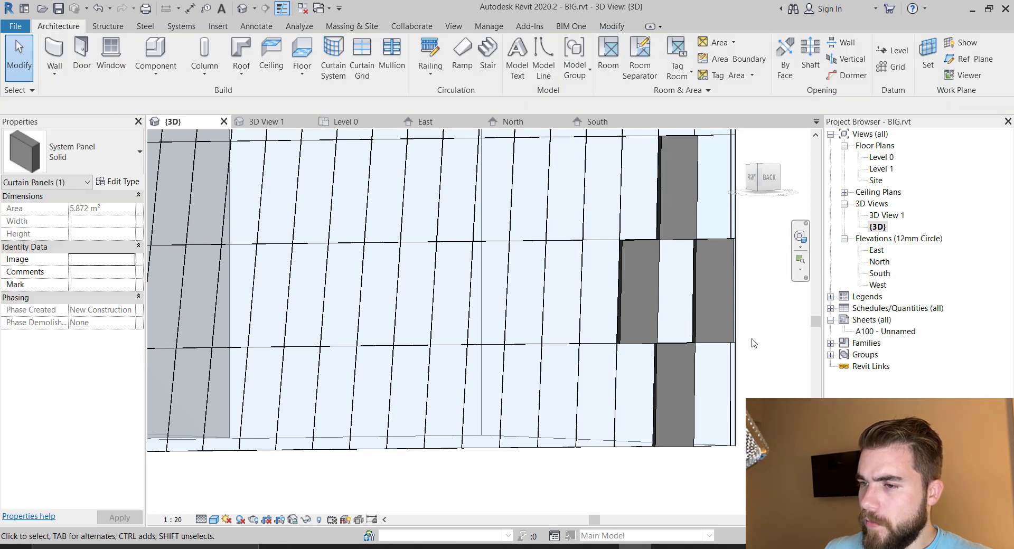
- Add a single-segment horizontal curtain grid line about one third of the way up the glazed panel between the second row's solid panels
click(362, 59)
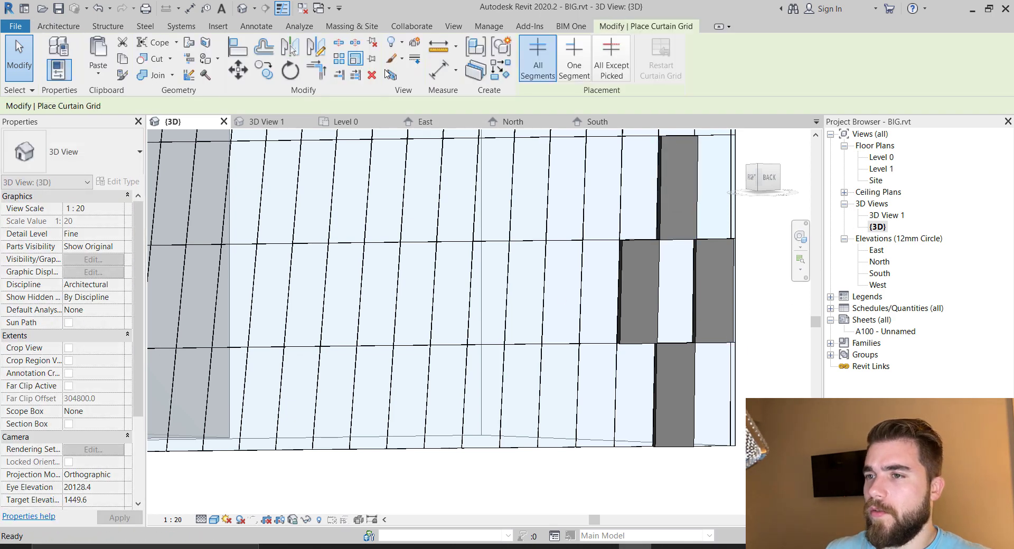
click(579, 73)
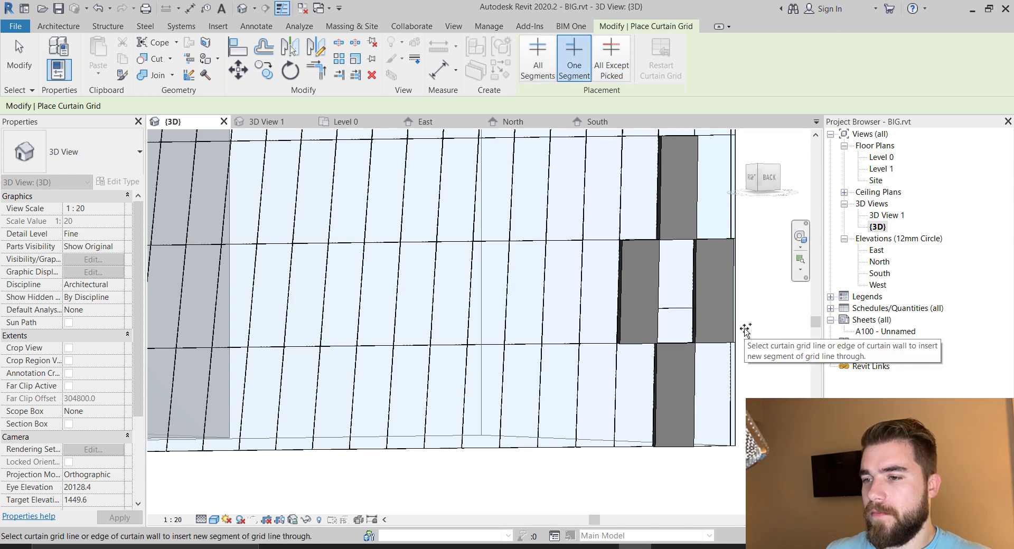
scroll(660, 349, up, 3)
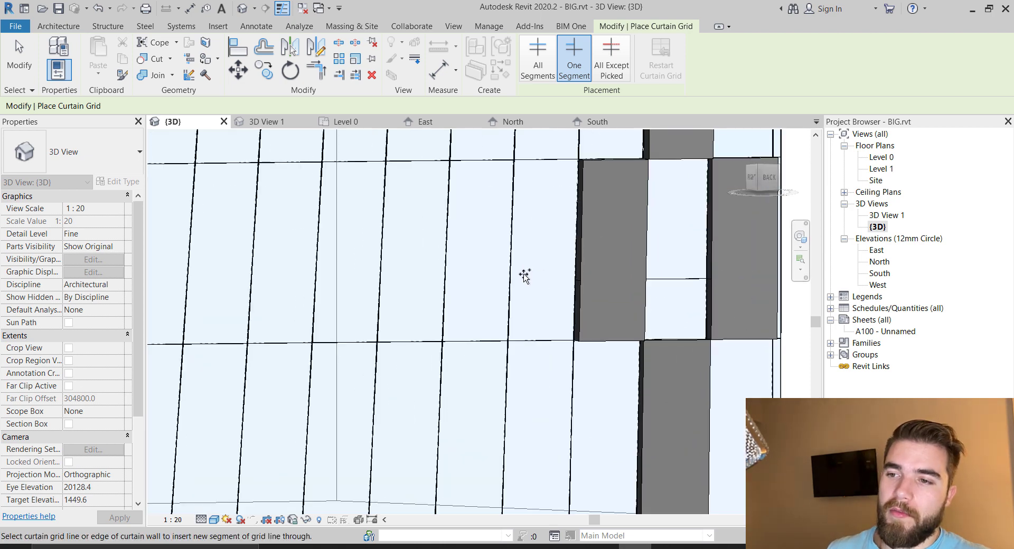
key(Escape)
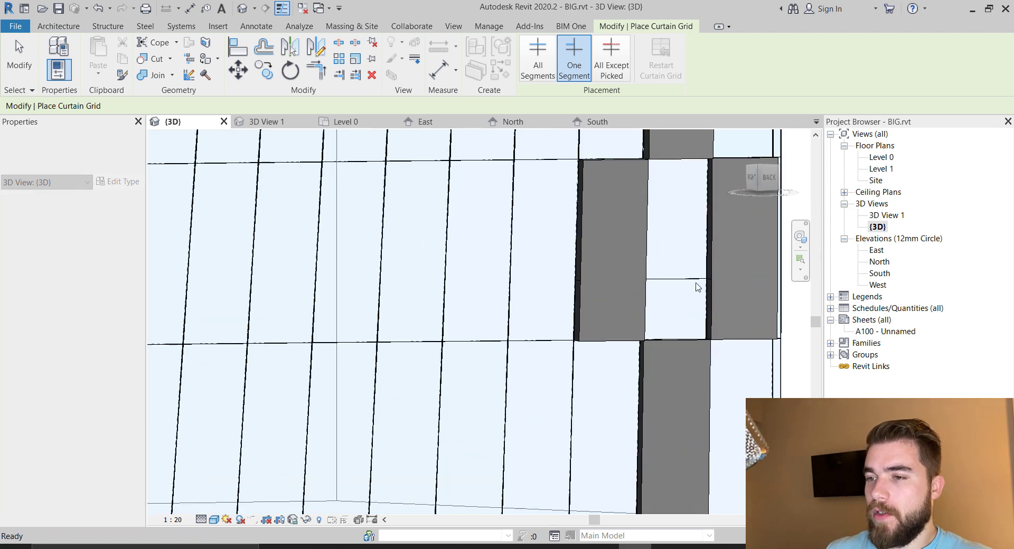
- Change the lower part of the divided second-row glazed panel to the Solid type
click(686, 296)
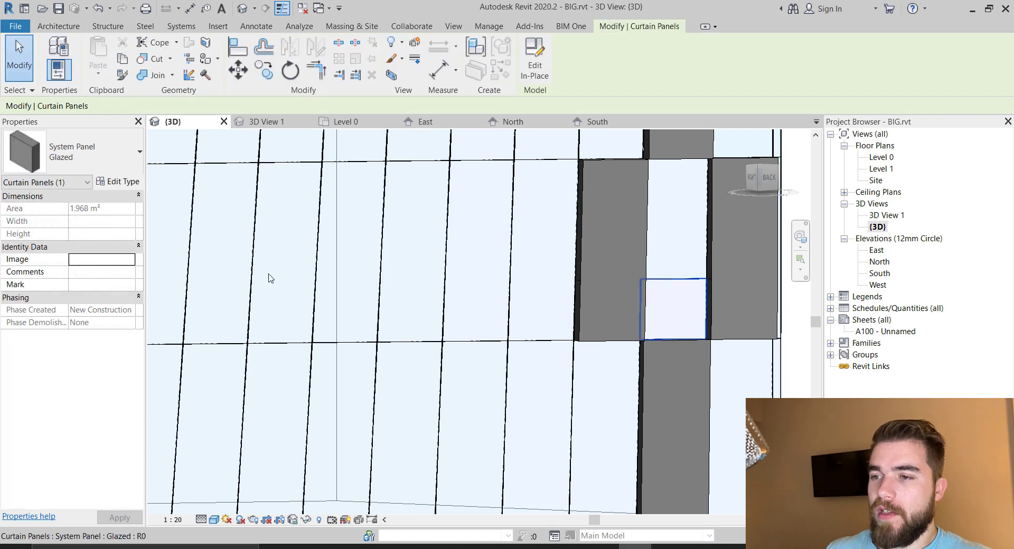
click(74, 151)
click(32, 239)
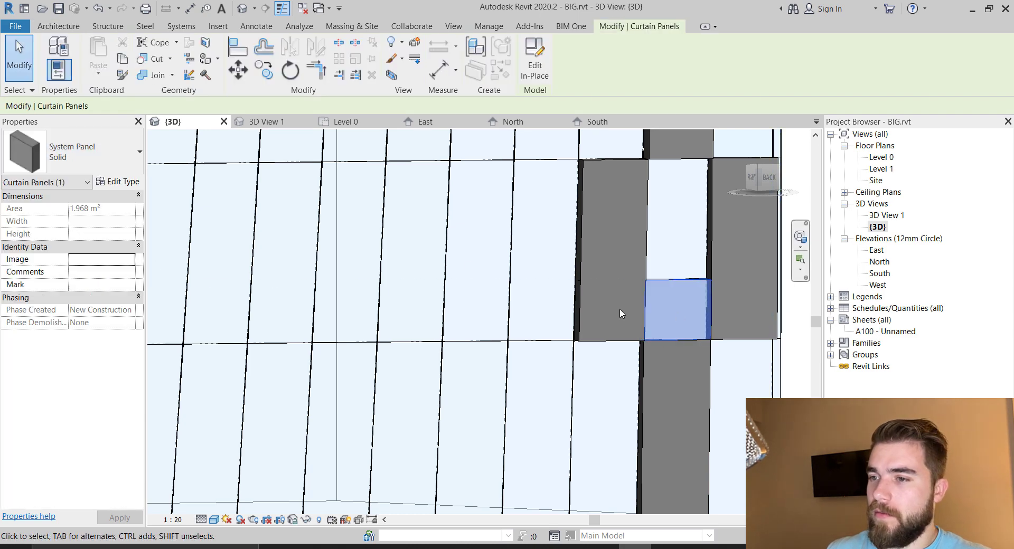
key(Escape)
scroll(451, 263, down, 3)
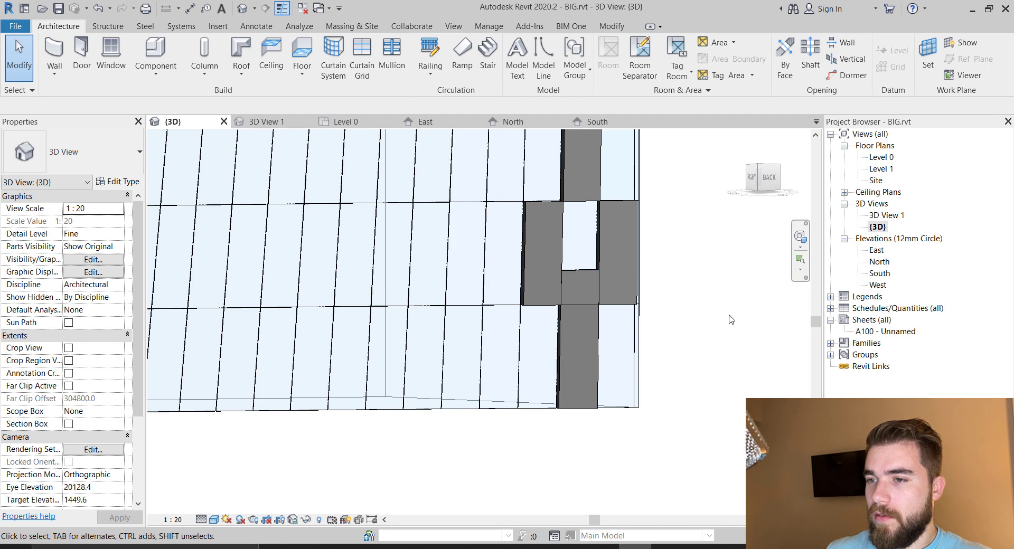
scroll(523, 296, up, 3)
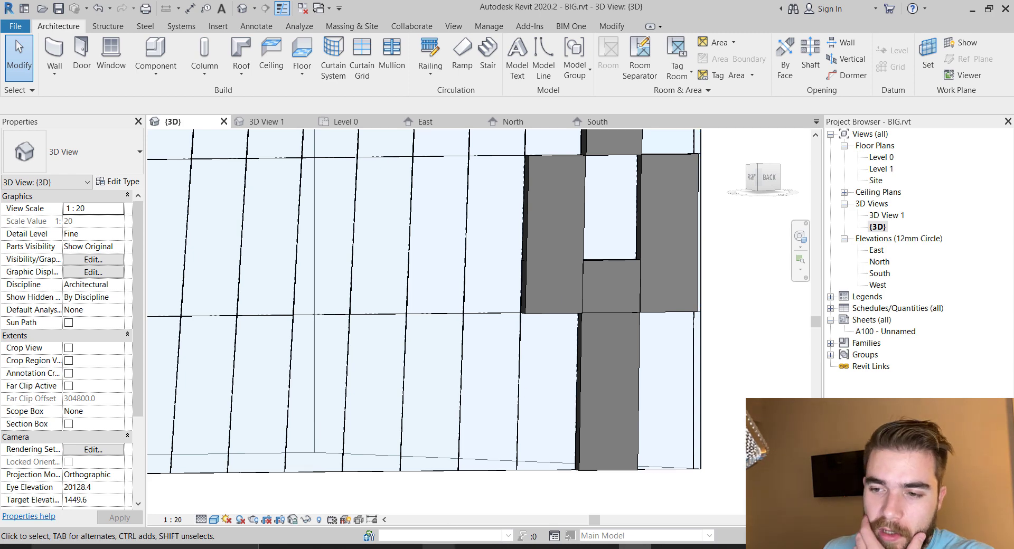
- Switch to Chrome and open the Revit Experiments YouTube channel page
click(438, 548)
click(77, 7)
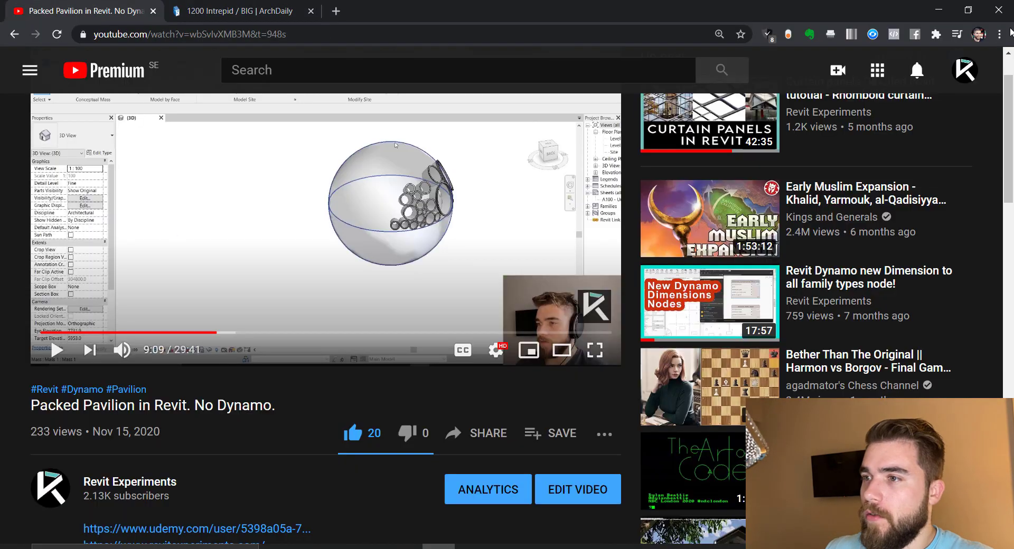
click(957, 77)
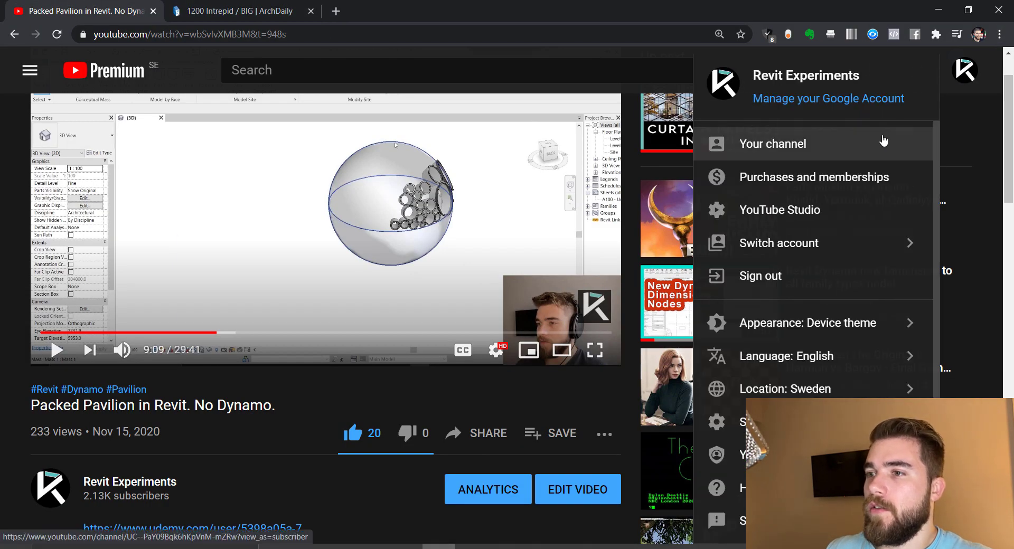
click(880, 141)
scroll(335, 264, down, 4)
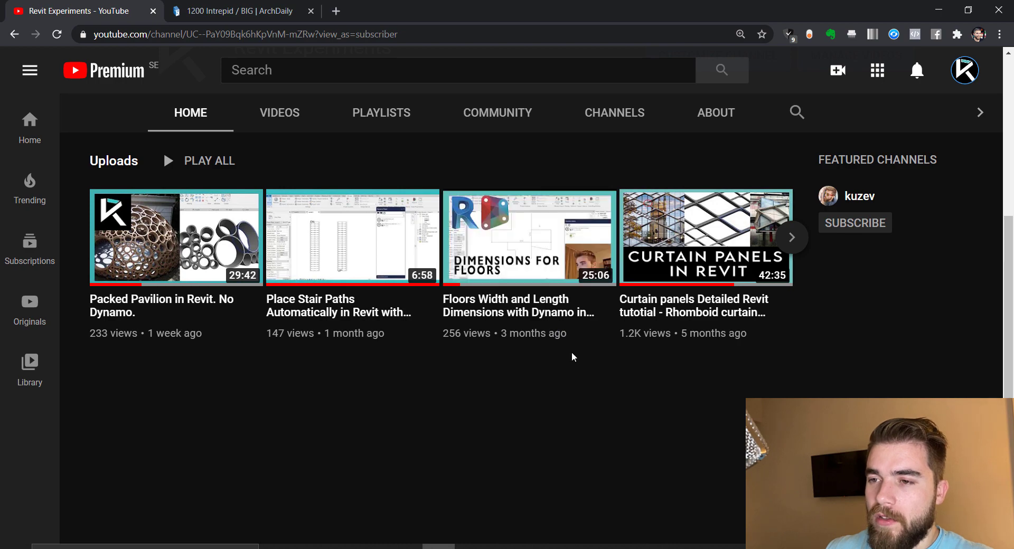
scroll(571, 357, up, 4)
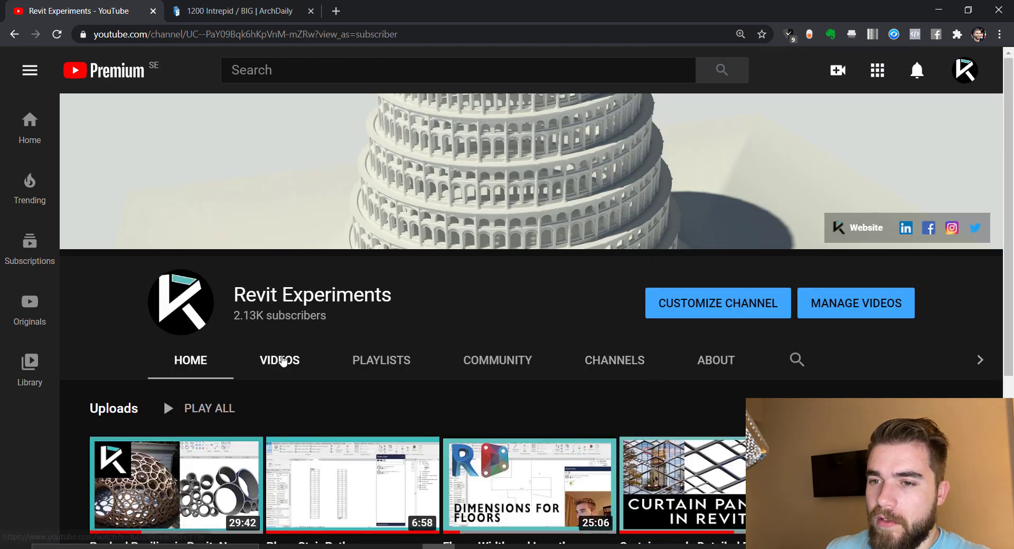
- Find the video "How To Use the Curtain System Randomizer node" among the channel's videos and open it in a new tab
click(283, 360)
scroll(380, 319, down, 5)
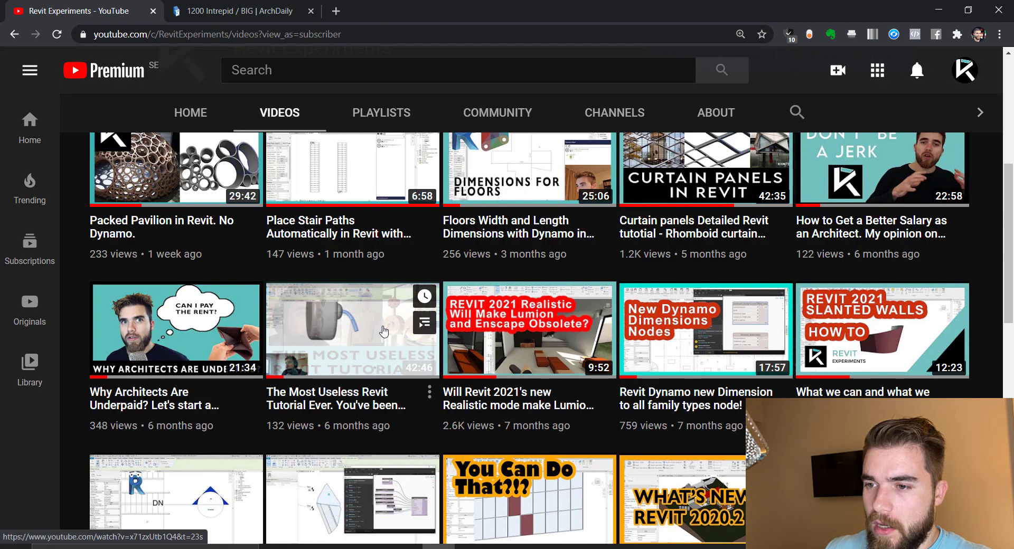
scroll(369, 338, down, 2)
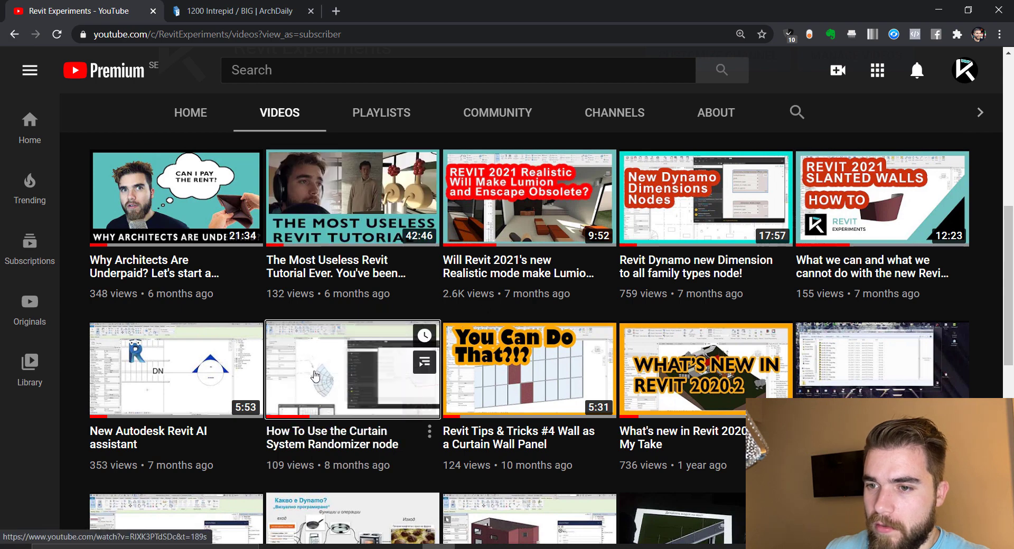
middle_click(315, 376)
scroll(318, 370, down, 1)
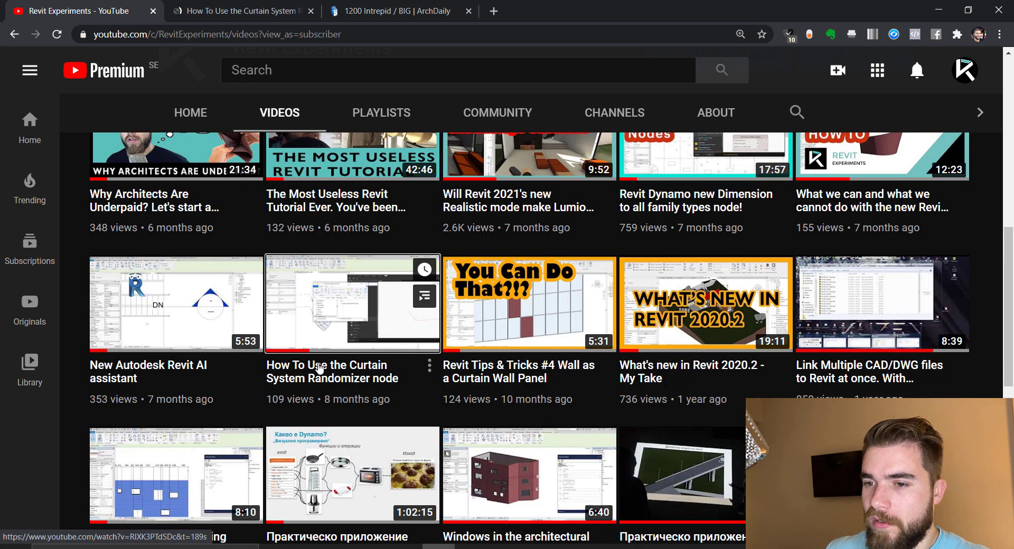
click(289, 5)
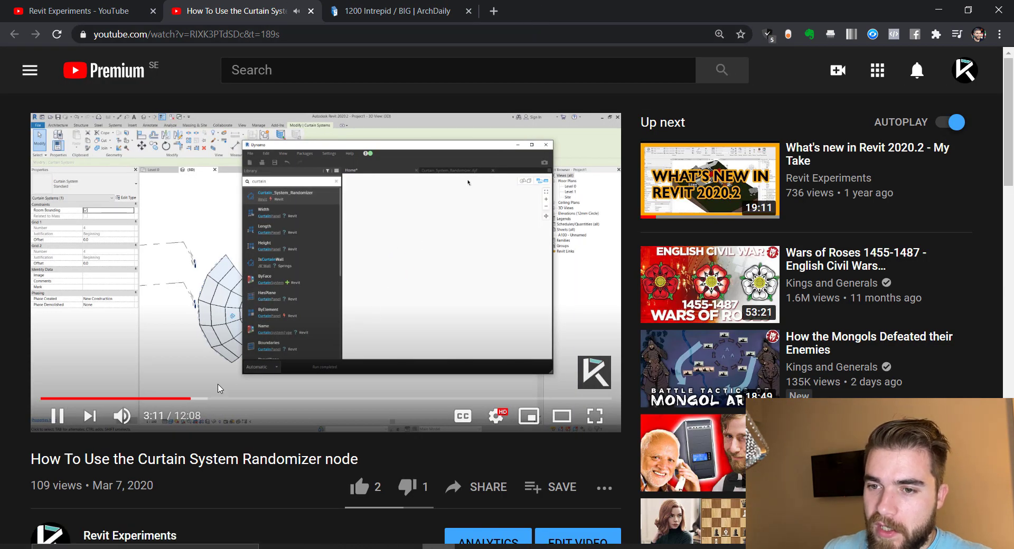
- Skip the Randomizer node video to about 5:24 and view its description, closing the video and returning to Revit
drag(221, 399, 297, 400)
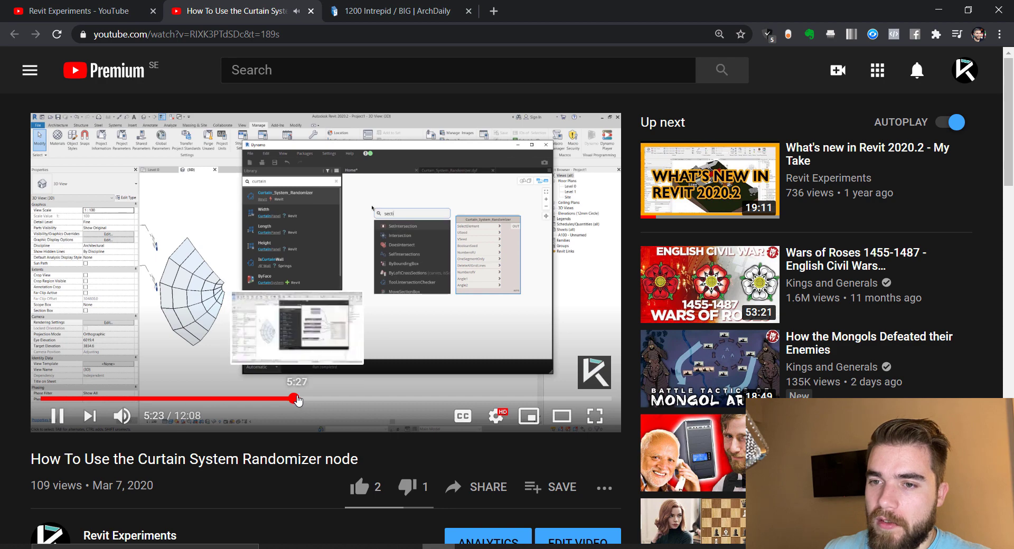
click(388, 285)
scroll(384, 296, down, 2)
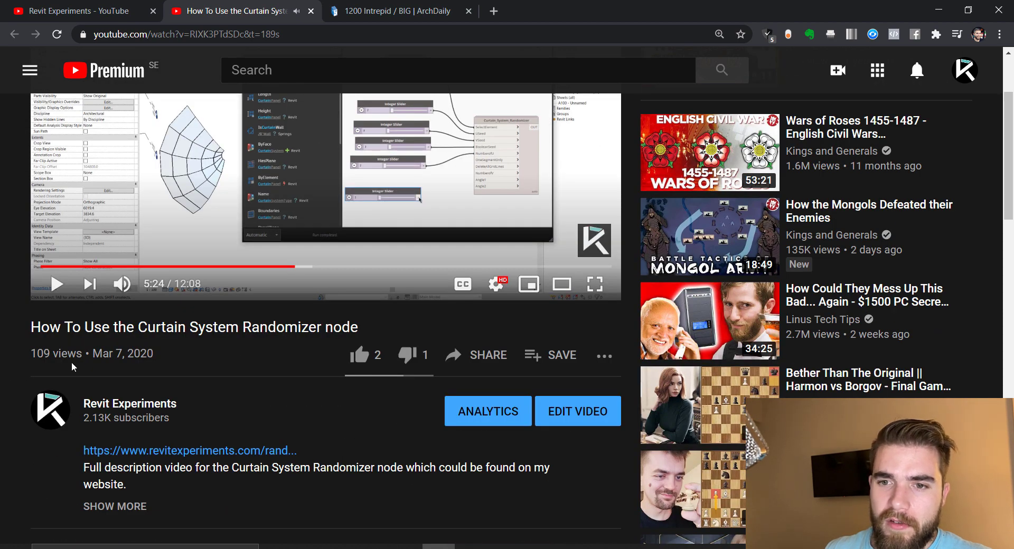
scroll(957, 320, up, 2)
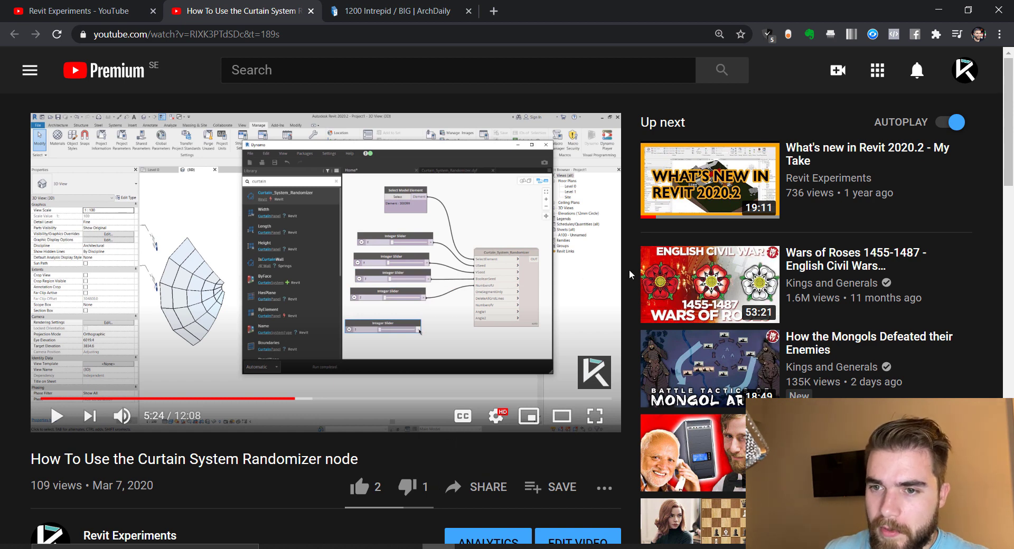
click(312, 11)
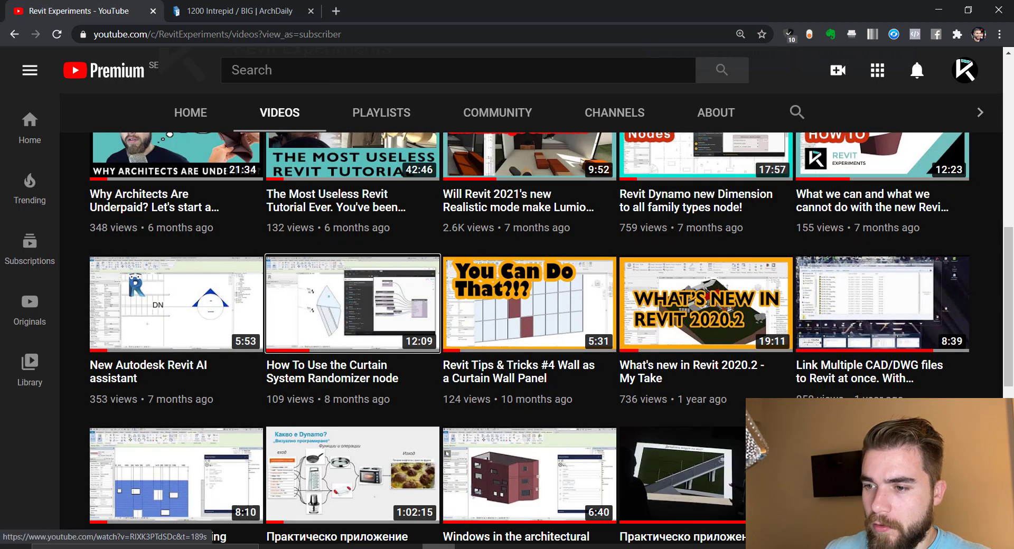
key(alt+Tab)
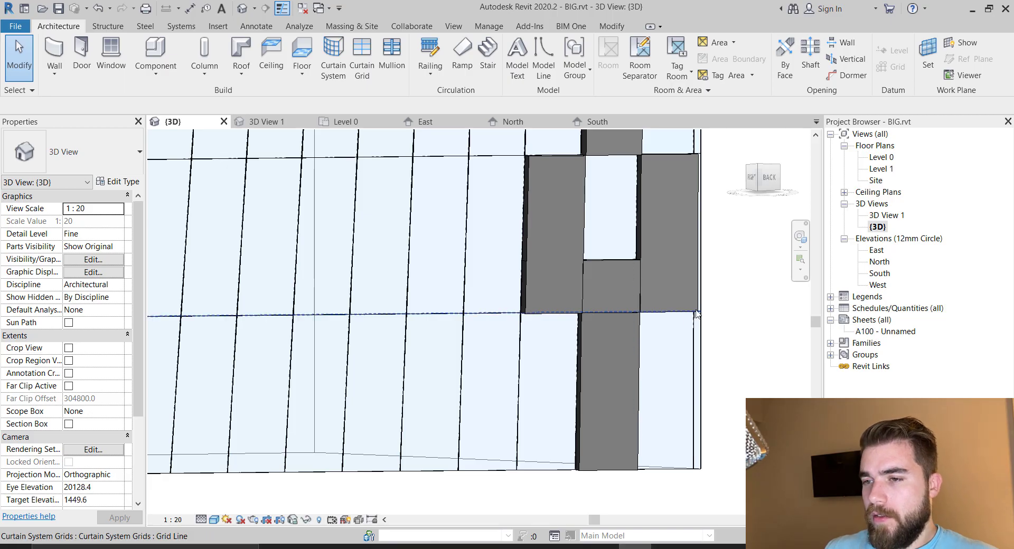
- Add a single-segment horizontal curtain grid line about one third of the way up the third-row glazed panel left of the solid panel
scroll(696, 314, down, 3)
scroll(644, 278, up, 2)
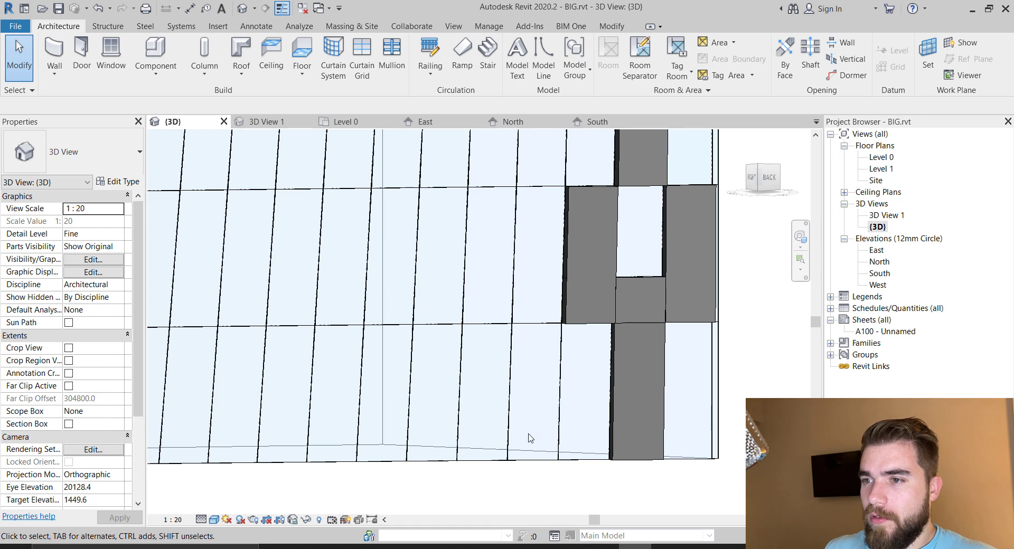
scroll(529, 435, down, 2)
scroll(672, 188, up, 2)
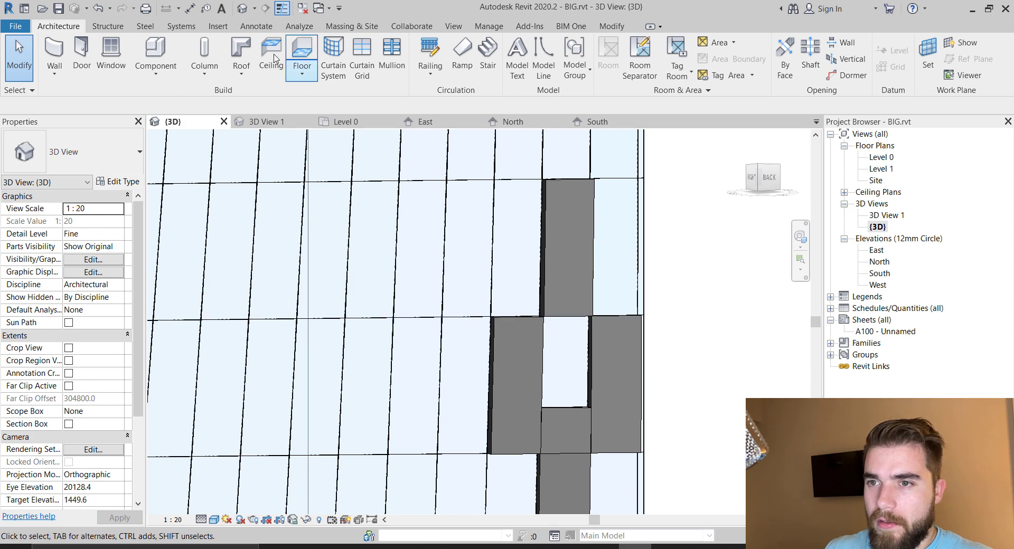
click(374, 59)
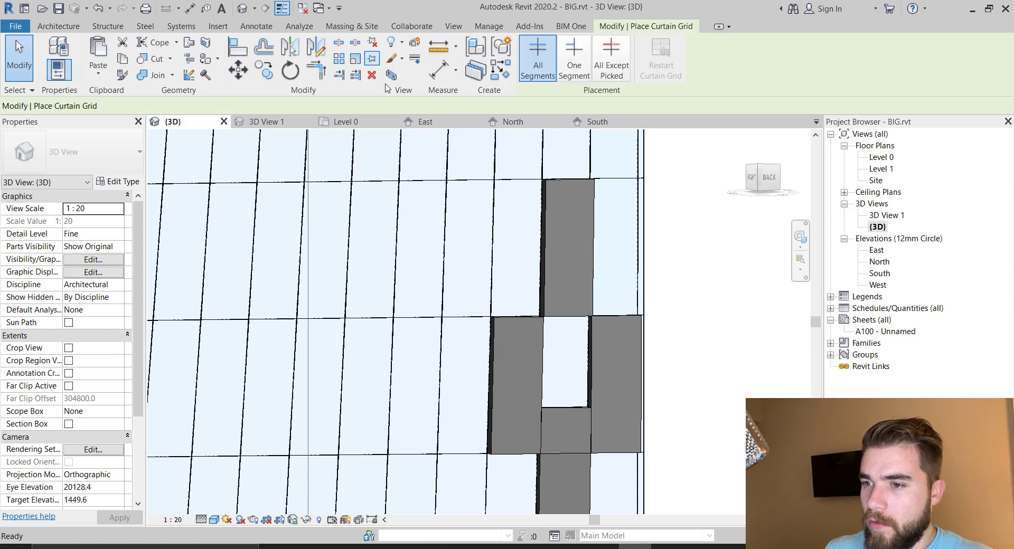
click(580, 80)
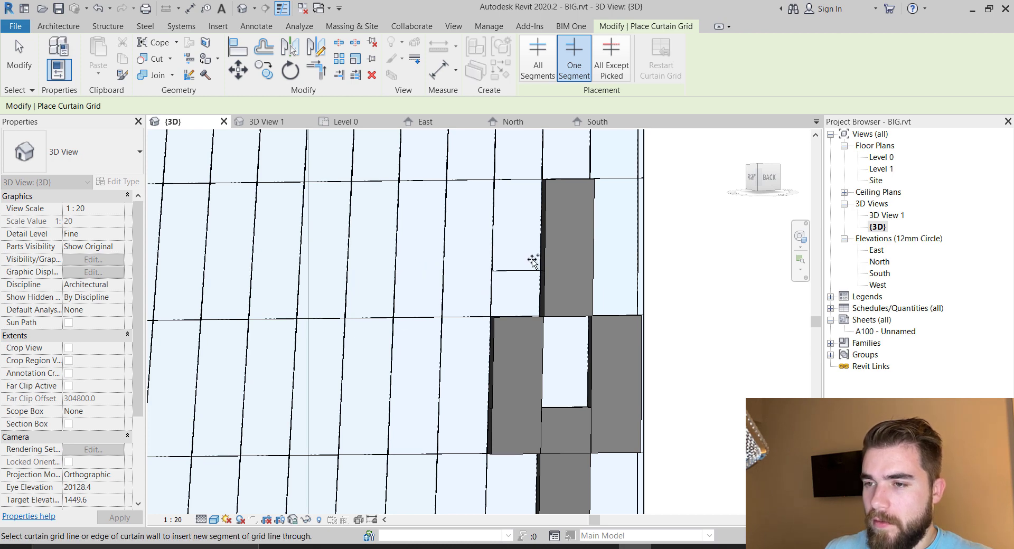
key(Escape)
key(Escape)
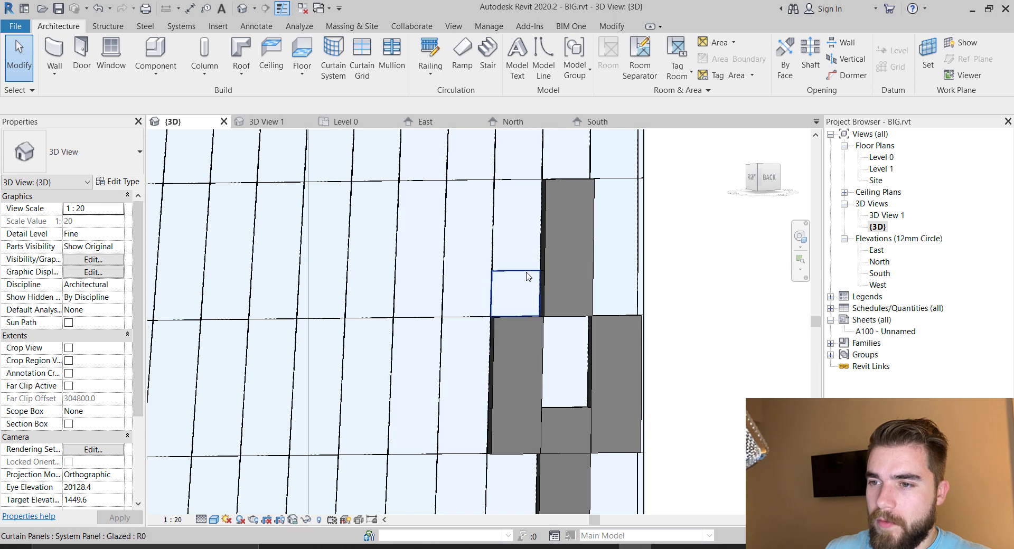
- Change the lower part of the divided third-row glazed panel to the Solid type
click(527, 278)
click(79, 151)
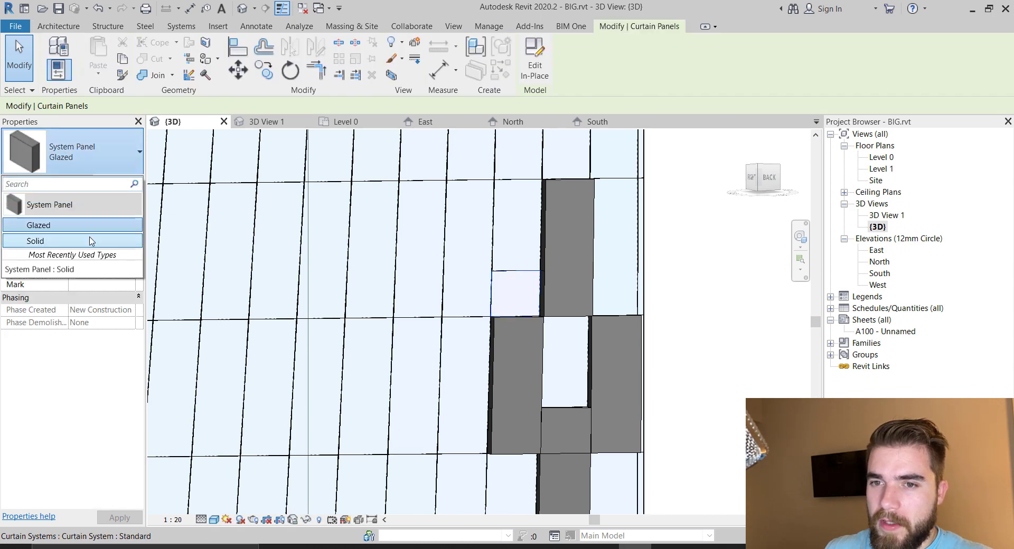
click(21, 239)
key(Escape)
- Examine the stepped pattern of solid panels and their joints on the facade, both from a distance and up close
scroll(681, 250, down, 6)
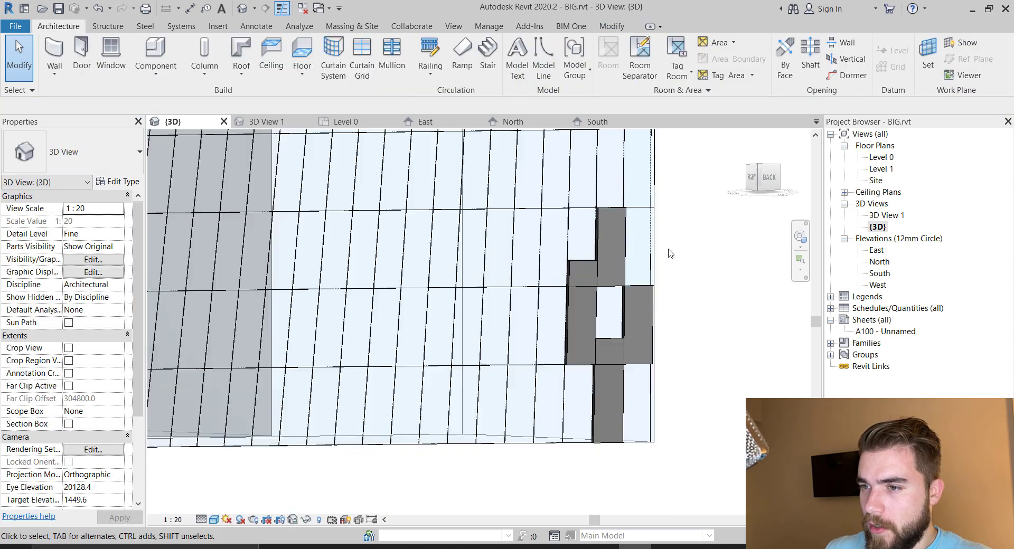
scroll(689, 250, down, 5)
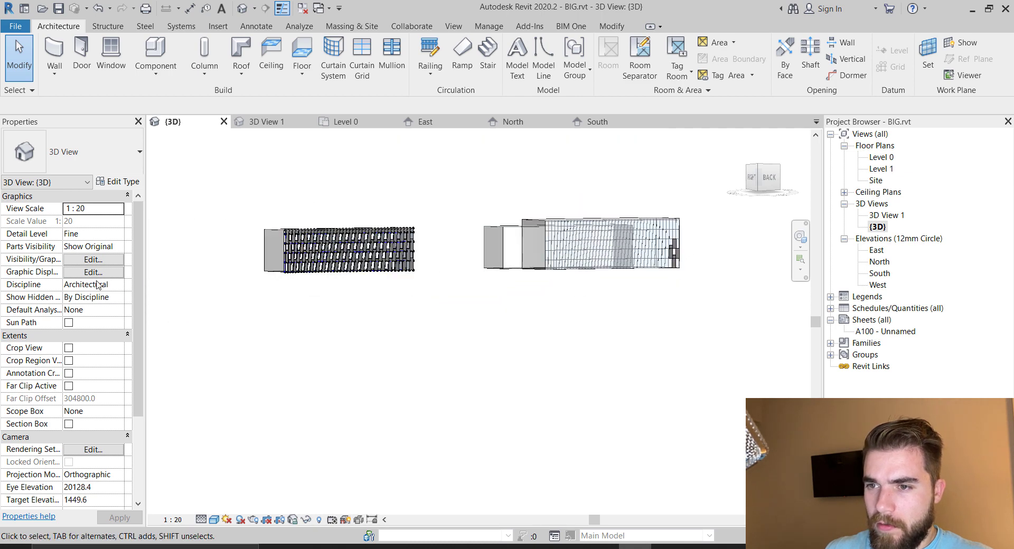
scroll(413, 201, up, 6)
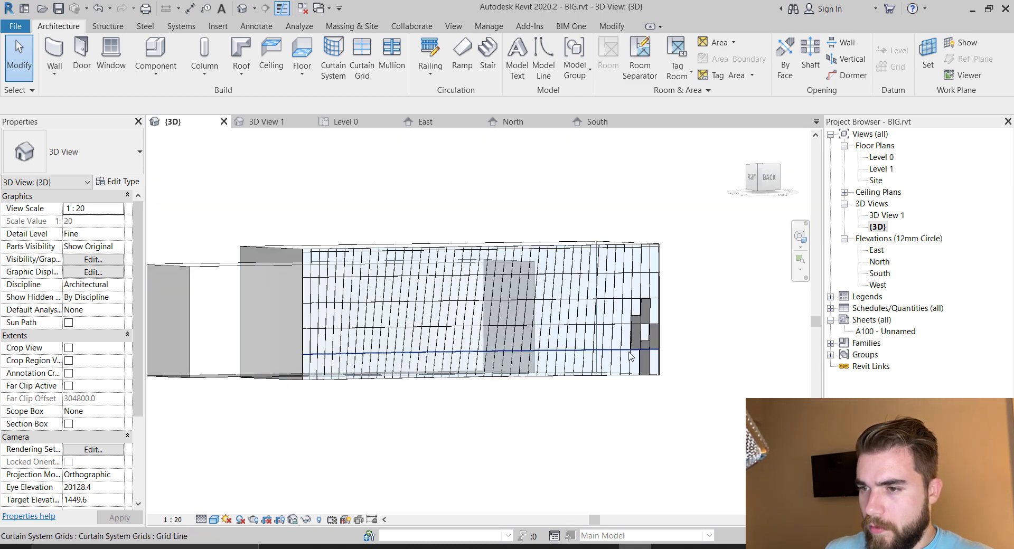
scroll(547, 267, up, 5)
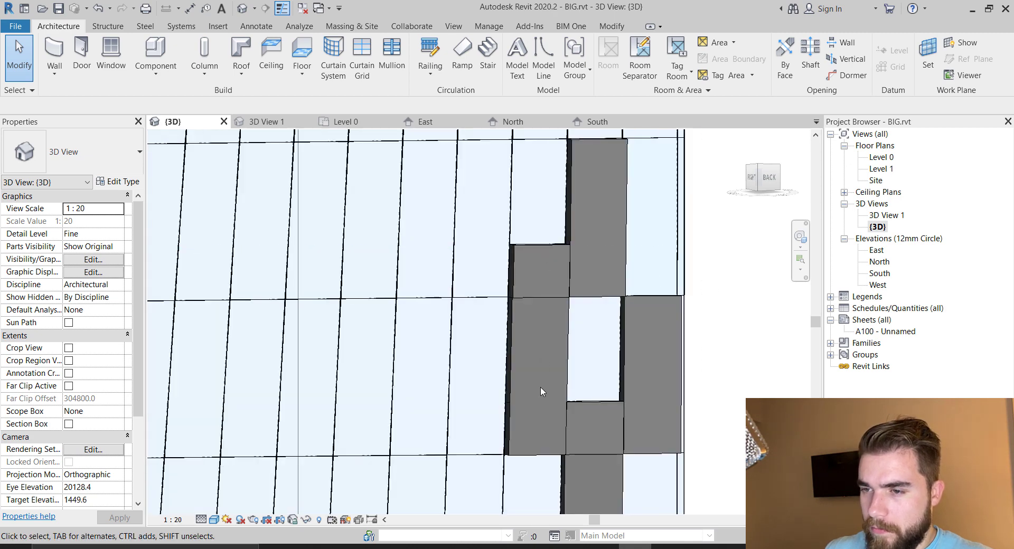
scroll(522, 282, up, 5)
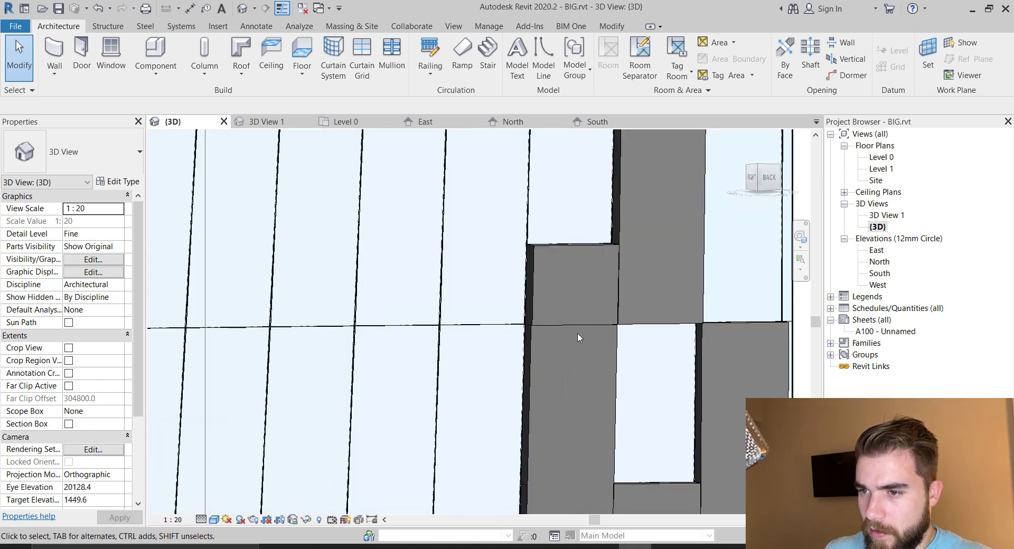
shift+middle_drag(636, 338, 596, 330)
scroll(537, 275, down, 5)
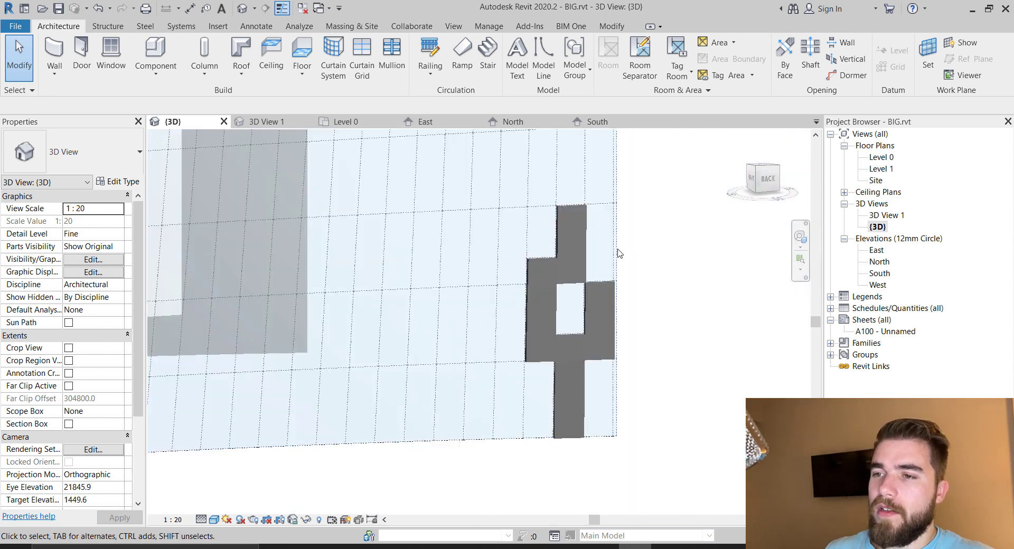
- Duplicate the facade curtain system's Standard type as Standard 2
scroll(640, 243, down, 2)
click(632, 189)
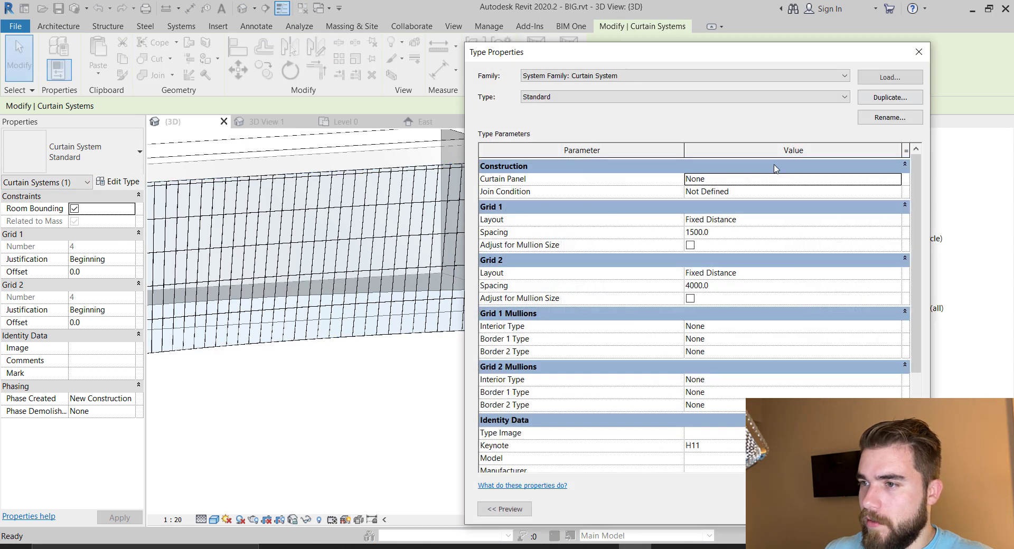
click(881, 98)
click(704, 314)
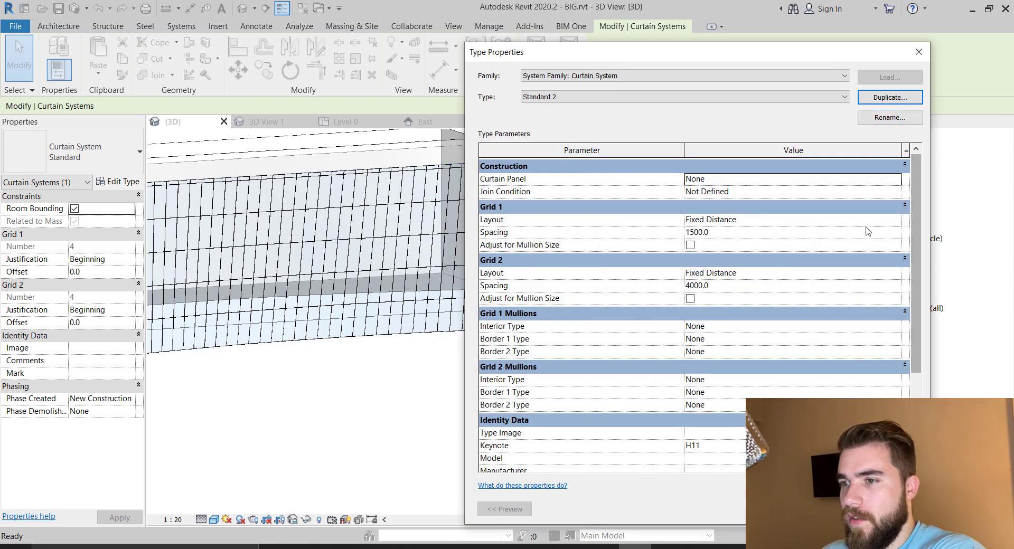
- Set the Grid 1 and Grid 2 layouts of Standard 2 to None and delete the type-generated gridlines
click(896, 226)
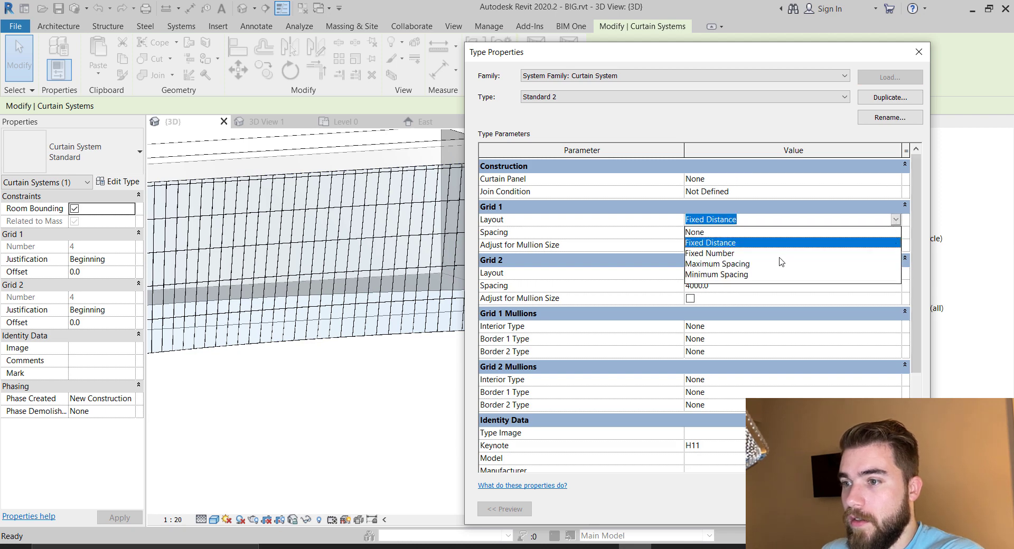
click(731, 232)
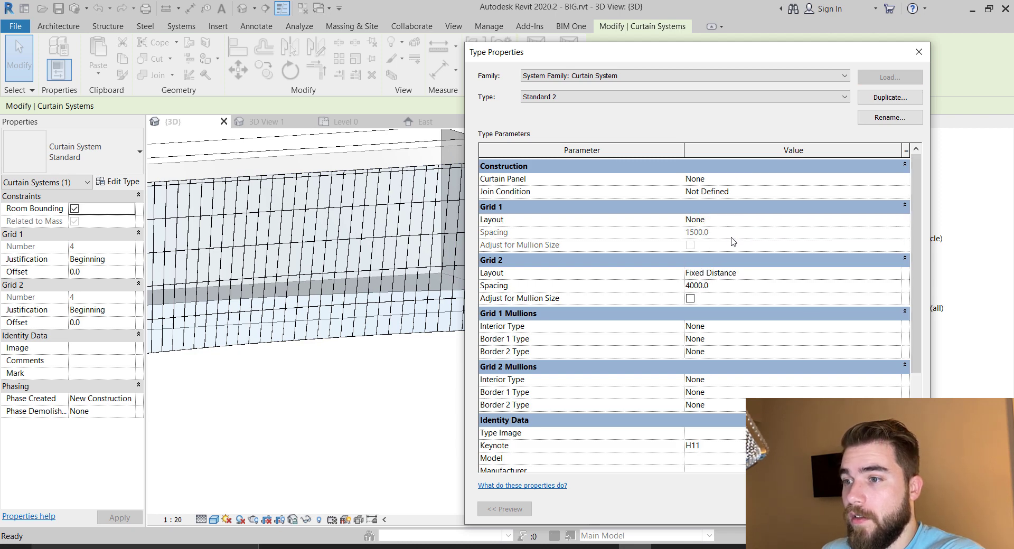
click(894, 274)
click(730, 286)
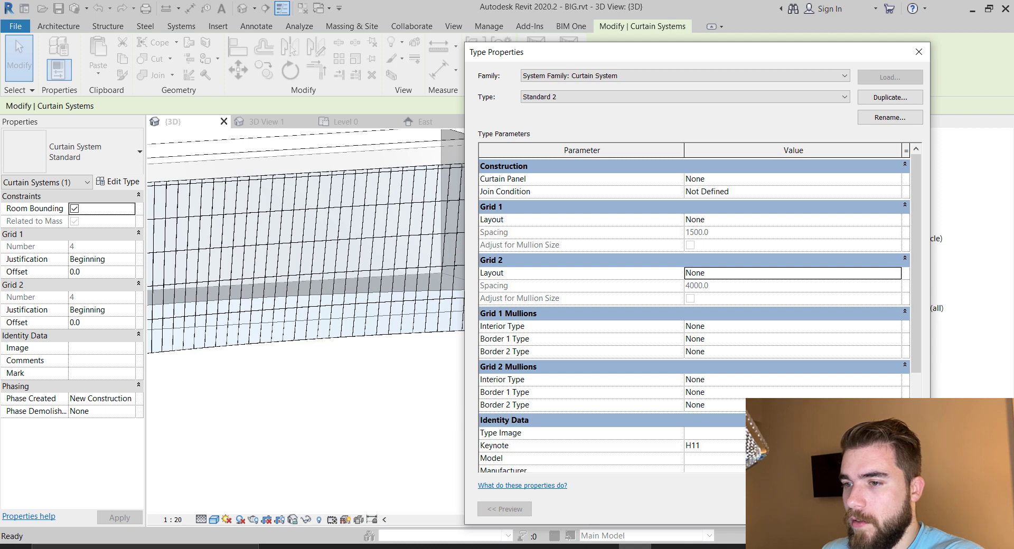
click(774, 509)
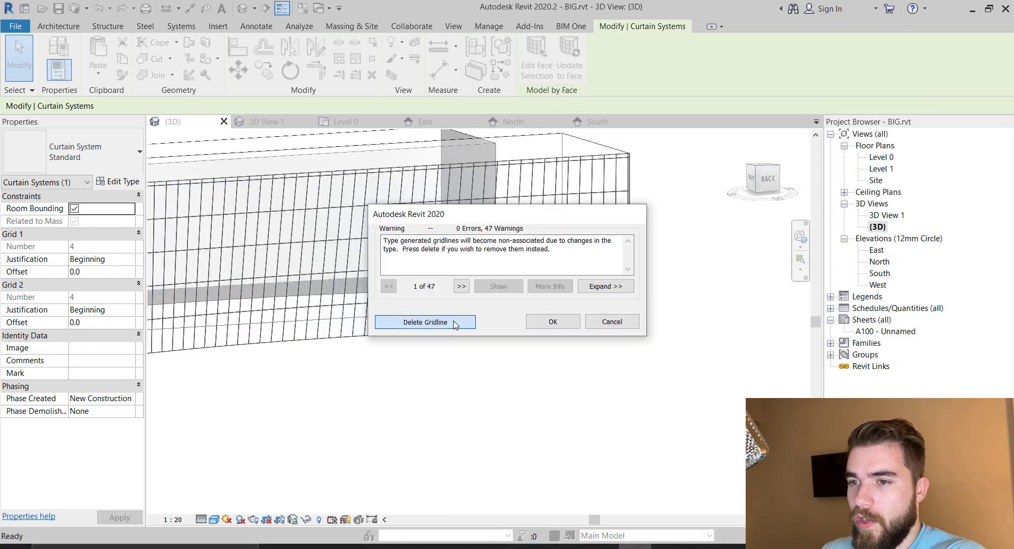
click(453, 323)
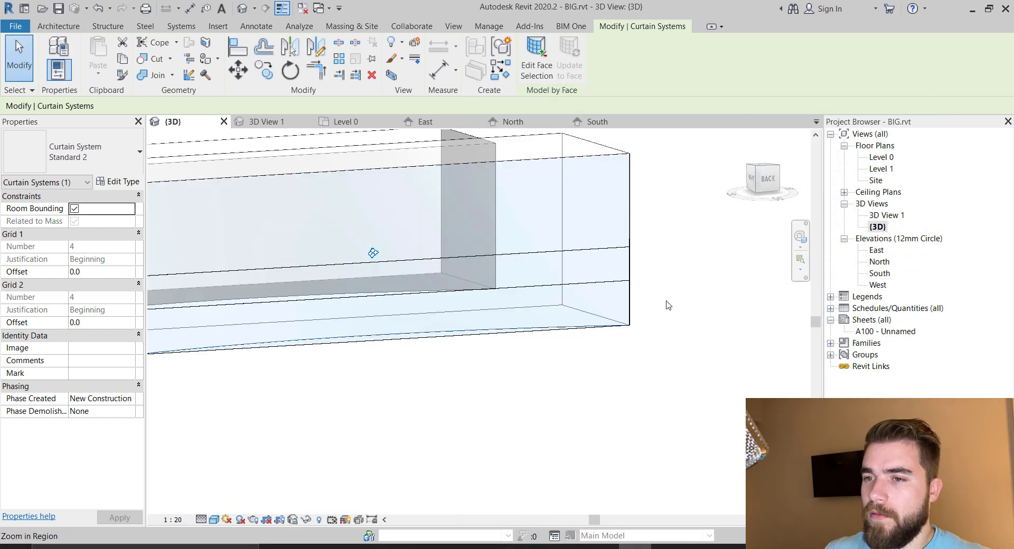
- Examine the curtain system and its leftover horizontal grid lines from several angles
scroll(668, 305, down, 3)
shift+middle_drag(608, 282, 611, 276)
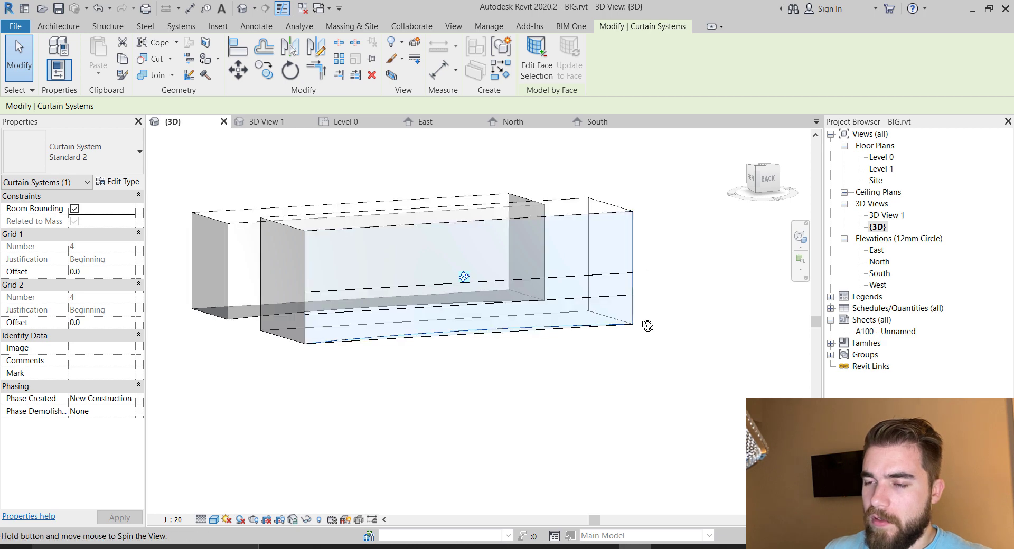
shift+middle_drag(647, 326, 670, 227)
scroll(618, 258, up, 3)
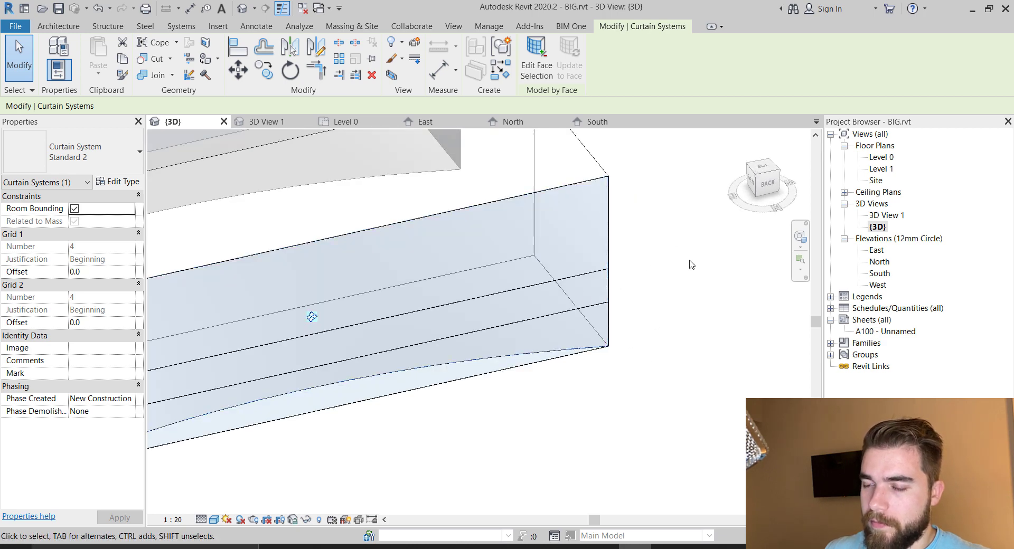
scroll(692, 264, down, 3)
shift+middle_drag(644, 259, 601, 349)
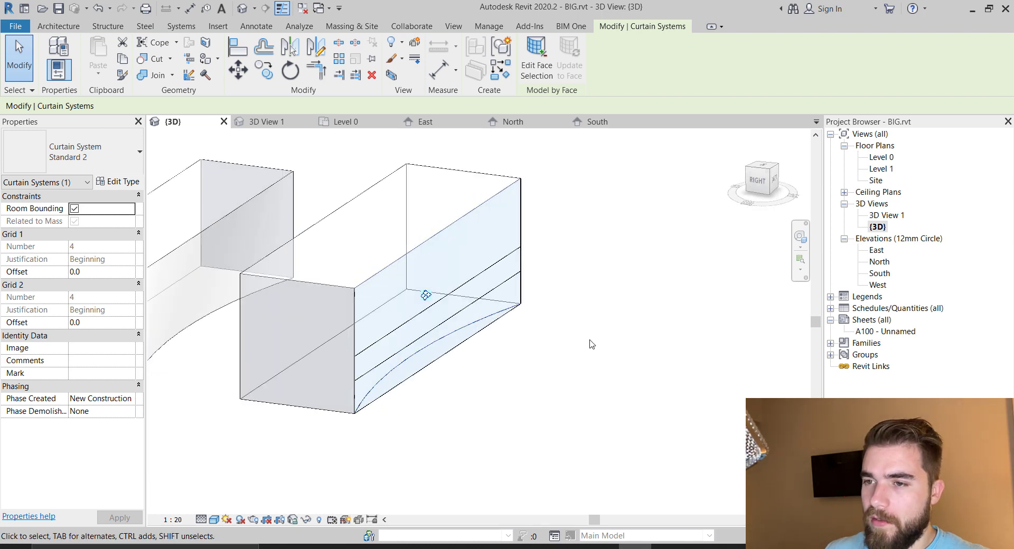
- Place irregularly spaced vertical curtain grid lines through all segments along the full length of the curved facade
scroll(525, 320, up, 3)
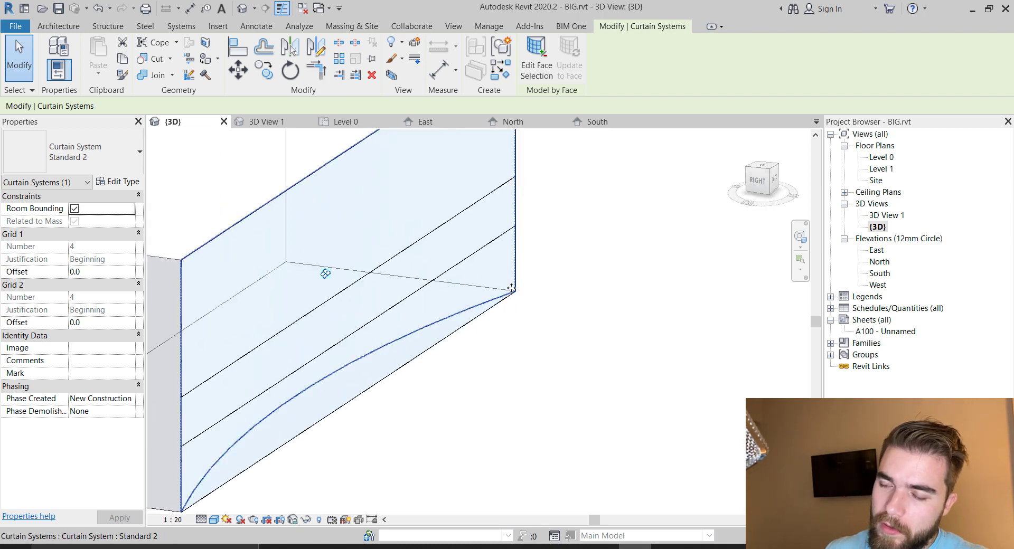
scroll(613, 291, down, 2)
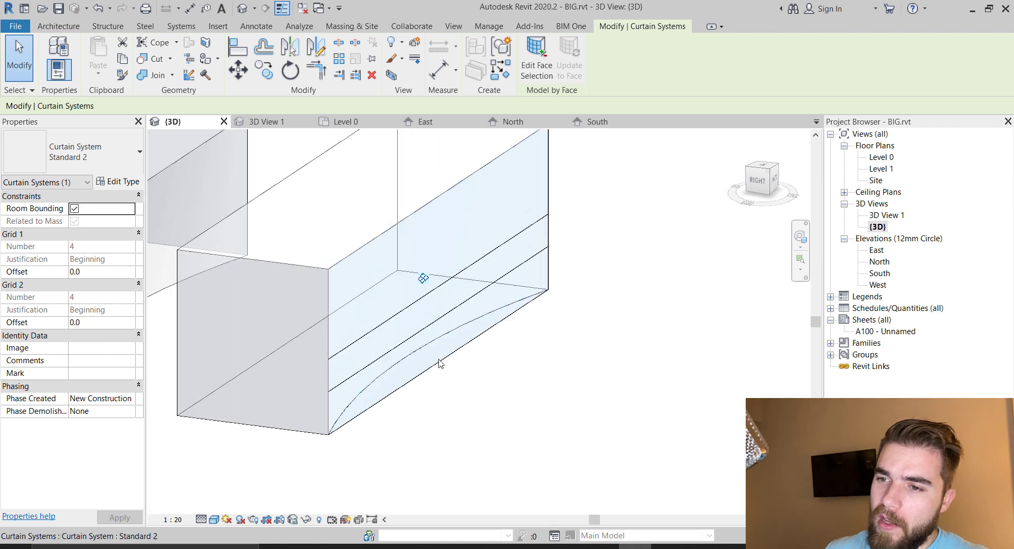
click(445, 375)
click(441, 363)
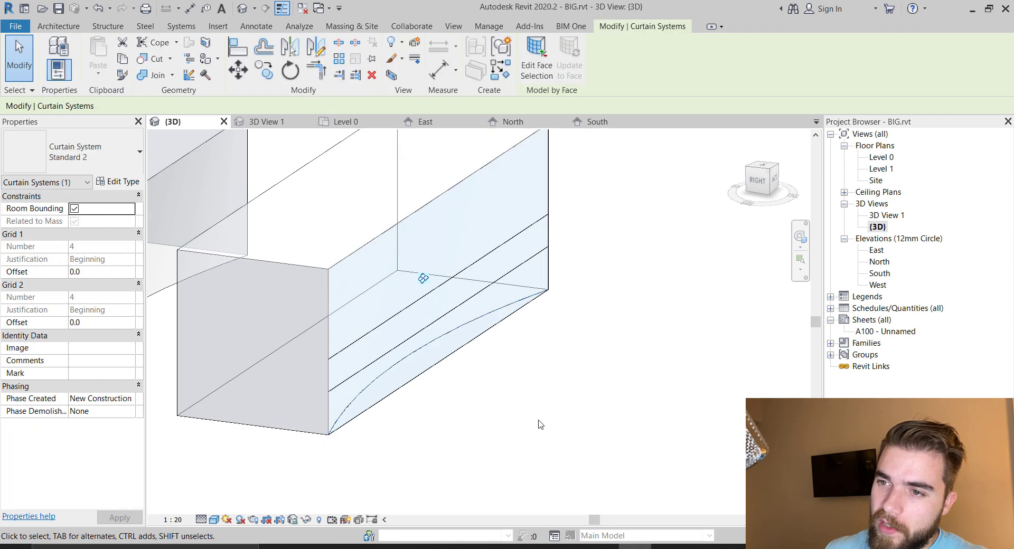
shift+middle_drag(539, 423, 528, 296)
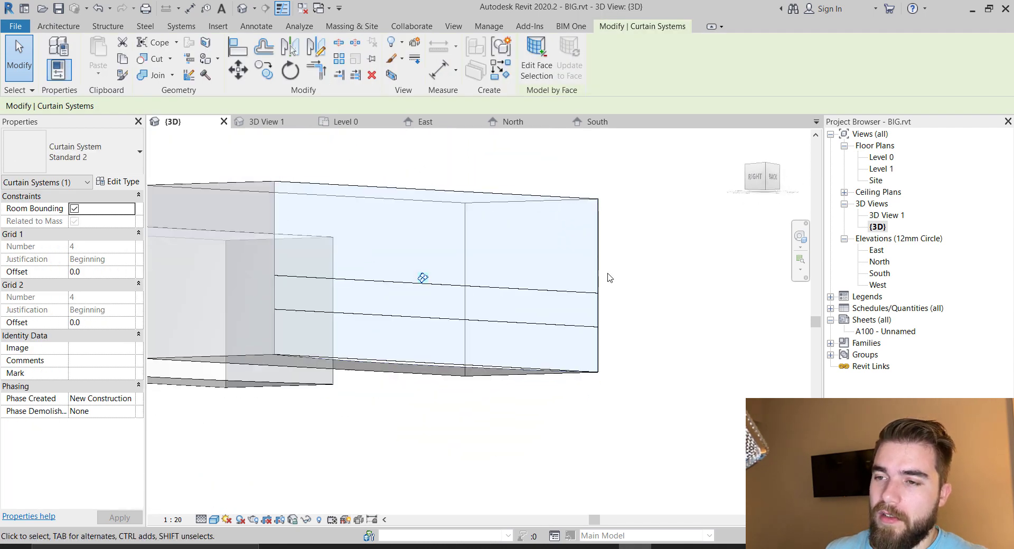
shift+middle_drag(606, 276, 595, 423)
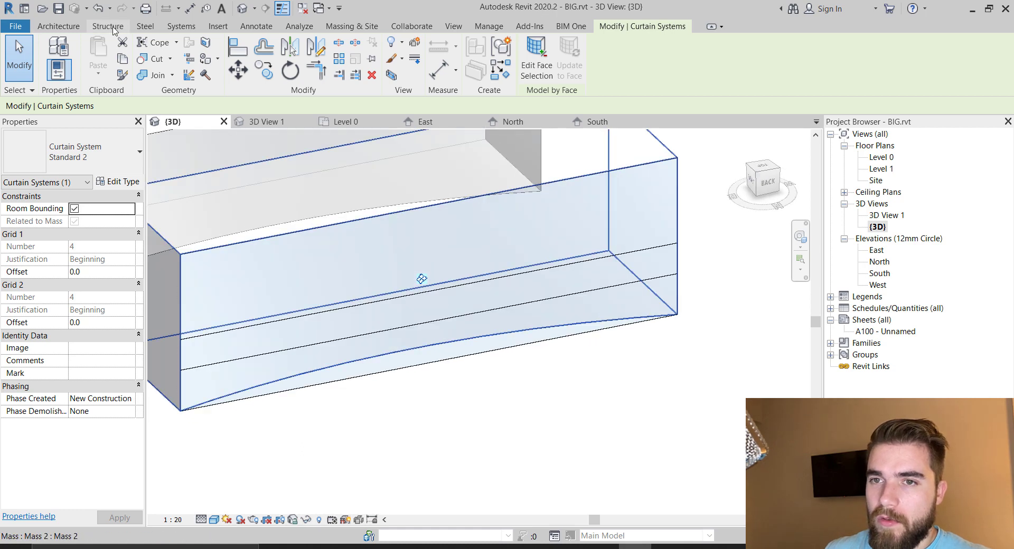
click(74, 26)
click(362, 55)
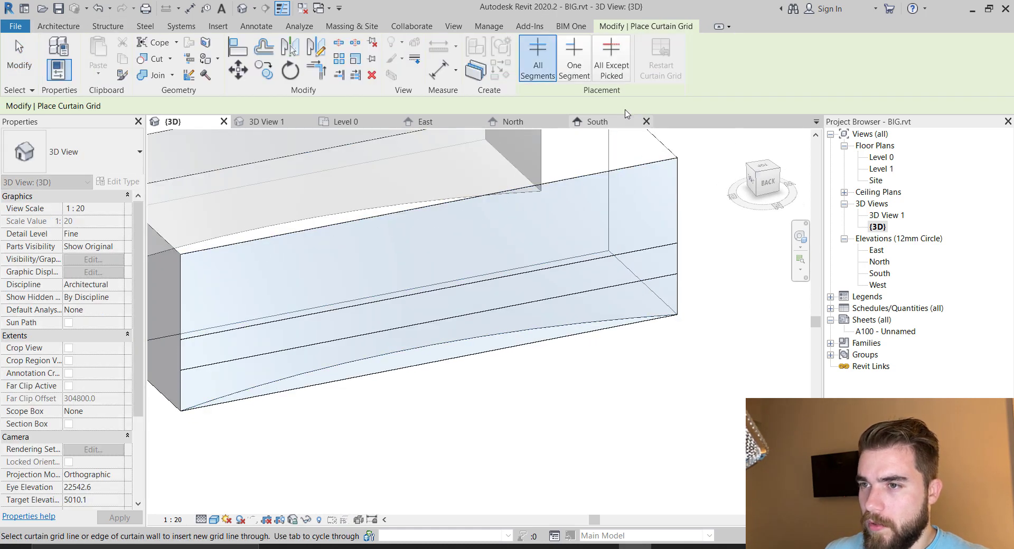
click(660, 166)
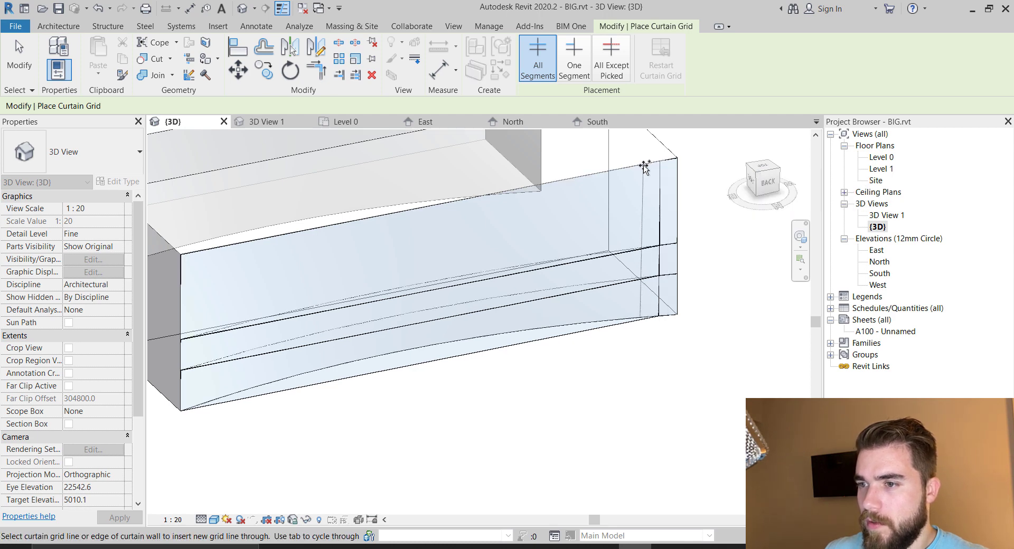
click(643, 167)
click(628, 174)
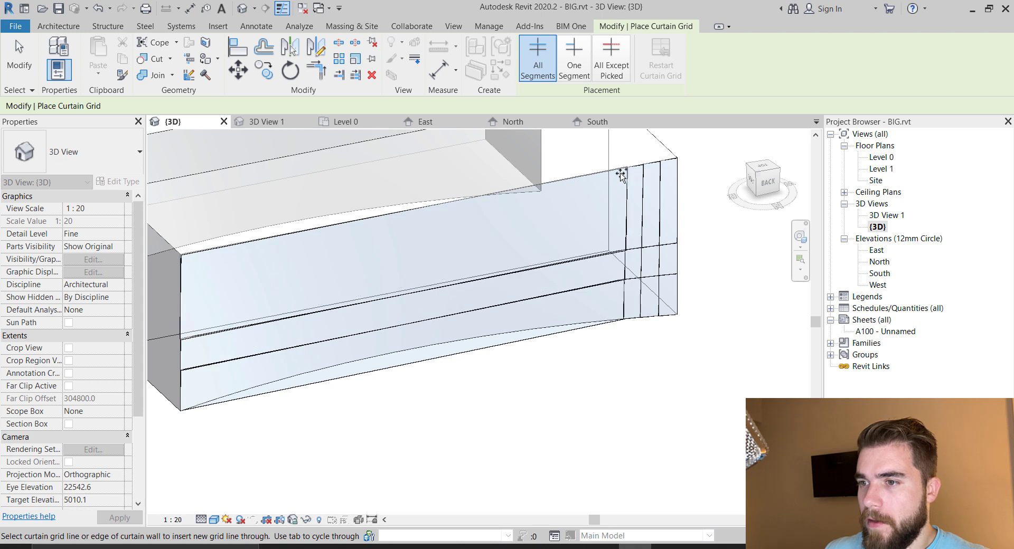
click(611, 175)
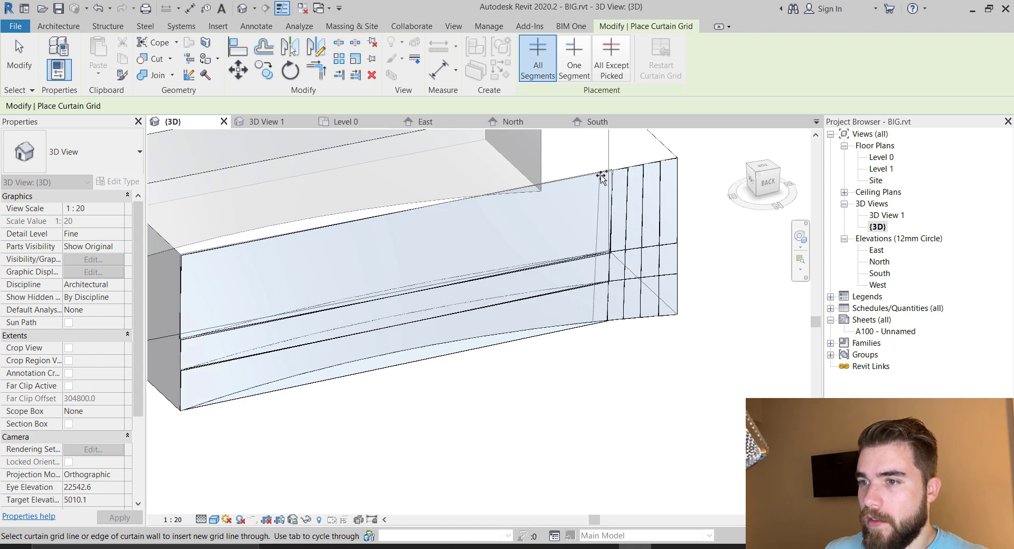
click(598, 177)
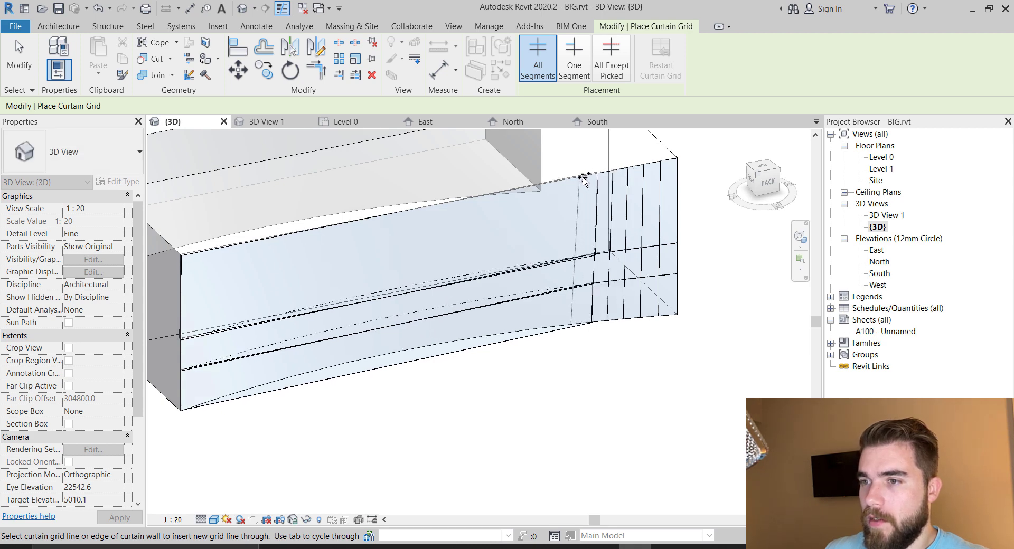
click(586, 178)
click(572, 179)
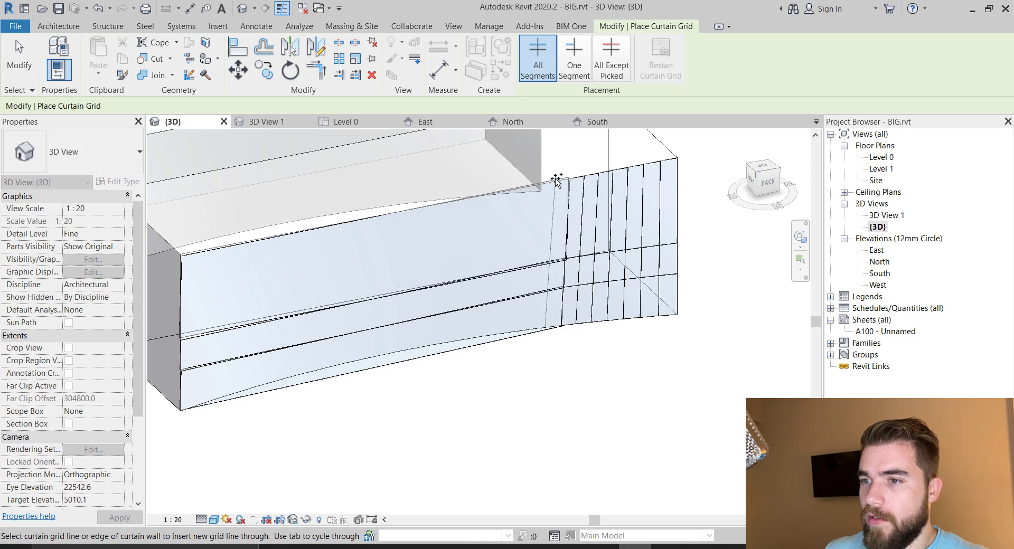
click(556, 179)
click(542, 186)
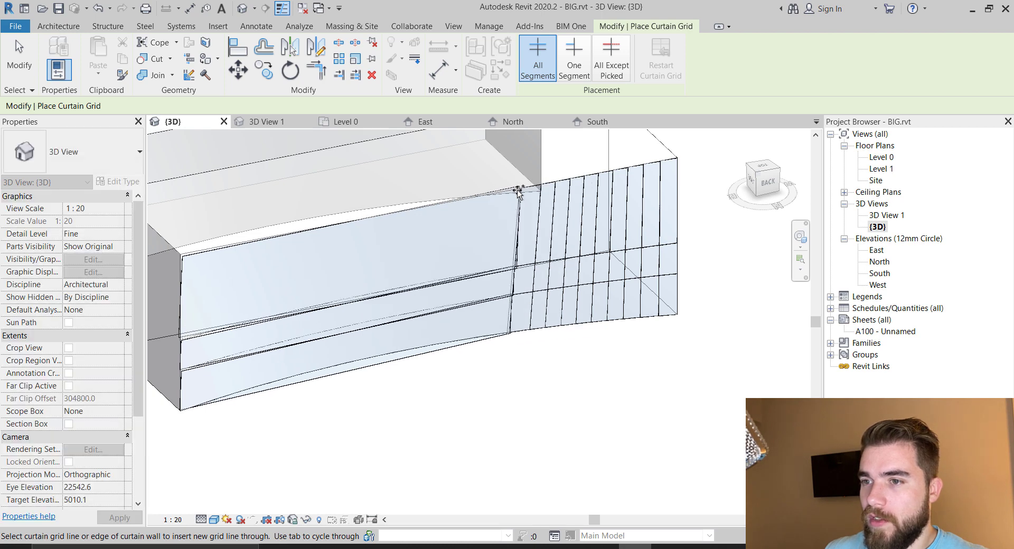
click(503, 193)
click(489, 195)
click(476, 198)
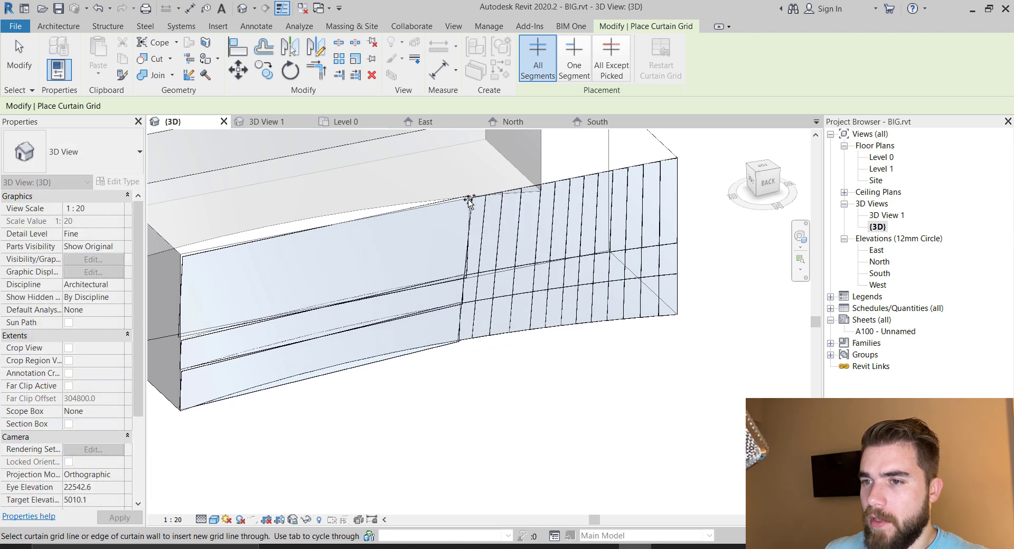
click(455, 201)
click(430, 205)
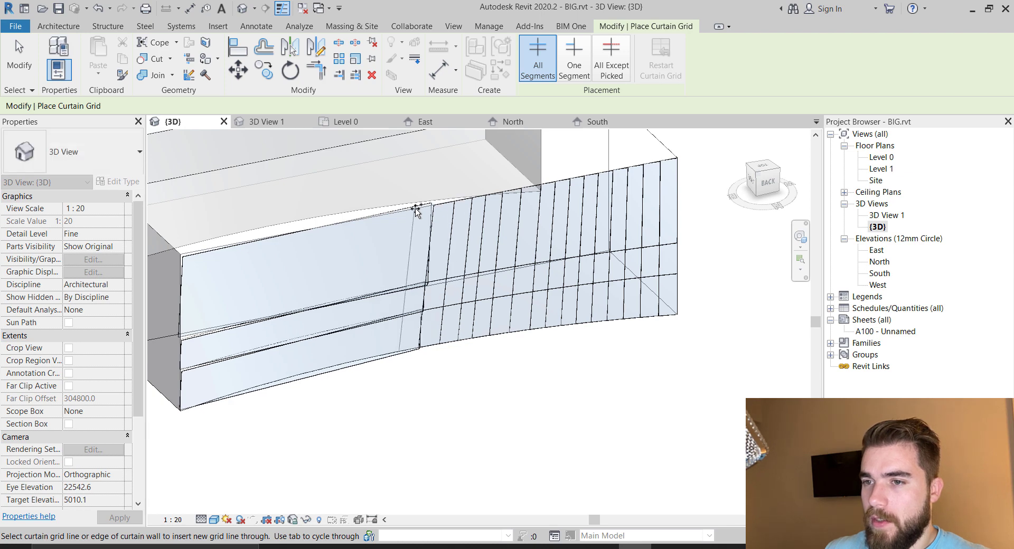
click(411, 208)
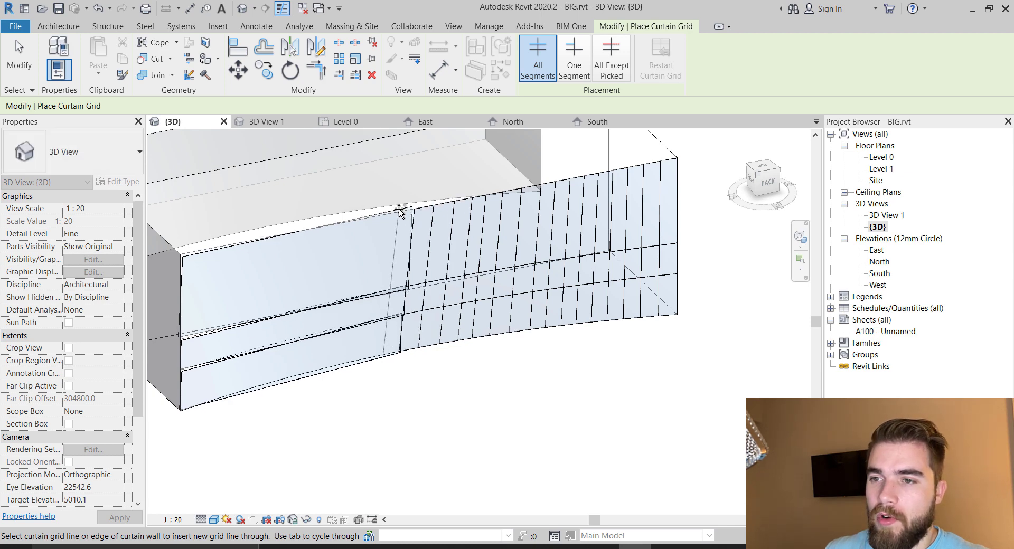
click(399, 211)
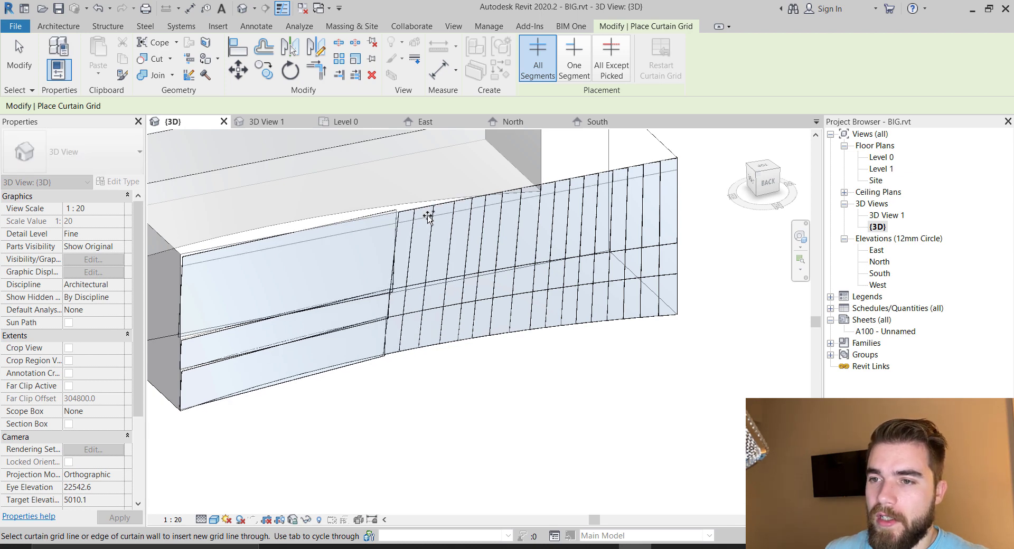
click(361, 221)
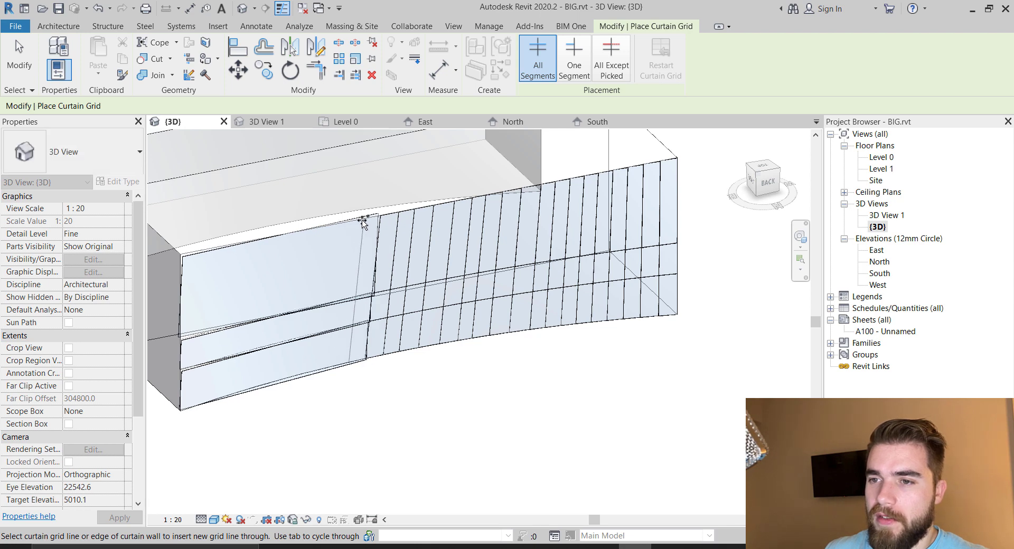
click(352, 222)
click(345, 224)
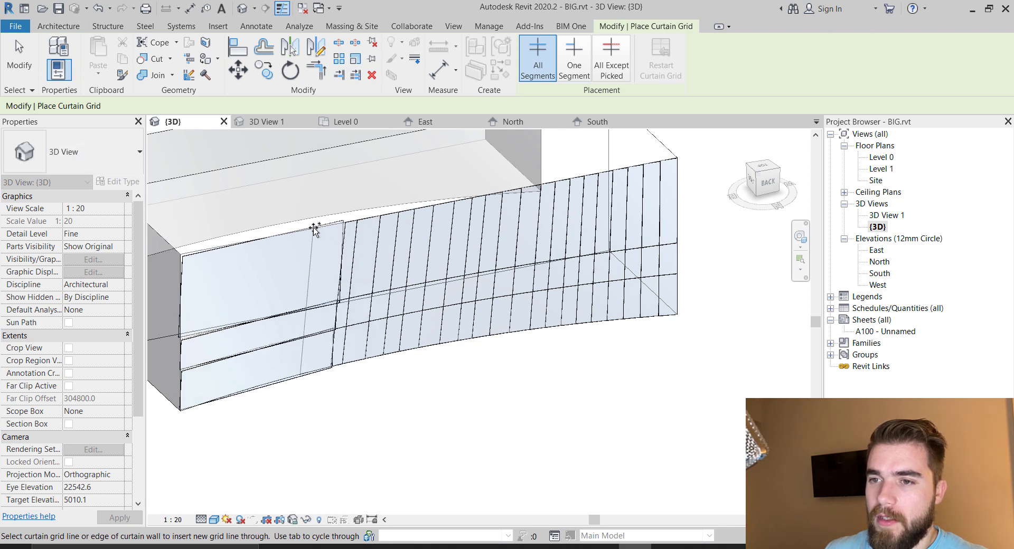
click(313, 228)
click(289, 232)
click(281, 234)
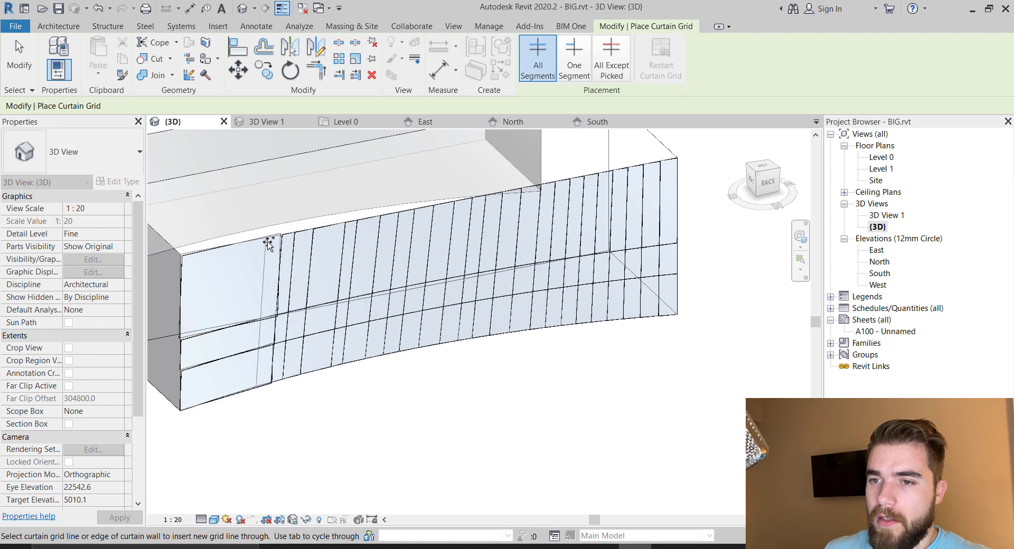
click(265, 239)
click(241, 244)
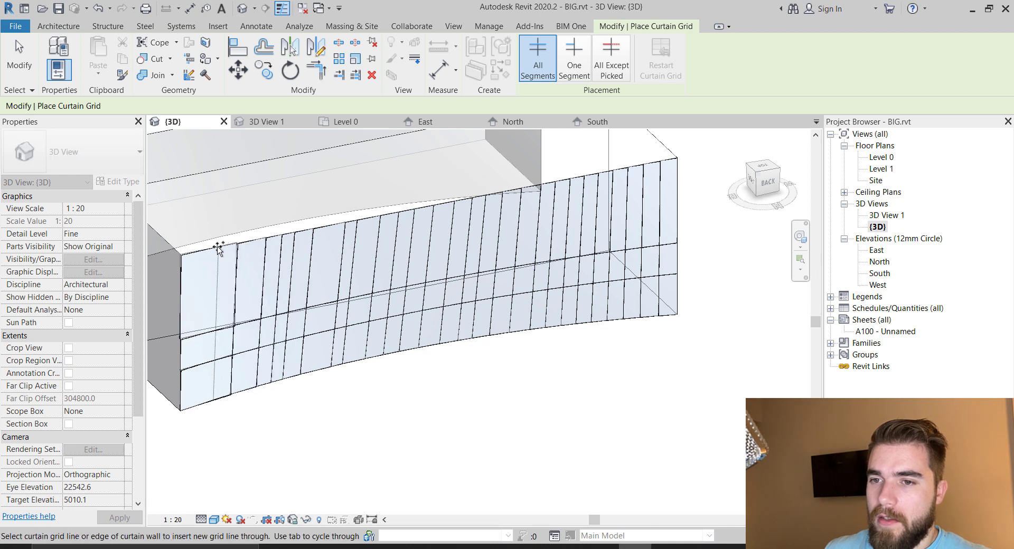
click(218, 248)
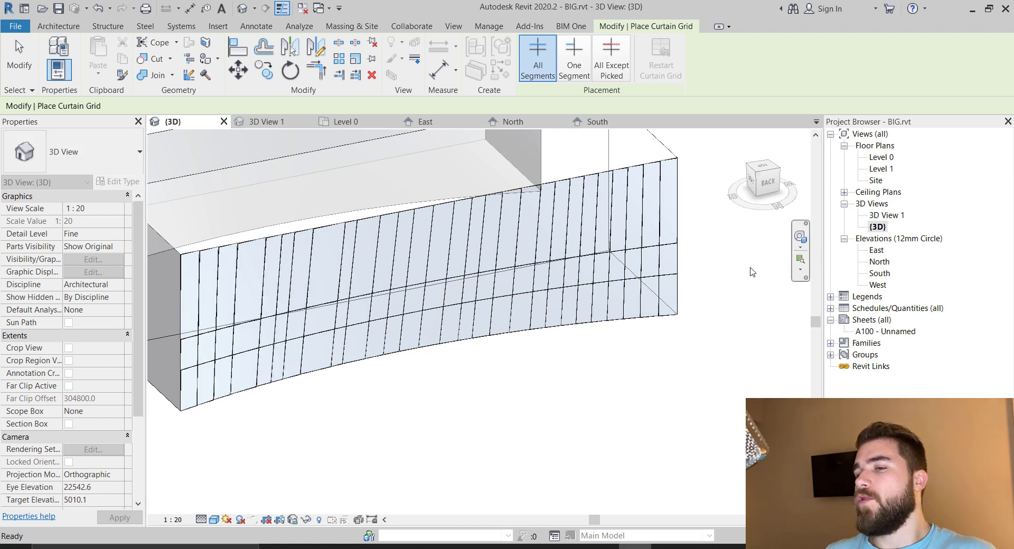
key(Escape)
- Change the bottom-row panel at the far end of the facade, beside its back corner, to the Solid type
shift+middle_drag(724, 310, 730, 230)
scroll(672, 280, up, 3)
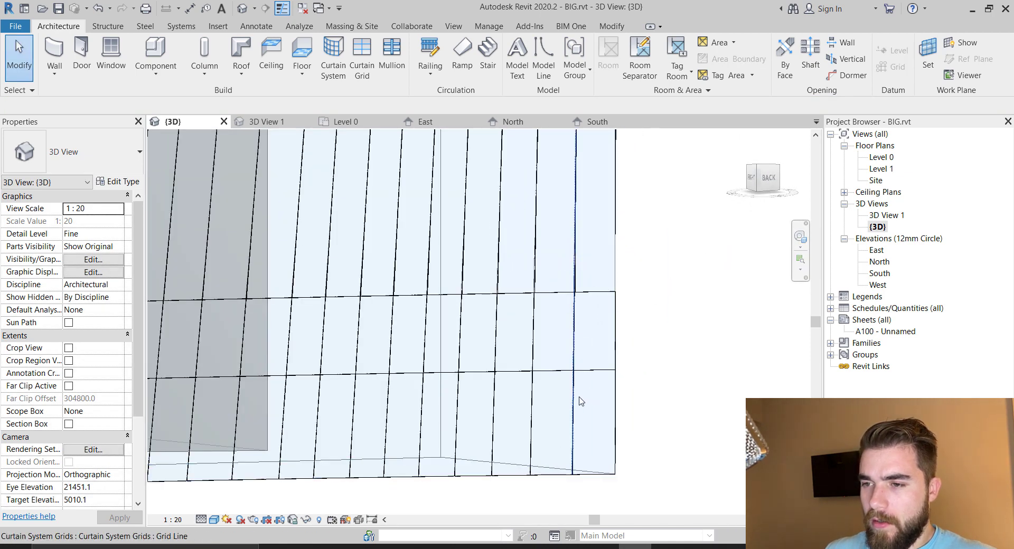
click(616, 393)
click(79, 156)
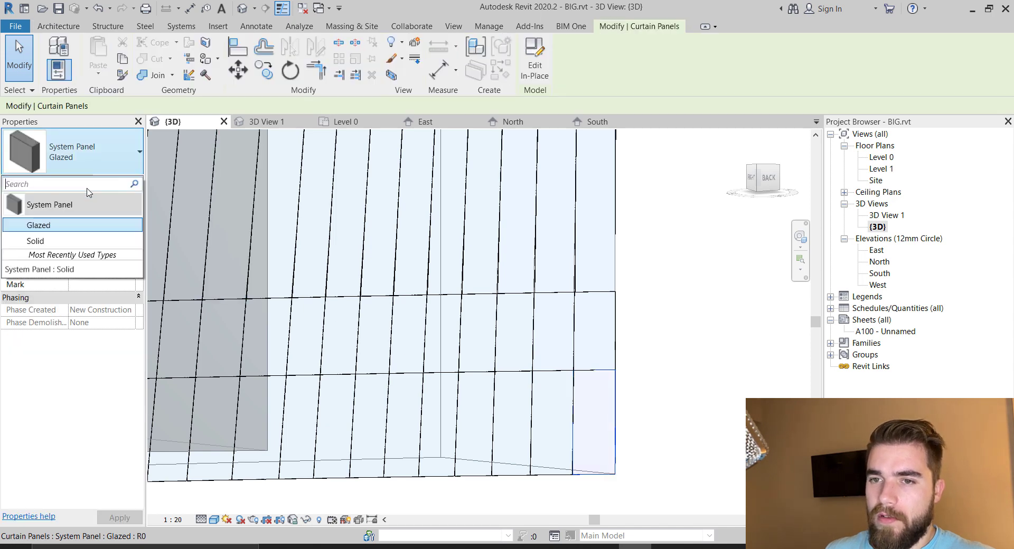
click(78, 242)
key(Escape)
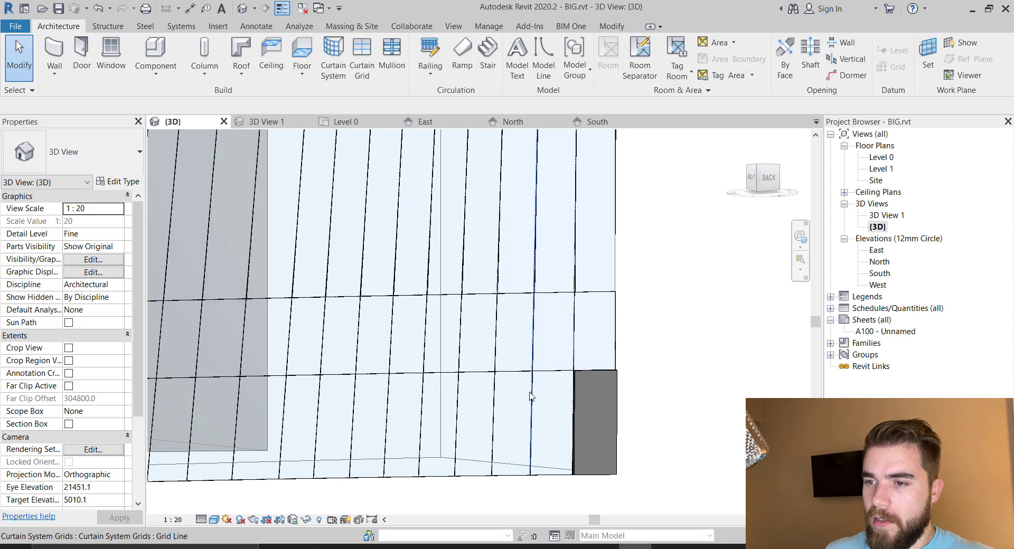
- Change the bottom-row panel third from the end to Solid, leaving one glazed panel between the two solid ones
key(Tab)
click(531, 396)
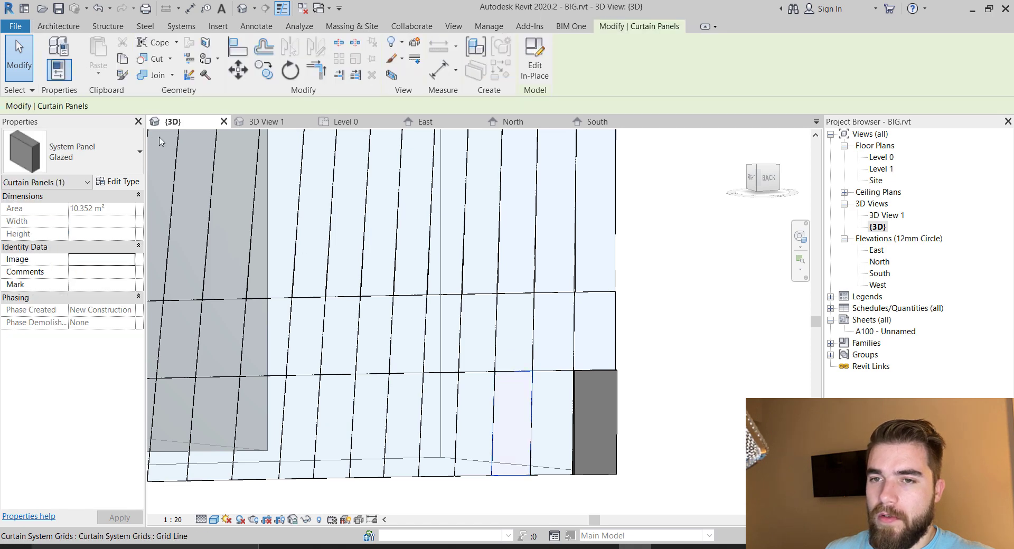
click(85, 165)
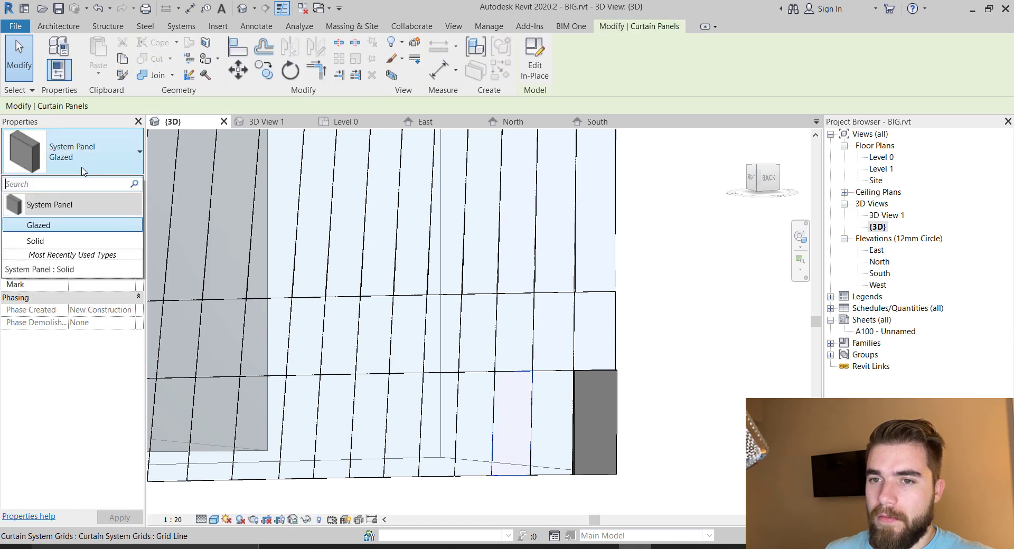
click(67, 241)
click(746, 391)
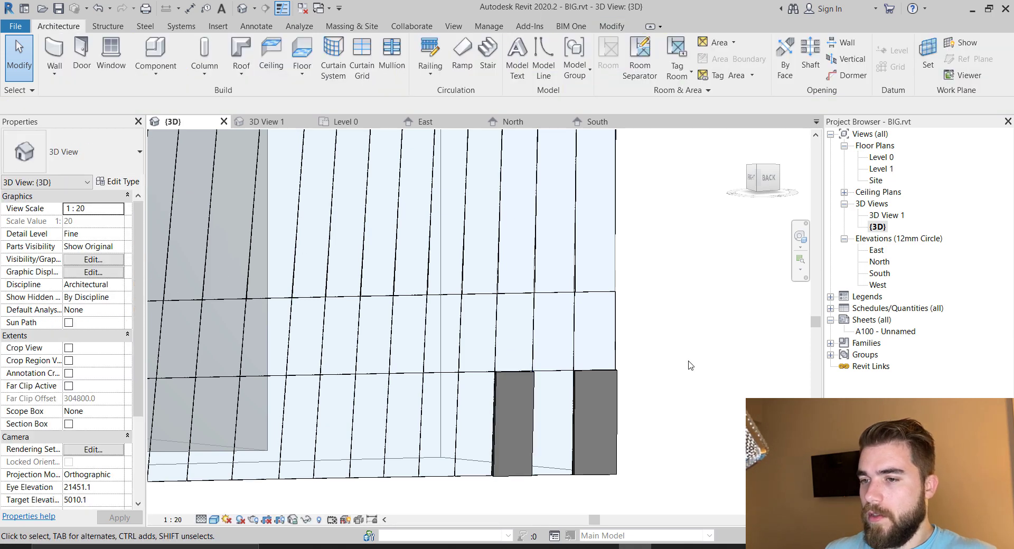
- Delete both horizontal grid lines from the facade's curtain system
scroll(640, 339, up, 1)
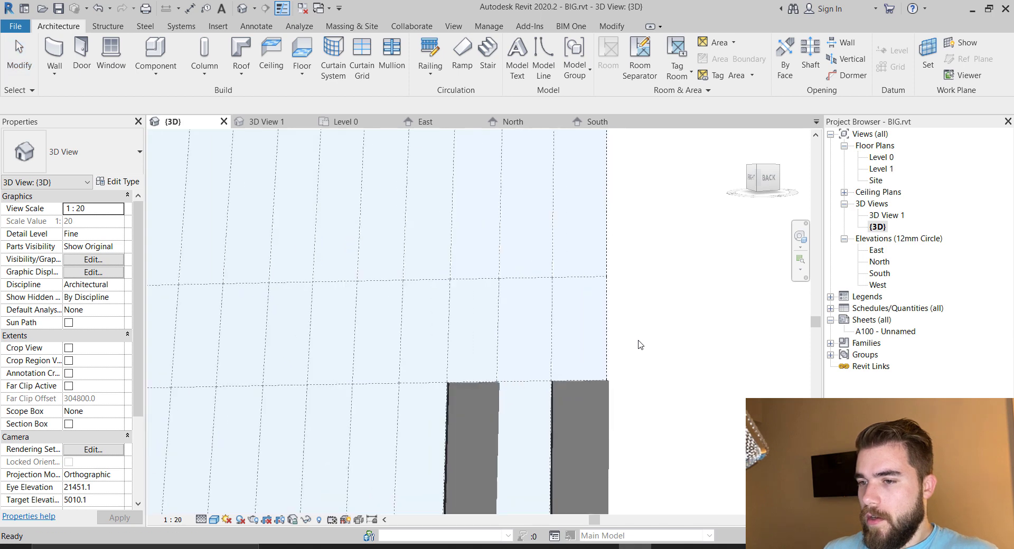
click(539, 389)
scroll(567, 350, up, 2)
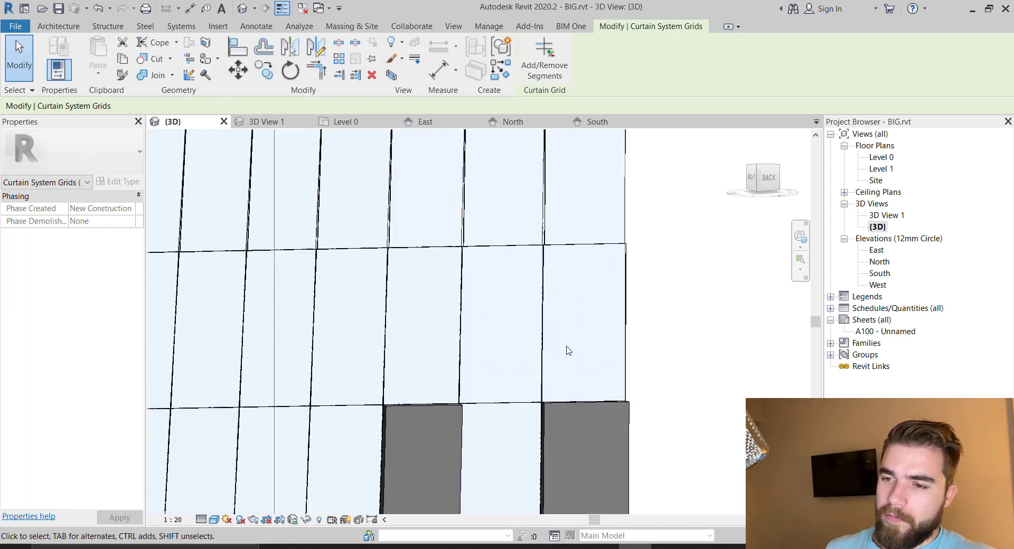
scroll(567, 351, down, 2)
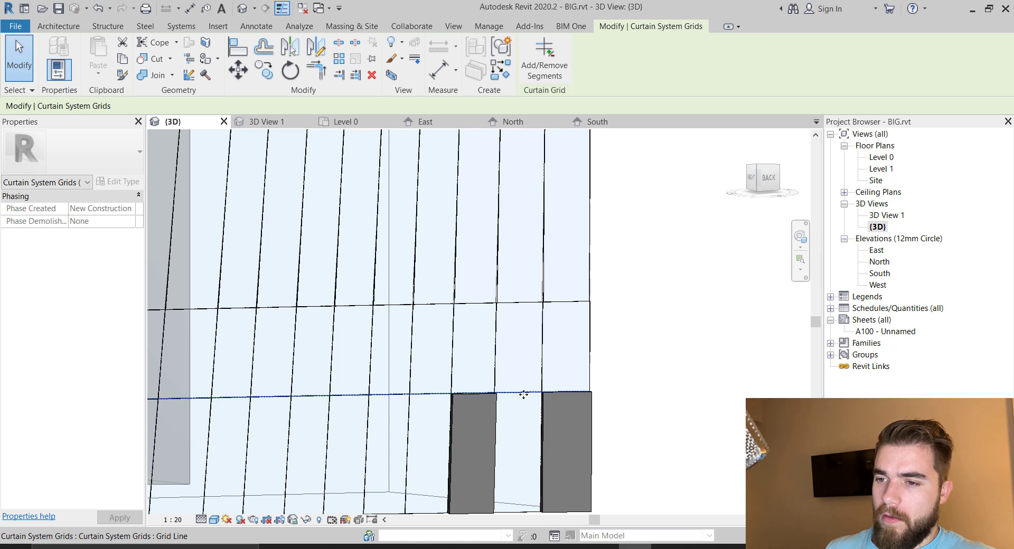
key(Delete)
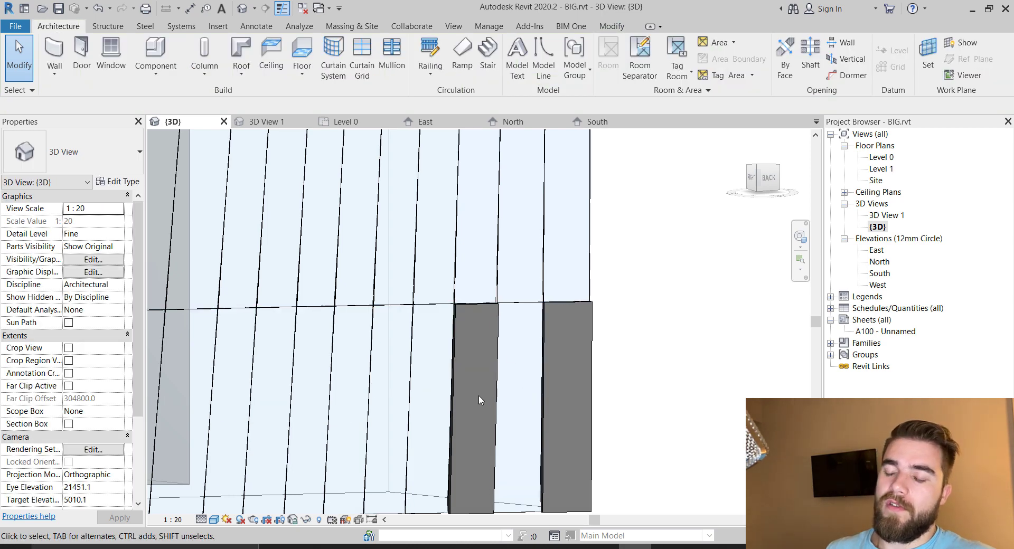
click(532, 302)
key(Delete)
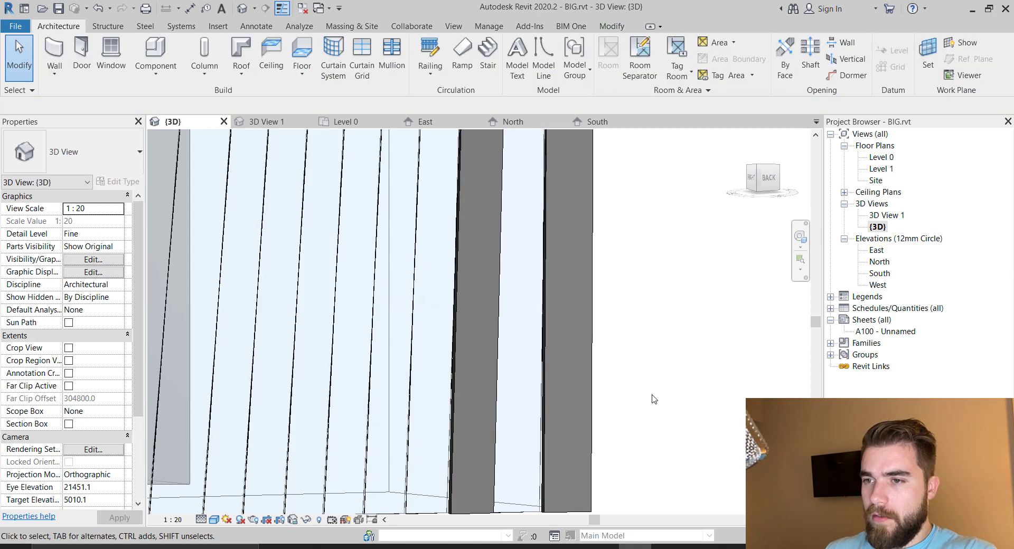
- Place a one-segment horizontal curtain grid line low in the glazed strip next to the third-from-end solid panel
scroll(670, 397, down, 3)
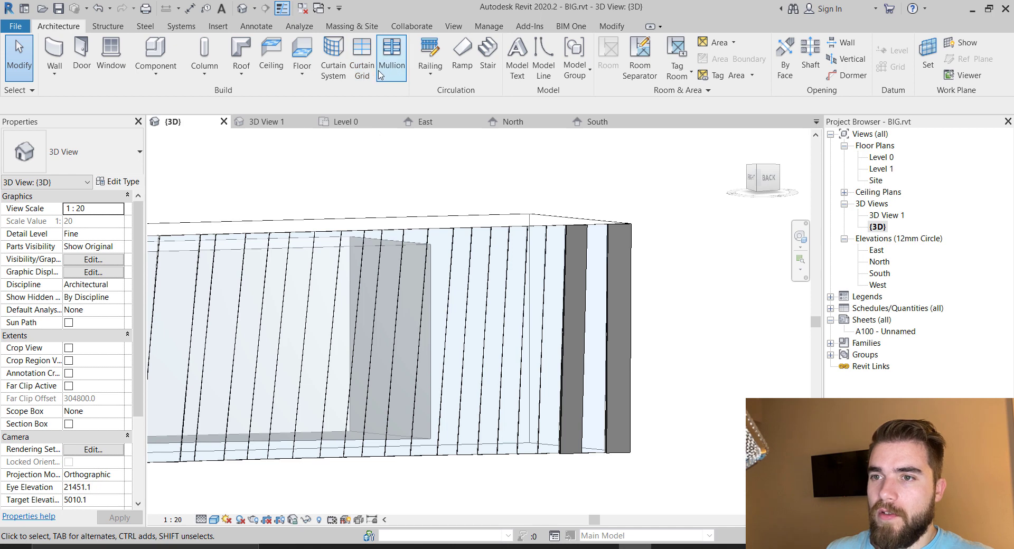
click(362, 59)
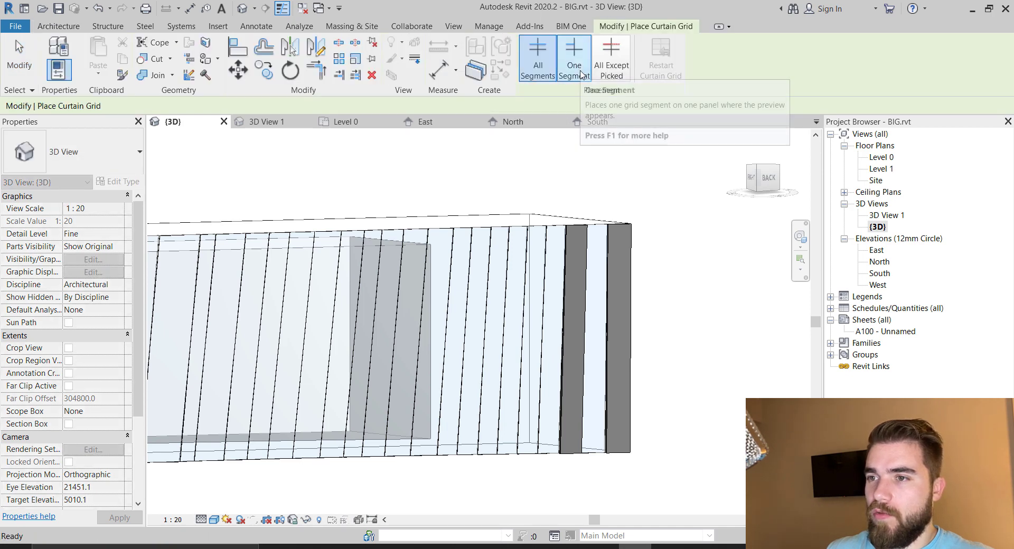
click(581, 72)
scroll(552, 404, up, 5)
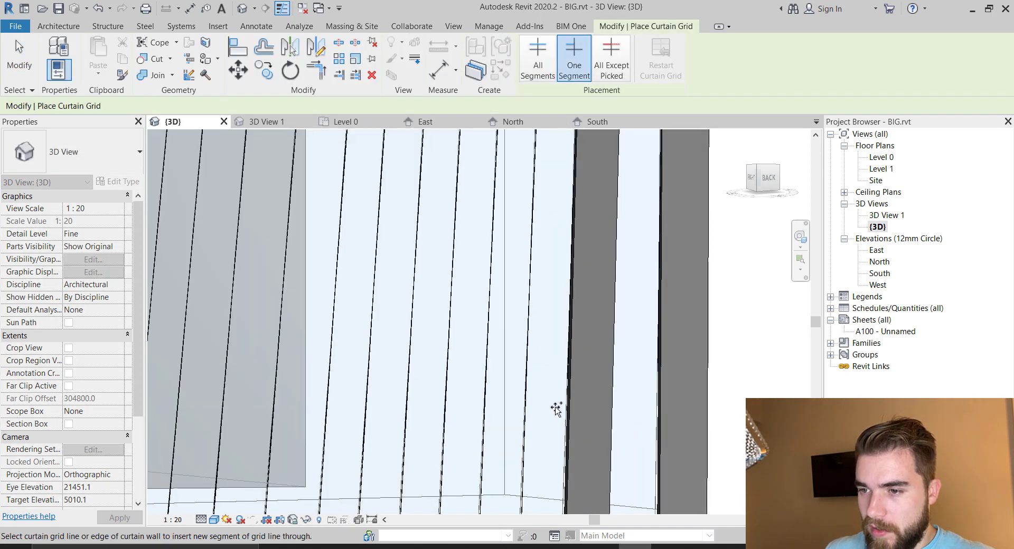
scroll(556, 409, down, 2)
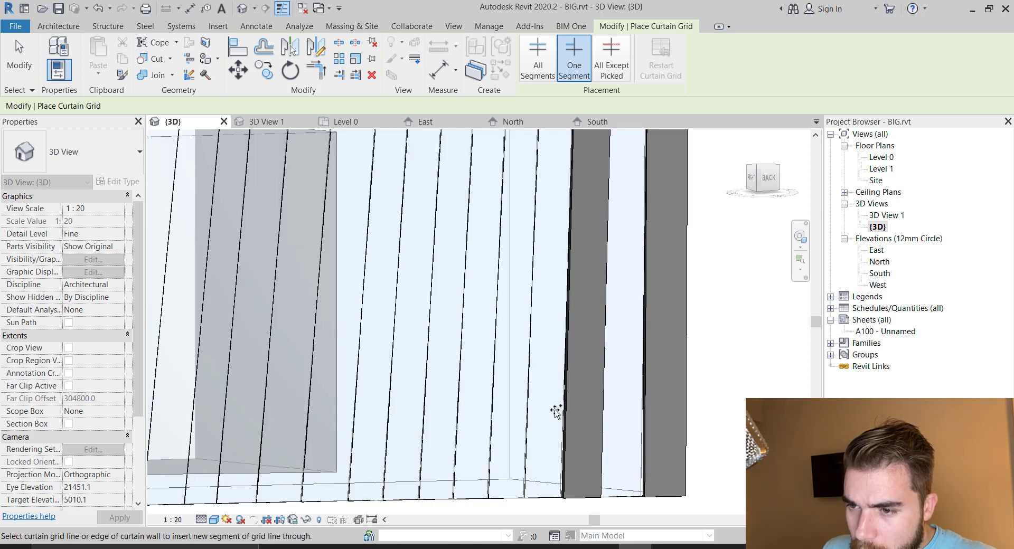
click(558, 415)
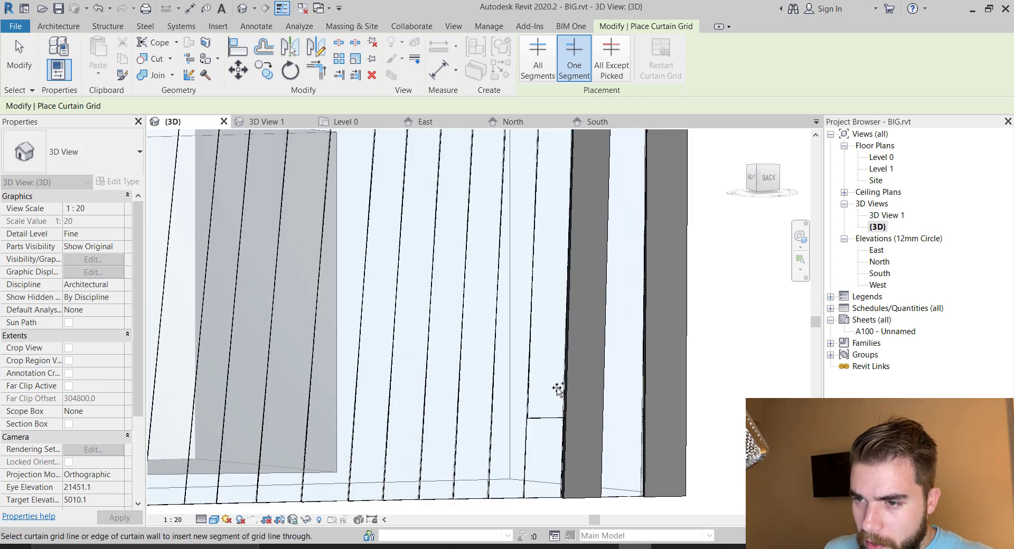
- Divide each of the two solid strips at the facade's far end with two one-segment horizontal grid lines
scroll(547, 338, down, 2)
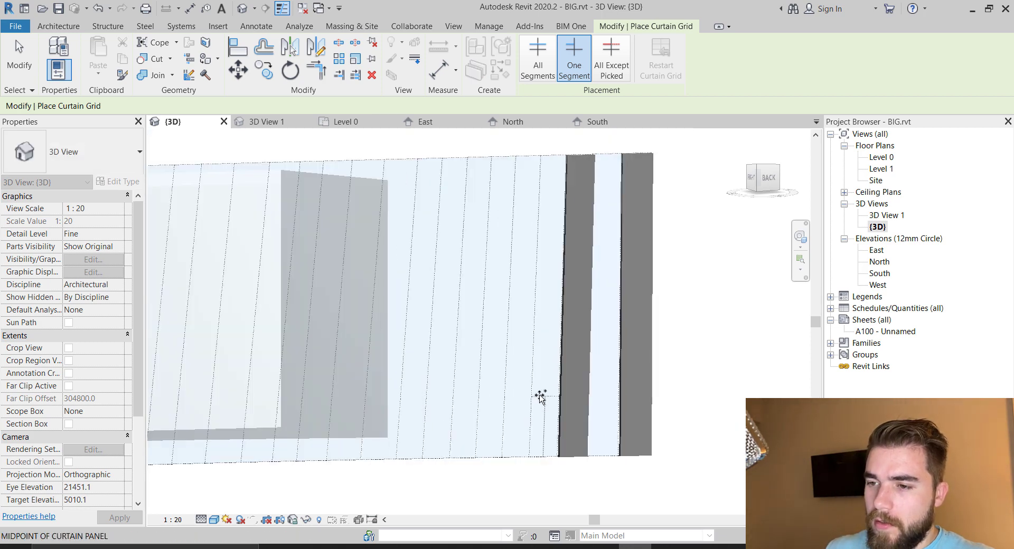
scroll(567, 380, up, 1)
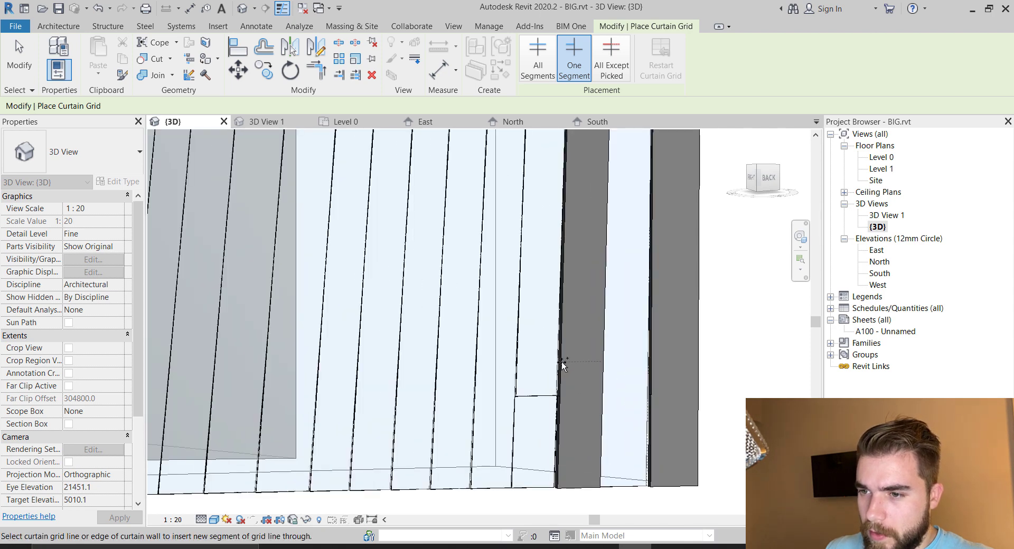
click(563, 364)
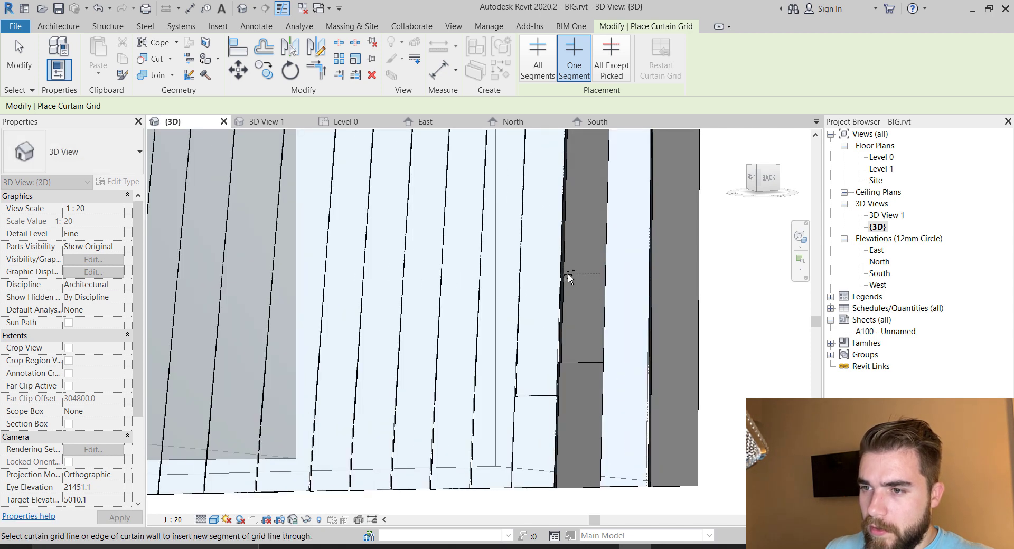
click(573, 274)
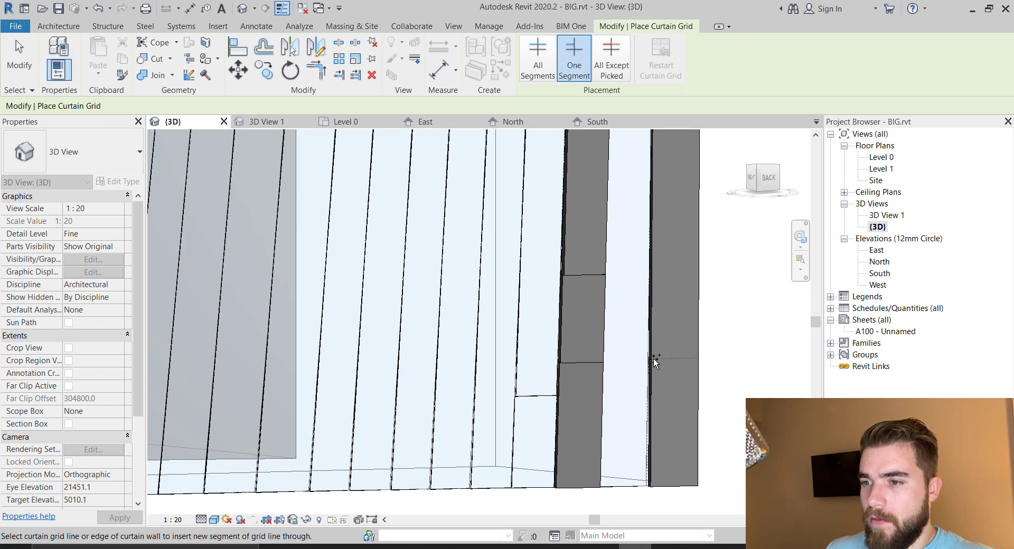
click(655, 361)
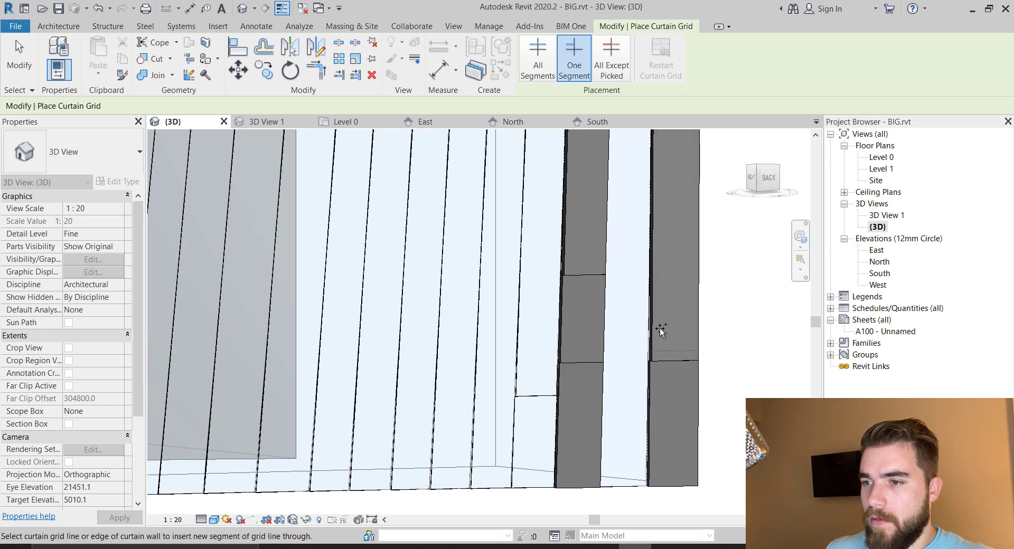
click(660, 275)
key(Escape)
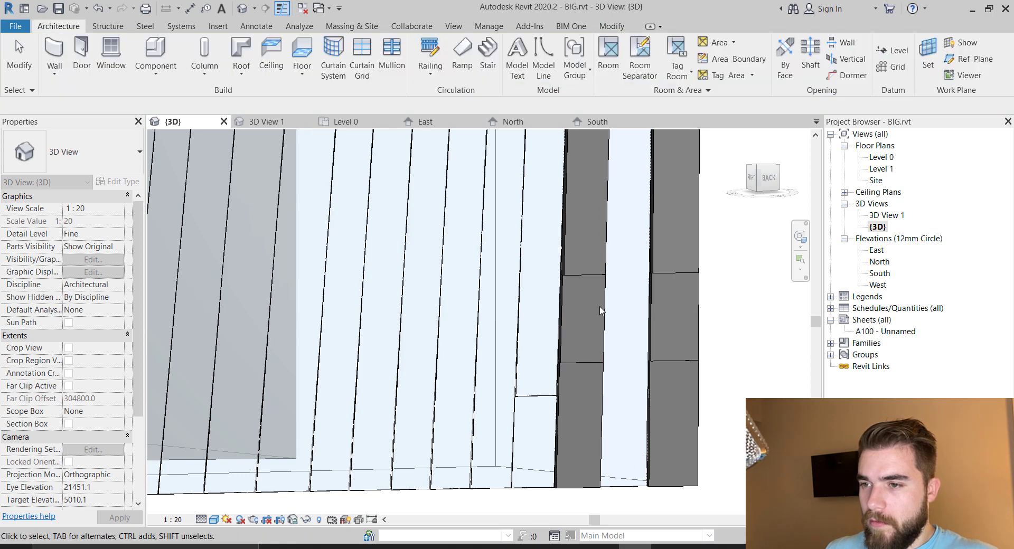
- Change the middle panels of the two divided solid strips to the Glazed type
click(594, 316)
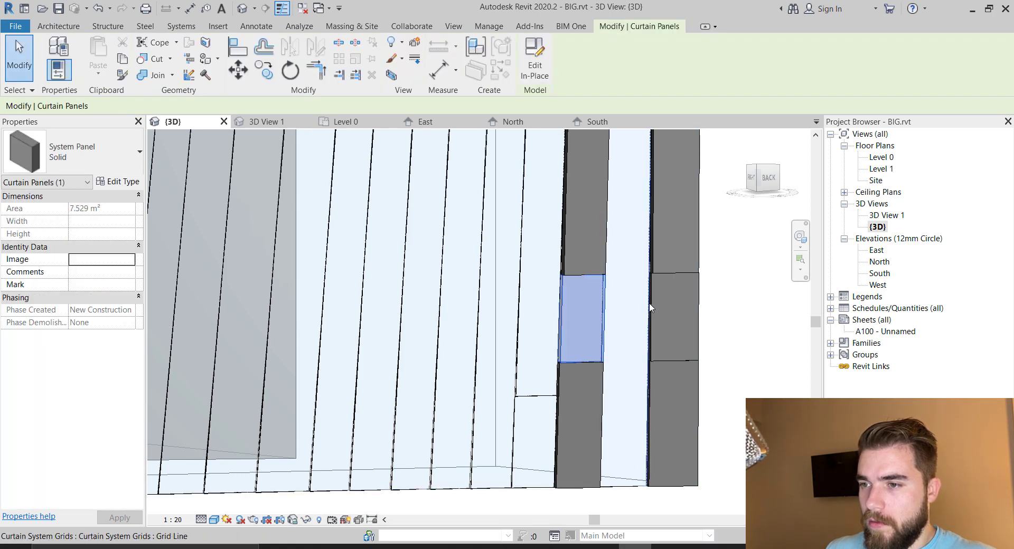
ctrl+click(669, 317)
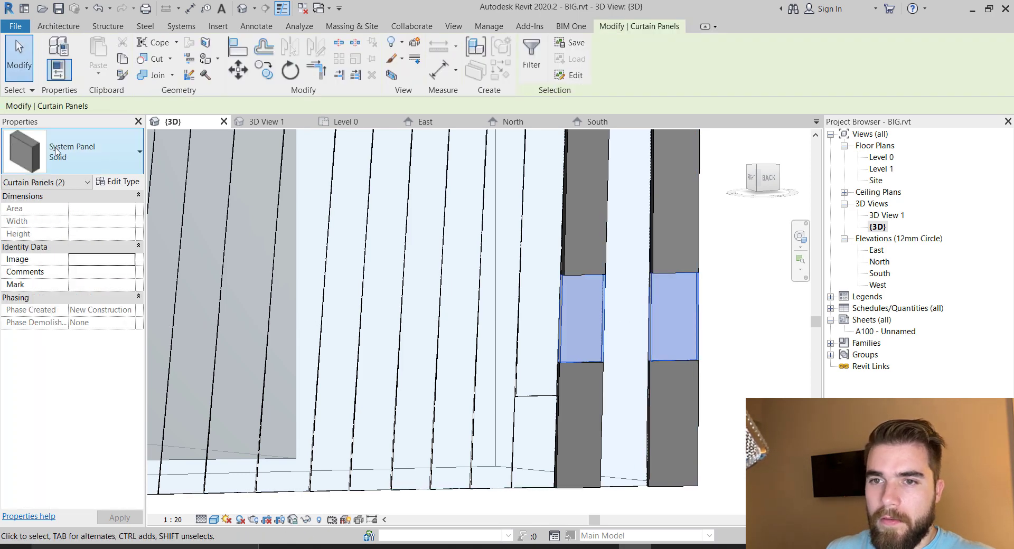
click(111, 163)
click(88, 226)
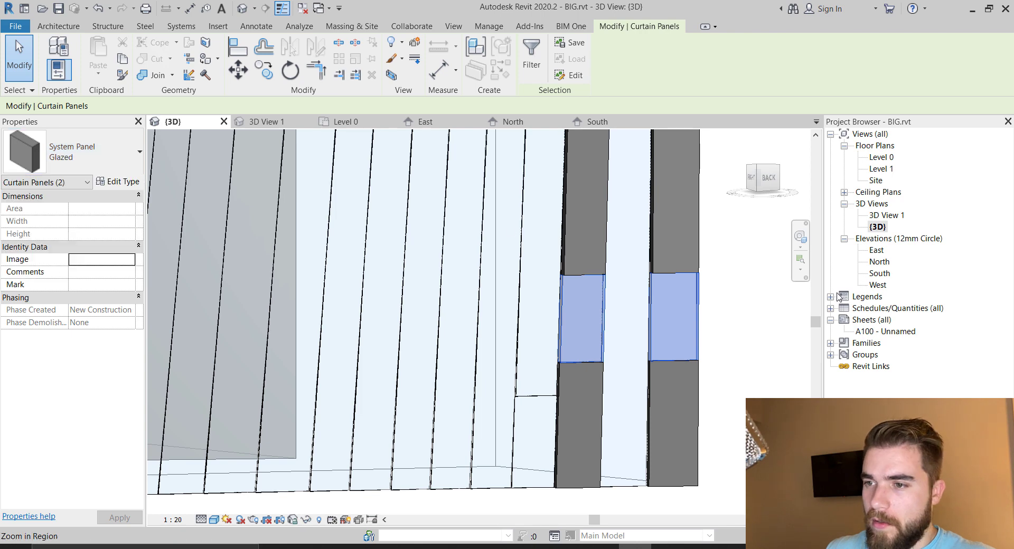
click(722, 329)
- Place two one-segment horizontal grid lines at staggered heights in each of the next three alternate glazed strips along the facade
scroll(520, 316, down, 2)
scroll(604, 333, up, 1)
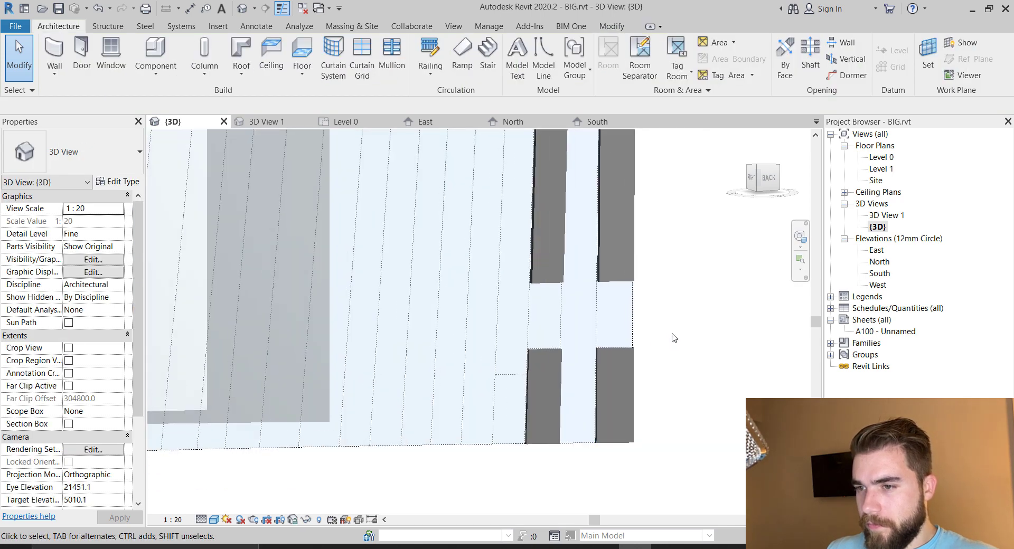
scroll(675, 345, up, 1)
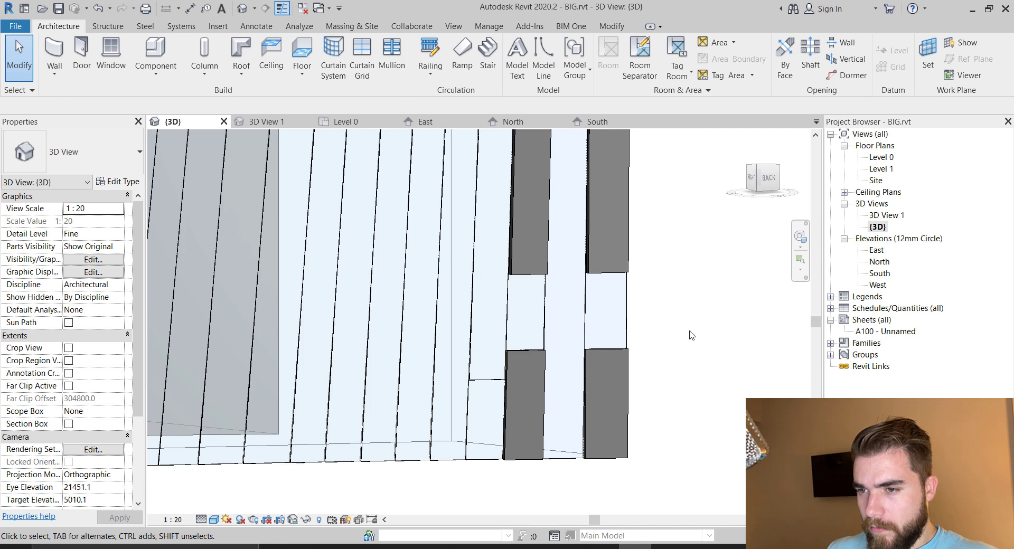
scroll(475, 343, up, 2)
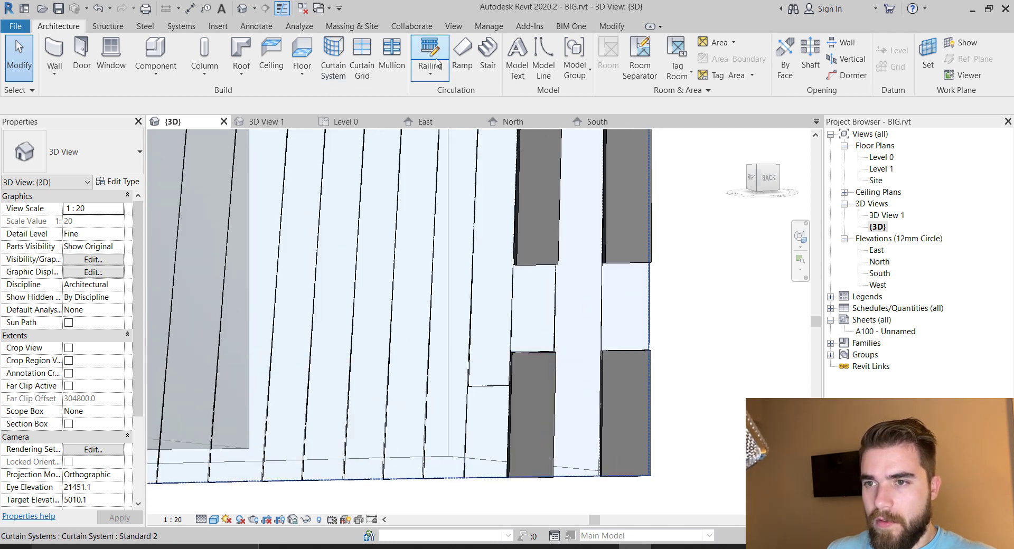
click(362, 58)
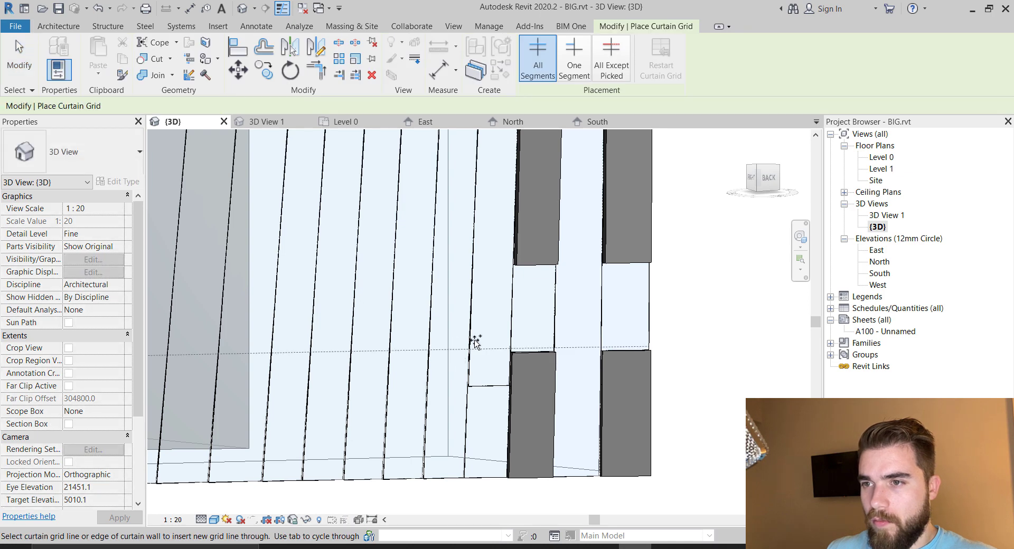
click(573, 58)
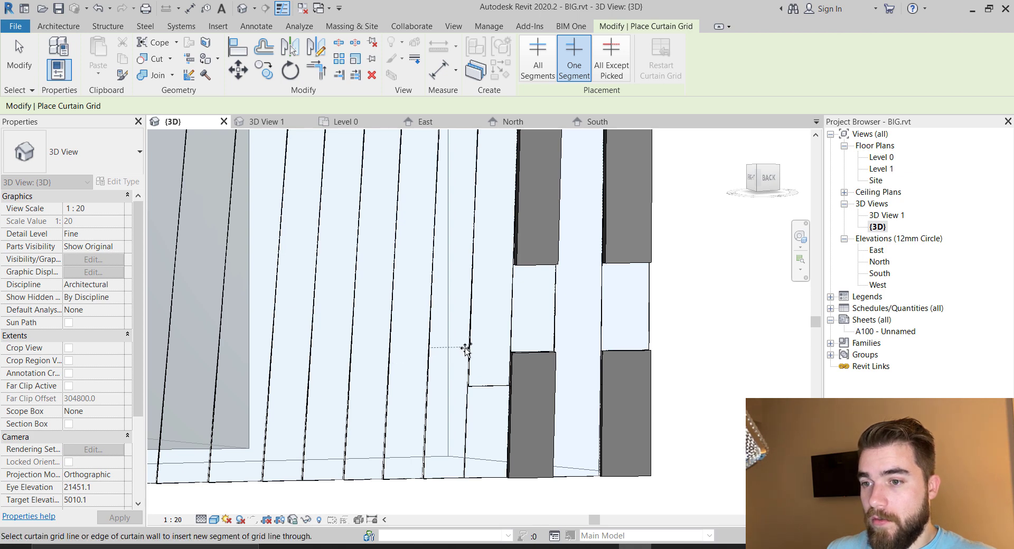
click(466, 351)
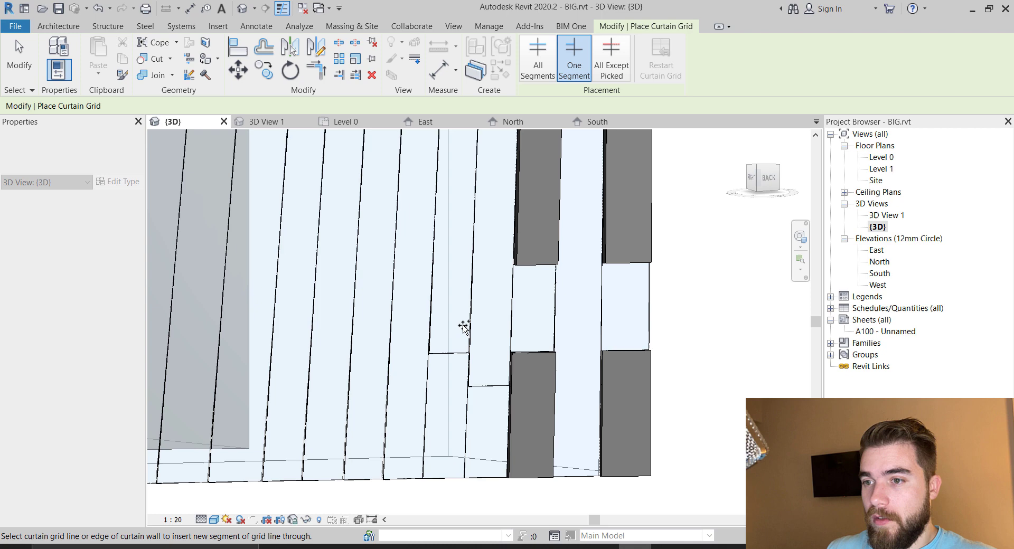
click(470, 267)
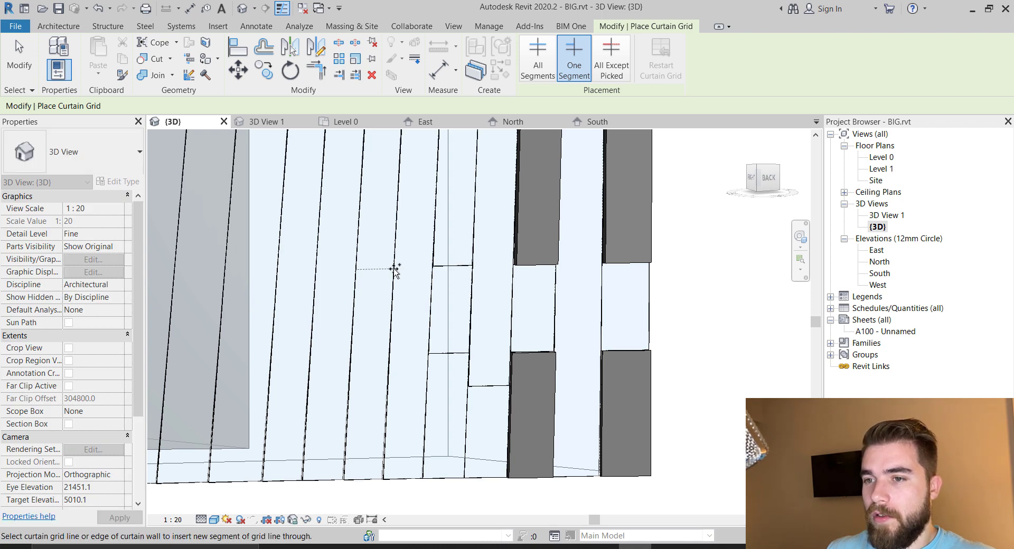
click(393, 269)
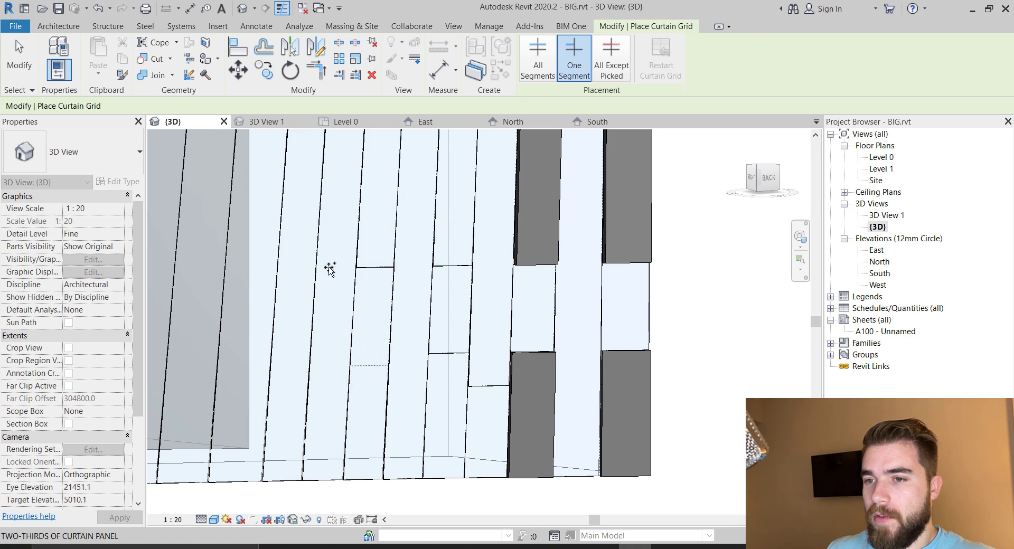
click(329, 268)
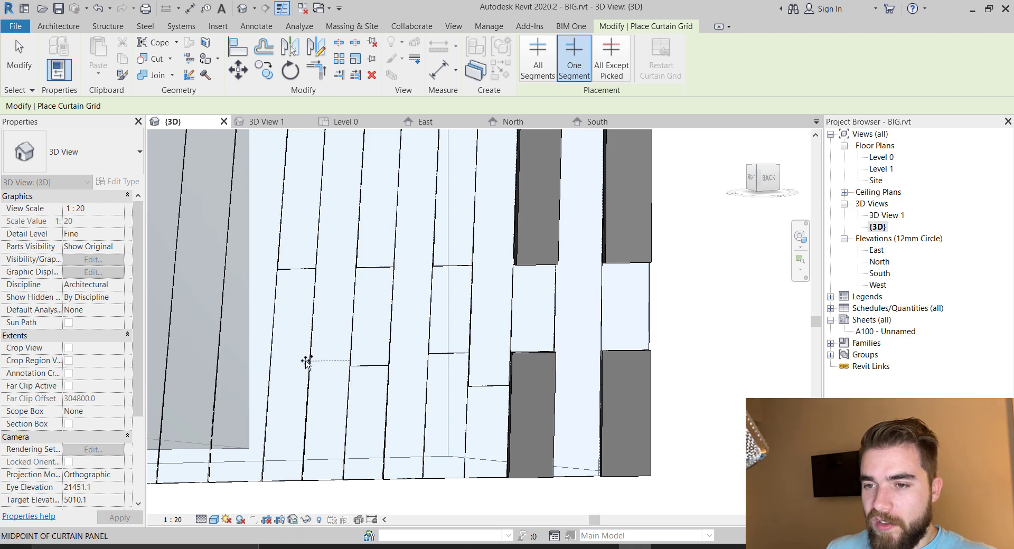
click(306, 356)
key(Escape)
key(Escape)
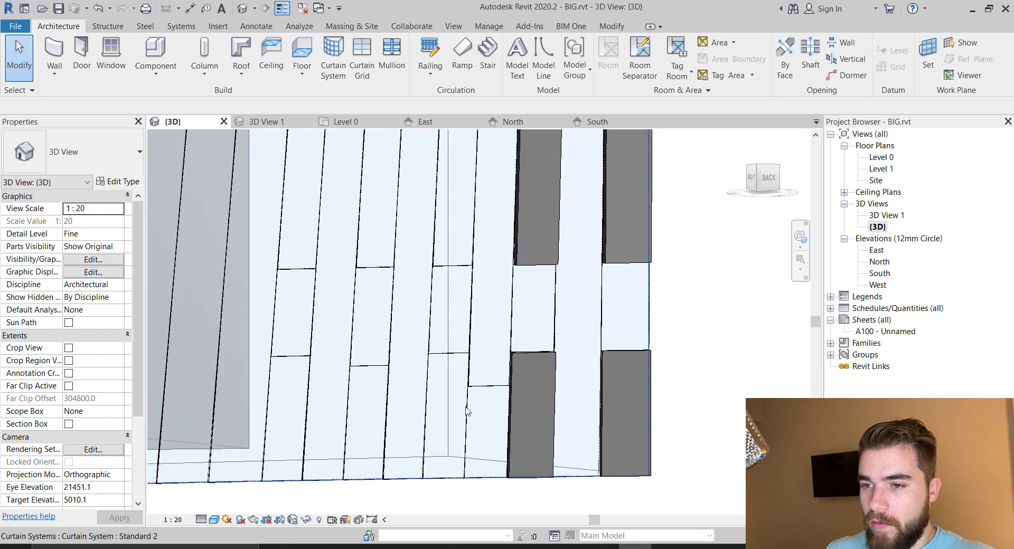
- Change the bottom panels of the three newly divided glazed strips to the Solid type
click(408, 370)
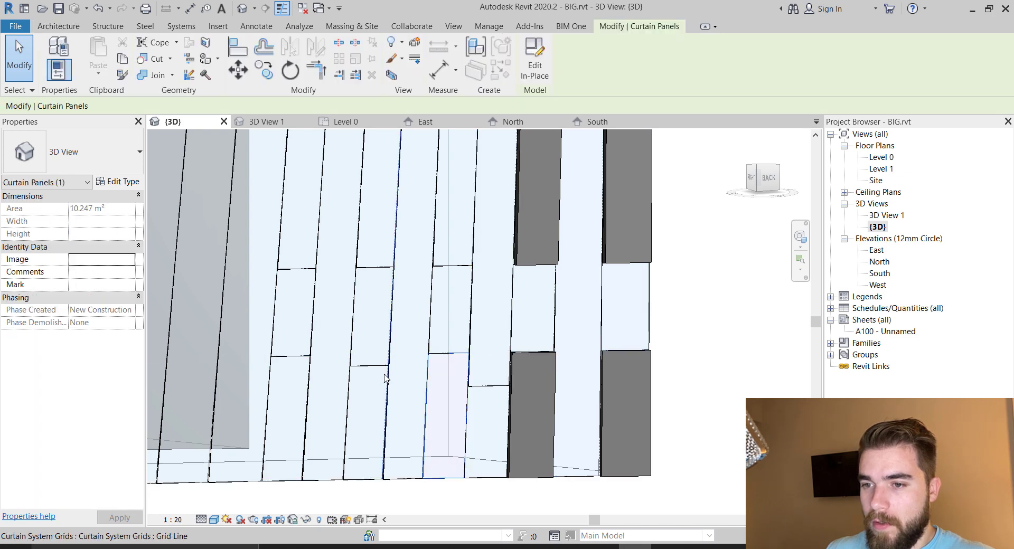
click(383, 368)
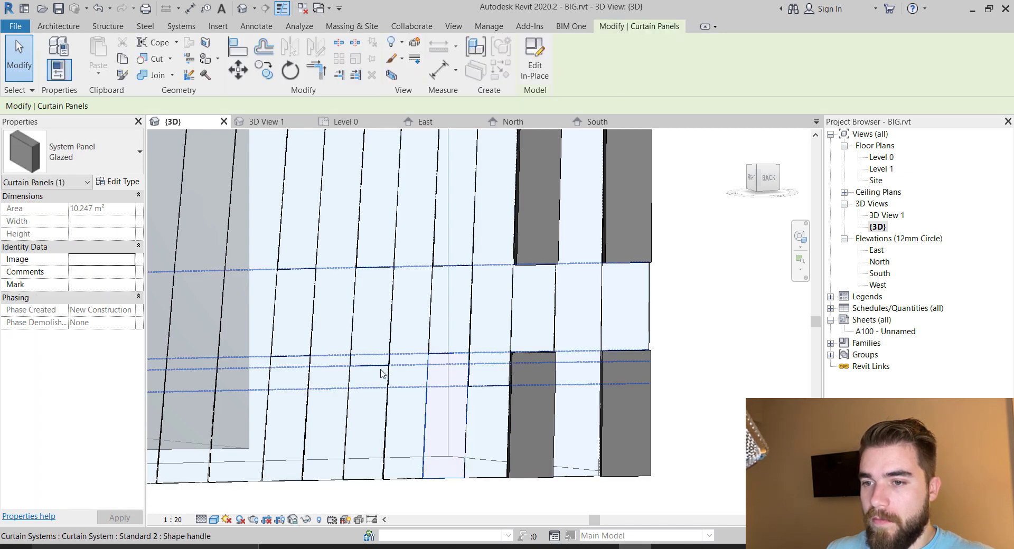
click(382, 372)
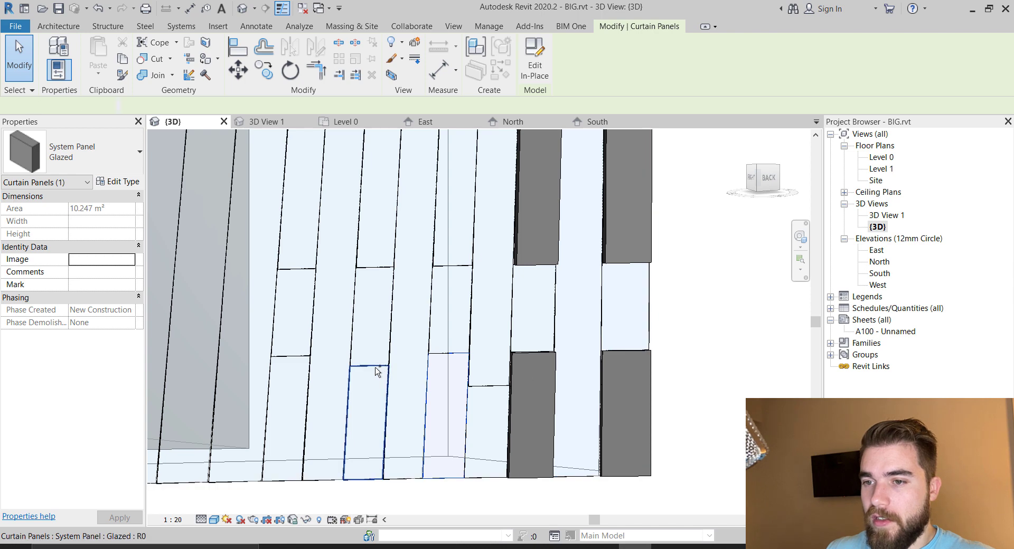
ctrl+click(377, 371)
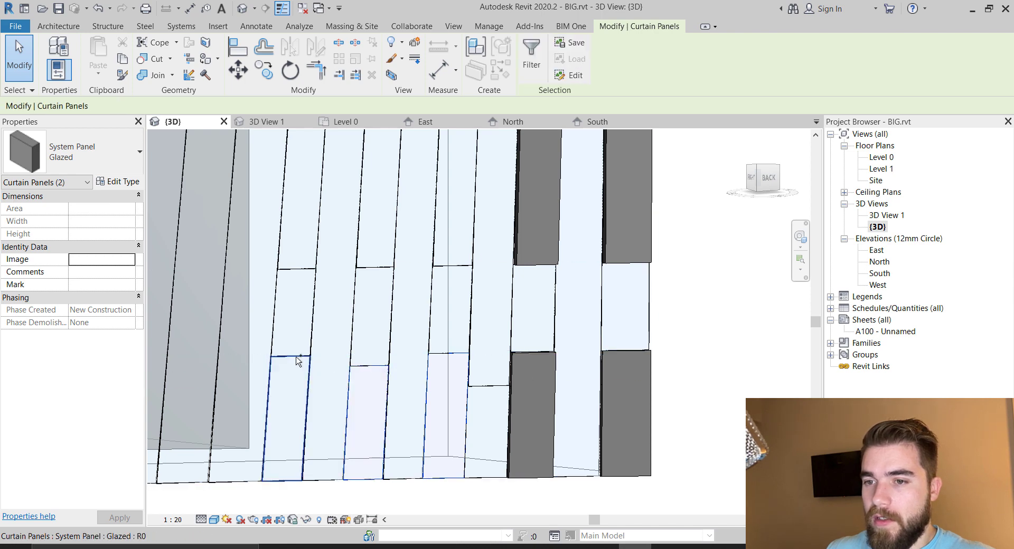
click(80, 155)
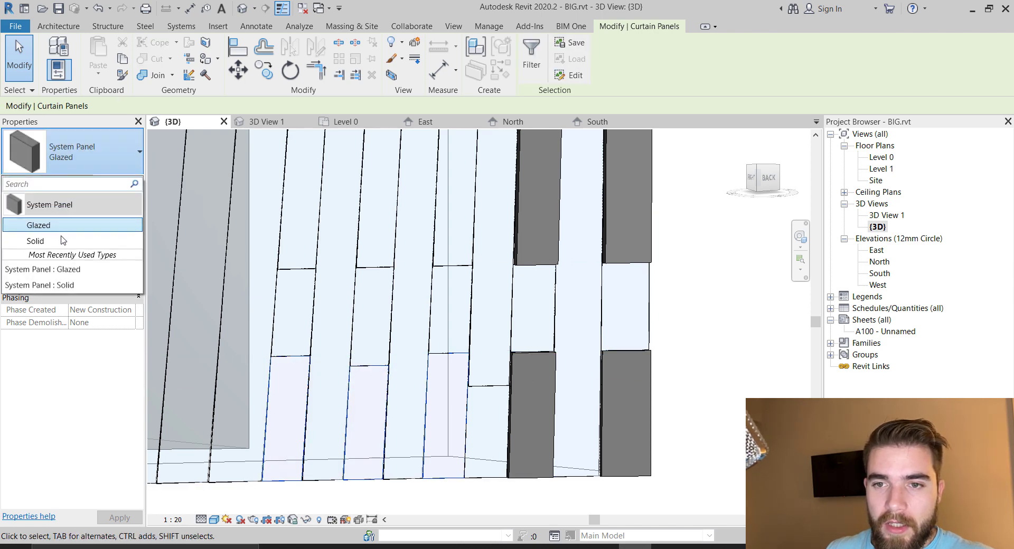
click(62, 241)
key(Escape)
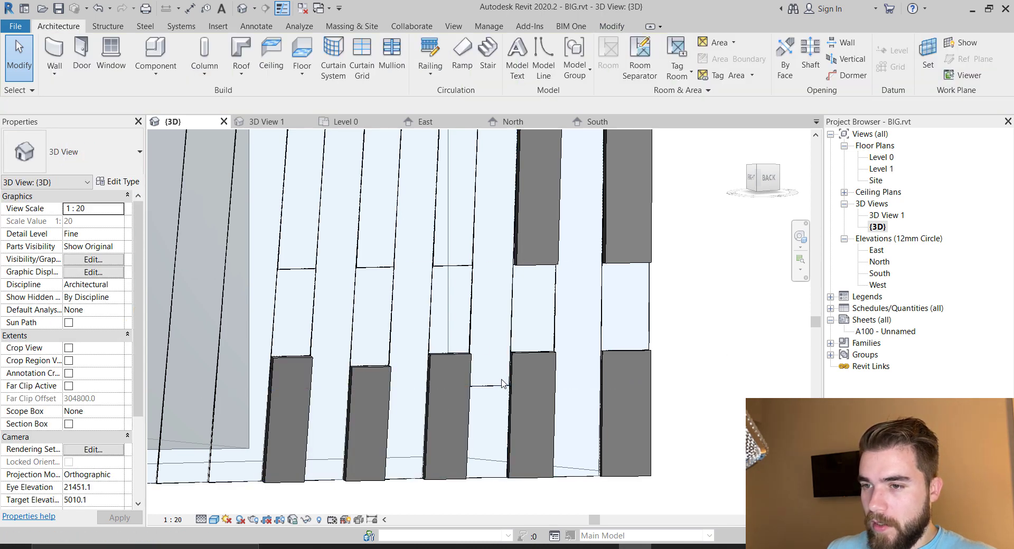
- Examine the pattern of solid and glazed panels at the facade's far end, up close and as a whole
click(512, 343)
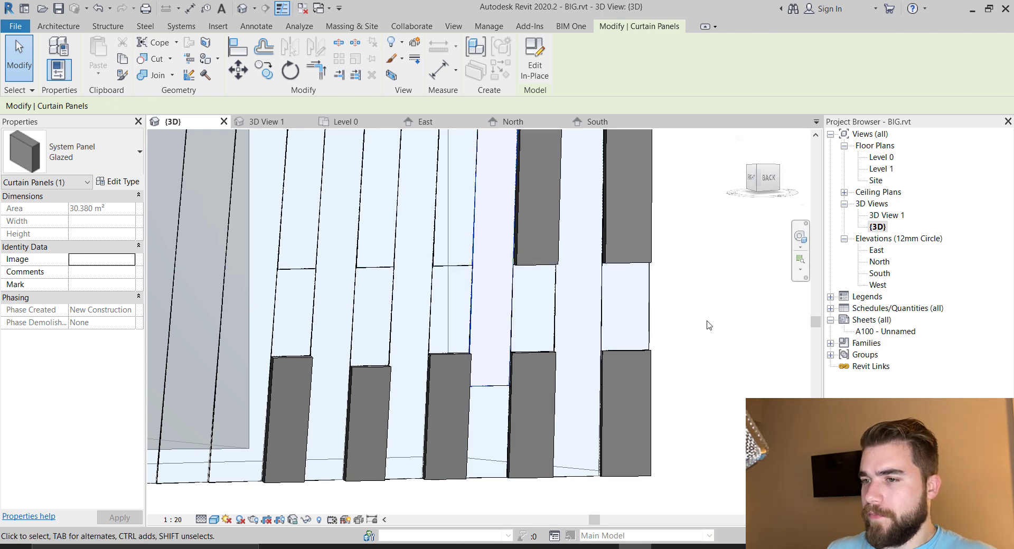
click(707, 243)
scroll(707, 243, down, 3)
scroll(702, 243, up, 3)
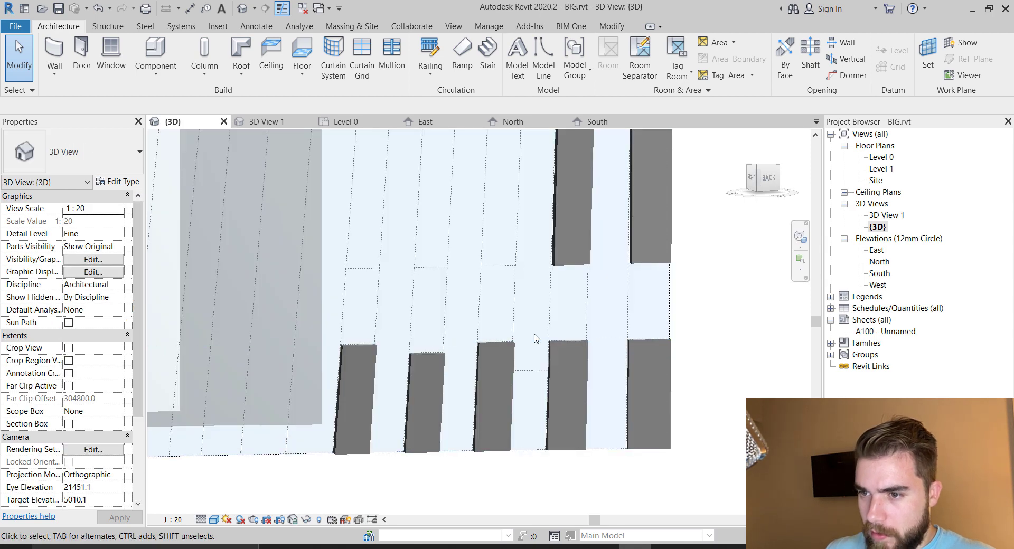
scroll(534, 292, up, 3)
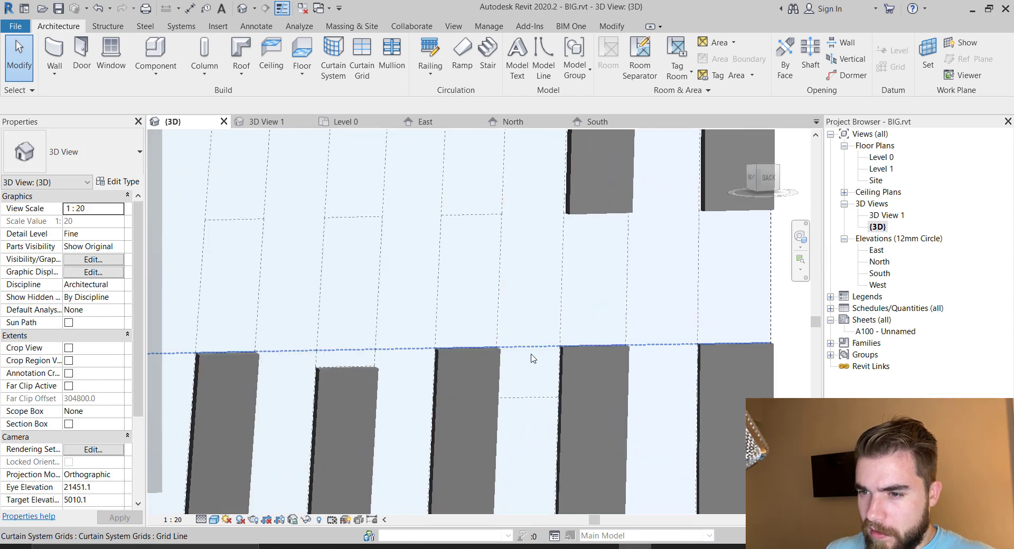
click(480, 350)
scroll(511, 312, down, 3)
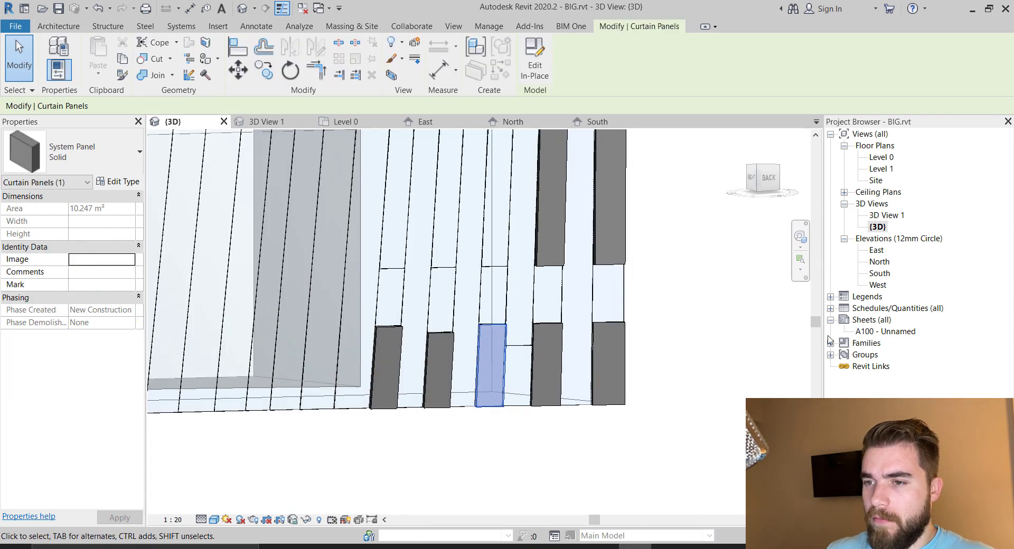
click(678, 367)
scroll(677, 366, down, 4)
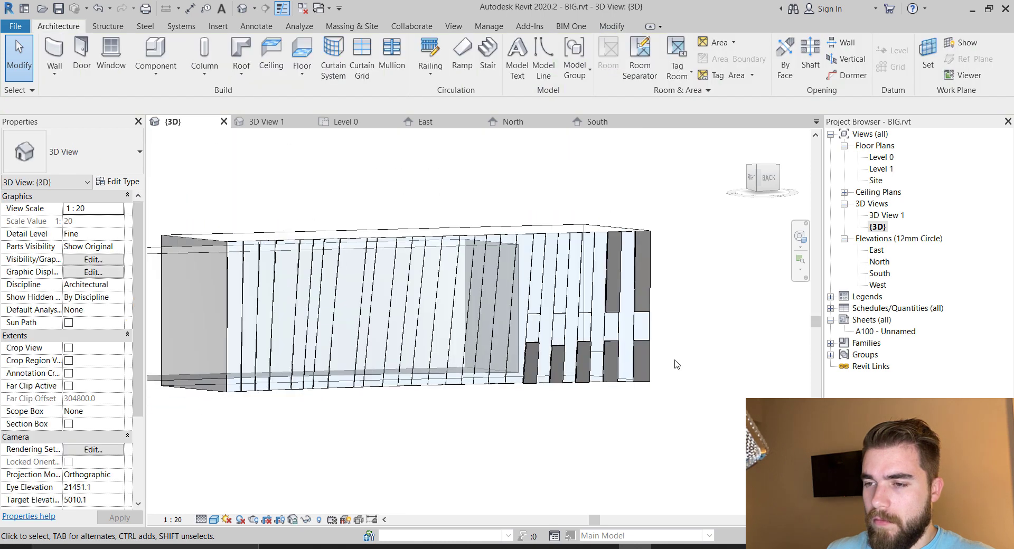
scroll(642, 343, up, 5)
click(568, 335)
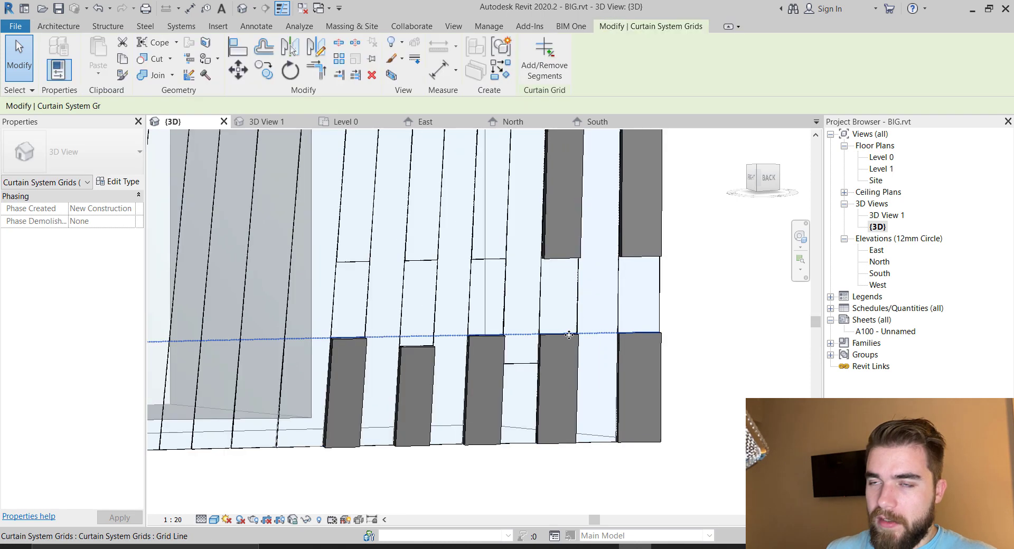
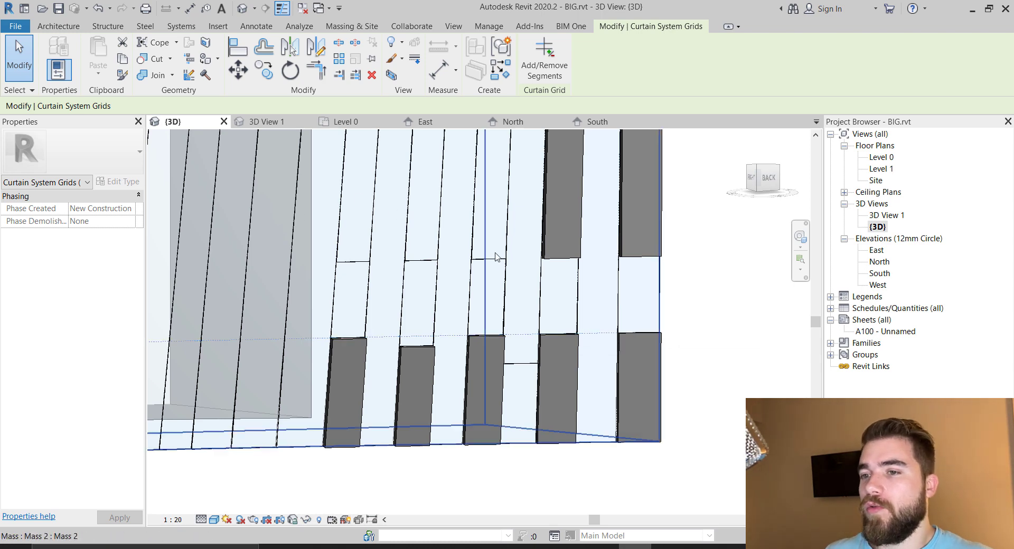
scroll(624, 275, down, 2)
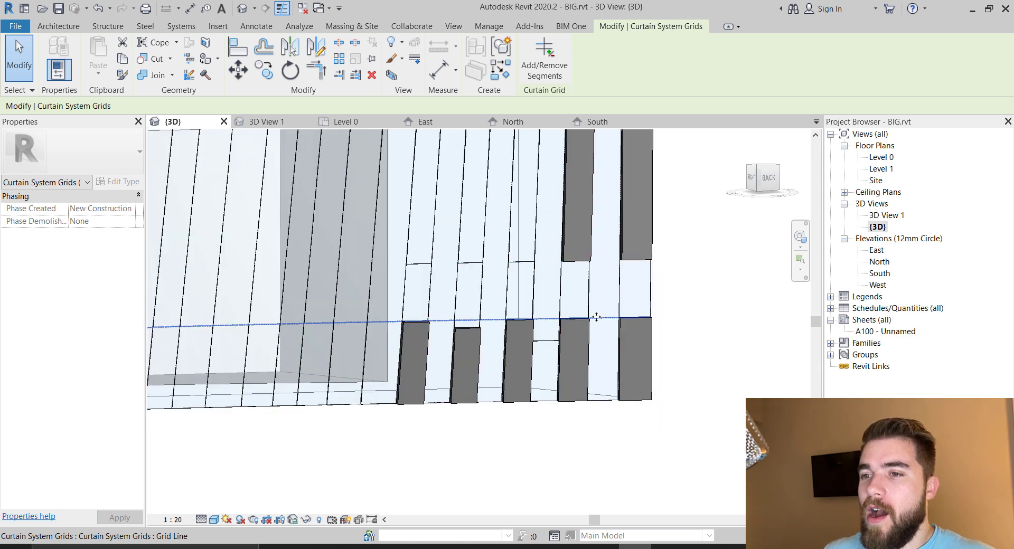
scroll(624, 274, down, 2)
click(544, 66)
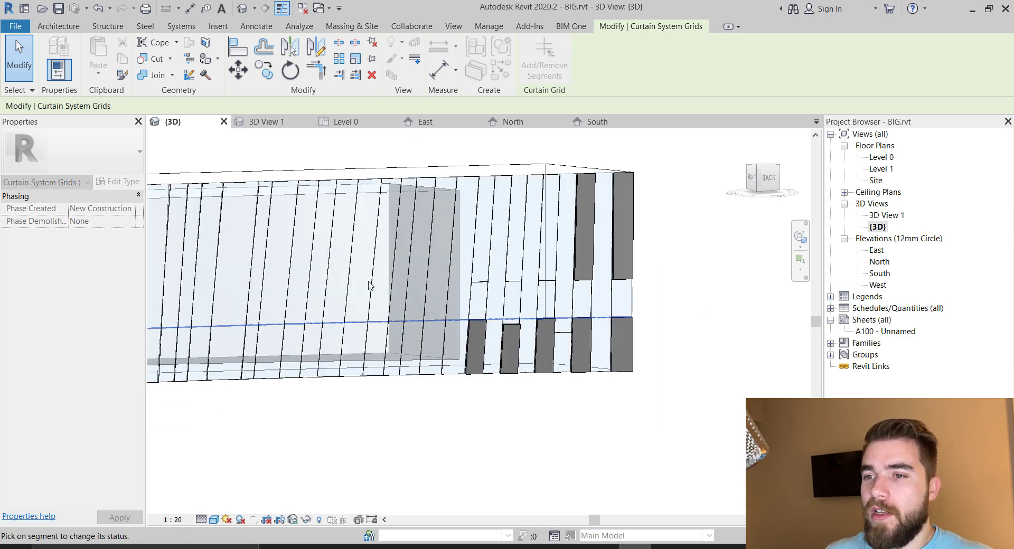
scroll(676, 324, down, 5)
scroll(764, 331, up, 4)
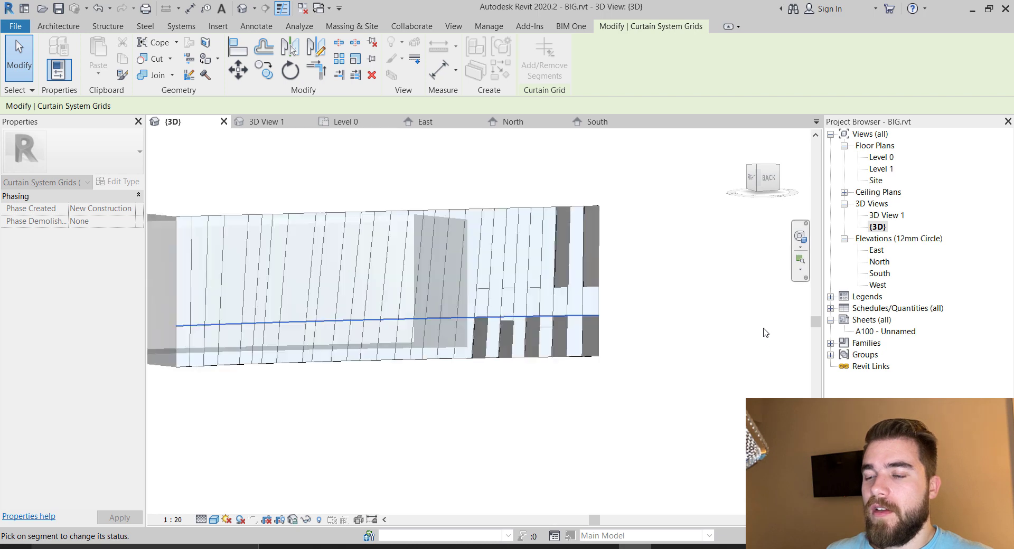
scroll(555, 216, up, 3)
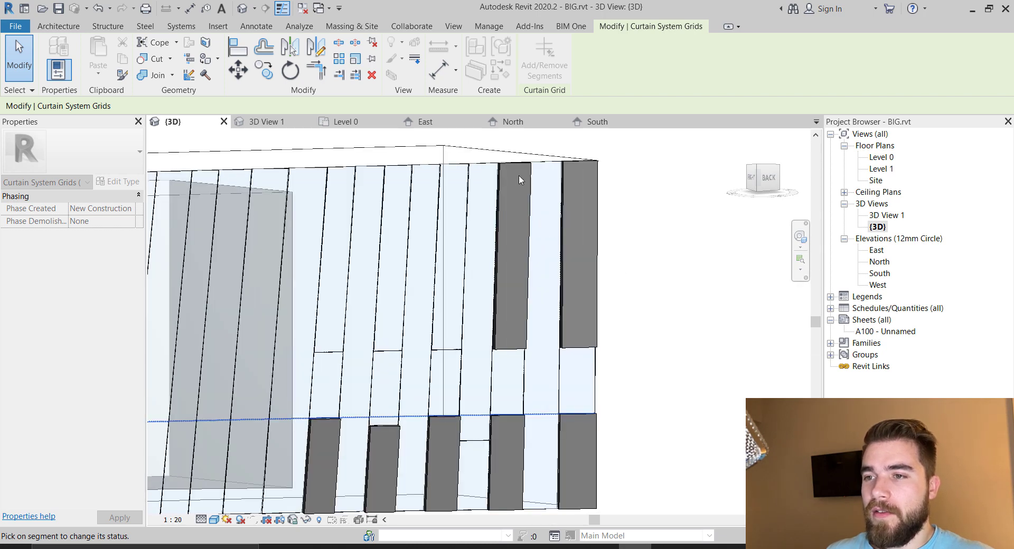
key(Escape)
key(Escape)
- Examine the lower solid panels and the curtain system at the facade's far end from several angles, up close and as a whole
scroll(471, 448, down, 3)
scroll(470, 439, up, 3)
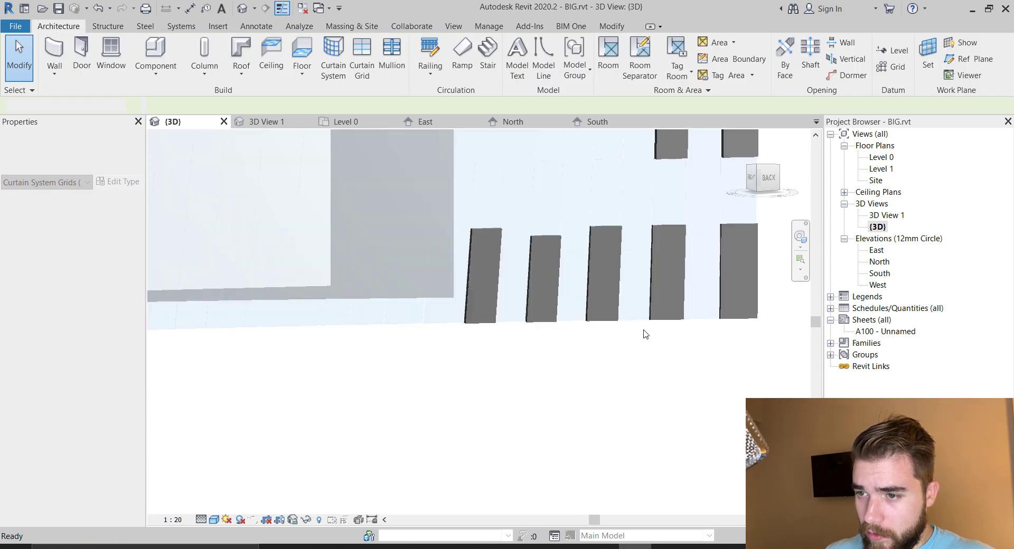
scroll(644, 334, up, 2)
scroll(421, 473, down, 2)
shift+middle_drag(568, 411, 523, 504)
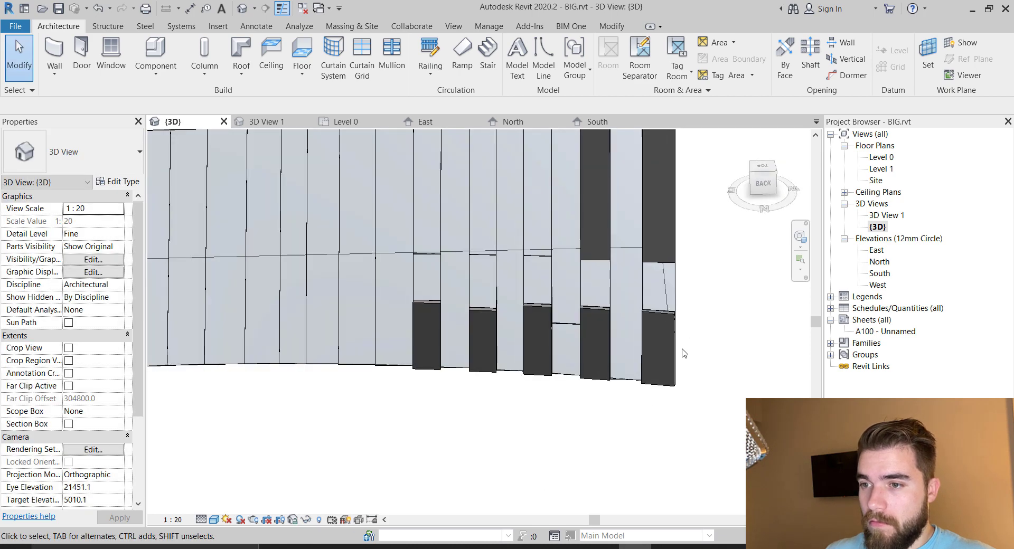
scroll(676, 326, up, 3)
click(643, 295)
key(Tab)
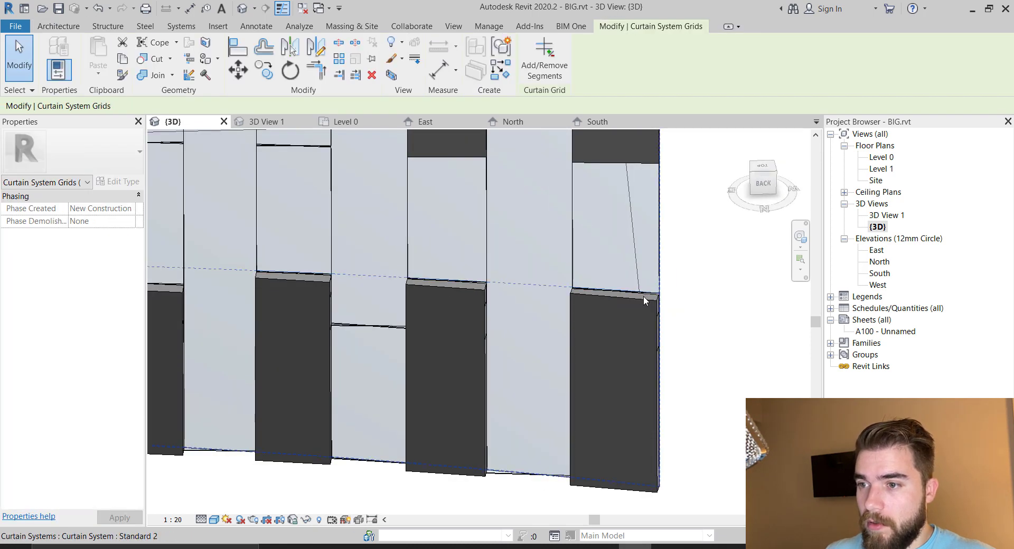
click(643, 295)
scroll(643, 295, up, 3)
shift+middle_drag(643, 295, 580, 293)
scroll(579, 293, down, 6)
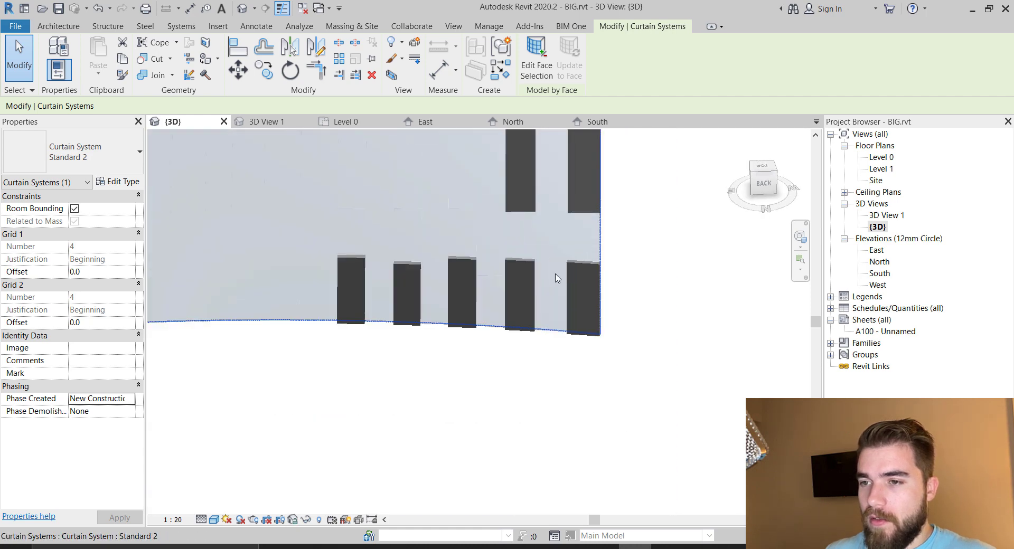
scroll(660, 243, down, 4)
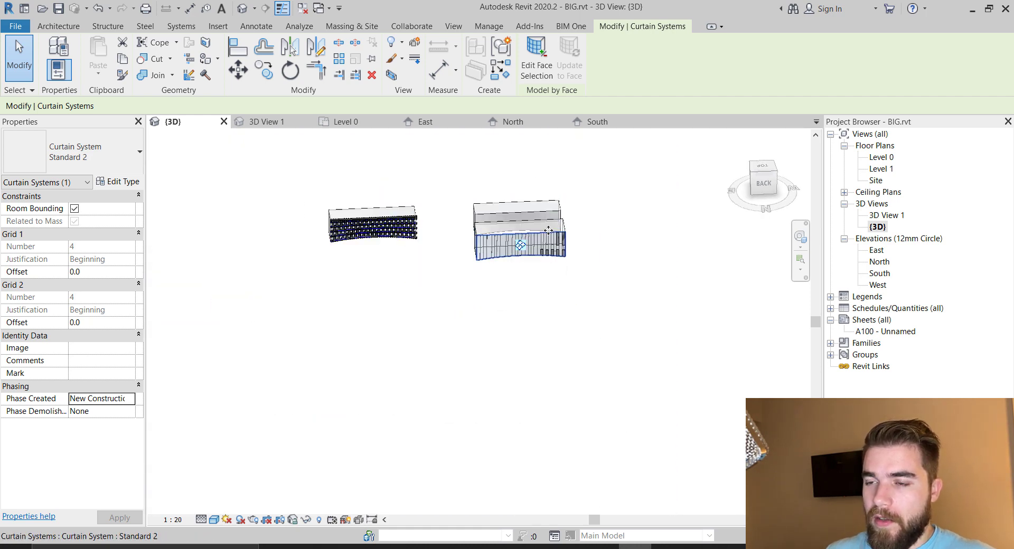
- Copy the mass behind the panelled facade, without its curtain system, into the empty space beside the existing models
scroll(670, 234, up, 3)
shift+middle_drag(670, 234, 591, 222)
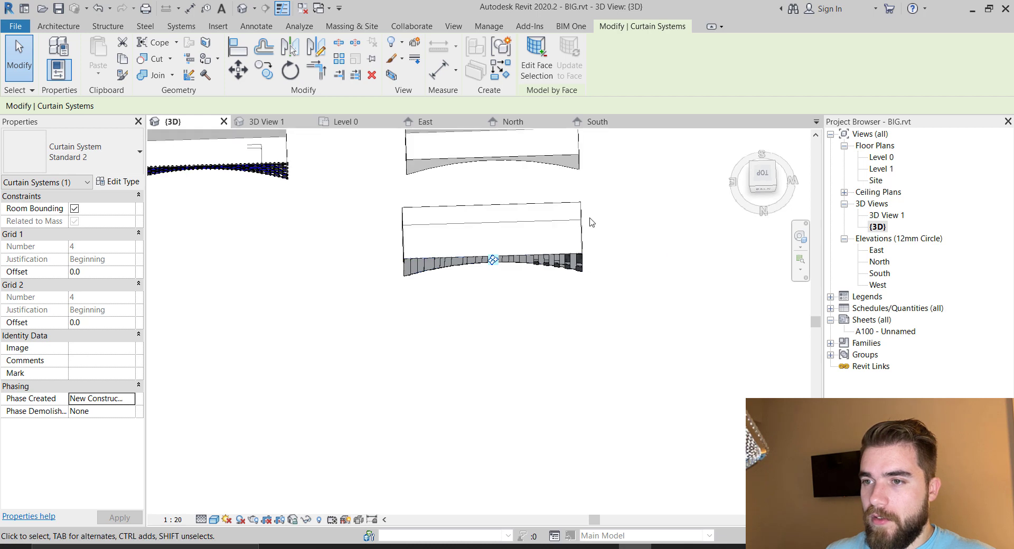
click(583, 214)
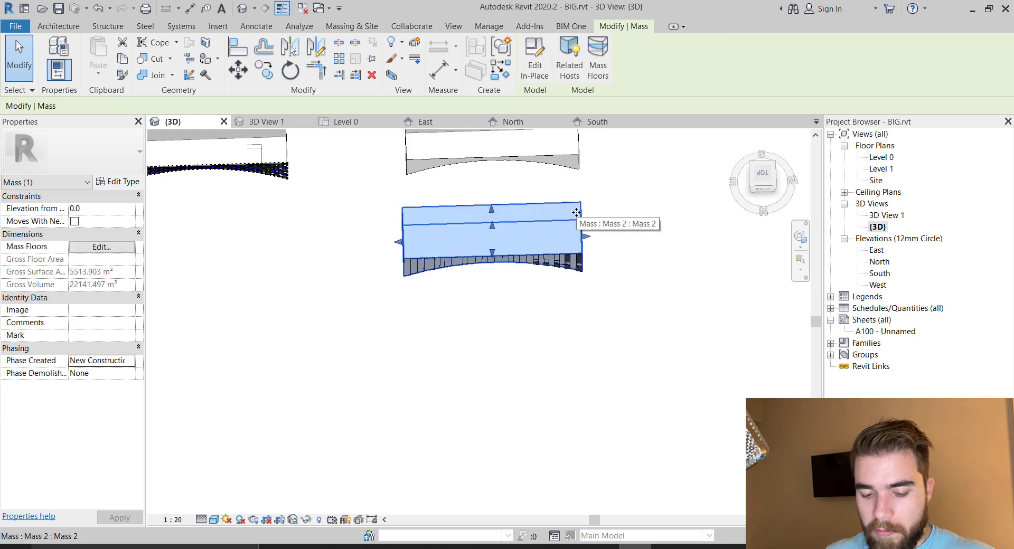
key(c)
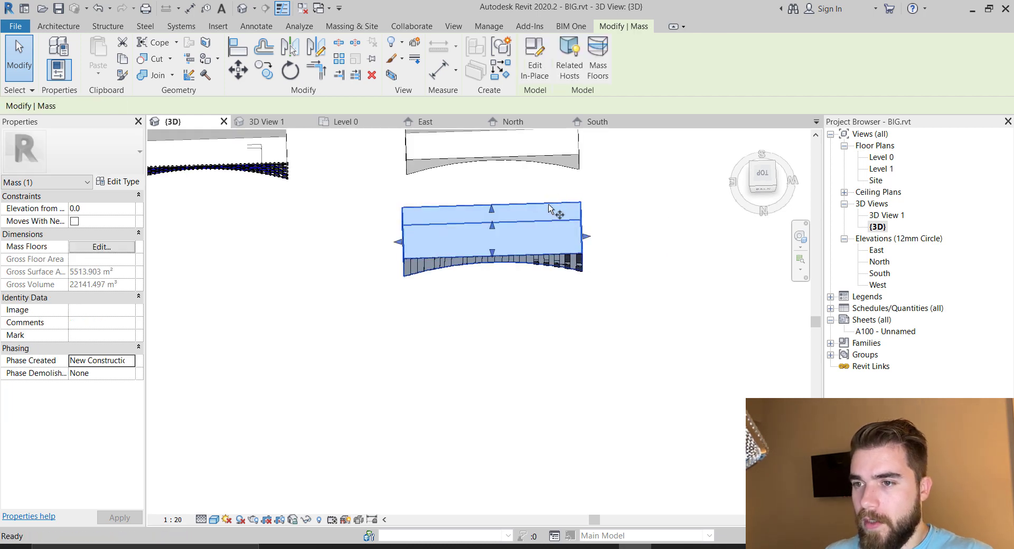
key(o)
click(560, 240)
scroll(320, 299, down, 3)
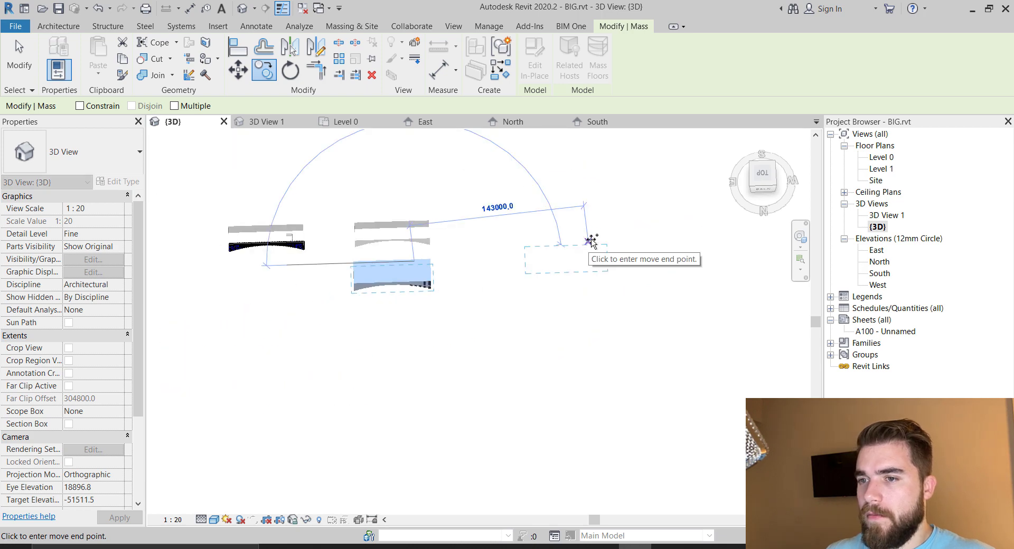
click(557, 261)
key(Escape)
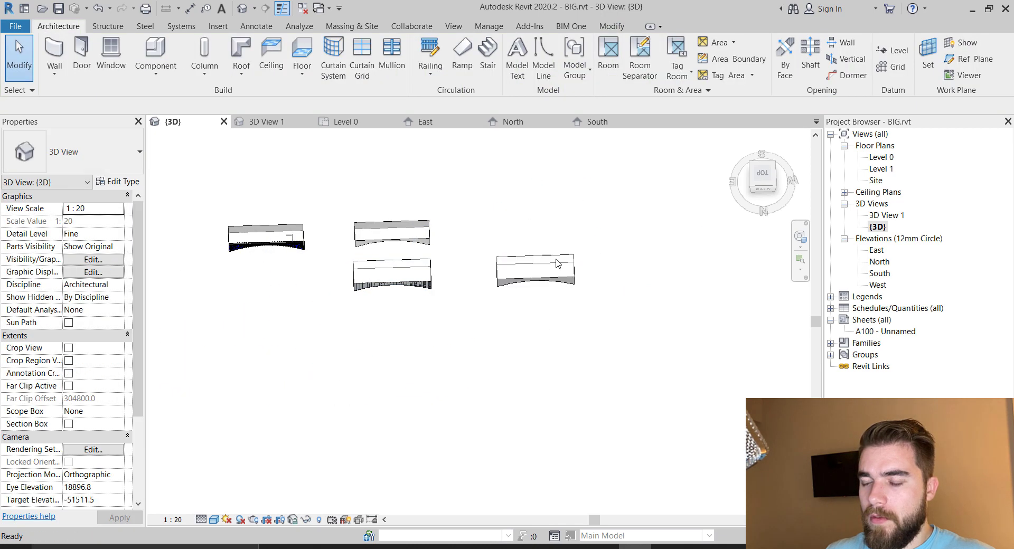
- Open the copied mass for in-place editing
scroll(557, 261, up, 3)
click(522, 285)
shift+middle_drag(549, 391, 570, 132)
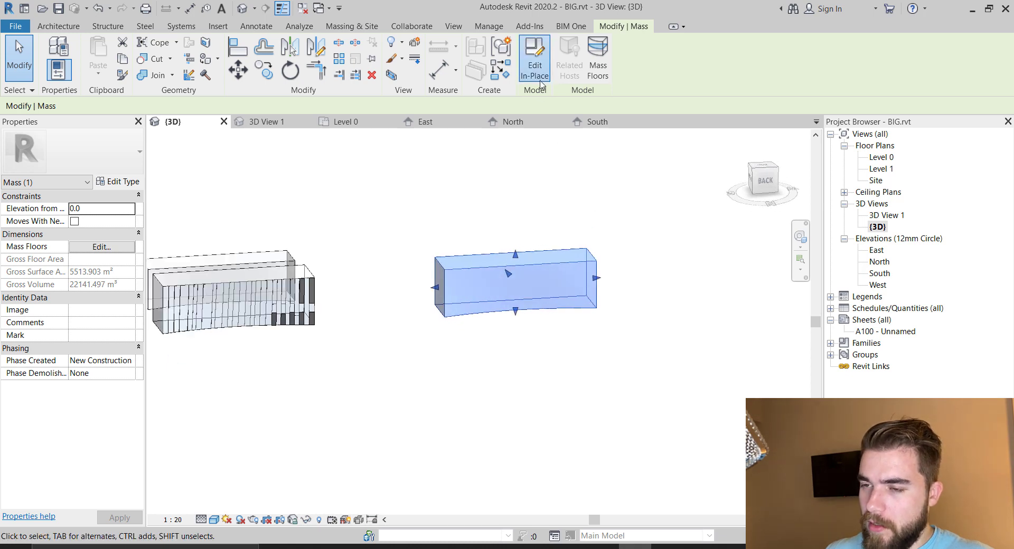
click(560, 272)
click(491, 457)
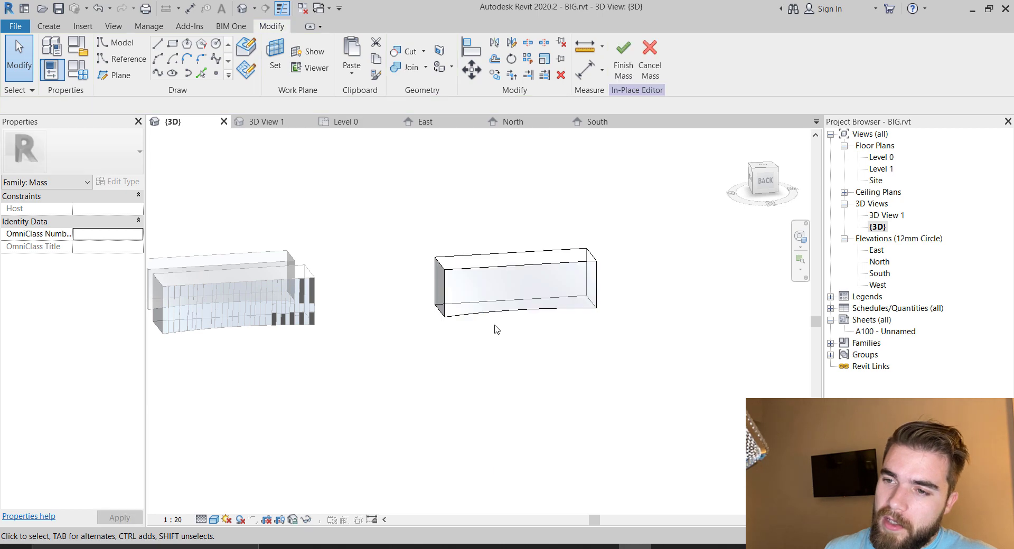
- Divide the curved front surface of the mass with a UV grid
key(Tab)
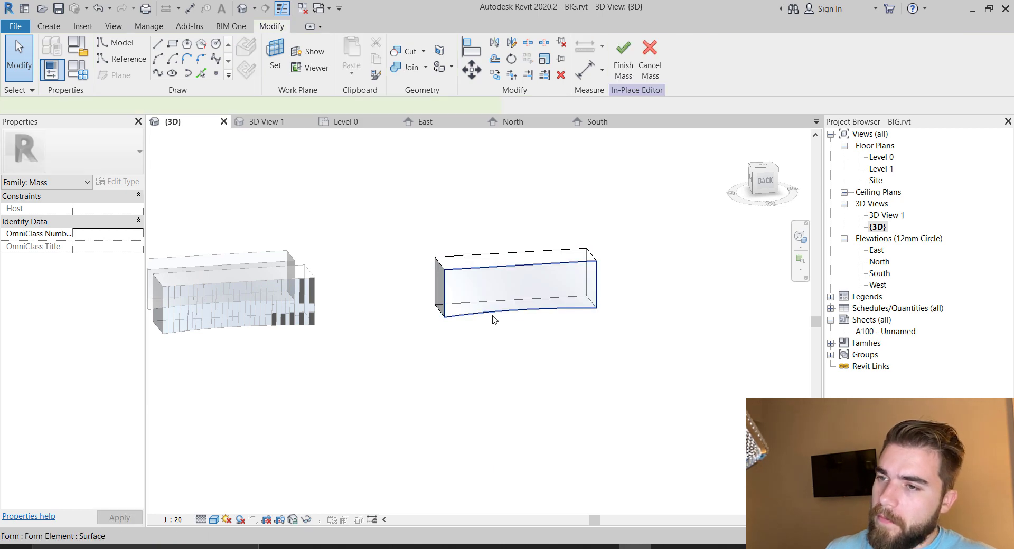
click(493, 319)
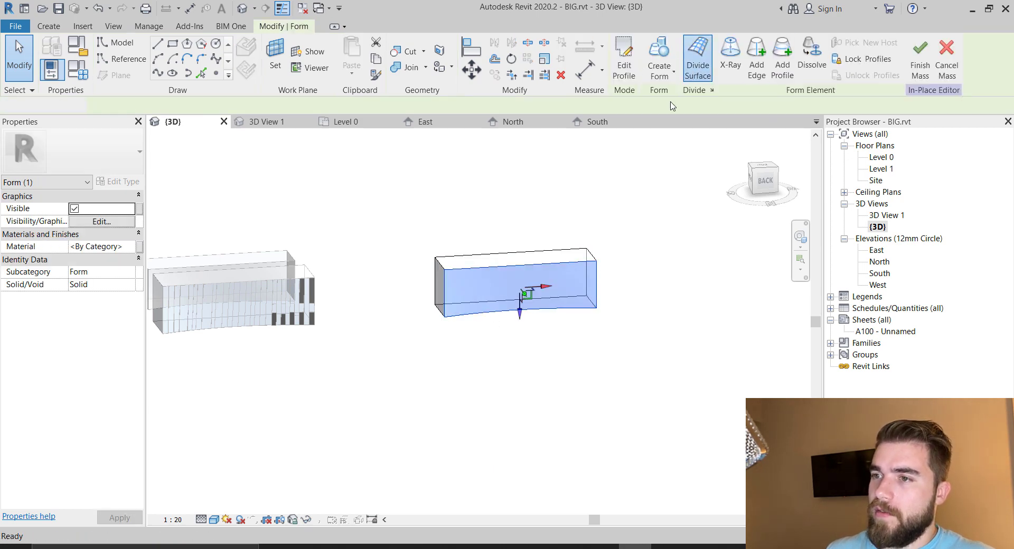
click(697, 58)
scroll(522, 357, up, 2)
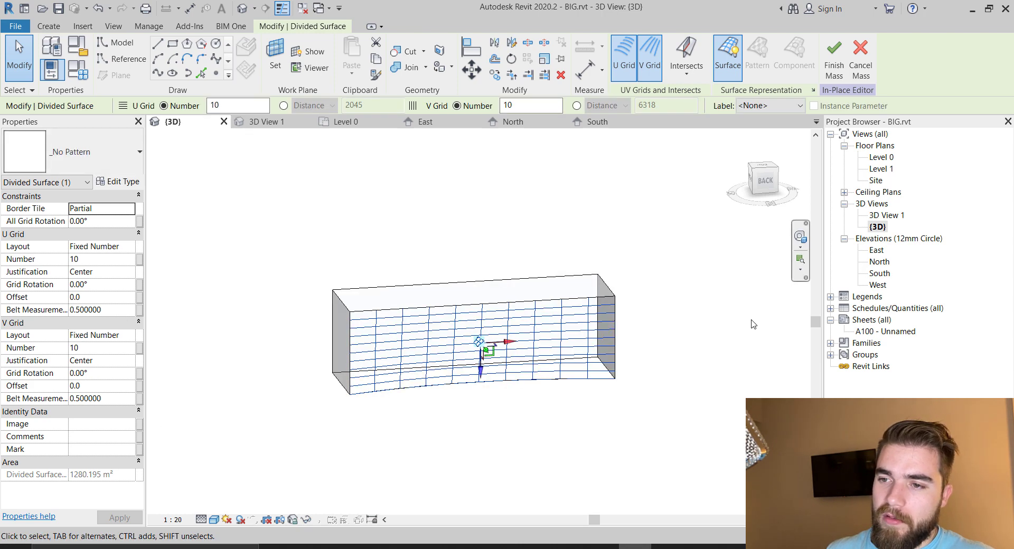
scroll(753, 325, down, 2)
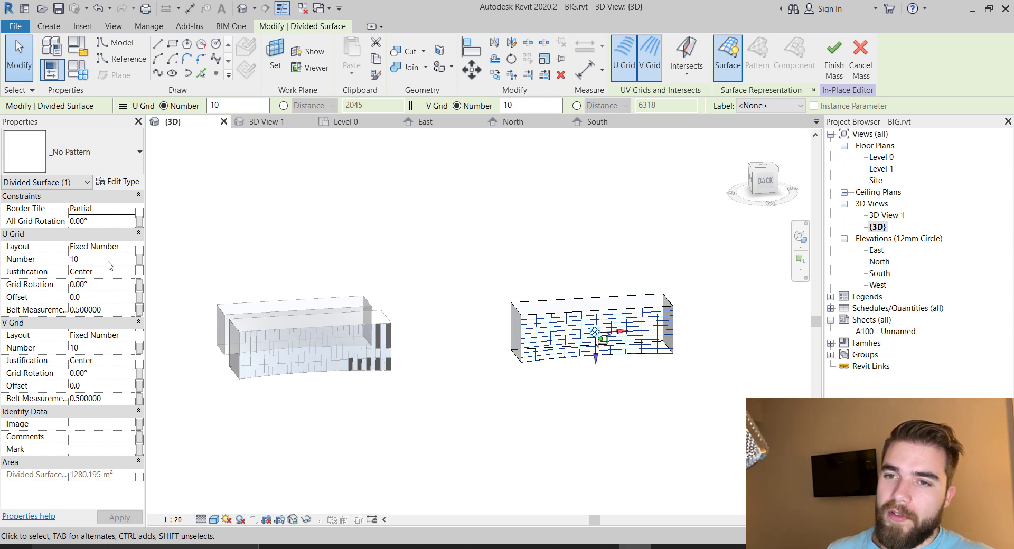
click(126, 183)
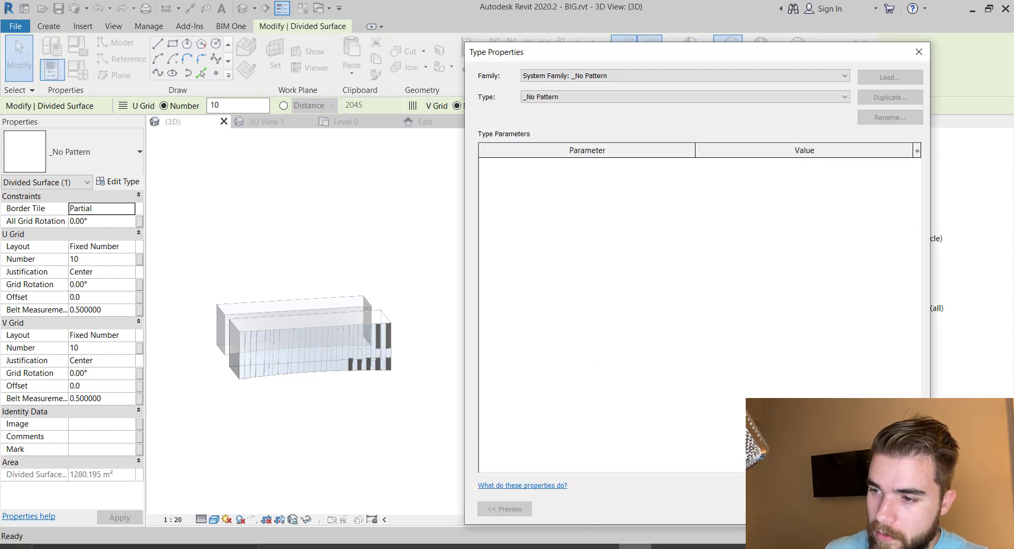
click(836, 509)
- Set both grids of the divided surface to a Fixed Distance layout, with 4000 for the U grid and 1500 for the V grid
scroll(706, 297, up, 3)
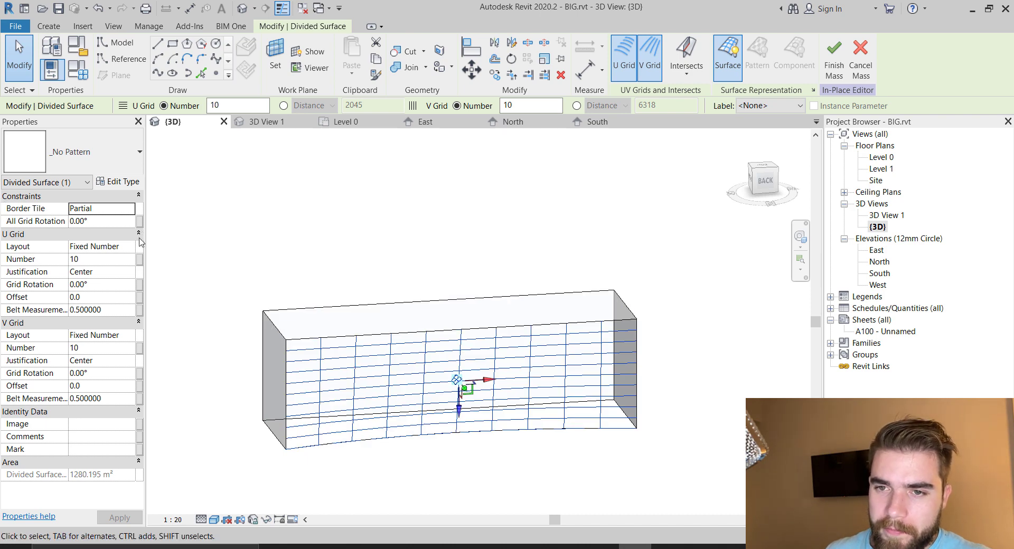
click(129, 251)
click(129, 250)
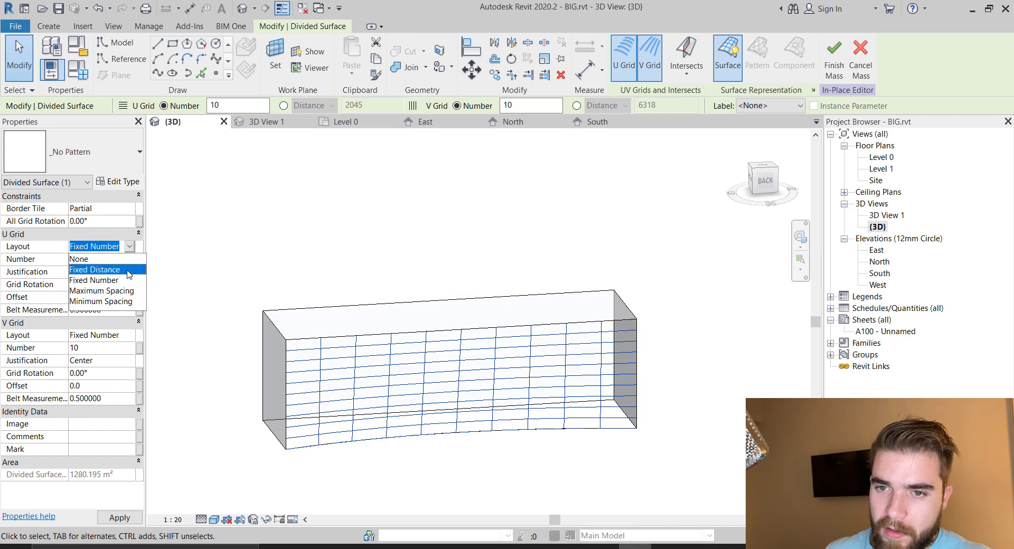
click(129, 273)
click(129, 271)
click(129, 271)
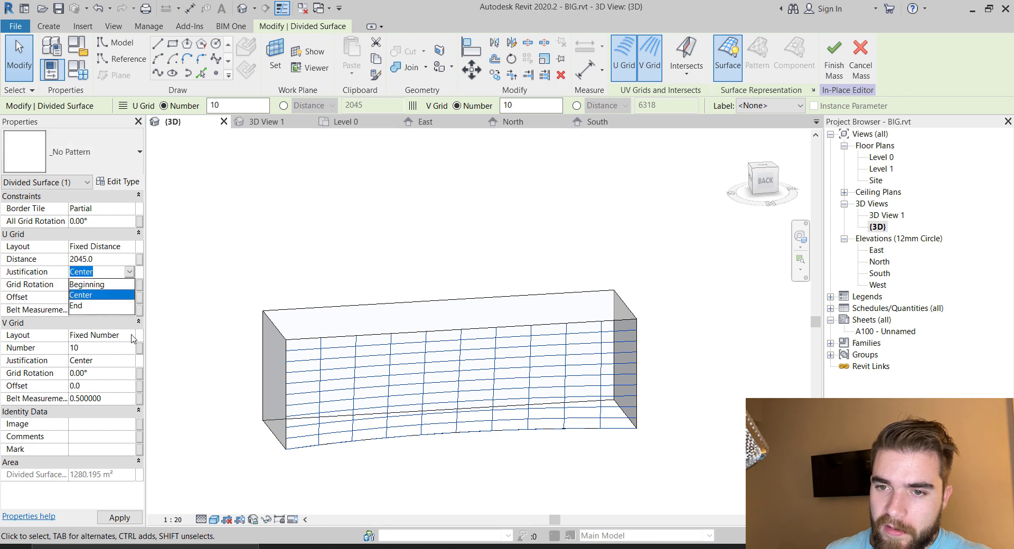
click(132, 339)
click(128, 335)
click(129, 350)
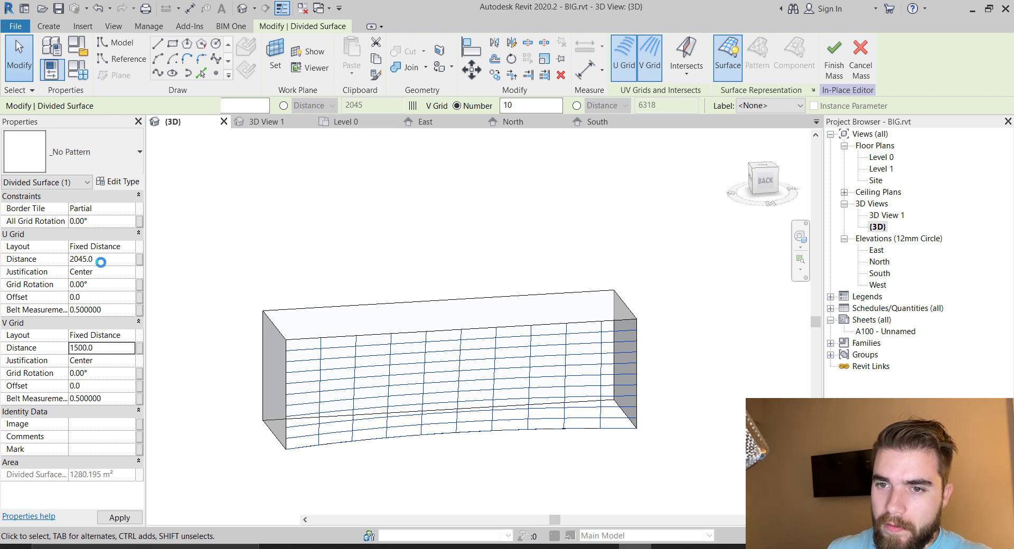
text(4000)
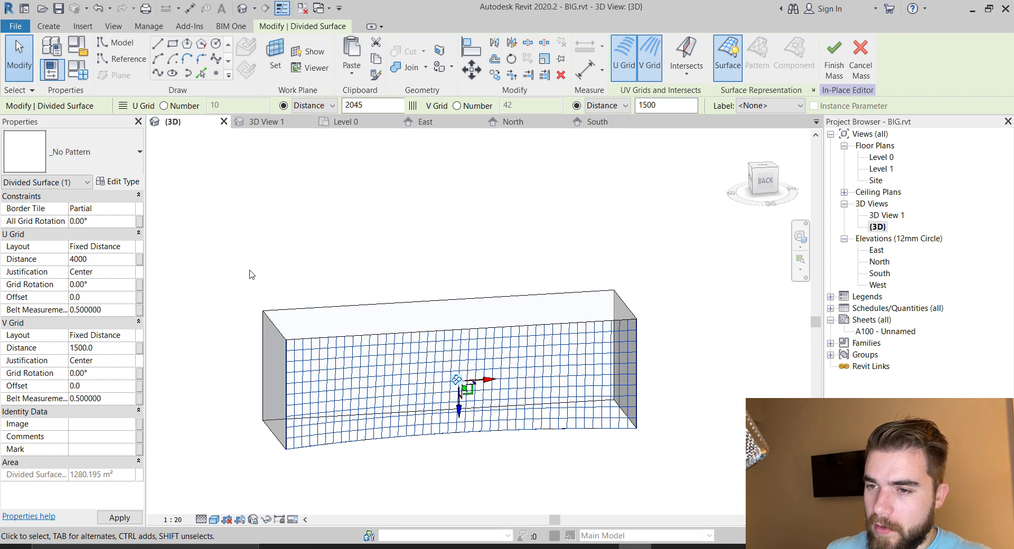
key(Return)
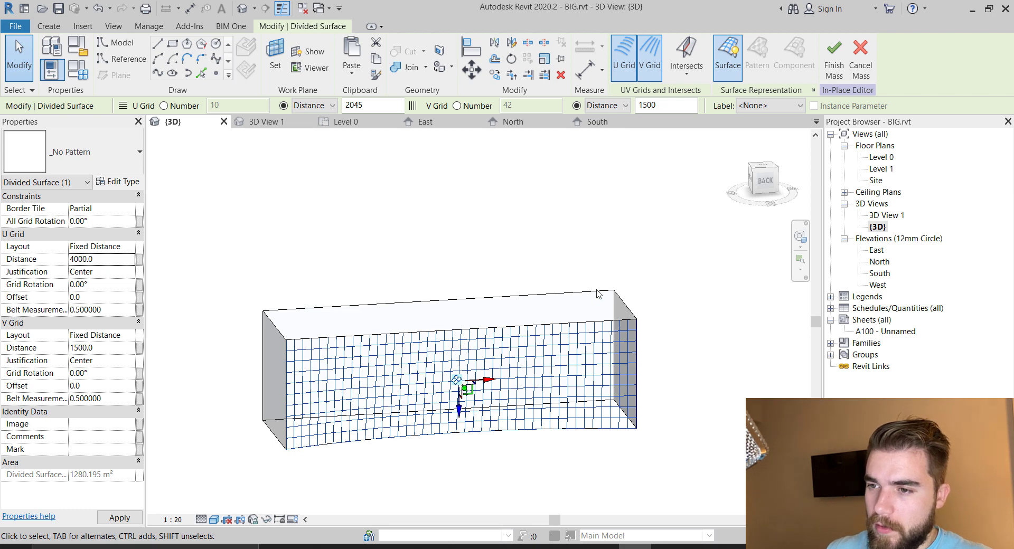
click(612, 267)
- Change the U grid justification of the divided surface to End
scroll(641, 266, down, 2)
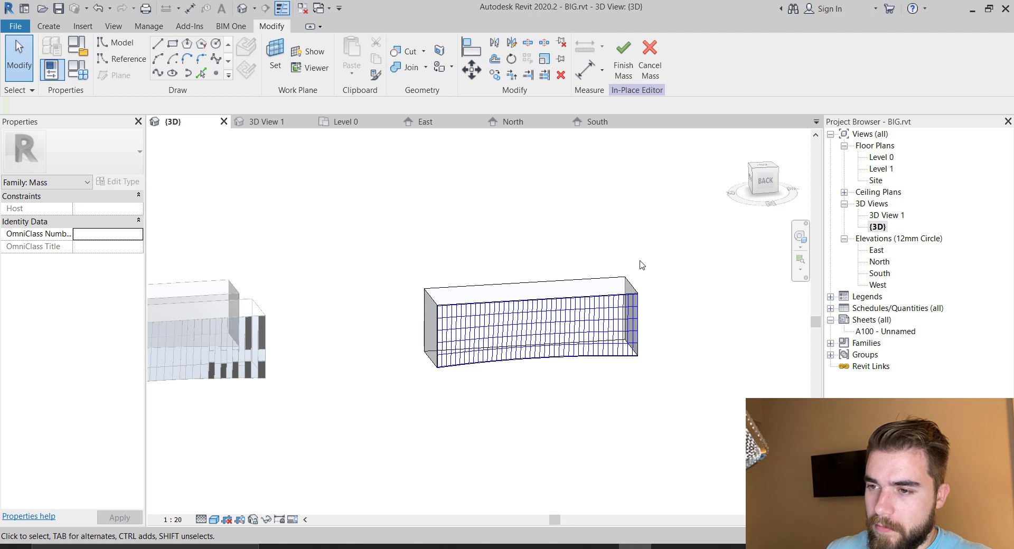
scroll(642, 264, down, 2)
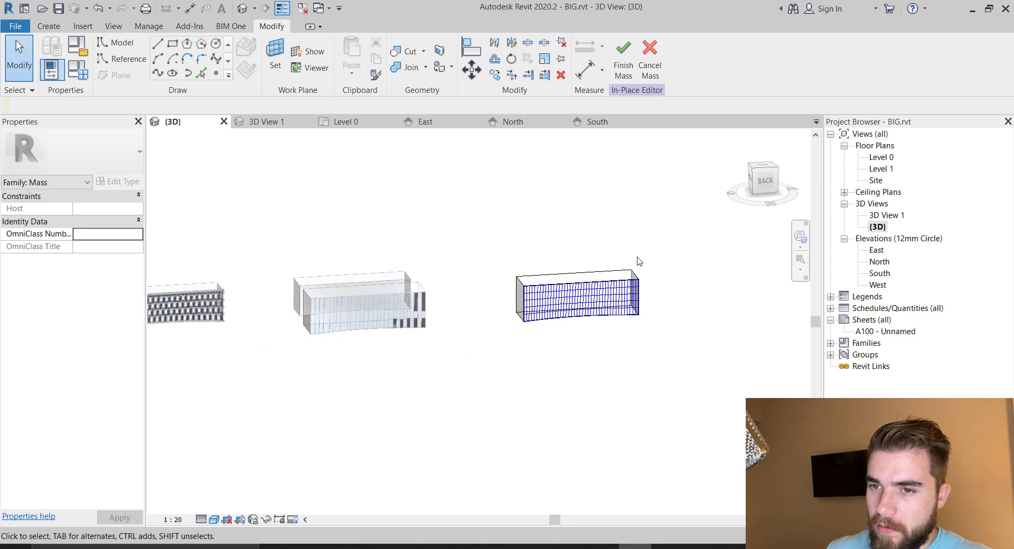
scroll(627, 312, up, 6)
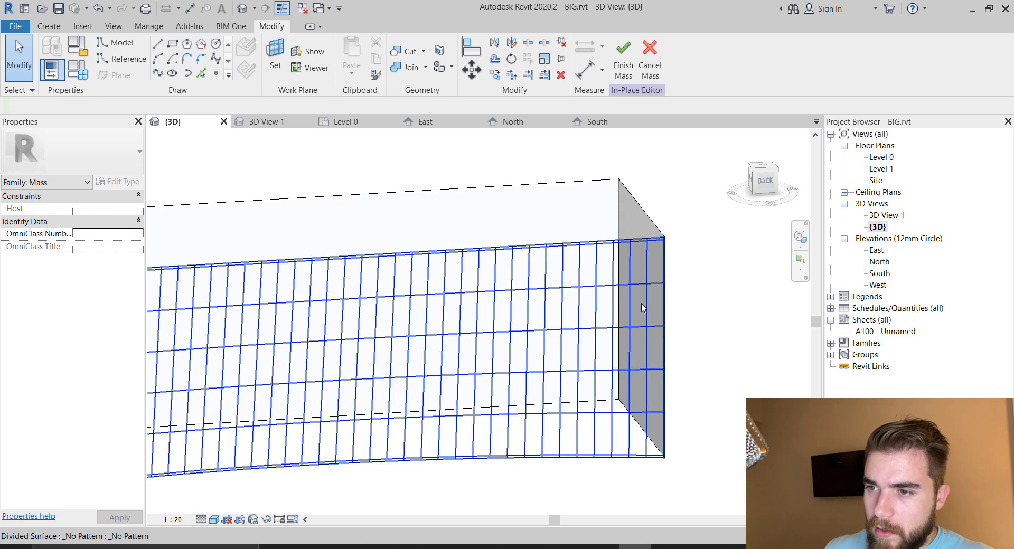
click(655, 269)
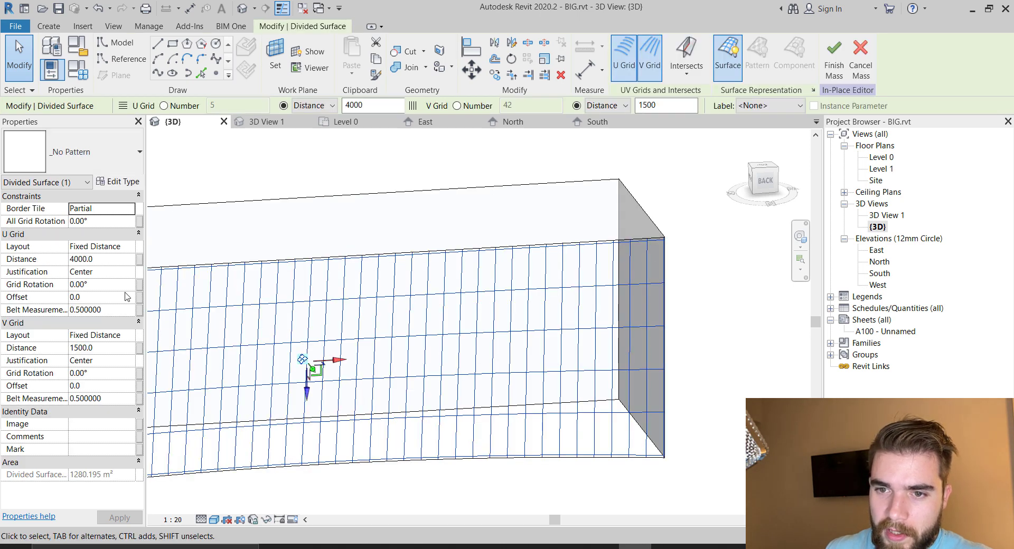
click(128, 272)
click(129, 272)
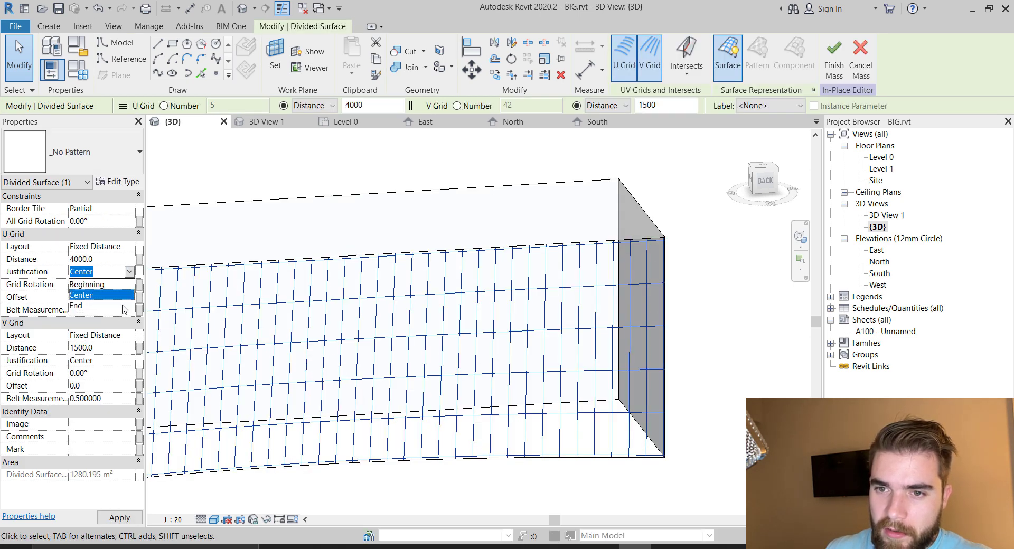
click(124, 306)
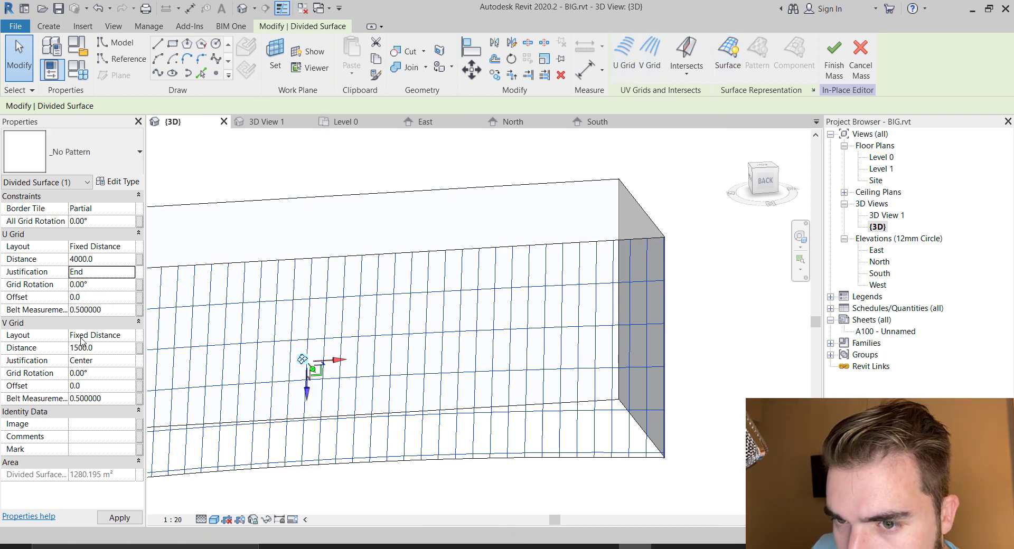
- Set the divided surface's U grid justification to Beginning and its V grid justification to End
click(129, 271)
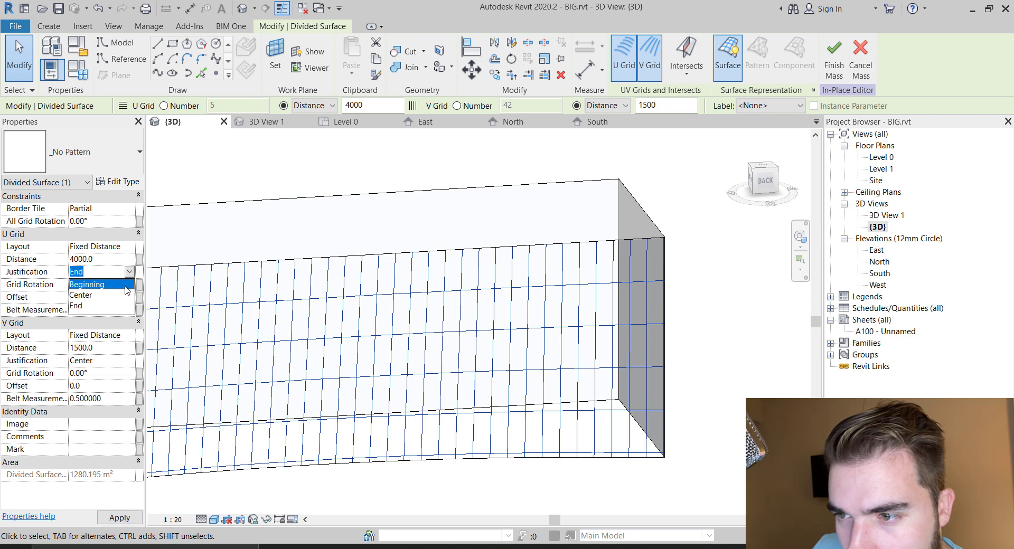
click(126, 282)
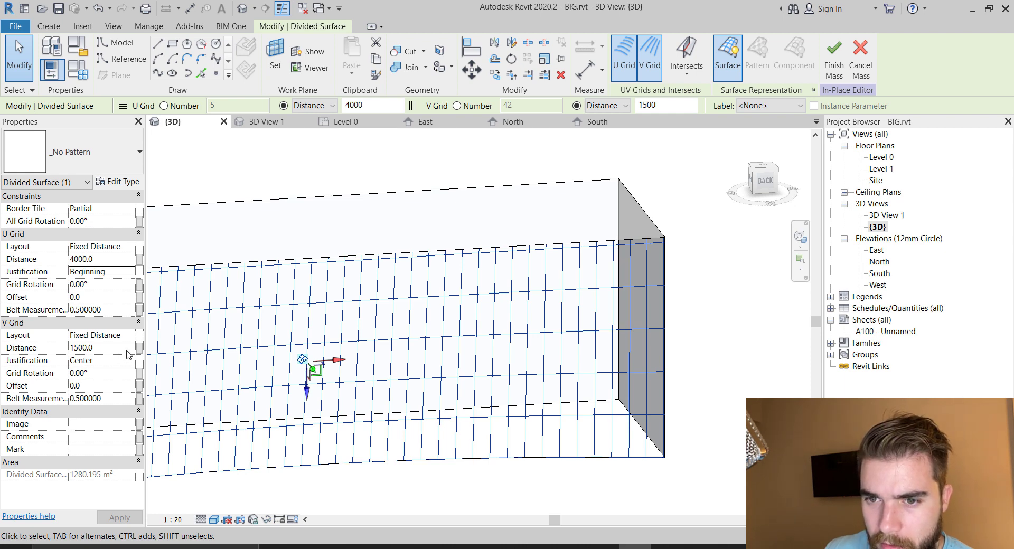
click(126, 361)
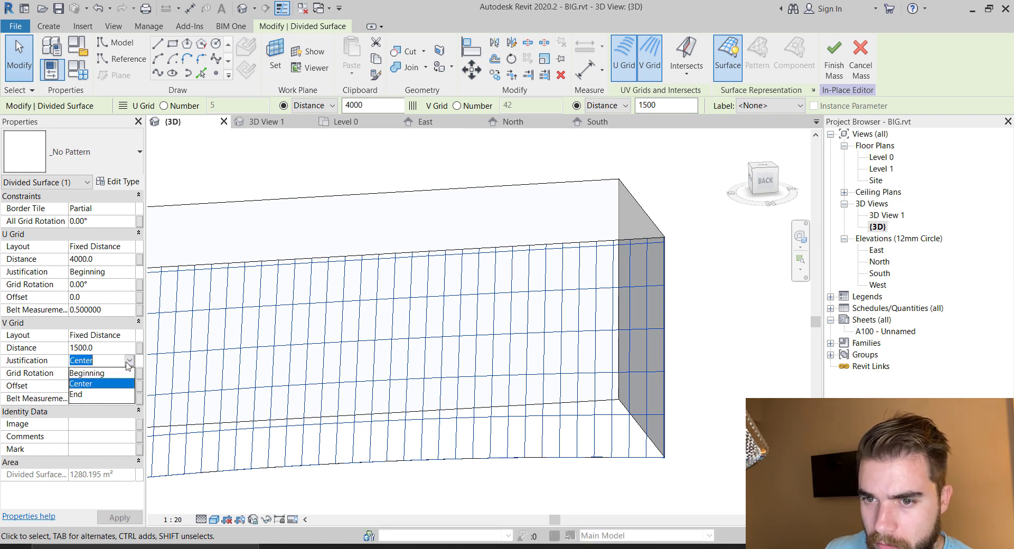
click(100, 372)
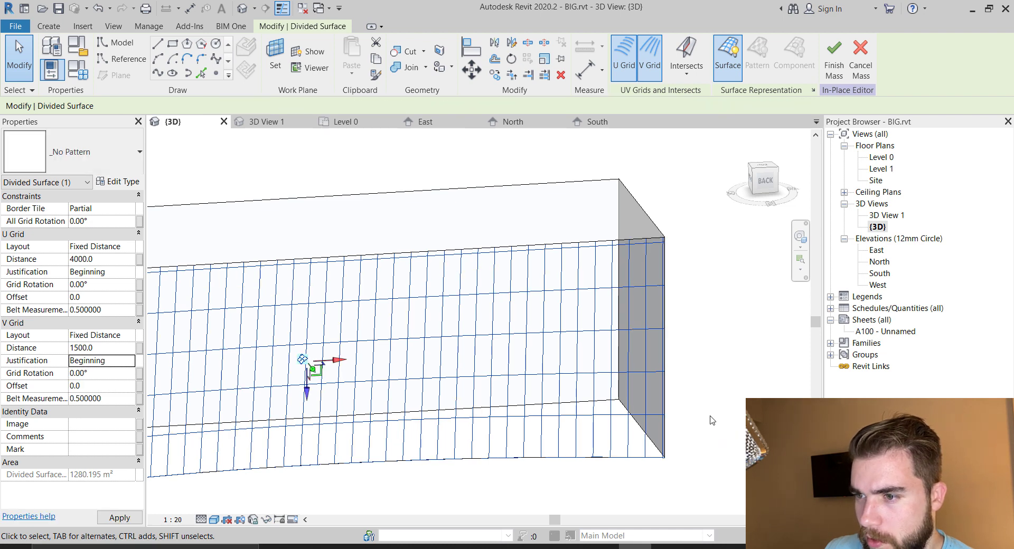
click(129, 360)
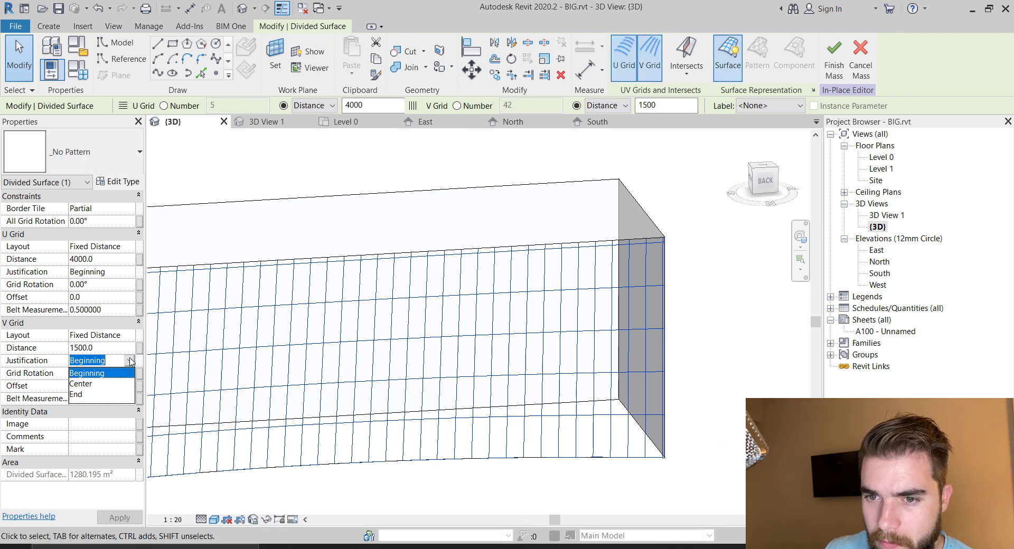
click(114, 395)
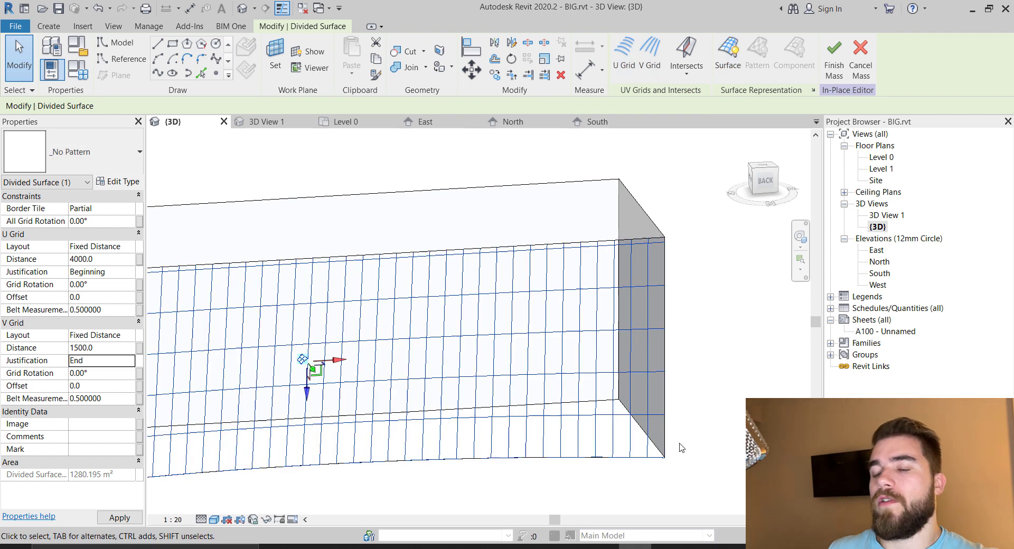
click(743, 306)
- Select the top face of the mass and set the form's height to 16500
scroll(728, 301, down, 3)
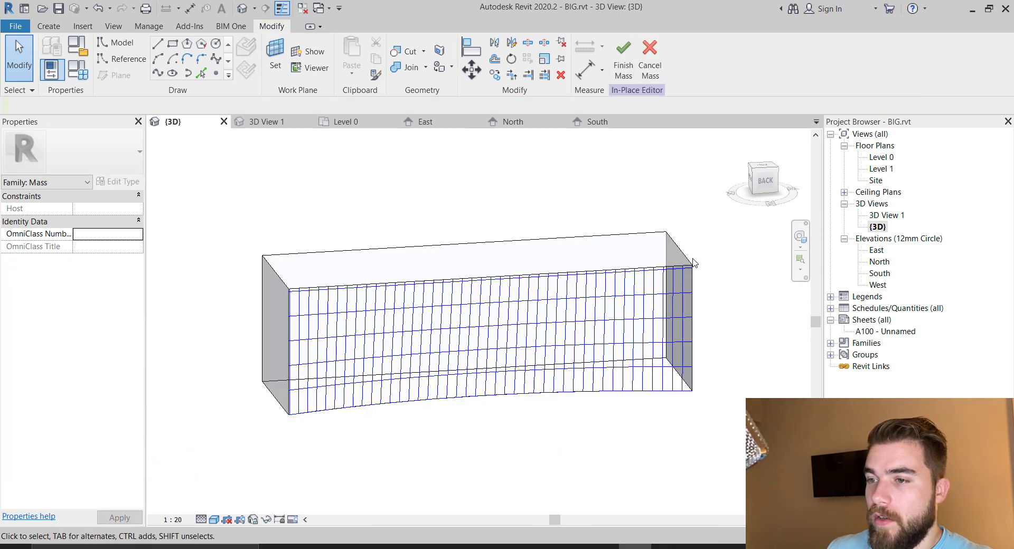
click(685, 252)
click(720, 271)
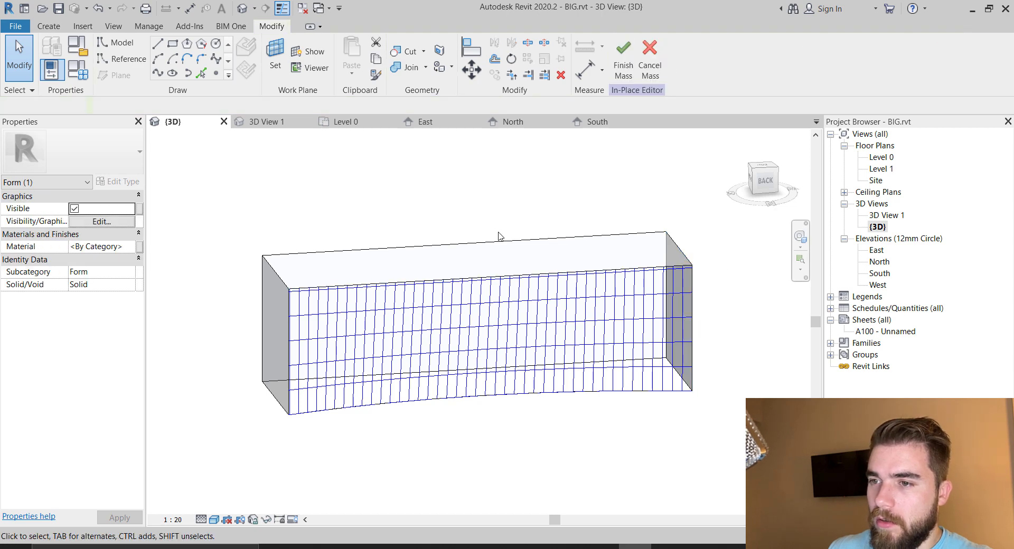
key(Tab)
key(Tab)
key(Tab)
key(Tab)
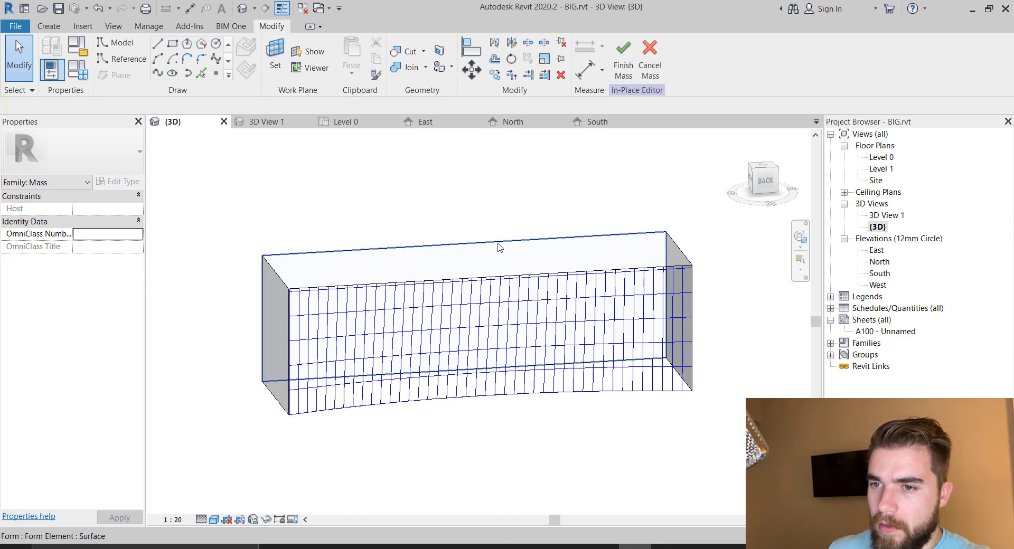
click(499, 248)
scroll(484, 257, up, 3)
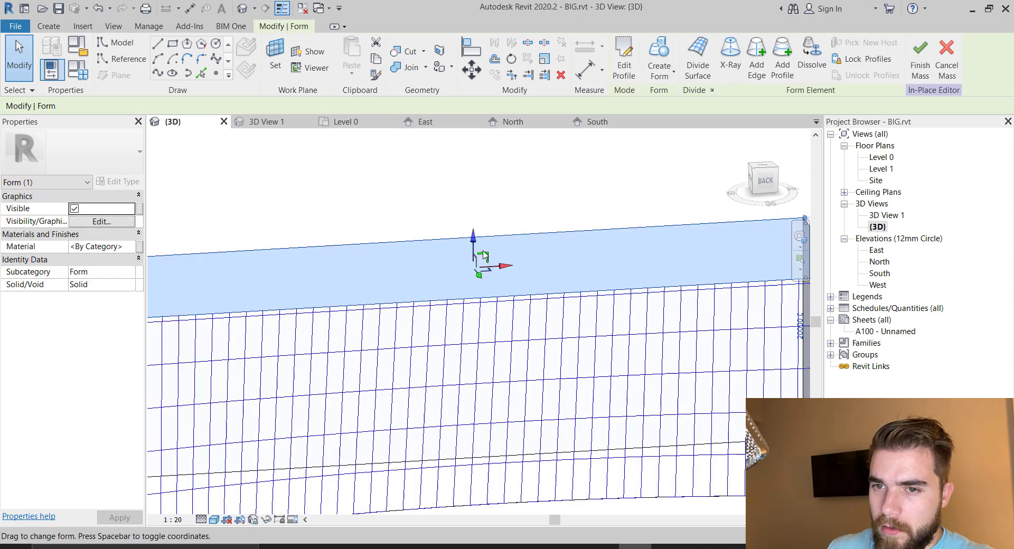
scroll(463, 252, down, 3)
click(680, 303)
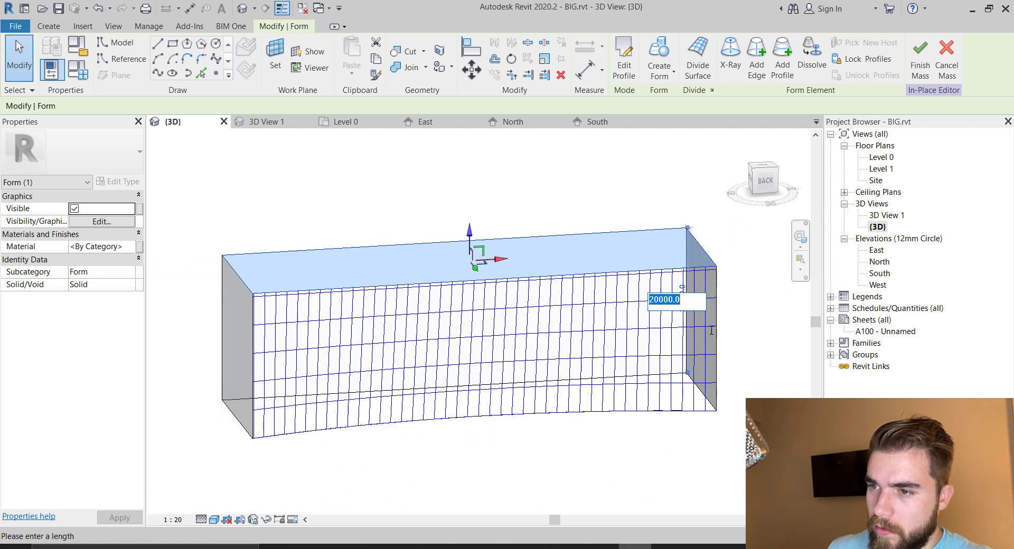
shift+middle_drag(742, 355, 760, 380)
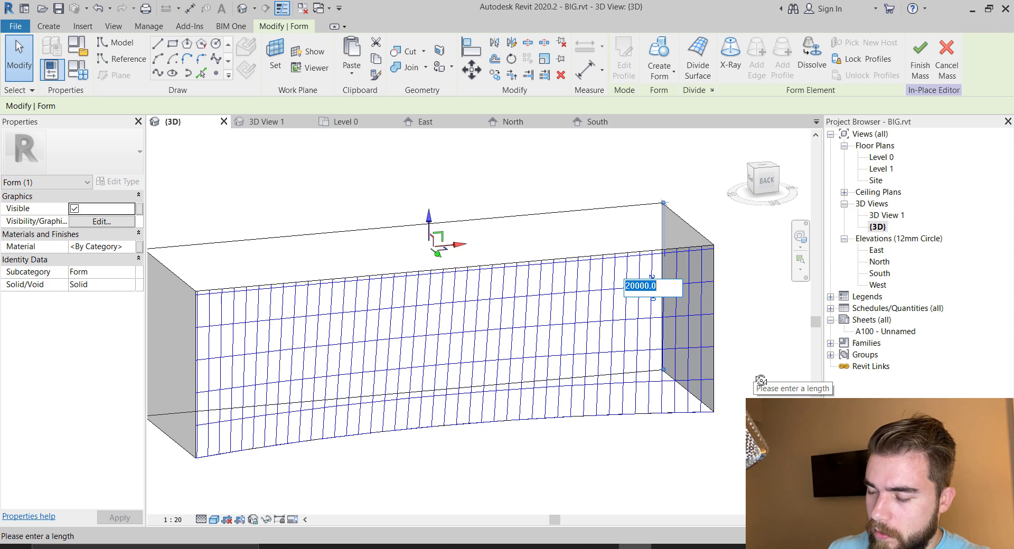
text(16500)
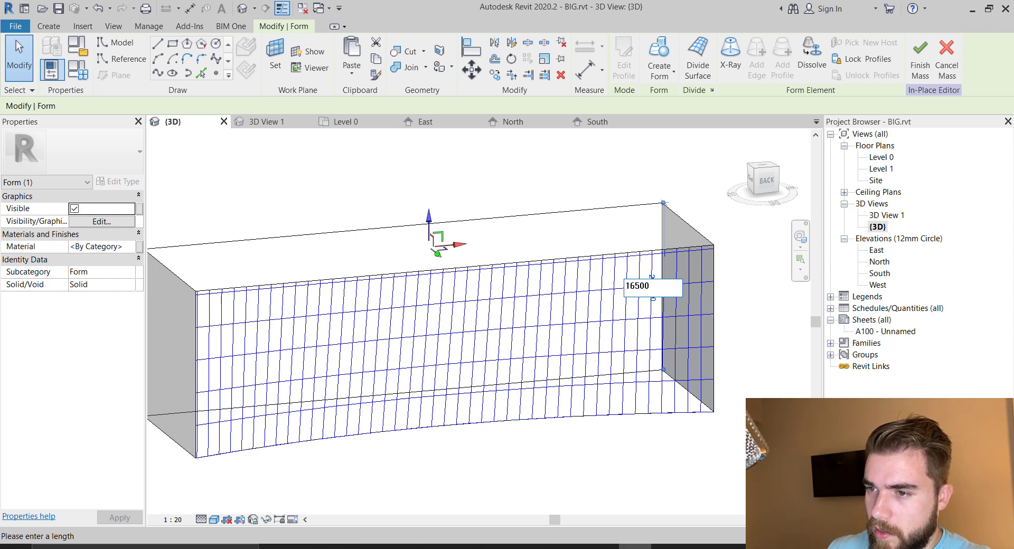
key(Return)
- Set the mass height to 16900 and deselect the top face
click(660, 303)
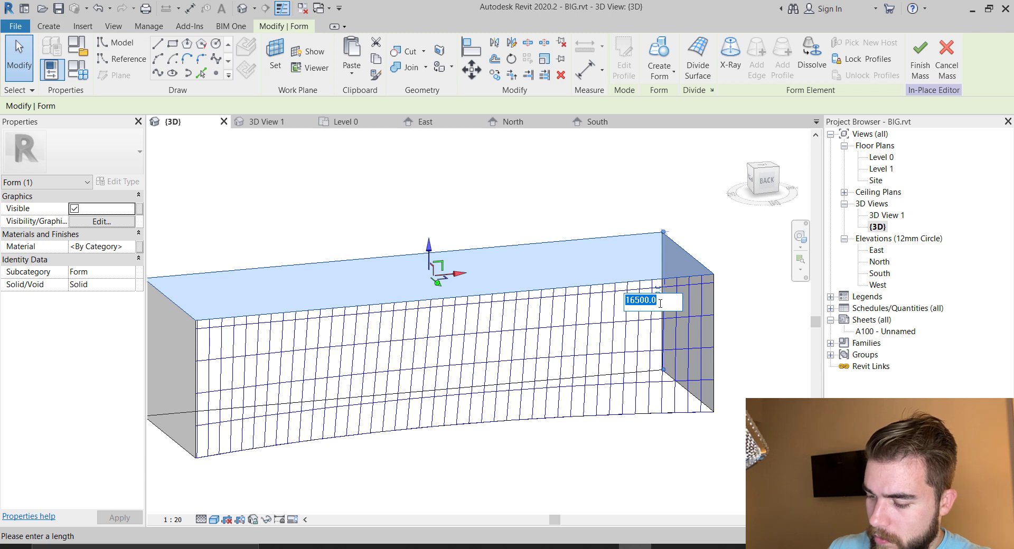
text(16)
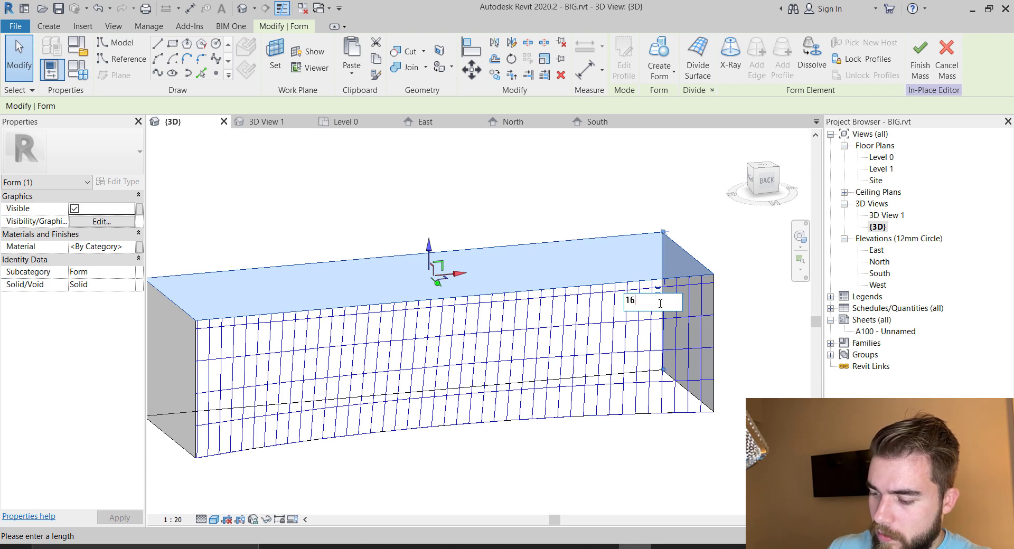
key(Return)
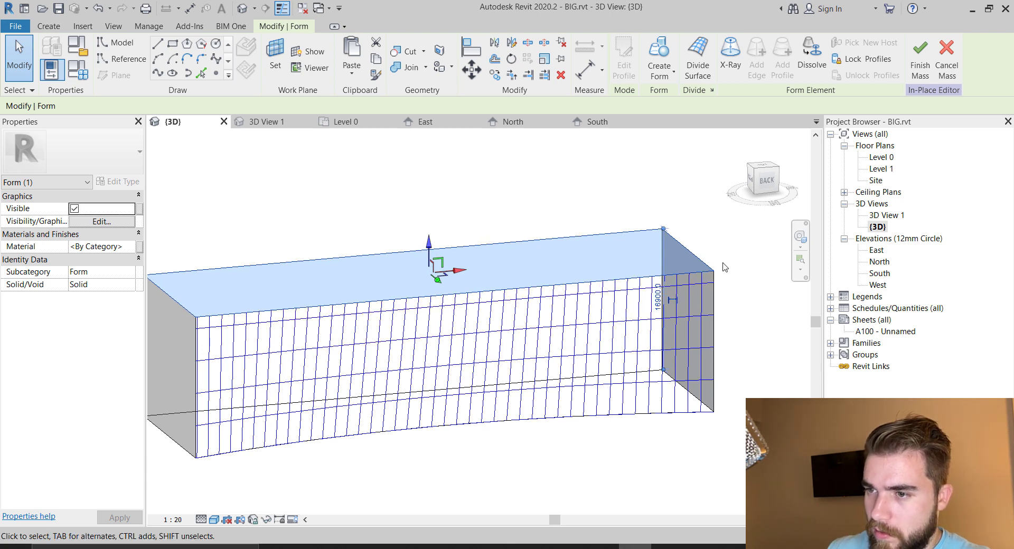
scroll(518, 291, down, 2)
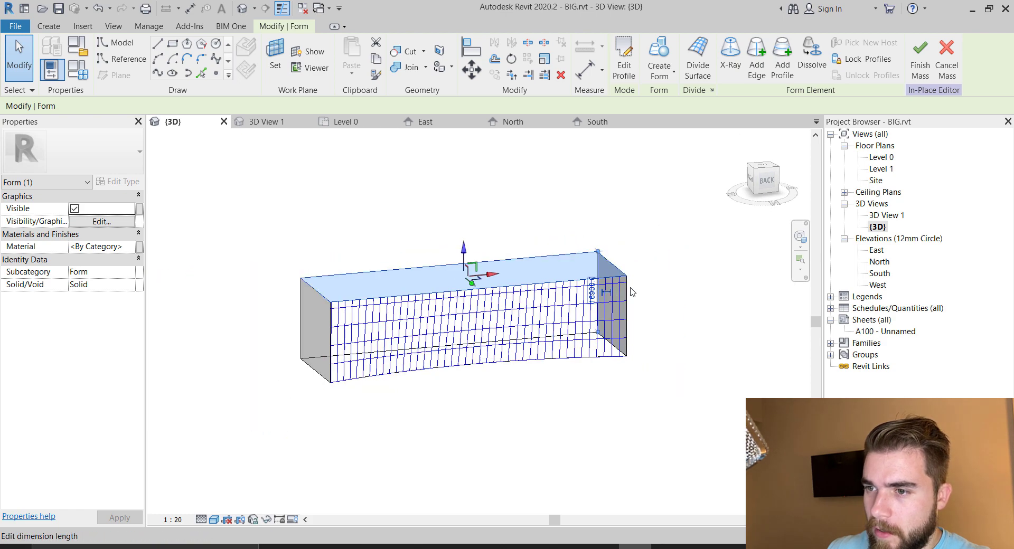
click(635, 276)
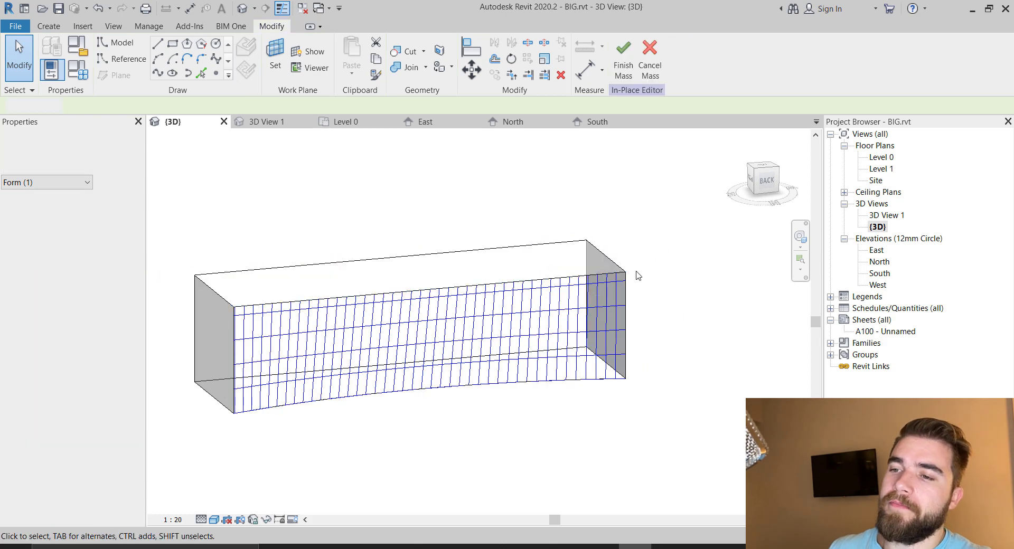
- Apply the 1/2 Step pattern to the divided front surface of the mass
scroll(583, 294, up, 4)
scroll(660, 340, down, 2)
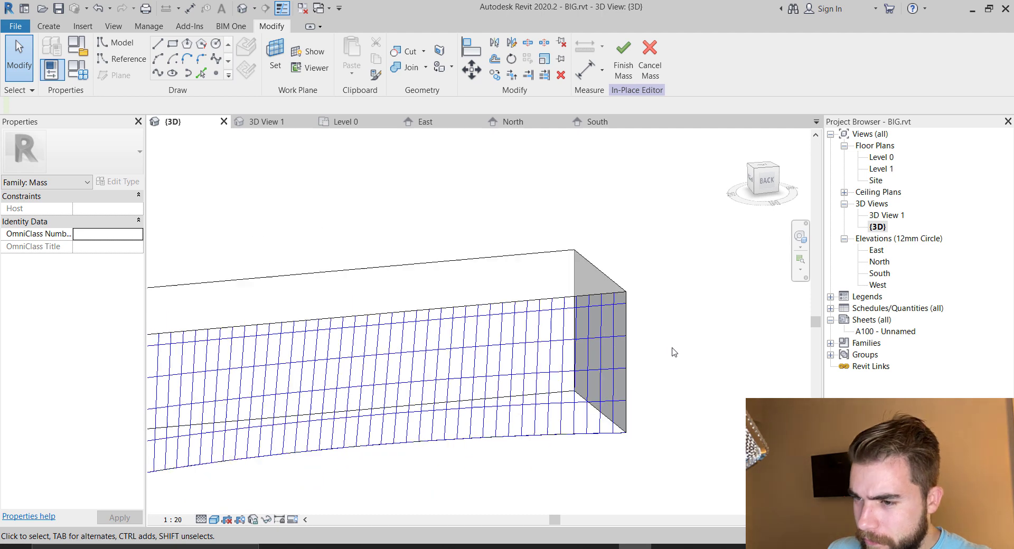
click(545, 338)
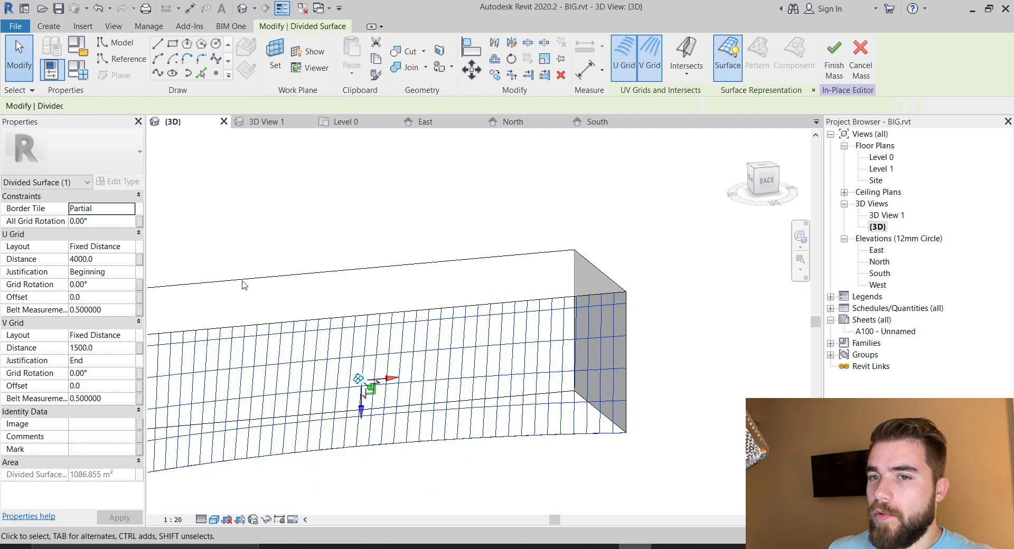
click(75, 153)
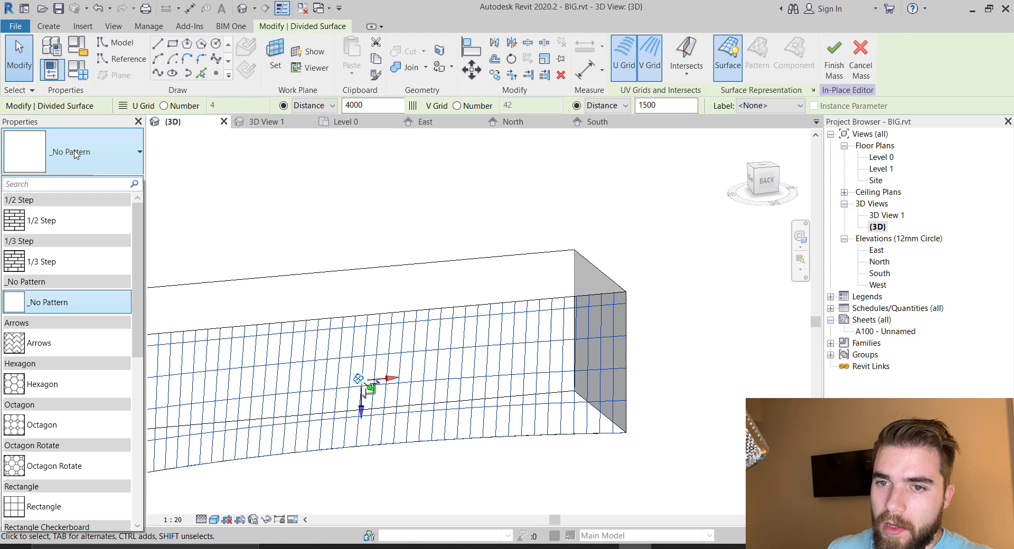
click(88, 224)
click(713, 309)
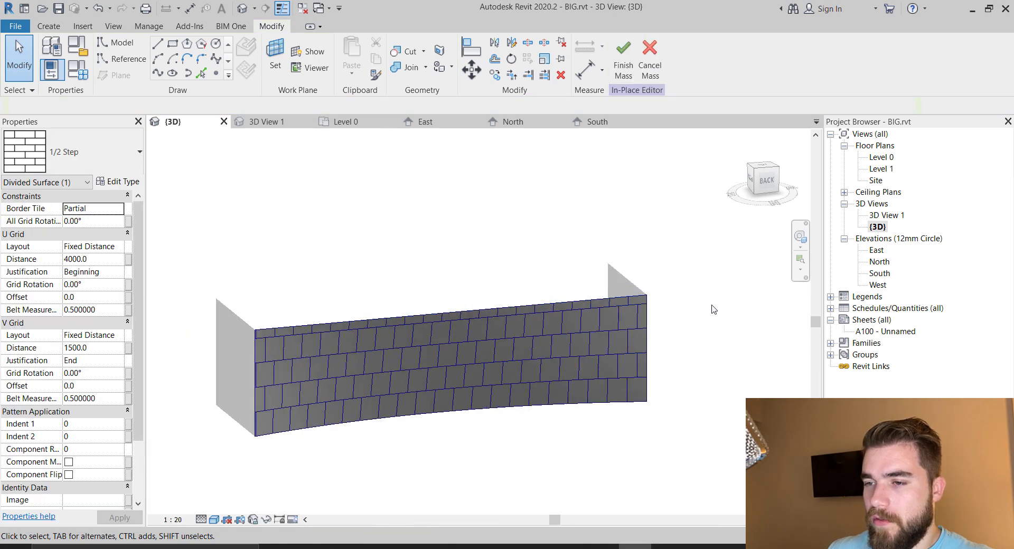
- Change the divided surface's pattern to 1/3 Step
click(590, 362)
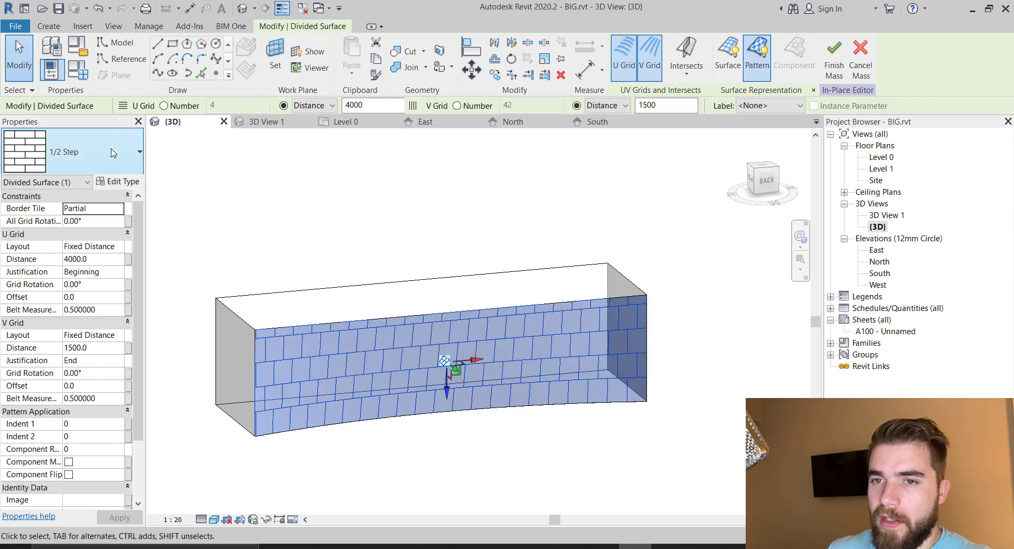
click(104, 159)
click(73, 260)
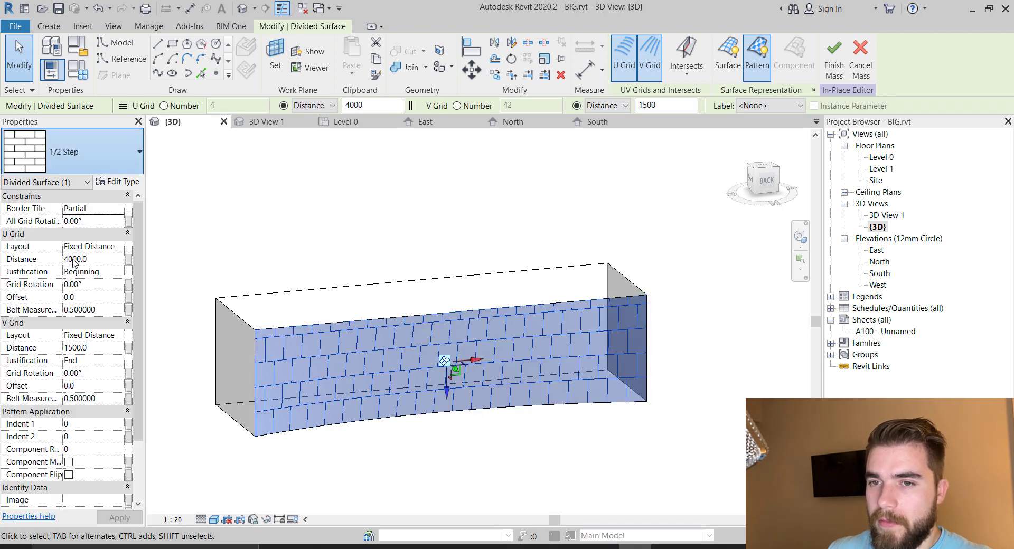
click(577, 419)
- Change the divided surface's pattern to Arrows
click(486, 325)
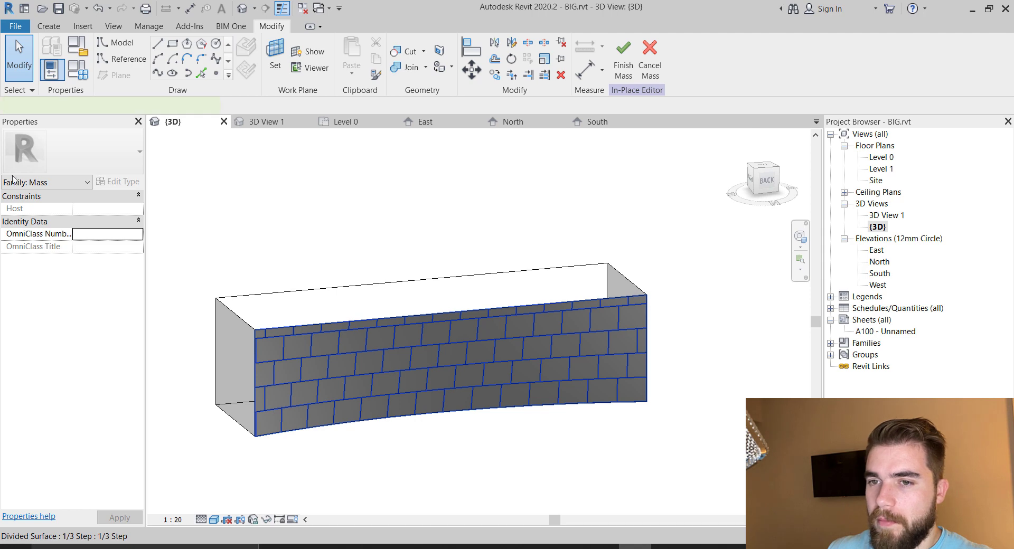
click(74, 159)
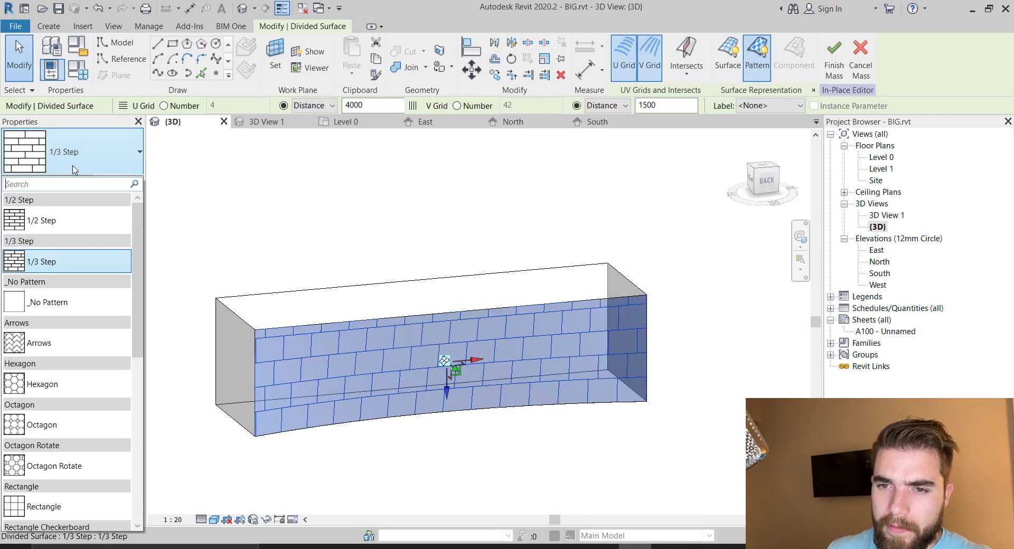
click(76, 344)
click(482, 490)
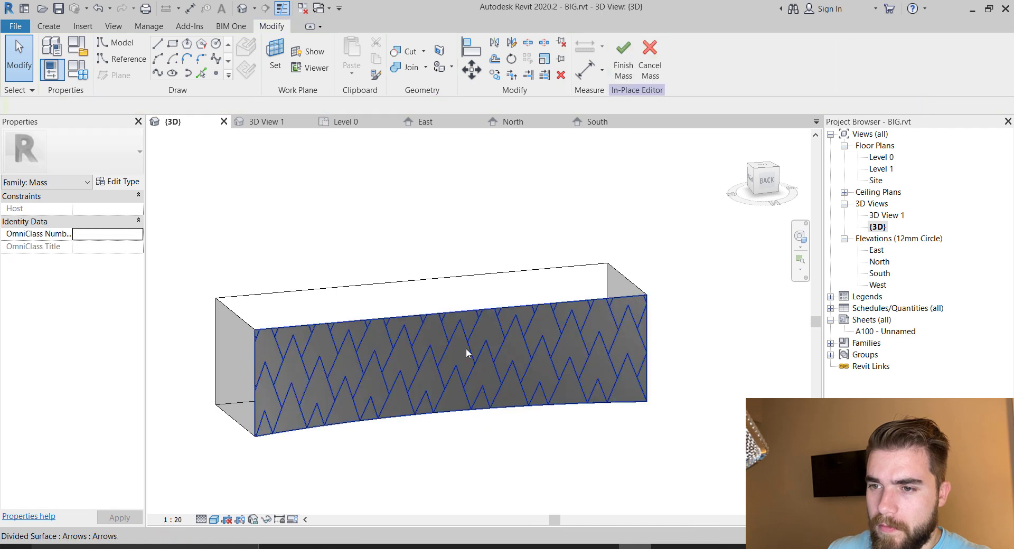
- Select the divided surface on the mass's curved face and browse the pattern types available for it
click(466, 347)
click(103, 157)
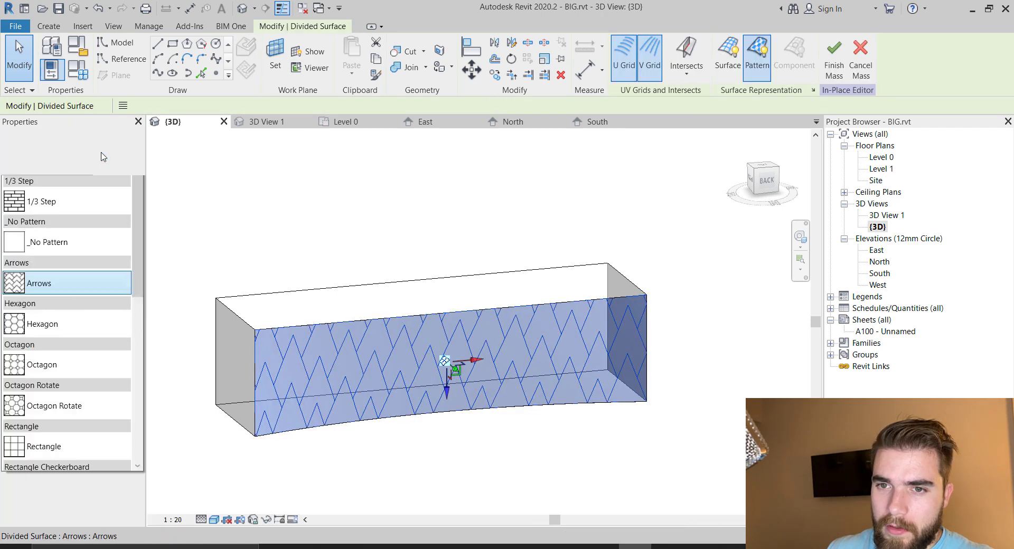
scroll(85, 412, down, 5)
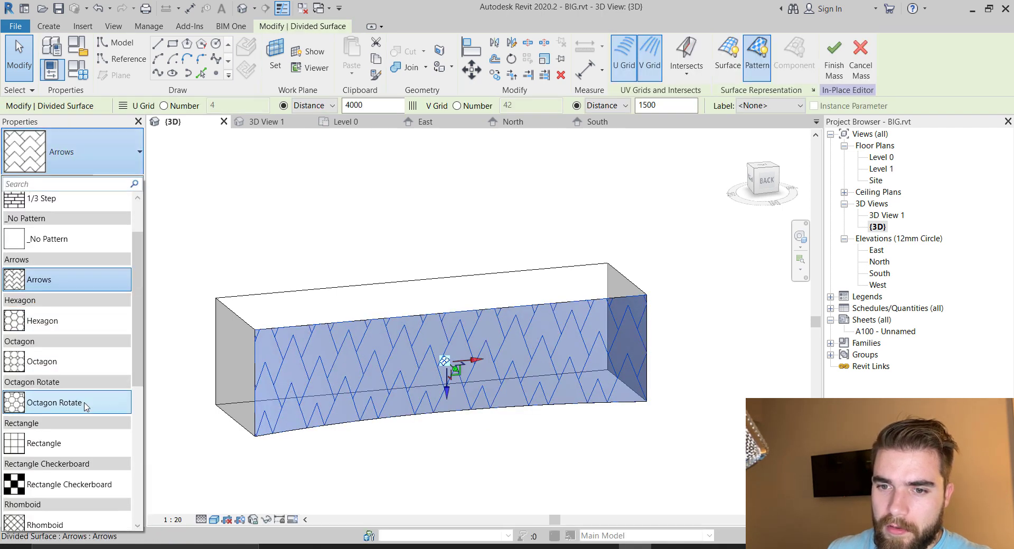
scroll(86, 417, down, 3)
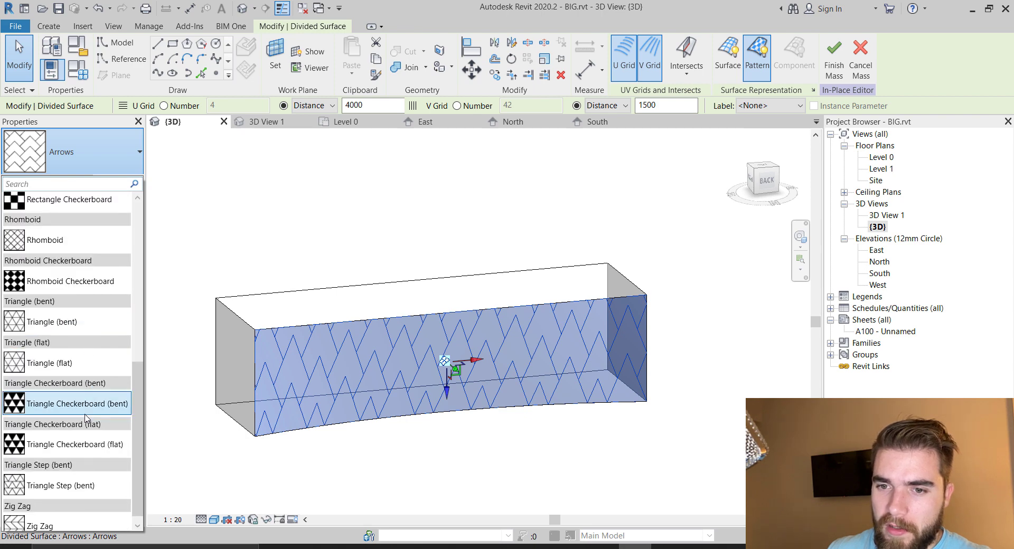
scroll(78, 430, up, 3)
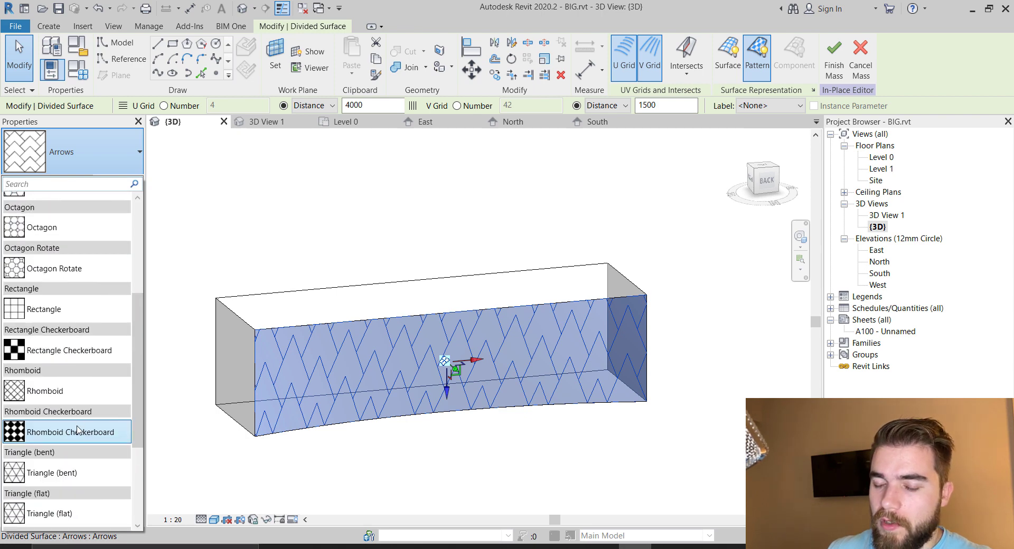
scroll(85, 429, down, 3)
click(557, 449)
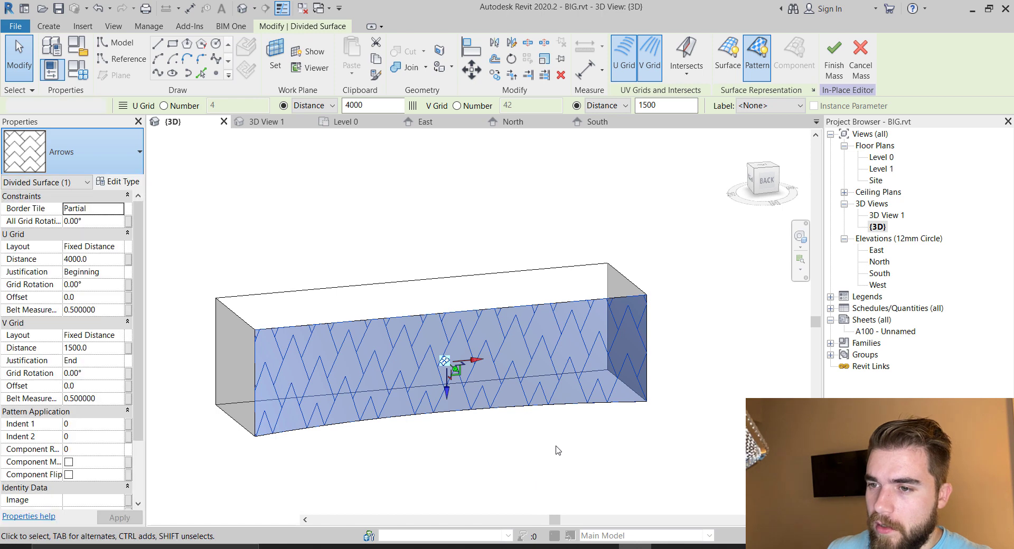
click(555, 447)
click(556, 372)
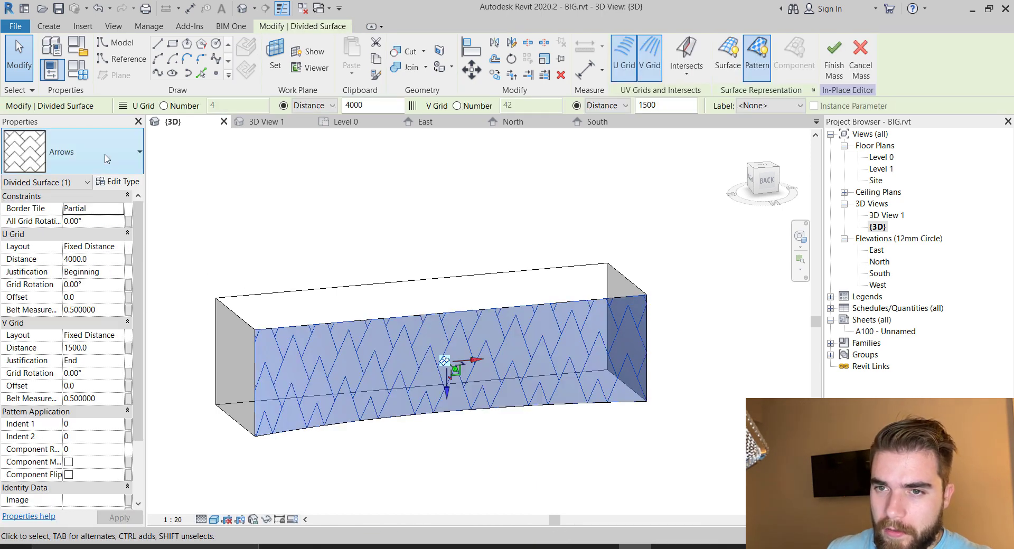
- Change the divided surface's type from its arrow pattern to _No Pattern
click(79, 153)
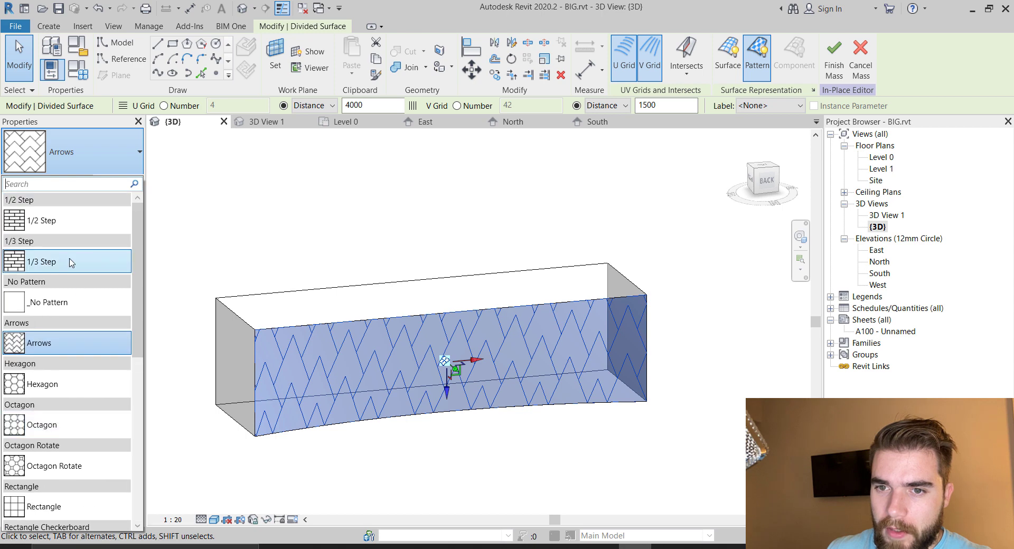
click(63, 308)
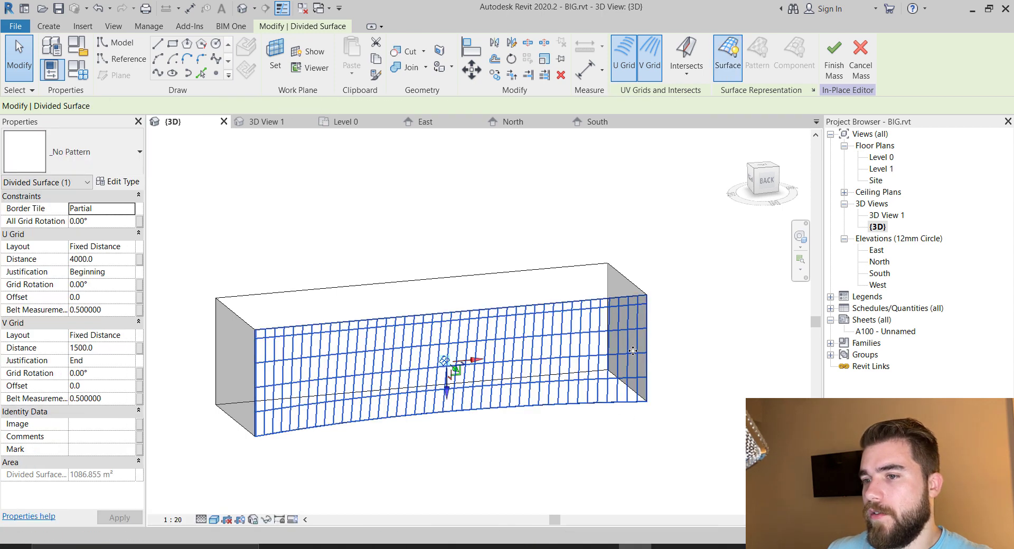
scroll(691, 356, up, 3)
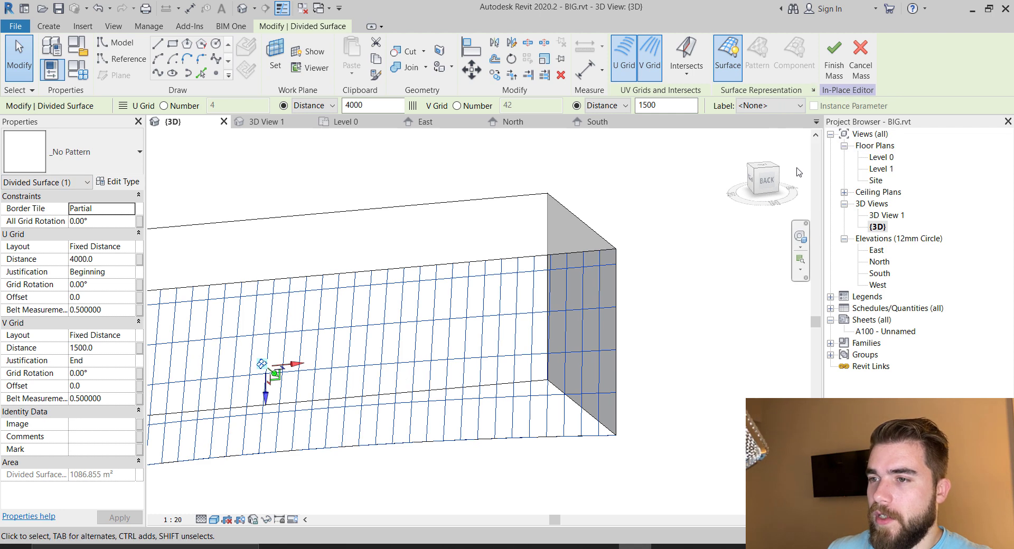
- In the surface representation settings, show nodes and hide the original surface and the UV grids and intersect lines
click(812, 91)
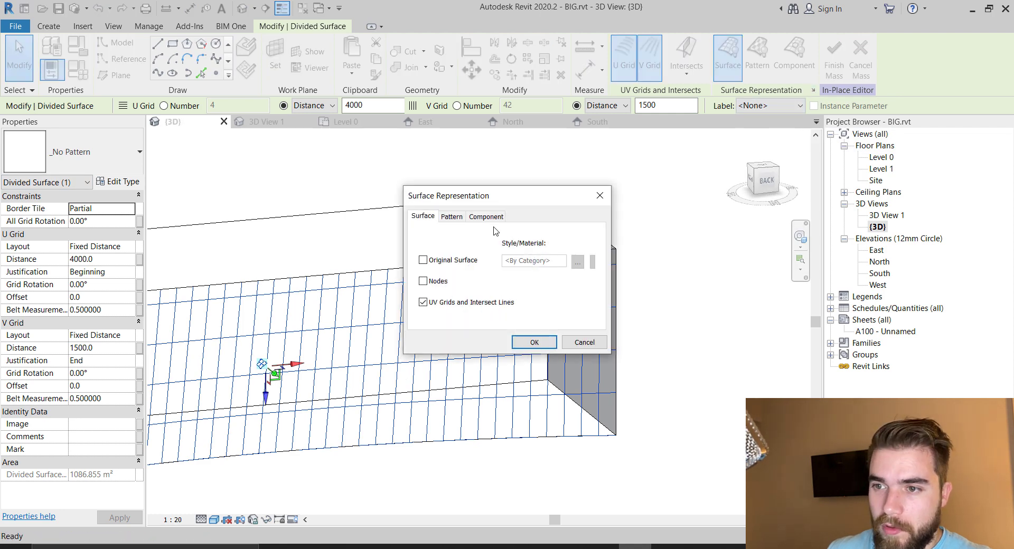
click(457, 263)
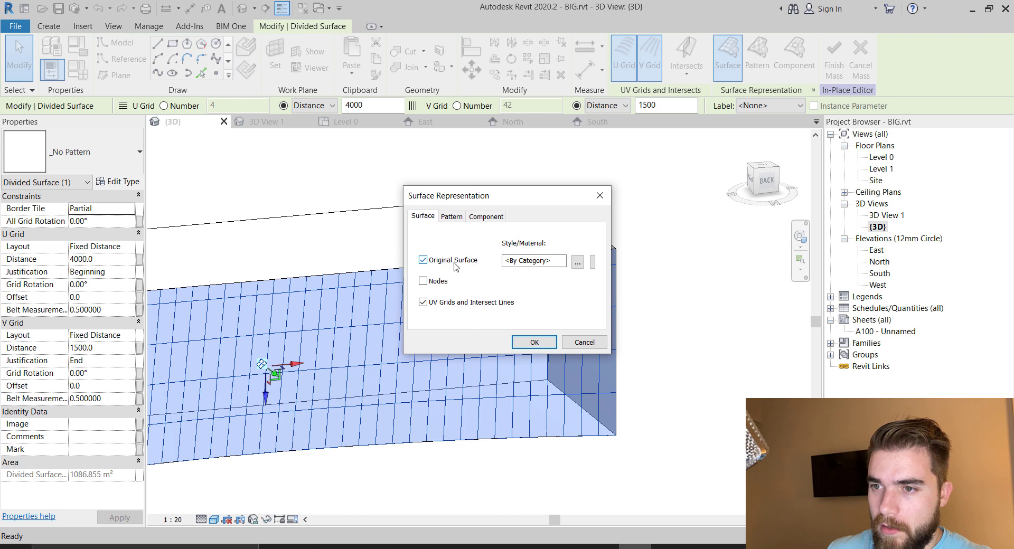
click(457, 263)
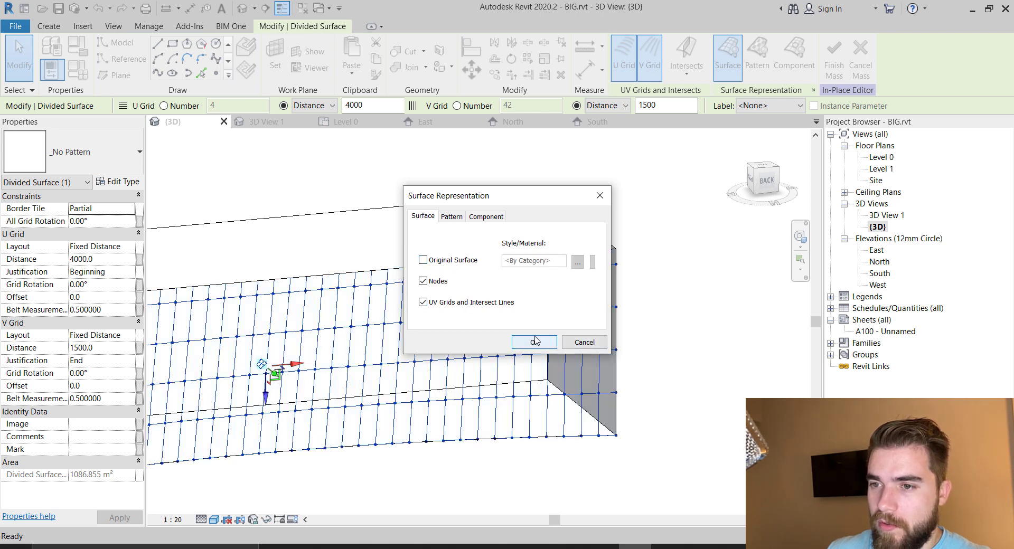
click(484, 304)
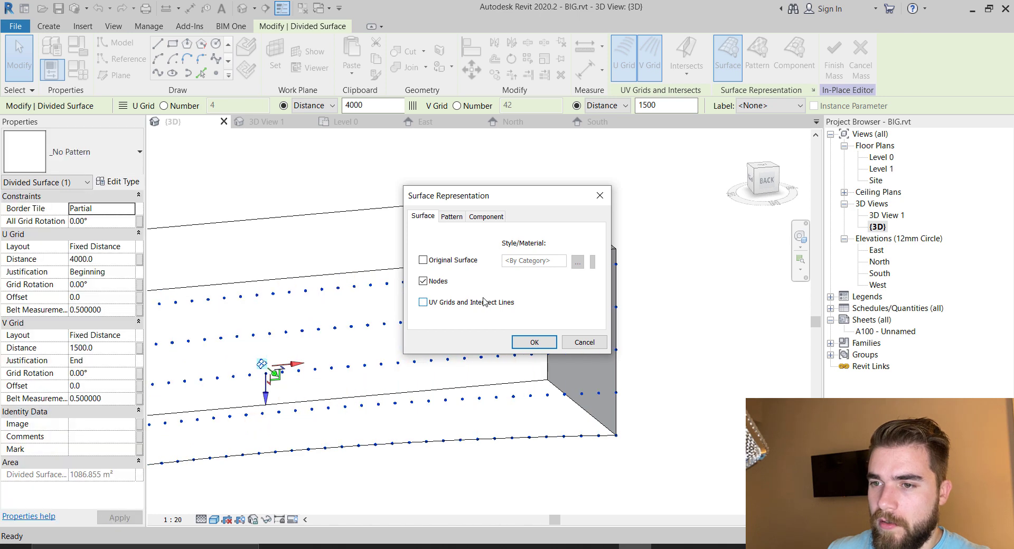
click(523, 347)
scroll(659, 298, down, 3)
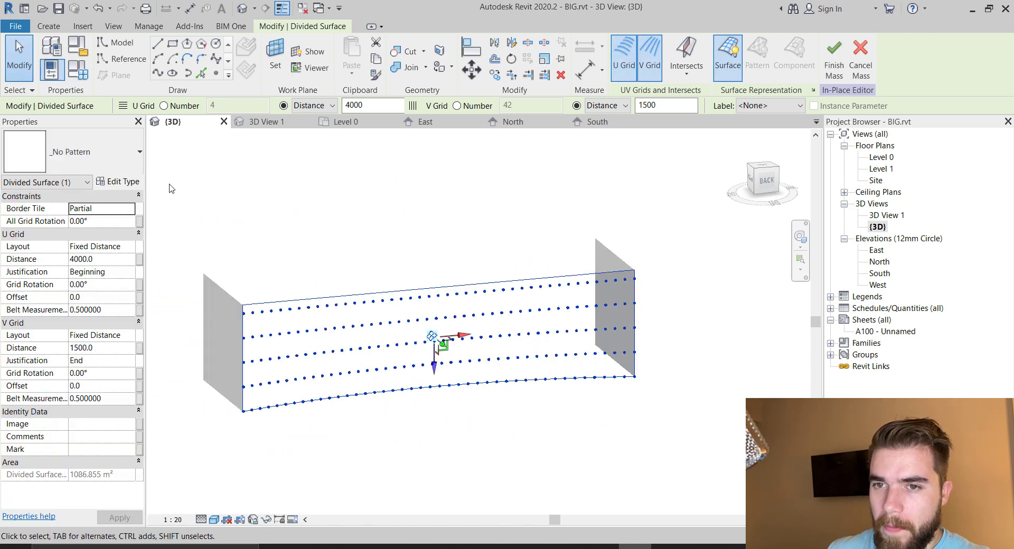
- Apply the Arrows pattern to the divided surface
click(132, 174)
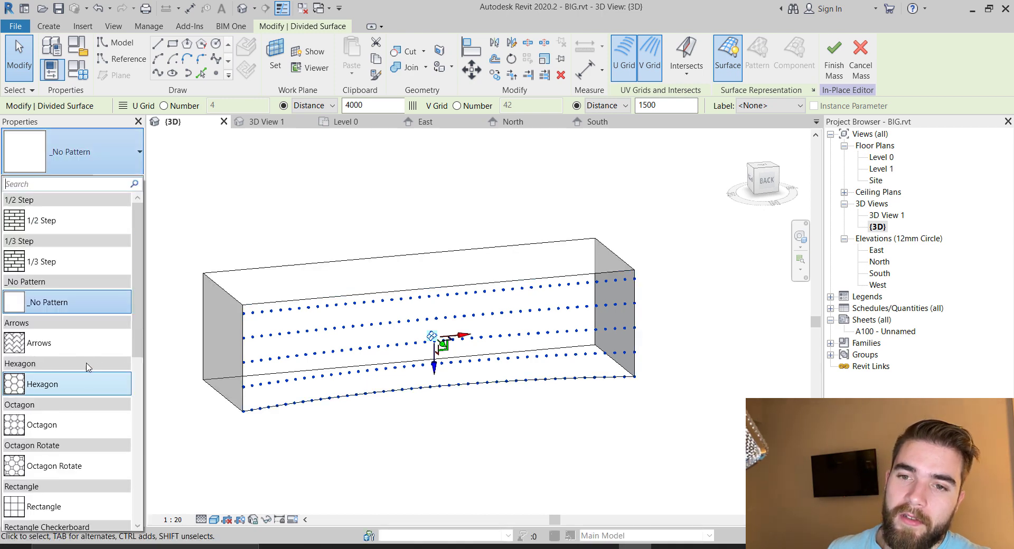
click(84, 343)
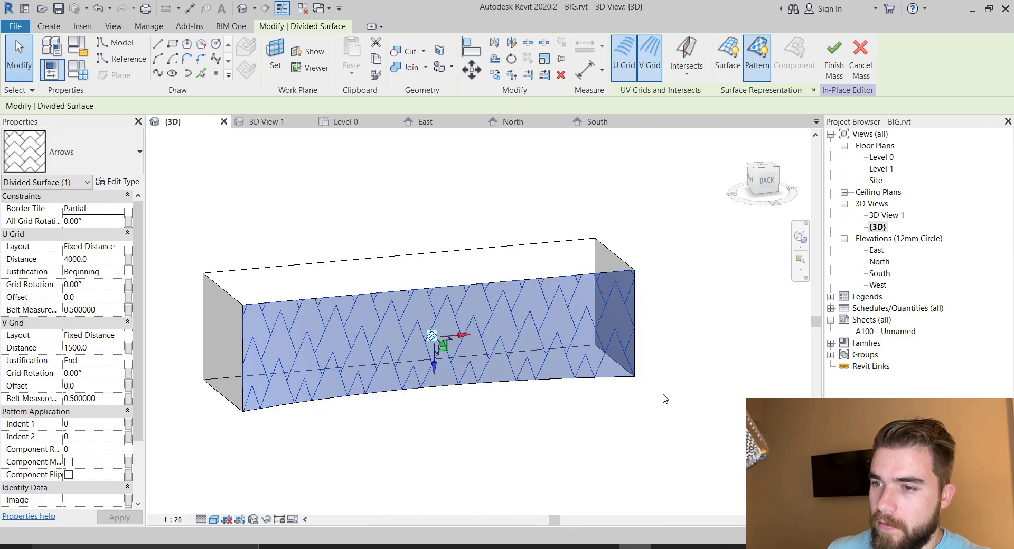
- Review the surface, pattern and component options in the divided surface's representation settings
click(813, 89)
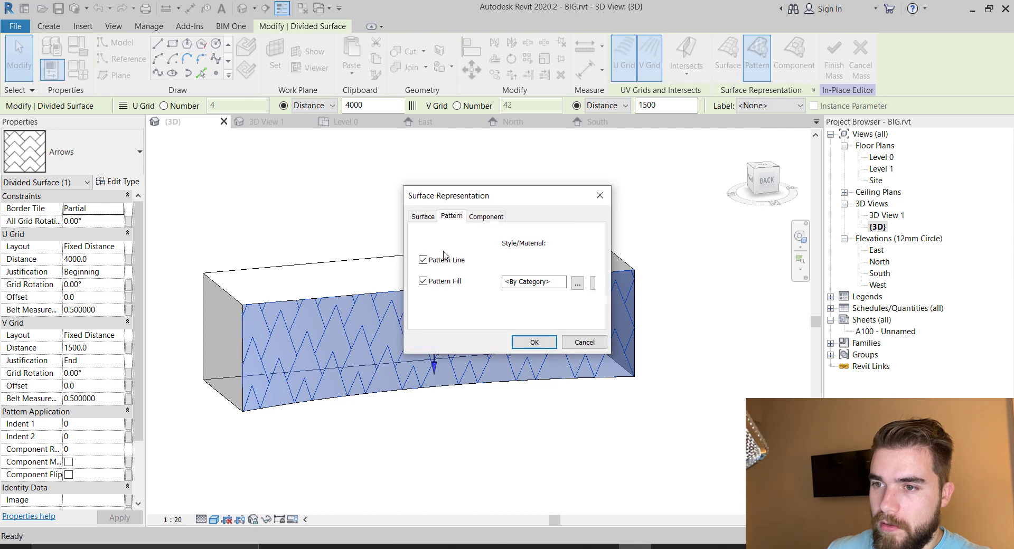
click(425, 217)
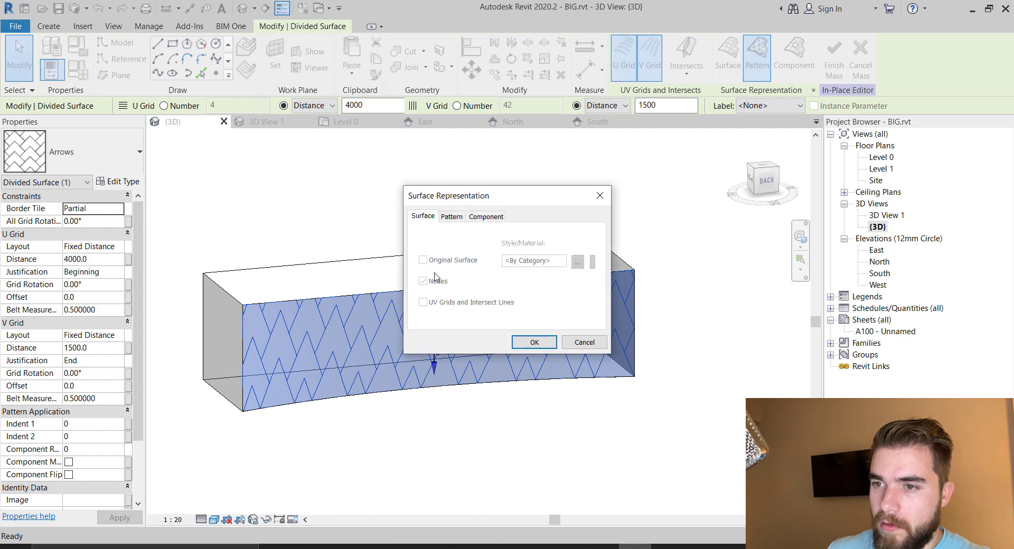
click(449, 217)
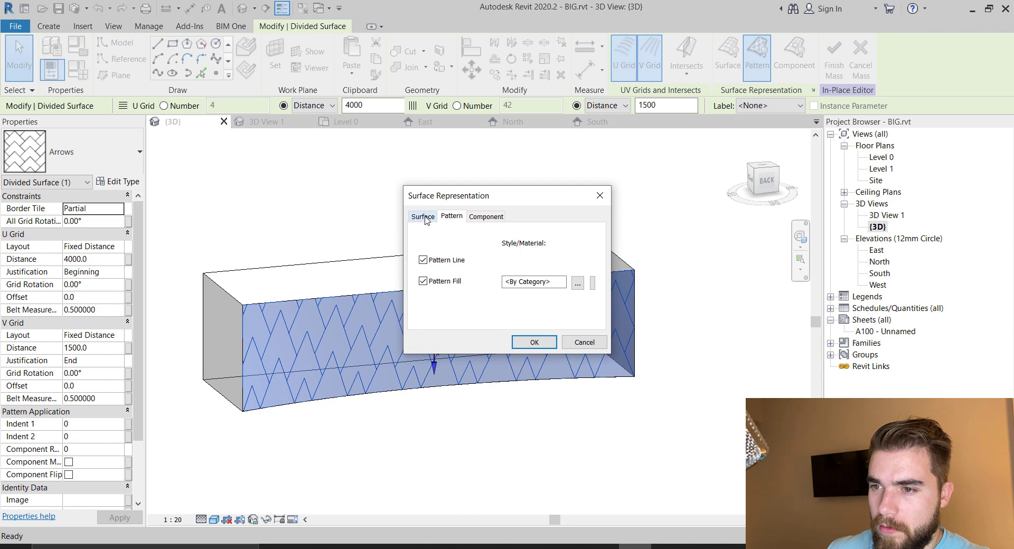
click(425, 217)
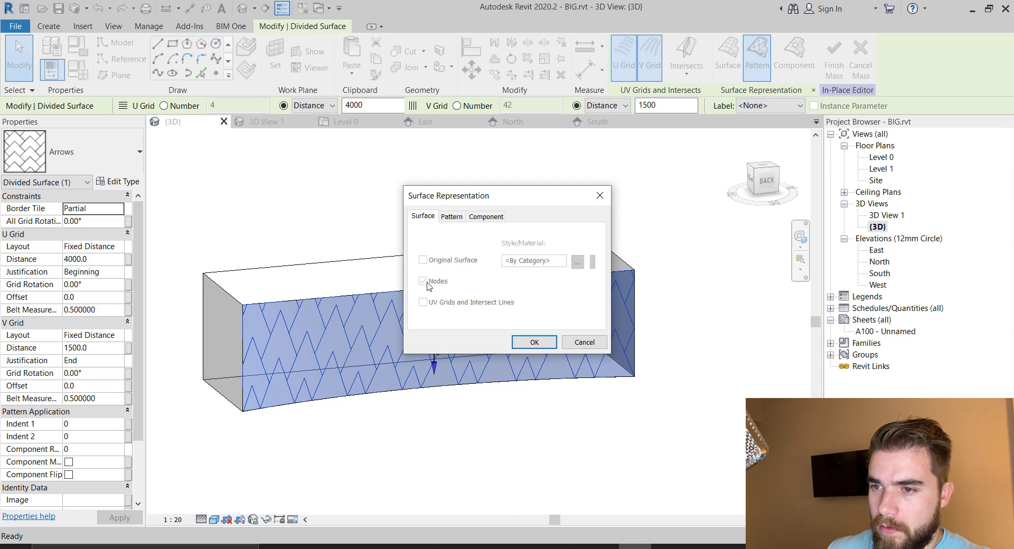
click(457, 222)
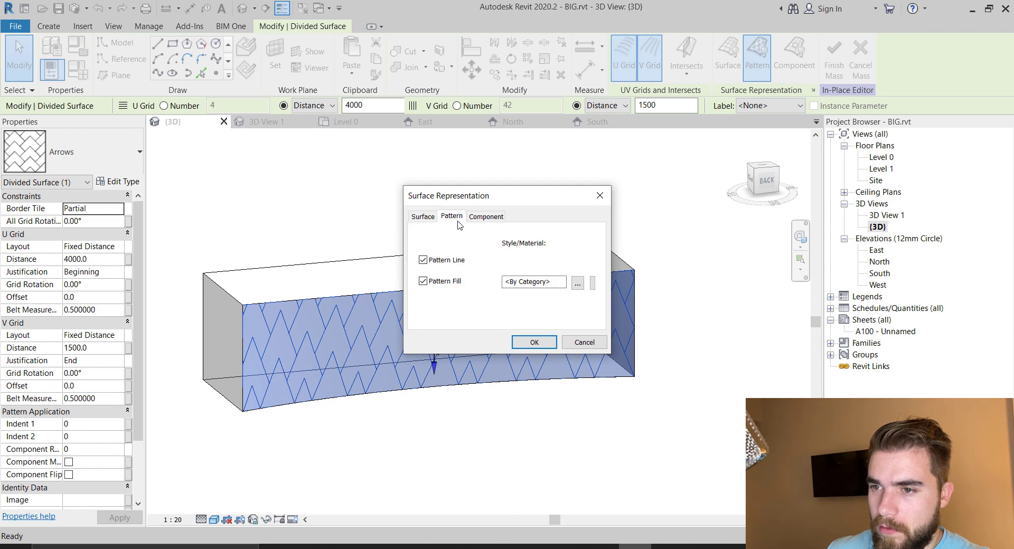
click(480, 220)
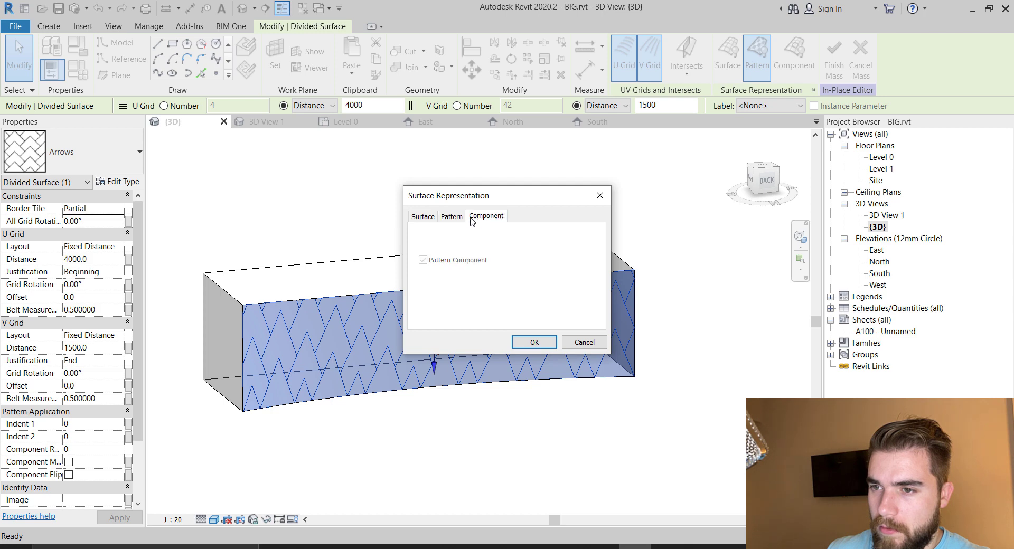
click(457, 218)
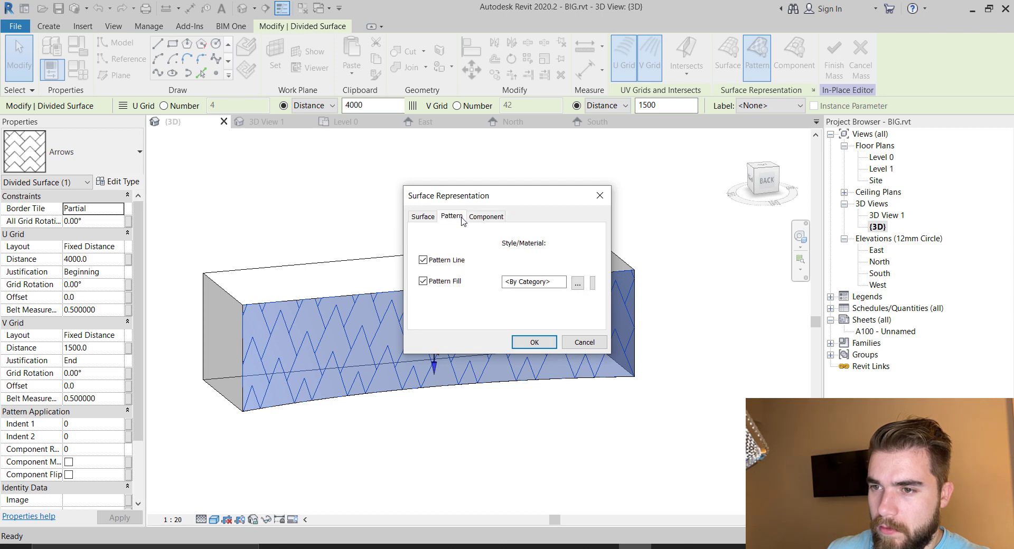
- Try toggling pattern fill and pattern line, look at the fill material choices, and discard the representation changes
click(456, 283)
click(456, 283)
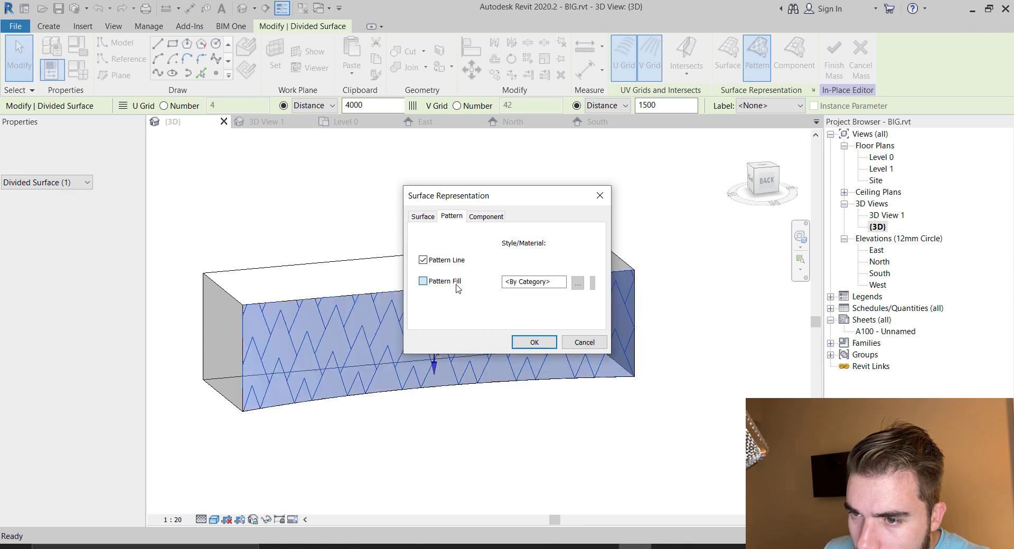
click(441, 263)
click(441, 264)
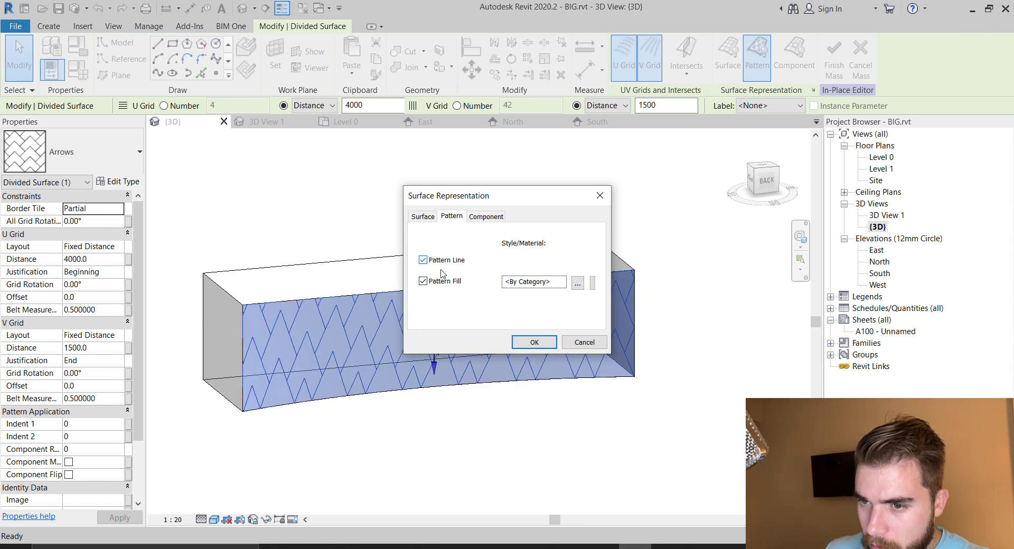
click(578, 288)
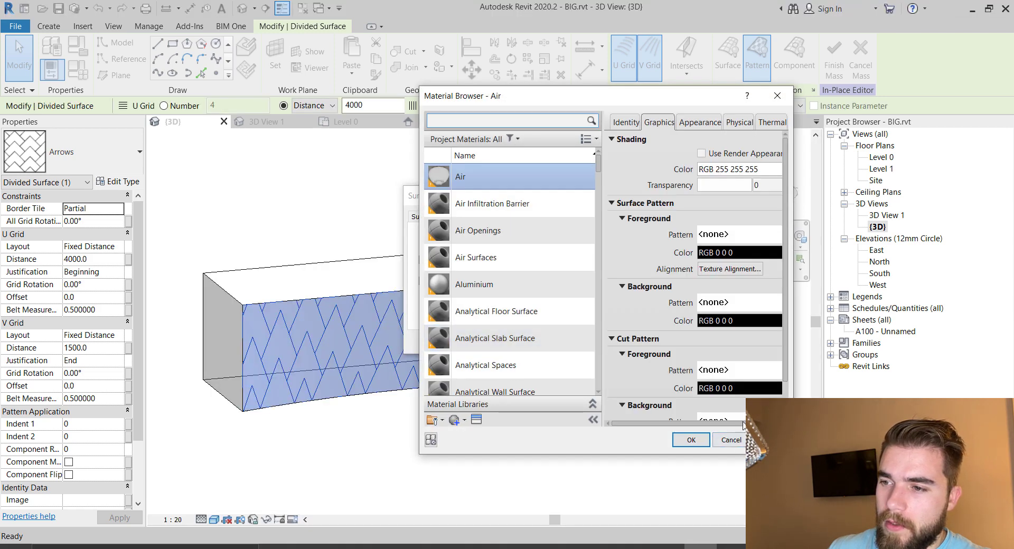
click(730, 440)
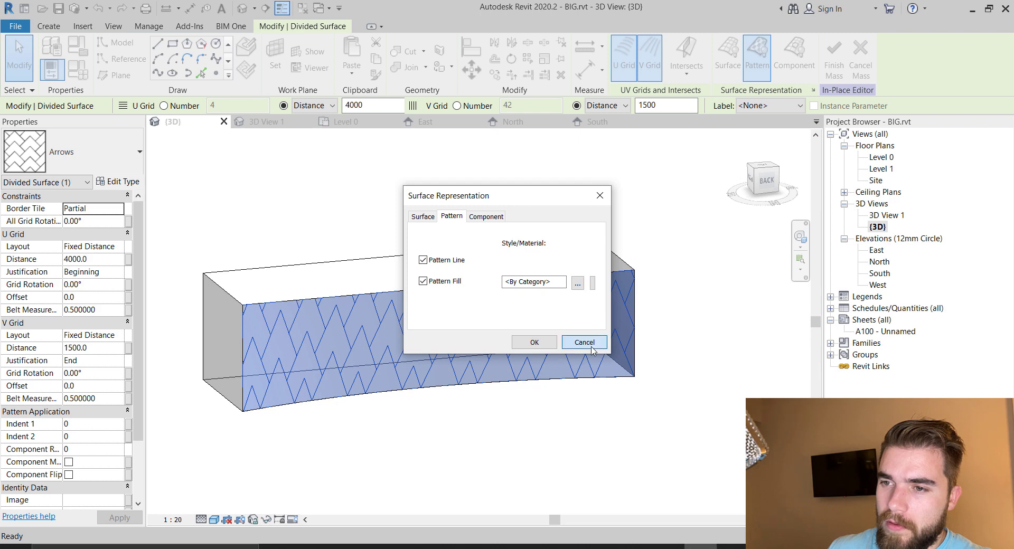
click(421, 217)
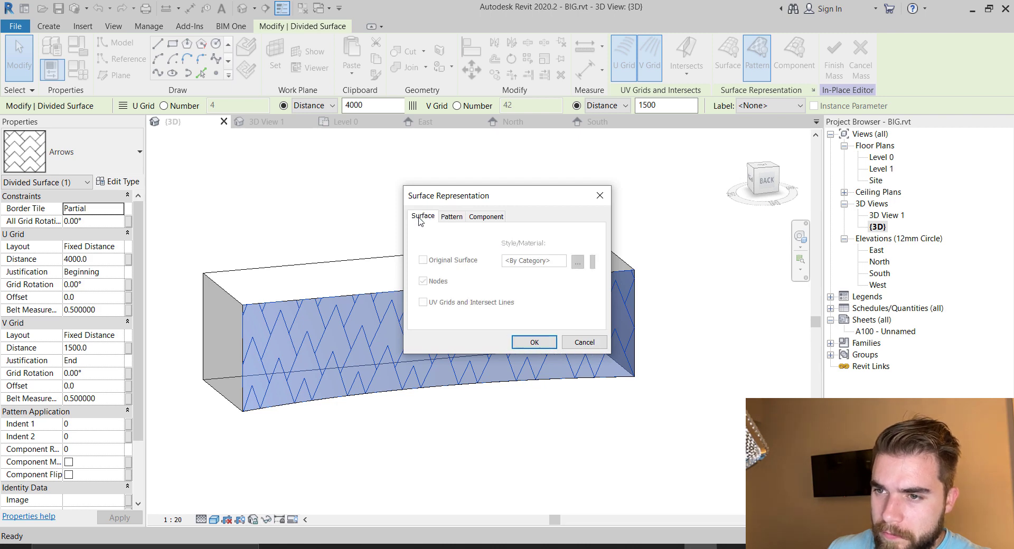
click(581, 343)
key(Escape)
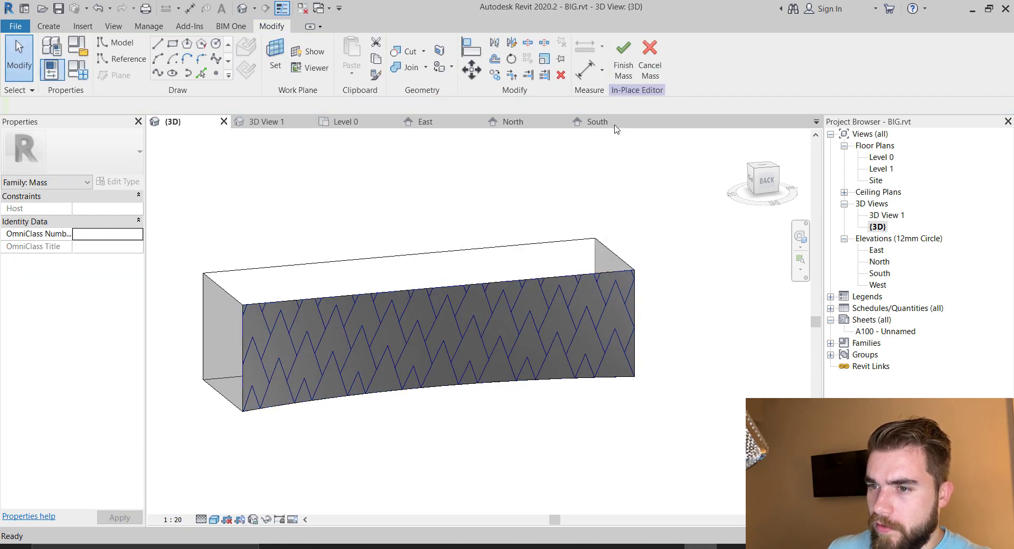
- Turn on the surface display together with the Arrows pattern on the divided surface, and inspect its nodes
click(553, 275)
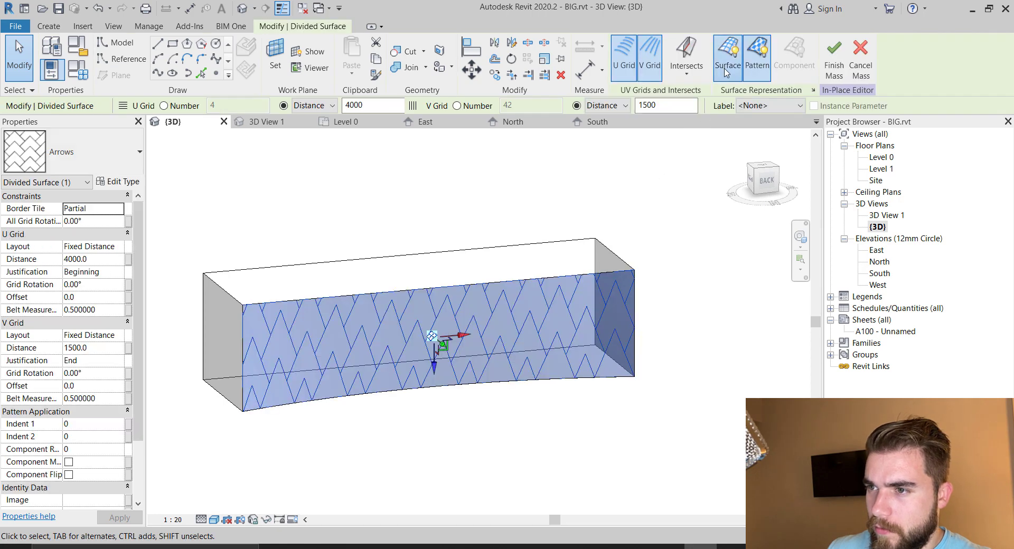
click(676, 355)
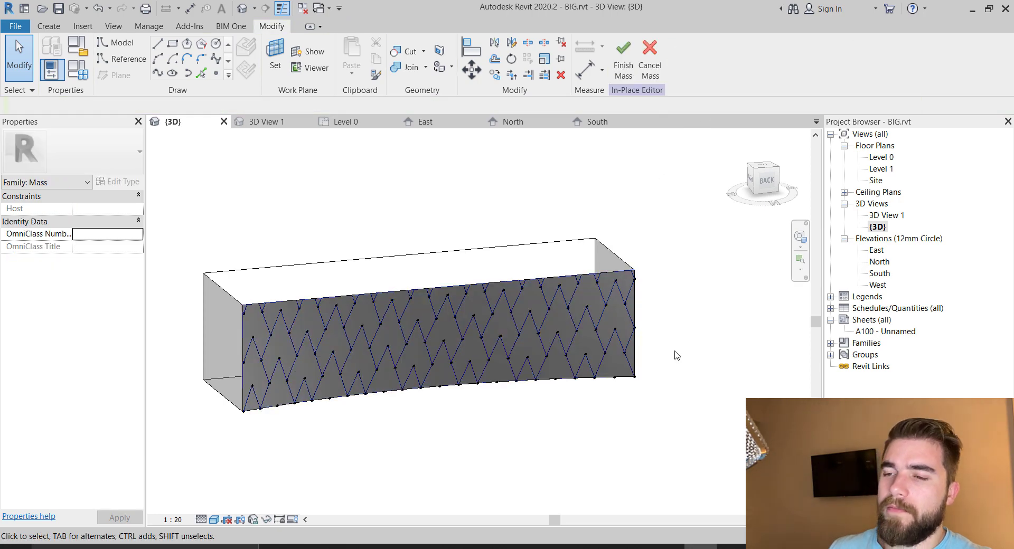
scroll(673, 346, up, 8)
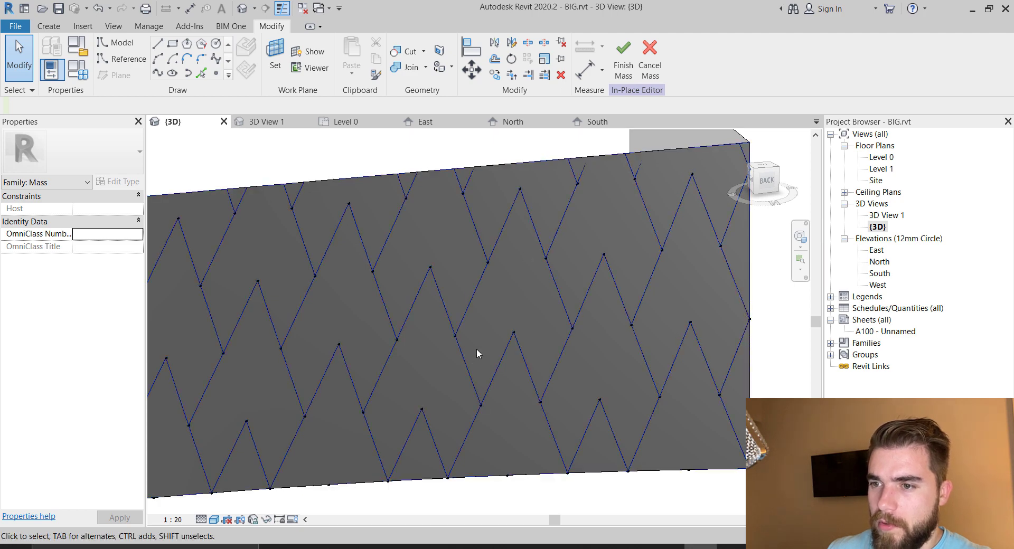
- Apply the 1/2 Step pattern to the divided surface and turn on its surface display
click(543, 348)
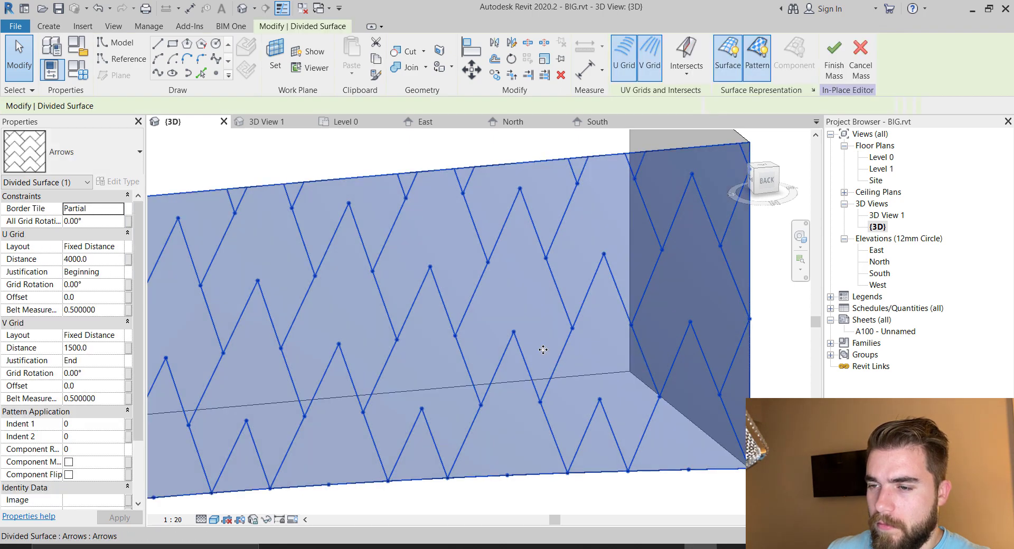
scroll(544, 348, down, 5)
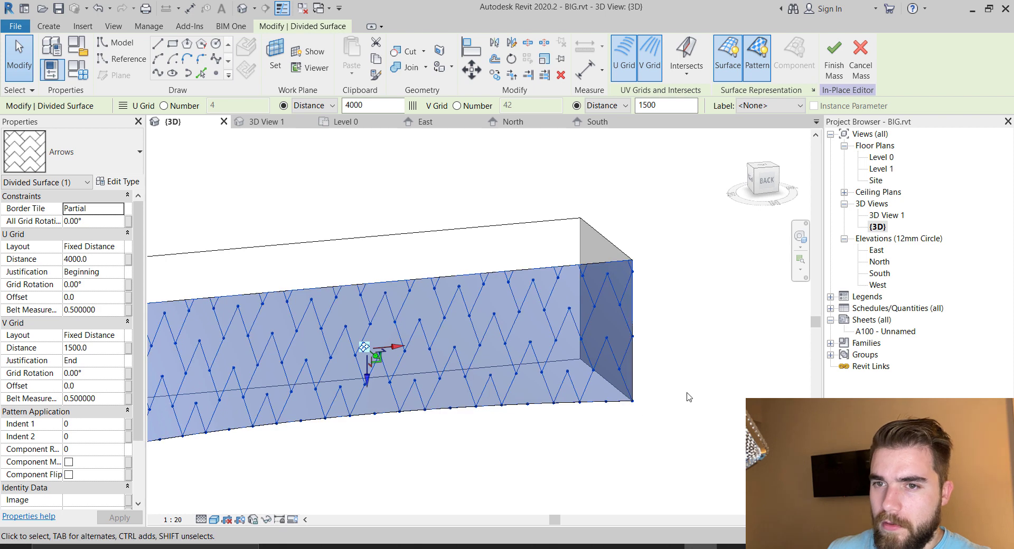
click(97, 170)
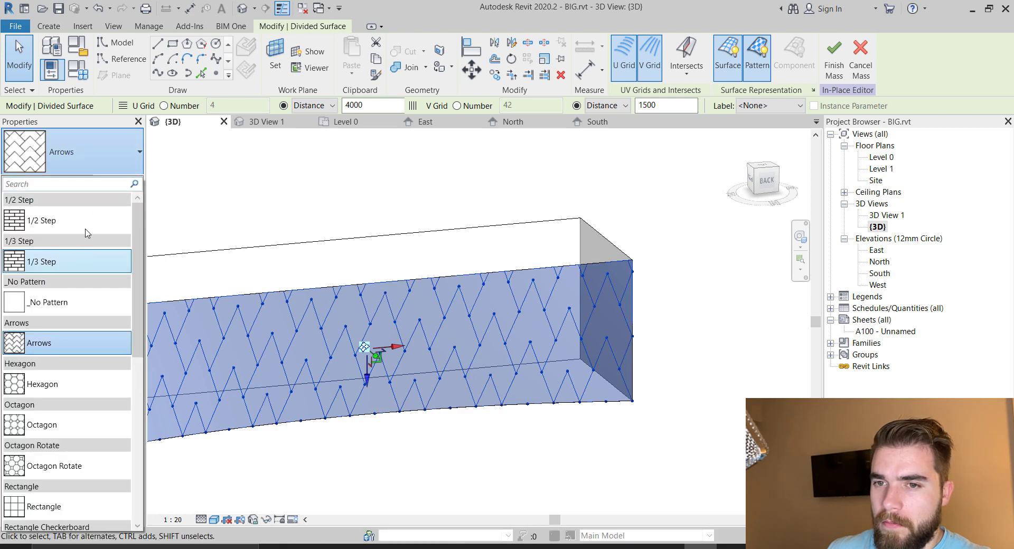
click(85, 228)
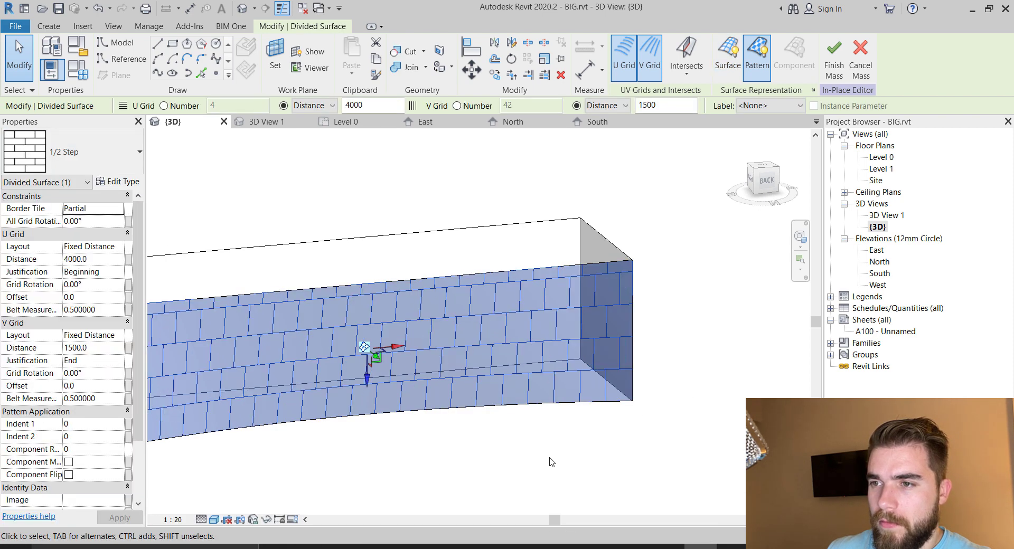
click(727, 53)
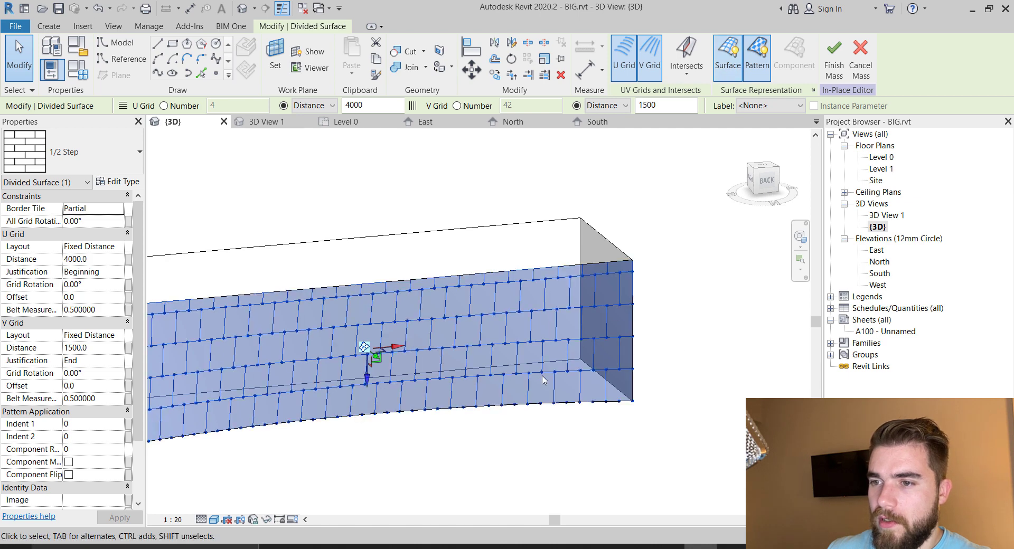
- Switch the divided surface to the Octagon Rotate pattern and turn on its surface display
click(79, 152)
scroll(79, 390, down, 5)
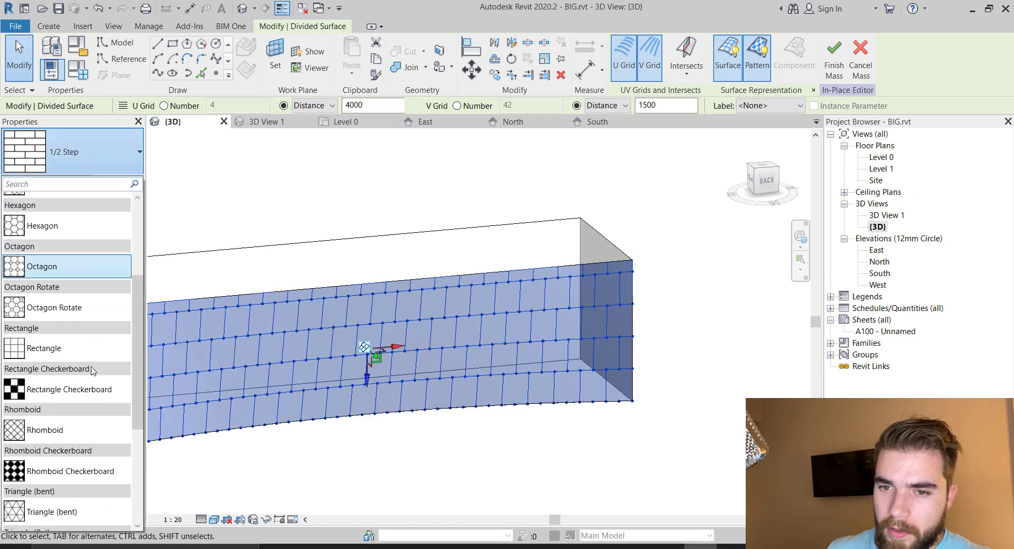
scroll(72, 453, down, 1)
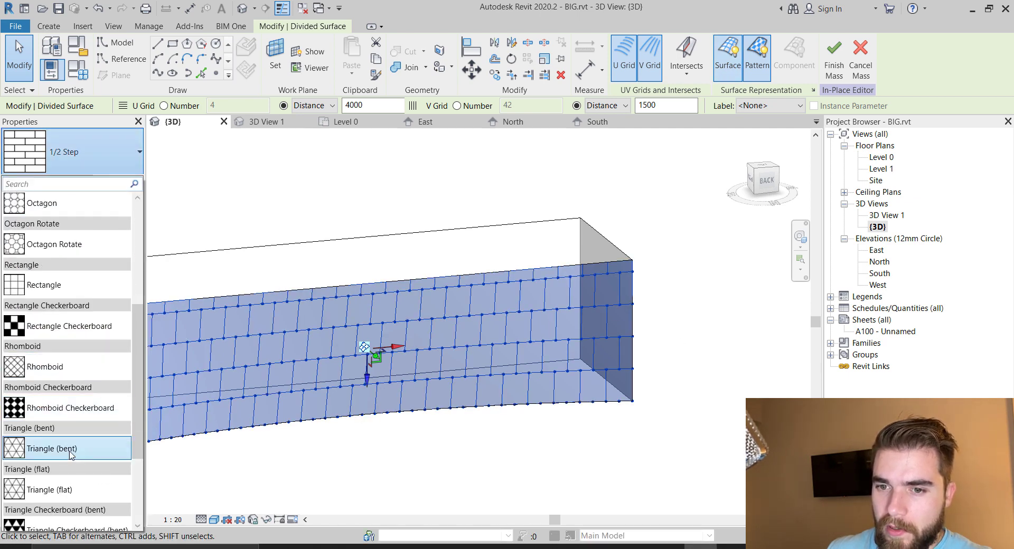
scroll(72, 442, down, 1)
scroll(80, 467, down, 1)
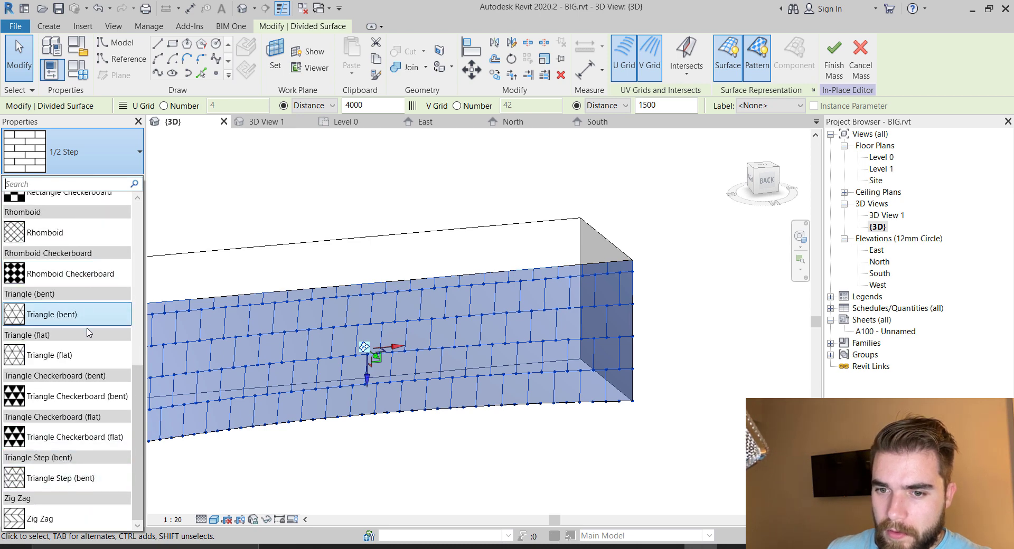
scroll(85, 314, up, 3)
click(79, 270)
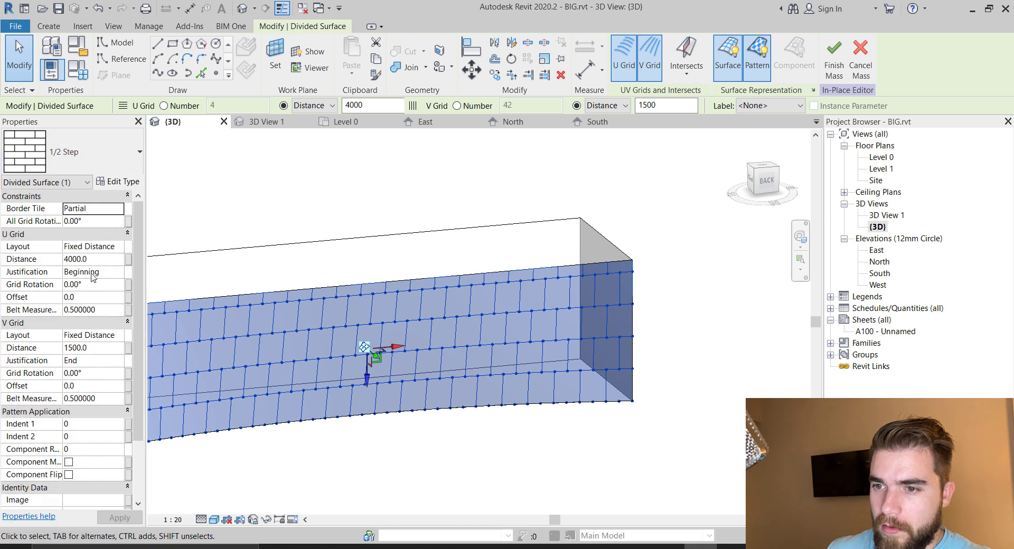
click(727, 53)
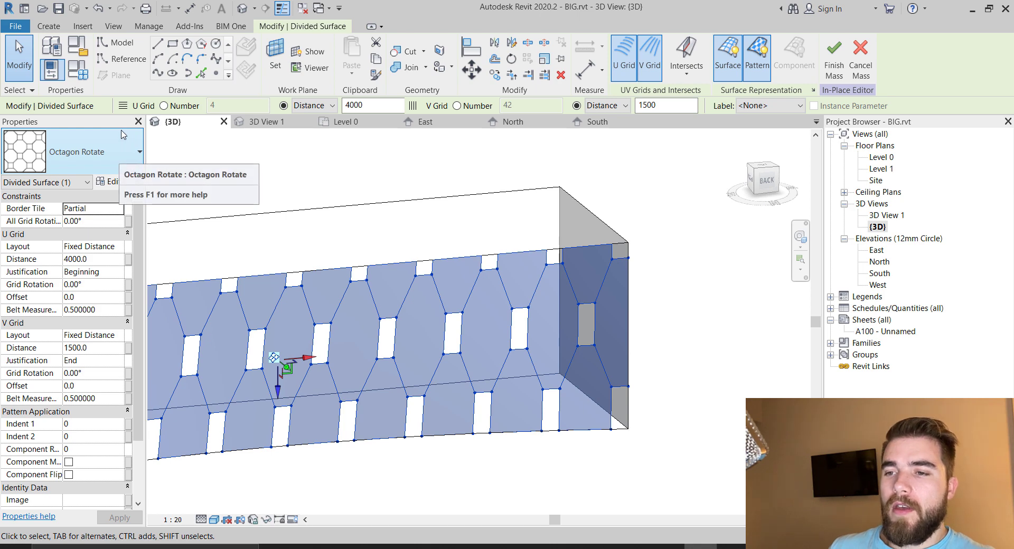
- Change the divided surface's pattern to Rectangle Checkerboard
click(90, 153)
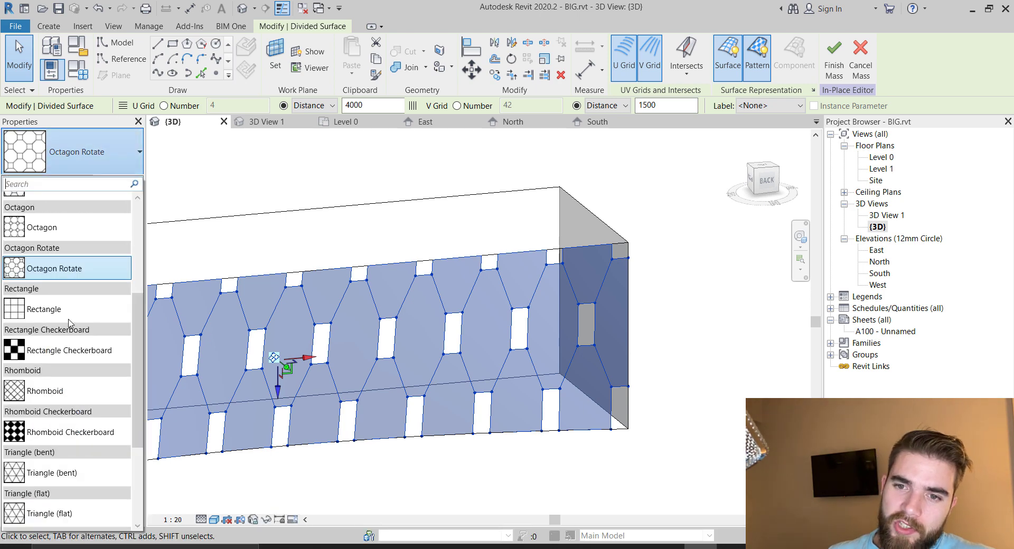
click(89, 349)
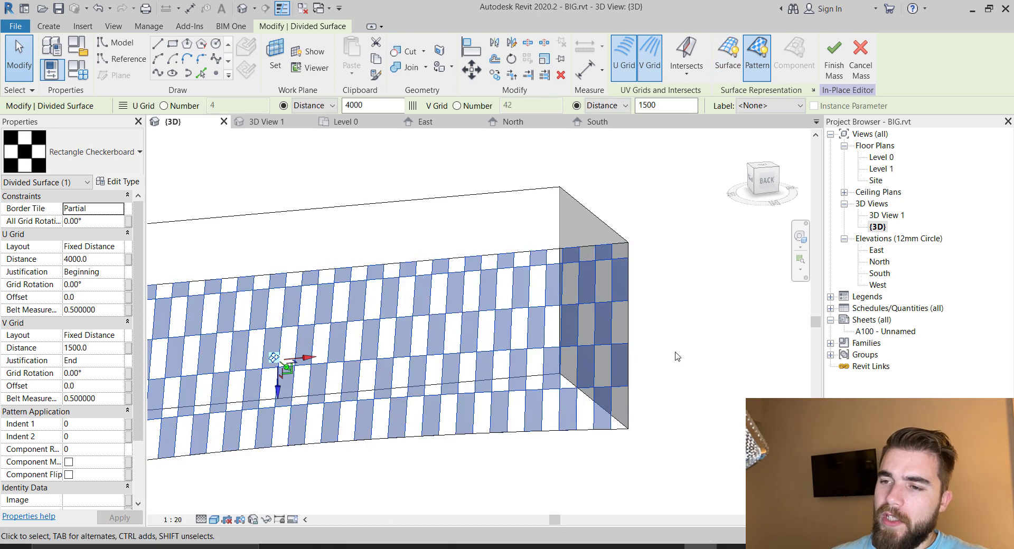
- Compare the checkerboard pattern on the divided surface with the panelled facades of the neighbouring masses
scroll(676, 349, down, 5)
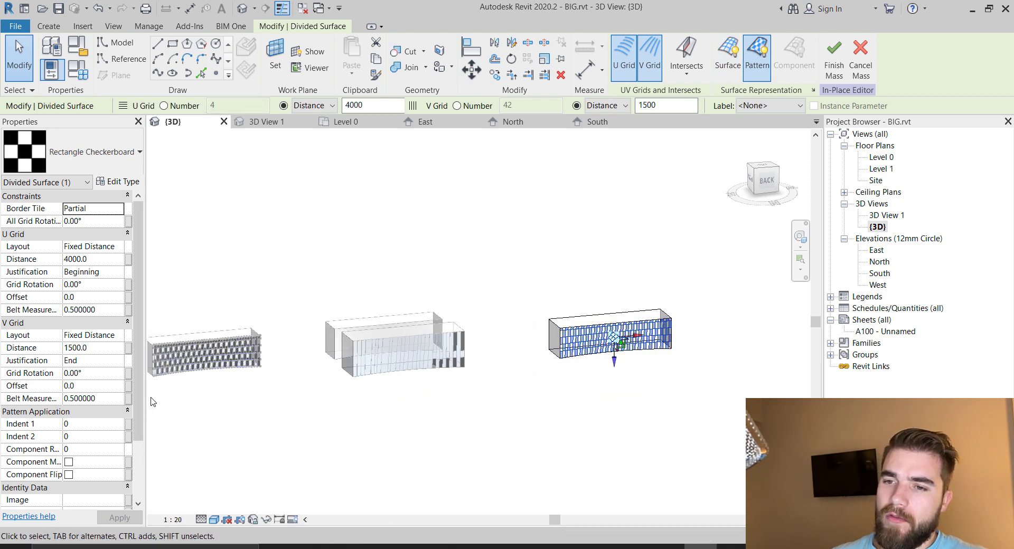
scroll(248, 370, up, 5)
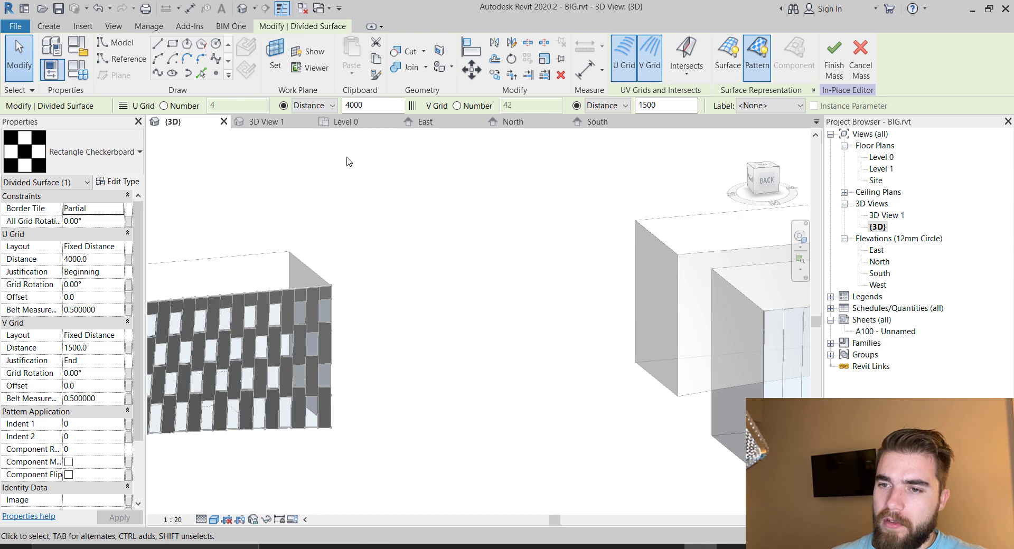
scroll(270, 280, down, 5)
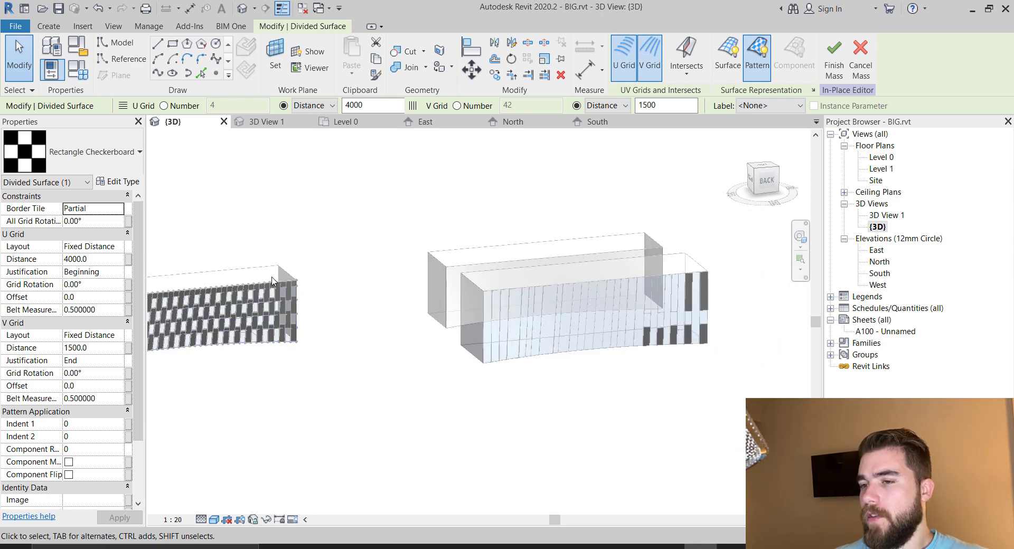
scroll(633, 258, up, 2)
scroll(695, 368, up, 6)
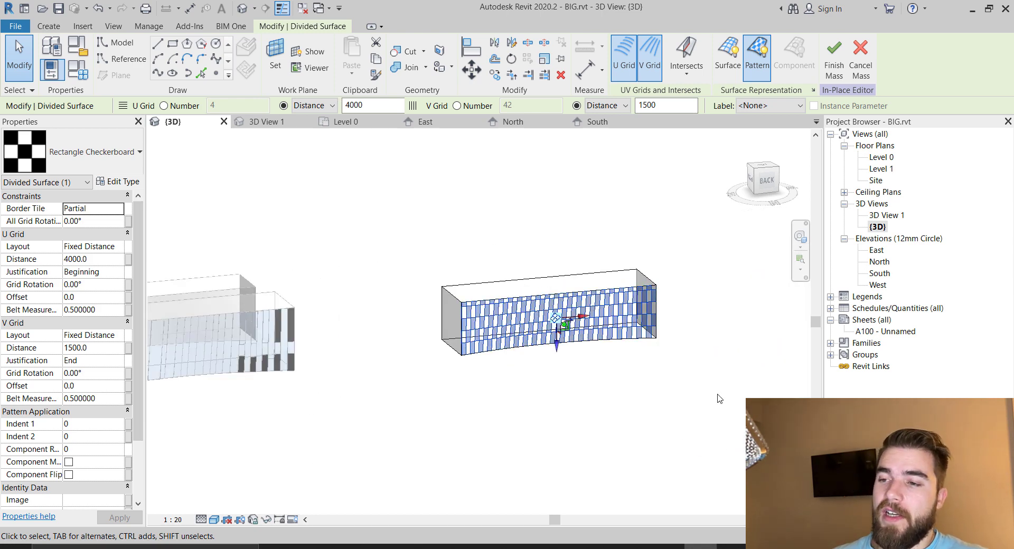
scroll(708, 338, up, 2)
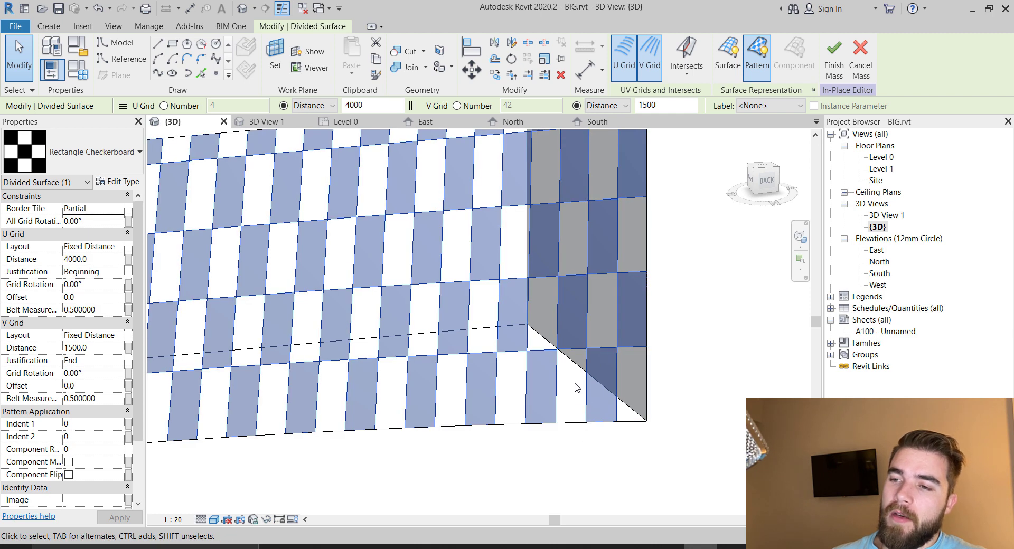
scroll(594, 347, up, 2)
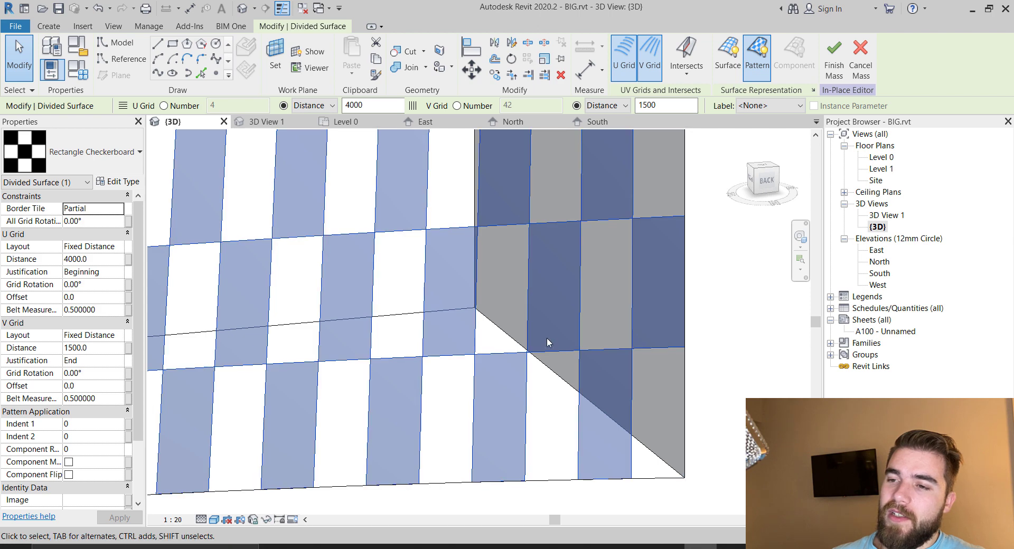
scroll(565, 332, down, 1)
scroll(565, 328, down, 6)
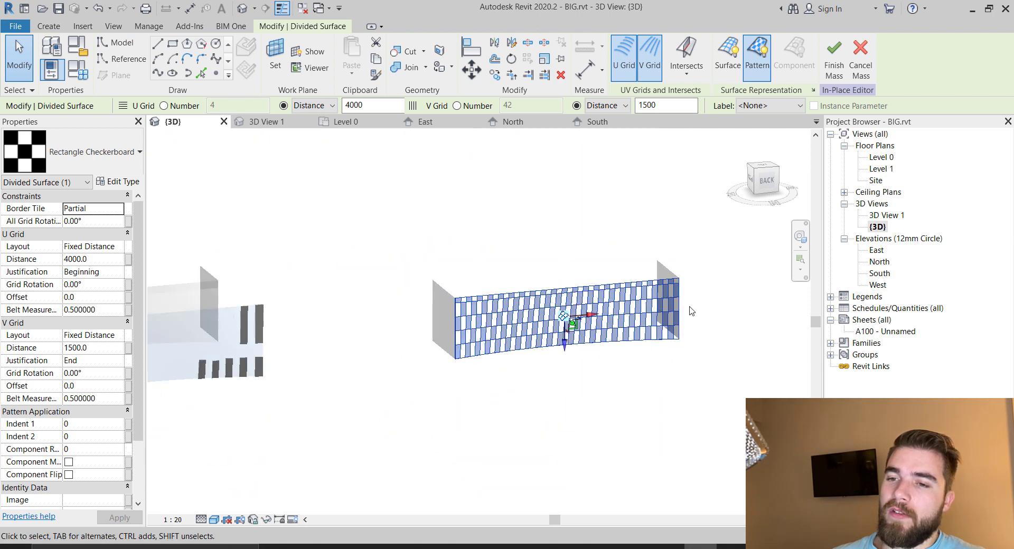
scroll(201, 348, up, 4)
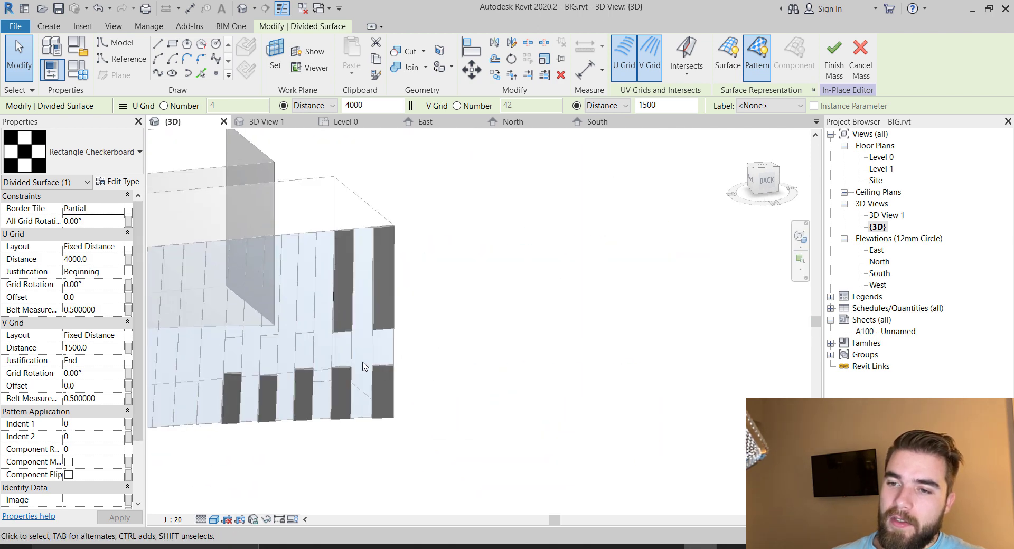
scroll(553, 343, down, 5)
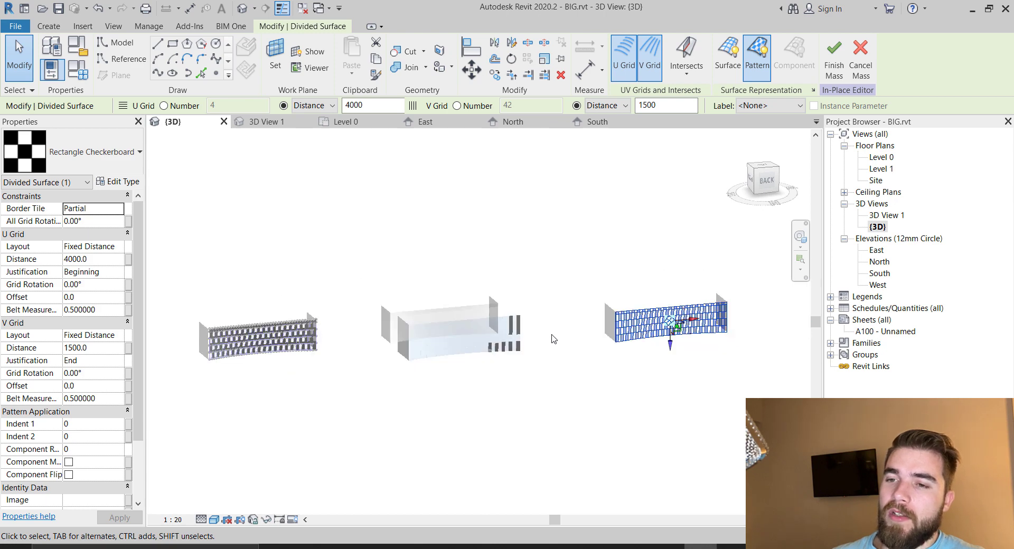
scroll(422, 351, up, 5)
scroll(422, 351, up, 3)
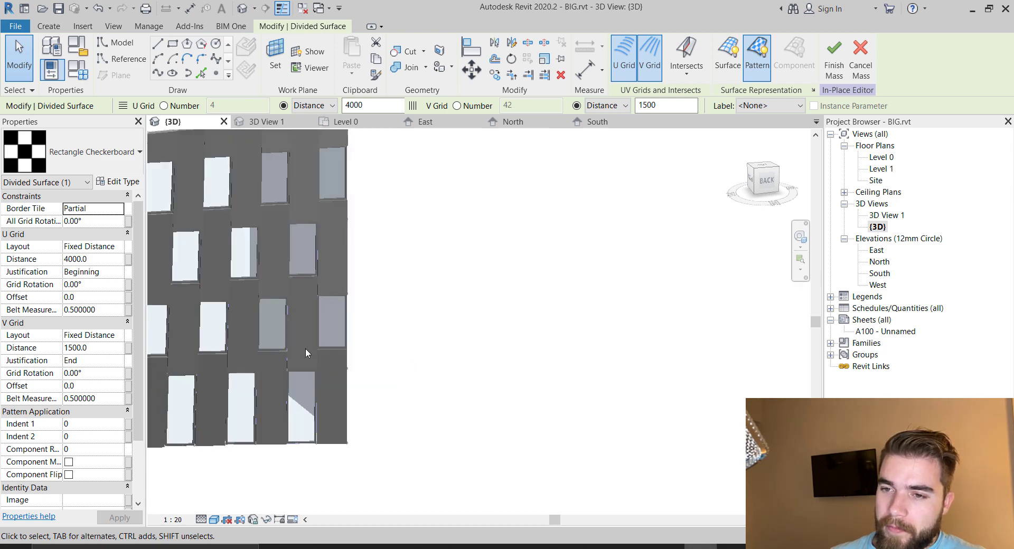
scroll(338, 379, up, 3)
scroll(343, 364, down, 8)
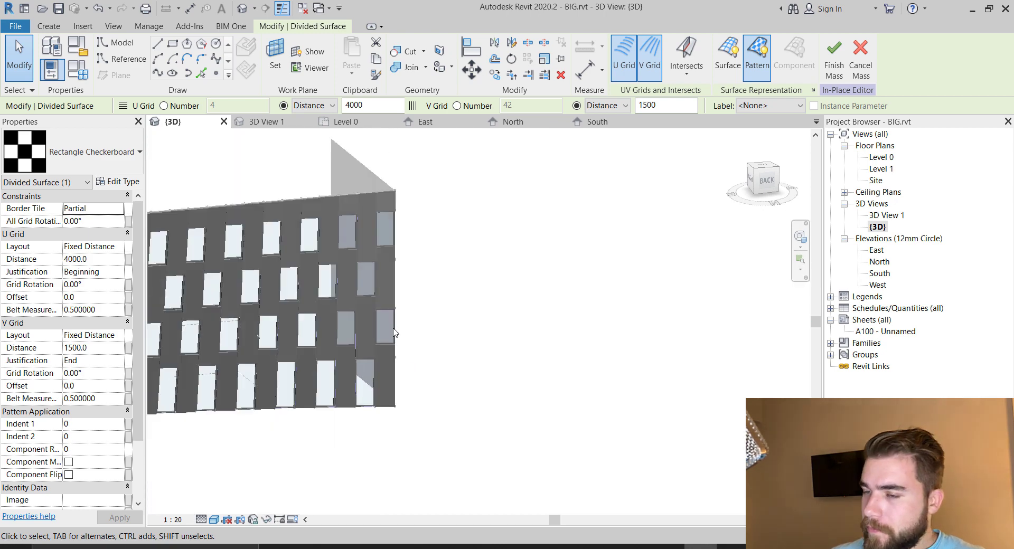
scroll(360, 240, down, 2)
scroll(781, 308, up, 2)
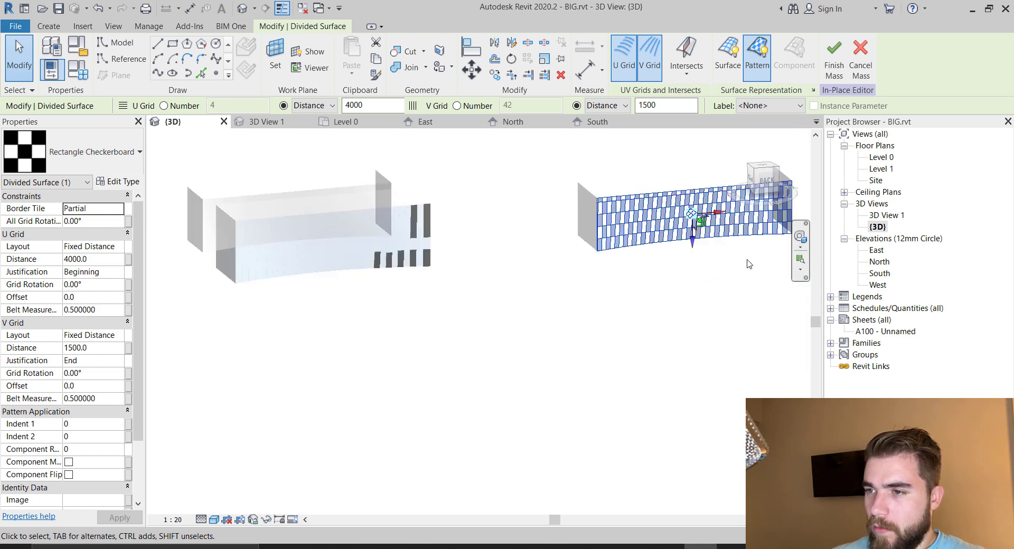
scroll(461, 324, down, 2)
- Set the divided surface to _No Pattern, inspect its grid nodes and clear the selection
click(121, 159)
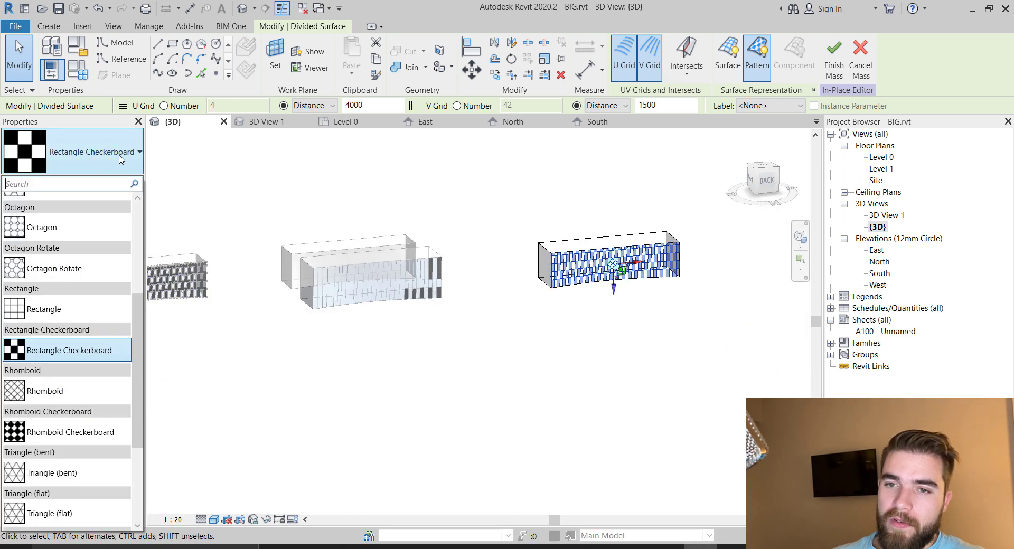
scroll(93, 301, up, 5)
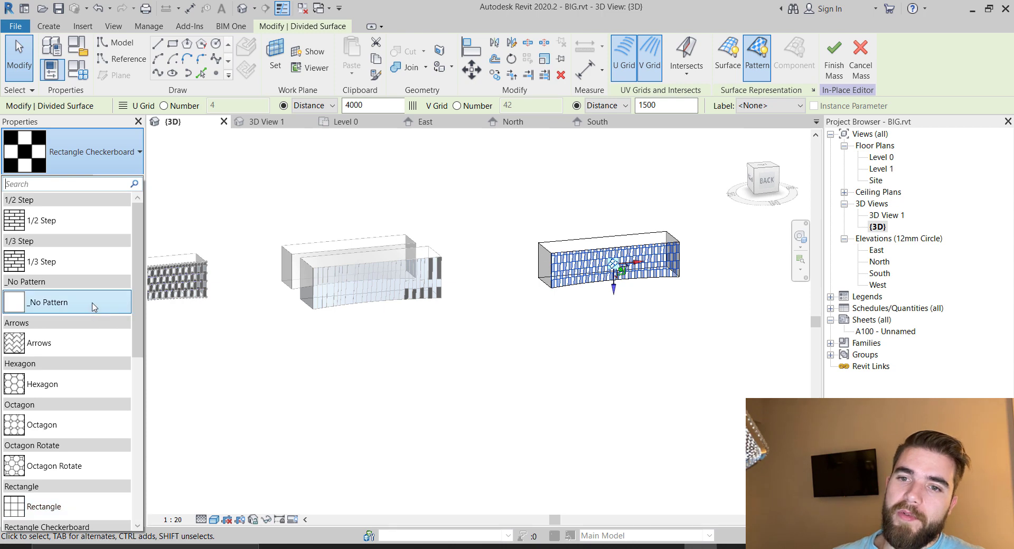
click(94, 307)
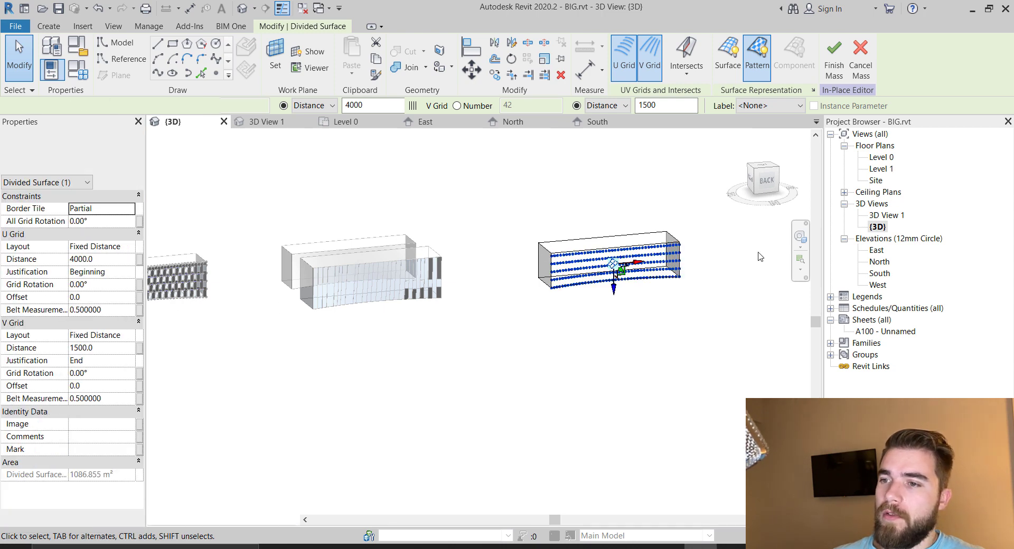
scroll(700, 245, up, 3)
scroll(701, 246, up, 2)
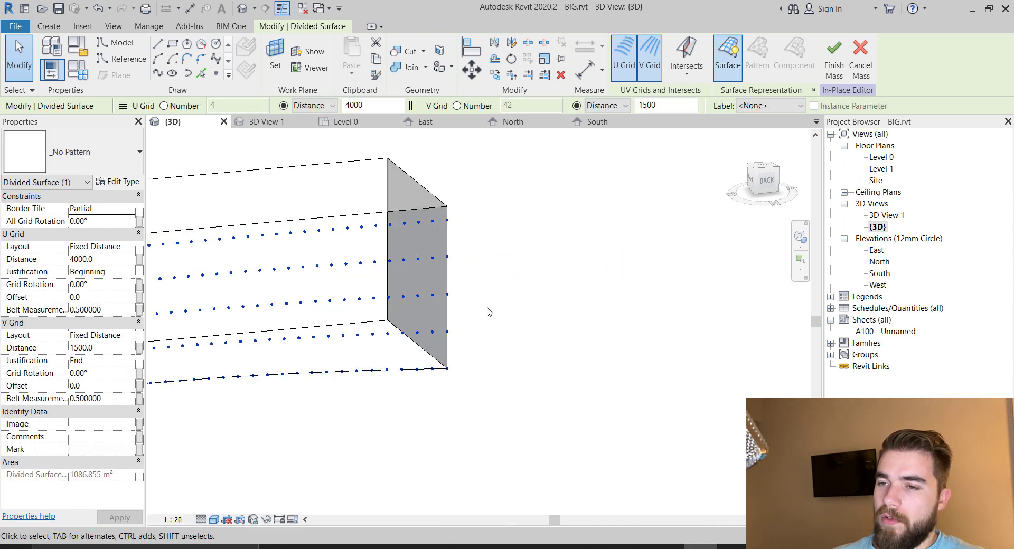
click(563, 314)
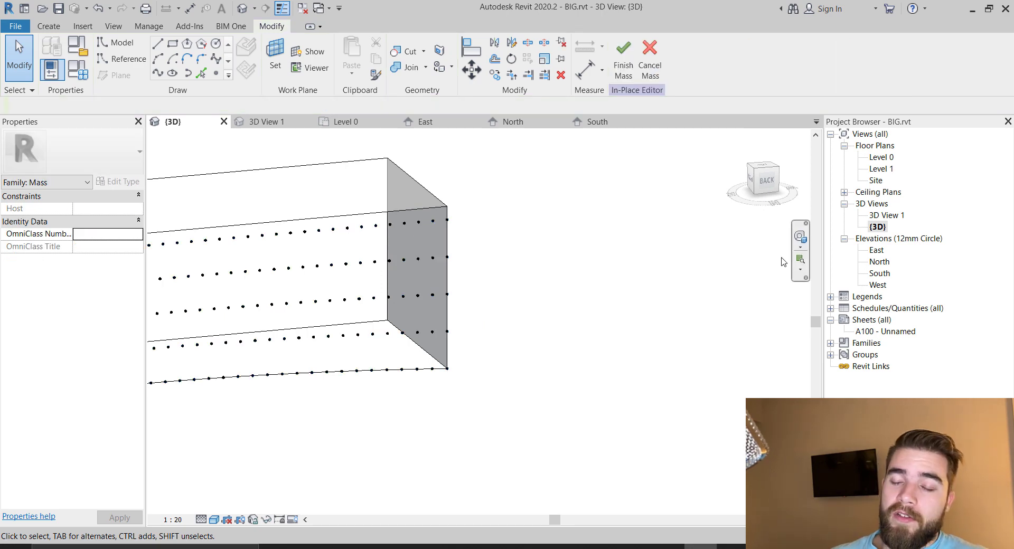
- Create a new family from the Metric Generic Model Adaptive.rft template
click(15, 28)
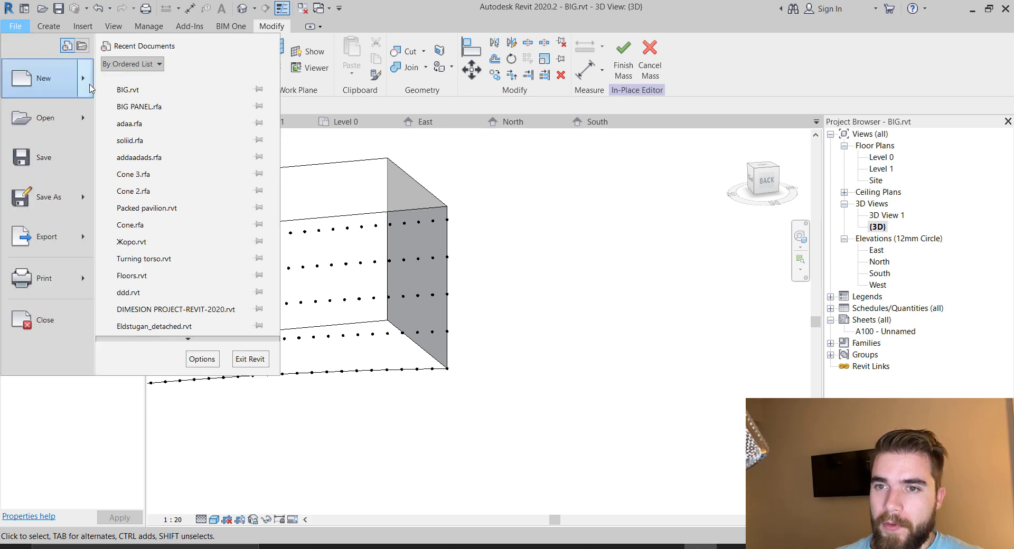
mouse_move(90, 85)
click(148, 115)
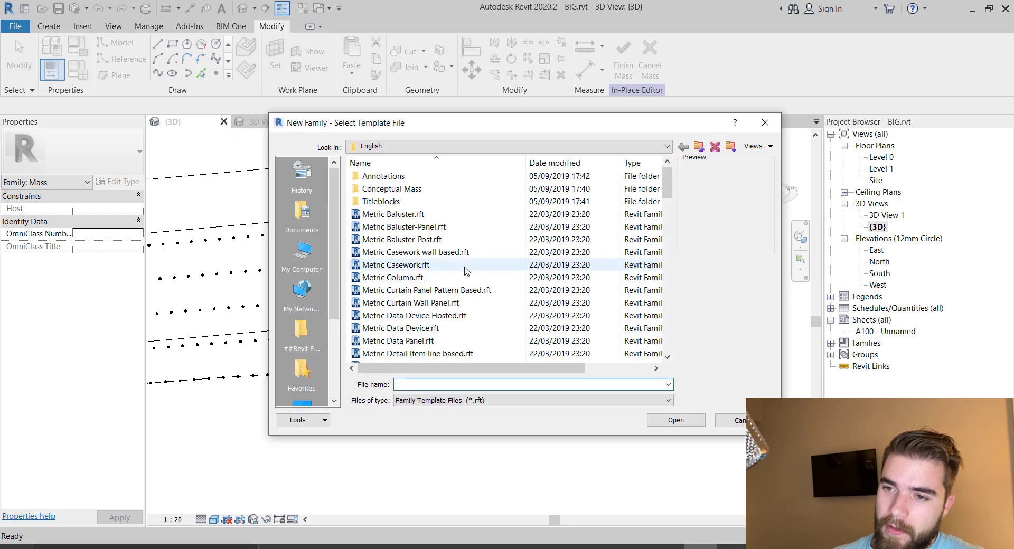
scroll(465, 285, down, 6)
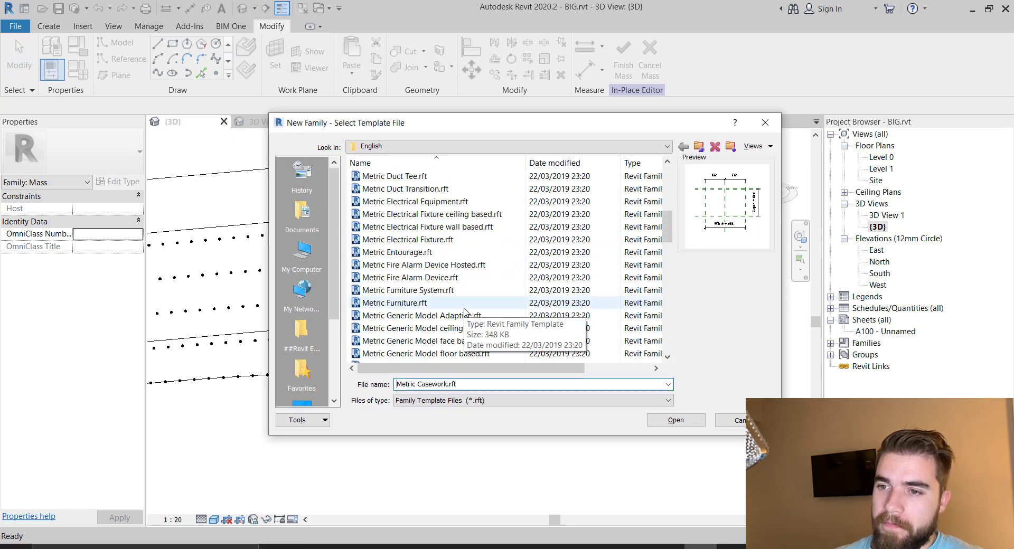
click(468, 317)
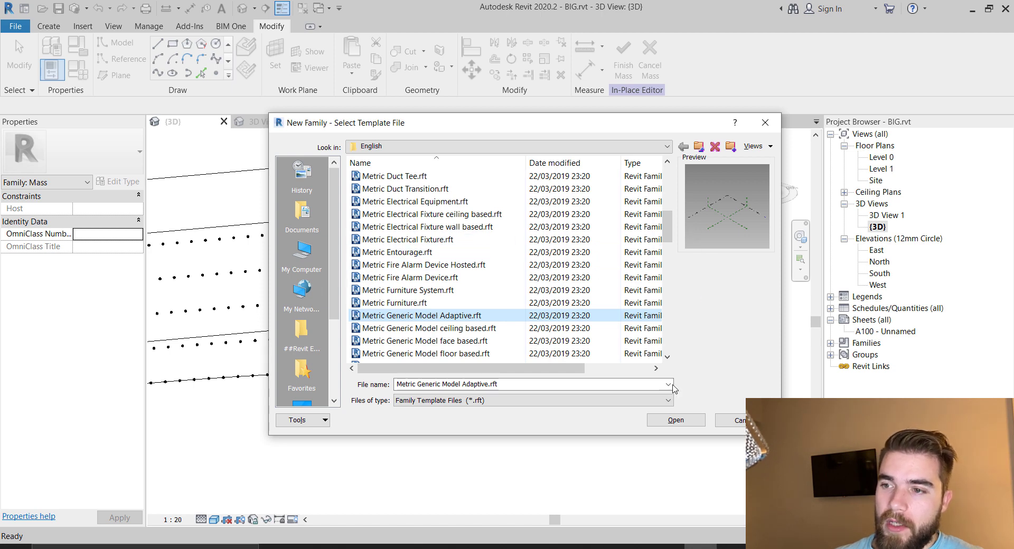
click(675, 420)
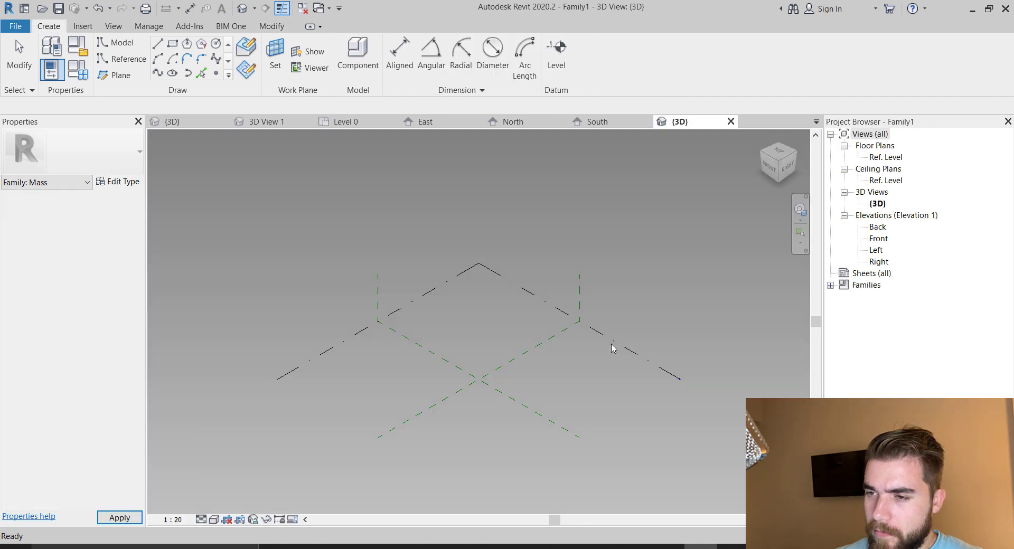
scroll(562, 401, up, 3)
shift+middle_drag(419, 397, 414, 513)
scroll(520, 289, down, 1)
scroll(461, 397, up, 2)
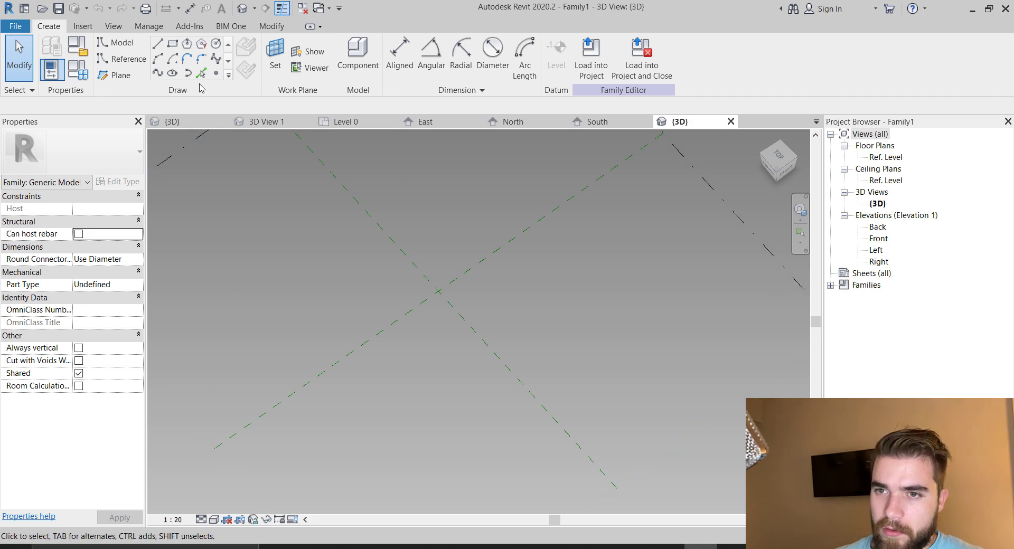
click(216, 74)
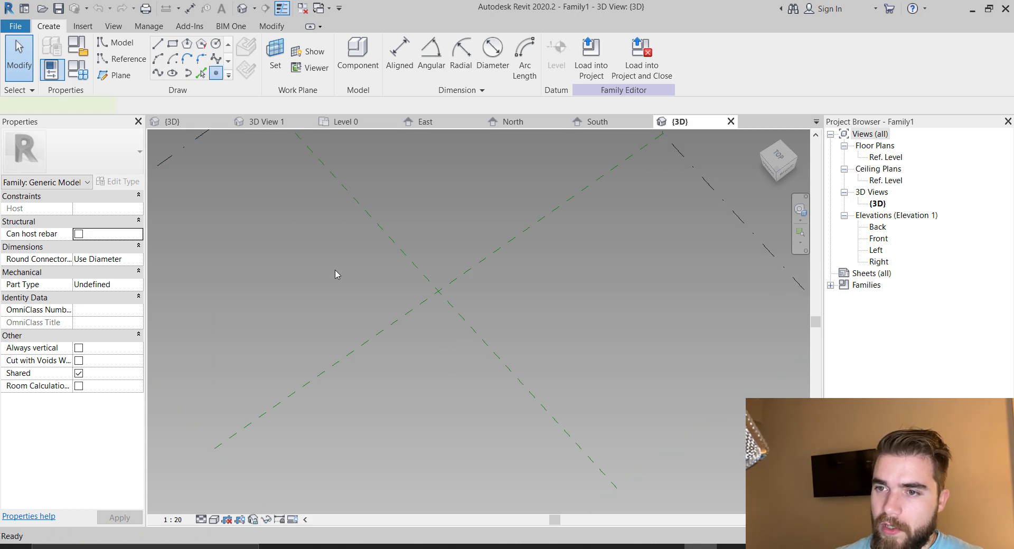
scroll(429, 364, up, 2)
click(428, 369)
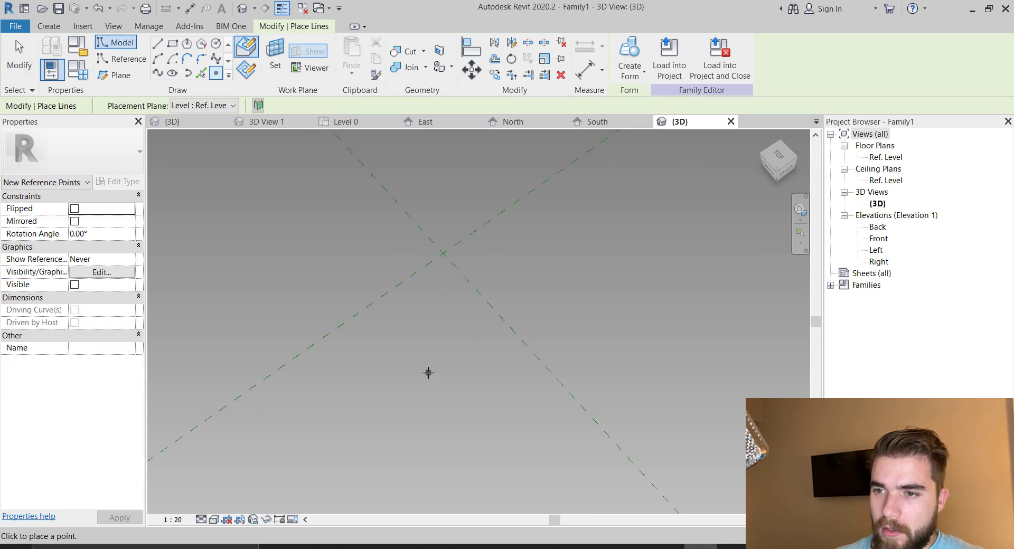
click(464, 298)
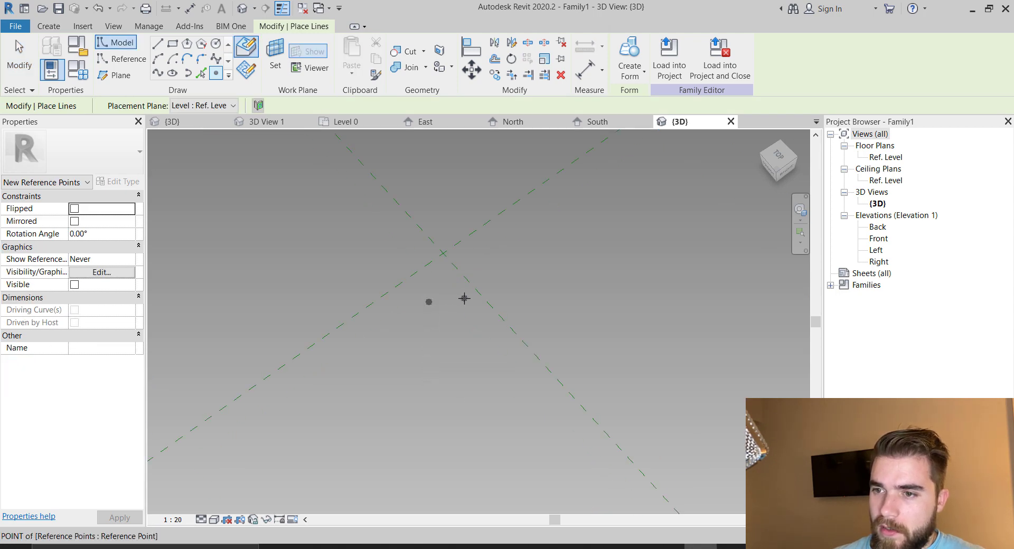
click(441, 360)
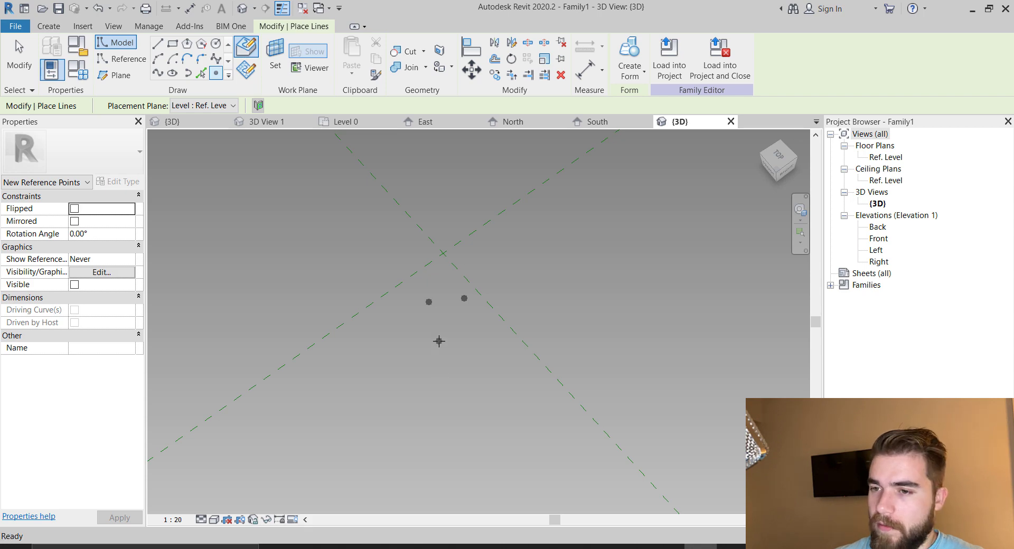
key(ctrl+z)
key(ctrl+z)
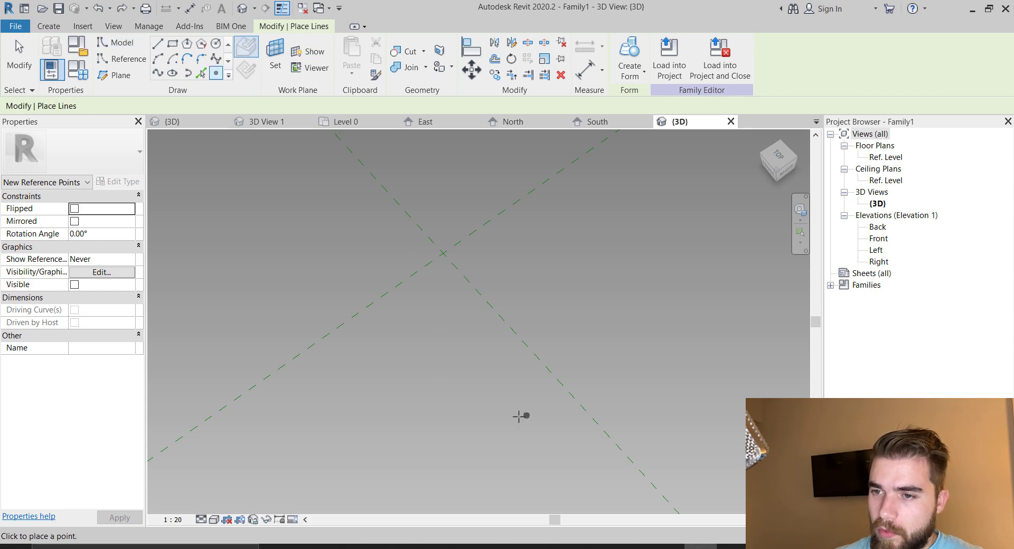
- Place four reference points as the corners of a long, narrow quadrilateral in front of the reference planes' intersection
click(441, 379)
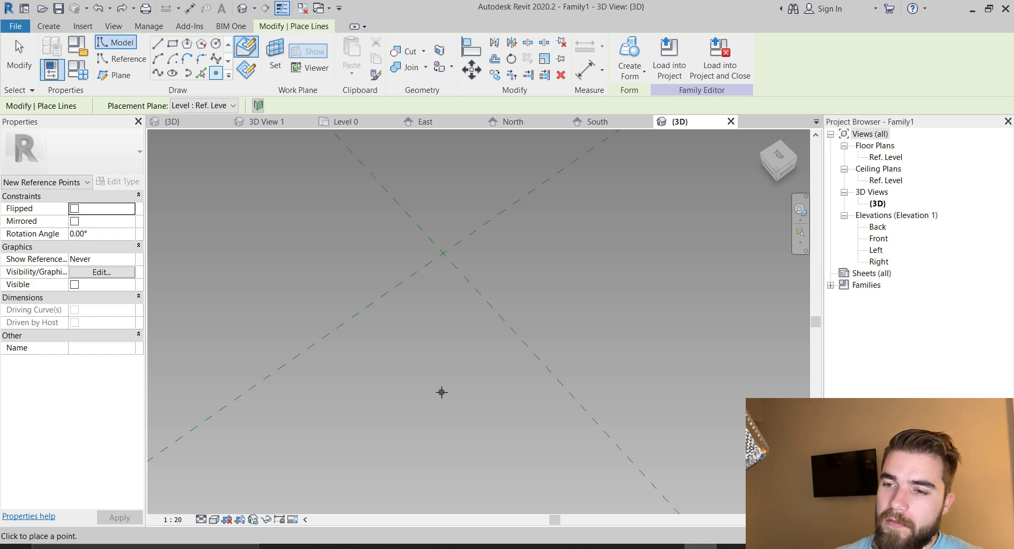
click(458, 399)
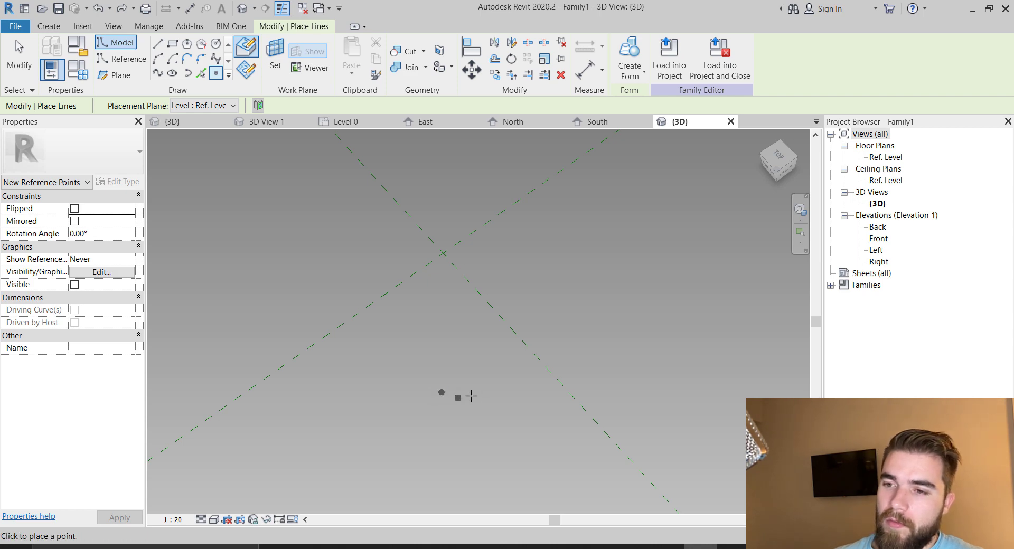
click(467, 273)
click(435, 276)
key(Escape)
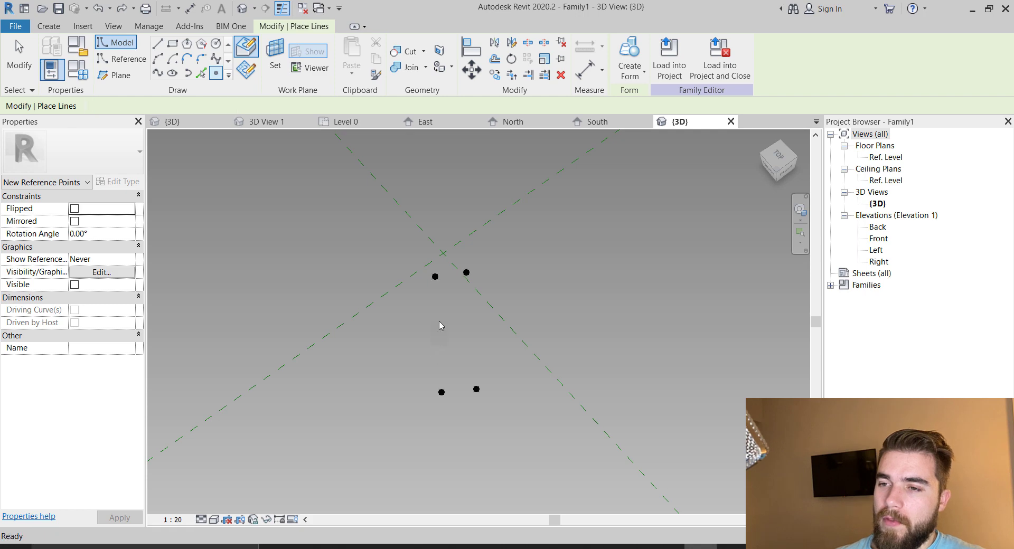
key(Escape)
- Make all four reference points adaptive and check their placement numbering
drag(402, 240, 535, 478)
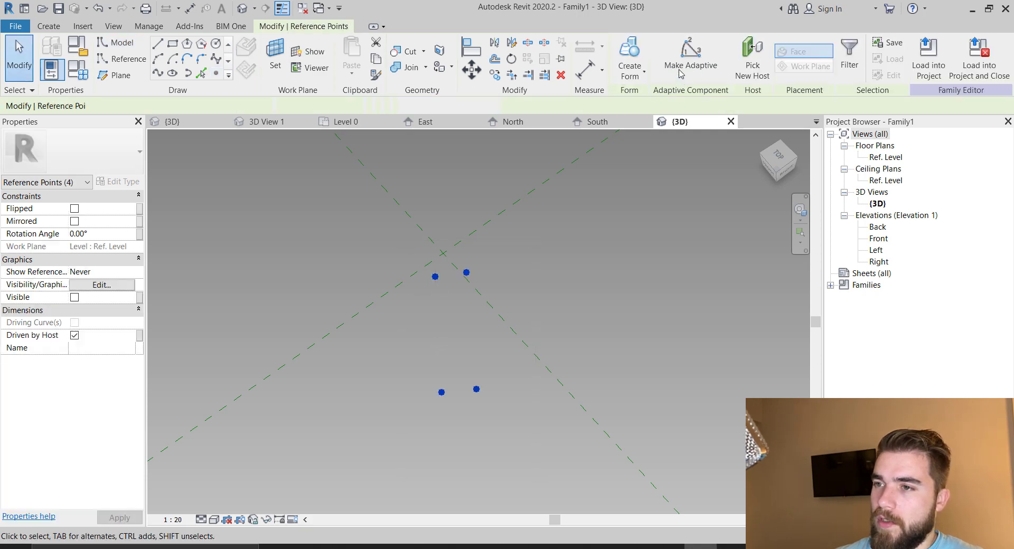
click(690, 58)
scroll(462, 271, up, 5)
click(473, 461)
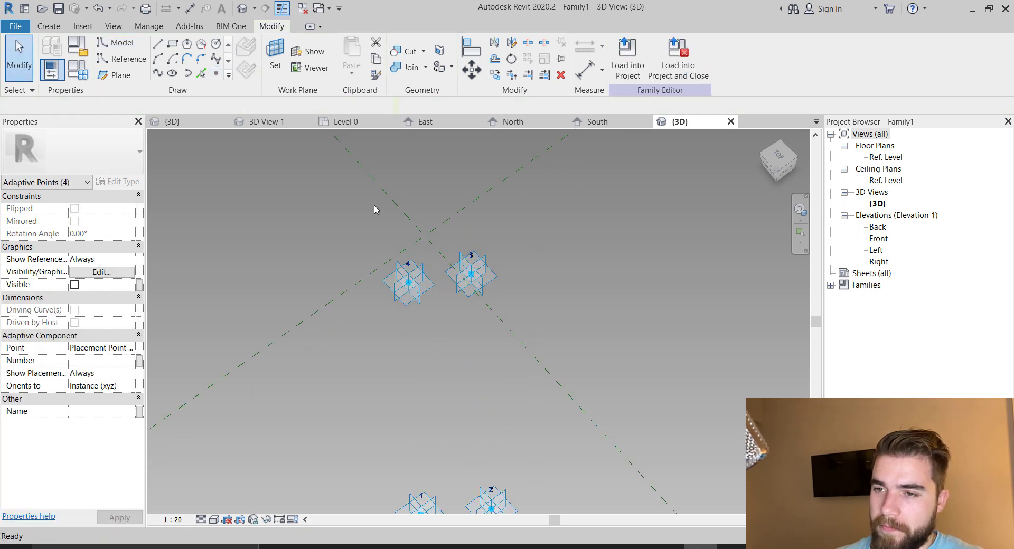
scroll(373, 210, up, 1)
scroll(422, 222, down, 2)
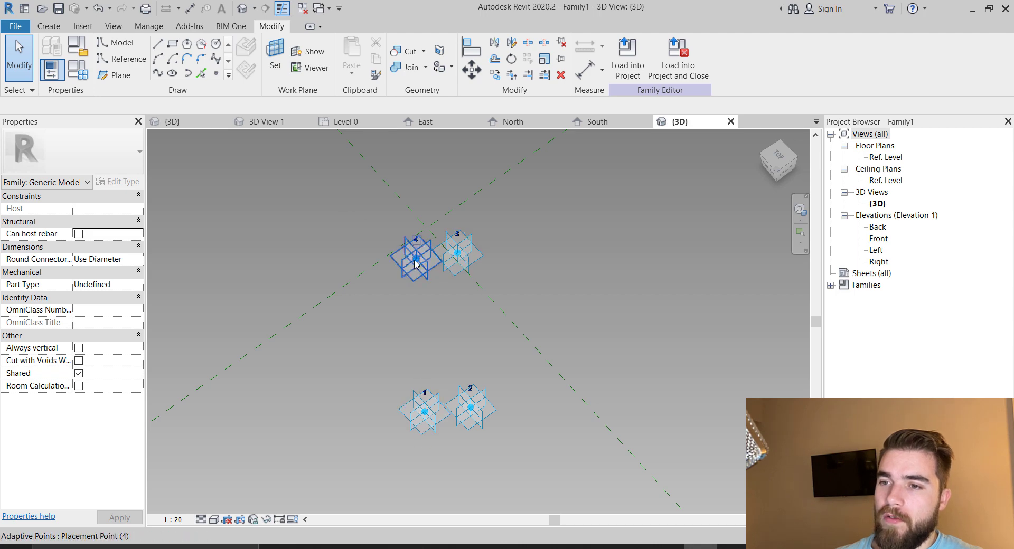
scroll(513, 326, up, 1)
scroll(477, 459, up, 2)
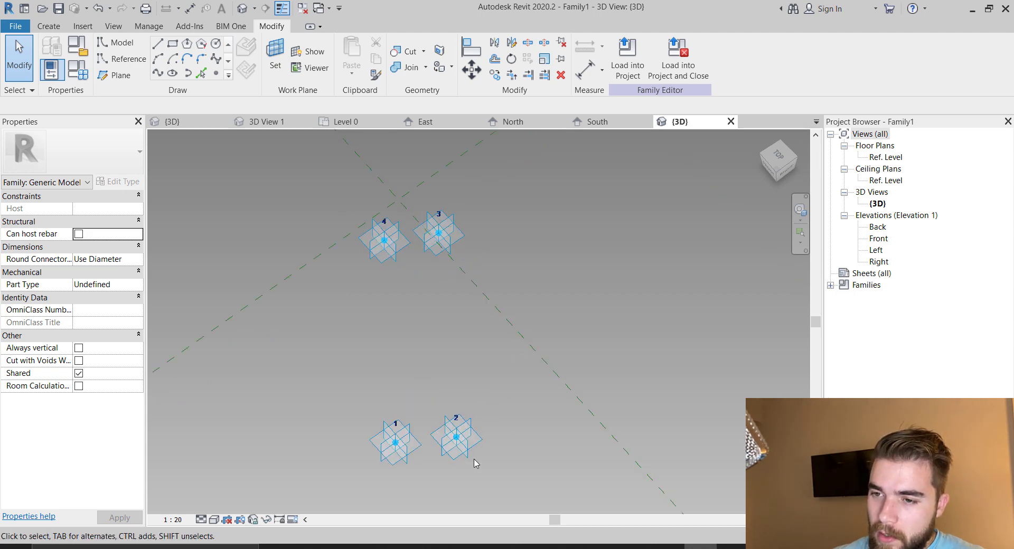
- Connect adaptive points 1 and 2 with a spline through points, and clear the selection
click(476, 442)
scroll(506, 451, up, 1)
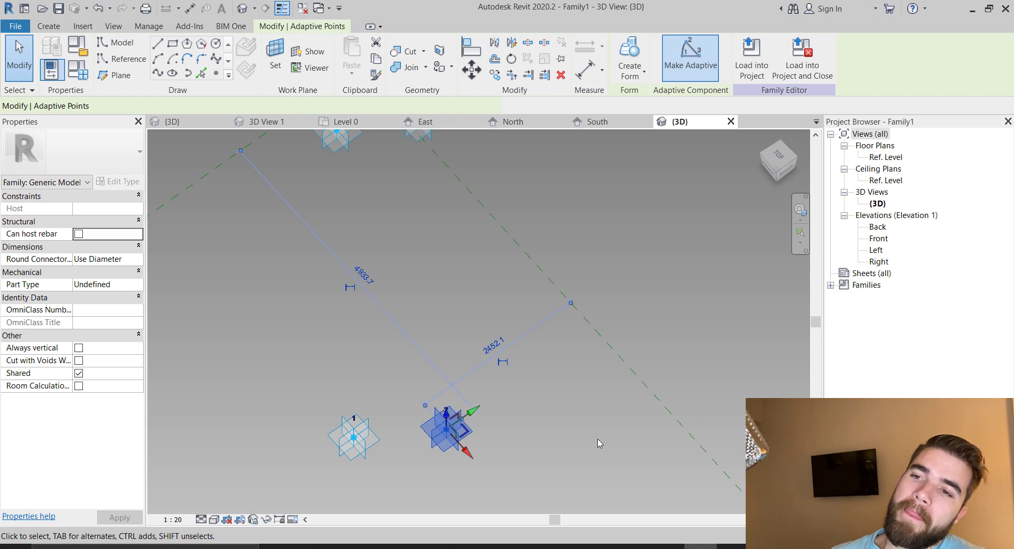
mouse_move(528, 438)
shift+middle_down()
mouse_move(525, 454)
mouse_move(536, 438)
mouse_move(523, 424)
shift+middle_up()
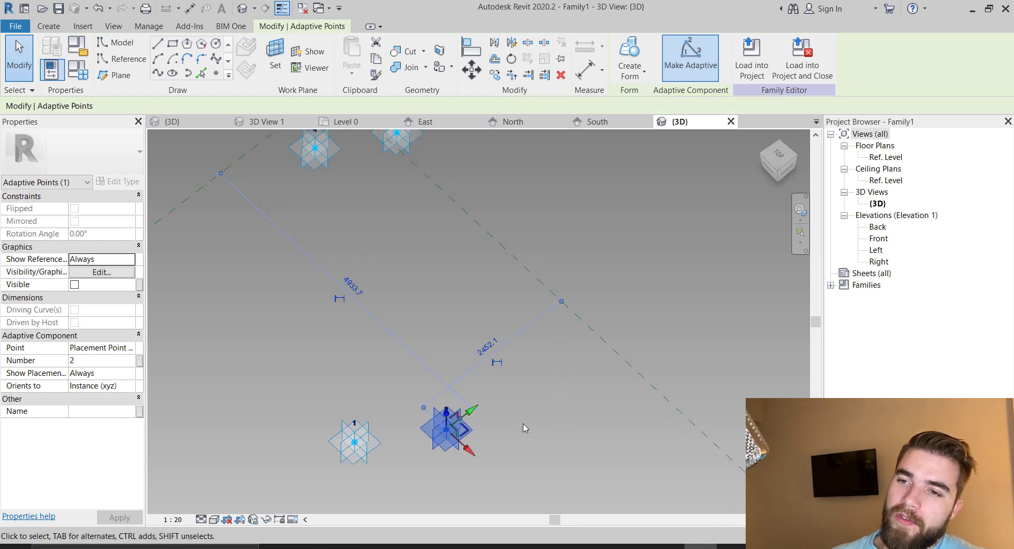
scroll(526, 426, down, 2)
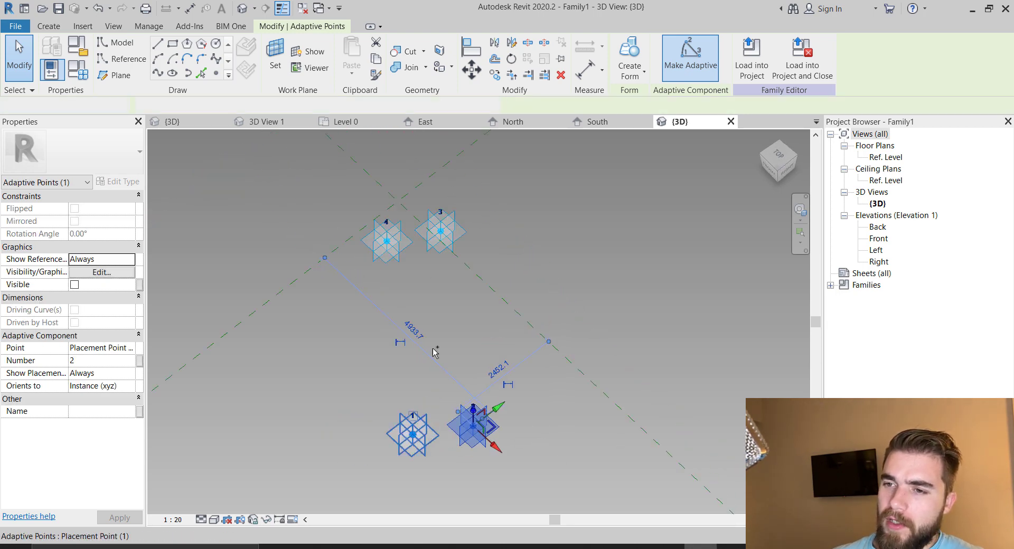
ctrl+click(414, 431)
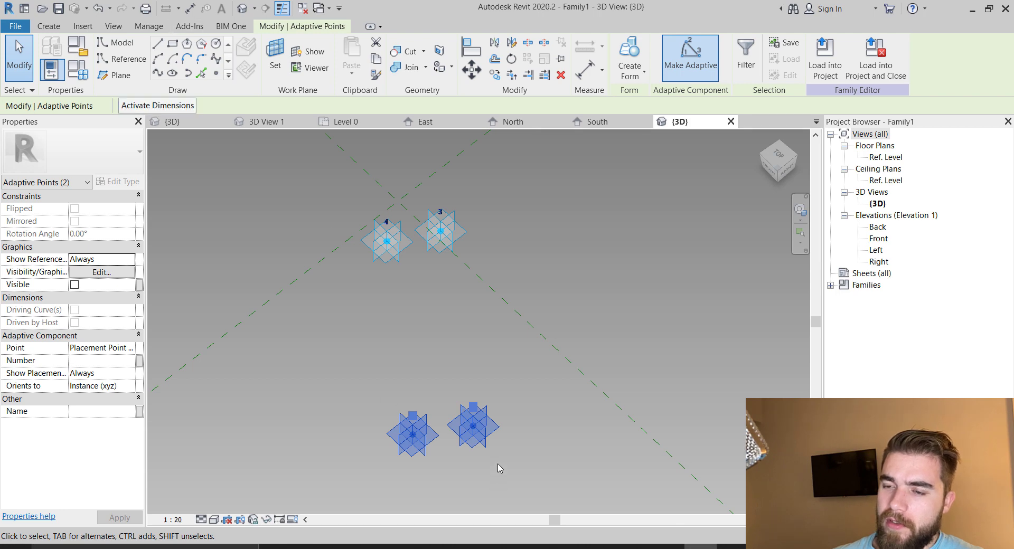
scroll(491, 456, up, 2)
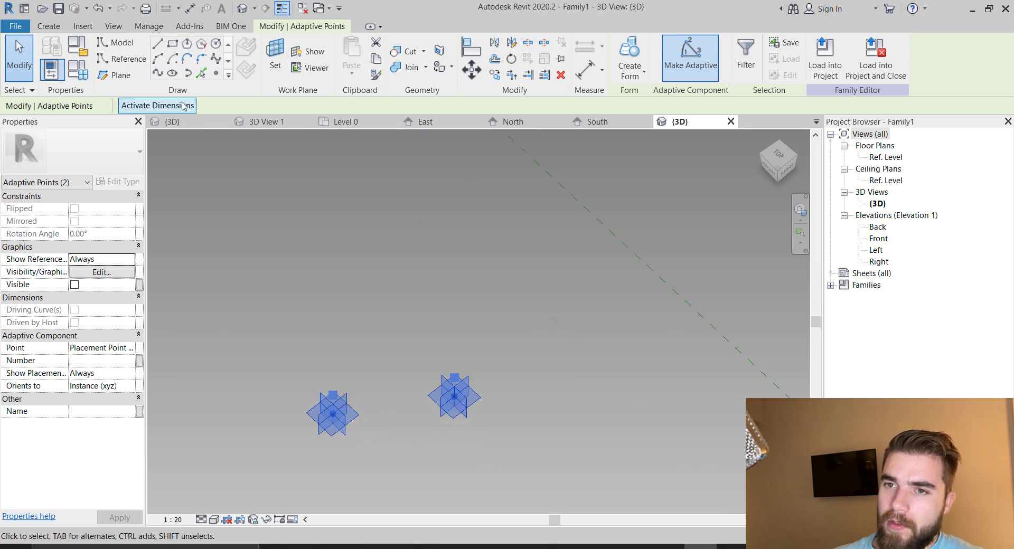
click(157, 74)
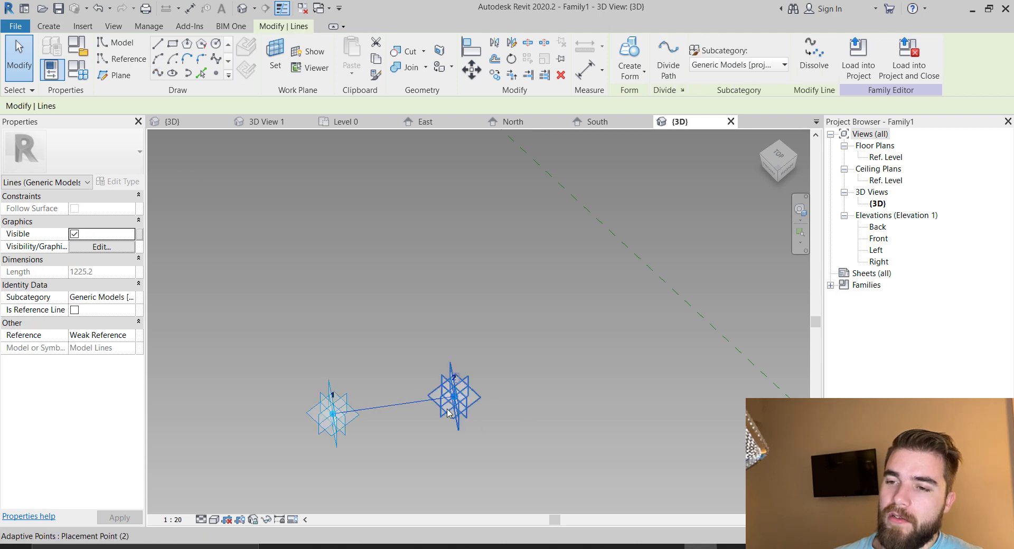
scroll(443, 409, down, 3)
click(500, 430)
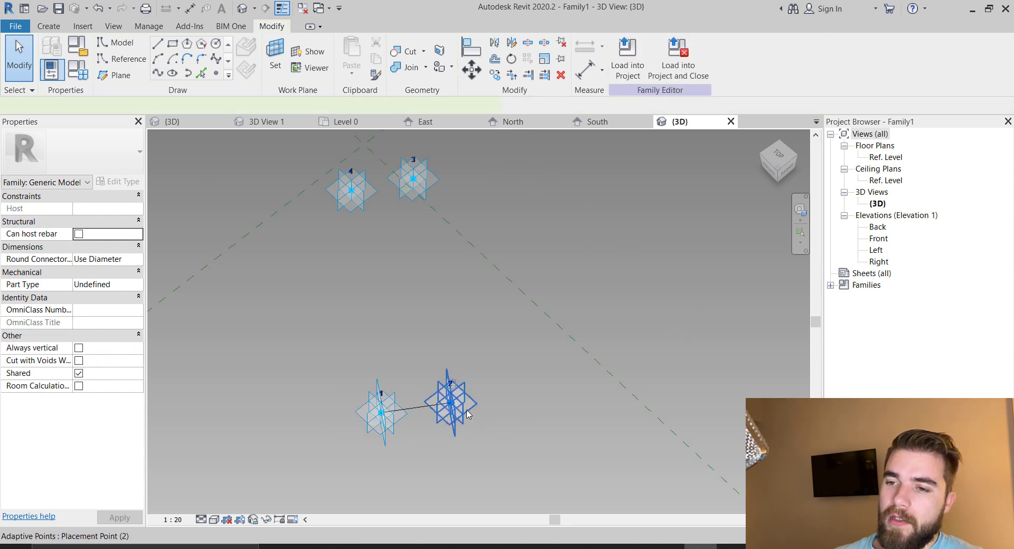
- Connect adaptive points 2 to 3, 3 to 4 and 4 to 1 with splines through points, closing the four-sided outline
click(468, 414)
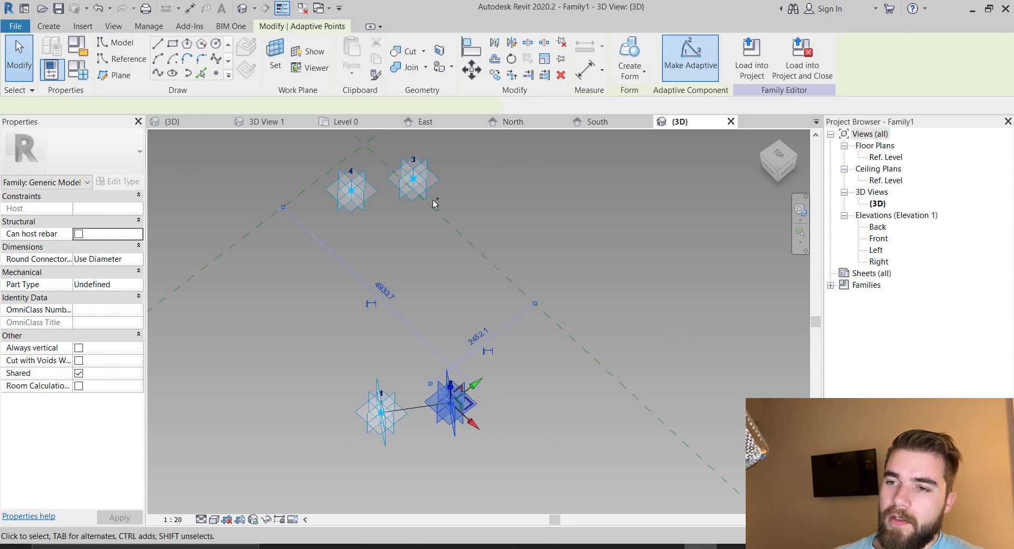
ctrl+click(413, 160)
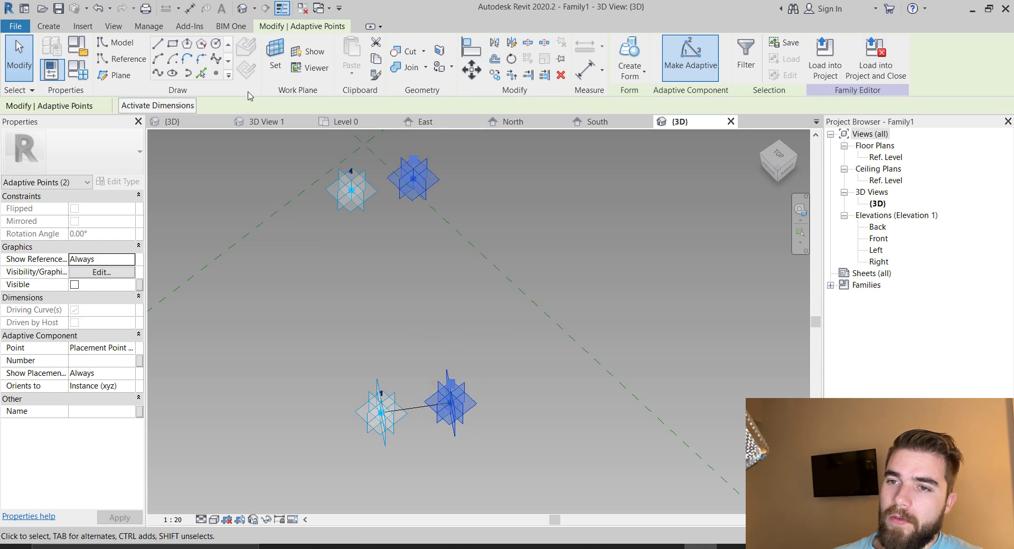
click(157, 74)
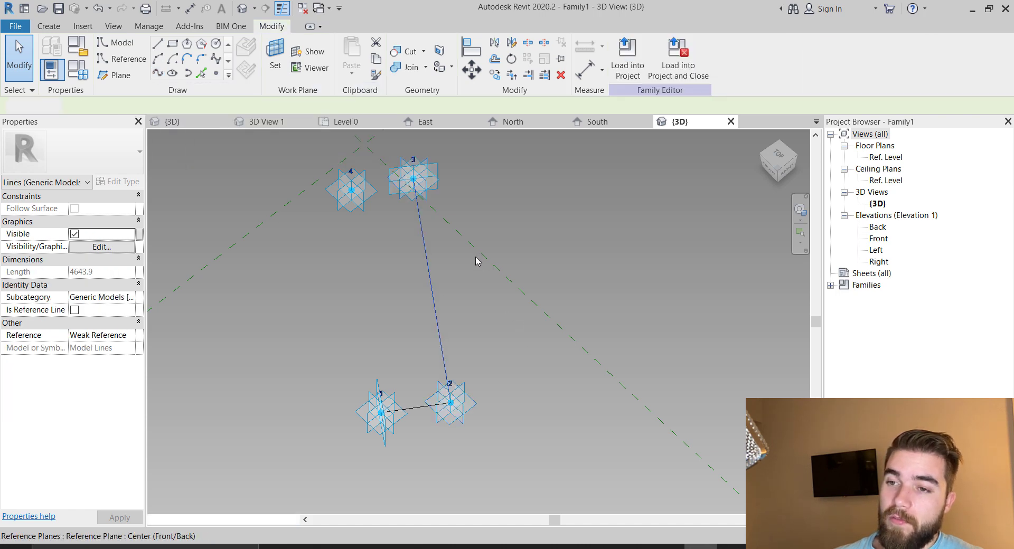
click(413, 196)
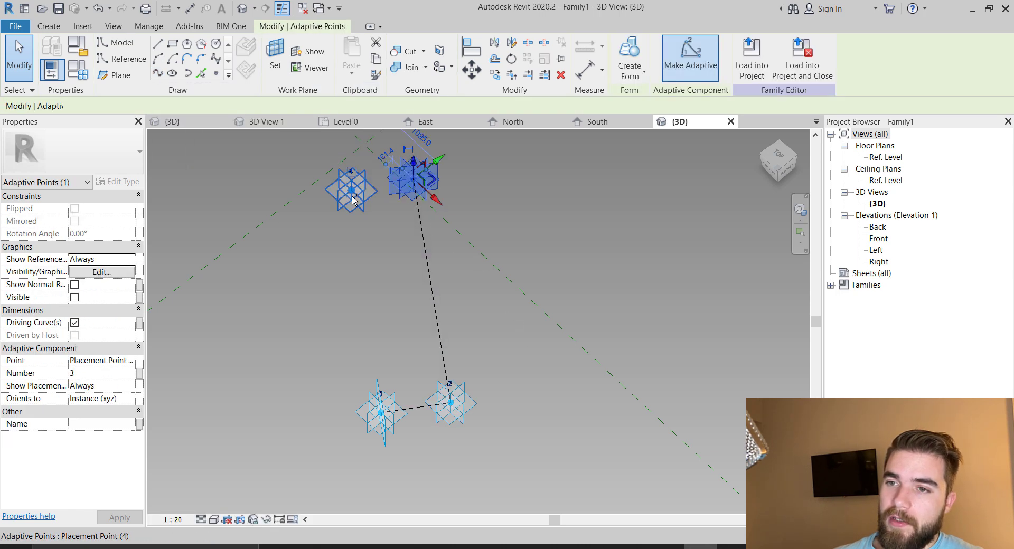
click(157, 73)
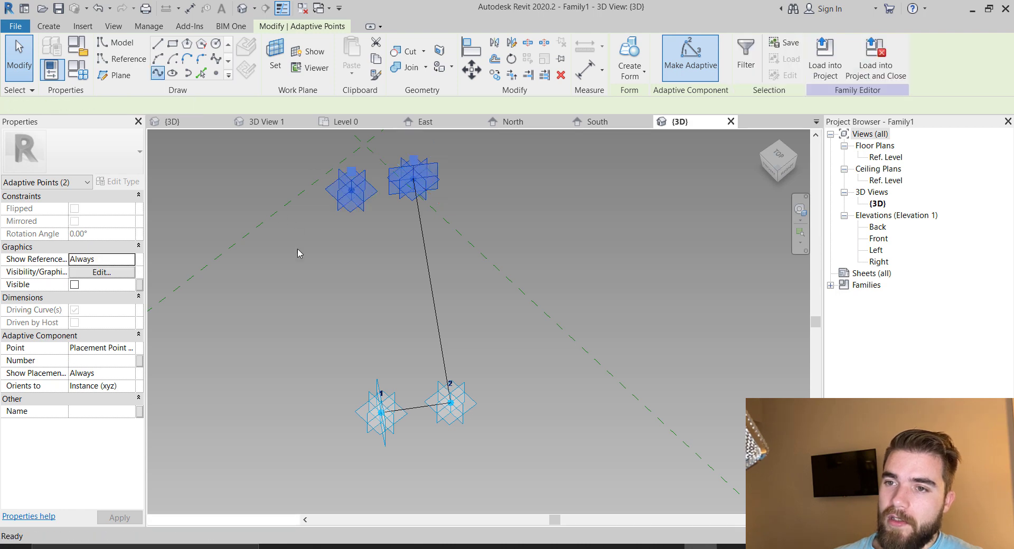
click(393, 376)
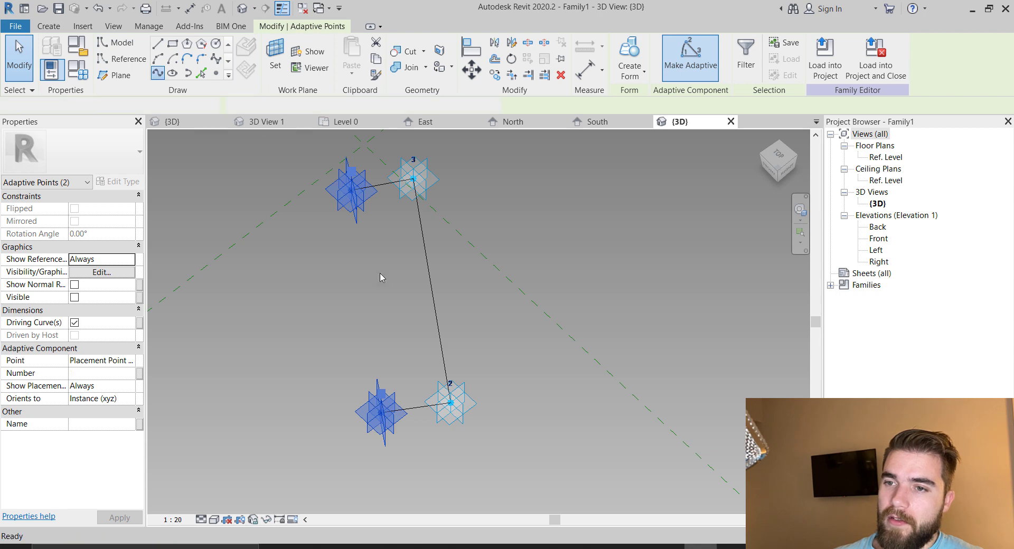
click(507, 410)
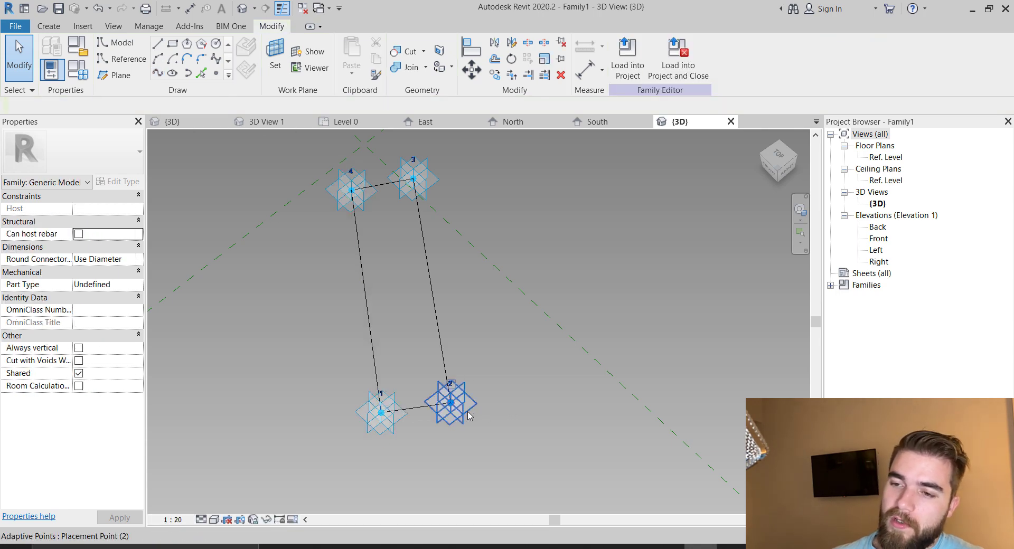
click(468, 416)
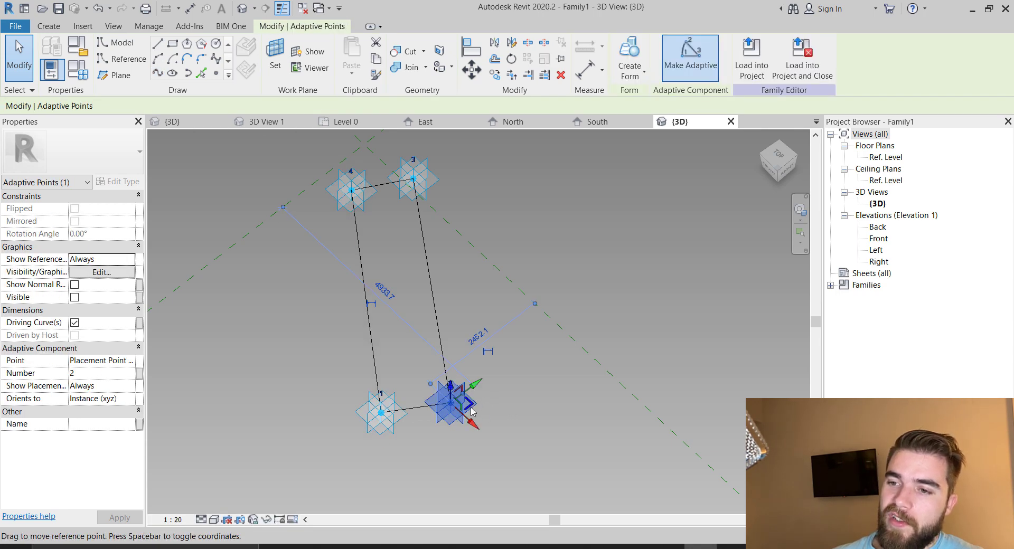
mouse_move(471, 411)
mouse_down()
mouse_move(526, 425)
mouse_move(546, 359)
mouse_move(454, 406)
mouse_move(463, 405)
mouse_up()
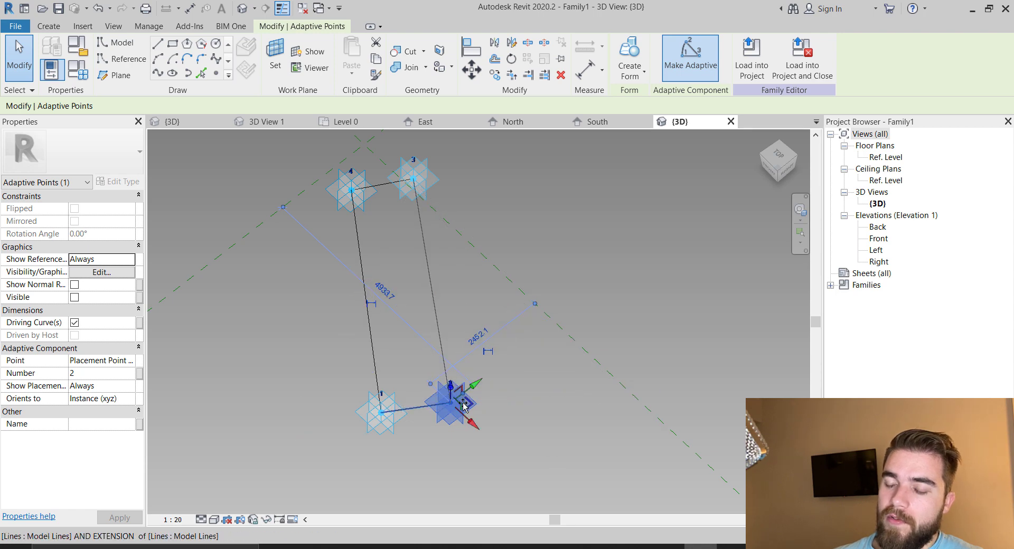
click(436, 258)
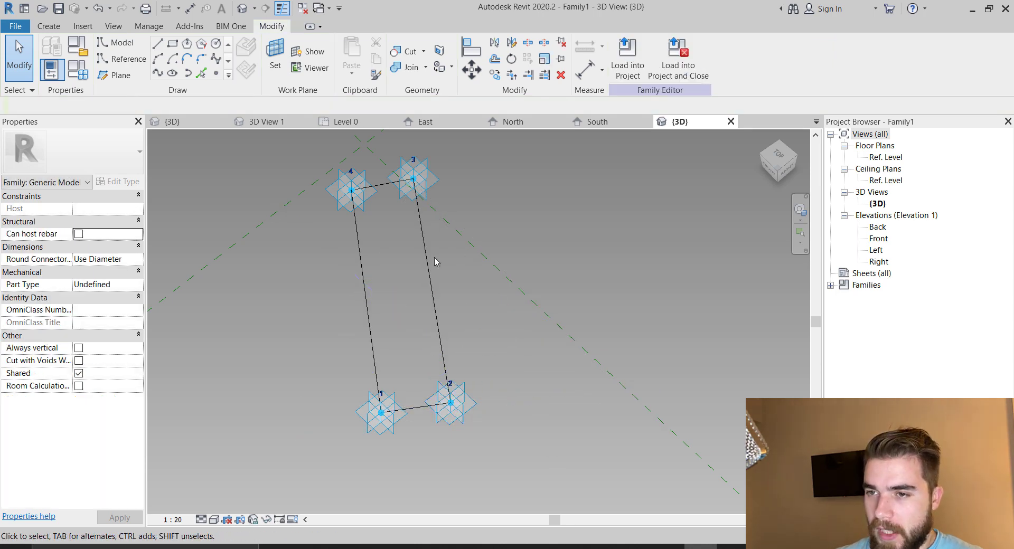
- Convert the four outline lines to reference lines and create an extruded solid form from them
click(424, 264)
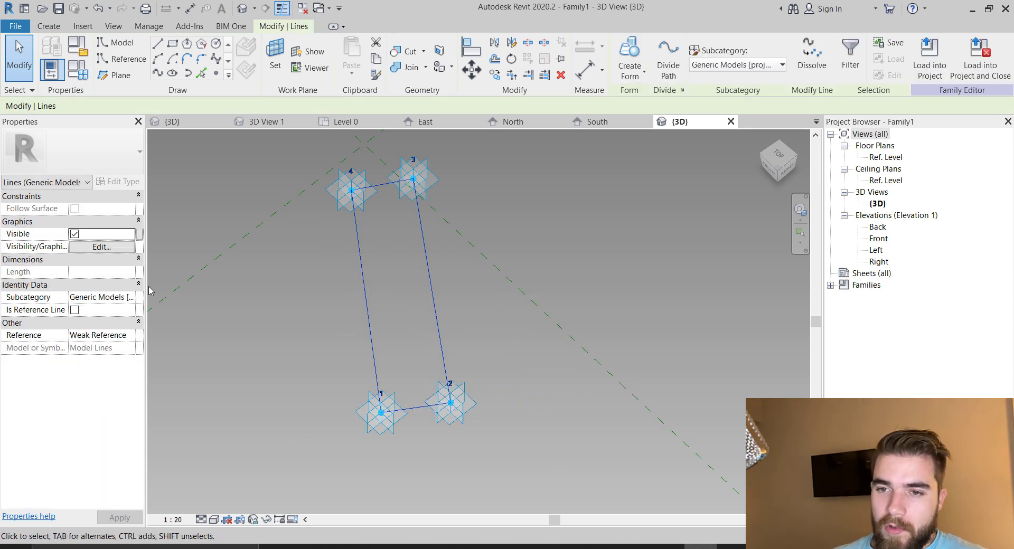
click(74, 309)
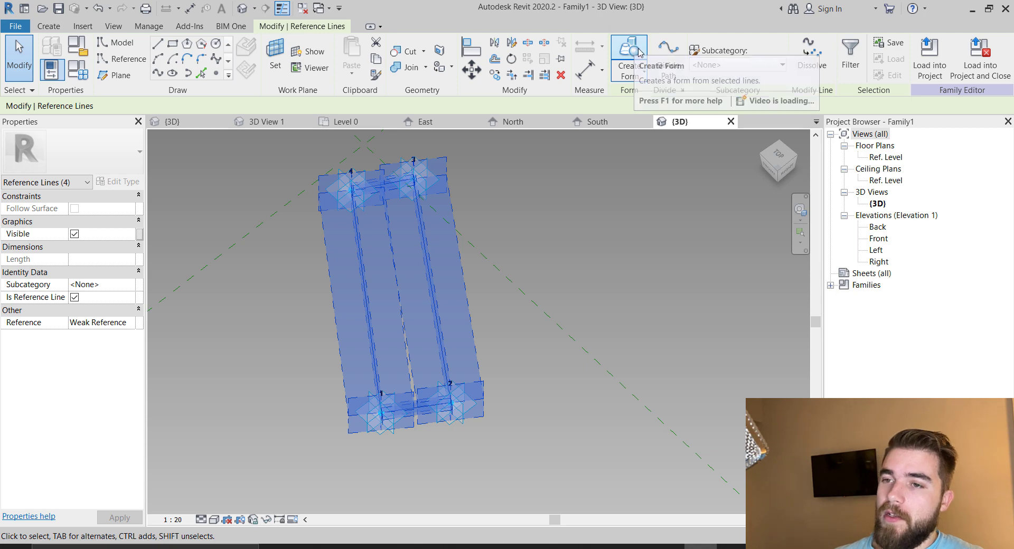
click(623, 61)
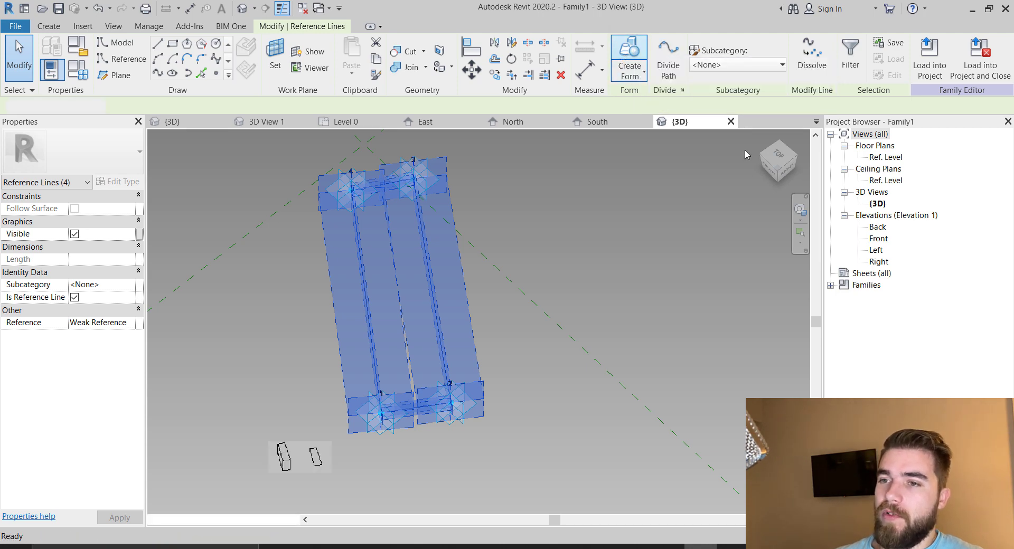
click(284, 456)
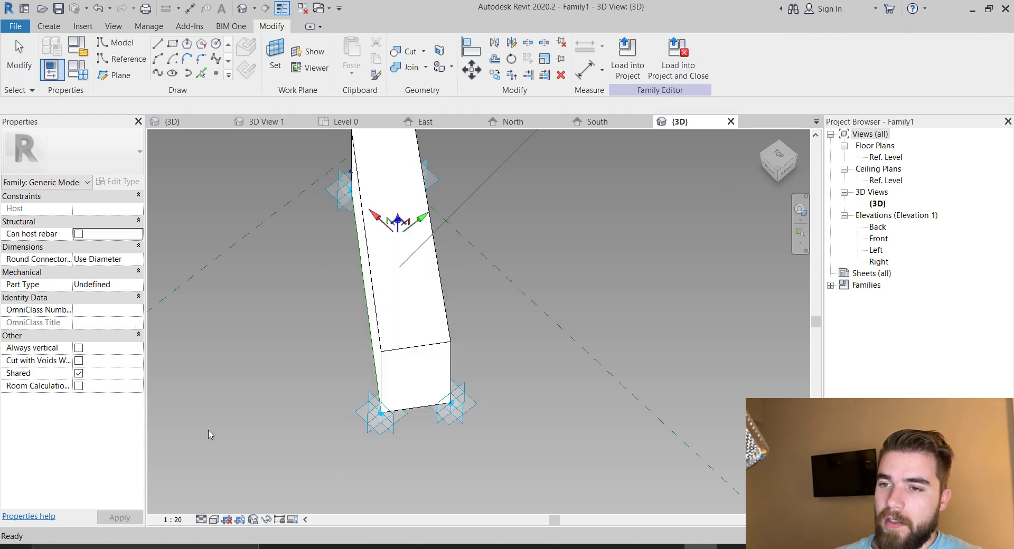
- Set the extruded form's positive offset to 300 and its negative offset to 100
scroll(559, 359, down, 3)
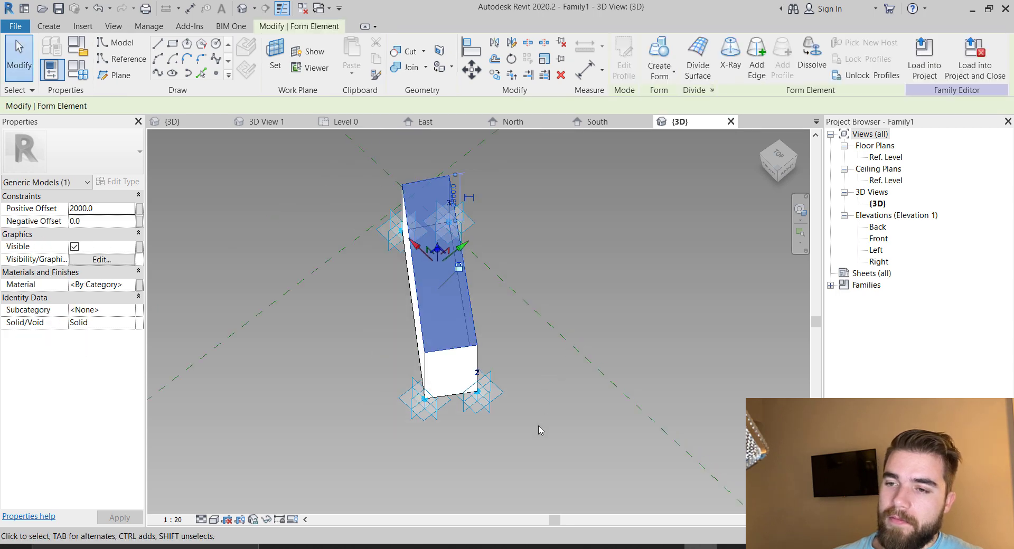
click(306, 409)
shift+middle_drag(306, 346, 453, 324)
click(453, 348)
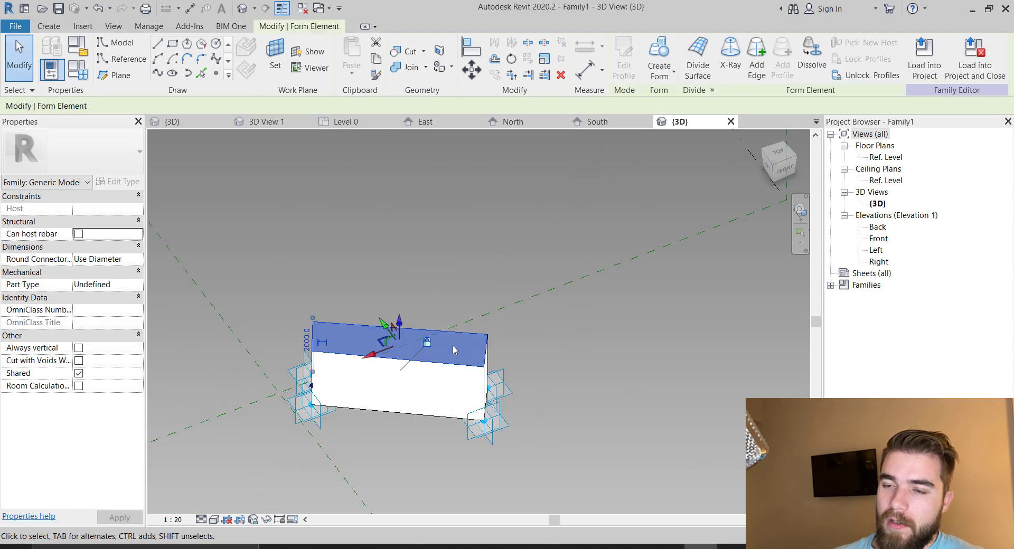
click(111, 211)
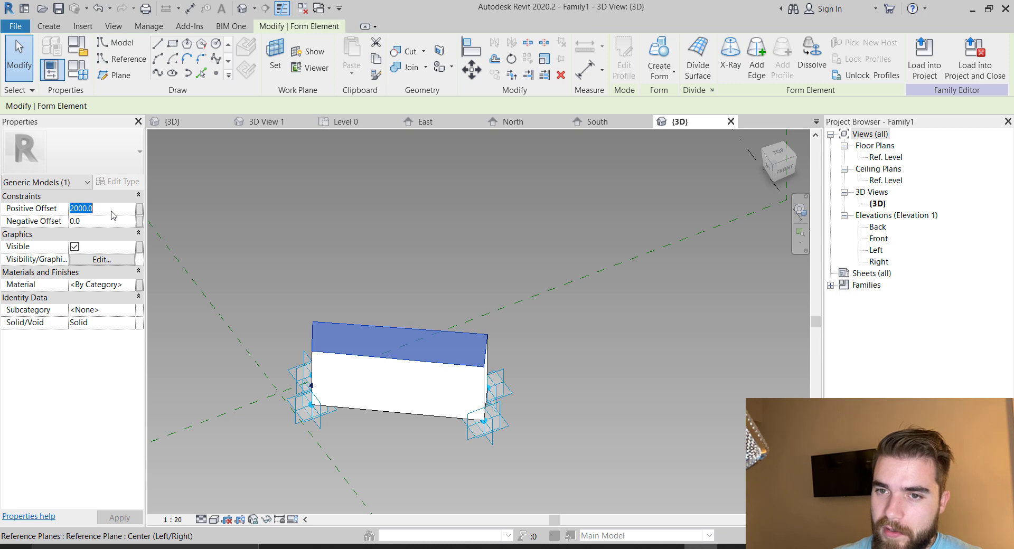
text(300)
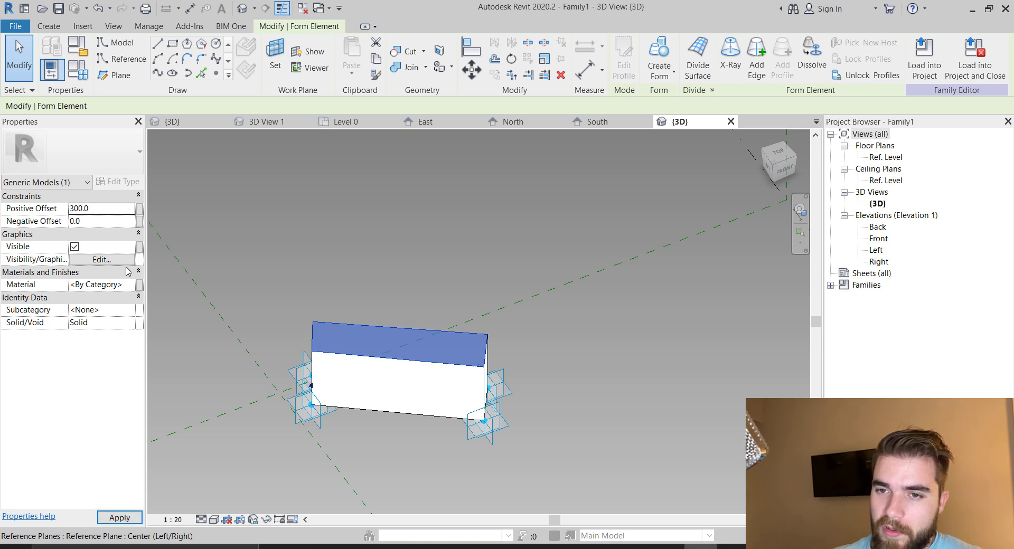
key(Tab)
text(10)
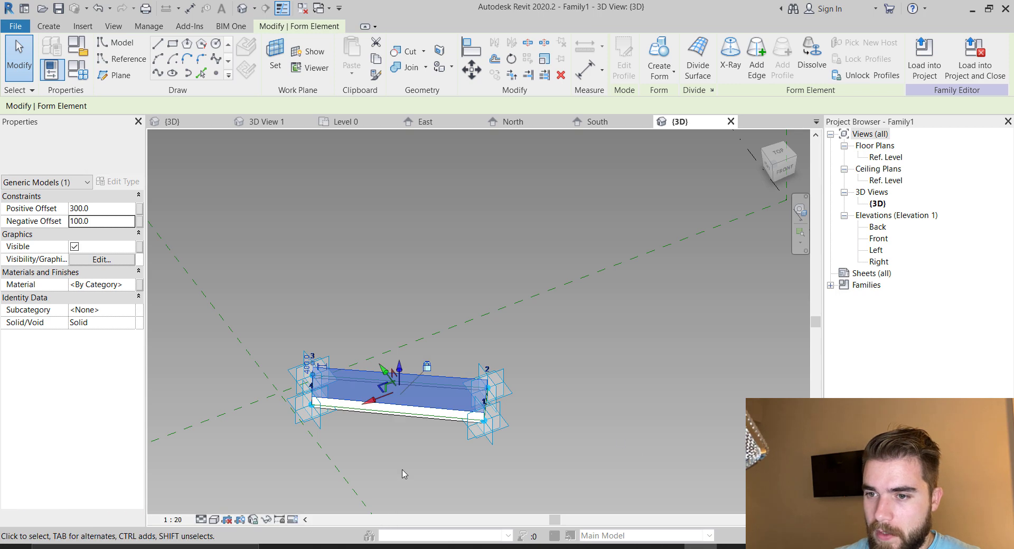
scroll(429, 452, up, 2)
scroll(427, 451, up, 1)
shift+middle_drag(651, 396, 501, 238)
key(Escape)
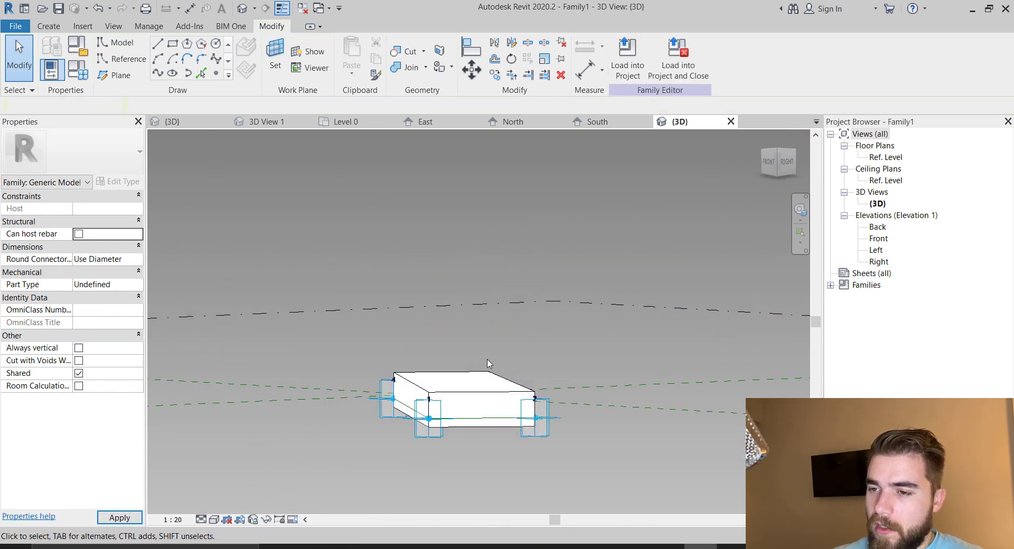
- Try moving adaptive point 2 vertically to test how the extruded form adapts to it
click(550, 425)
scroll(550, 425, up, 3)
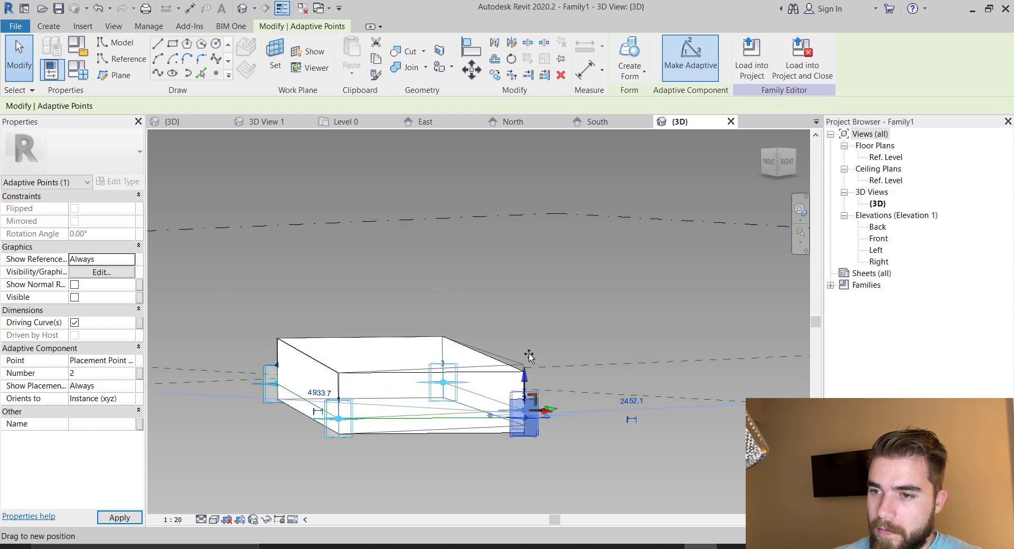
shift+middle_drag(529, 357, 467, 404)
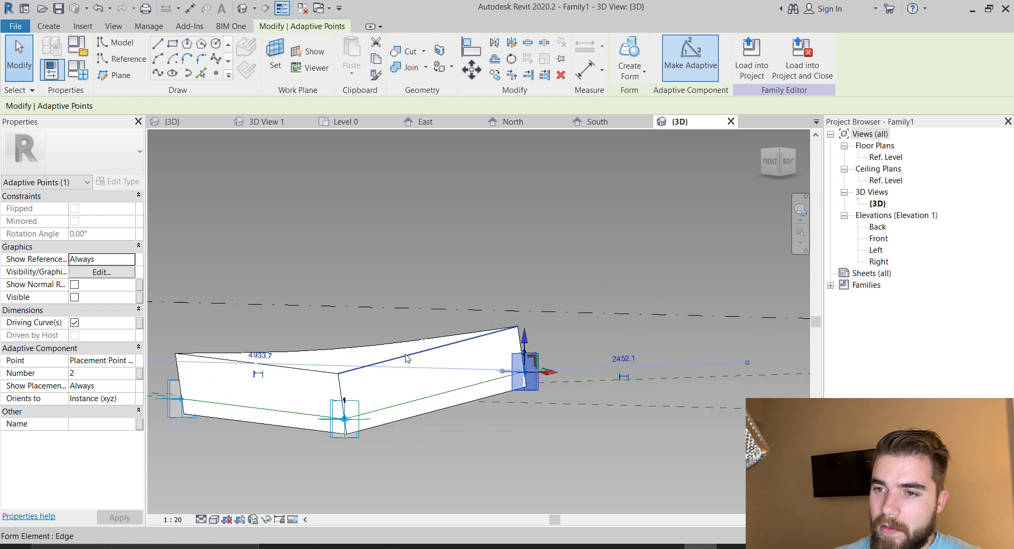
key(Tab)
click(412, 352)
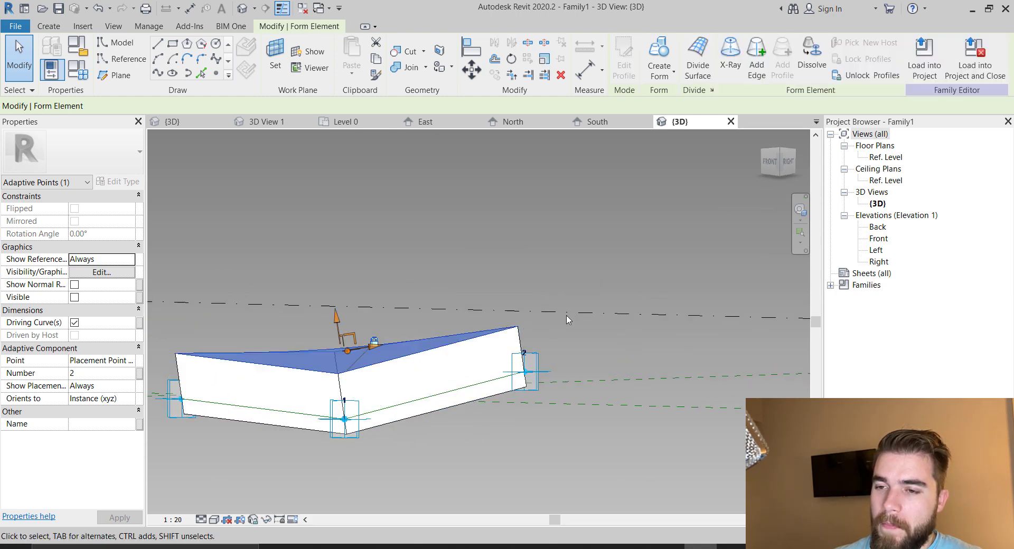
shift+middle_drag(412, 352, 638, 415)
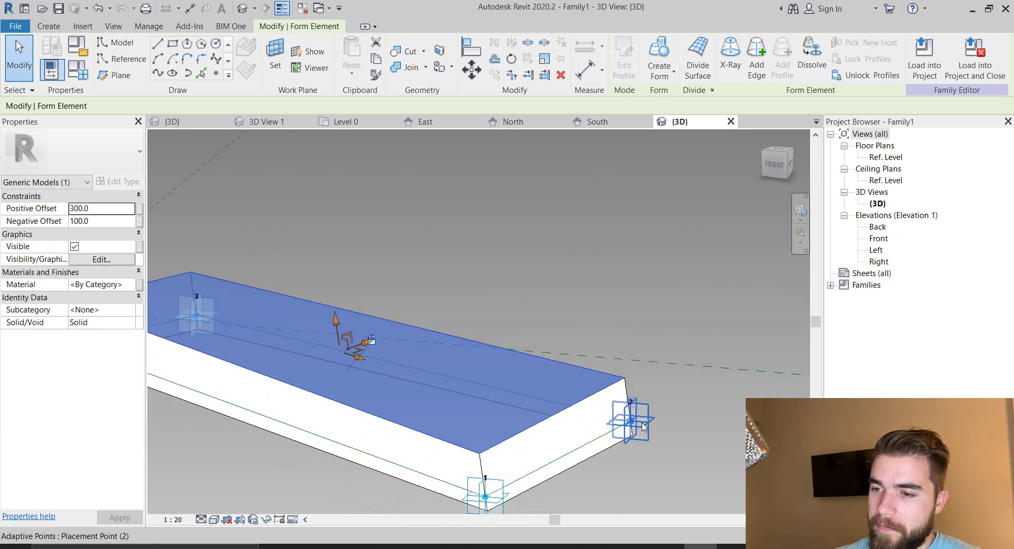
click(639, 406)
drag(638, 405, 636, 390)
shift+middle_drag(636, 390, 584, 313)
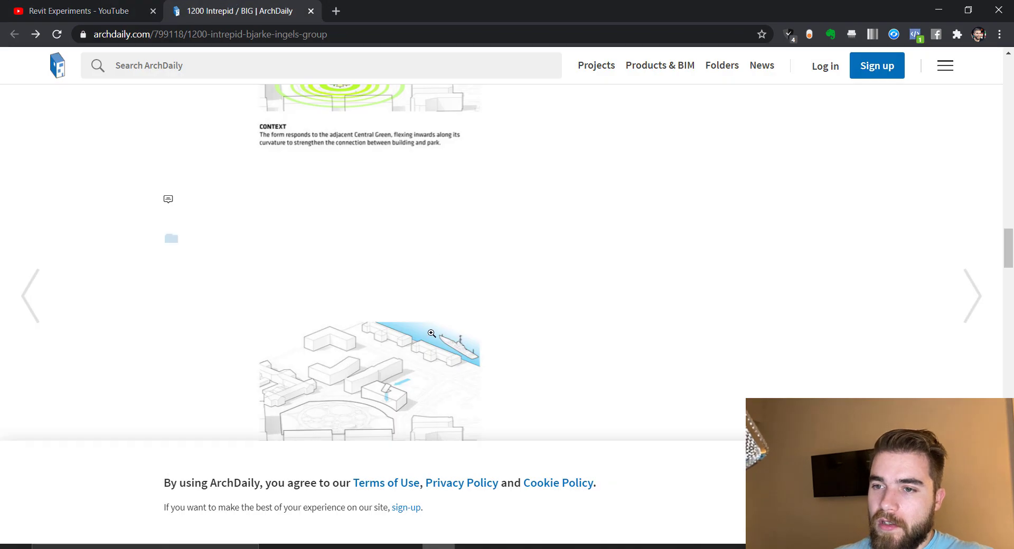
- View the close-up gallery photo of the 1200 Intrepid facade panels on ArchDaily in Chrome, and return to Revit
scroll(426, 312, up, 10)
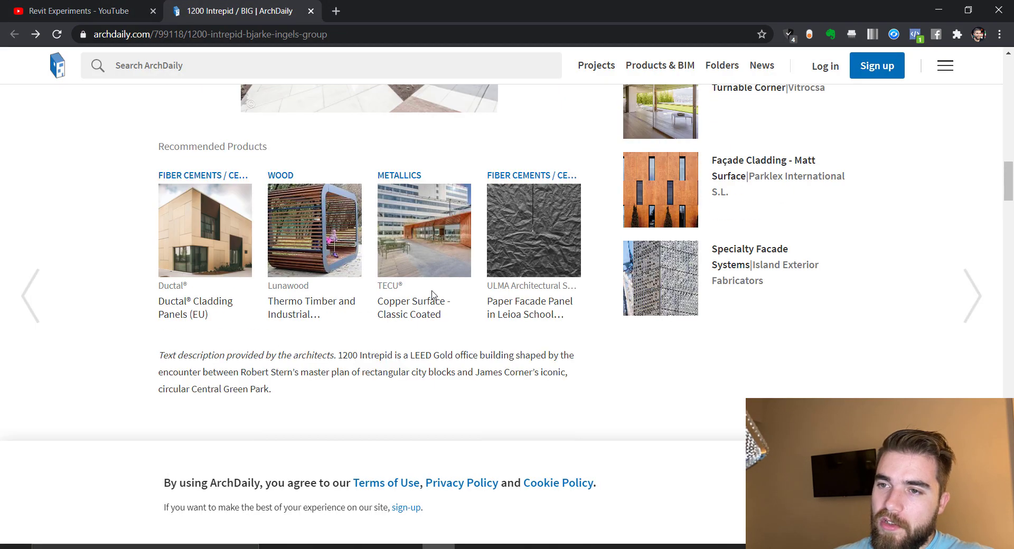
scroll(333, 307, up, 5)
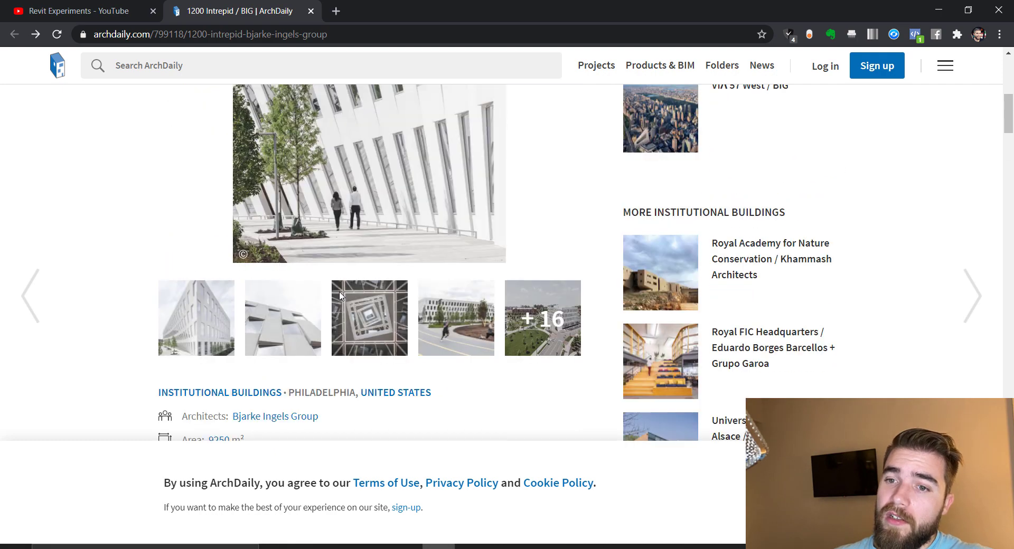
click(270, 314)
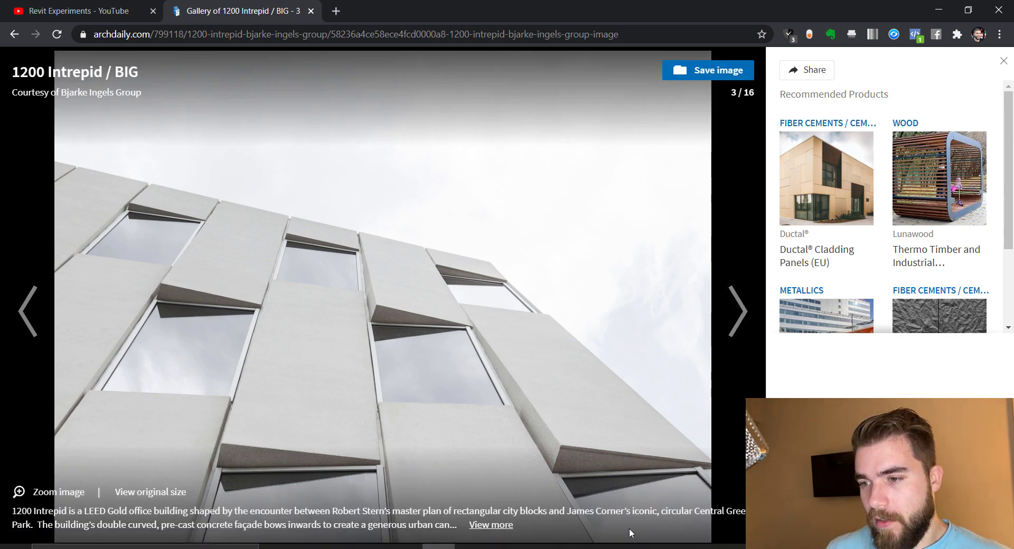
click(701, 547)
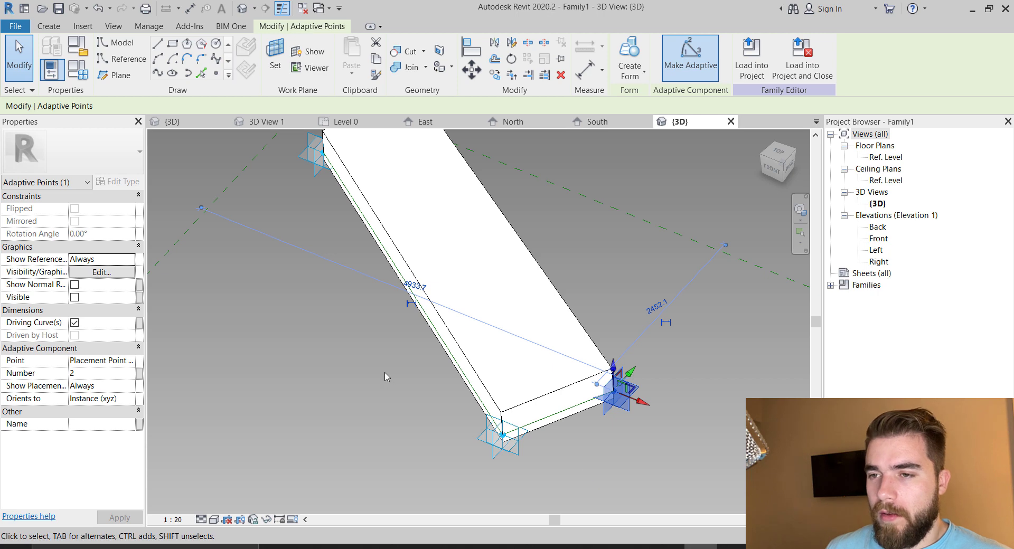
- Save the panel family to the Documents folder as "Solid 1"
scroll(380, 378, down, 4)
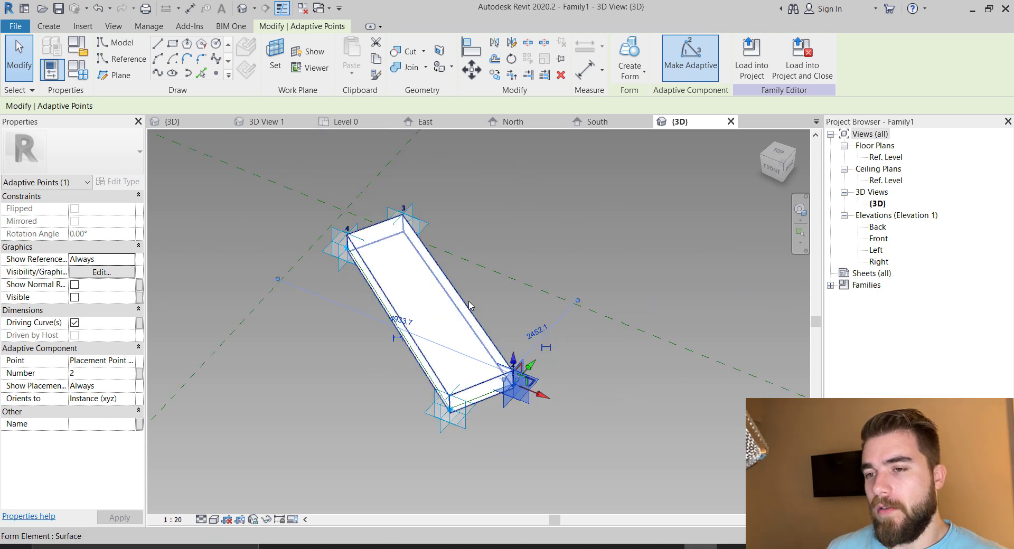
click(469, 305)
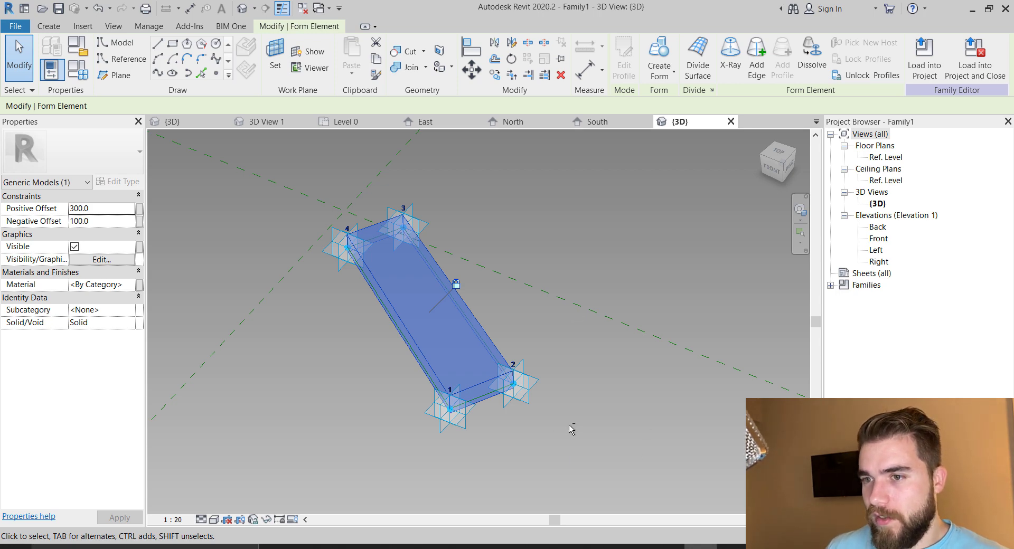
shift+middle_drag(648, 431, 539, 438)
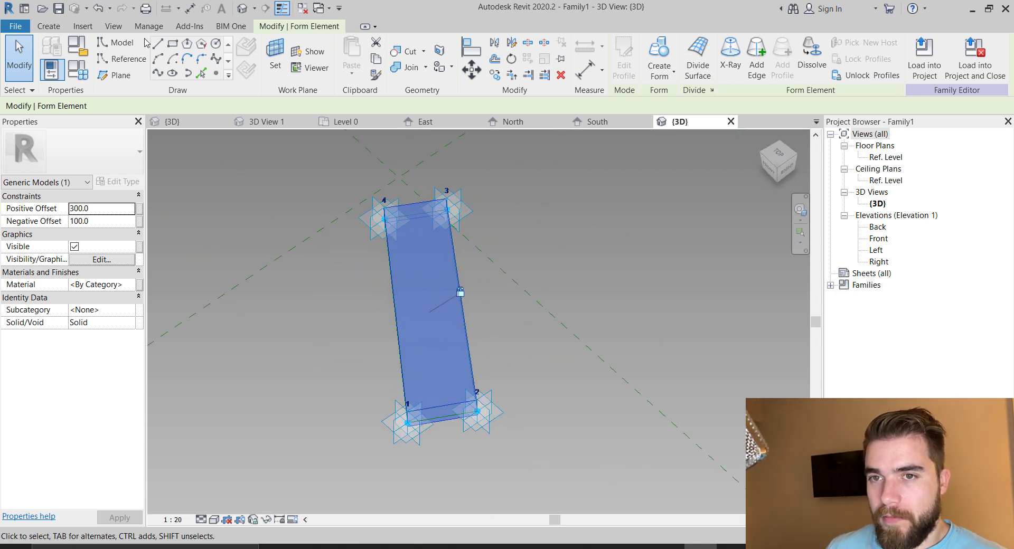
key(alt+f)
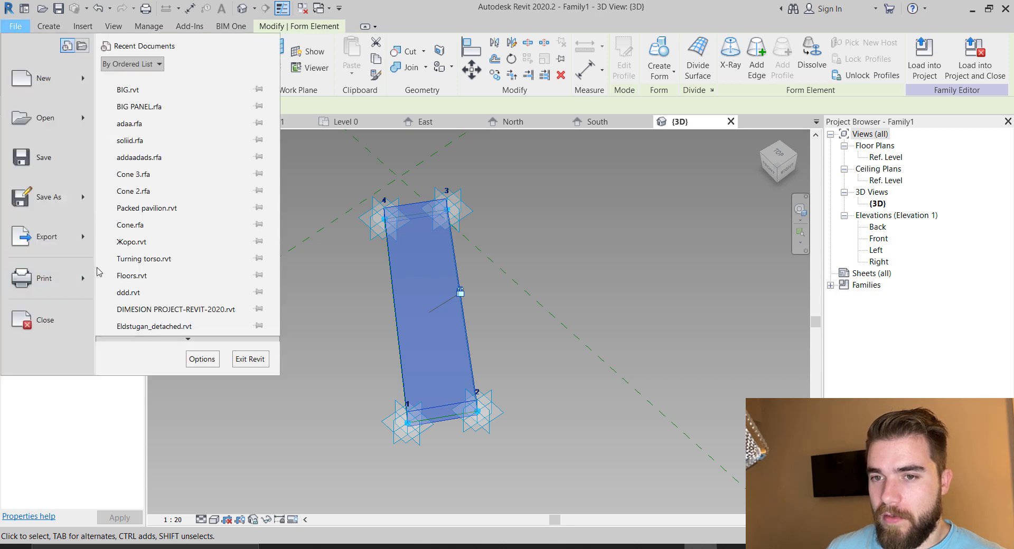
mouse_move(89, 195)
click(158, 181)
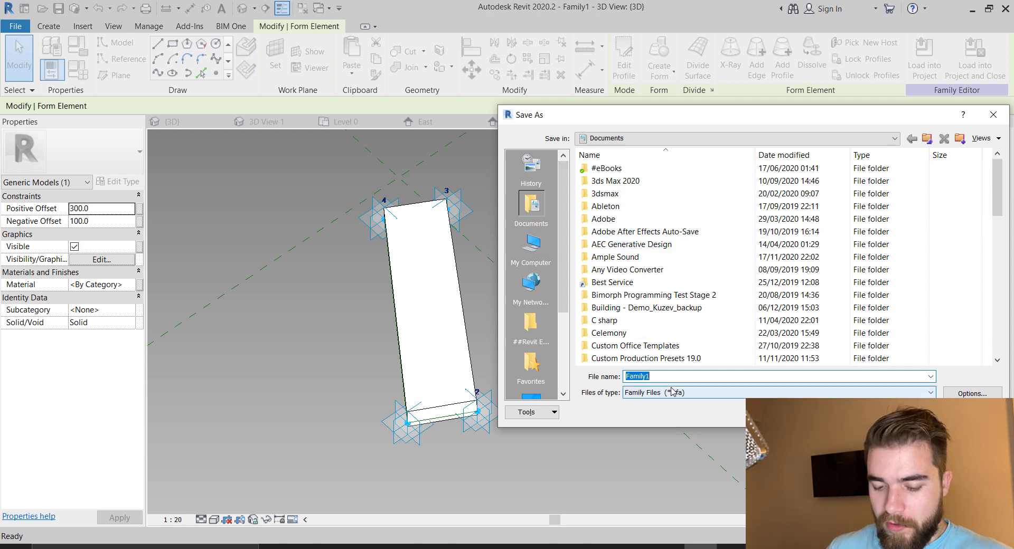
text(Solid 1)
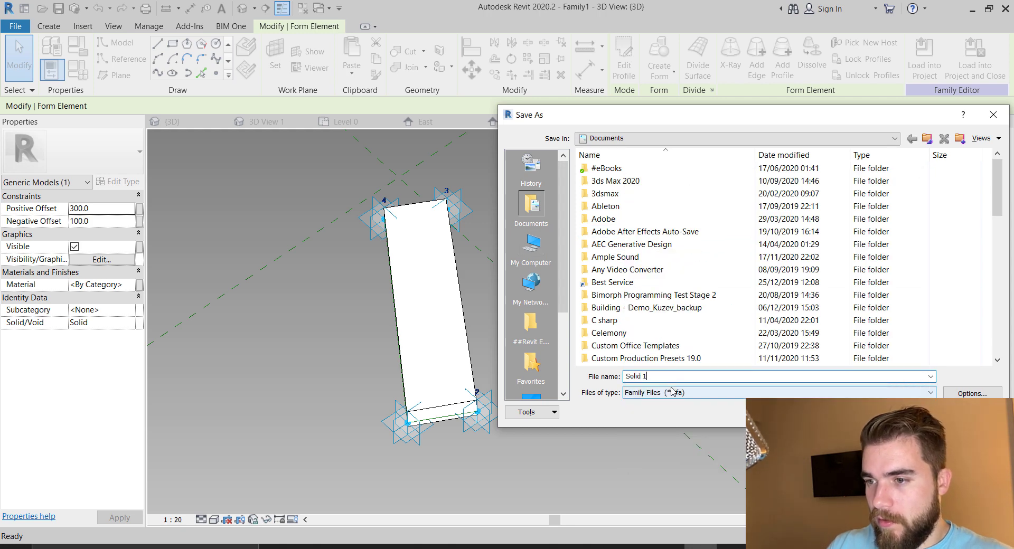
key(Return)
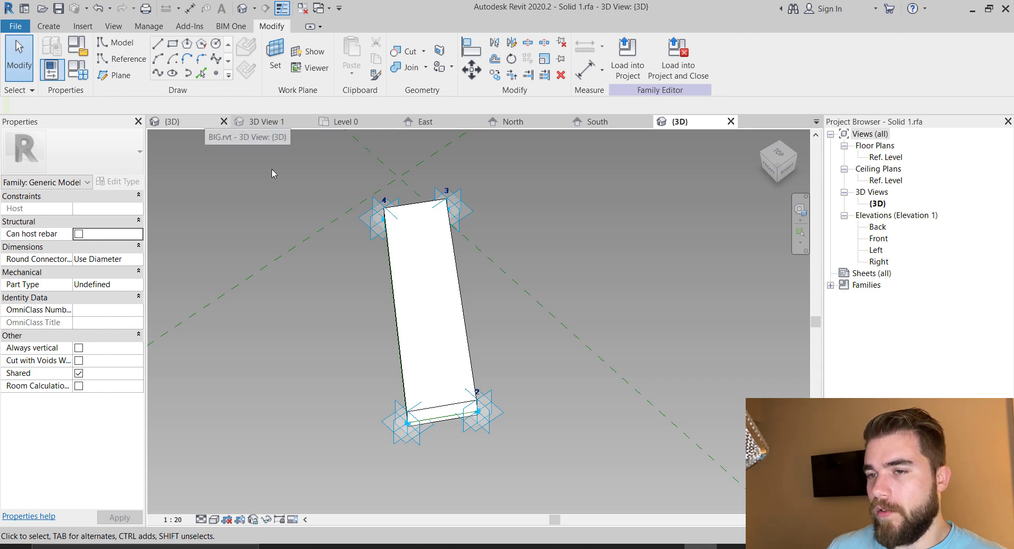
- Delete the extruded solid form, keeping the four adaptive points and their reference lines
key(Tab)
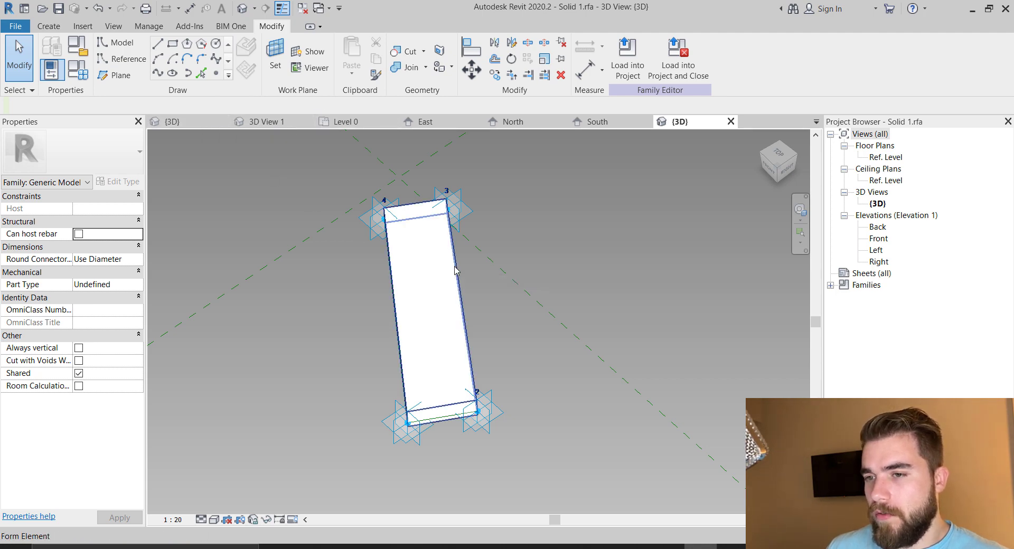
click(563, 255)
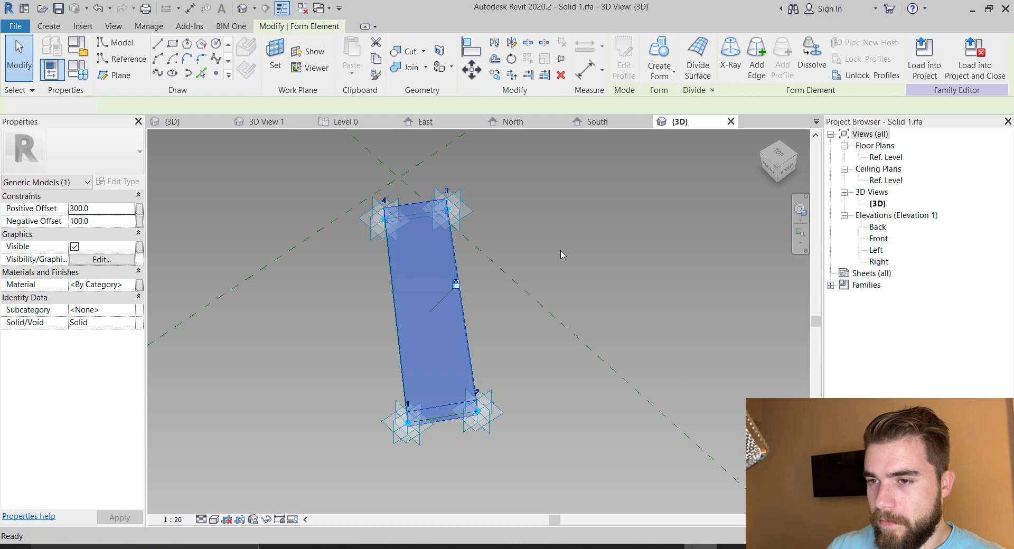
key(Delete)
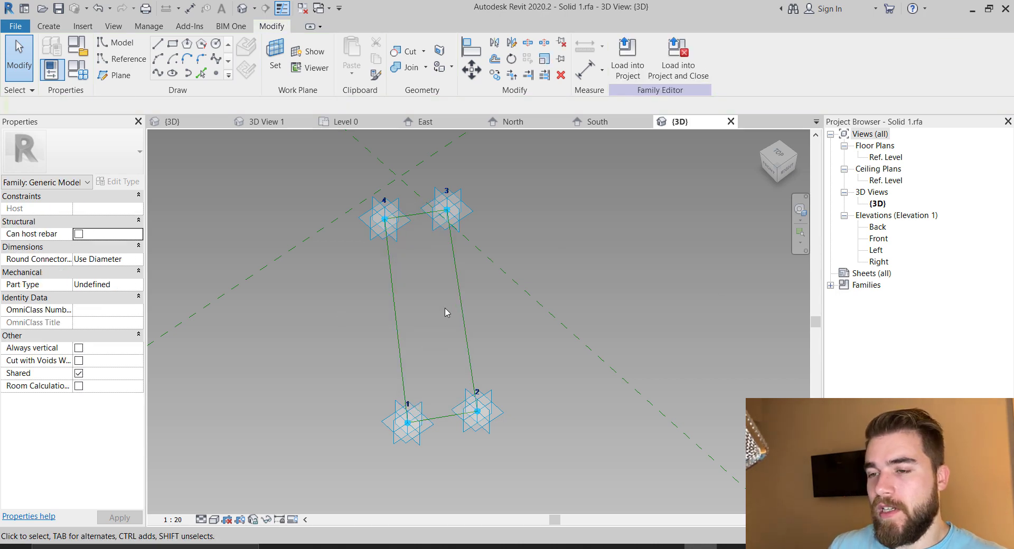
- Place a reference point about midway along the reference line between adaptive points 1 and 4
key(Tab)
click(467, 309)
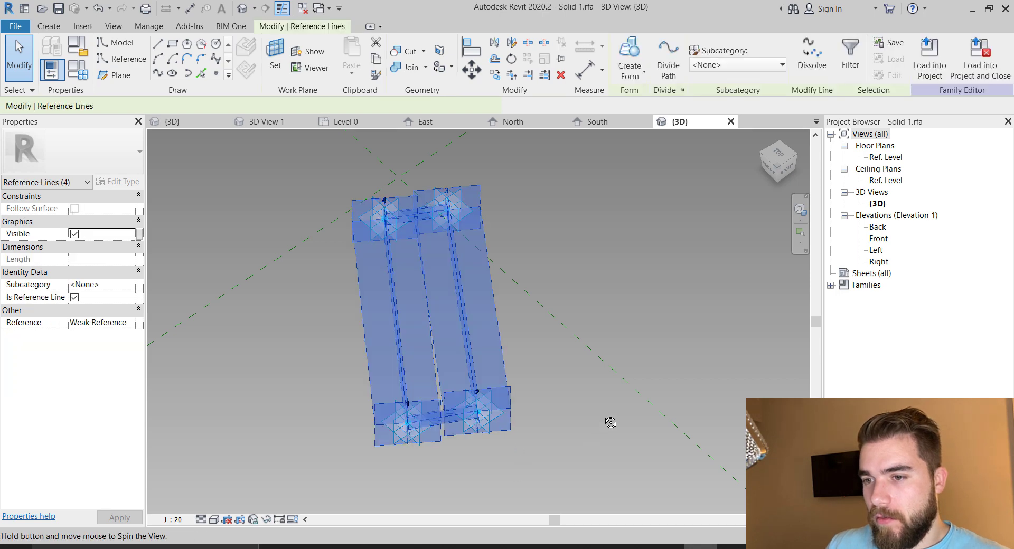
shift+middle_drag(516, 470, 568, 334)
click(217, 74)
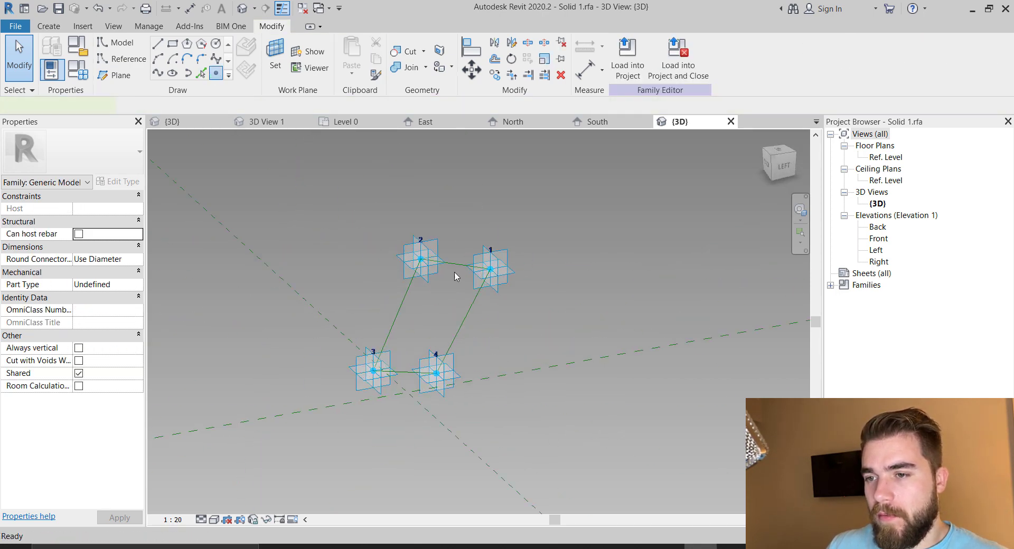
click(468, 312)
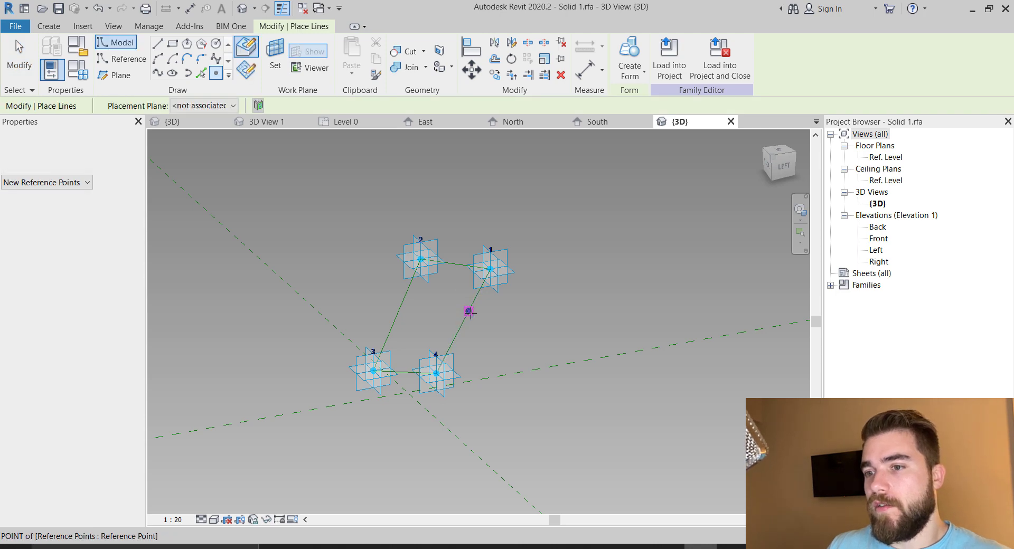
key(Escape)
scroll(468, 309, up, 5)
key(Escape)
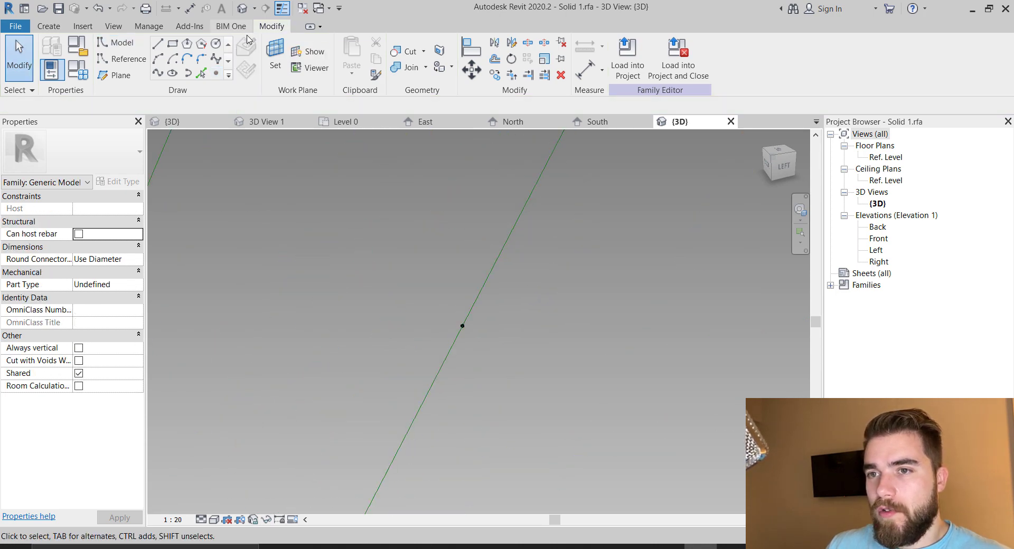
click(275, 58)
click(463, 326)
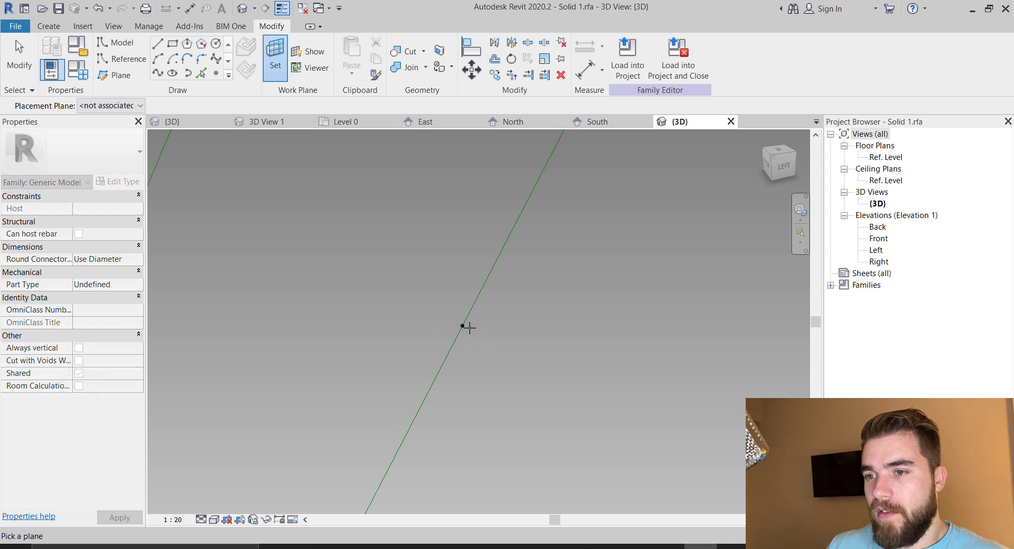
key(Escape)
key(Escape)
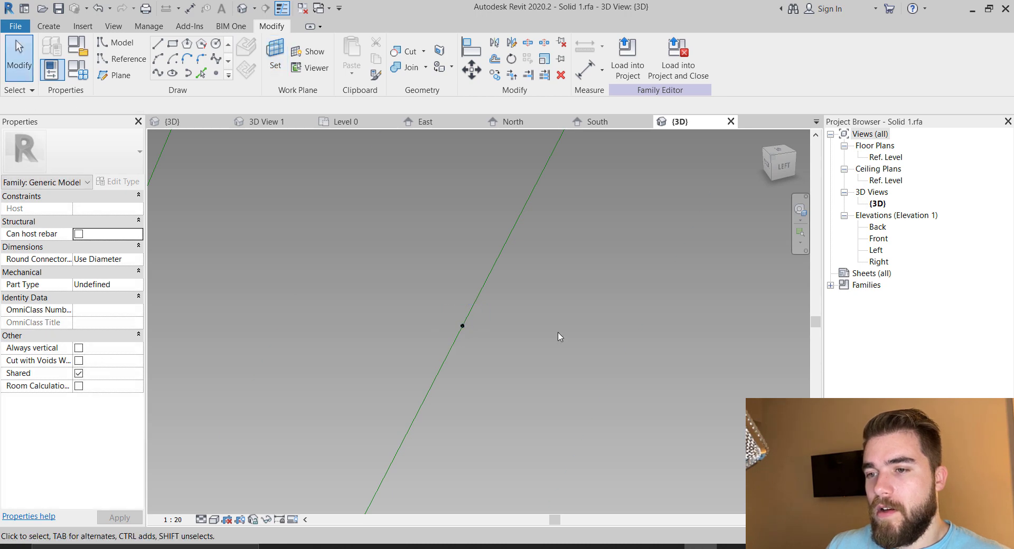
- Set the work plane to the reference point hosted on the line between adaptive points 1 and 4
scroll(561, 333, down, 4)
mouse_move(565, 330)
shift+middle_down()
mouse_move(579, 373)
mouse_move(602, 369)
mouse_move(566, 333)
shift+middle_up()
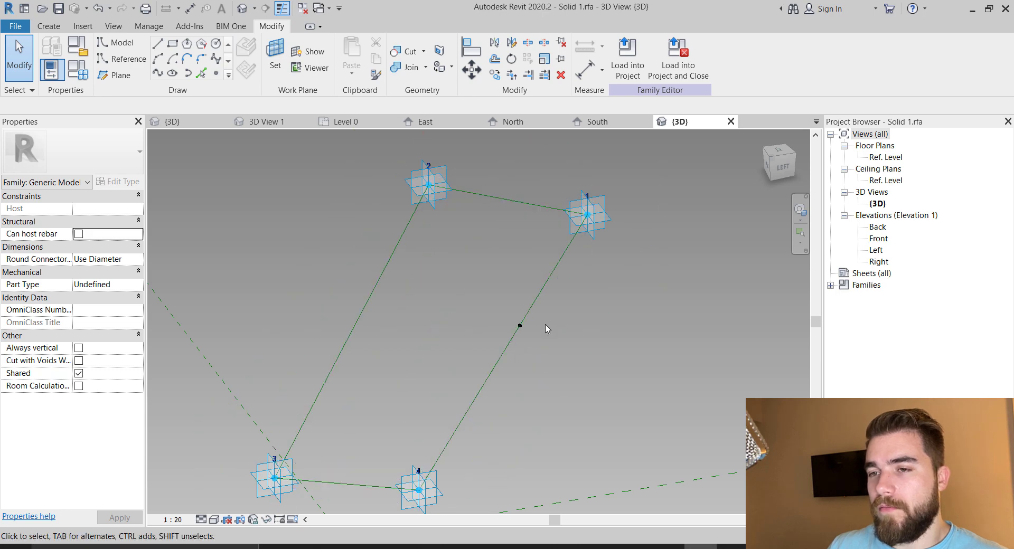
click(275, 56)
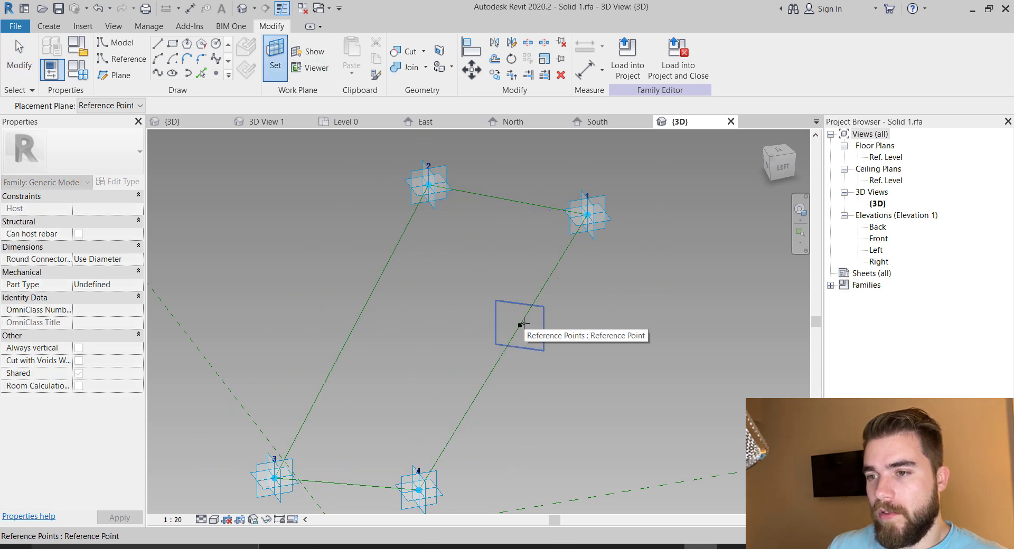
click(523, 323)
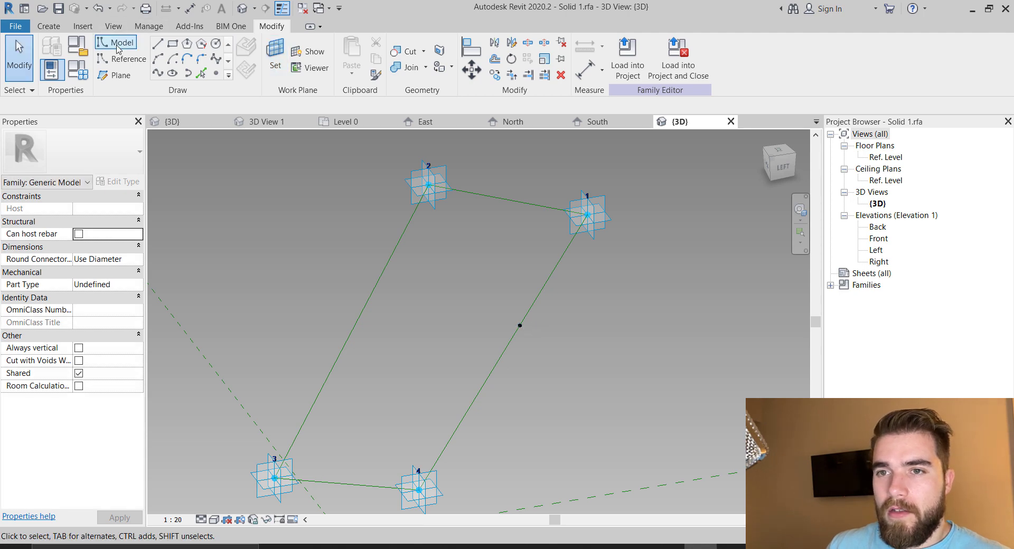
- Draw a rectangle about 40 by 80 on the hosted reference point's work plane and convert its model lines to reference lines
click(174, 46)
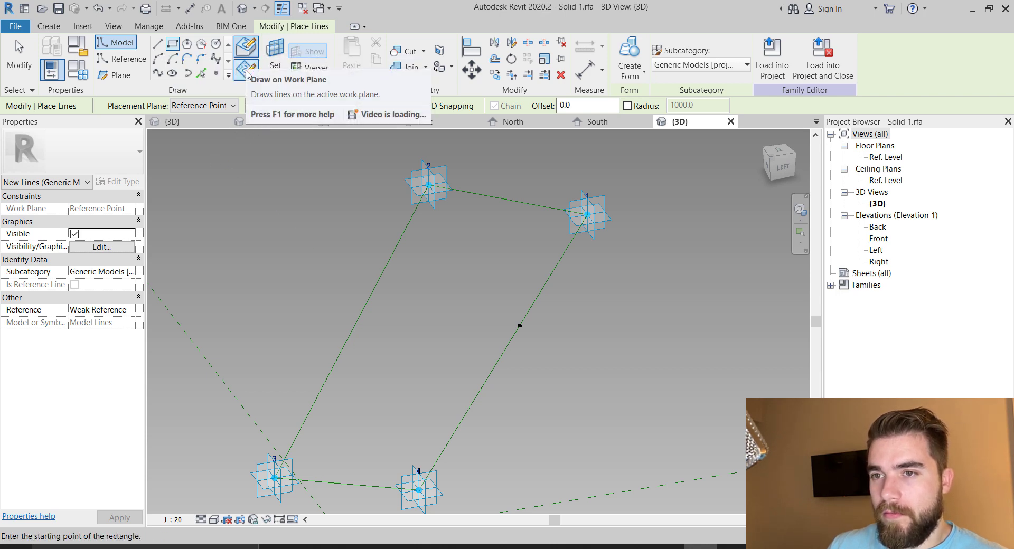
click(246, 62)
scroll(504, 317, up, 3)
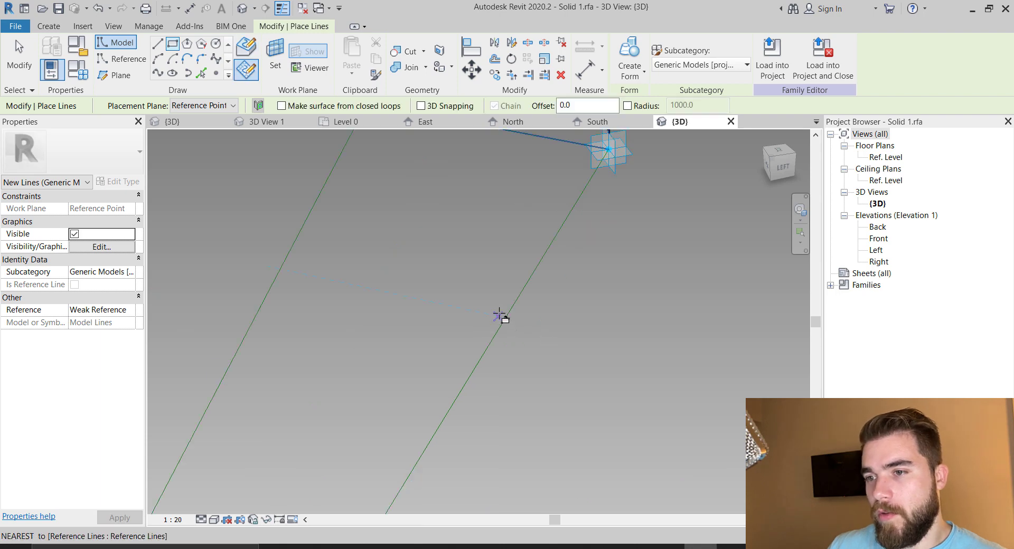
click(504, 314)
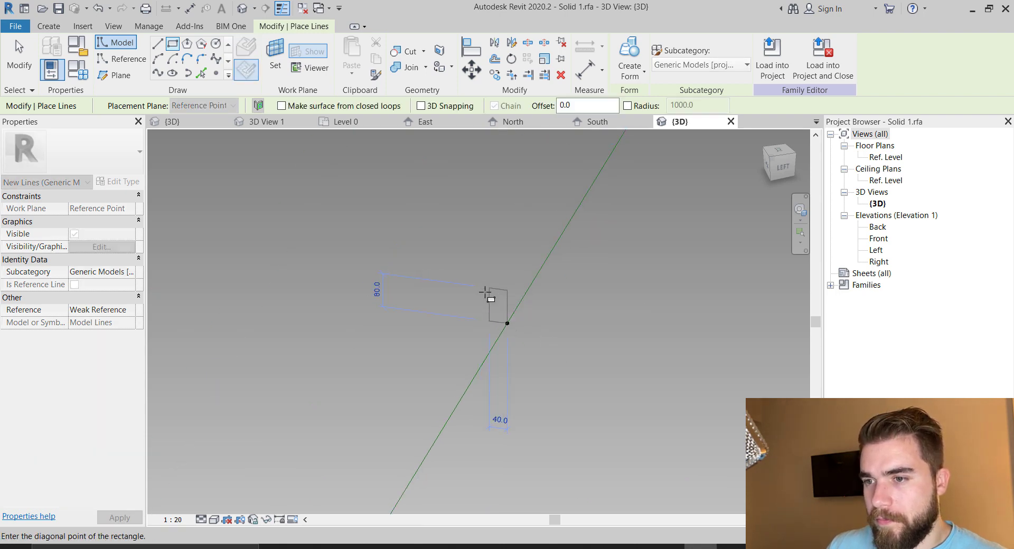
click(485, 287)
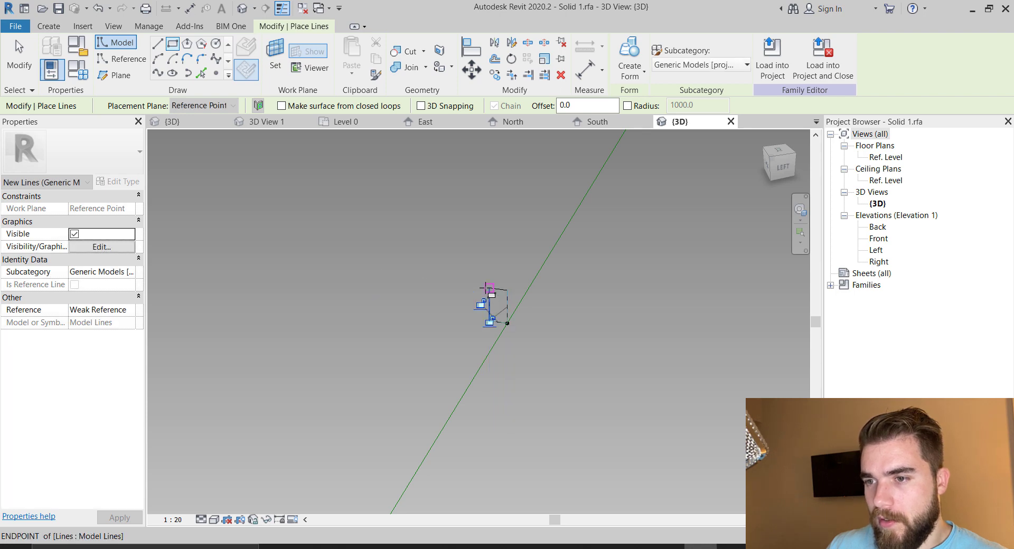
key(Escape)
key(Escape)
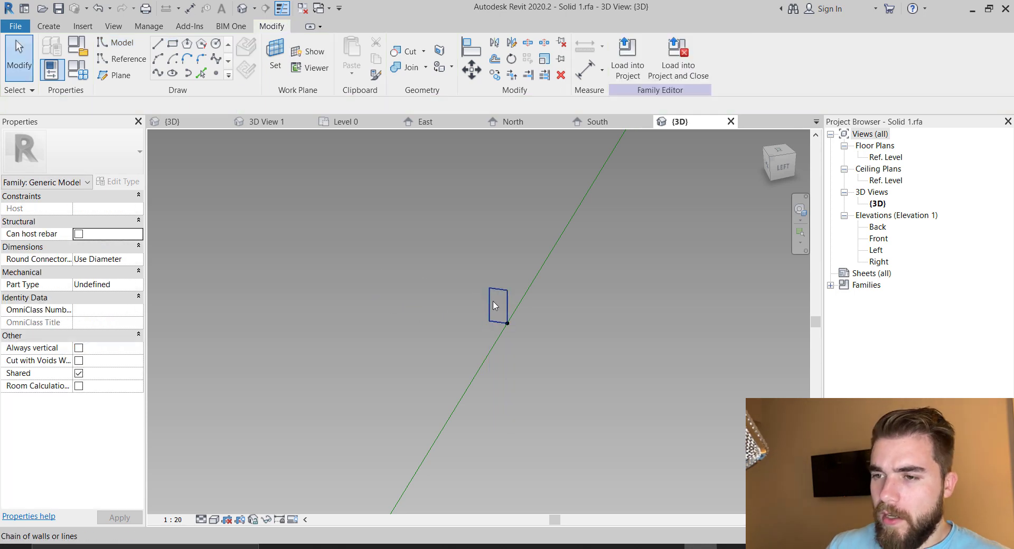
click(496, 305)
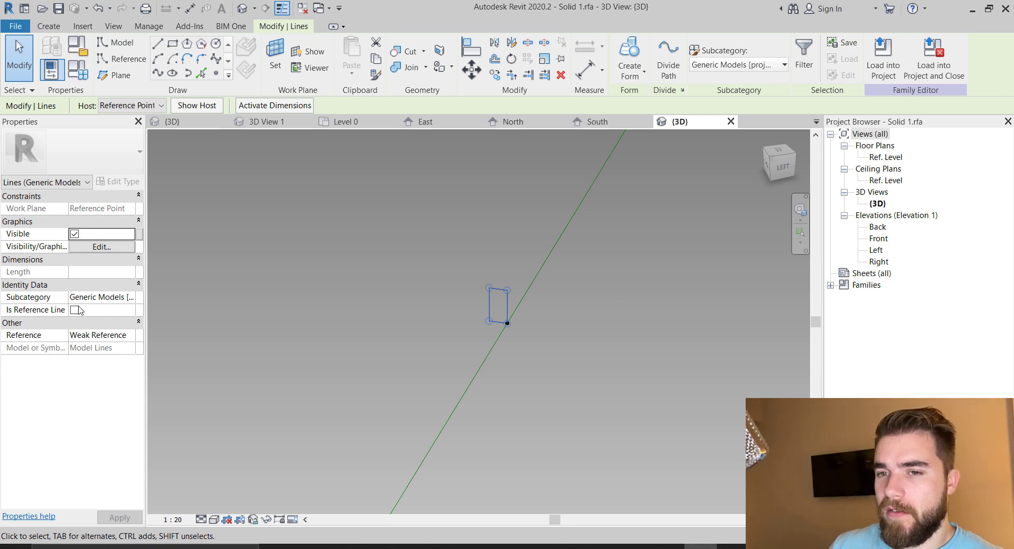
click(74, 310)
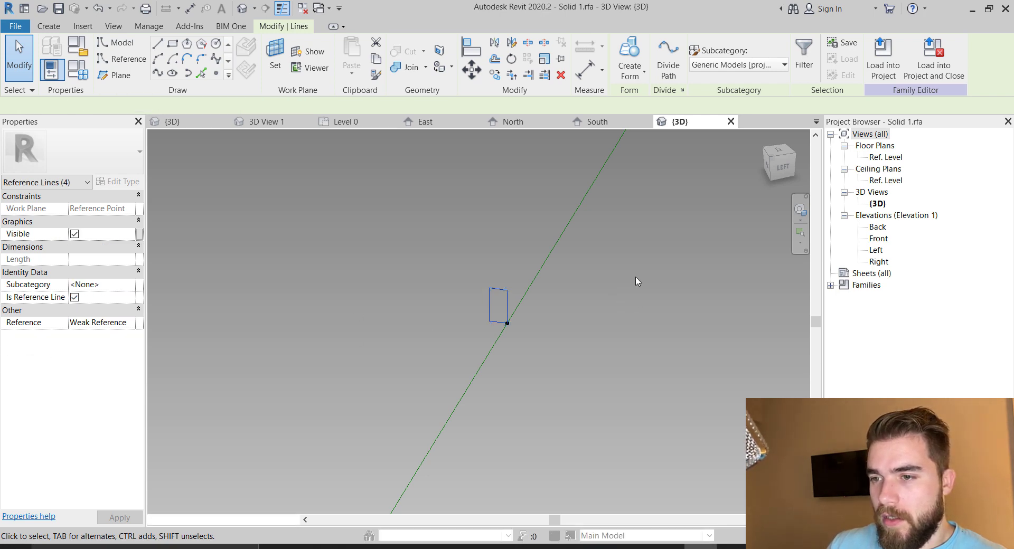
- Create a solid frame form from the rectangular profile and the four reference lines connecting the adaptive points
scroll(569, 275, down, 3)
scroll(617, 297, down, 2)
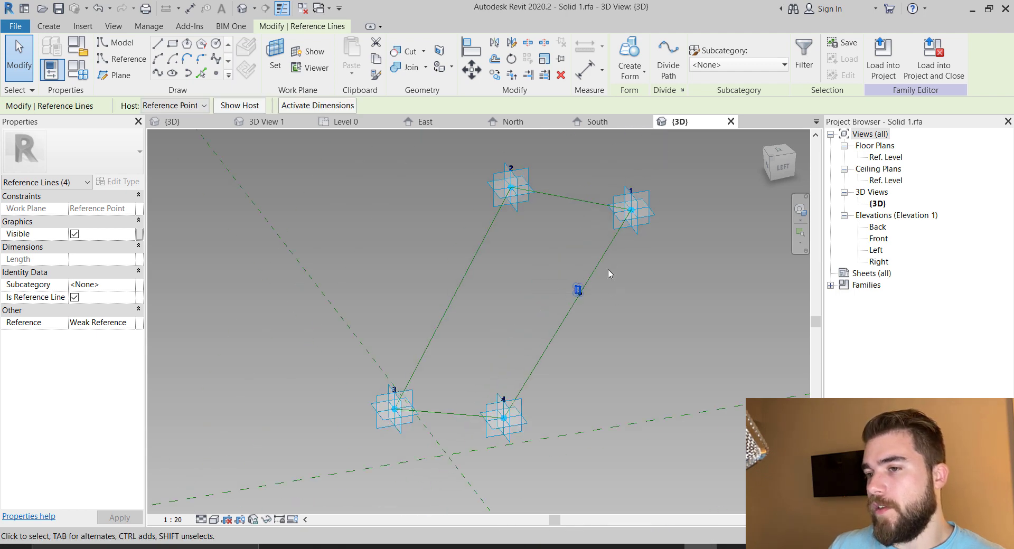
key(Tab)
click(607, 258)
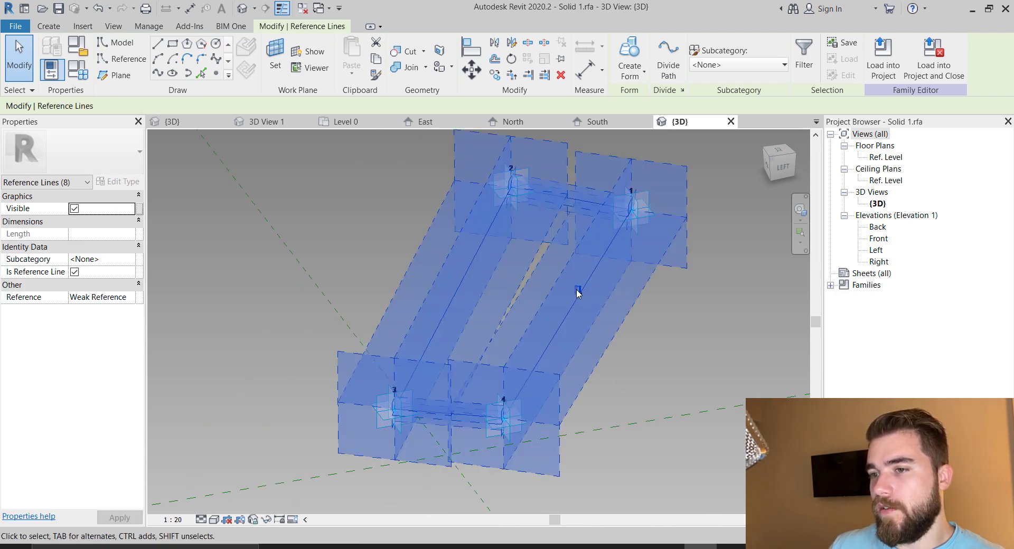
scroll(631, 206, up, 3)
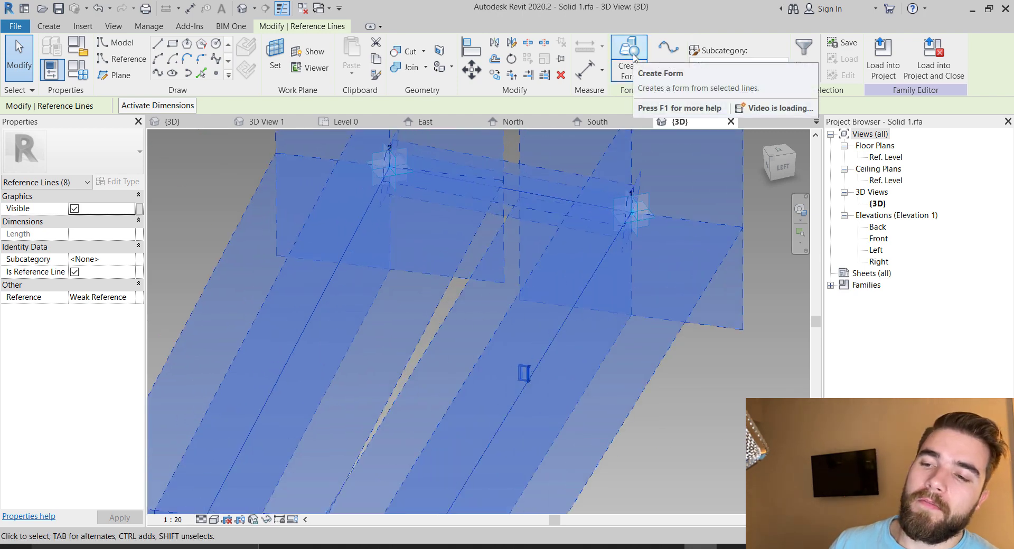
click(628, 59)
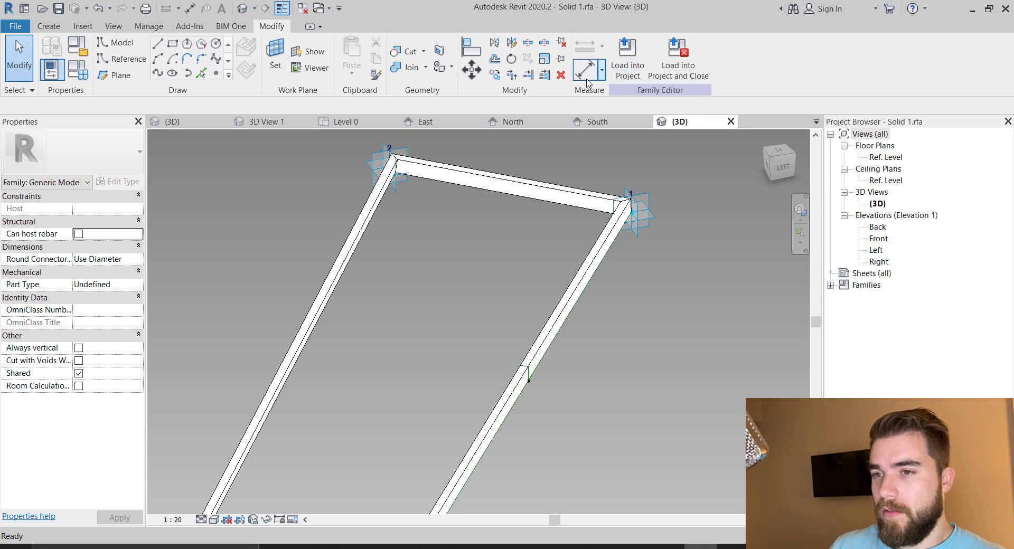
- Examine the frame form from several sides, including its corners at the adaptive points
scroll(638, 205, up, 3)
scroll(636, 213, down, 3)
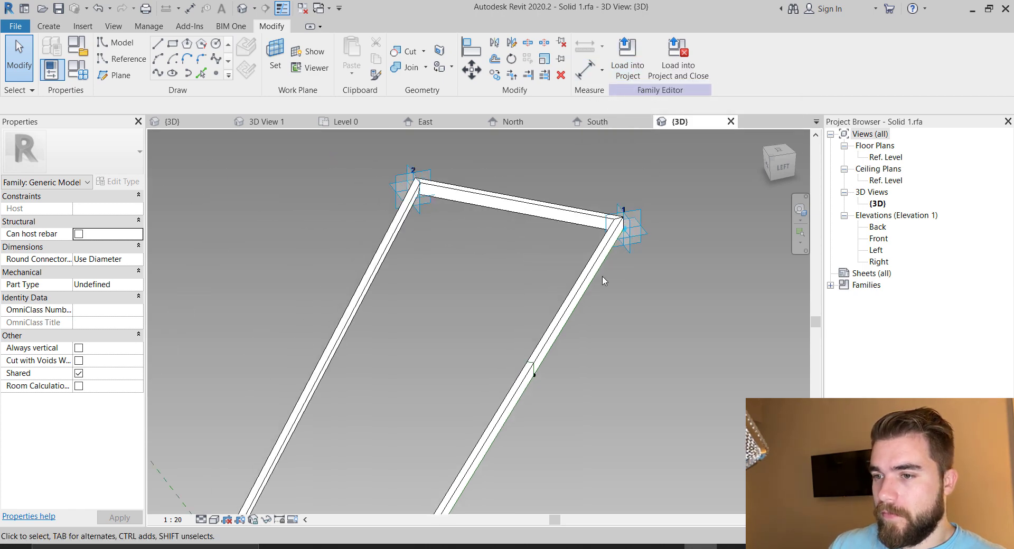
scroll(604, 251, down, 3)
shift+middle_drag(701, 409, 377, 464)
scroll(477, 407, up, 5)
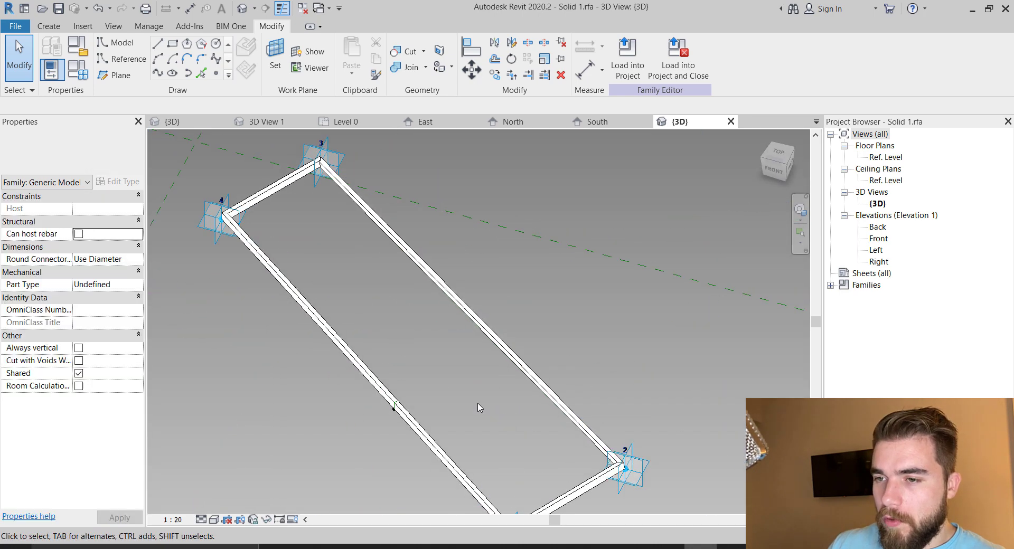
scroll(553, 297, up, 1)
scroll(559, 289, down, 2)
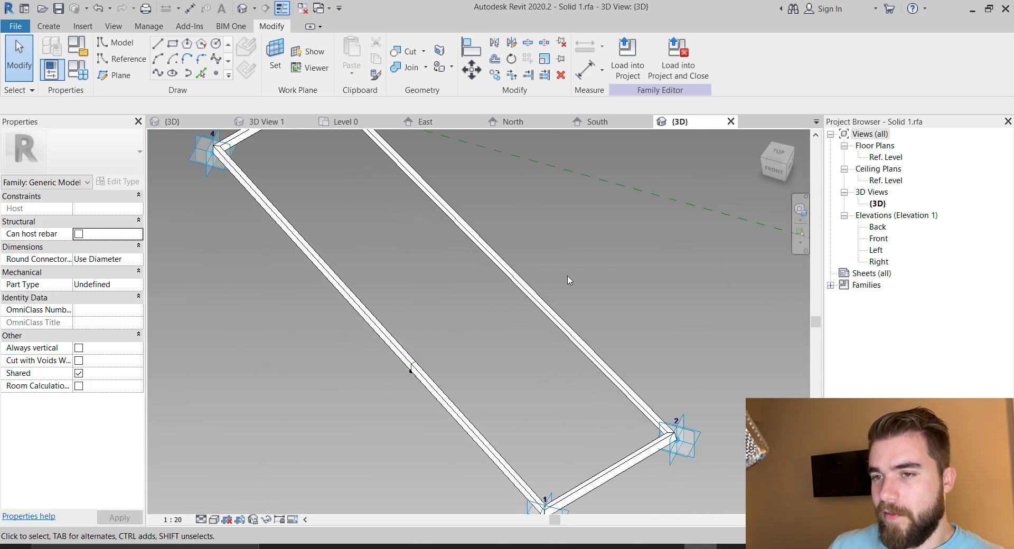
scroll(569, 298, up, 5)
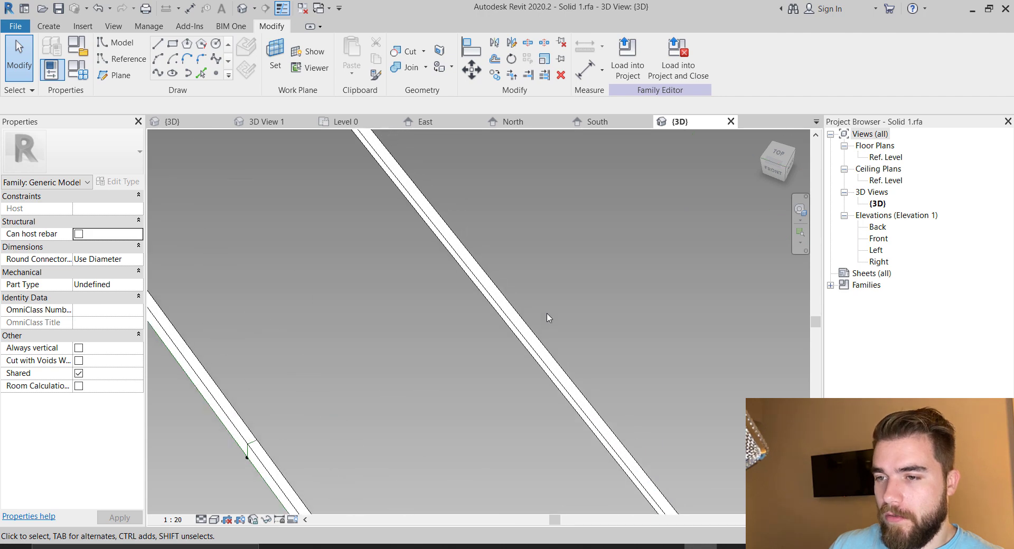
- Try to create an infill form from the four inner edges of the frame
click(653, 295)
scroll(637, 288, down, 4)
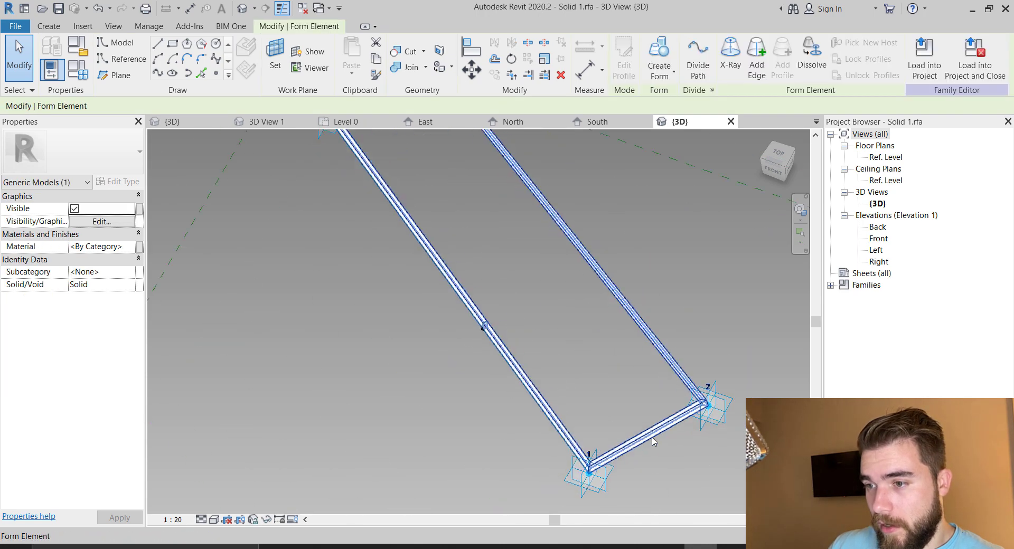
scroll(653, 441, up, 5)
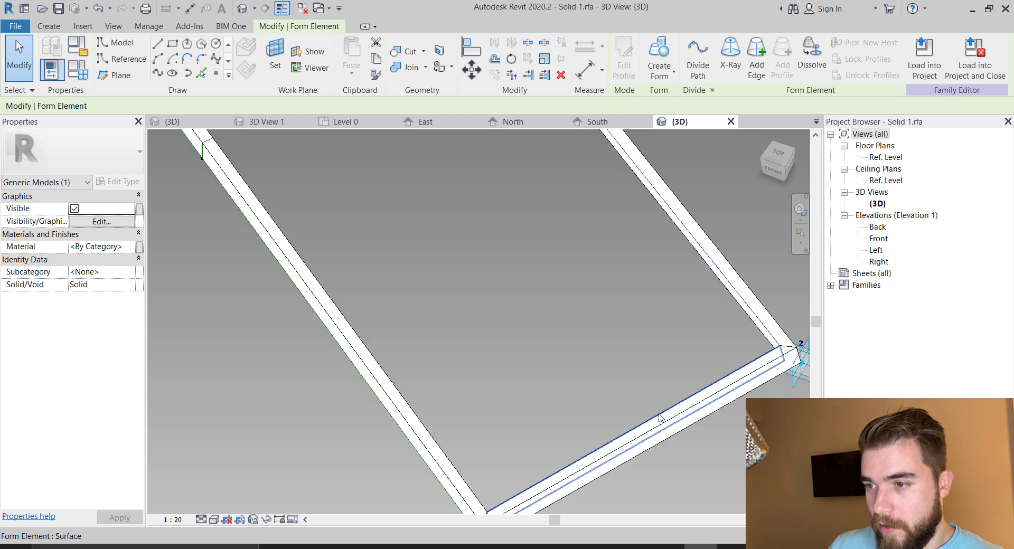
shift+middle_drag(564, 379, 613, 382)
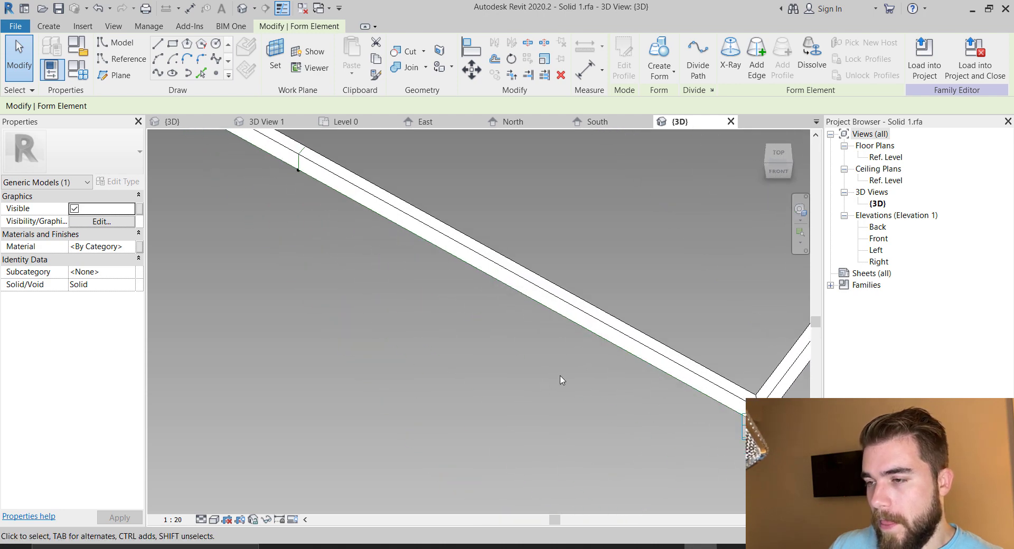
scroll(560, 379, down, 4)
scroll(761, 329, up, 1)
scroll(757, 326, up, 5)
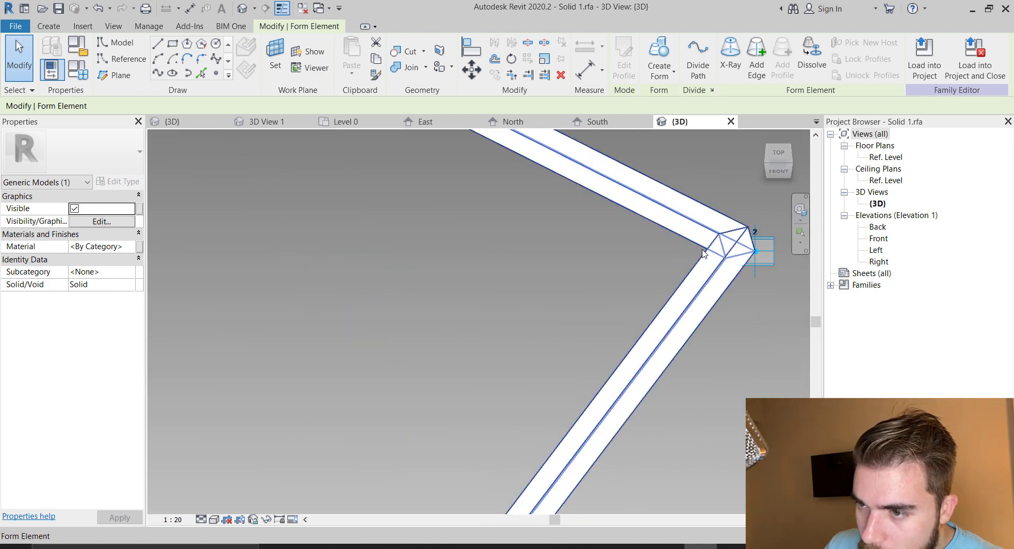
scroll(703, 258, down, 4)
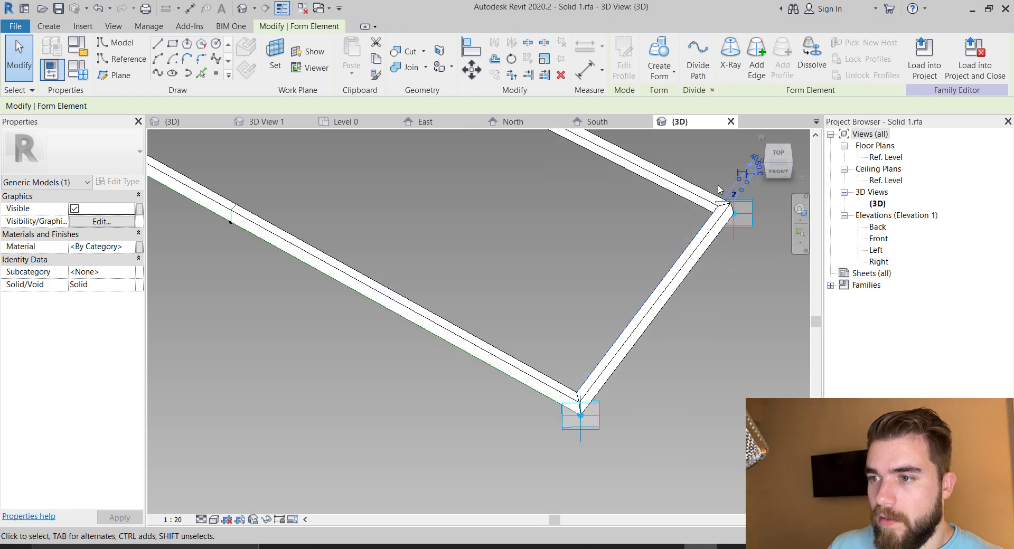
scroll(717, 189, up, 5)
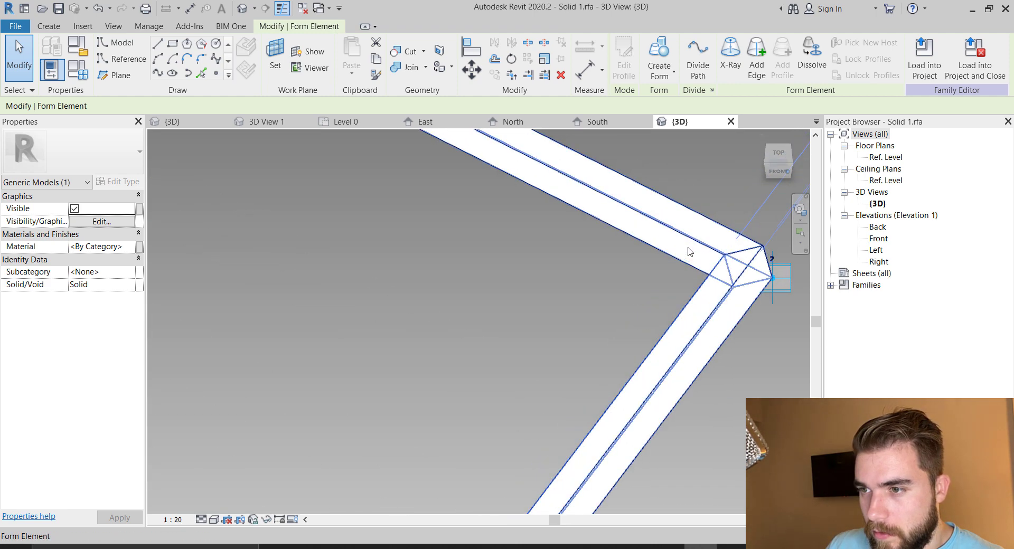
key(Tab)
key(Tab)
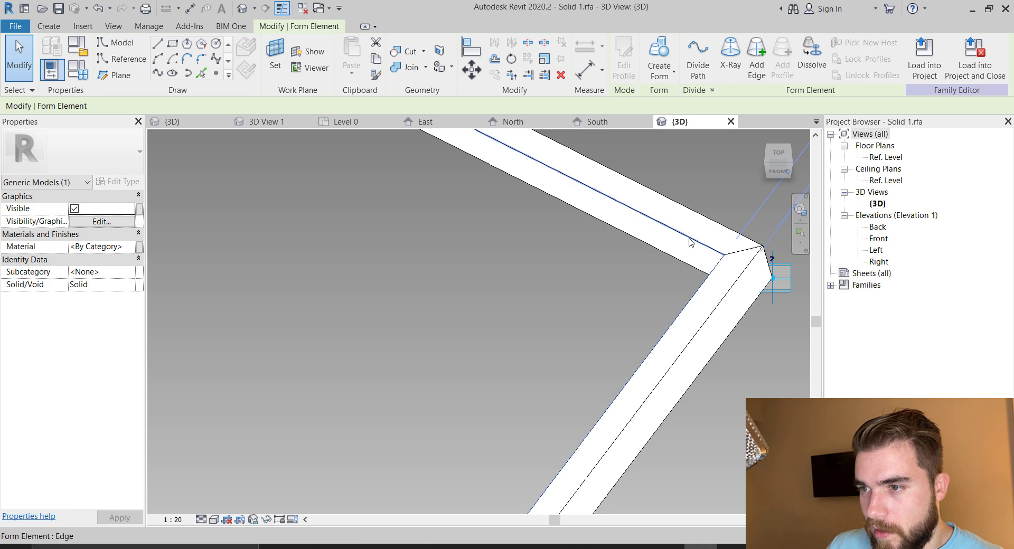
click(678, 319)
scroll(718, 246, down, 3)
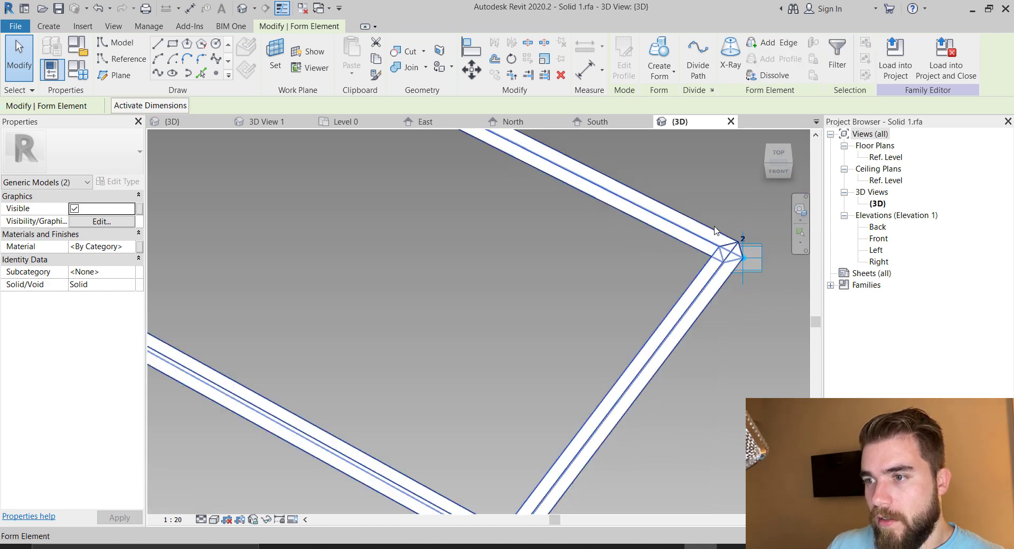
scroll(475, 433, up, 3)
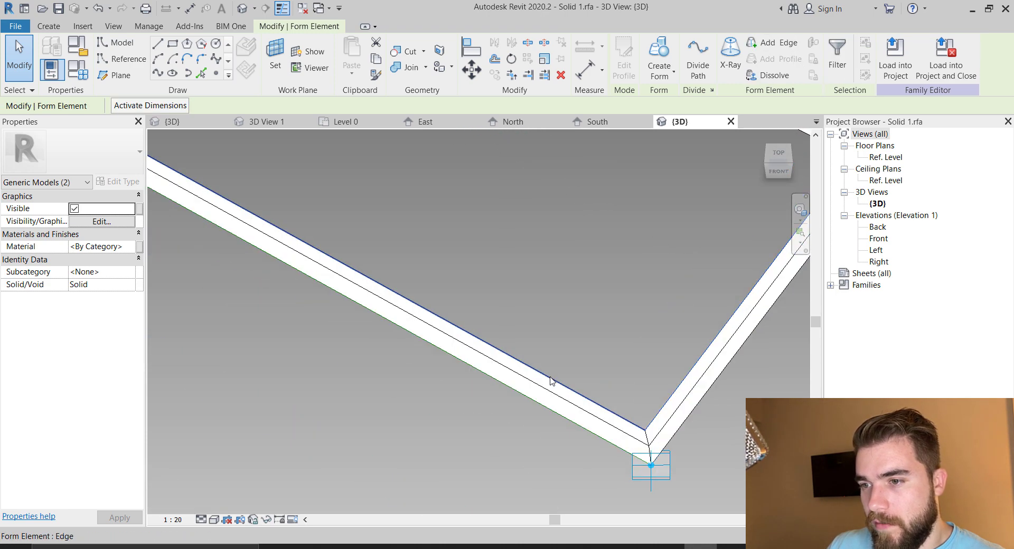
click(550, 381)
scroll(527, 463, down, 5)
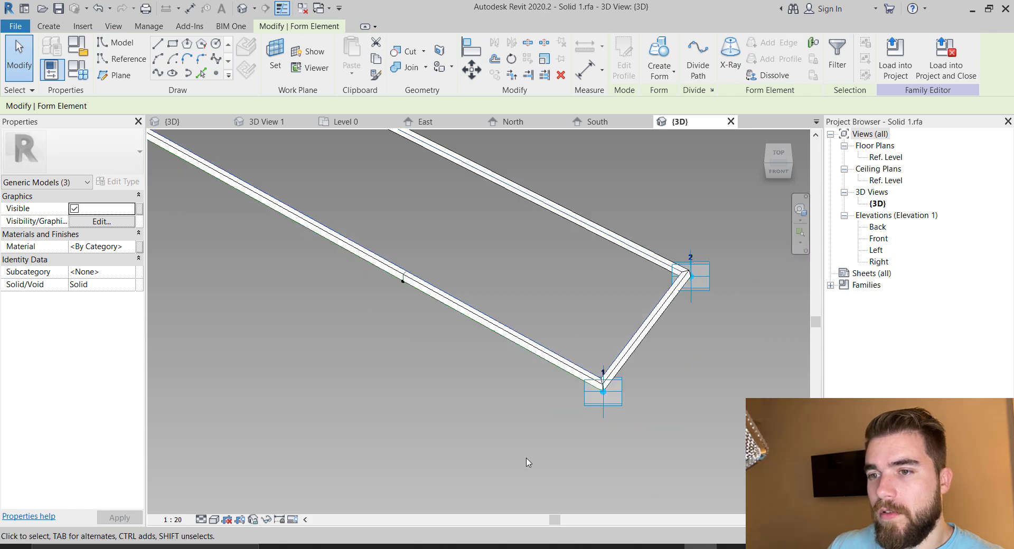
scroll(352, 286, up, 4)
scroll(412, 348, up, 6)
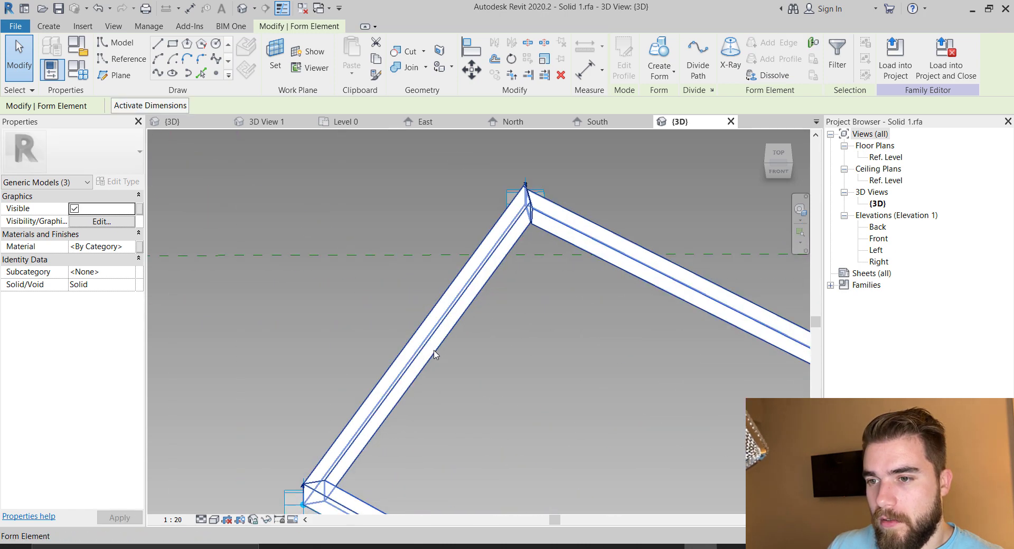
key(Tab)
ctrl+click(428, 344)
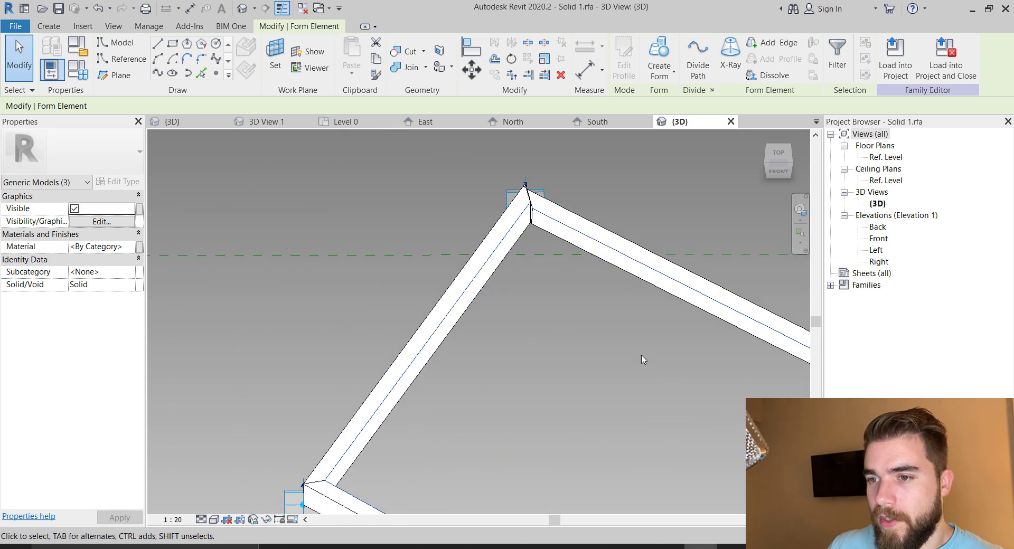
click(659, 53)
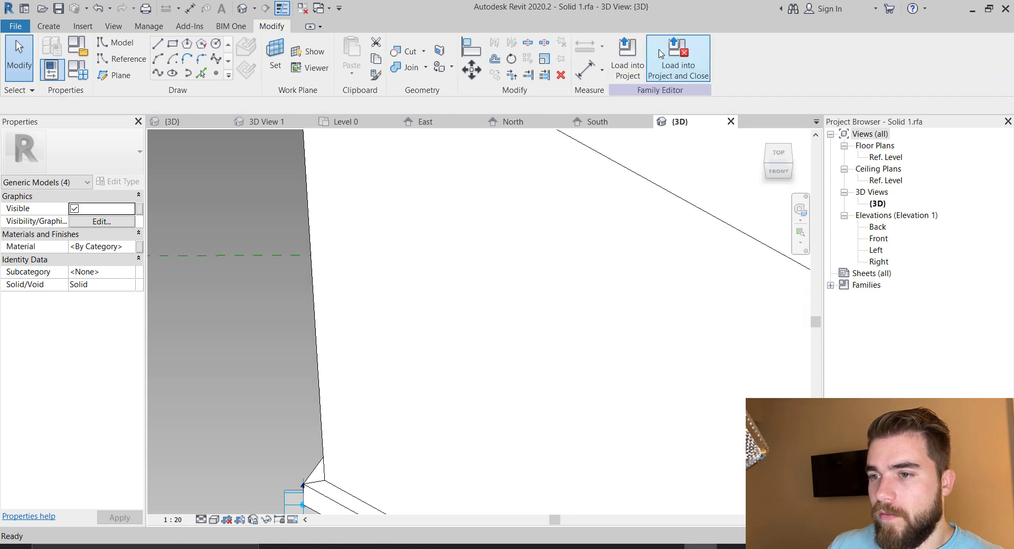
- Delete the tall form extruded from the frame's inner edges, keeping the frame
scroll(282, 292, down, 5)
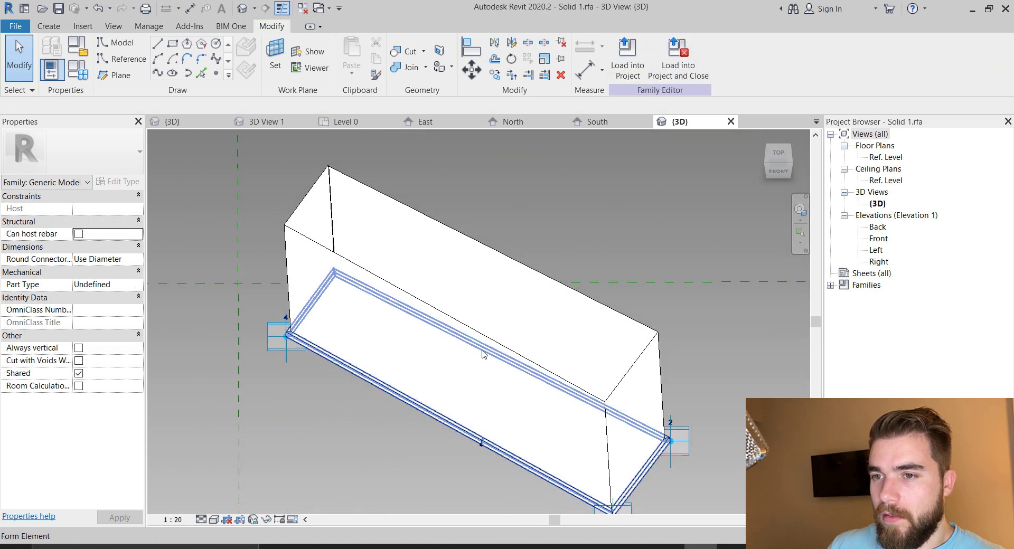
shift+middle_drag(283, 292, 399, 426)
shift+middle_drag(384, 432, 584, 346)
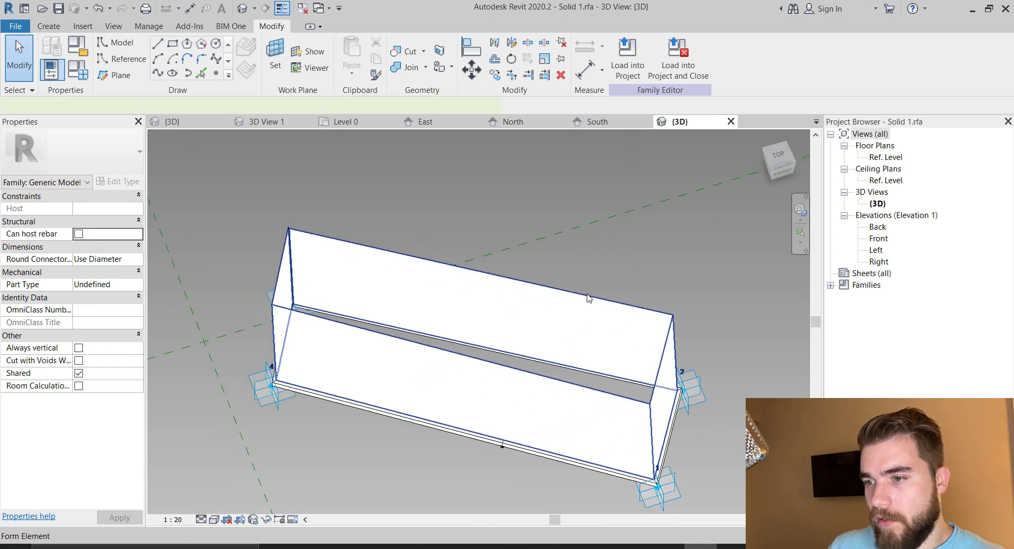
click(588, 298)
scroll(277, 355, up, 2)
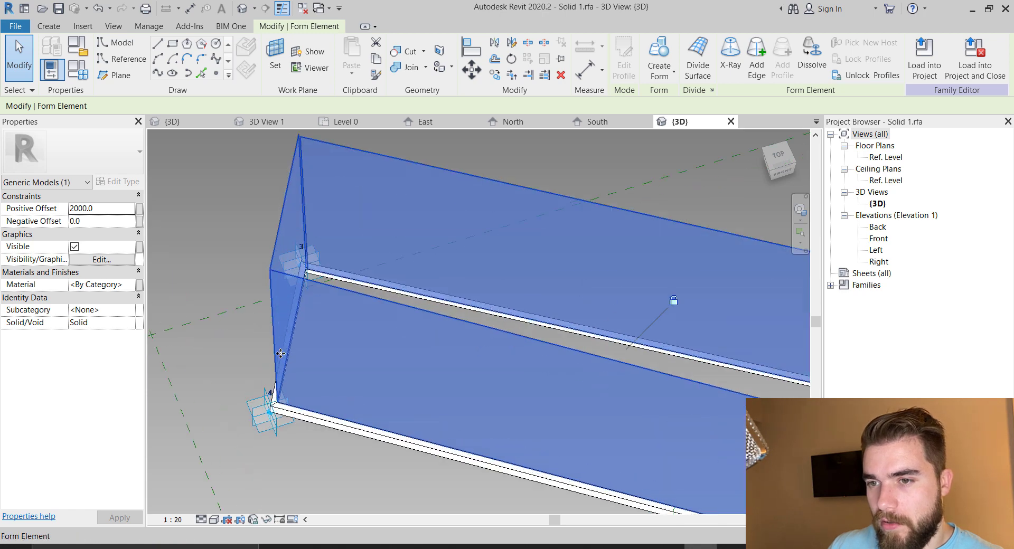
shift+middle_drag(372, 325, 342, 371)
scroll(251, 237, down, 2)
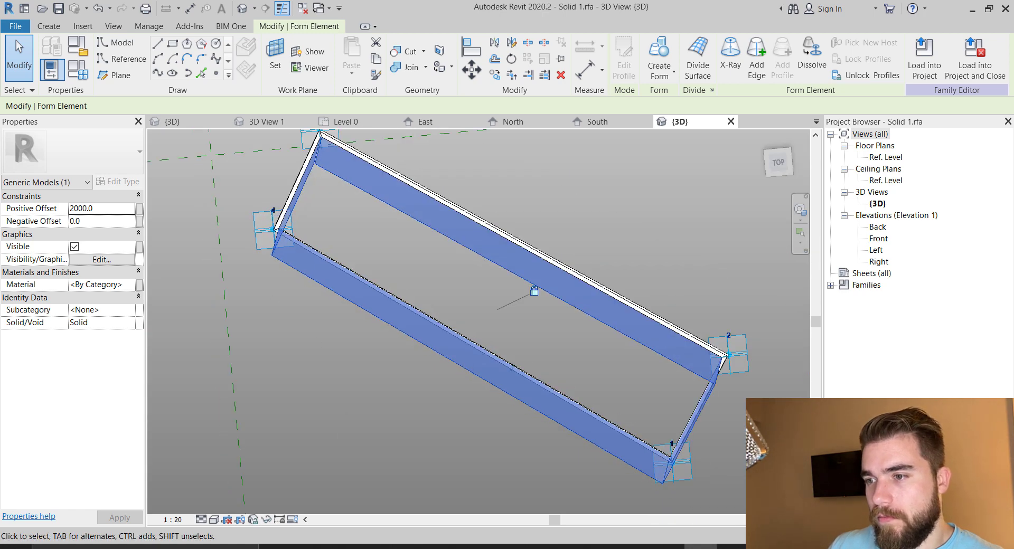
click(734, 402)
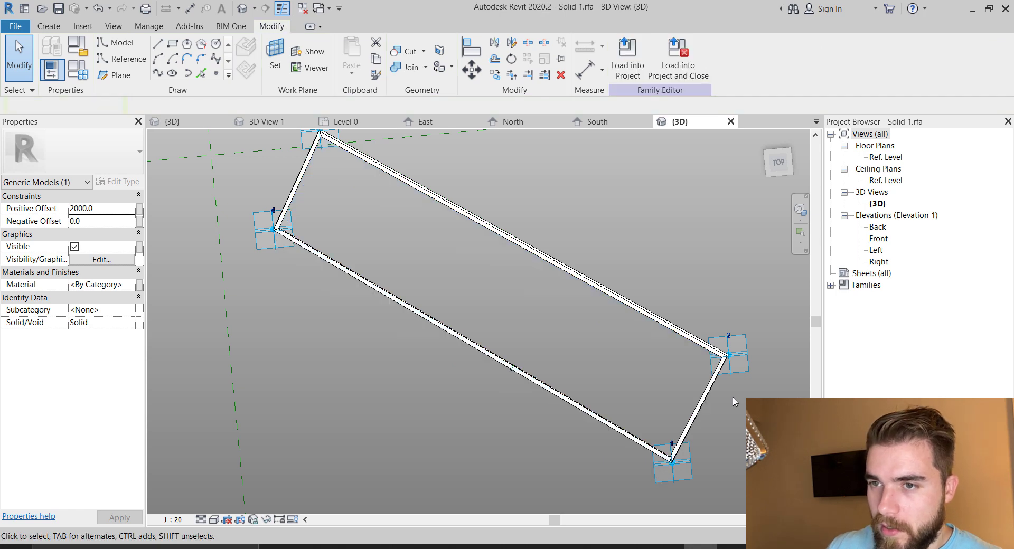
- Align adaptive point 2 with the Center (Front/Back) reference plane
scroll(357, 167, up, 2)
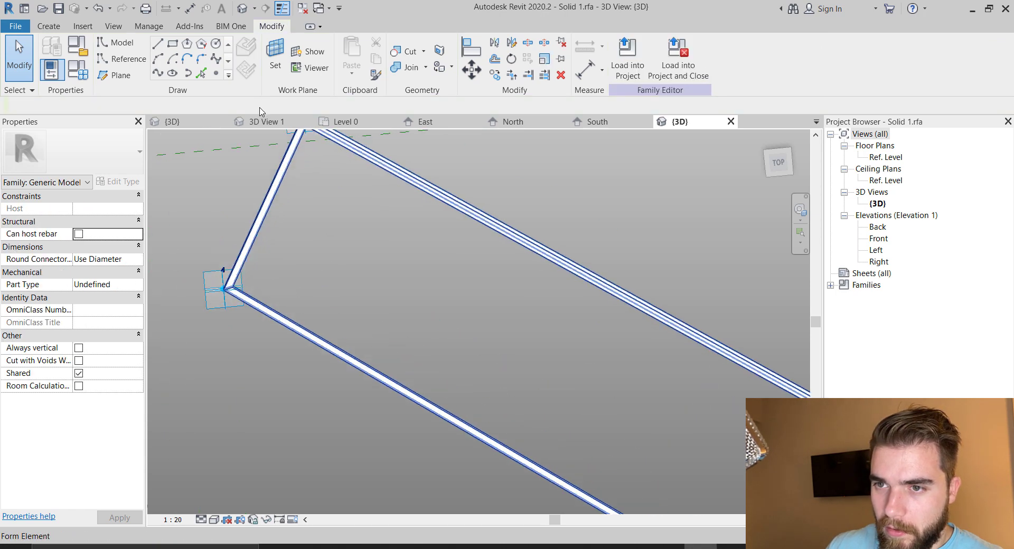
click(779, 163)
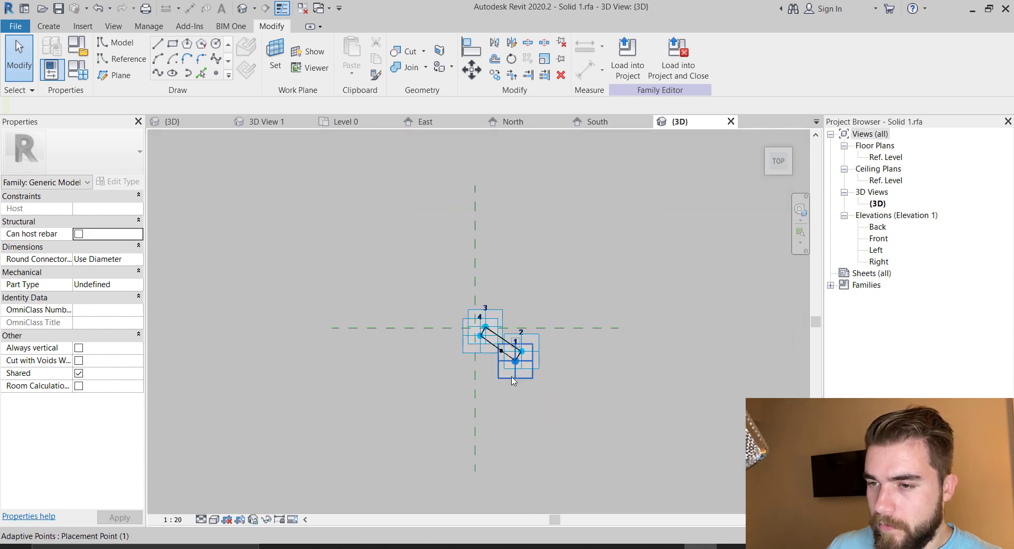
shift+middle_drag(672, 287, 623, 6)
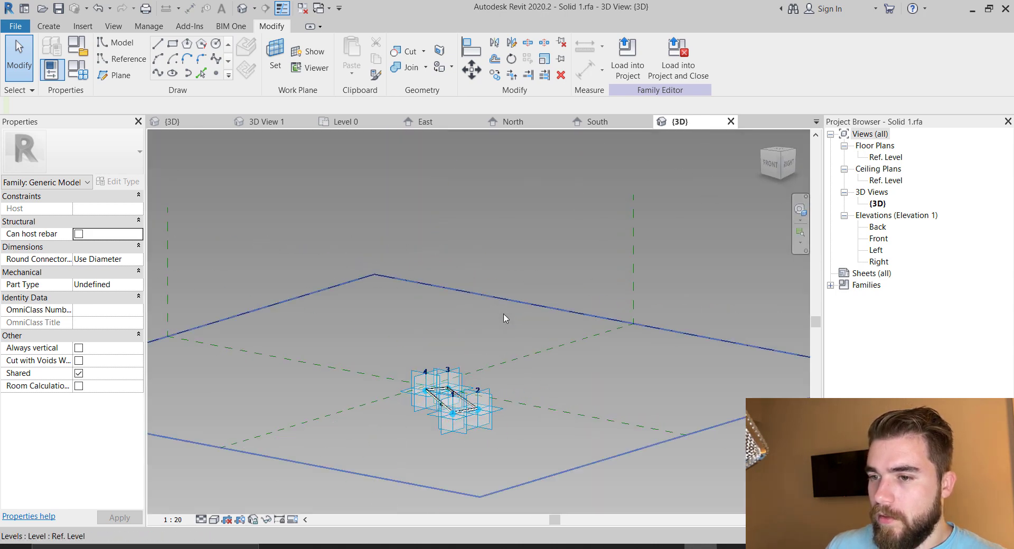
scroll(538, 481, up, 3)
key(a)
key(l)
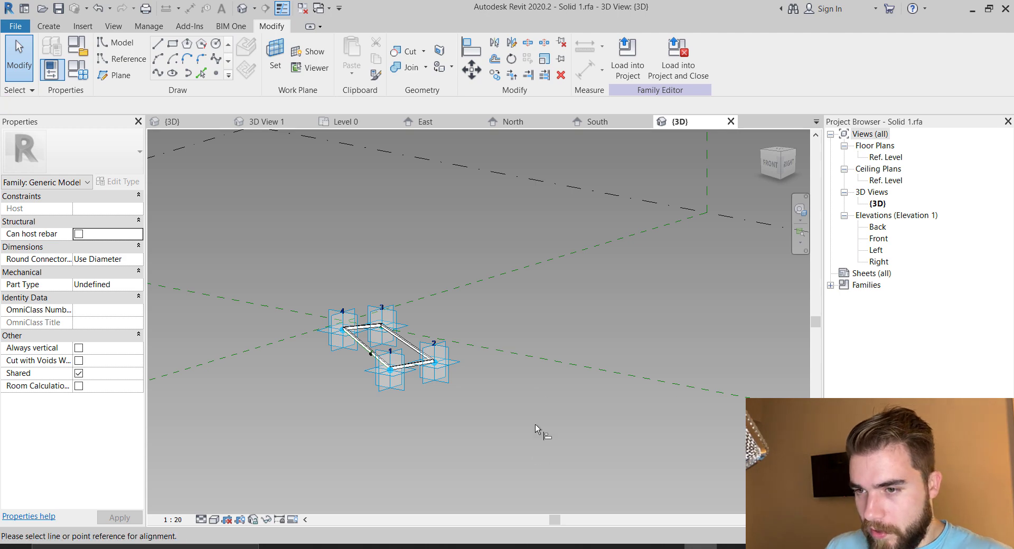
click(549, 360)
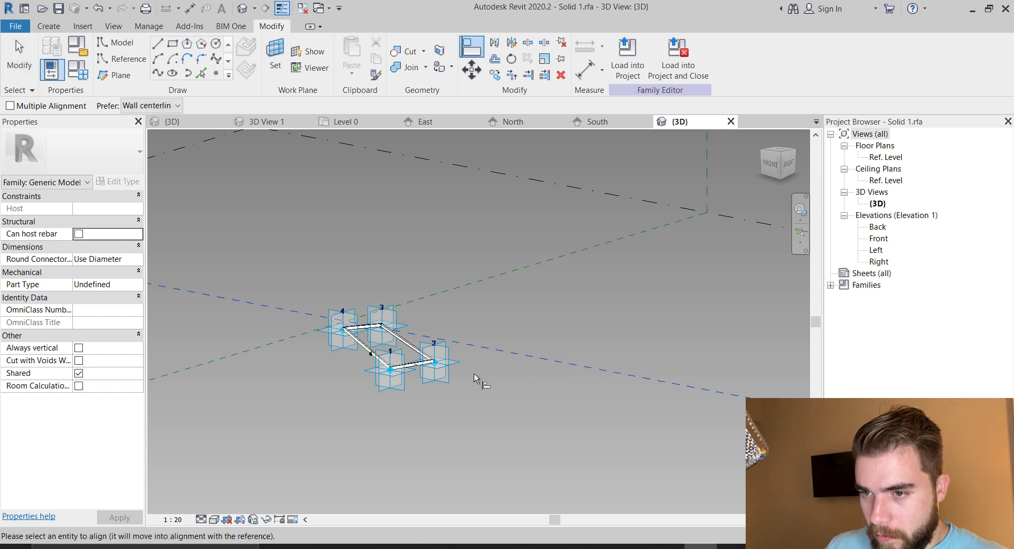
click(434, 363)
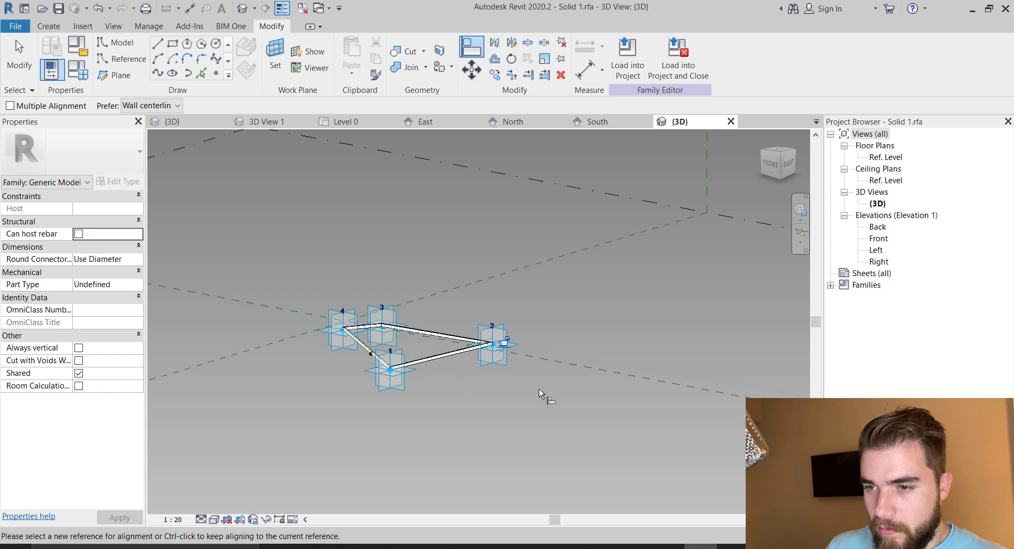
- Align the horizontal work planes of the adaptive points with the reference level so the frame lies flat
shift+middle_drag(539, 393, 490, 396)
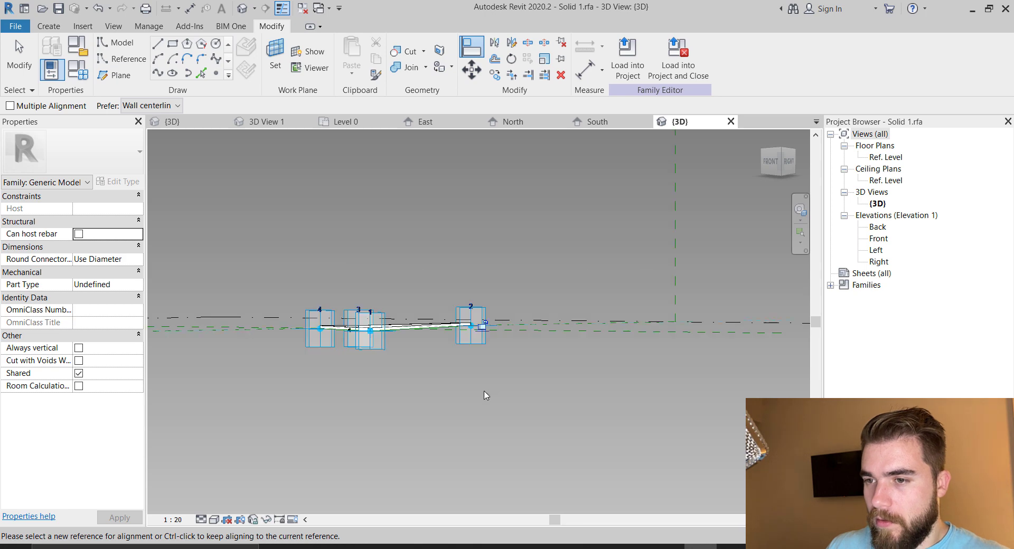
scroll(485, 393, down, 1)
key(a)
key(l)
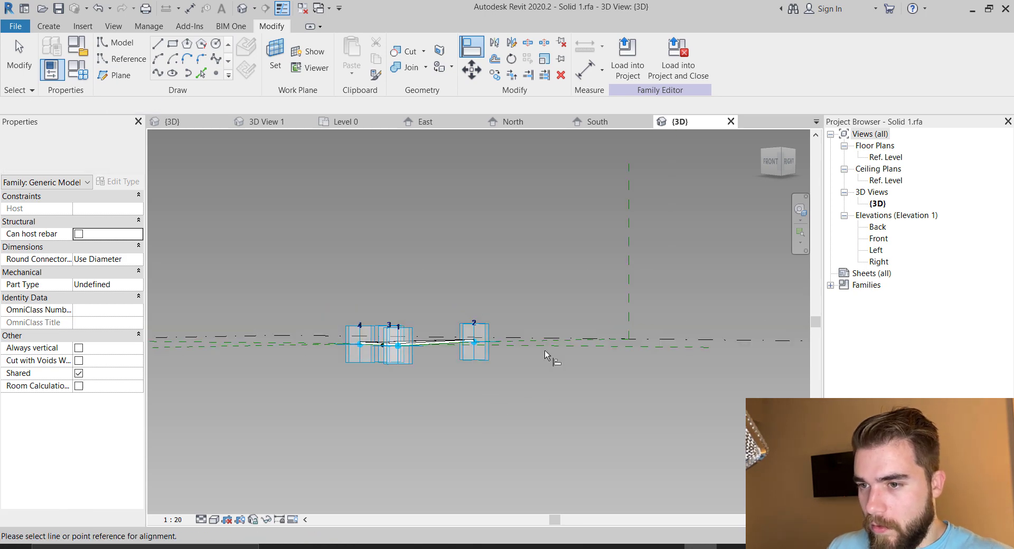
shift+middle_drag(535, 379, 560, 449)
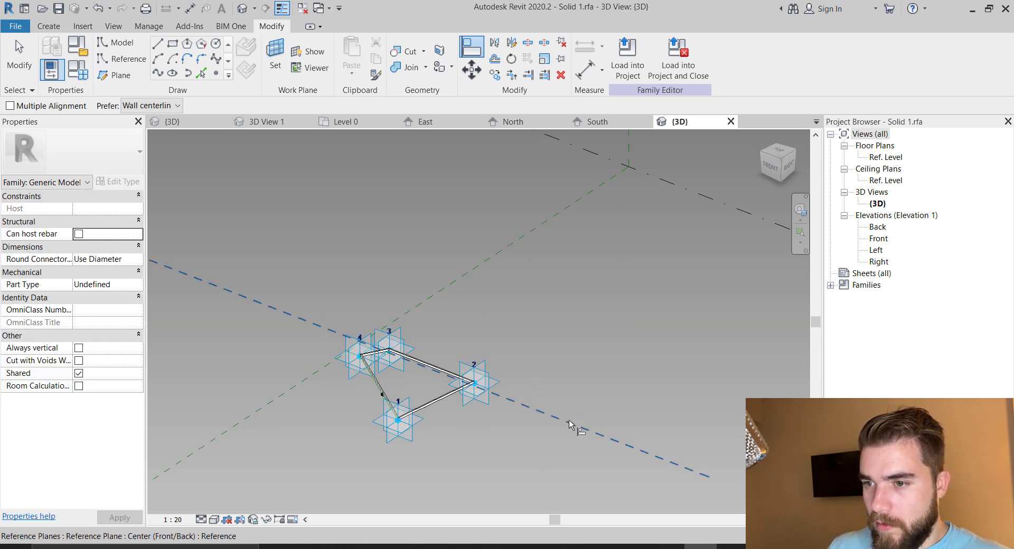
click(727, 206)
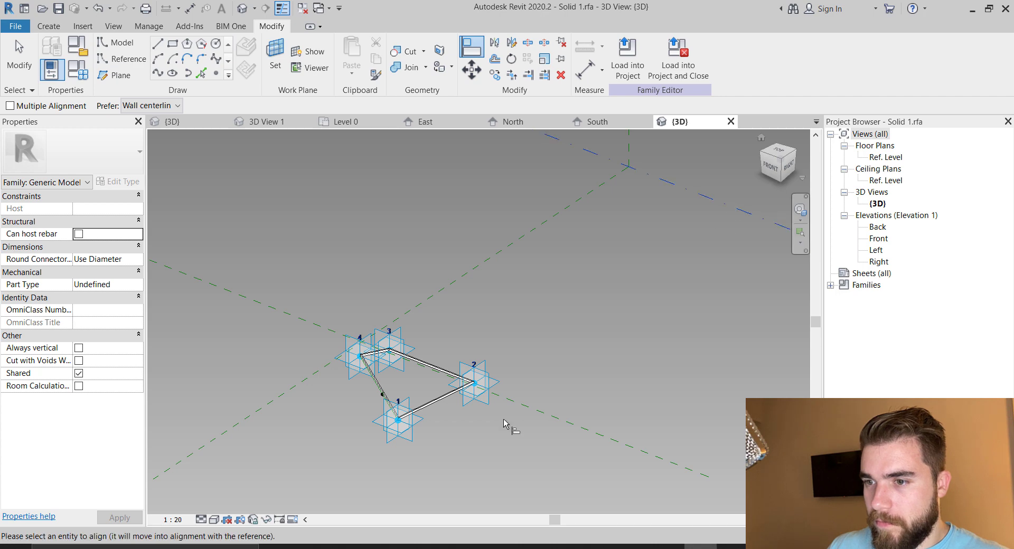
click(476, 399)
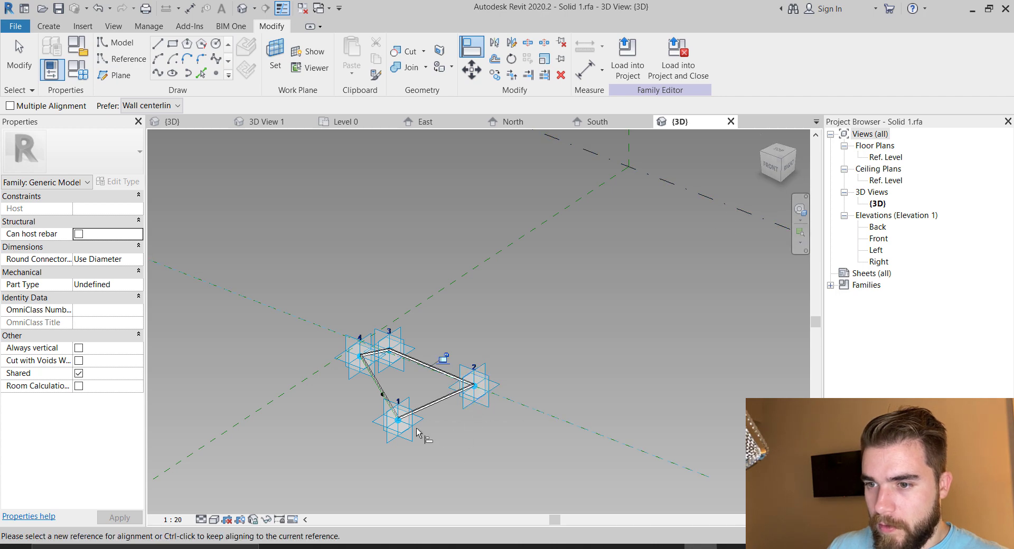
click(726, 207)
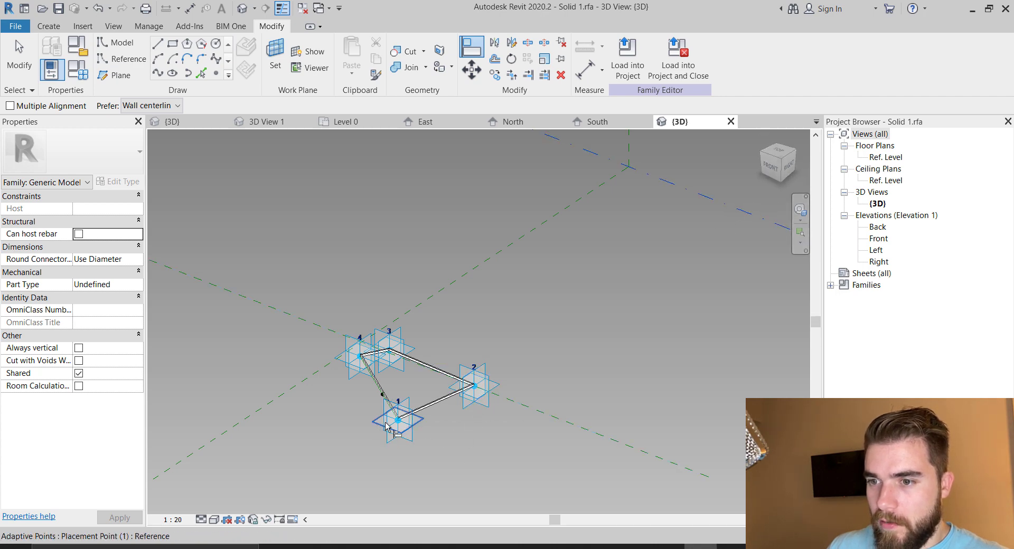
click(386, 427)
click(695, 197)
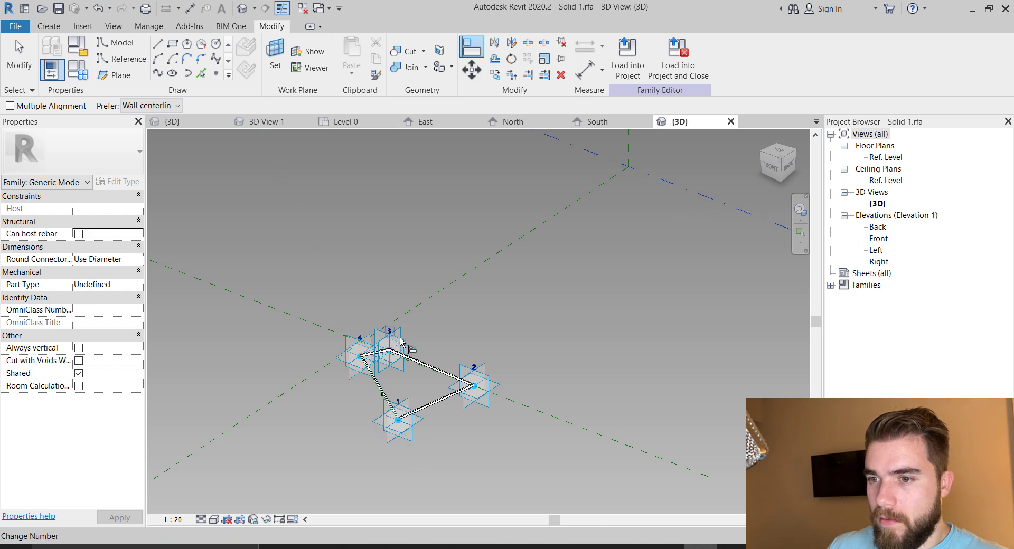
click(480, 394)
click(701, 207)
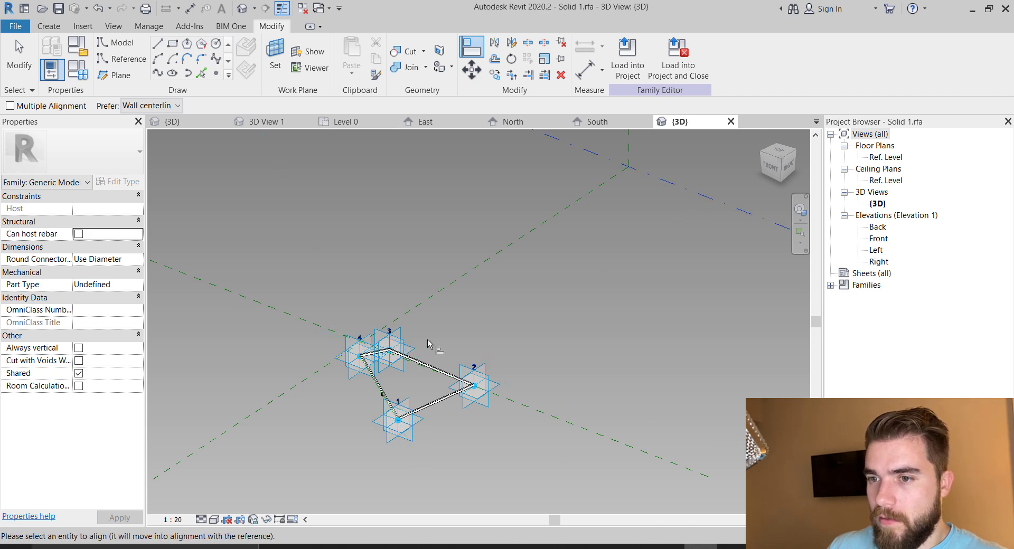
click(339, 359)
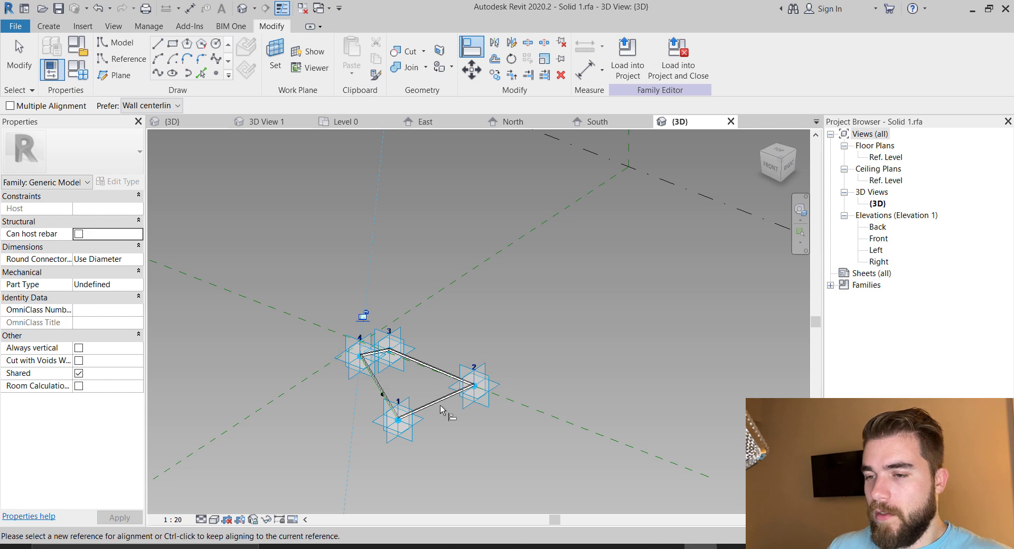
key(Escape)
- Move adaptive point 2 to about 4934 mm from the Center (Left/Right) and 2110 mm from the Center (Front/Back) reference plane
scroll(469, 407, up, 2)
click(498, 373)
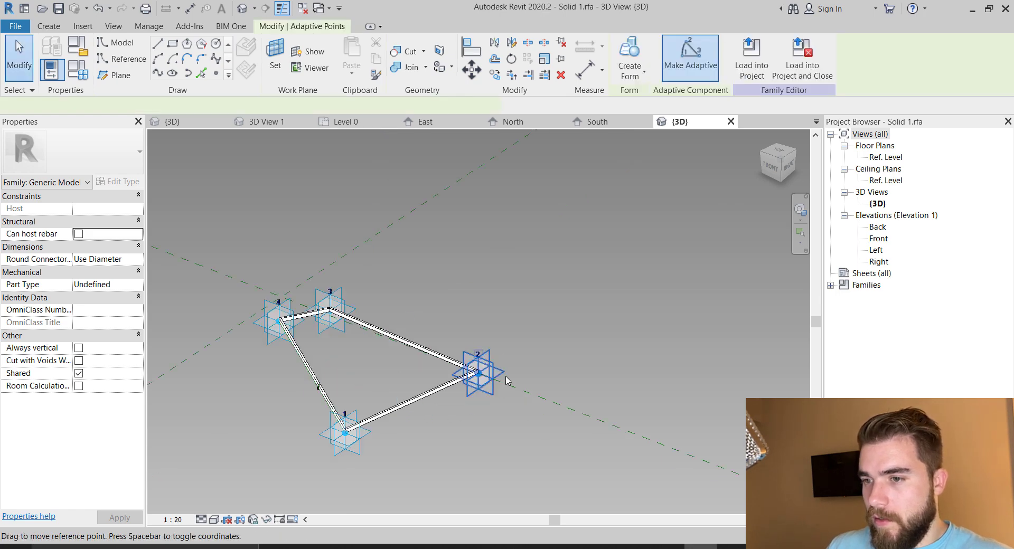
drag(496, 372, 435, 401)
- Create a solid infill form from the four upper inner edges of the frame
scroll(172, 360, up, 6)
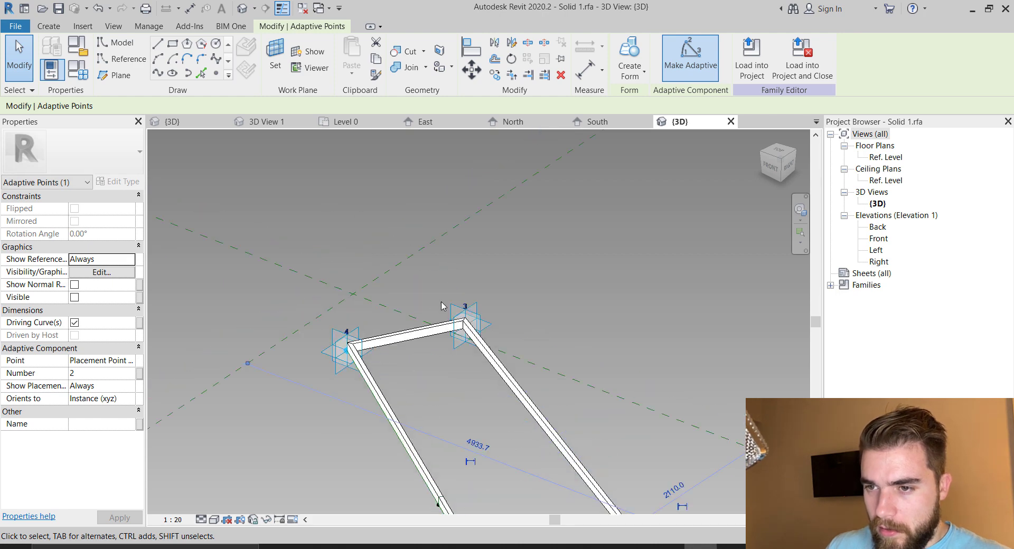
click(388, 380)
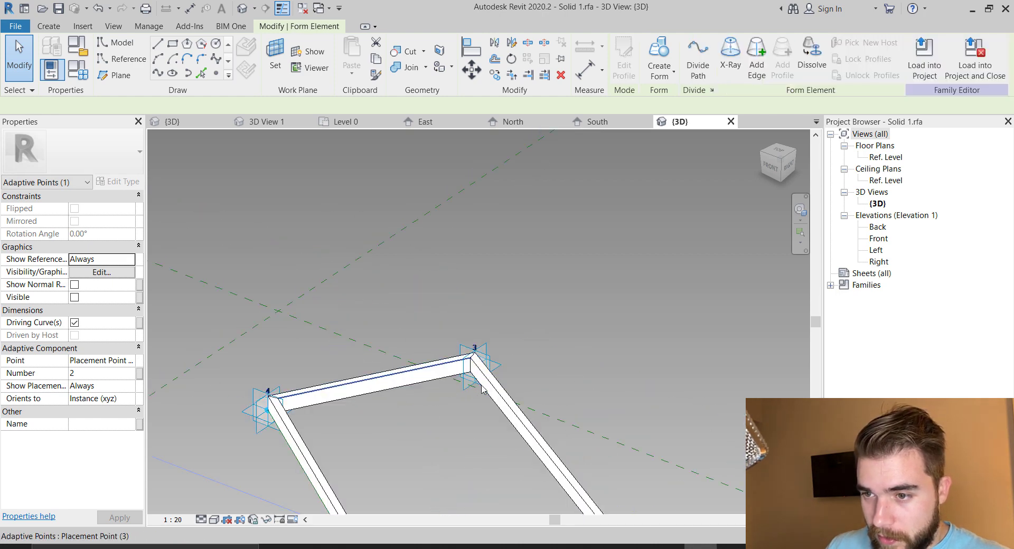
scroll(494, 404, up, 3)
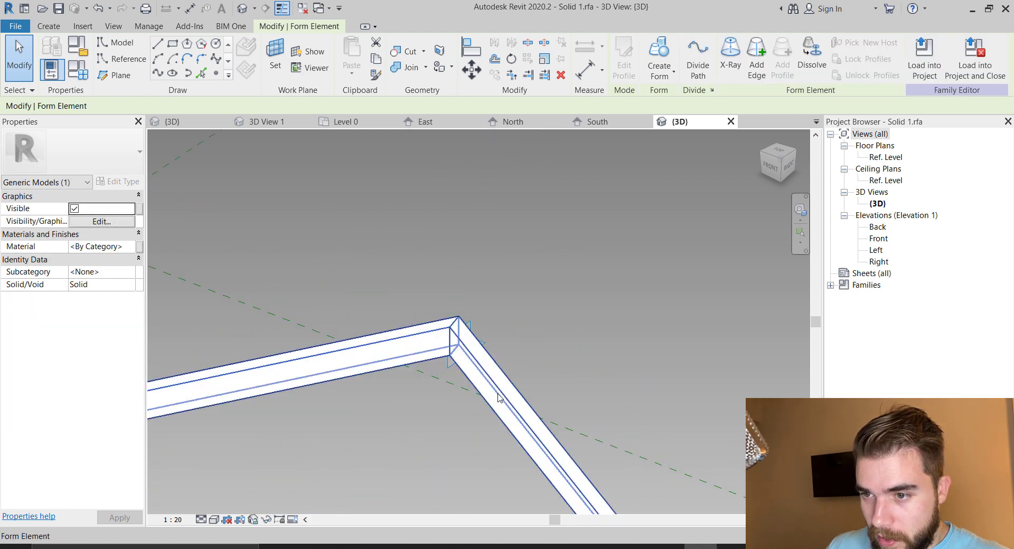
ctrl+click(500, 392)
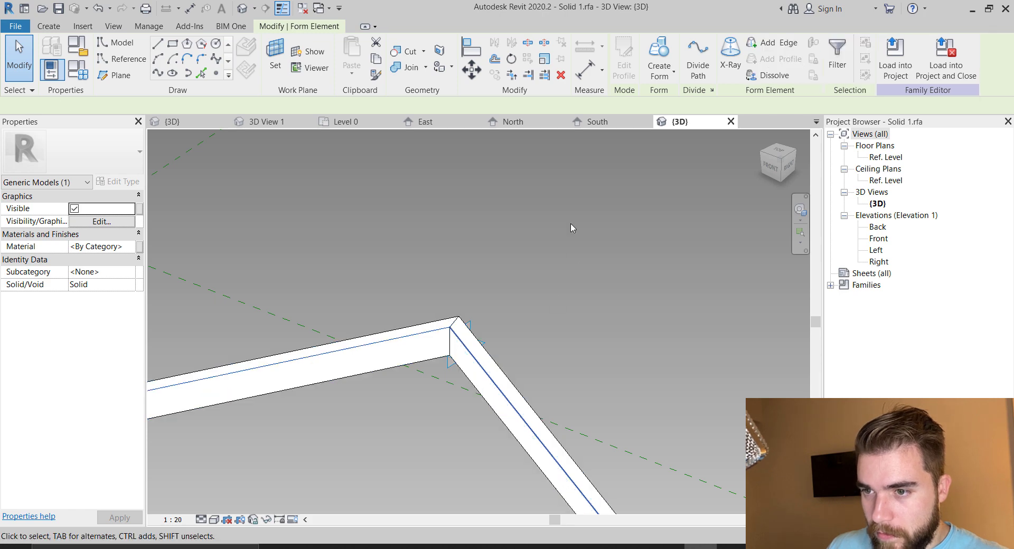
scroll(464, 219, down, 5)
scroll(316, 417, up, 2)
middle_drag(317, 419, 332, 340)
key(Tab)
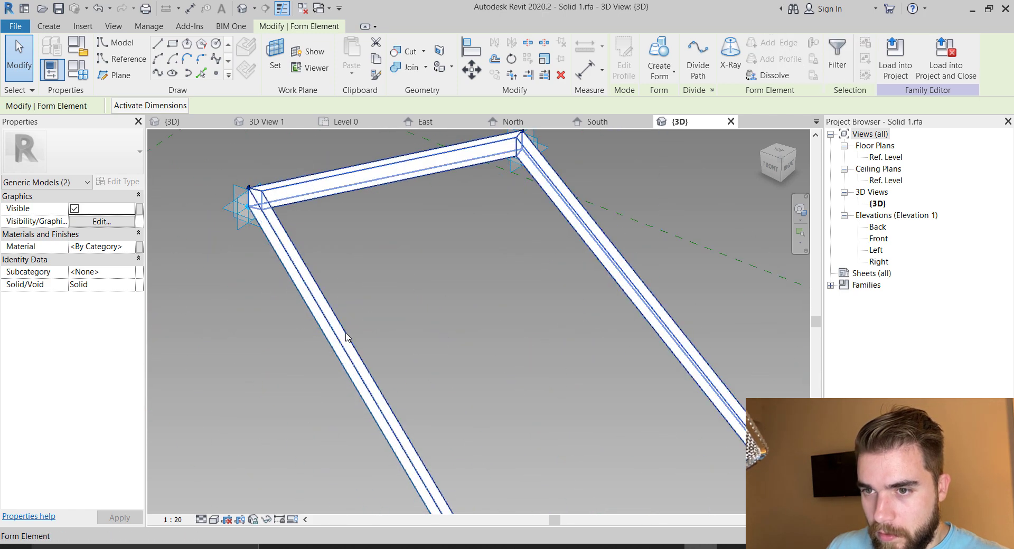
ctrl+click(345, 335)
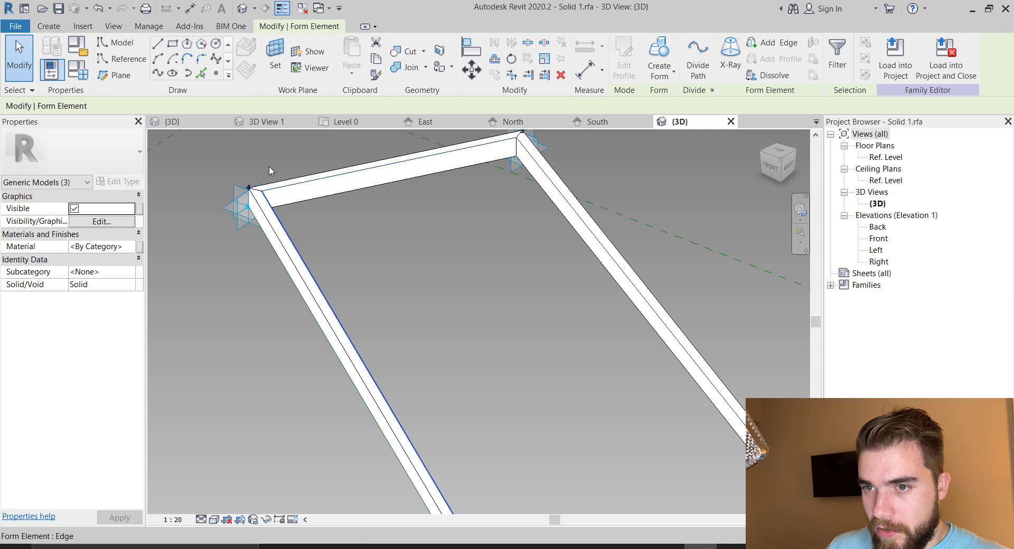
scroll(268, 233, down, 3)
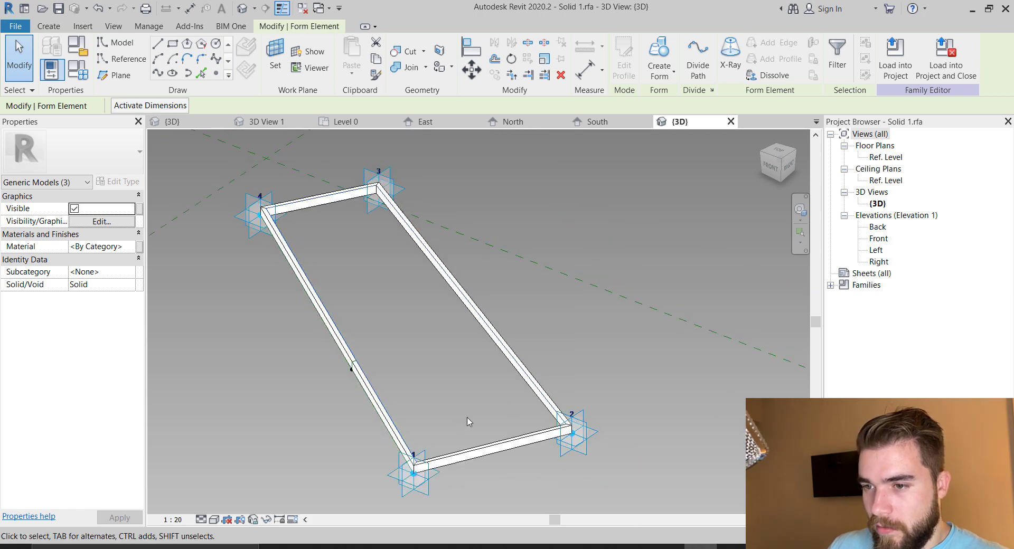
scroll(467, 421, up, 4)
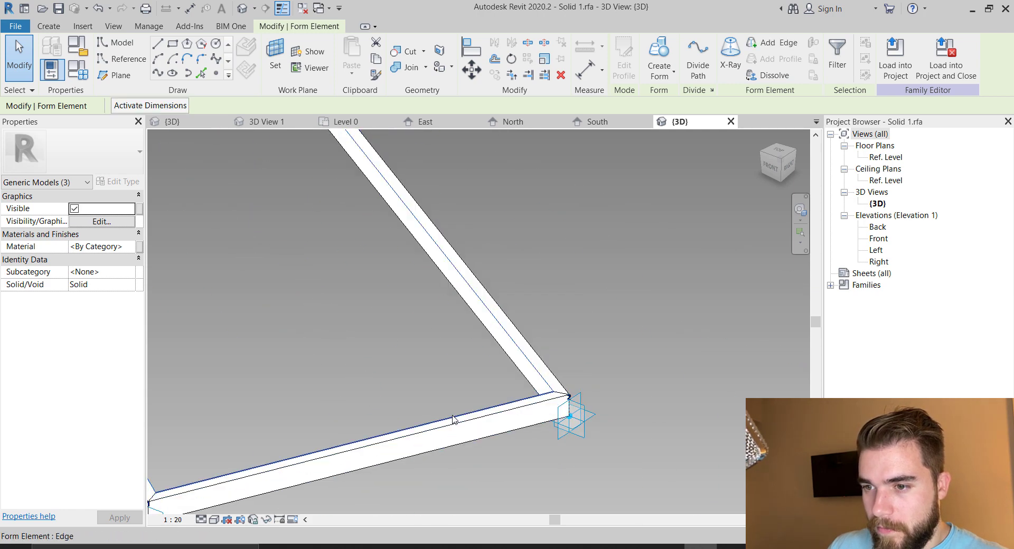
ctrl+click(453, 420)
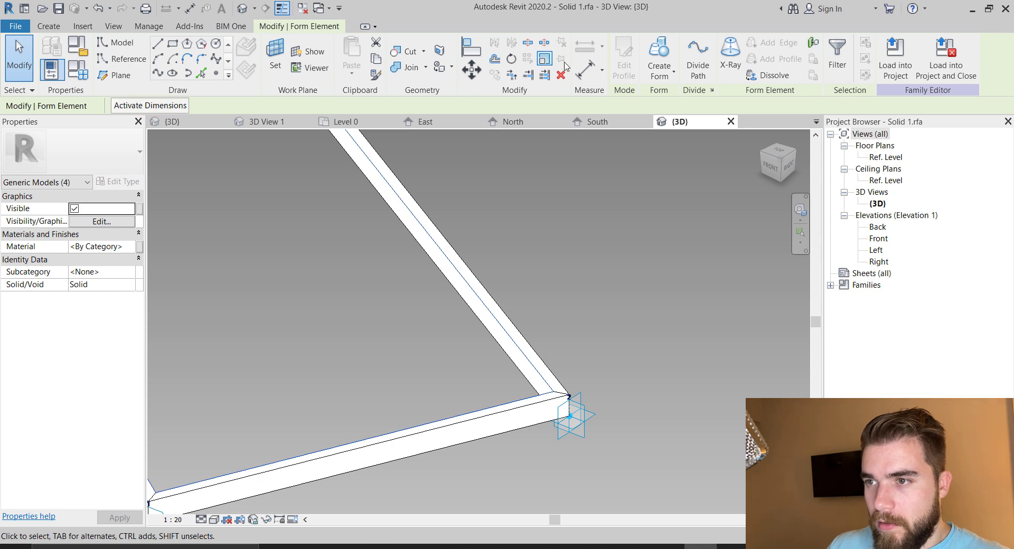
click(658, 57)
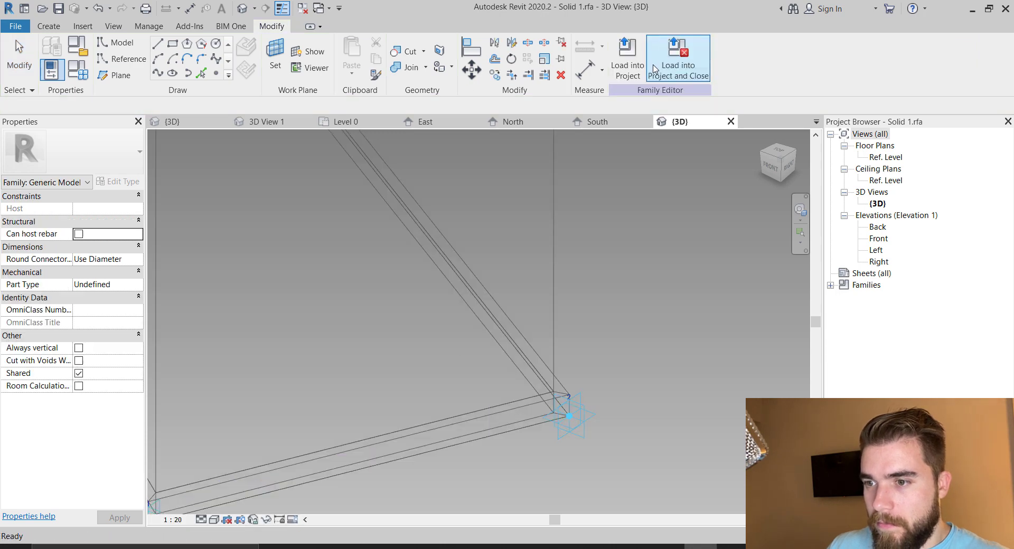
- Set the infill form's negative offset to -40
scroll(659, 421, down, 5)
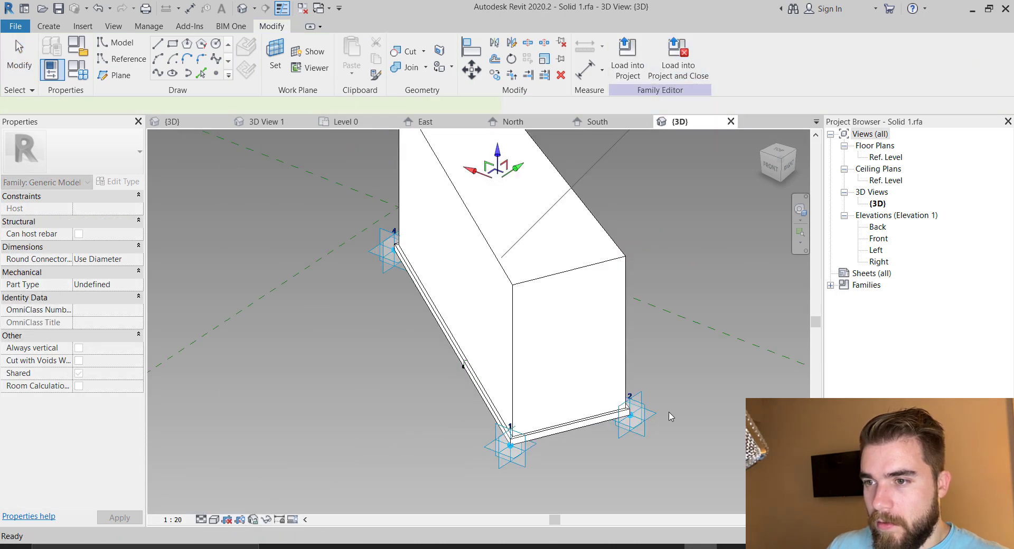
shift+middle_drag(403, 439, 457, 414)
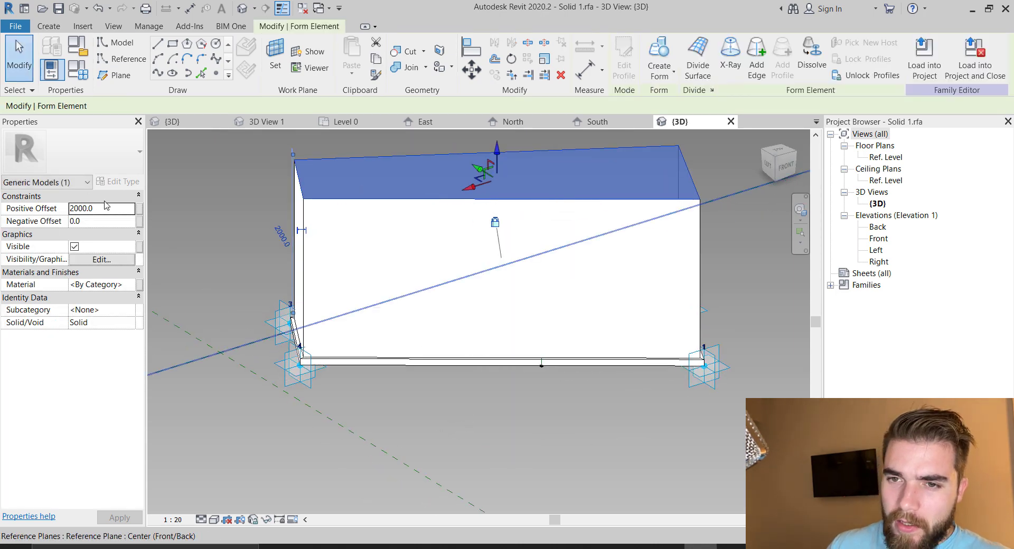
click(106, 223)
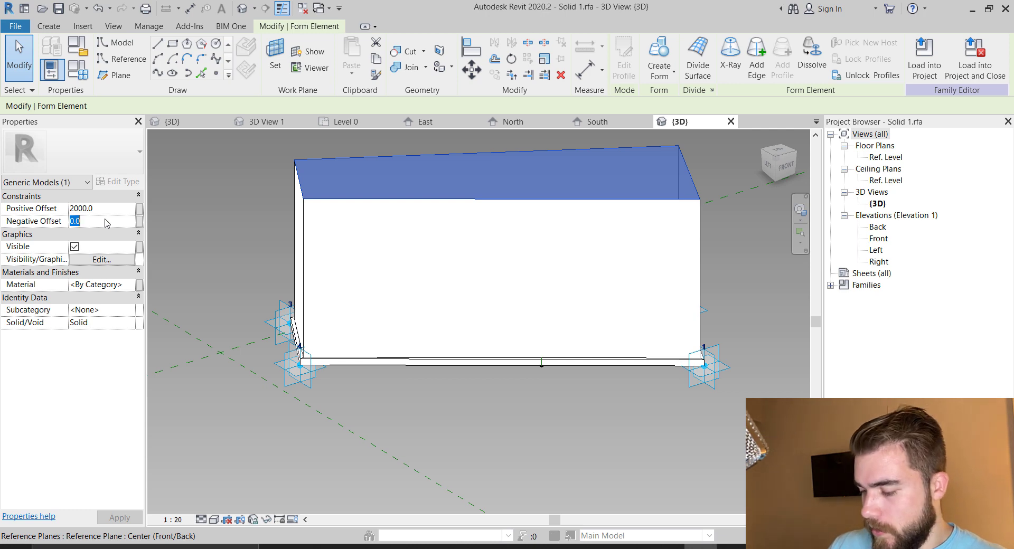
text(-)
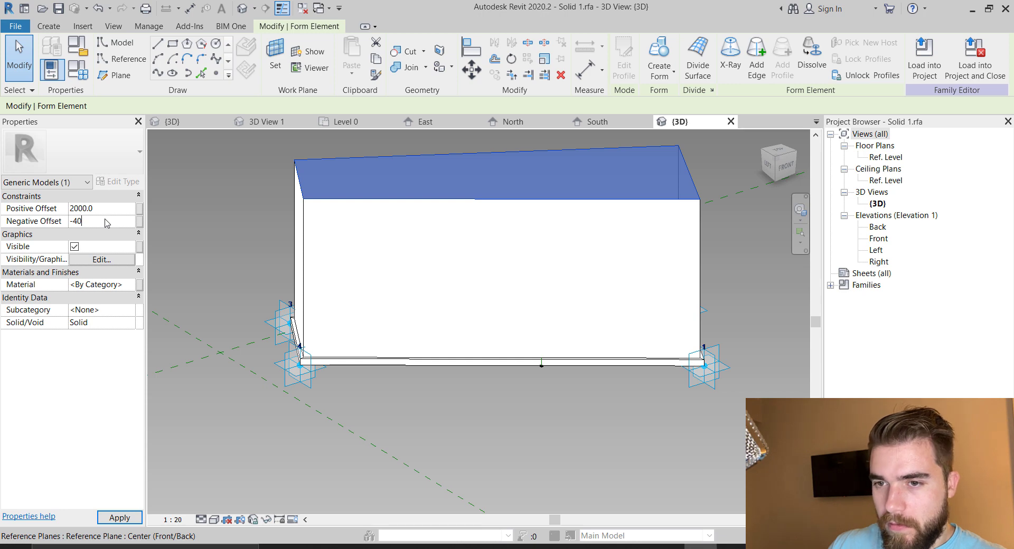
text(40)
key(Return)
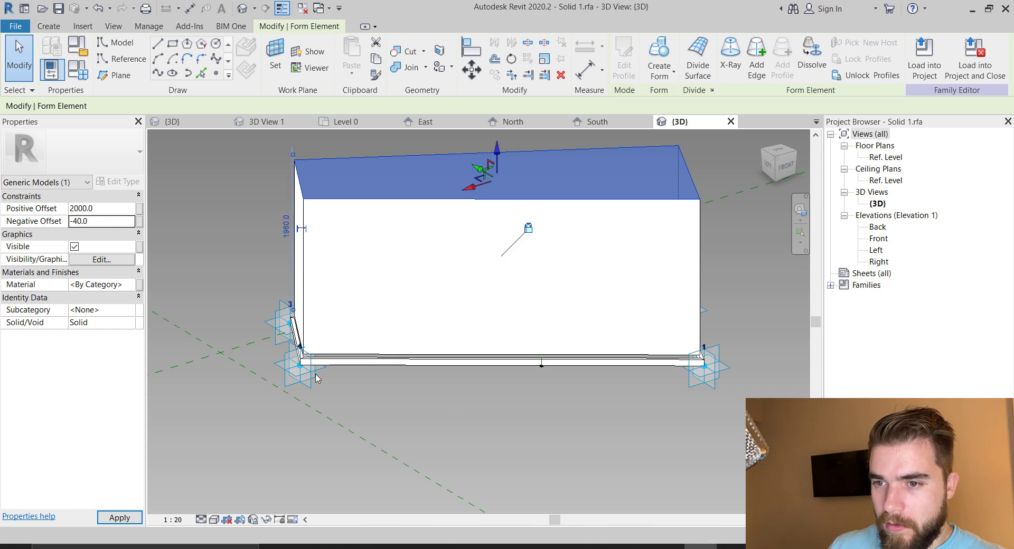
- Set the infill form's negative offset to 40 and its positive offset to -15
click(109, 222)
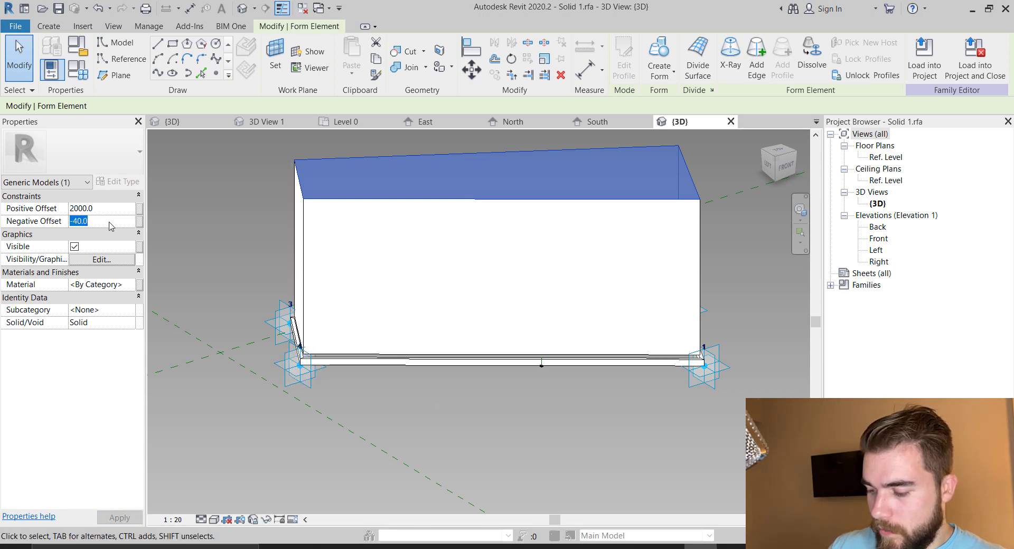
text(40)
key(Return)
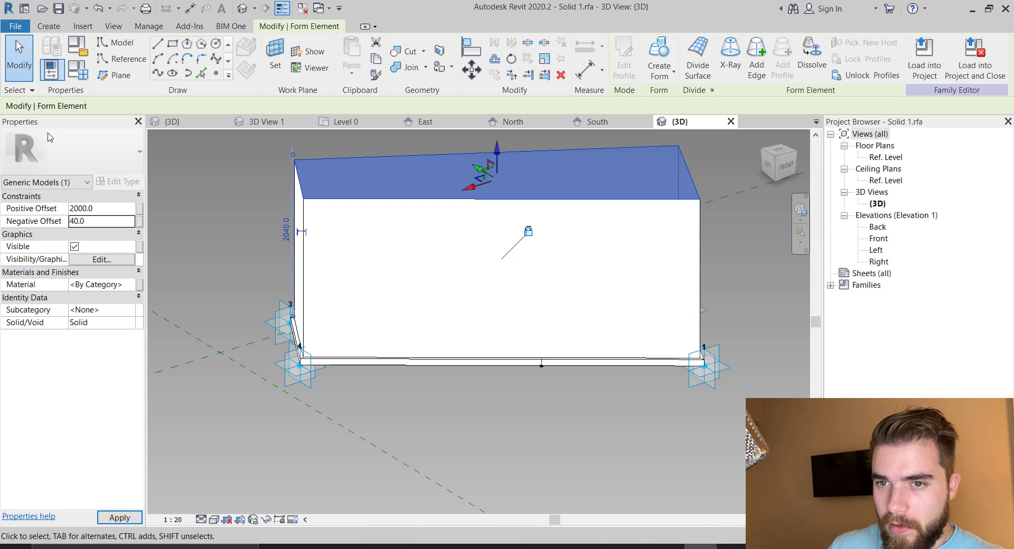
click(118, 210)
text(-15)
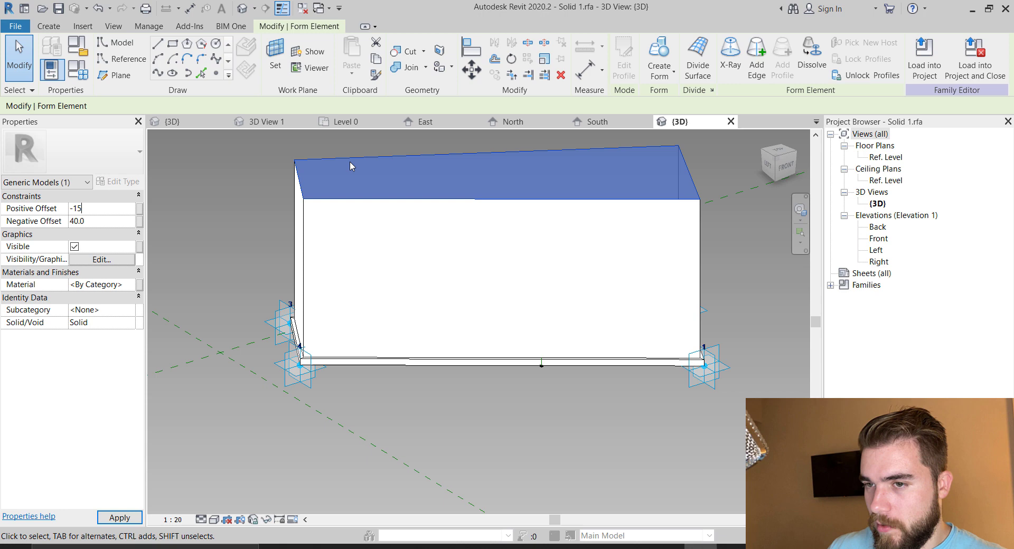
key(Return)
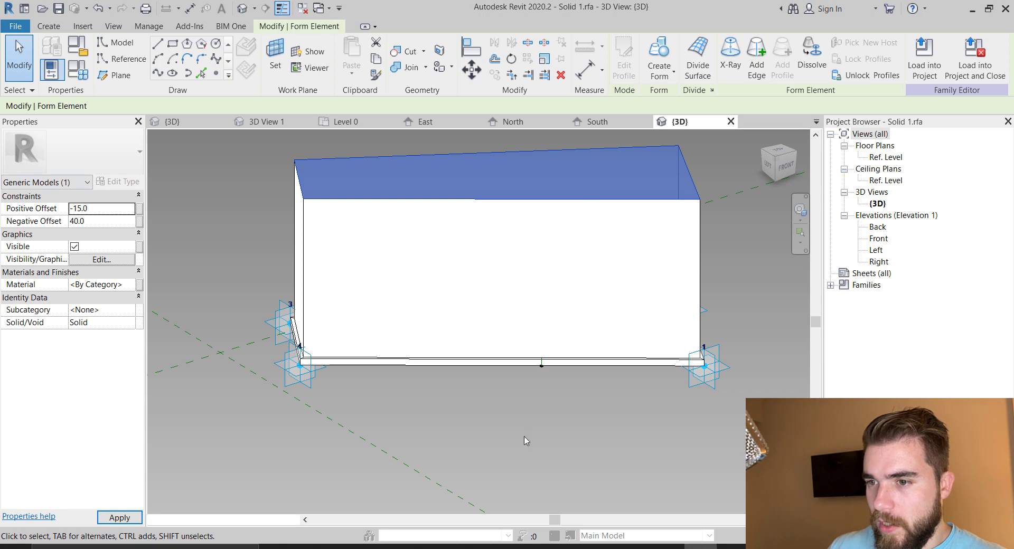
- Assign the Glass material to the infill form inside the frame
key(Escape)
scroll(664, 317, up, 2)
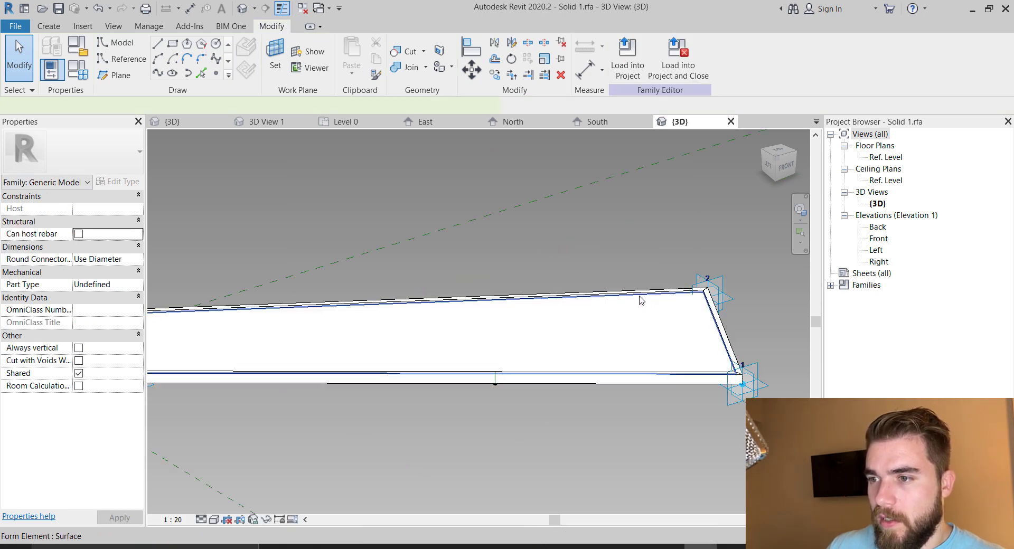
click(641, 301)
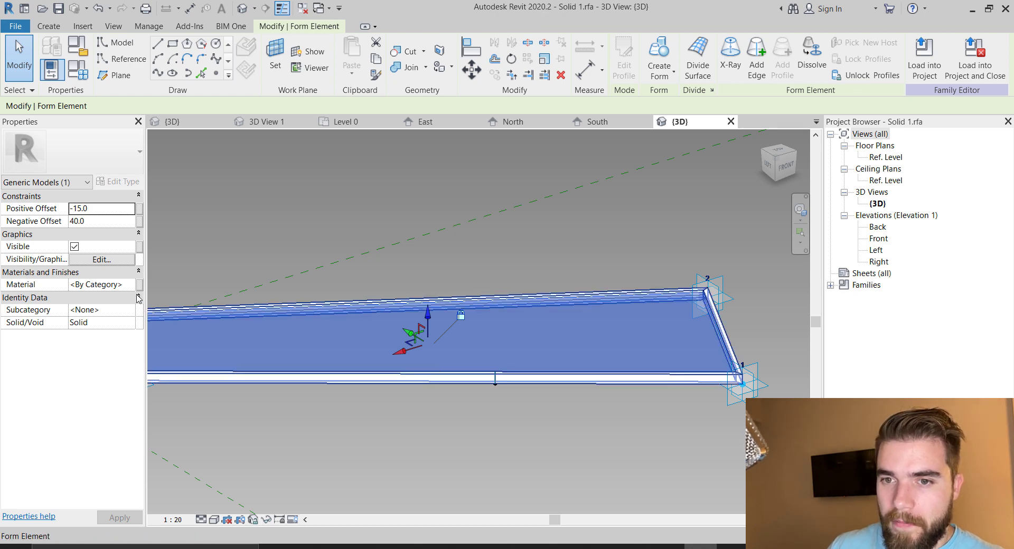
click(131, 272)
click(126, 284)
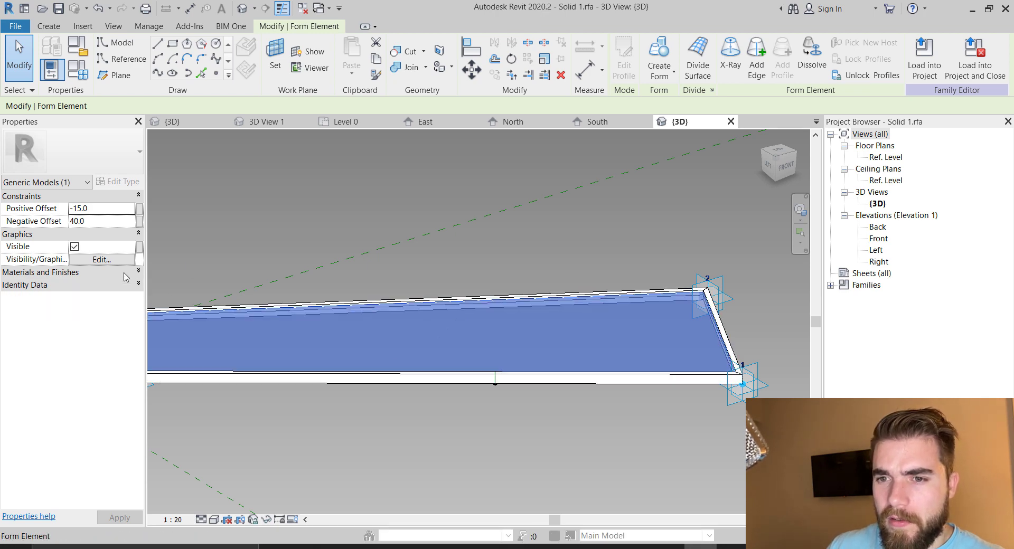
click(127, 273)
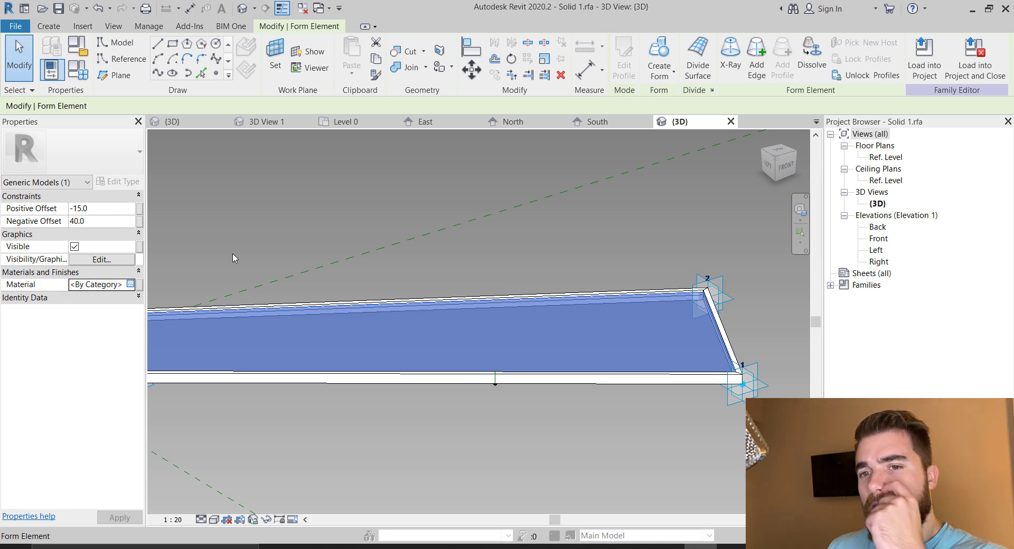
click(130, 284)
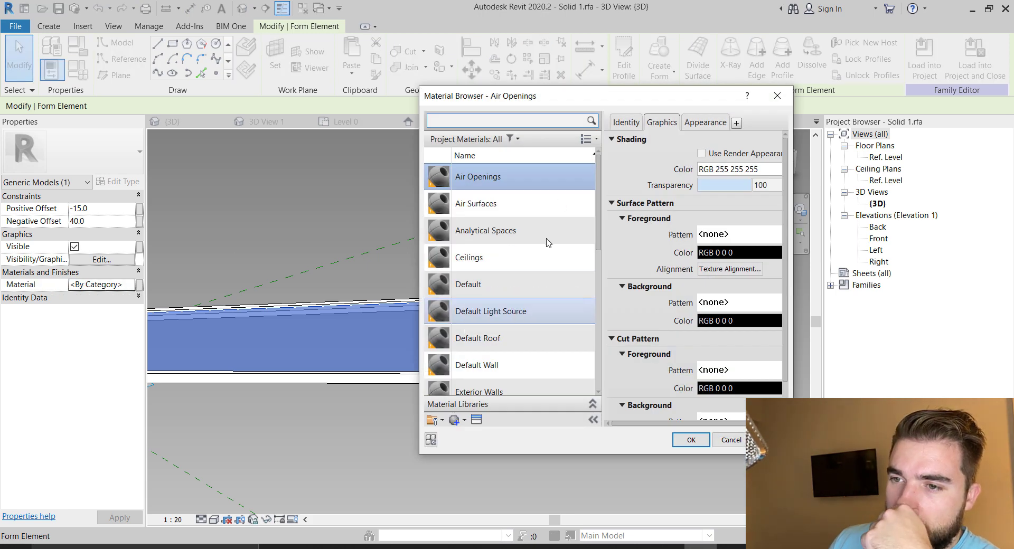
scroll(548, 243, down, 5)
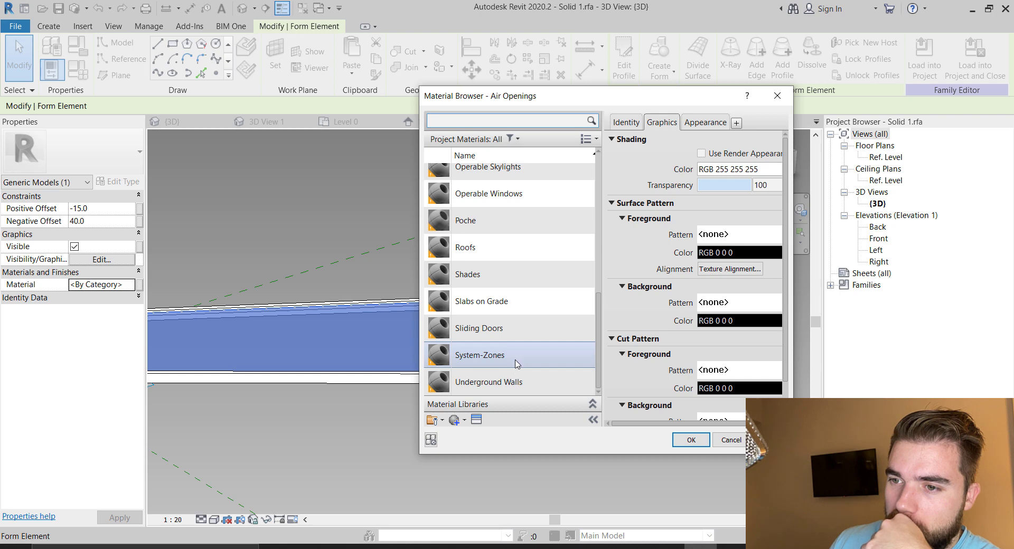
scroll(517, 363, up, 5)
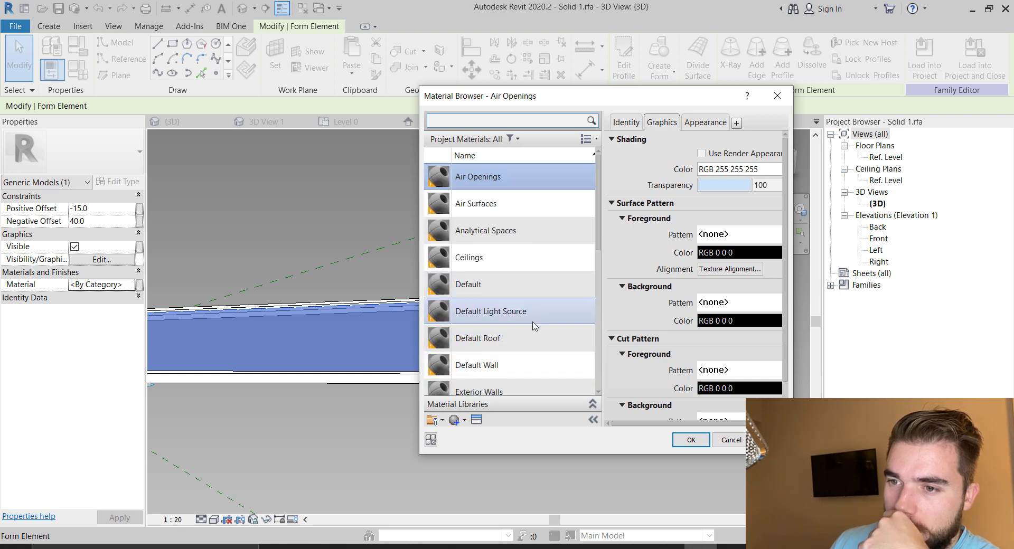
scroll(533, 326, down, 3)
click(534, 272)
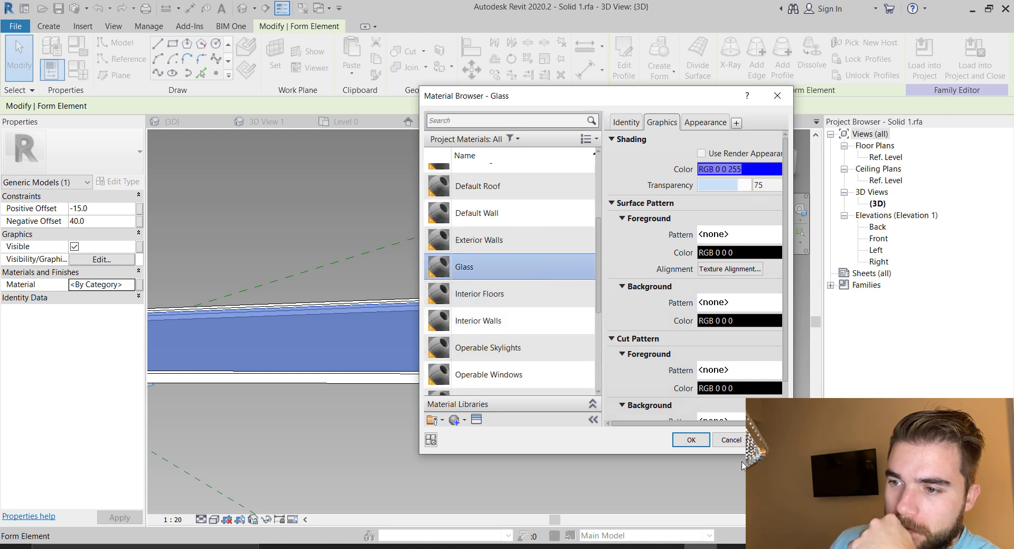
click(690, 440)
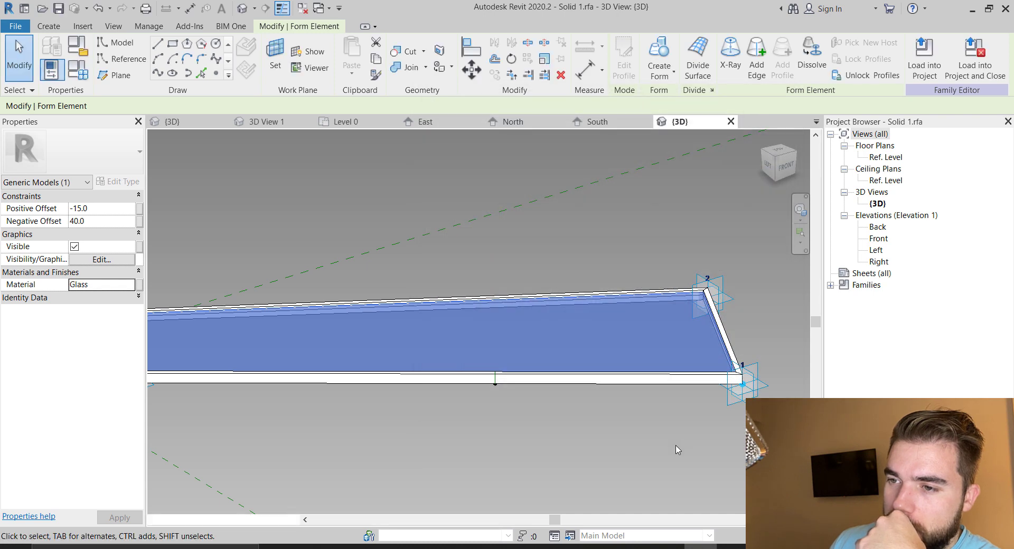
click(675, 447)
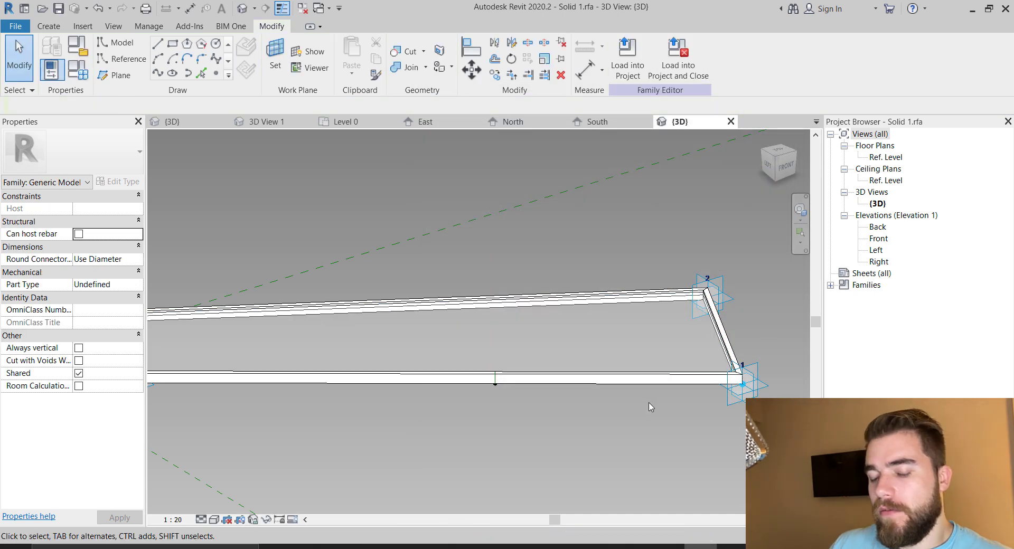
shift+middle_drag(628, 331, 773, 245)
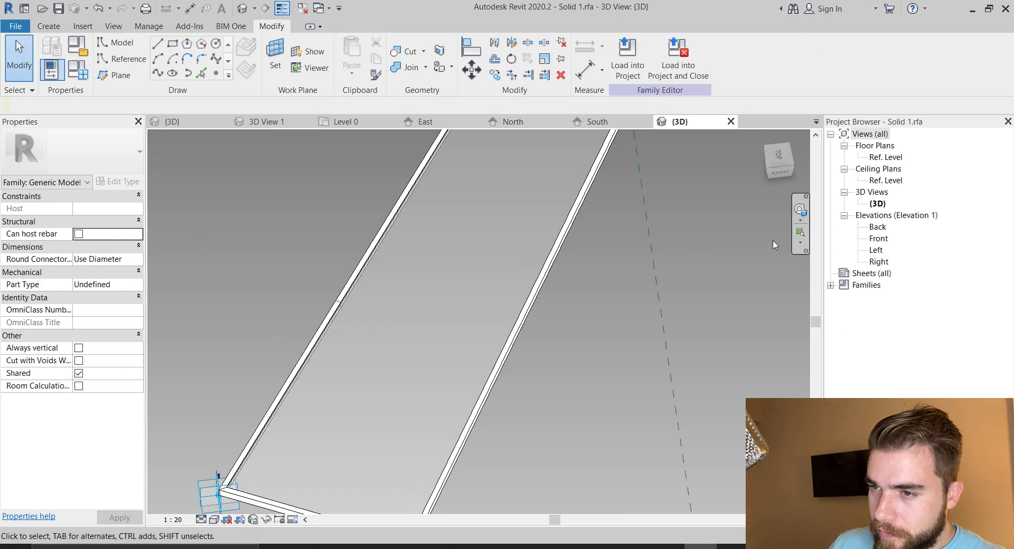
scroll(750, 258, down, 3)
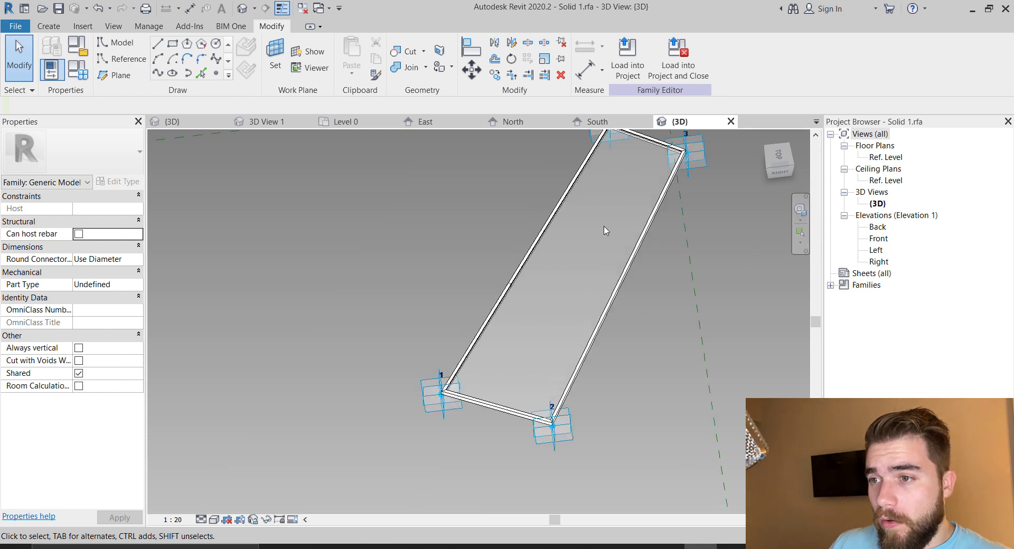
click(575, 202)
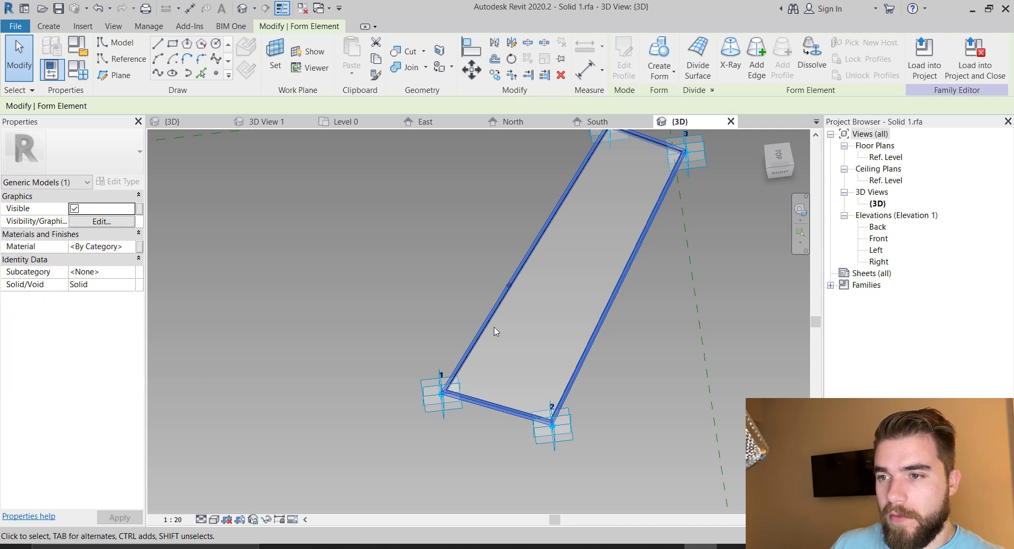
click(653, 346)
shift+middle_drag(530, 358, 408, 290)
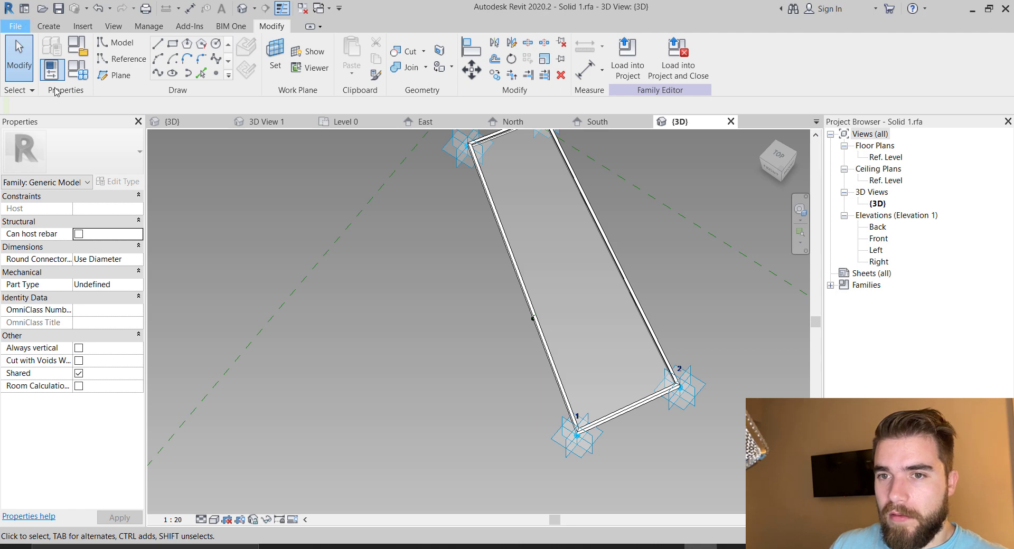
- Save the current family as a new family file named Glass Panel in the Documents folder
click(16, 25)
mouse_move(66, 203)
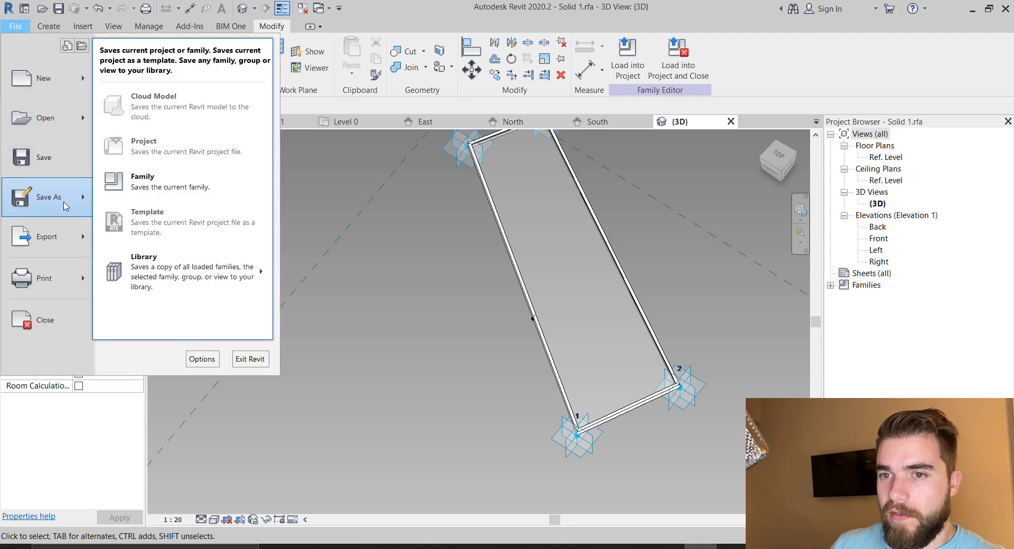
click(154, 186)
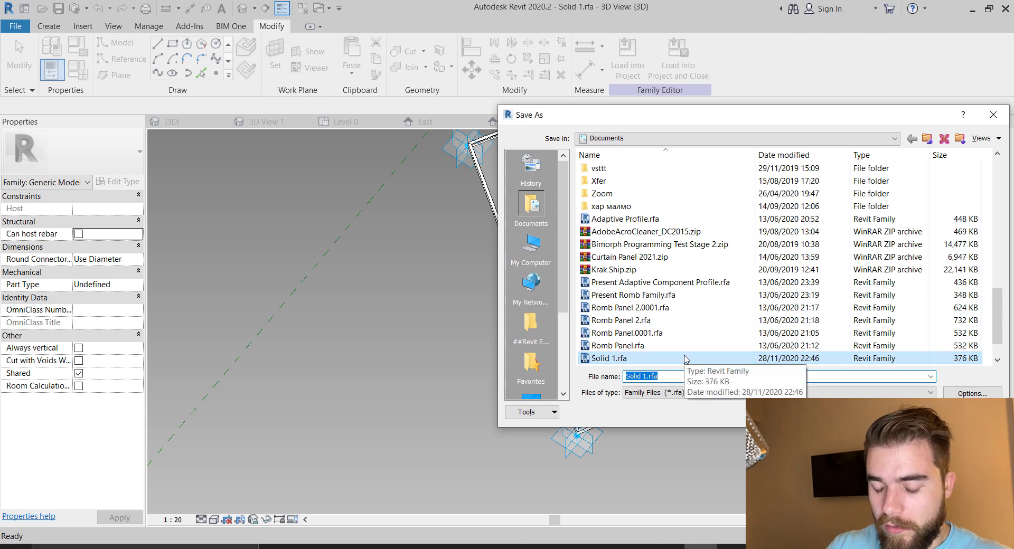
text(Glass Panel)
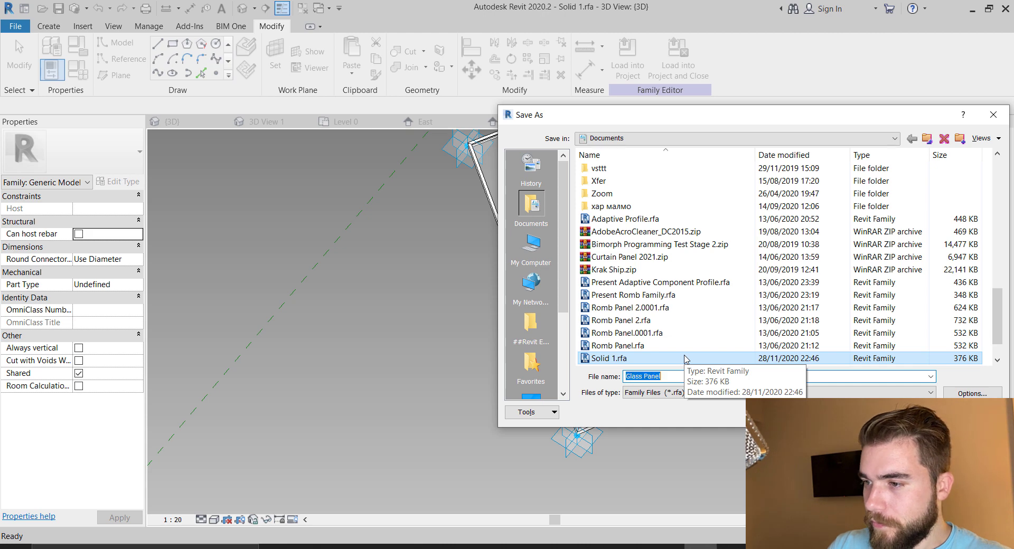
key(Return)
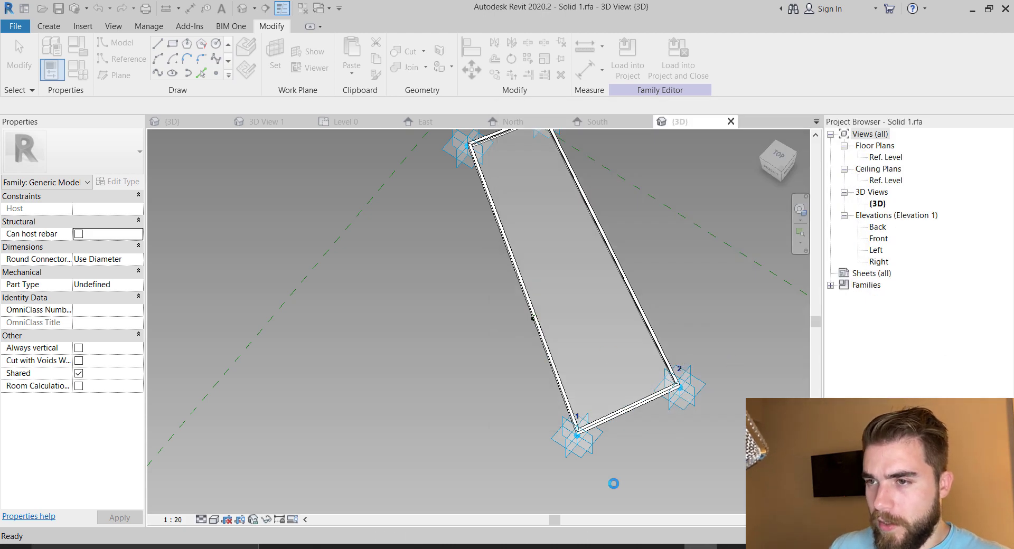
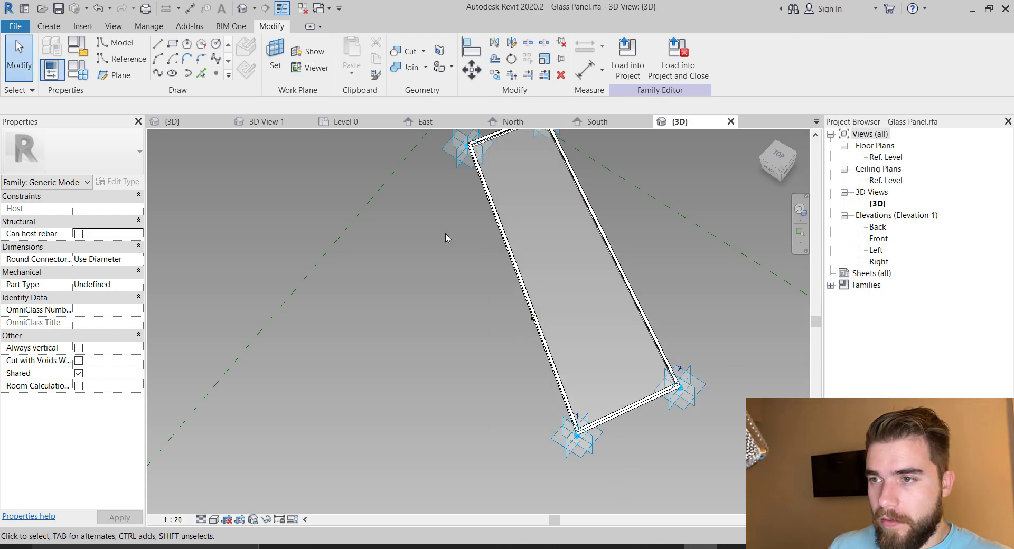
- Create a new family from the Metric Generic Model Adaptive.rft template
click(15, 26)
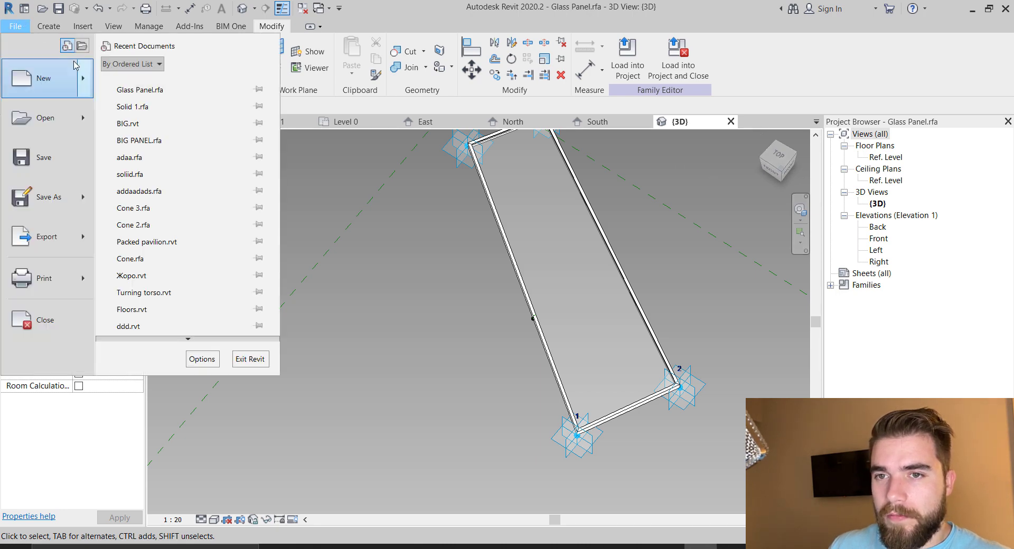
mouse_move(83, 80)
click(215, 119)
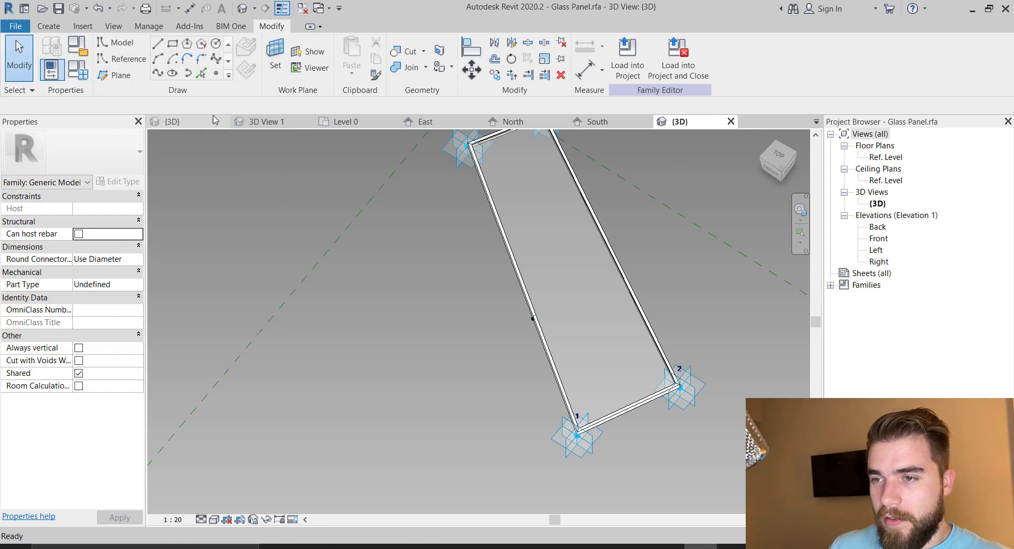
scroll(541, 317, down, 5)
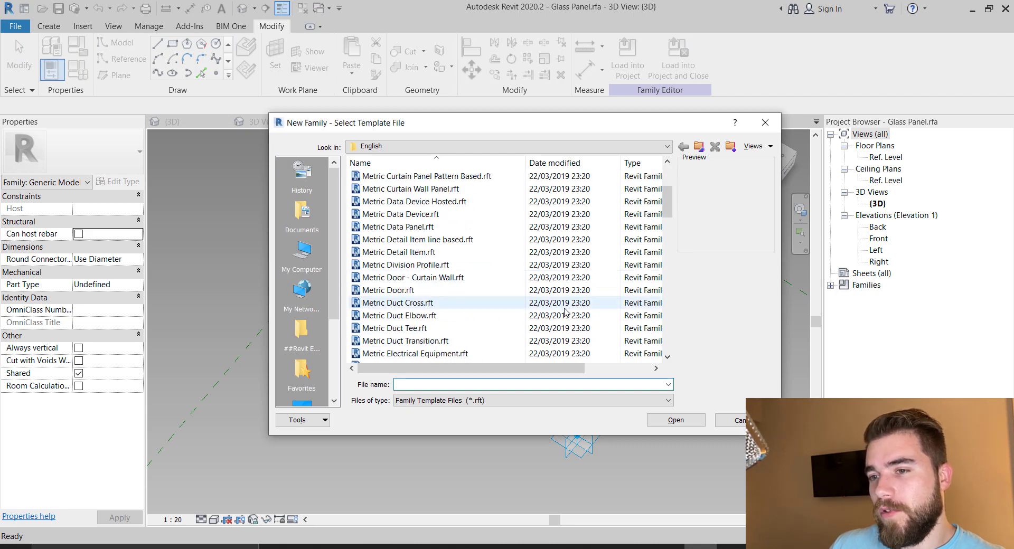
scroll(541, 316, down, 3)
click(541, 315)
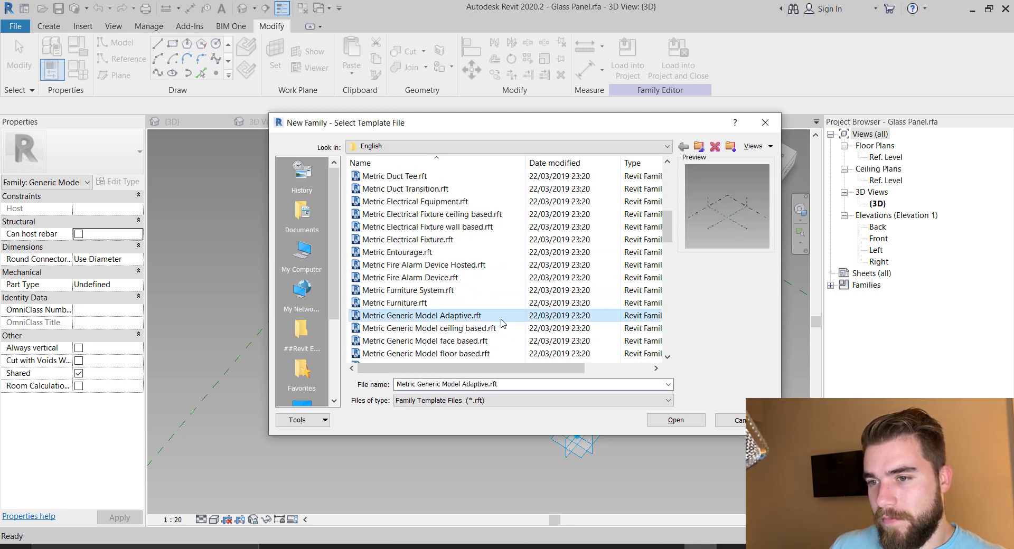
click(668, 420)
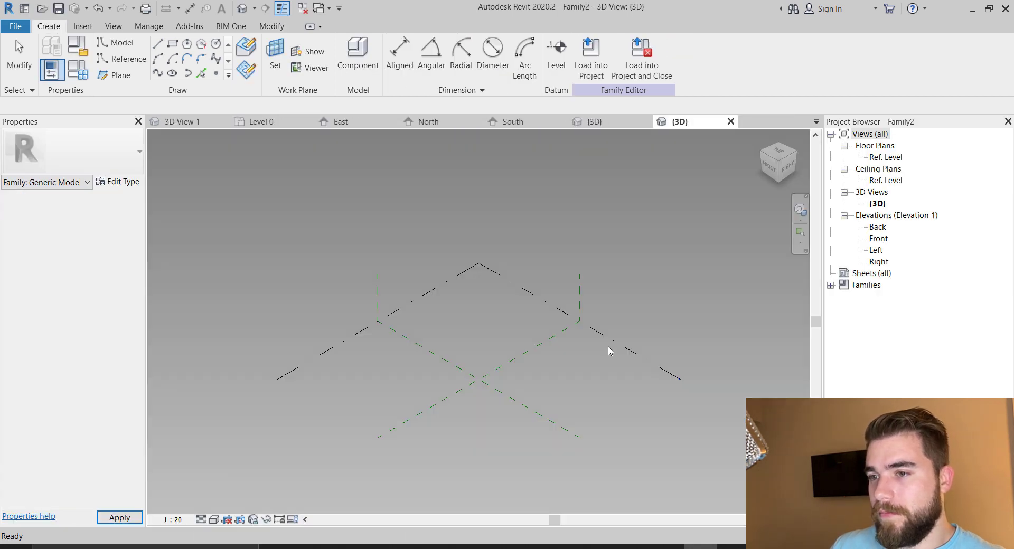
- Place three reference points on the Ref. Level, two in front of the reference plane intersection and one just behind it
scroll(464, 429, up, 3)
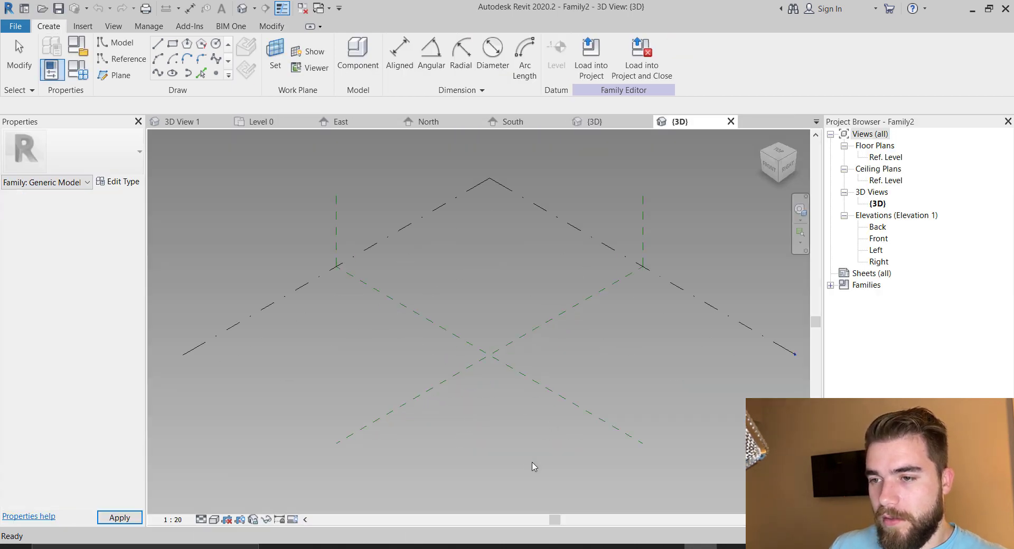
shift+middle_drag(573, 286, 602, 411)
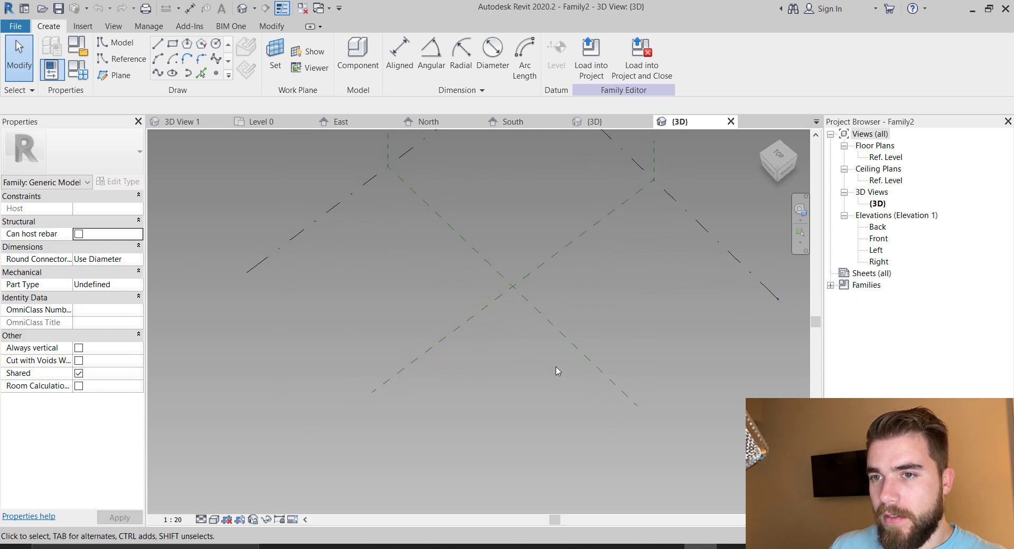
click(215, 75)
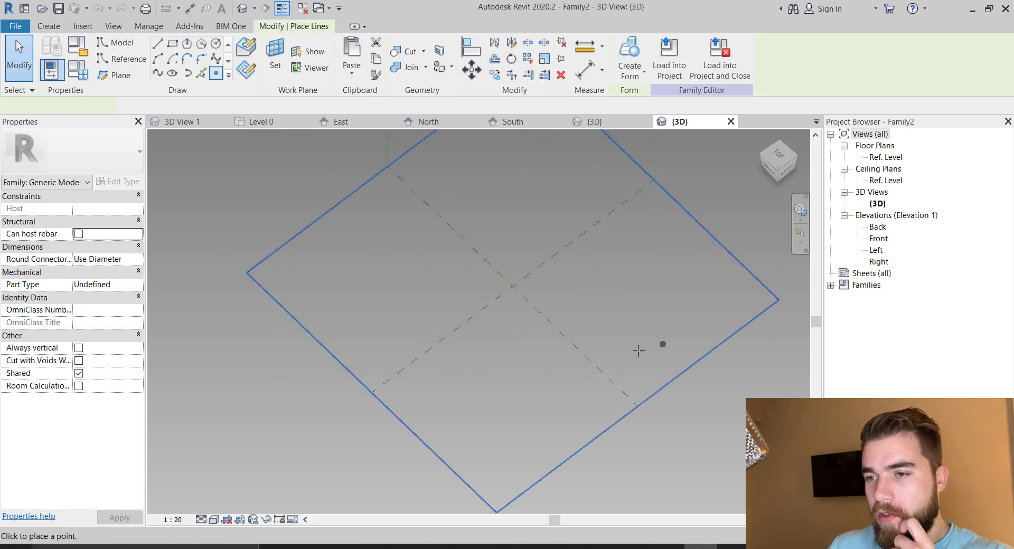
click(471, 379)
click(520, 379)
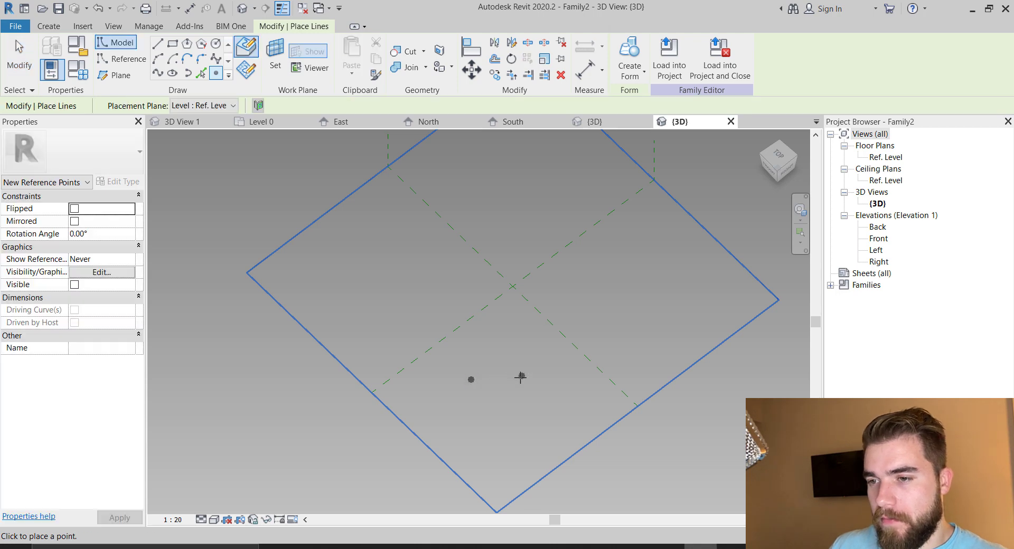
click(520, 257)
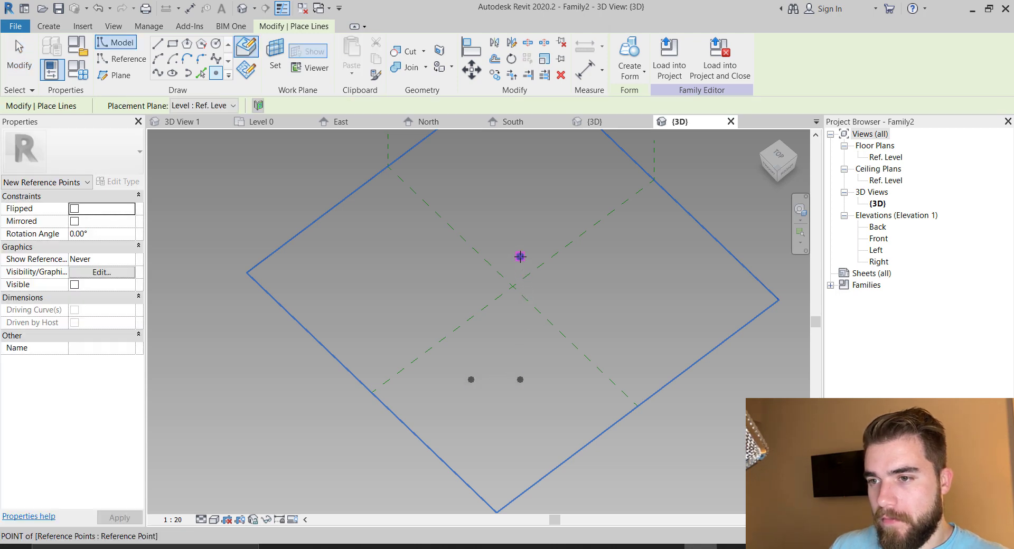
key(Escape)
key(Escape)
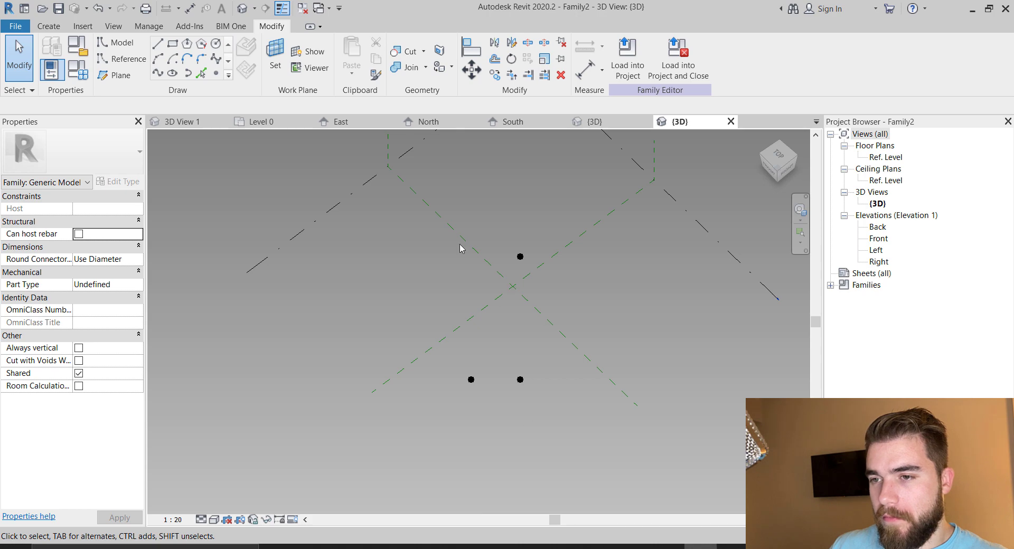
- Convert the three reference points into adaptive points
drag(452, 216, 534, 412)
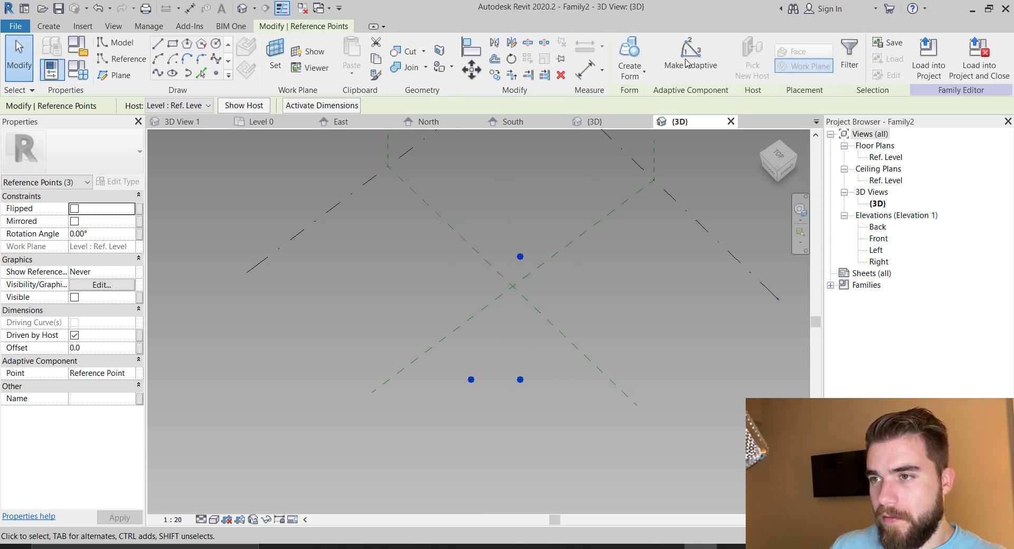
click(687, 58)
key(Escape)
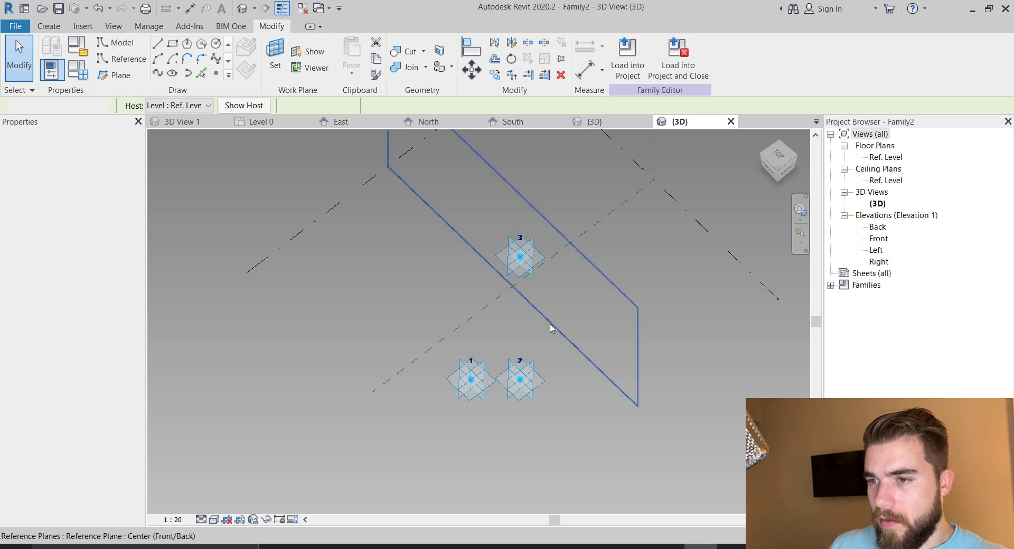
scroll(550, 328, up, 2)
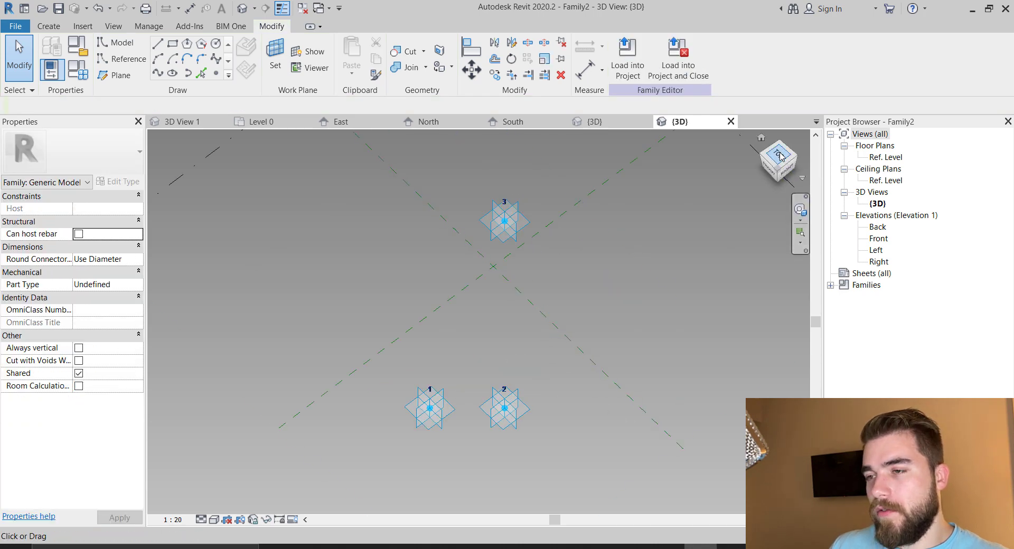
click(779, 156)
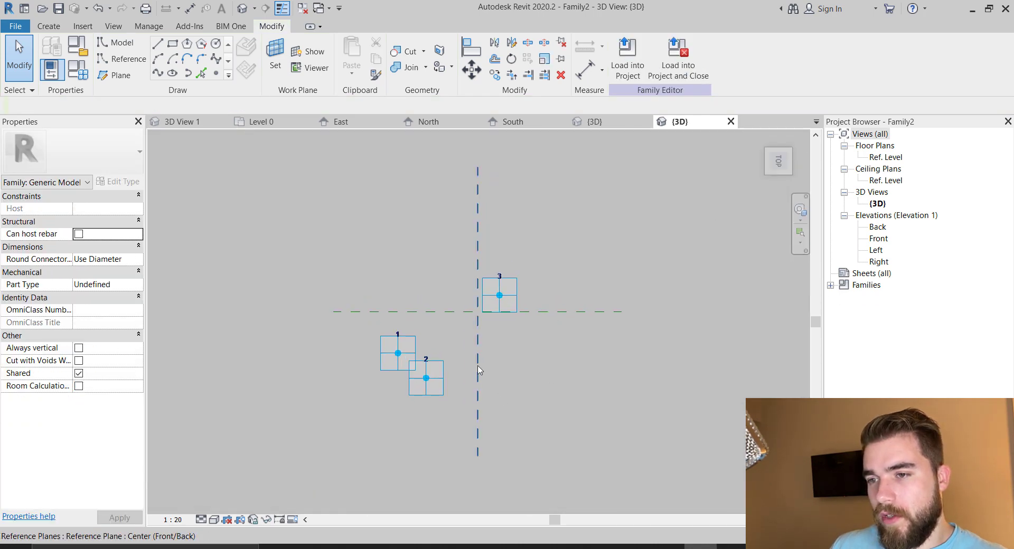
scroll(477, 344, up, 3)
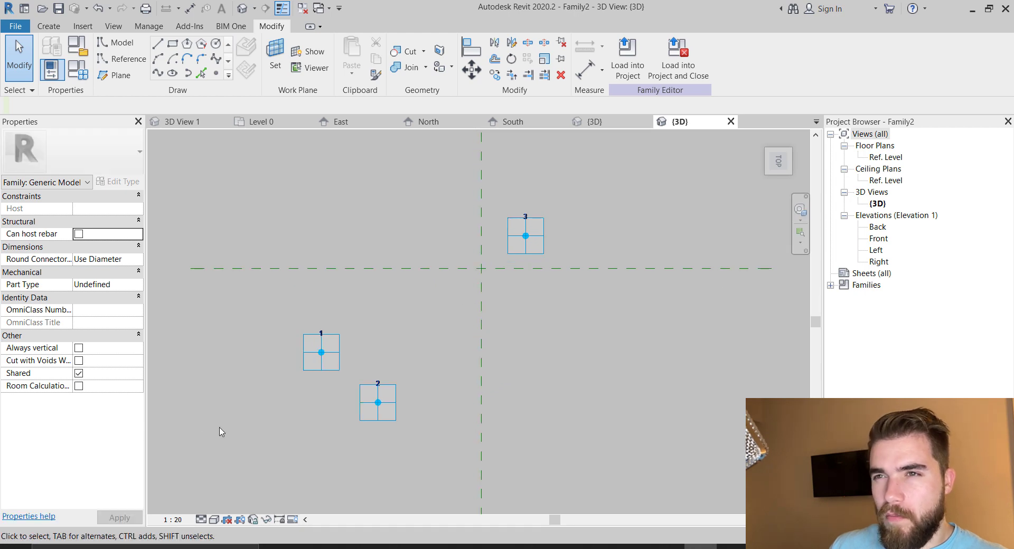
- Place an aligned dimension between adaptive points 2 and 3
click(326, 361)
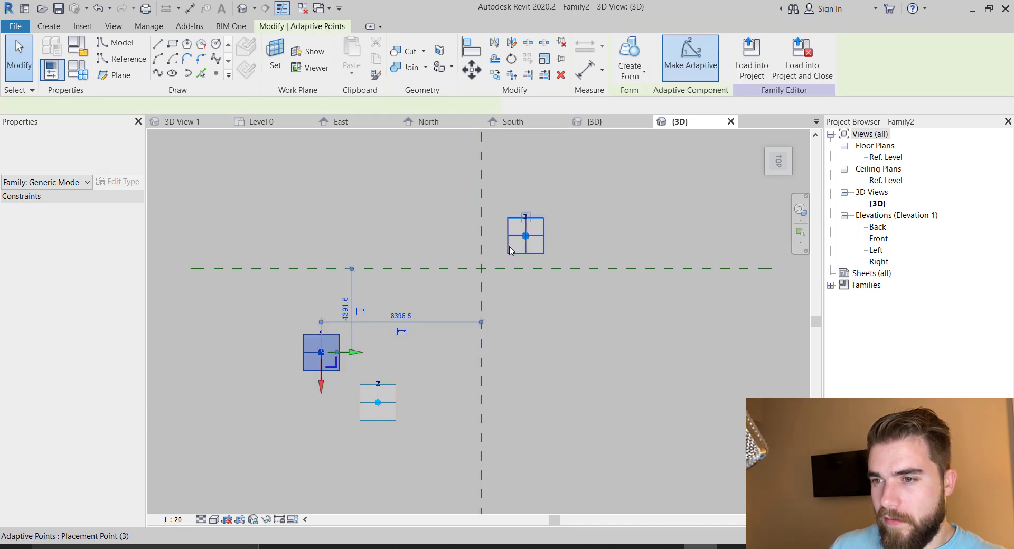
click(527, 233)
click(532, 248)
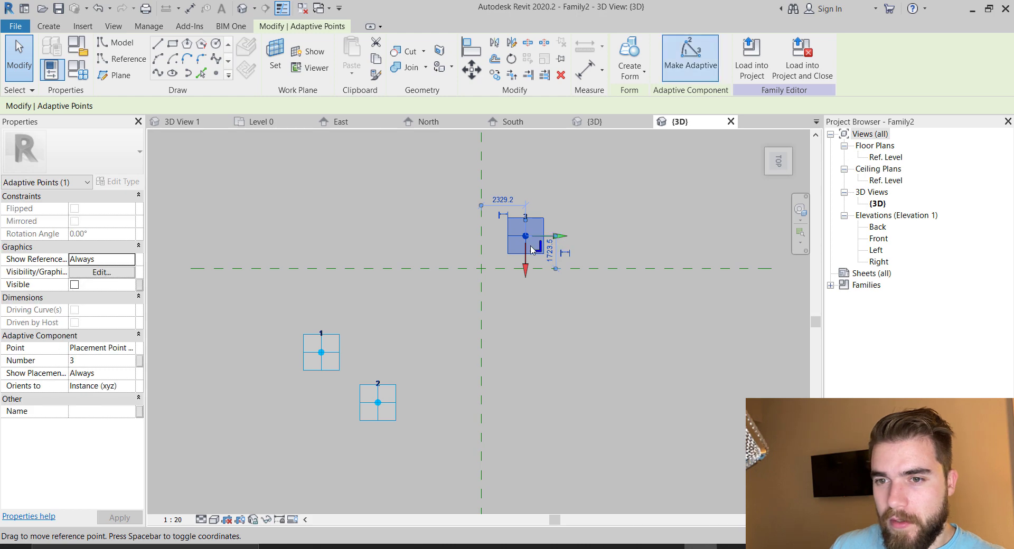
key(Escape)
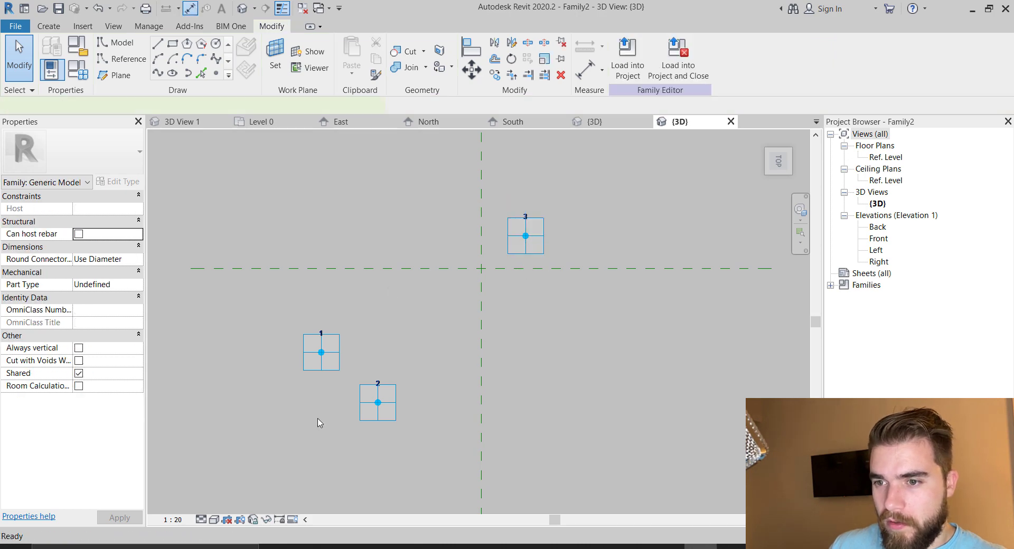
key(d)
key(i)
click(392, 403)
click(527, 237)
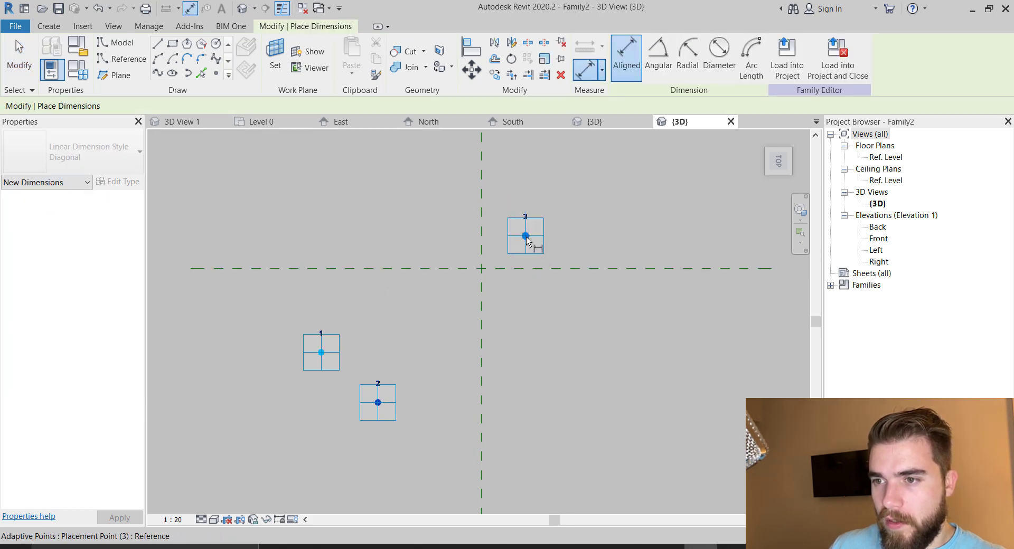
scroll(467, 357, up, 5)
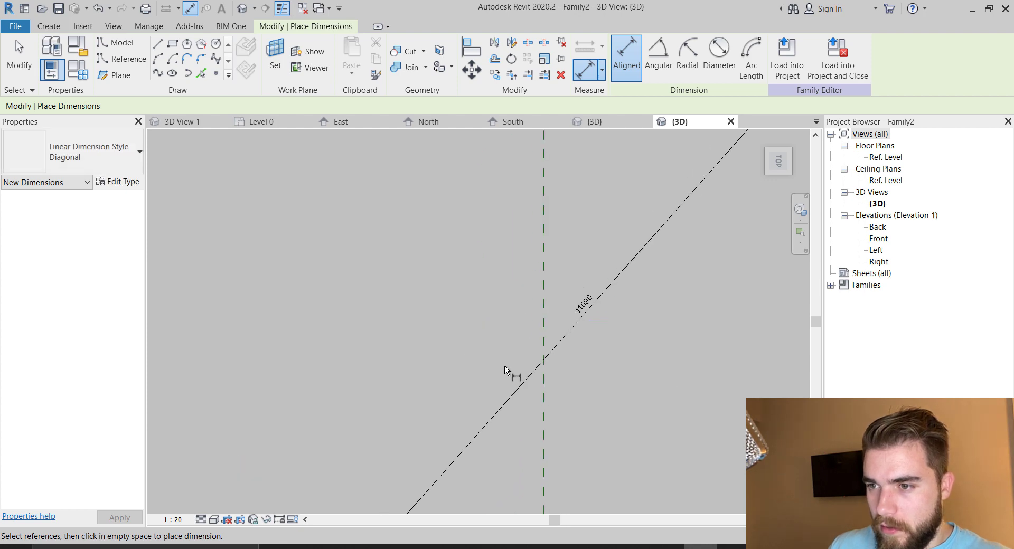
scroll(482, 385, down, 4)
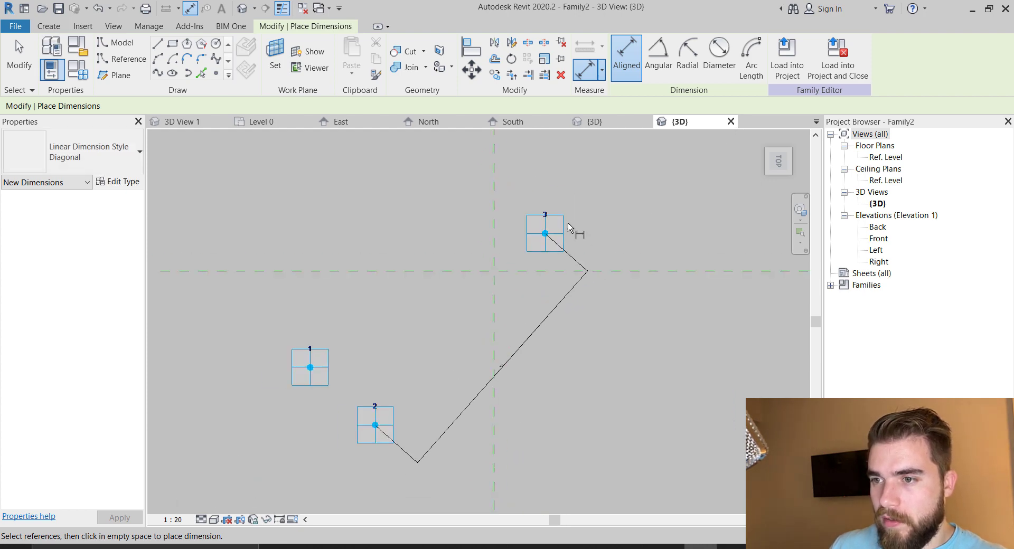
key(Escape)
click(552, 242)
key(Escape)
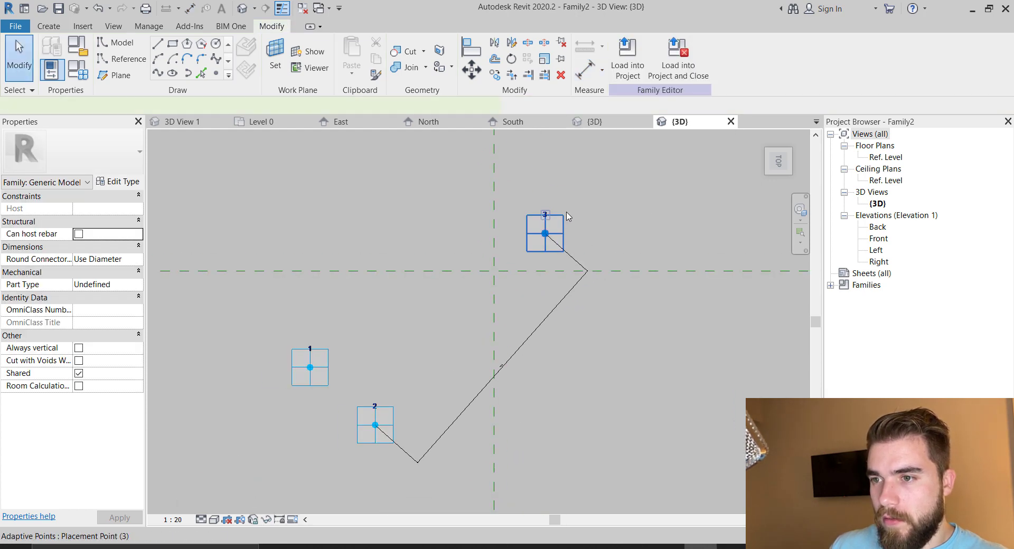
- Move adaptive point 3 to about 978 mm and 2061 mm from the reference planes, and shift point 1 slightly closer to point 2
click(551, 243)
drag(528, 301, 455, 384)
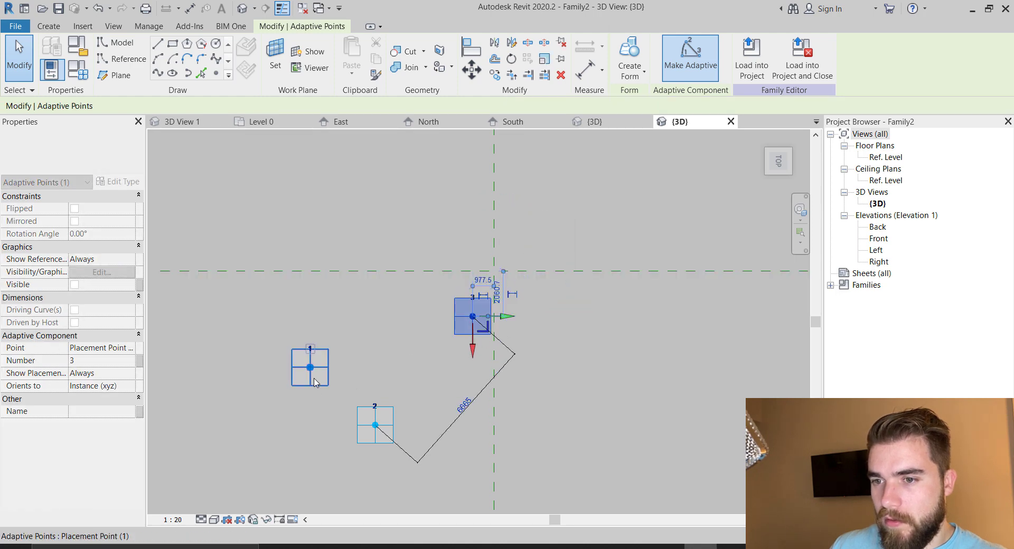
click(320, 380)
drag(320, 380, 343, 390)
click(558, 500)
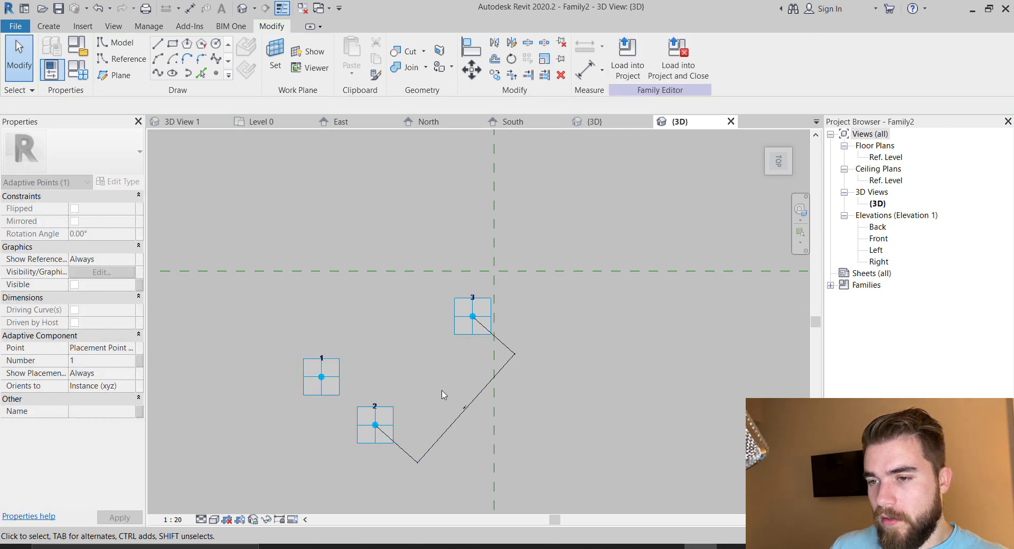
- Delete the dimension between adaptive points 2 and 3
click(452, 427)
shift+middle_drag(316, 426, 521, 306)
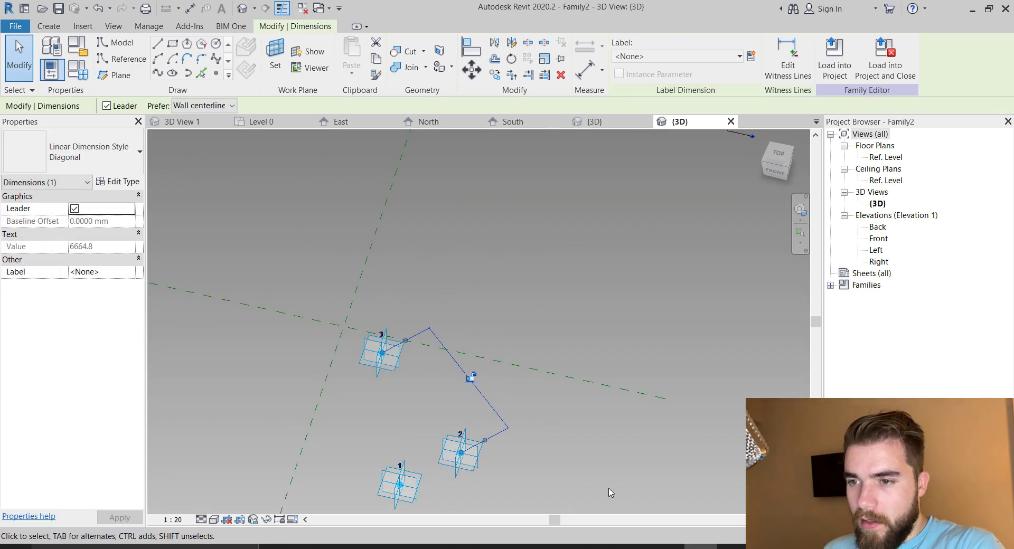
key(Delete)
- Connect adaptive points 1 and 2 and points 2 and 3 with splines through points, and make both lines reference lines
shift+middle_drag(572, 477, 428, 422)
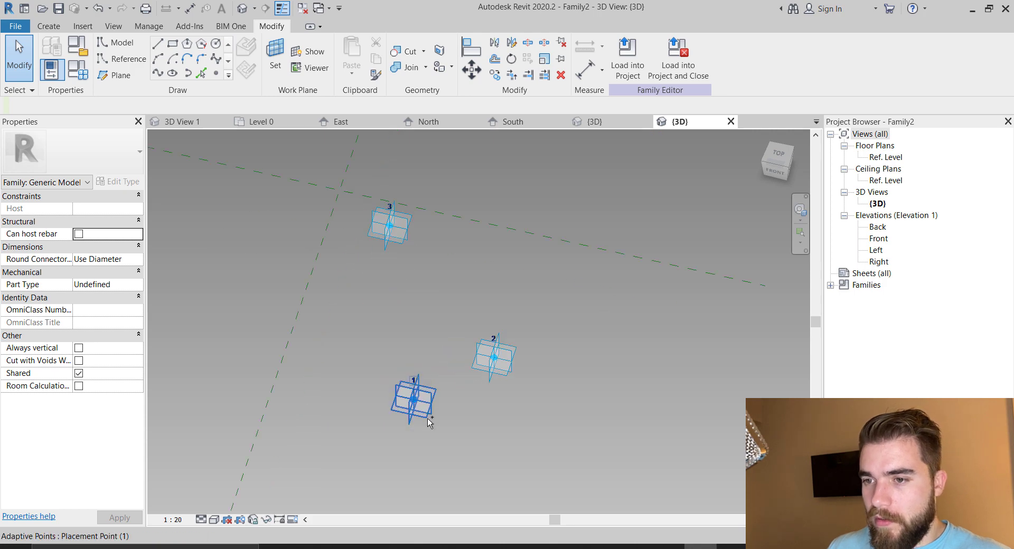
ctrl+click(492, 360)
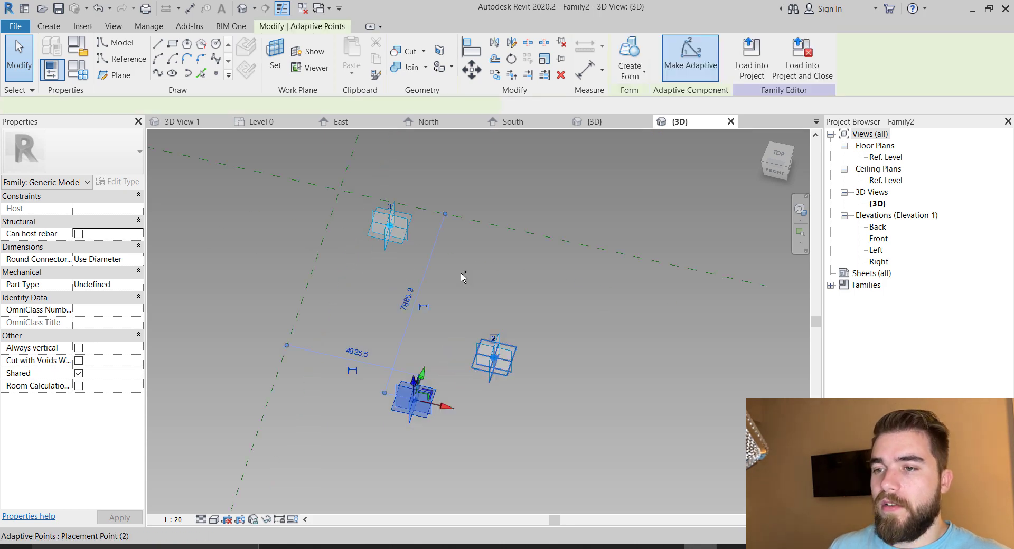
click(159, 75)
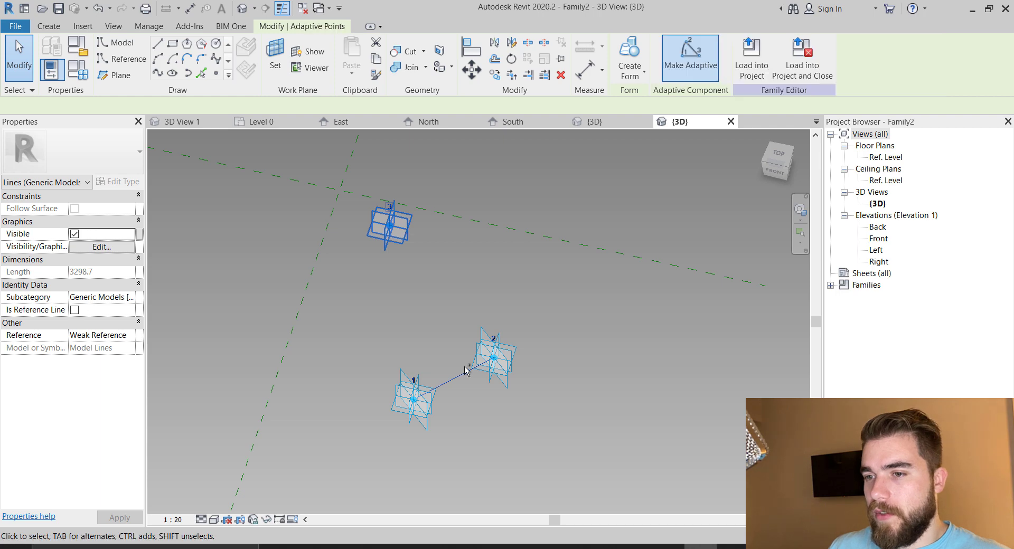
click(486, 365)
ctrl+click(486, 364)
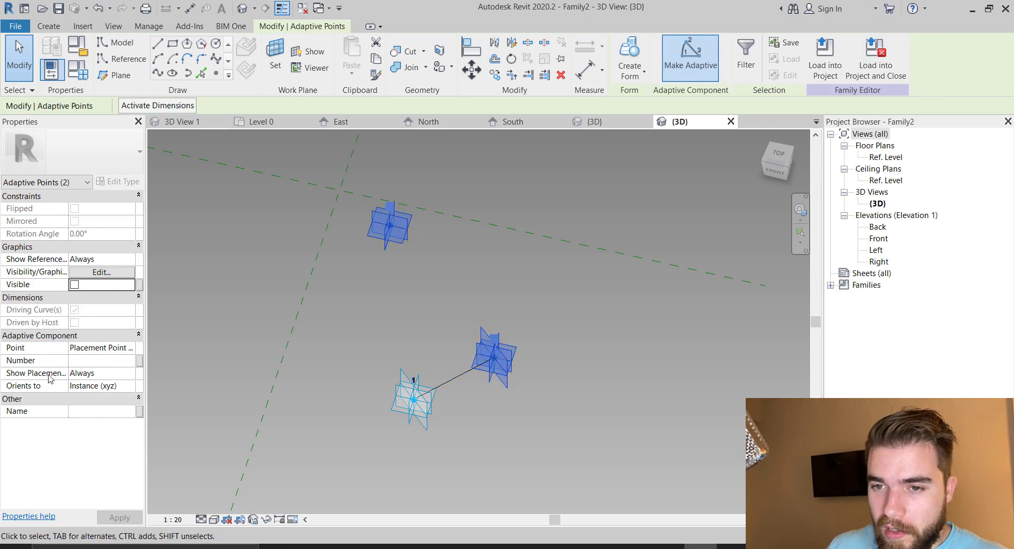
click(157, 75)
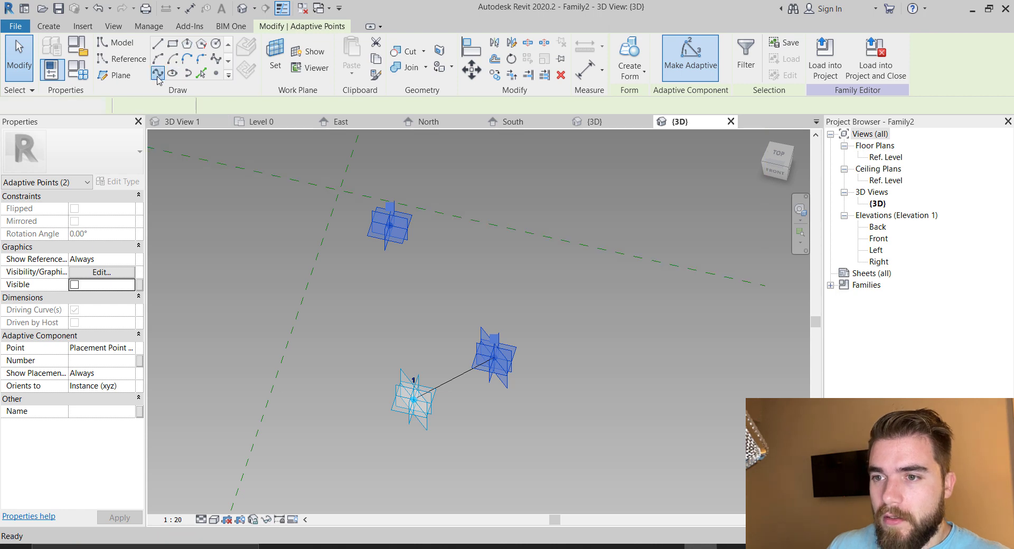
click(565, 295)
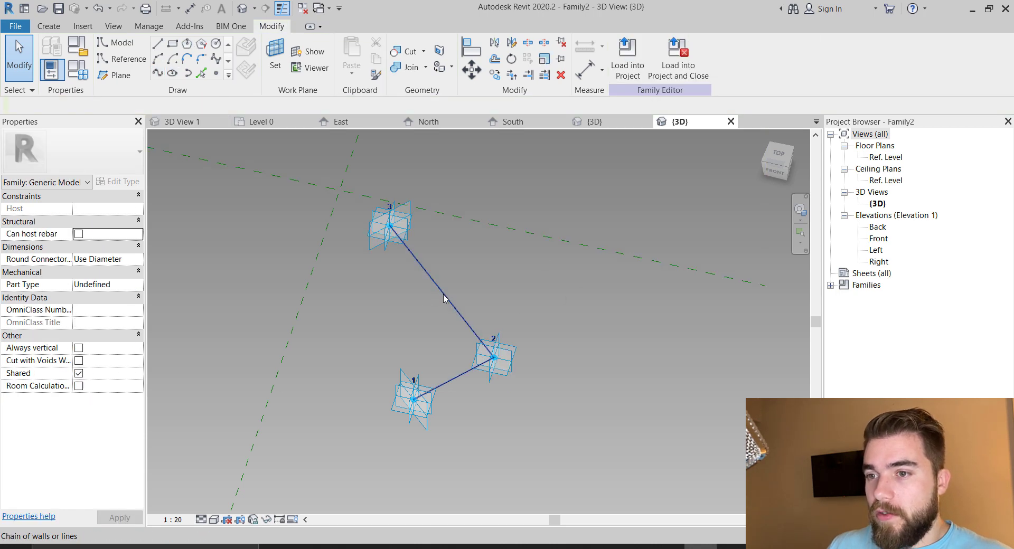
click(444, 298)
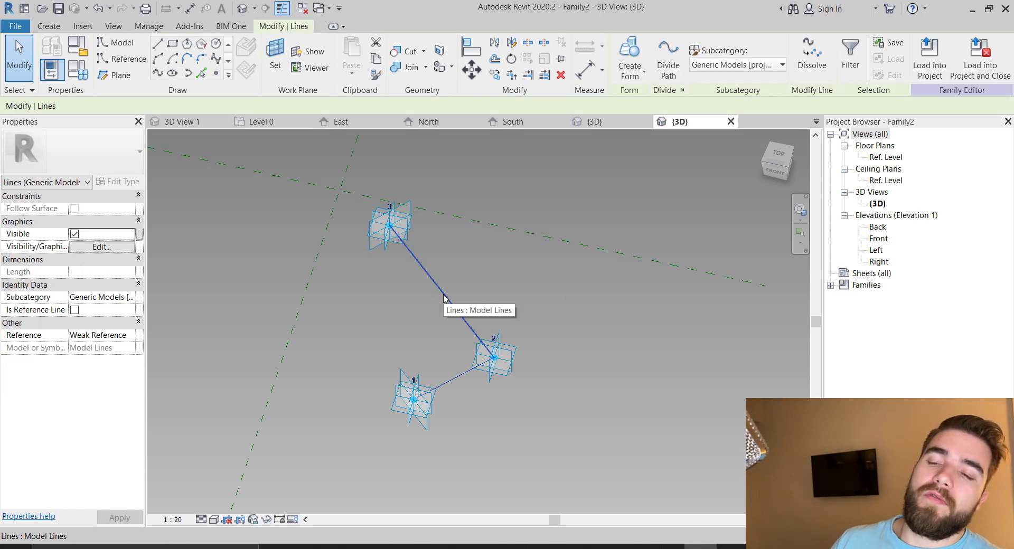
click(74, 310)
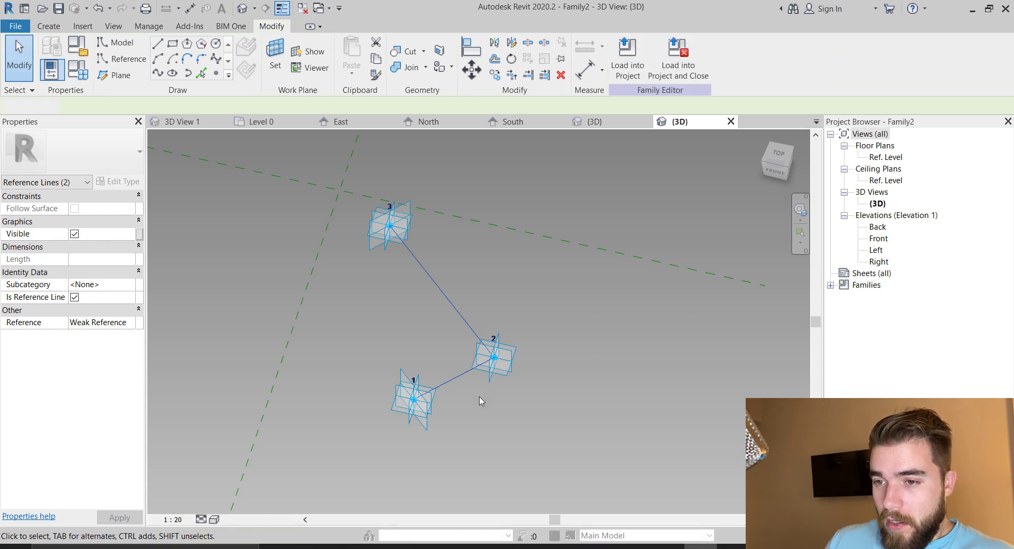
- Connect adaptive points 1 and 3 with a spline through points and make it a reference line
click(414, 398)
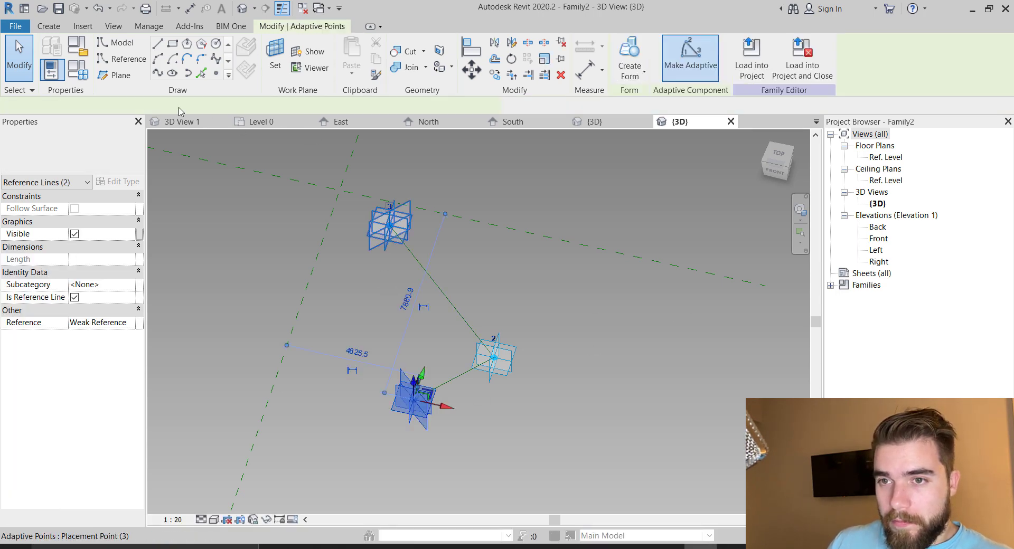
click(158, 74)
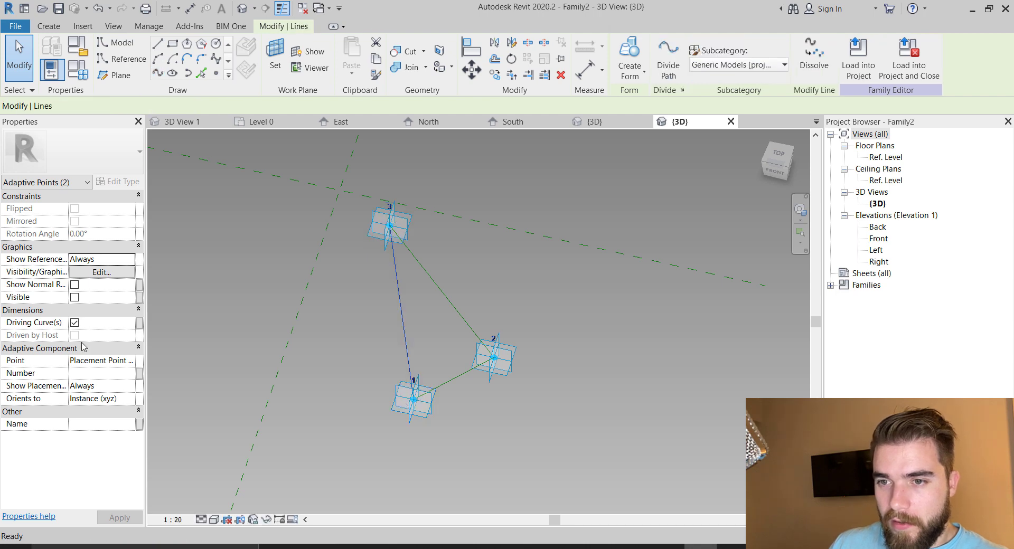
click(74, 310)
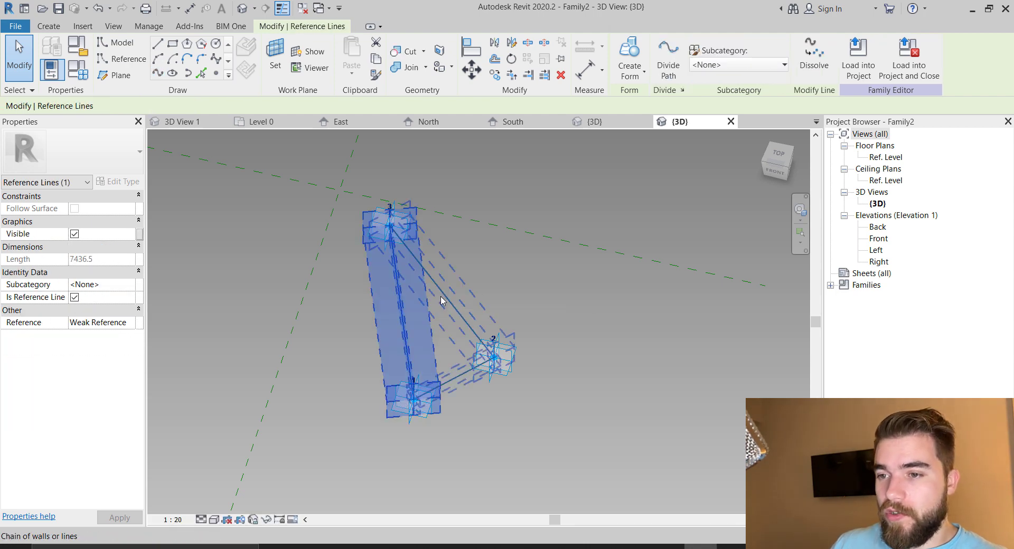
key(Escape)
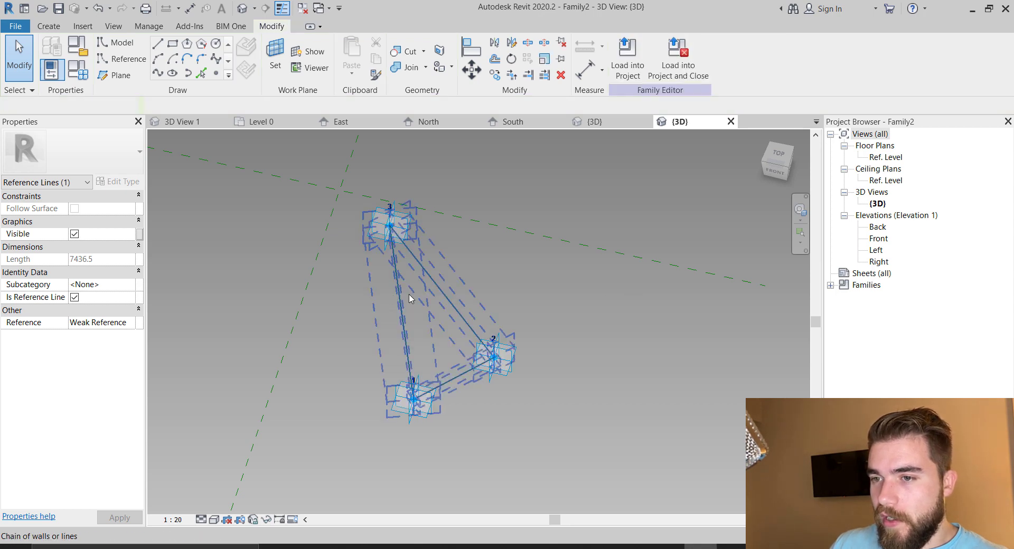
- Create a flat triangular surface form from the chain of three reference lines
click(437, 346)
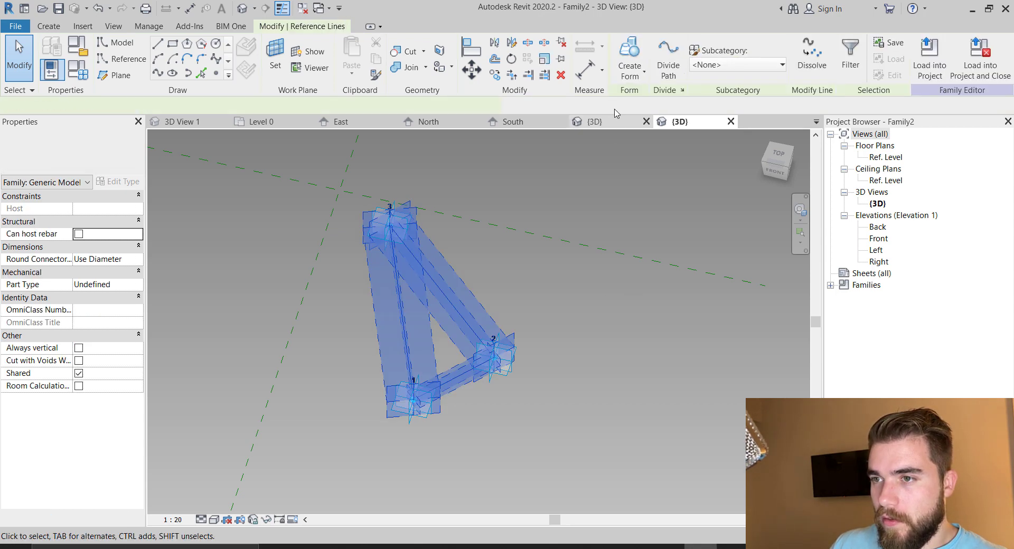
click(621, 56)
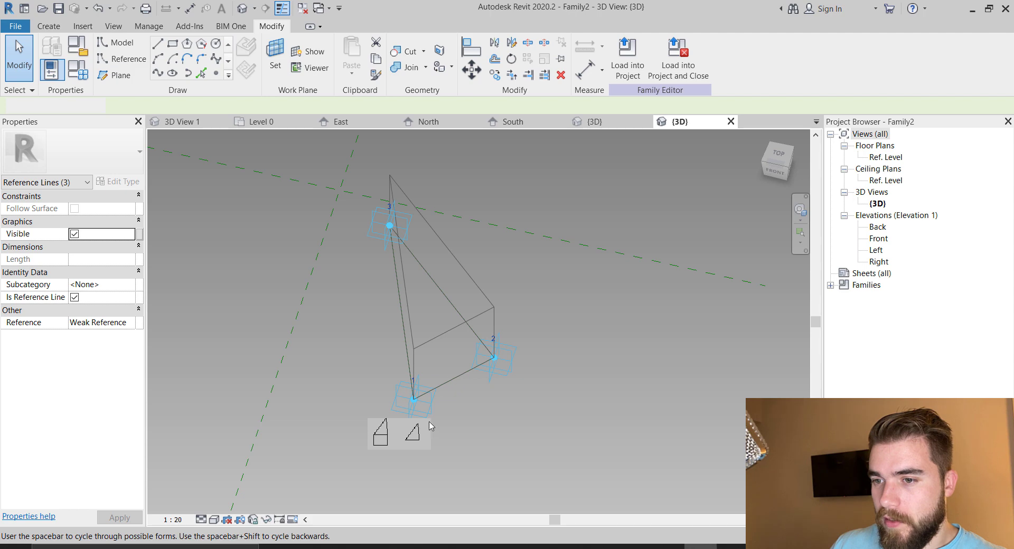
click(414, 432)
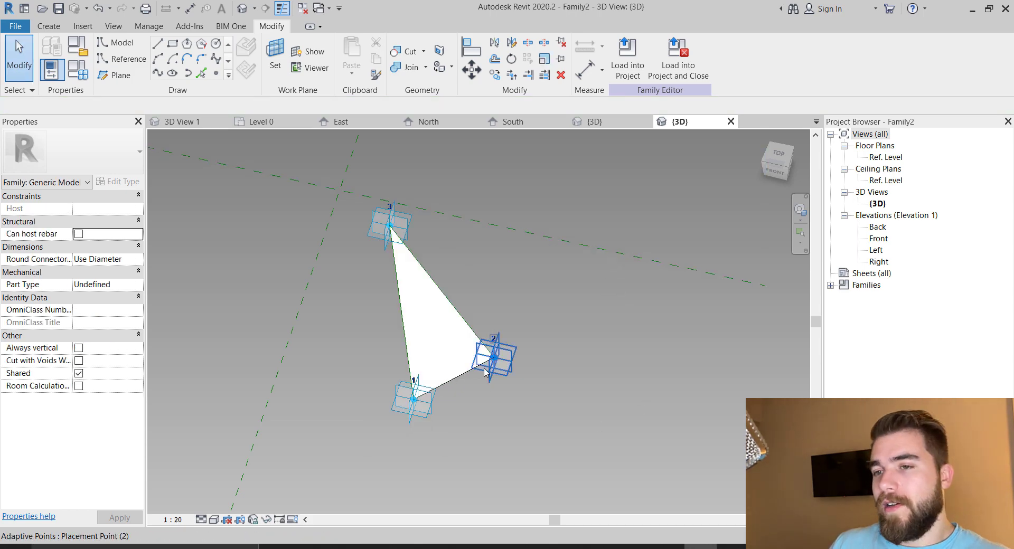
- Turn off the Visible property of the triangular form
shift+middle_drag(420, 462, 495, 375)
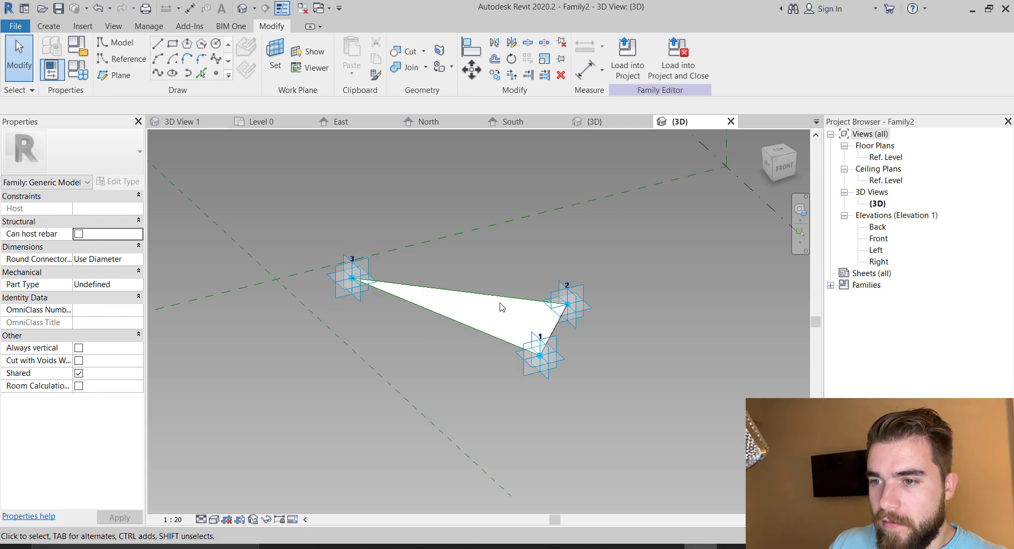
click(498, 306)
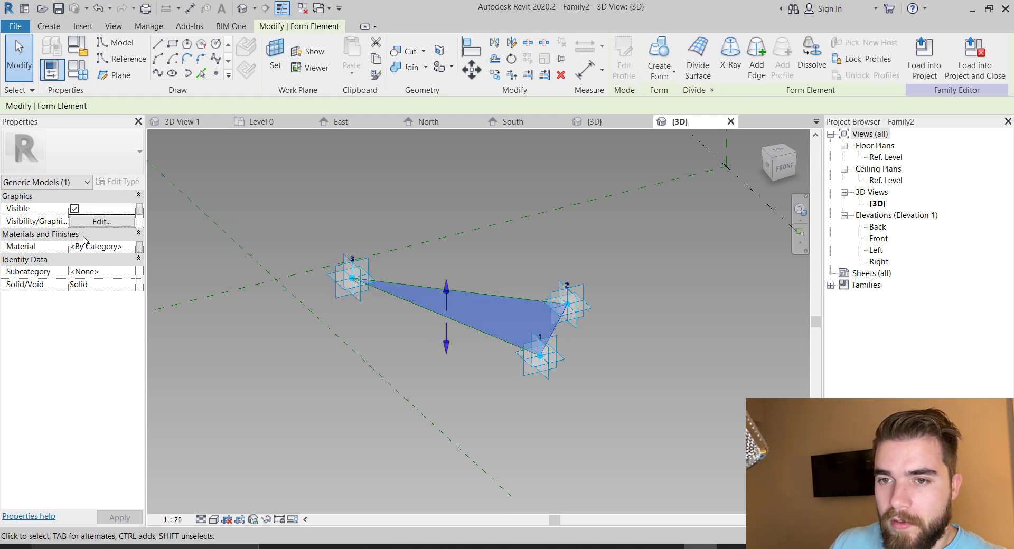
click(74, 208)
click(520, 277)
scroll(520, 277, up, 2)
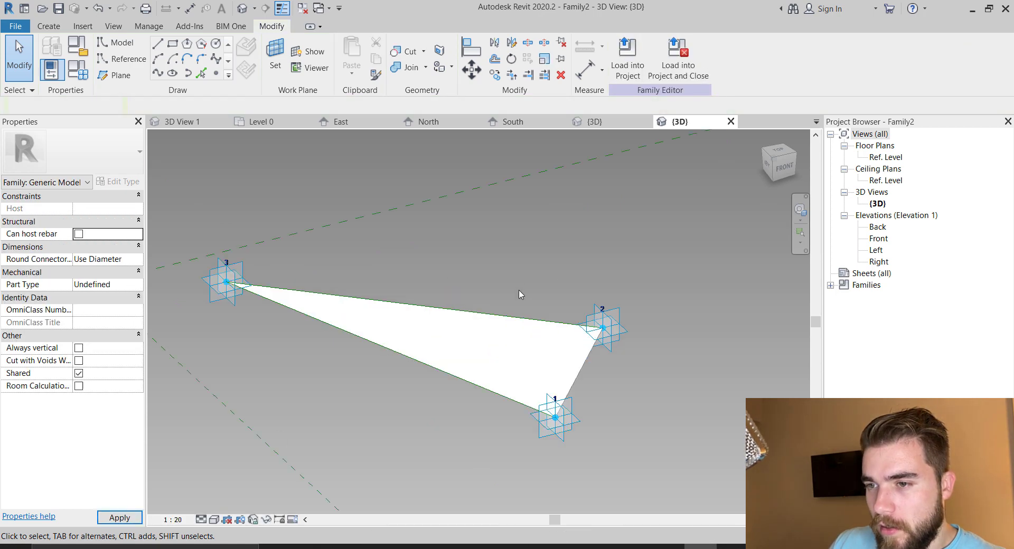
- Temporarily hide the three reference lines around the triangular surface in the 3D view
click(520, 317)
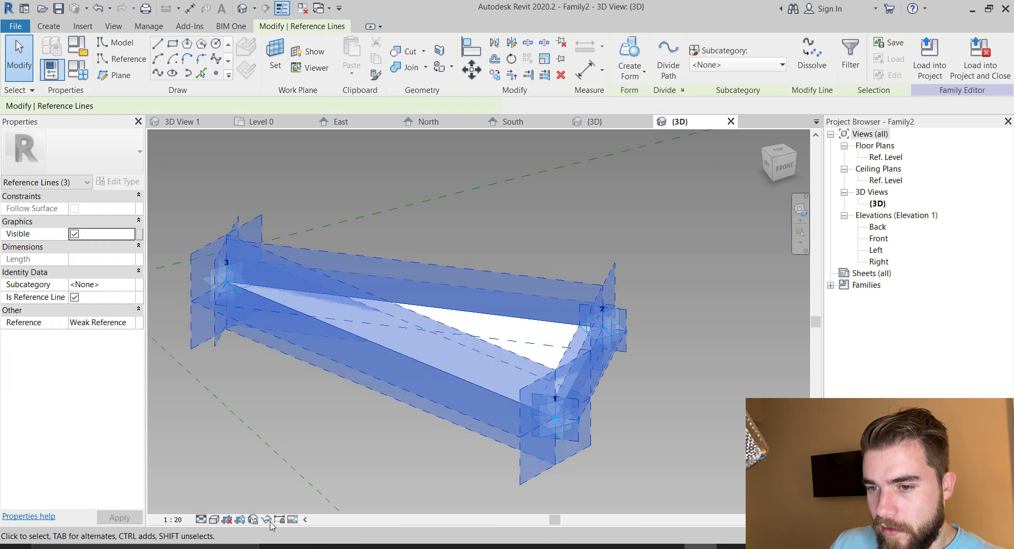
click(267, 520)
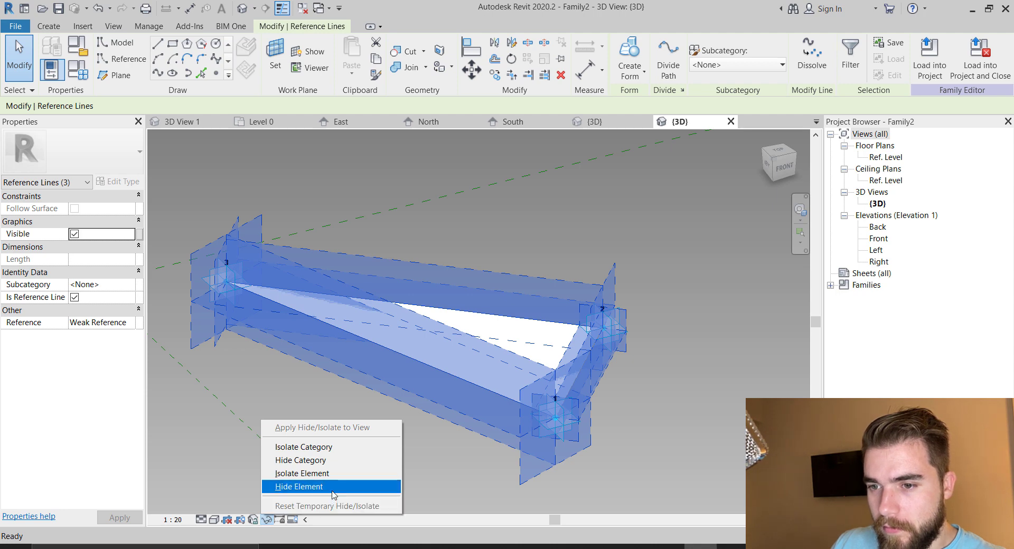
click(332, 487)
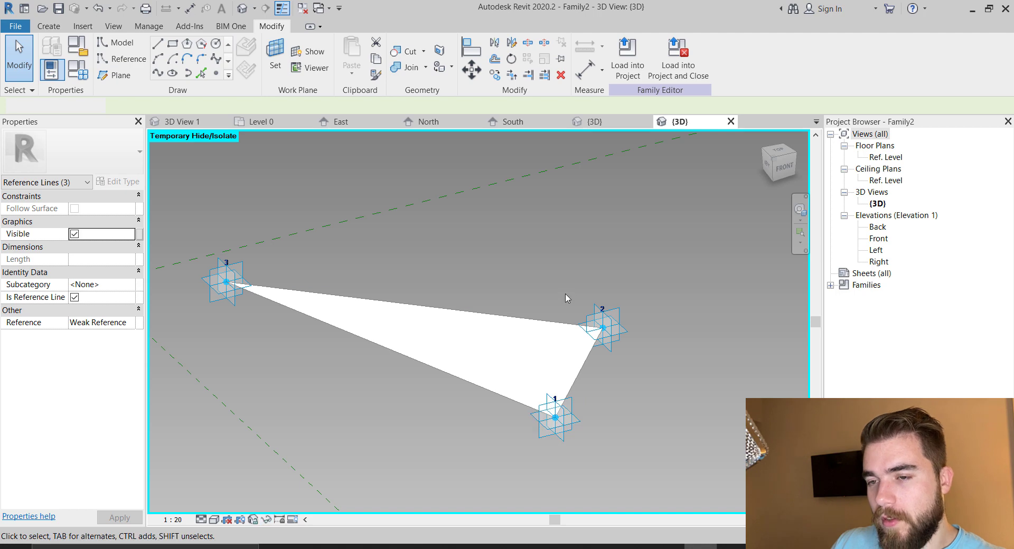
- Place a reference point near the middle of the triangular surface's edge between adaptive points 2 and 3
shift+middle_drag(592, 257, 523, 428)
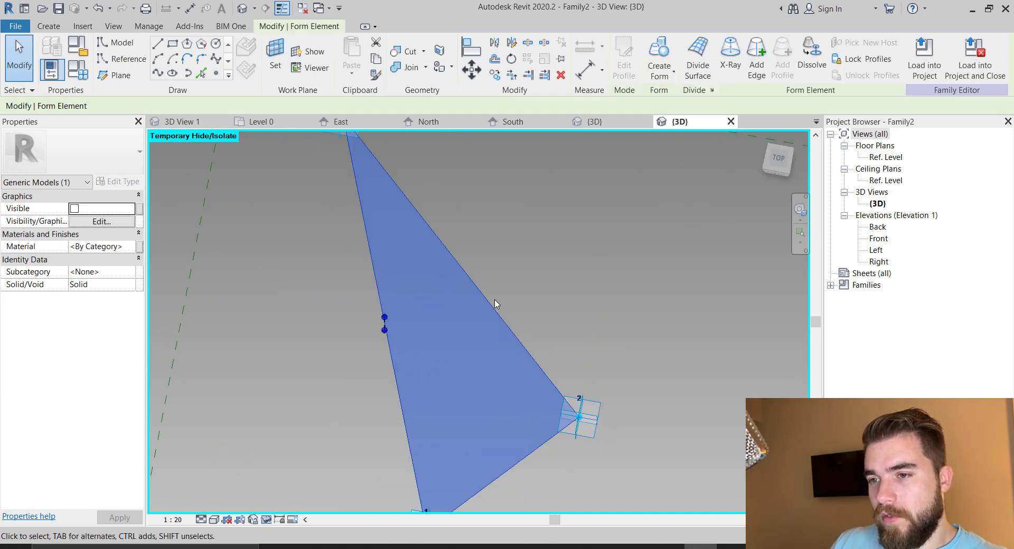
scroll(454, 266, down, 3)
click(606, 262)
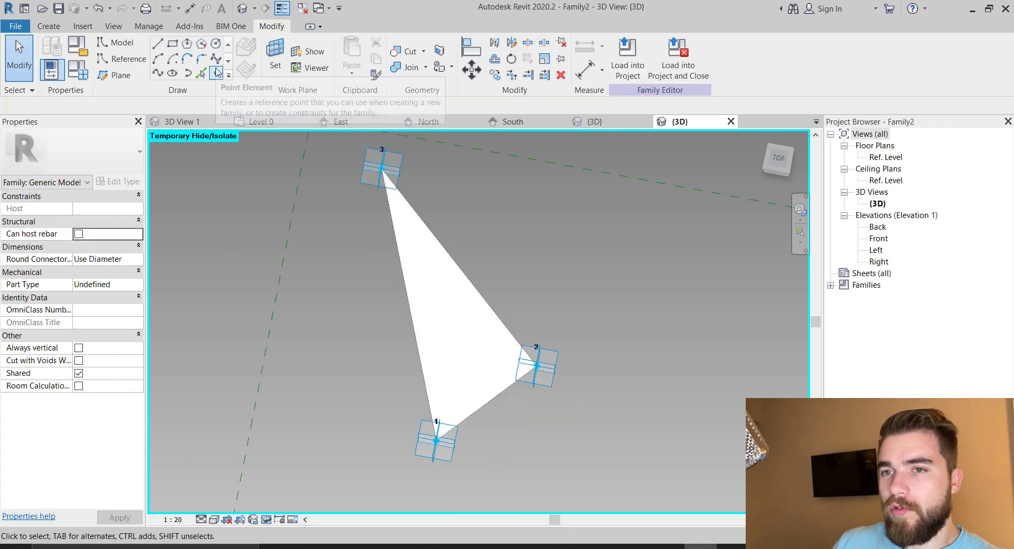
click(217, 73)
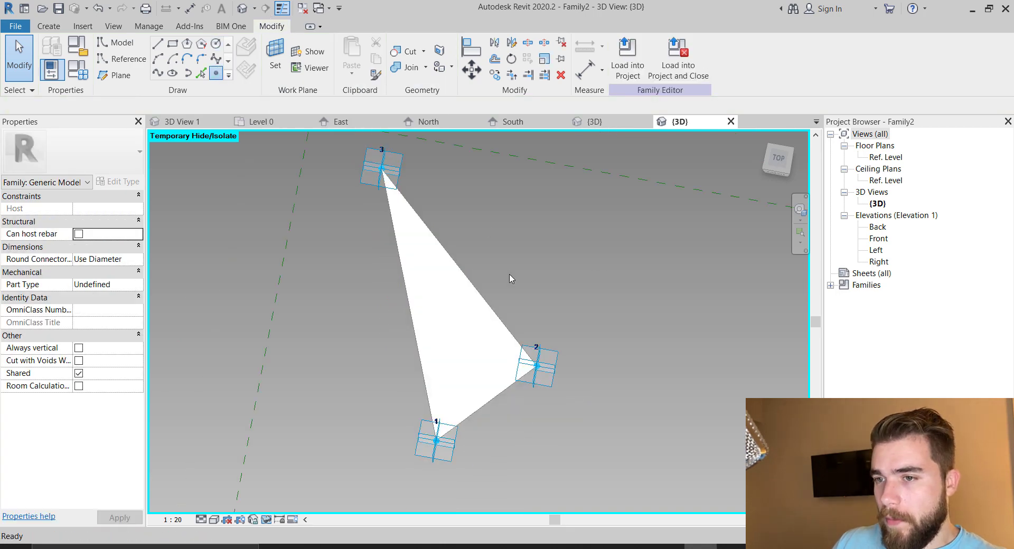
click(472, 281)
key(Escape)
shift+middle_drag(534, 313, 519, 280)
scroll(519, 280, up, 5)
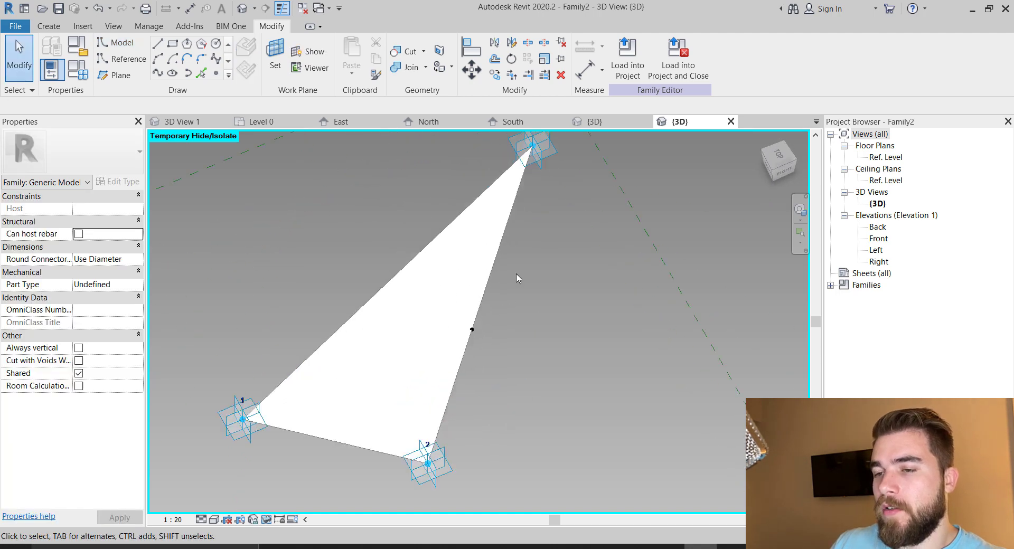
click(461, 350)
shift+middle_drag(252, 309, 486, 245)
key(Escape)
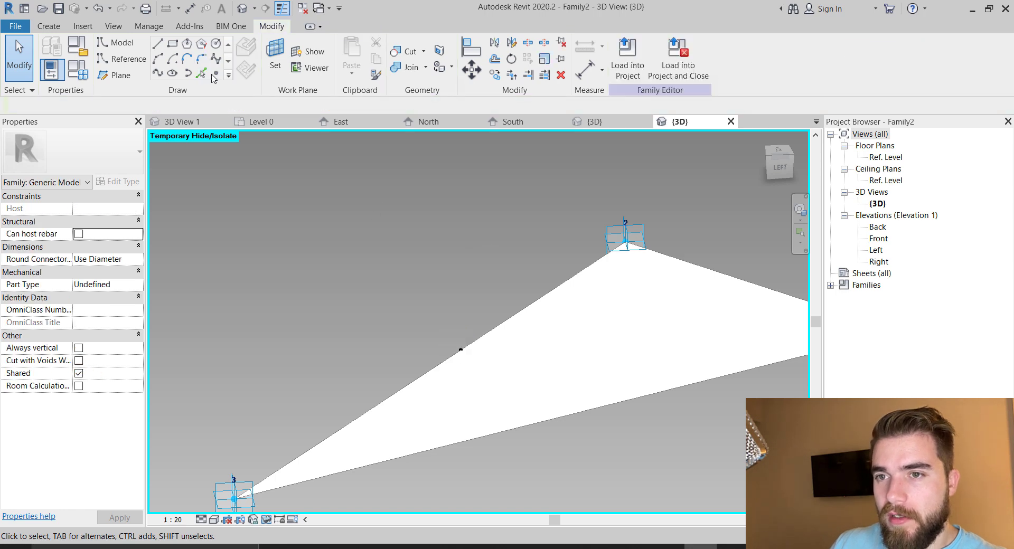
click(216, 73)
click(459, 350)
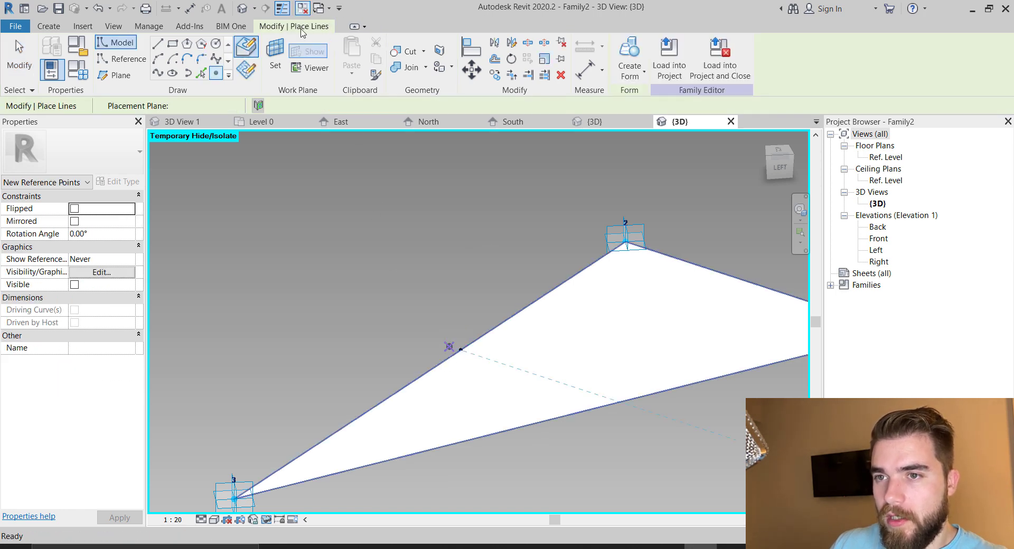
key(Escape)
key(Escape)
- Set the work plane to the reference point's own plane on the edge between adaptive points 2 and 3
click(275, 58)
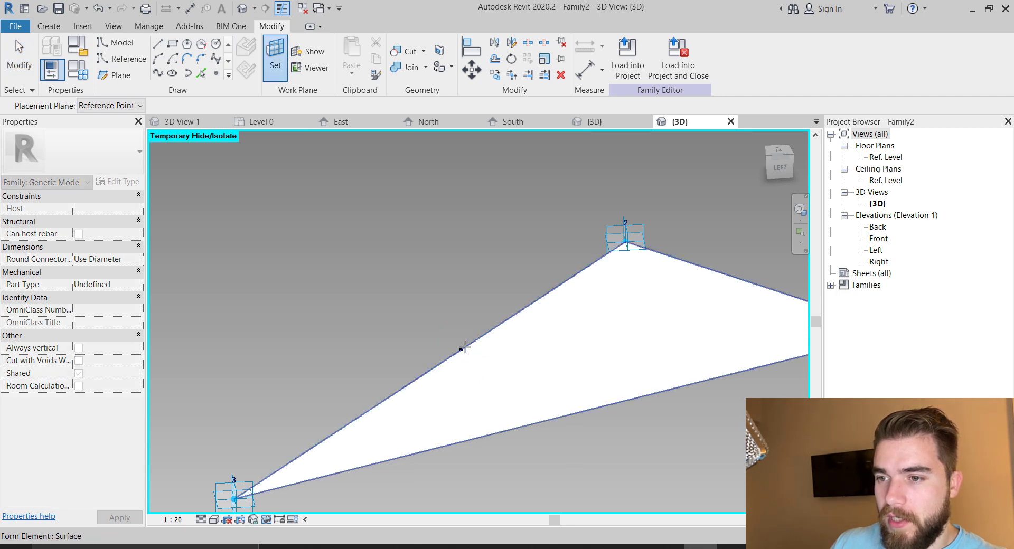
scroll(464, 347, up, 5)
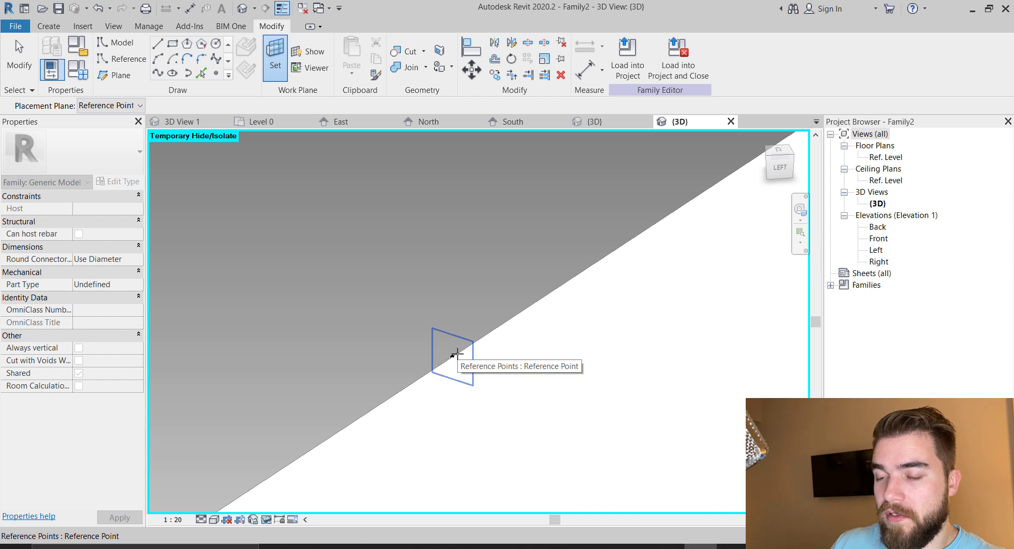
click(457, 353)
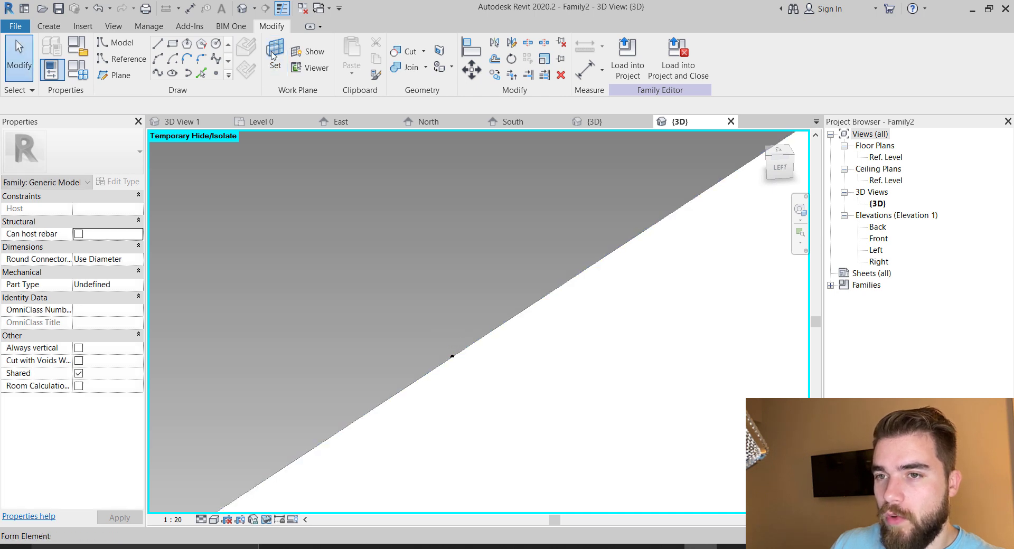
- Place a second reference point on that work plane at the edge point and pull it into the triangle to an offset of about 650.5
click(216, 73)
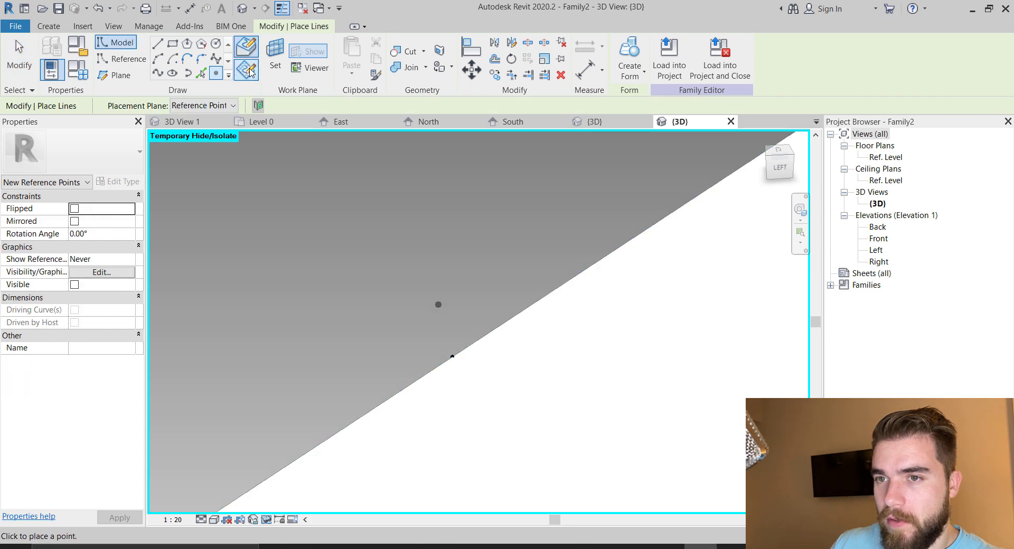
click(247, 69)
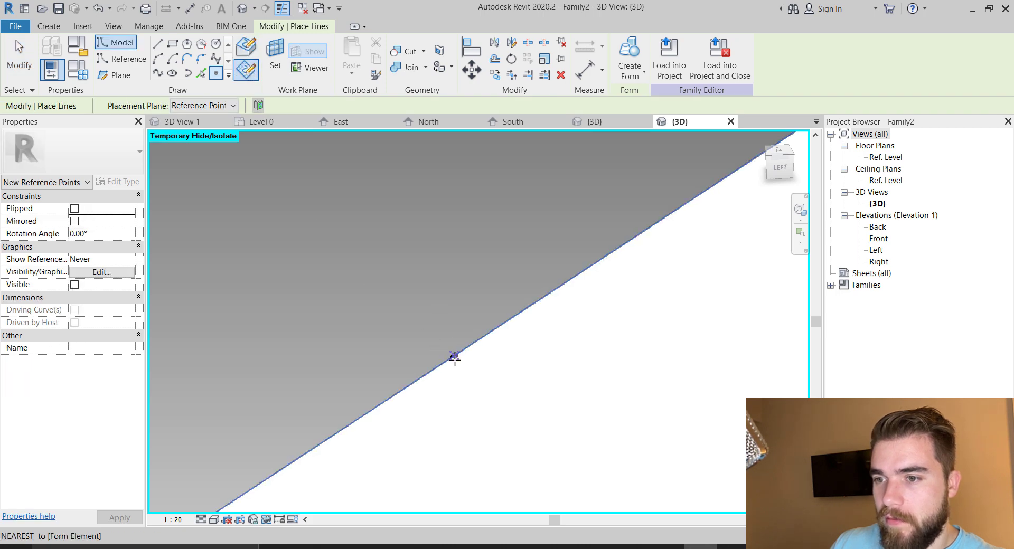
click(452, 356)
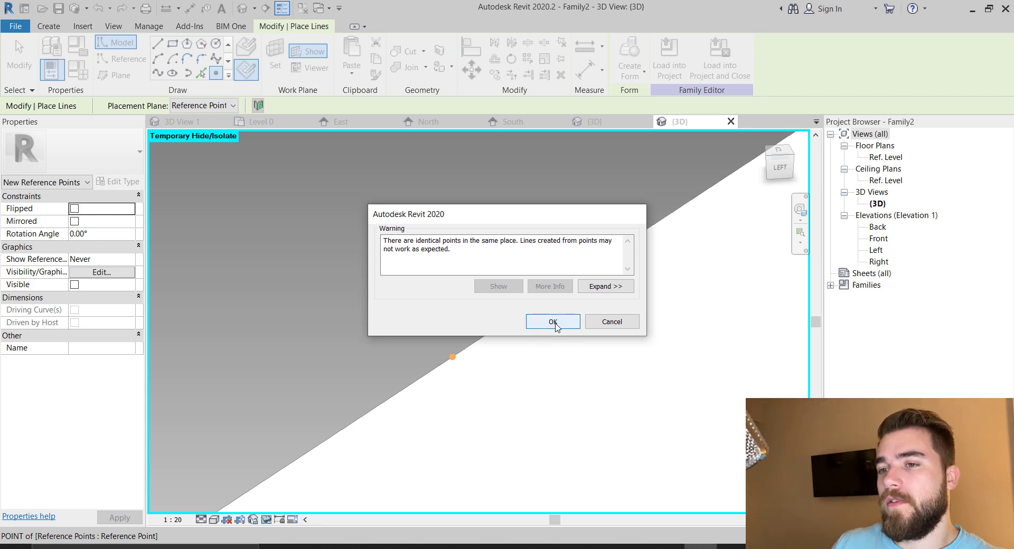
click(553, 322)
key(Escape)
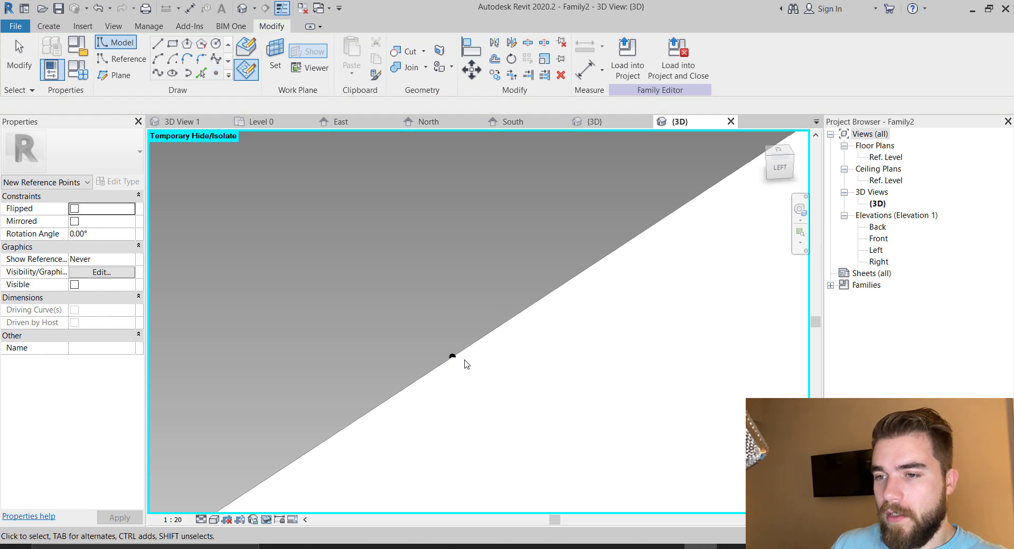
key(Escape)
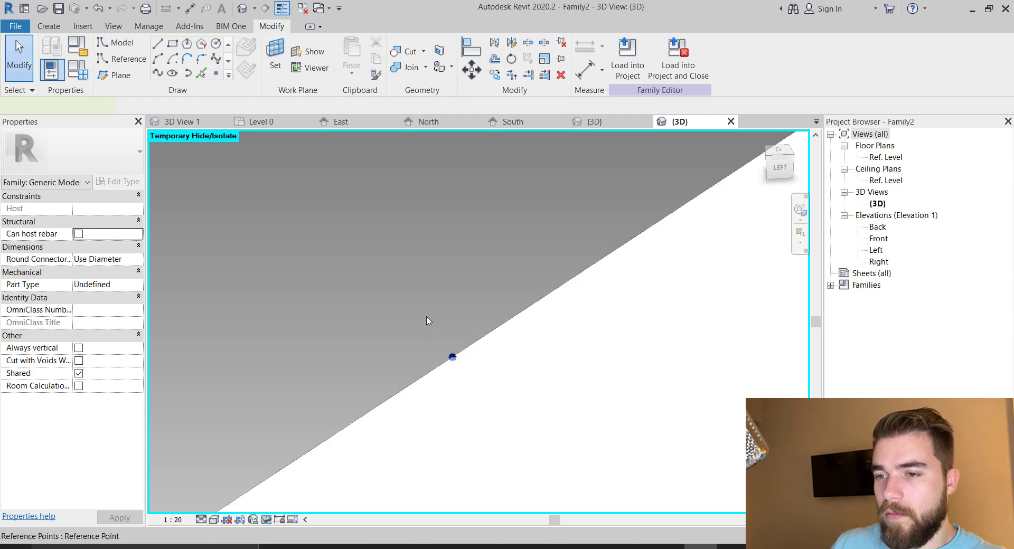
scroll(422, 316, down, 2)
drag(475, 349, 567, 379)
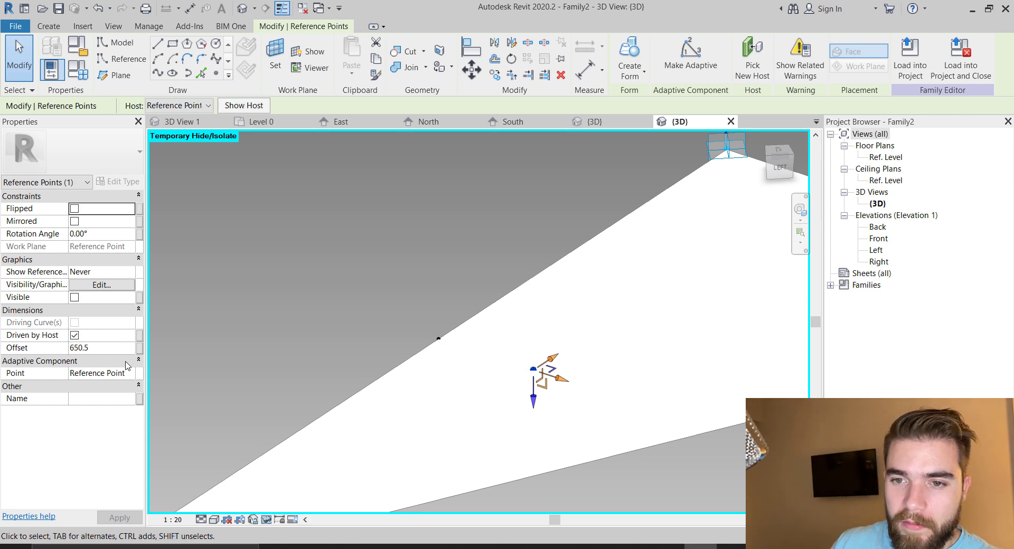
- Associate the hosted point's Offset with a new length type parameter named Width, grouped under Dimensions
click(139, 347)
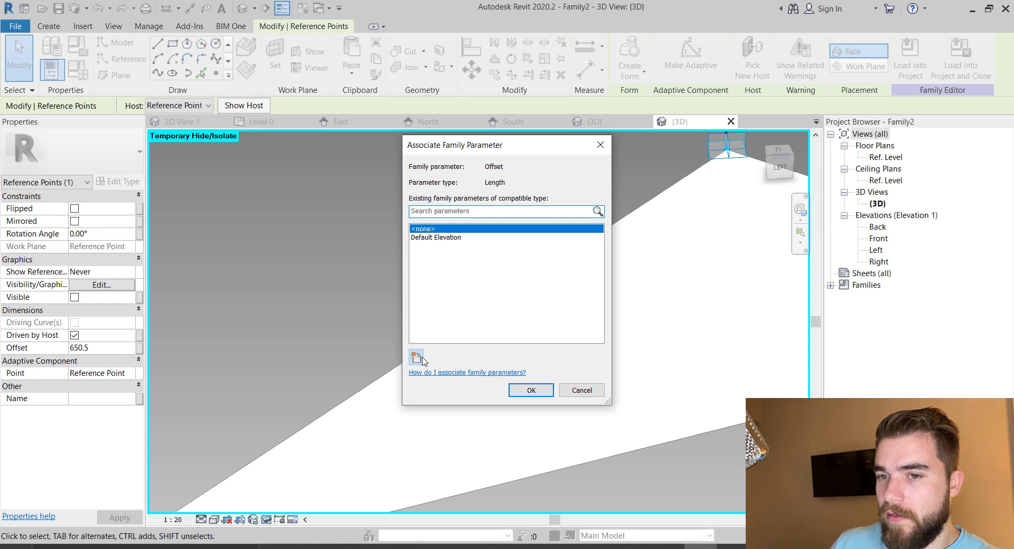
click(416, 357)
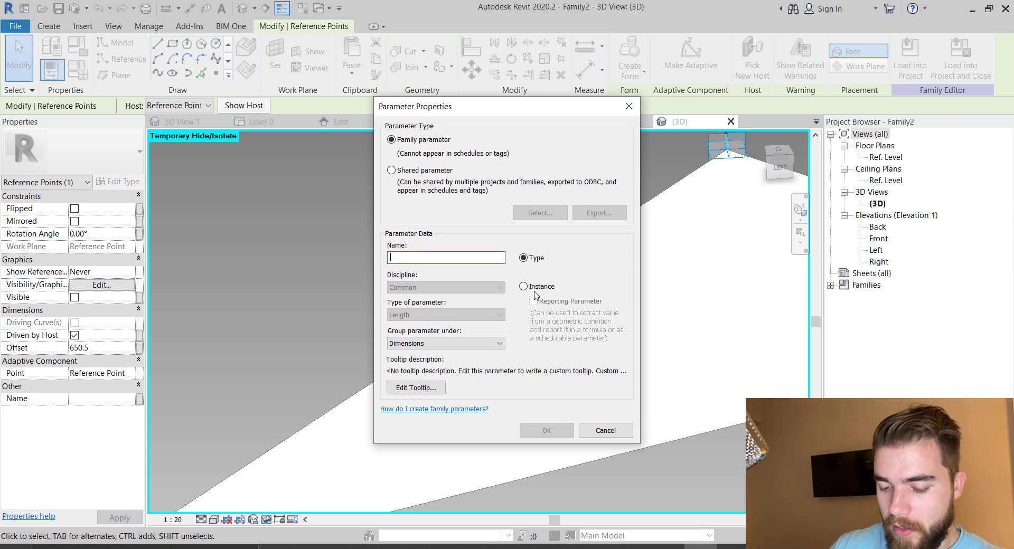
text(Width)
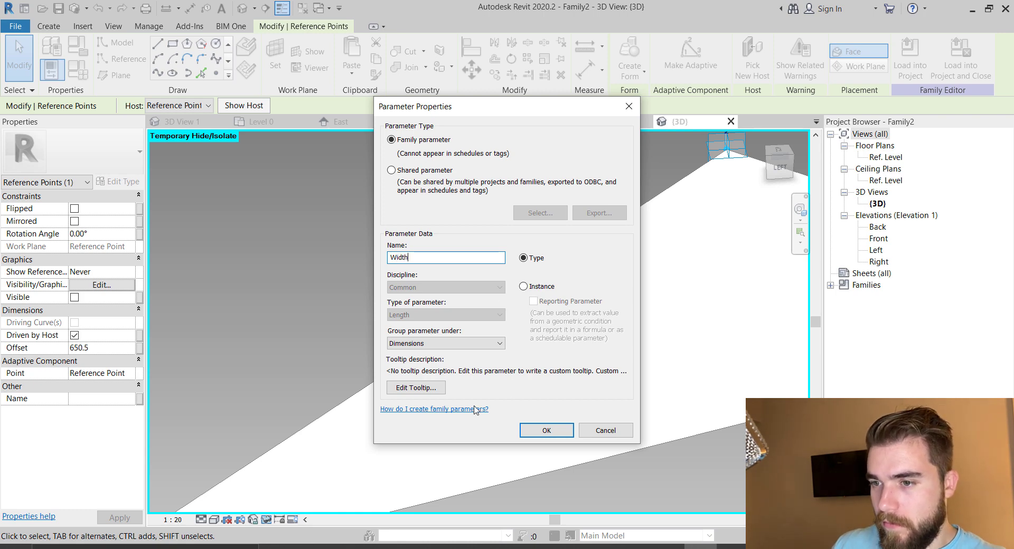
click(548, 435)
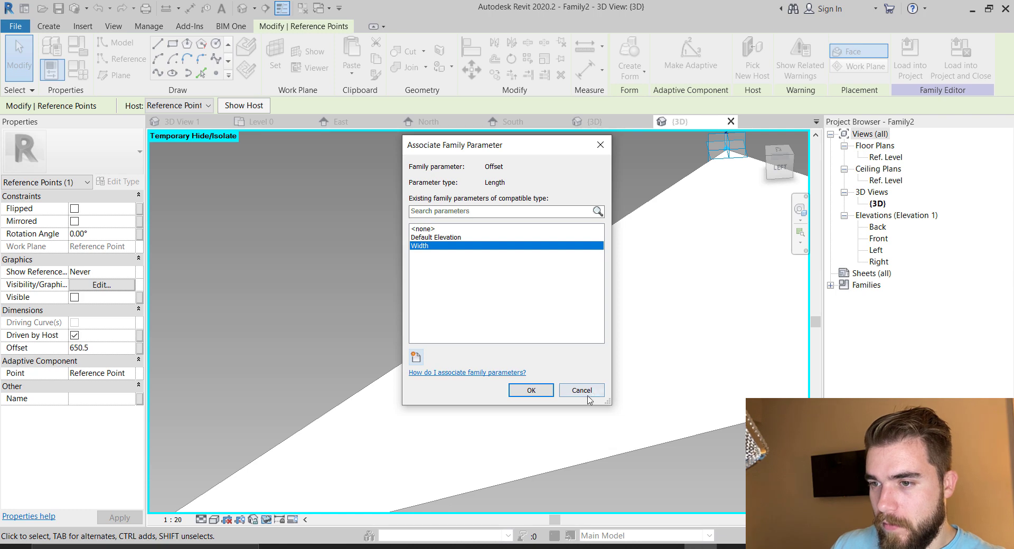
click(530, 390)
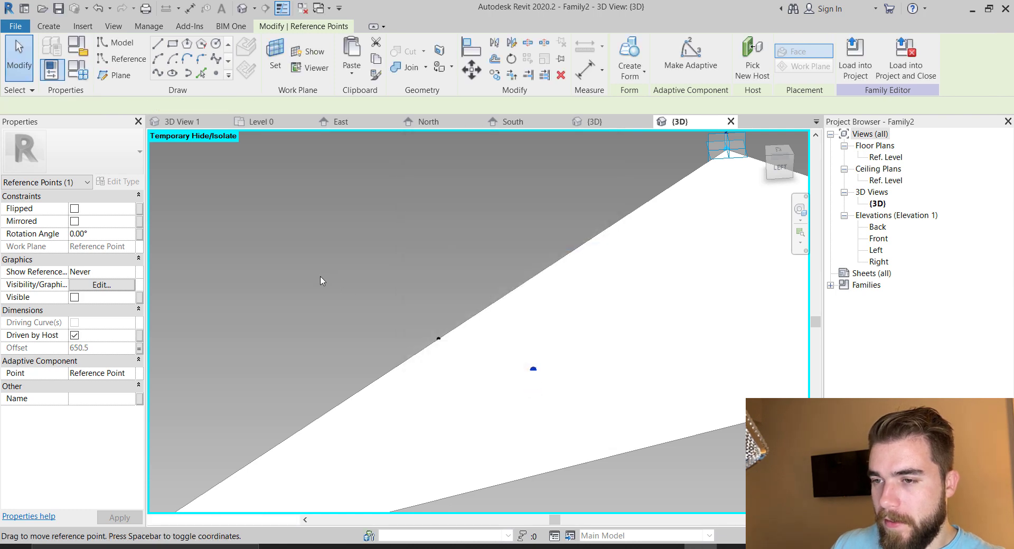
- Move the Width-driven point across the triangle towards the edge between adaptive points 1 and 3, to an offset of about 1652.3
scroll(321, 275, down, 5)
shift+middle_drag(319, 273, 377, 316)
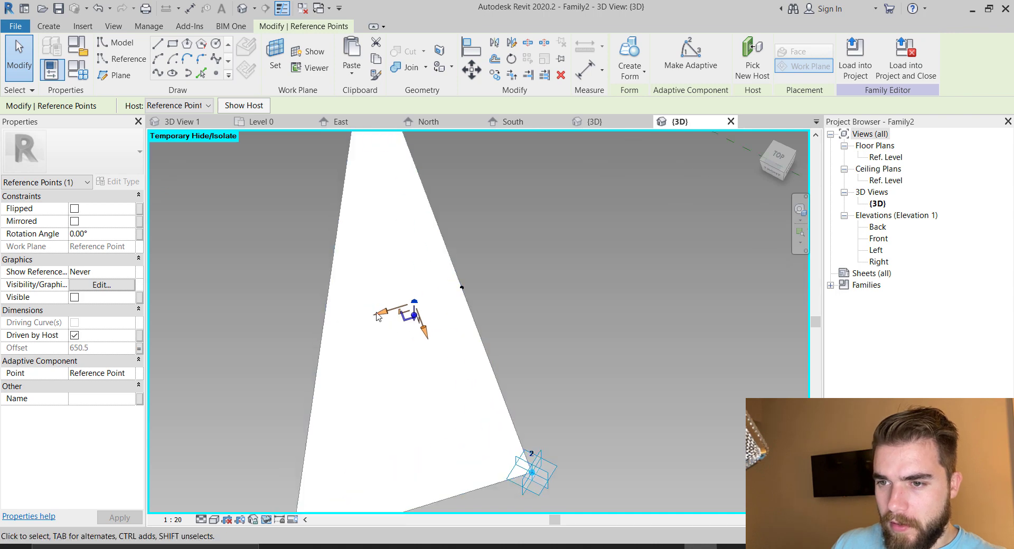
drag(377, 316, 305, 340)
scroll(285, 317, down, 2)
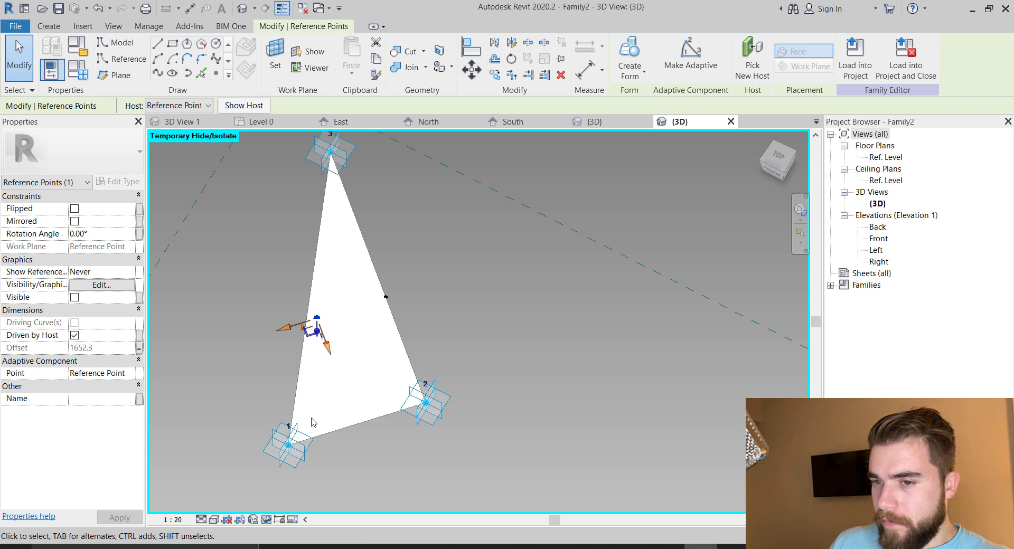
click(303, 442)
click(404, 438)
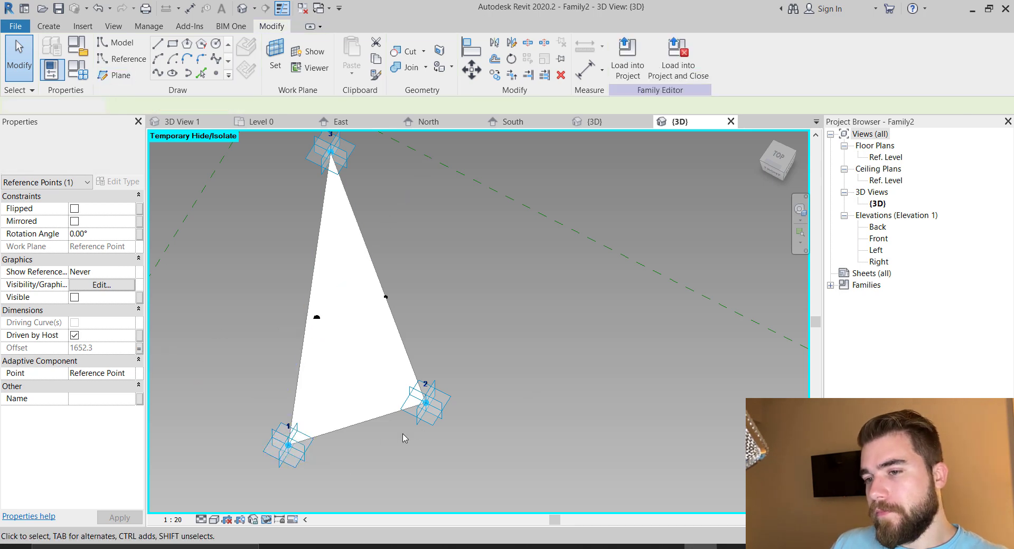
- Copy the edge point and its offset point about 900 along the edge towards adaptive point 2
shift+middle_drag(227, 363, 362, 341)
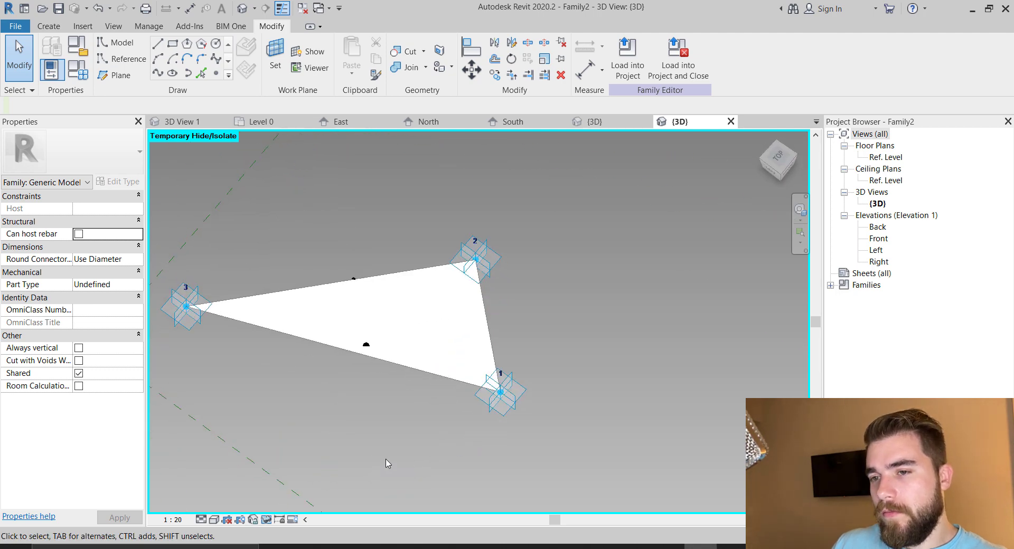
drag(334, 255, 389, 387)
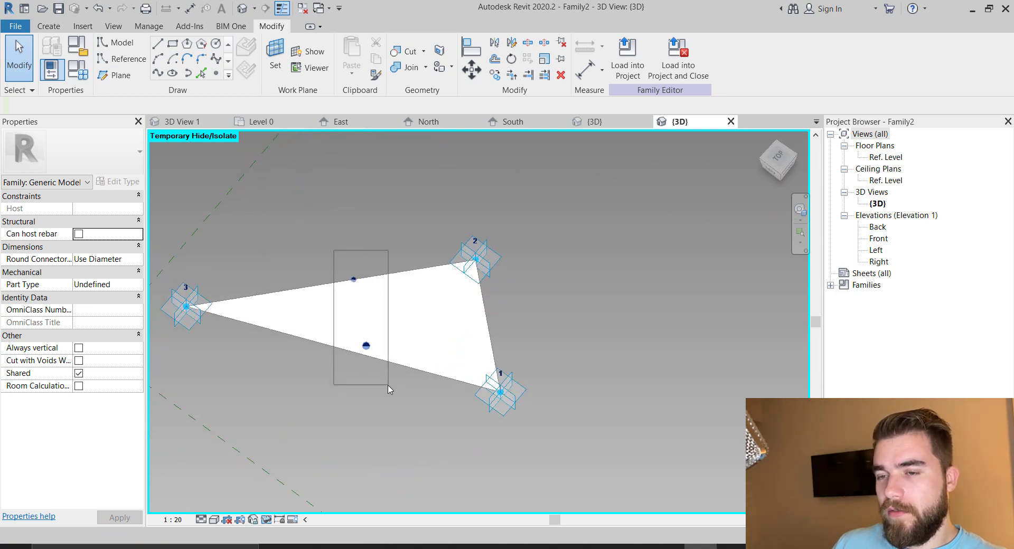
scroll(352, 254, up, 2)
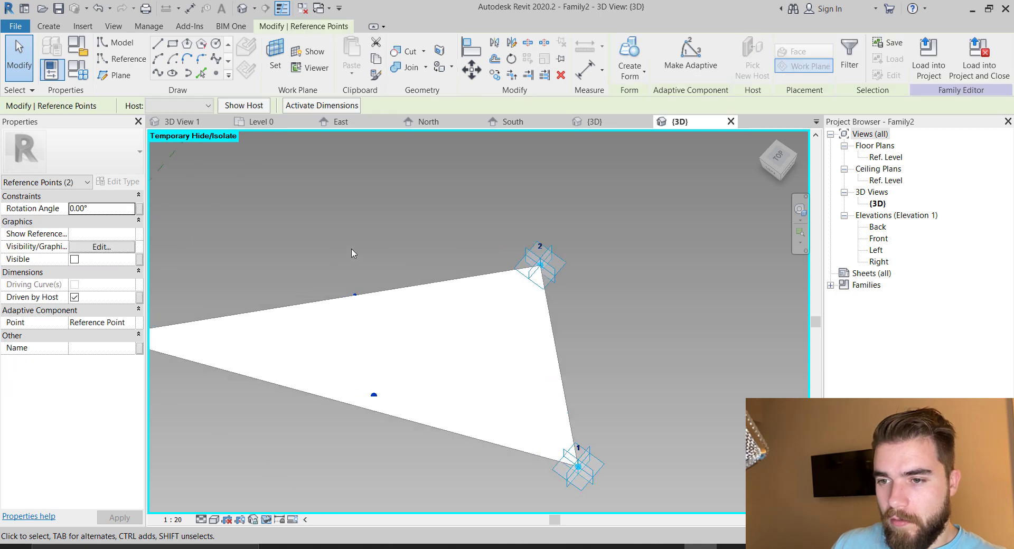
key(m)
key(v)
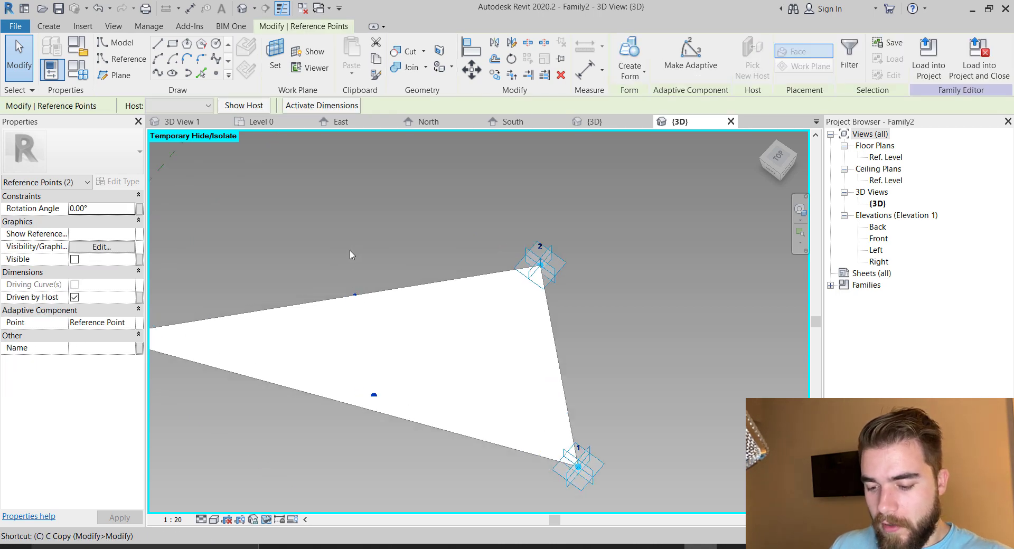
scroll(353, 275, up, 2)
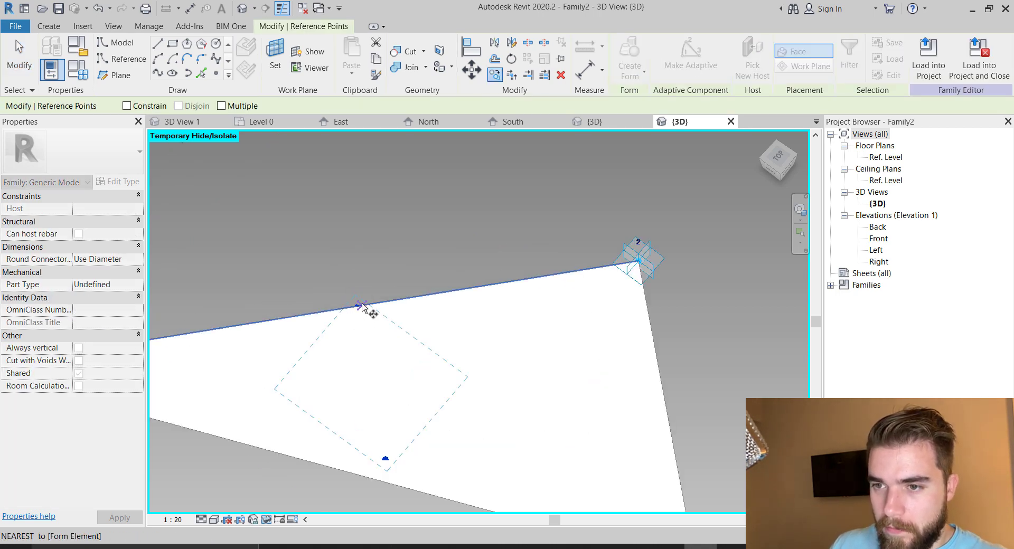
click(357, 305)
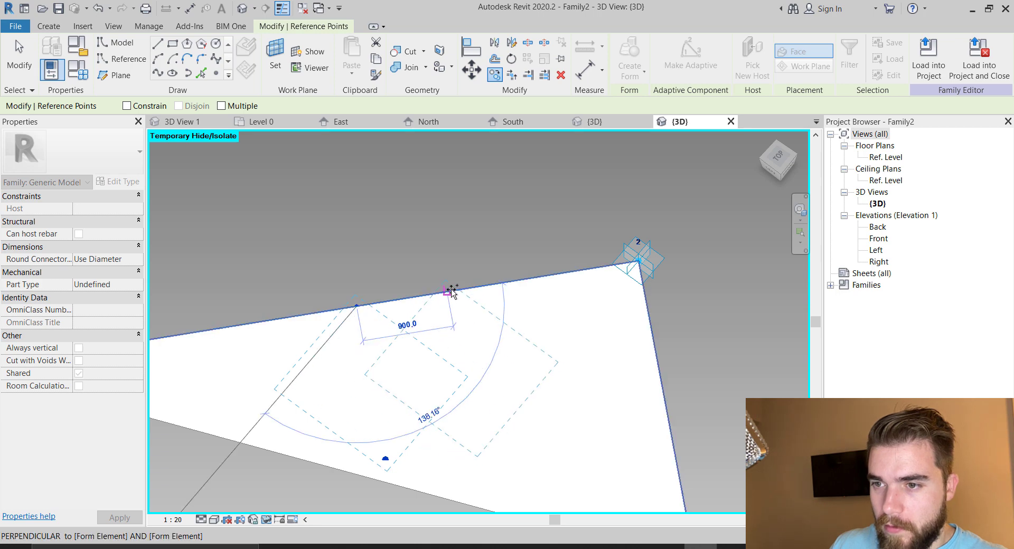
click(449, 291)
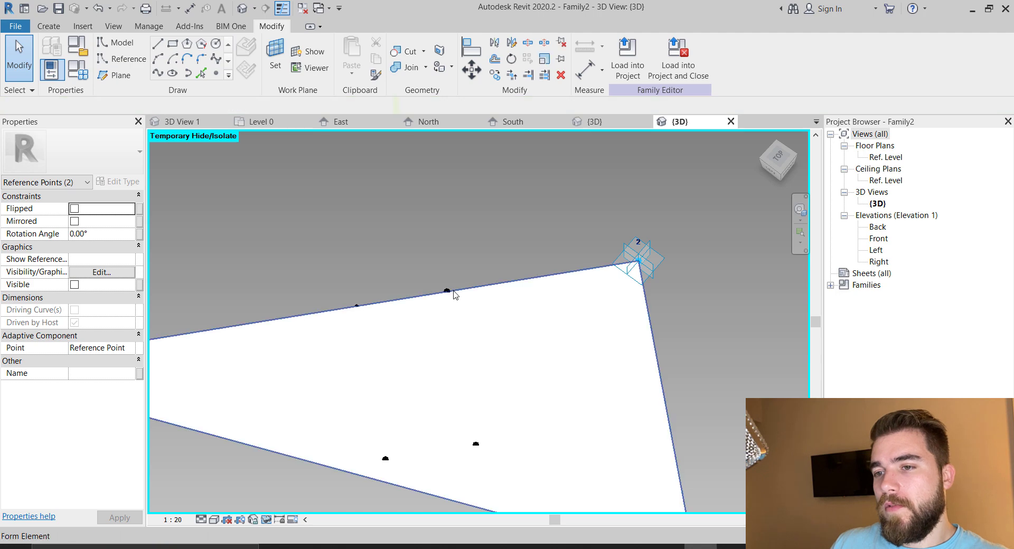
- Rehost the copied edge point onto the triangle's edge between adaptive points 2 and 3, slightly nearer adaptive point 2
scroll(447, 287, up, 2)
scroll(448, 257, down, 2)
shift+middle_drag(316, 511, 413, 433)
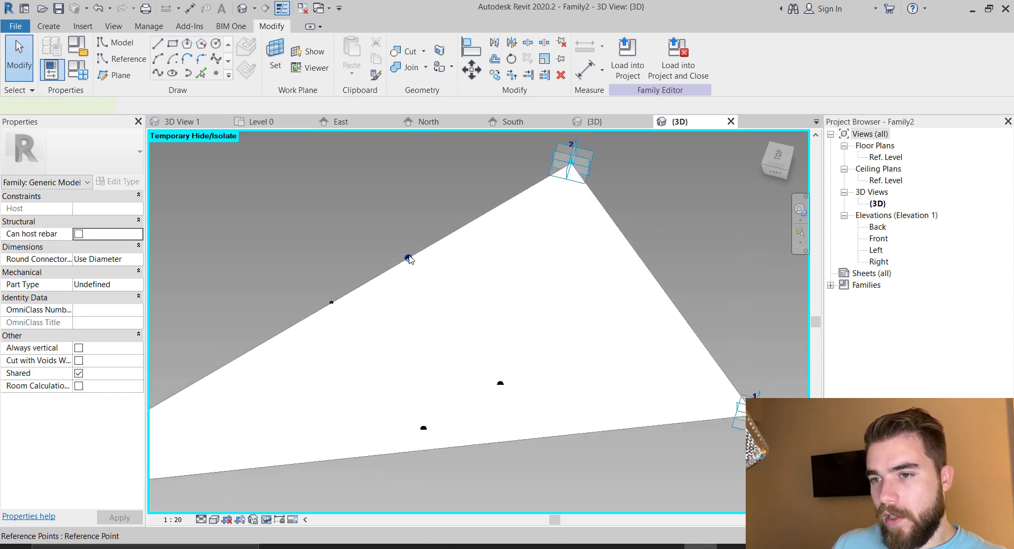
click(409, 259)
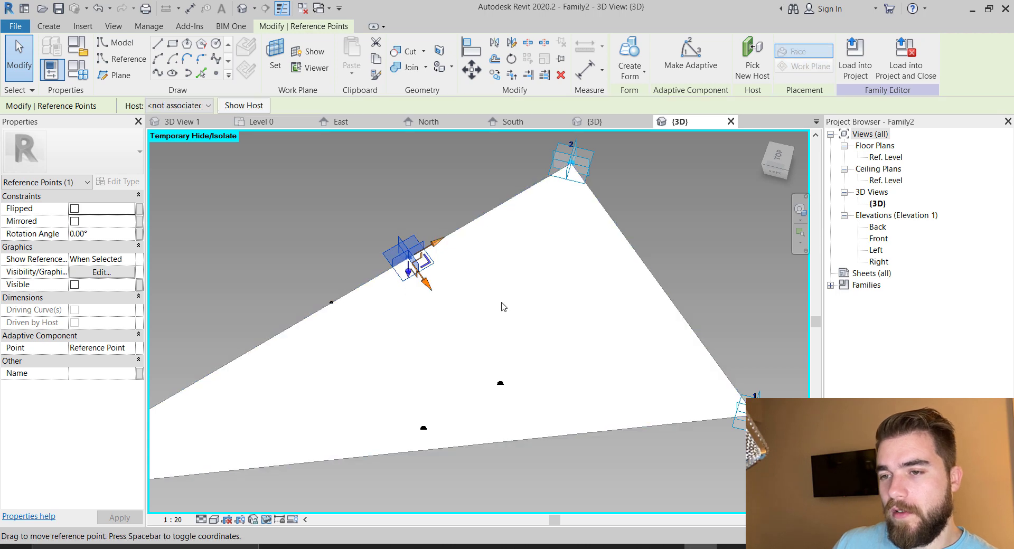
click(501, 385)
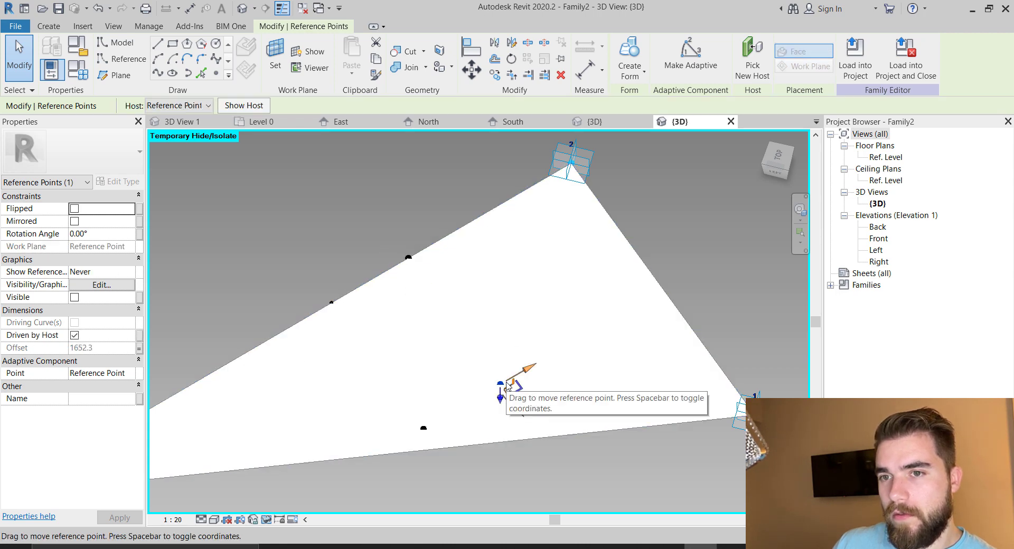
click(408, 259)
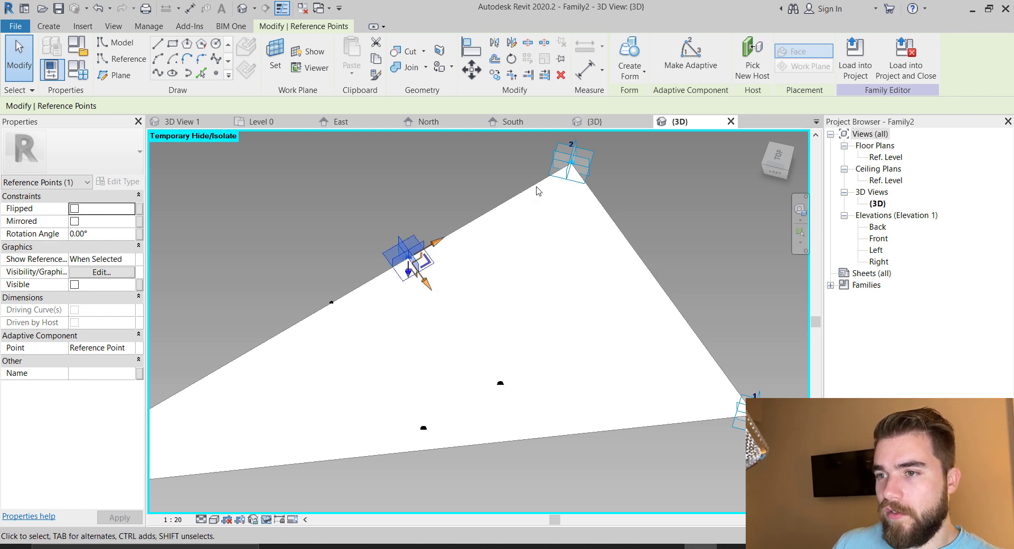
click(752, 55)
click(432, 243)
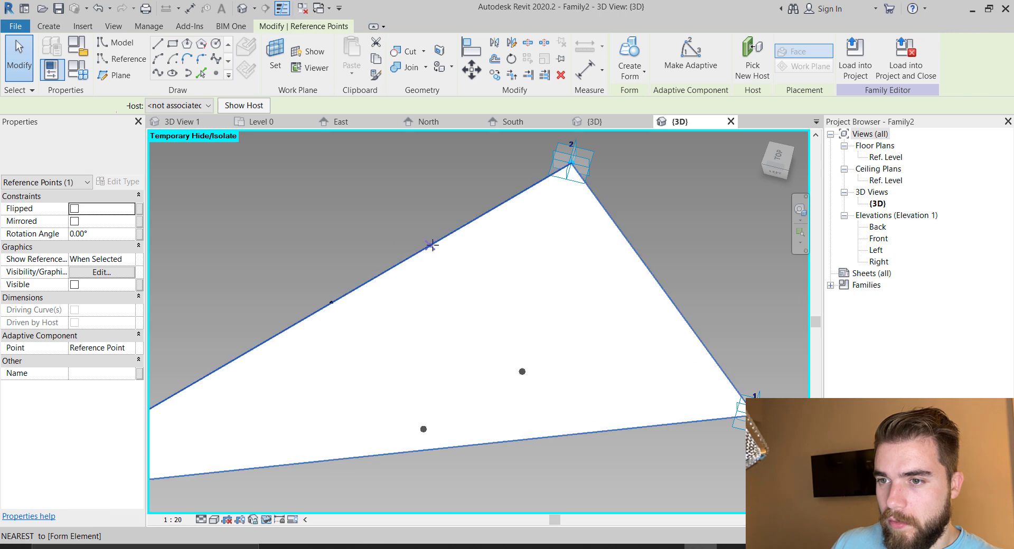
key(Escape)
key(Escape)
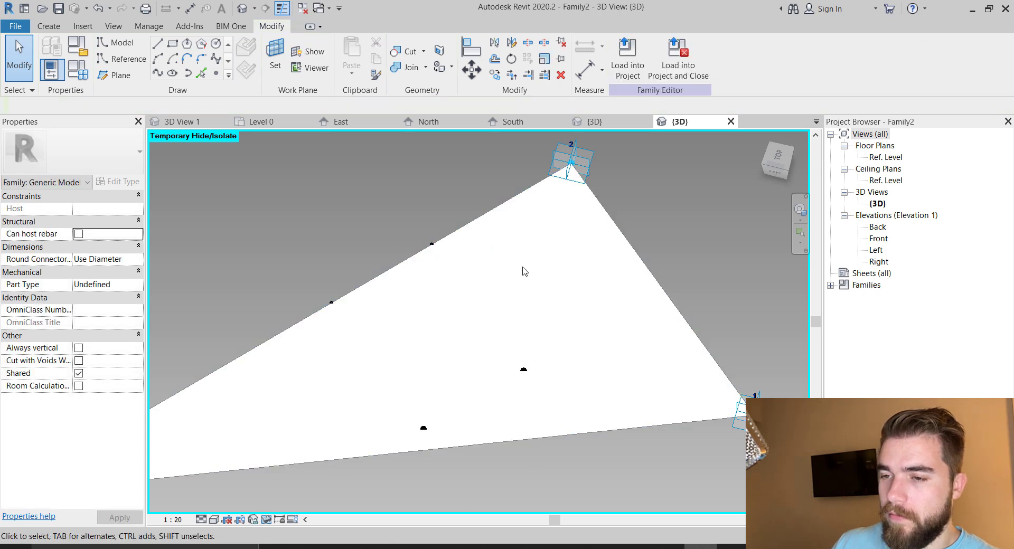
- Copy the original edge point and its offset point about 1300 along the edge towards adaptive point 3
shift+middle_drag(510, 335, 451, 245)
drag(372, 239, 448, 469)
key(m)
key(v)
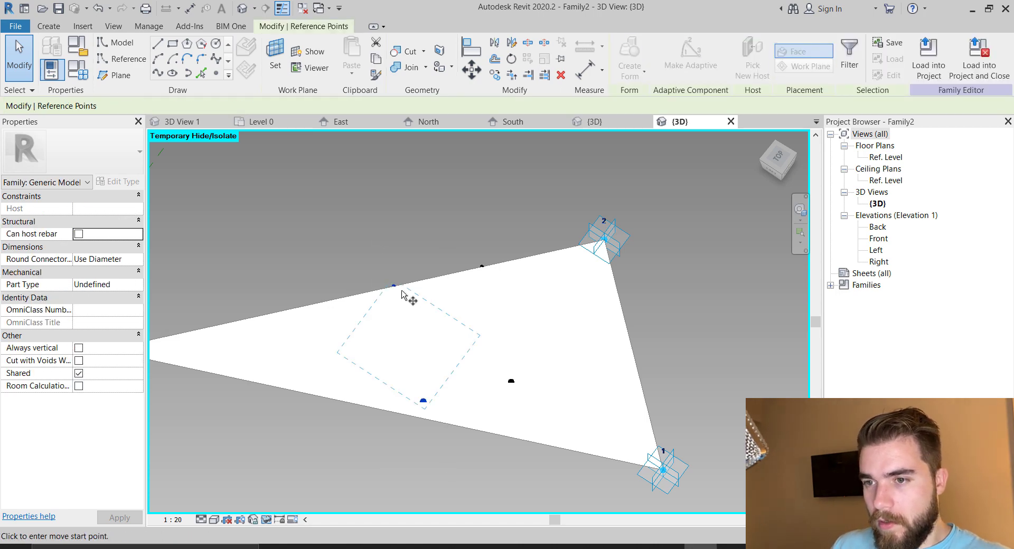
click(393, 285)
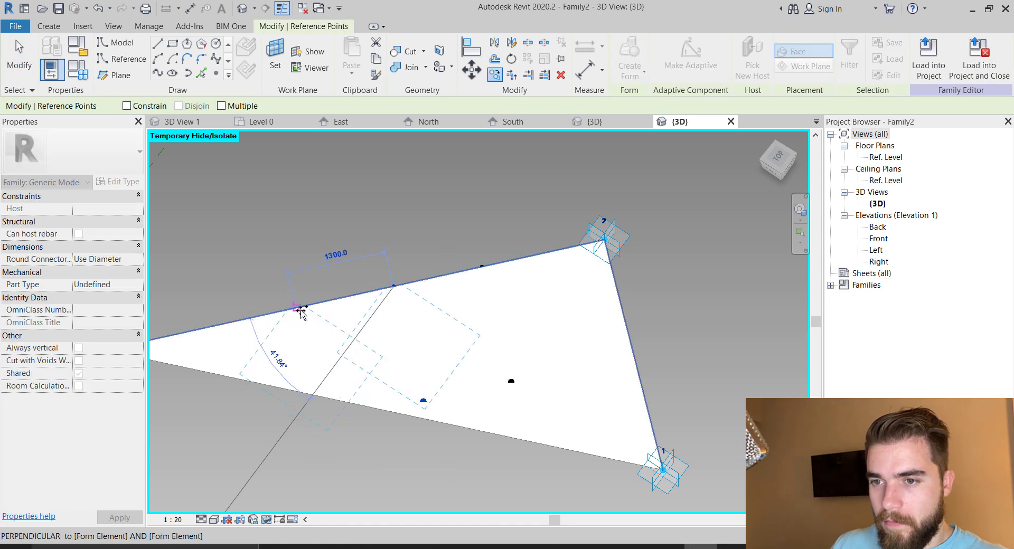
click(299, 309)
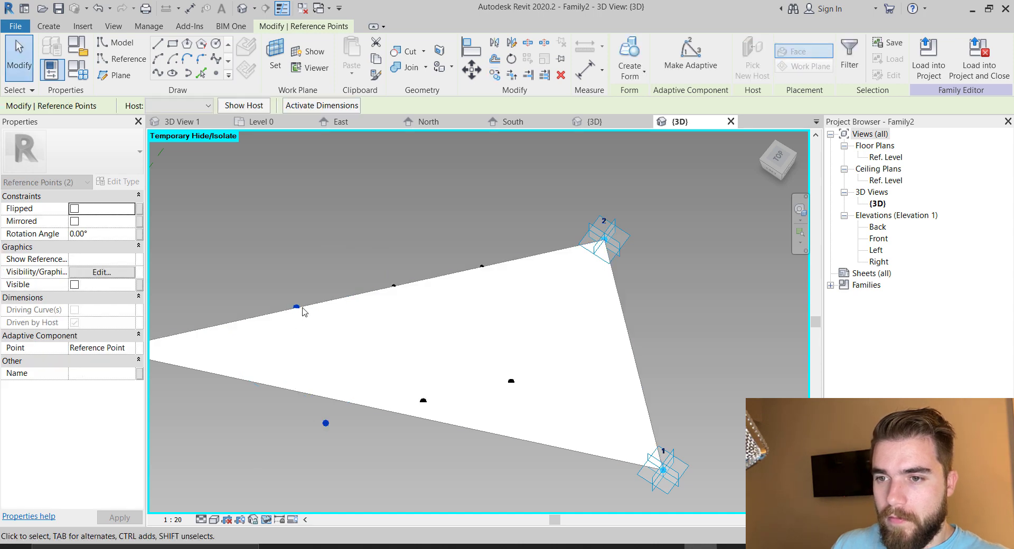
- Rehost the second copied edge point onto the triangle's edge between adaptive points 2 and 3, on the side towards adaptive point 3
drag(281, 277, 299, 330)
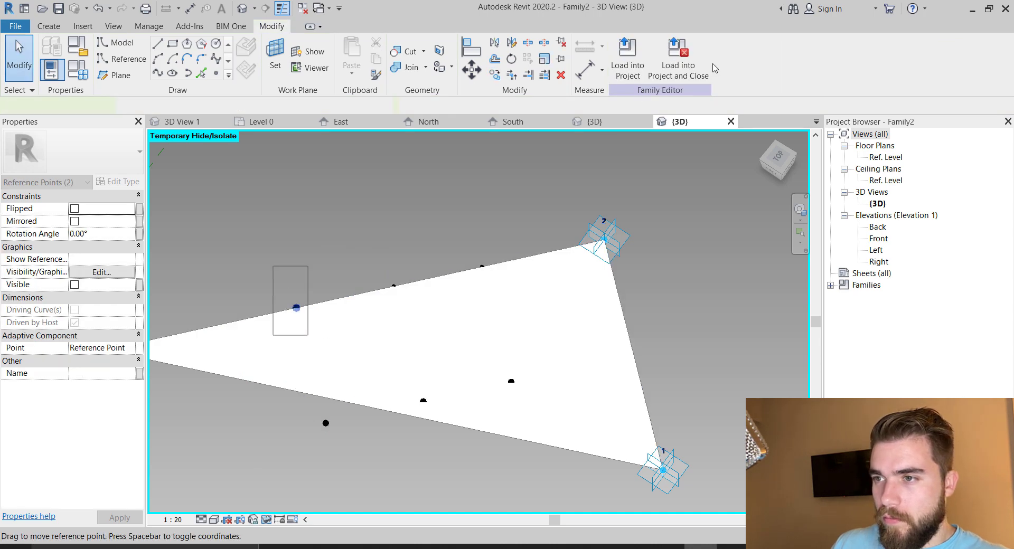
click(750, 59)
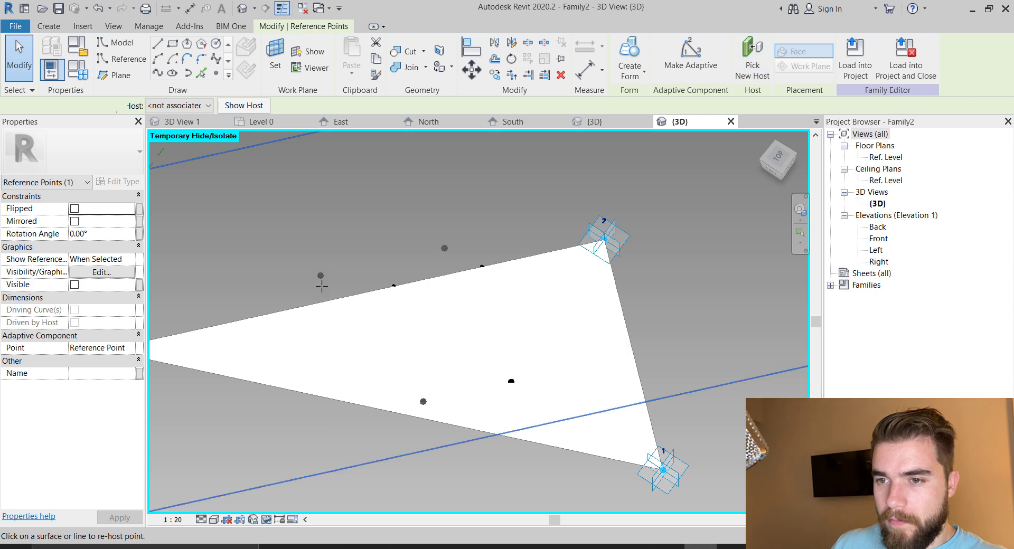
click(317, 304)
click(339, 256)
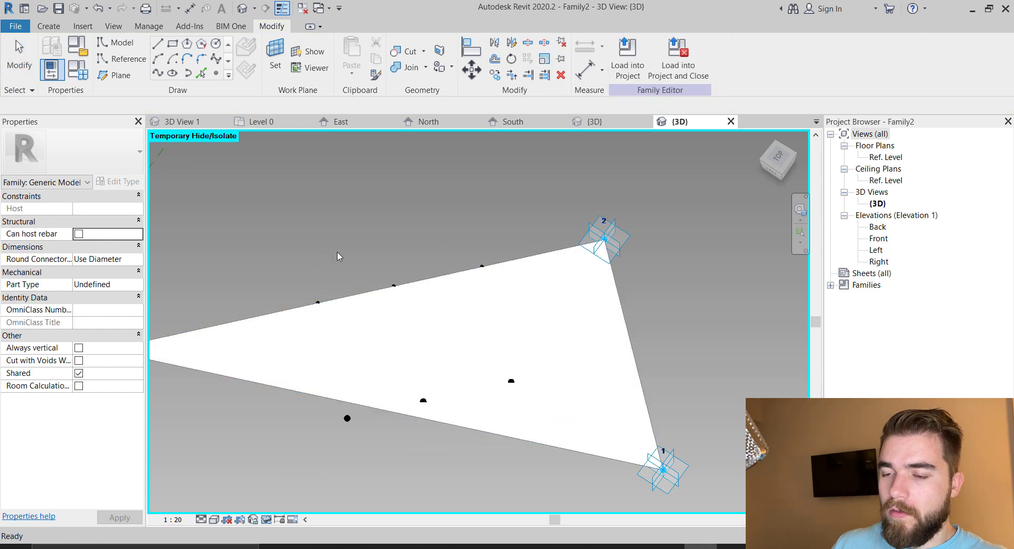
- Set the normalized curve parameter of the edge point nearest adaptive point 3 to 0, placing it on that corner
click(346, 418)
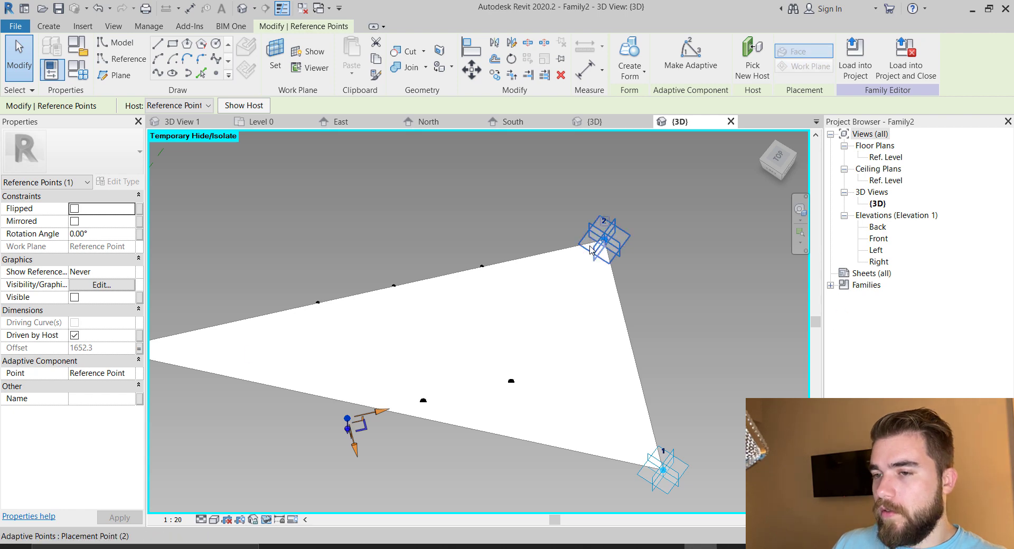
scroll(594, 244, down, 2)
shift+middle_drag(676, 324, 657, 447)
scroll(477, 282, up, 1)
middle_drag(477, 281, 508, 306)
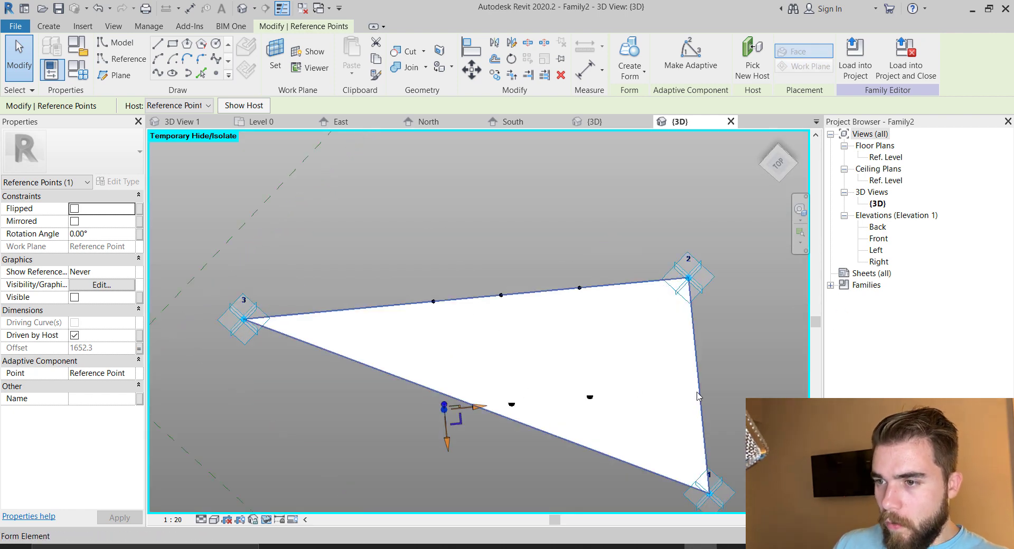
click(686, 388)
click(551, 231)
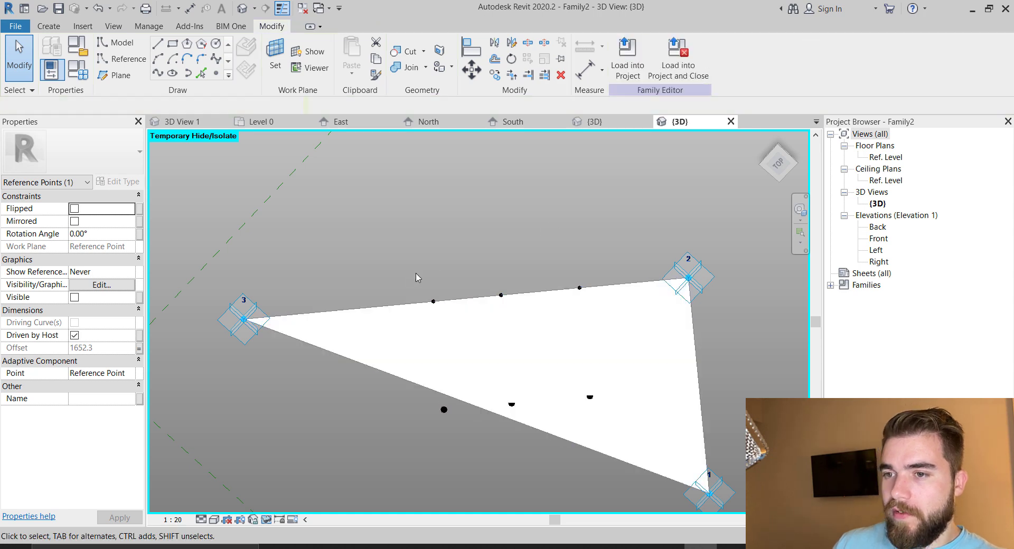
click(440, 328)
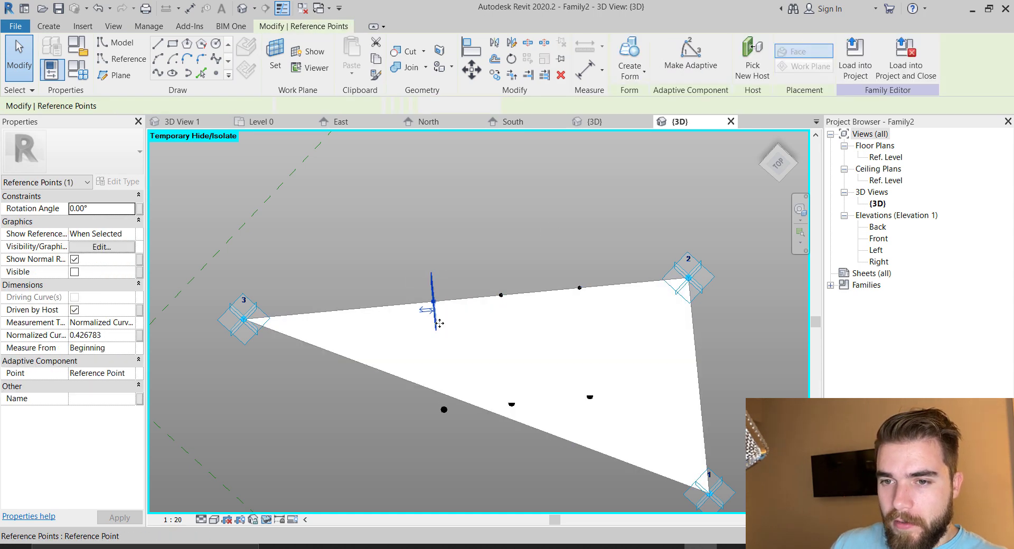
click(116, 347)
click(120, 335)
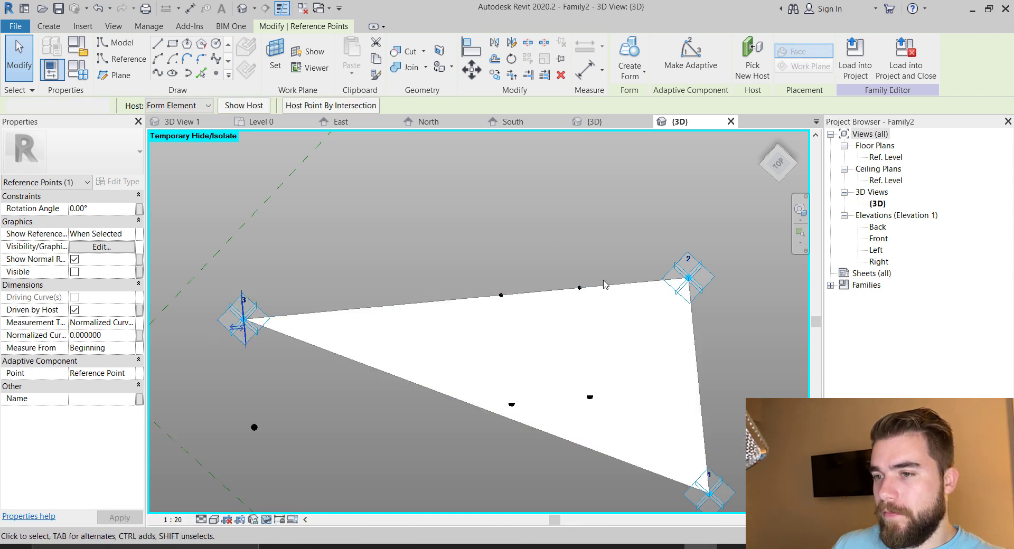
- Set the normalized curve parameter of the edge point nearest adaptive point 2 to 1, placing it on that corner
drag(617, 233, 551, 315)
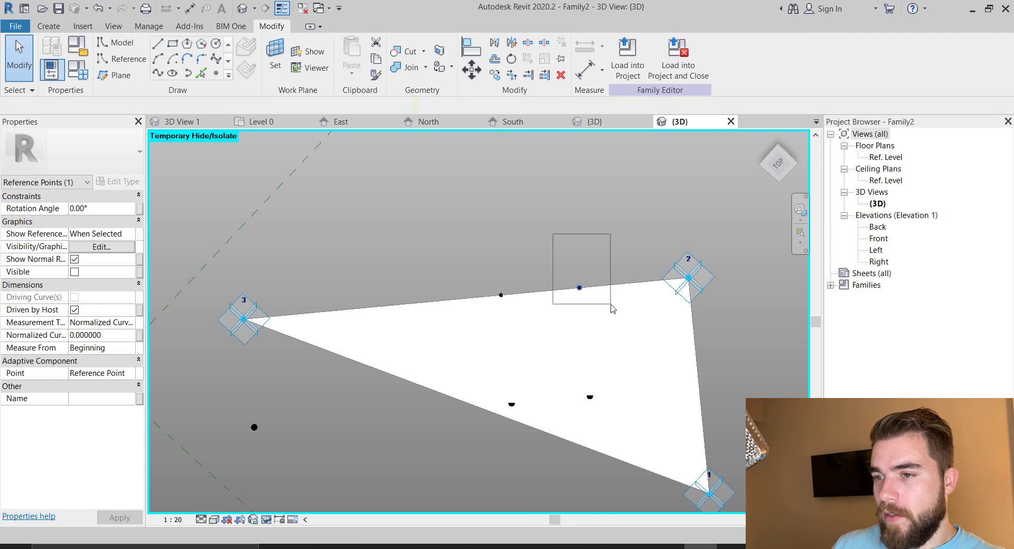
double_click(120, 340)
text(1)
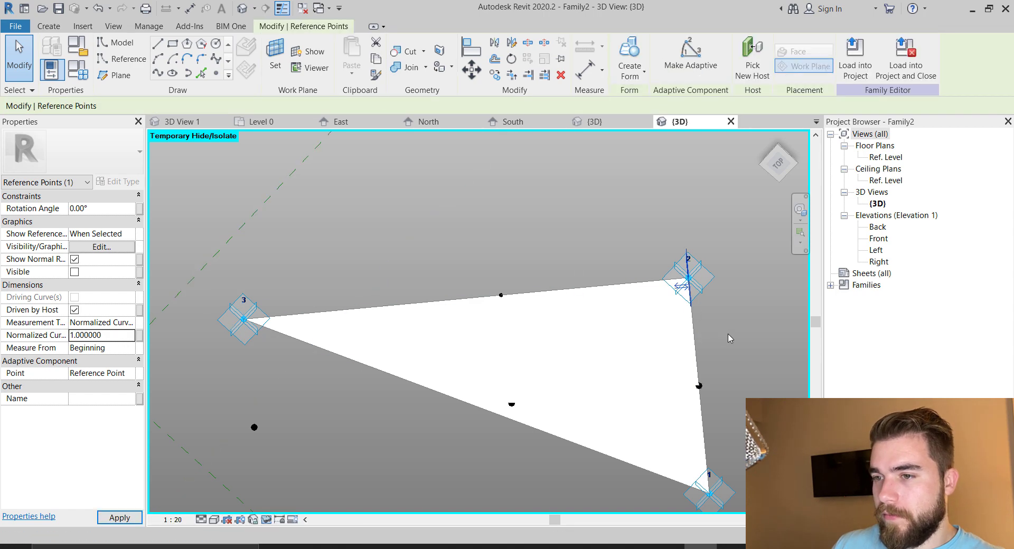
click(729, 339)
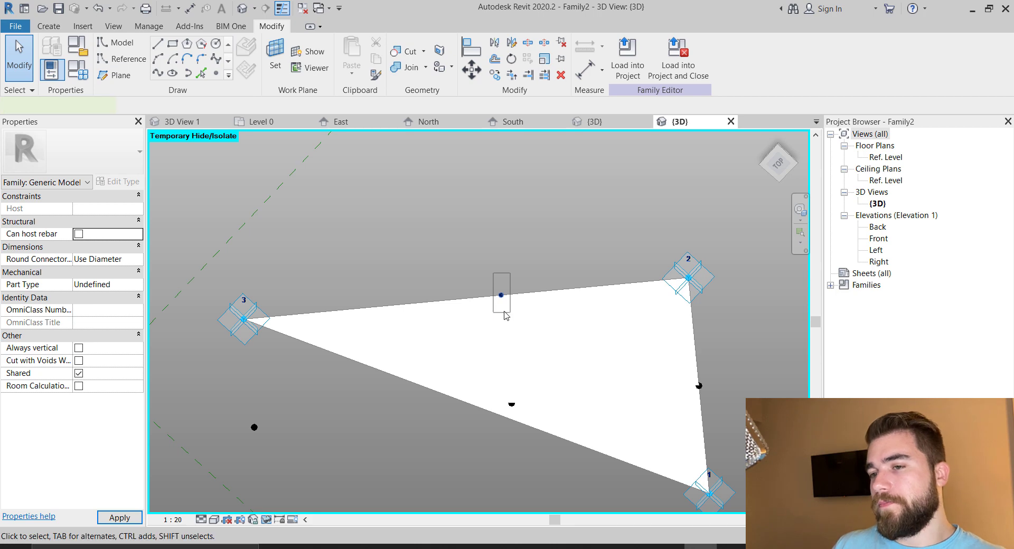
- Move the middle edge point towards adaptive point 3 to a normalized curve parameter of about 0.45, and set its measurement type to Segment Length
click(504, 313)
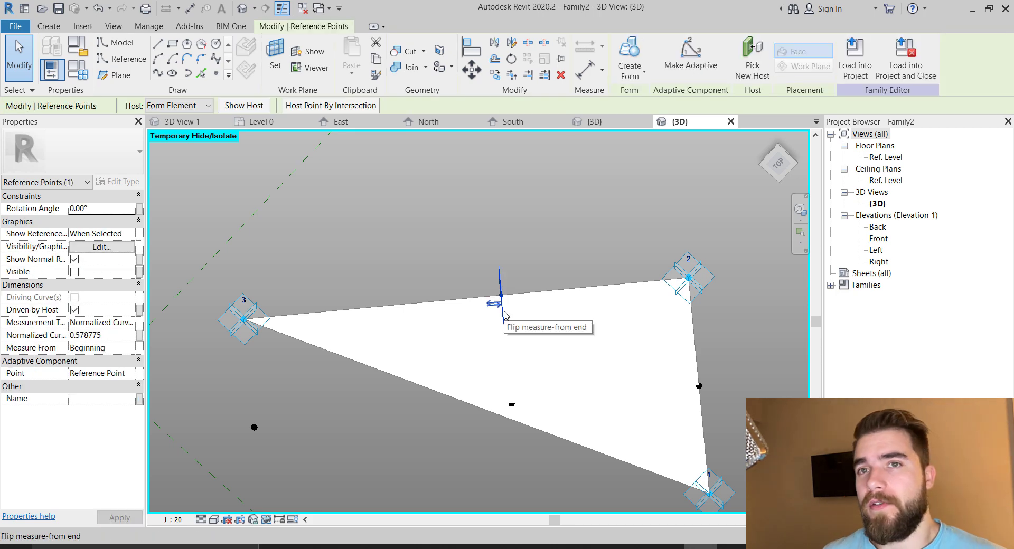
click(130, 336)
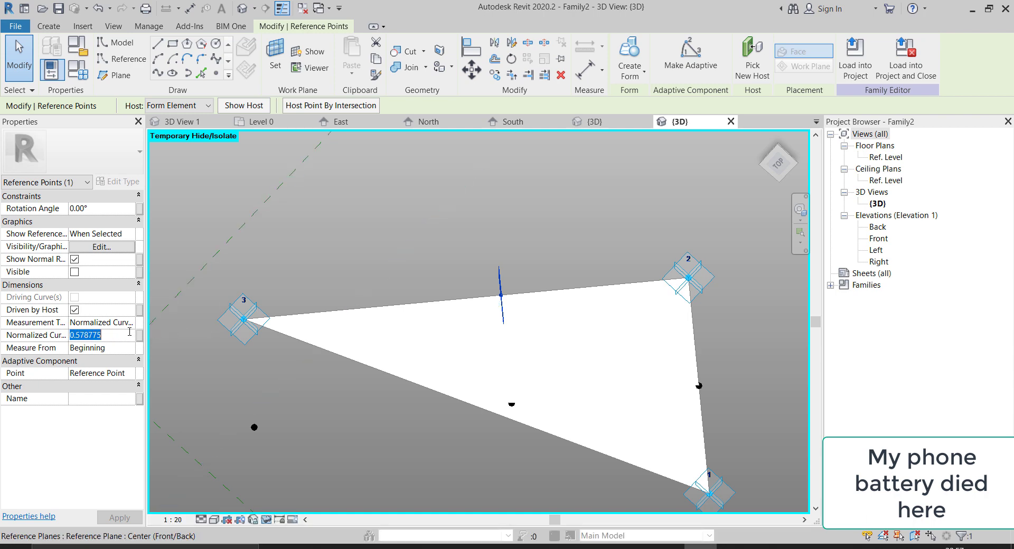
click(122, 324)
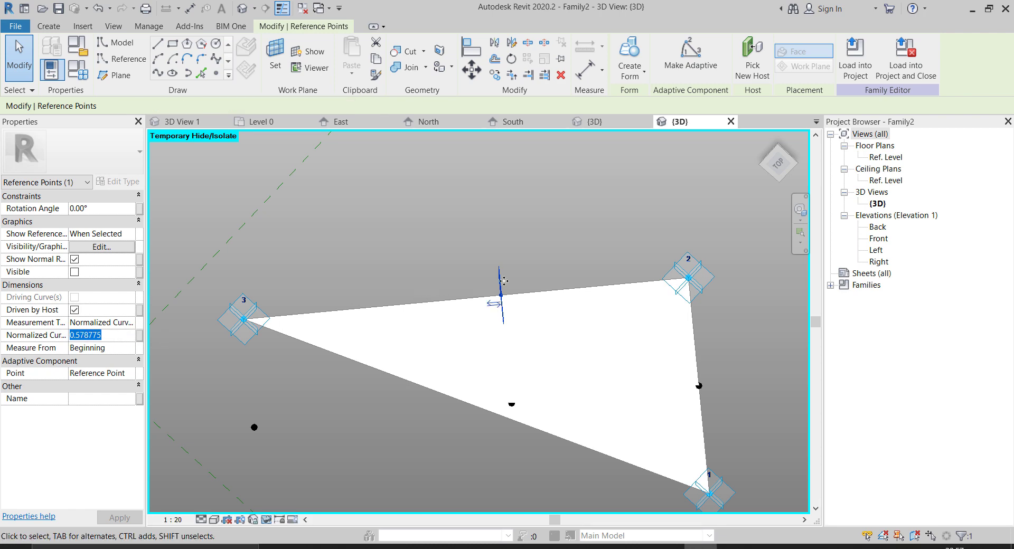
mouse_move(457, 287)
mouse_down()
mouse_move(565, 289)
mouse_move(446, 300)
mouse_up()
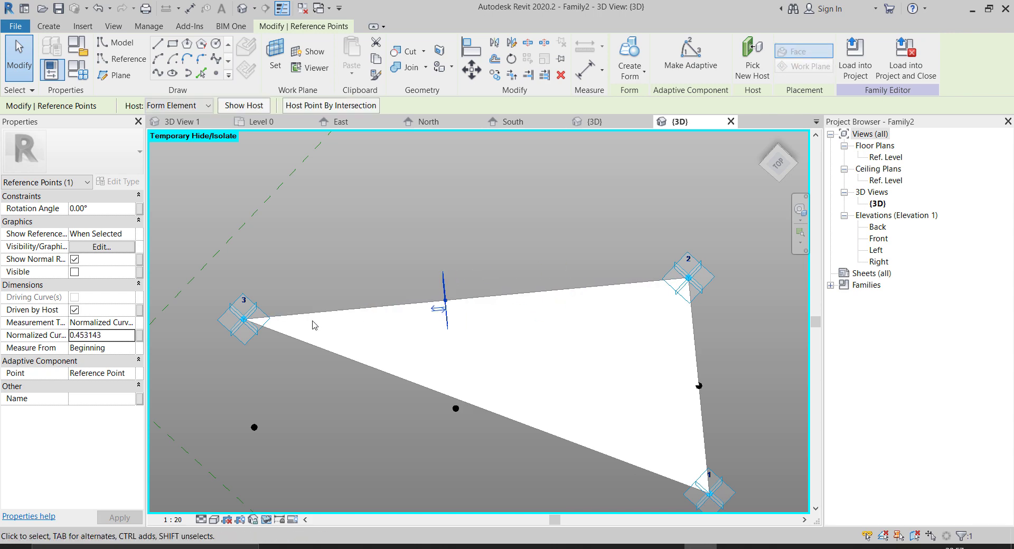
click(132, 322)
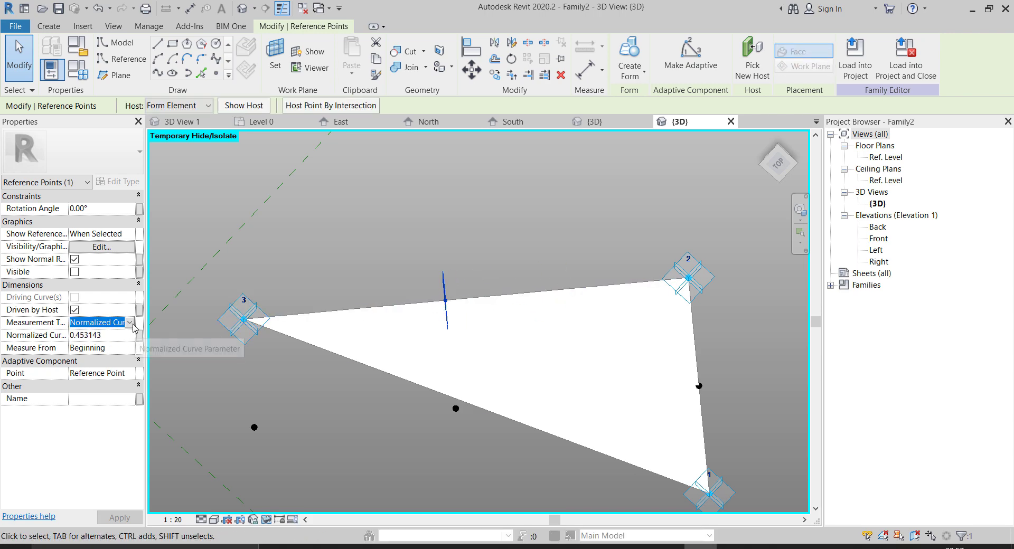
click(130, 323)
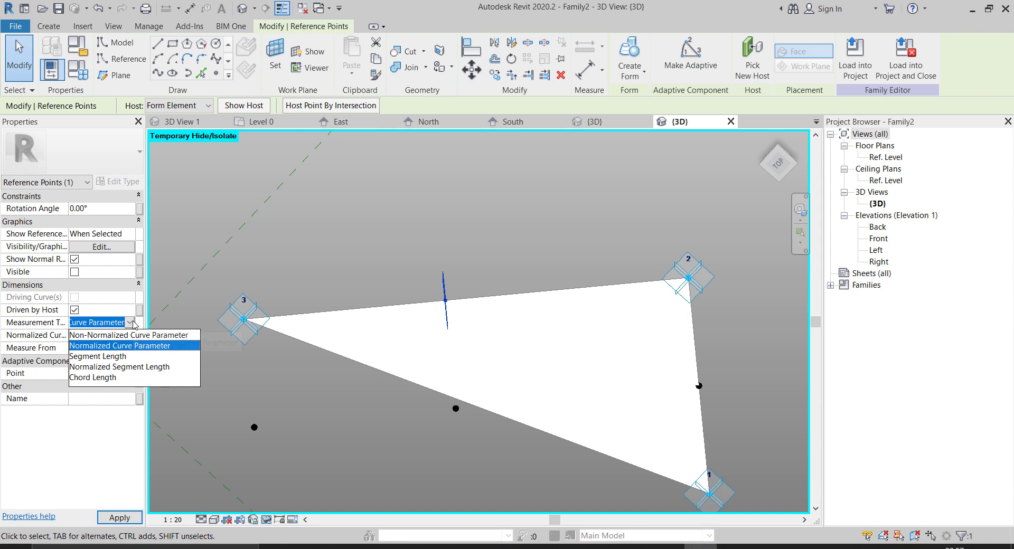
click(113, 357)
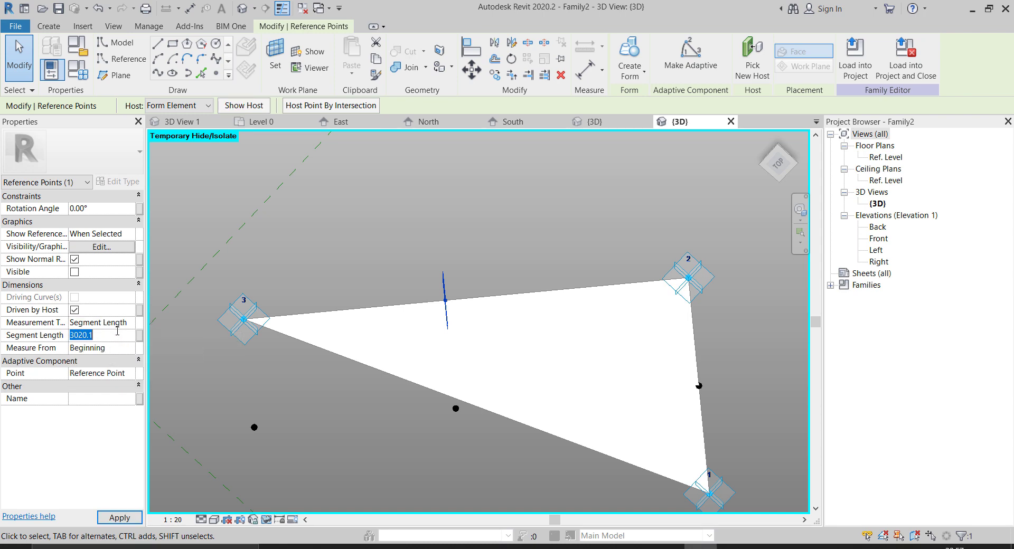
click(429, 270)
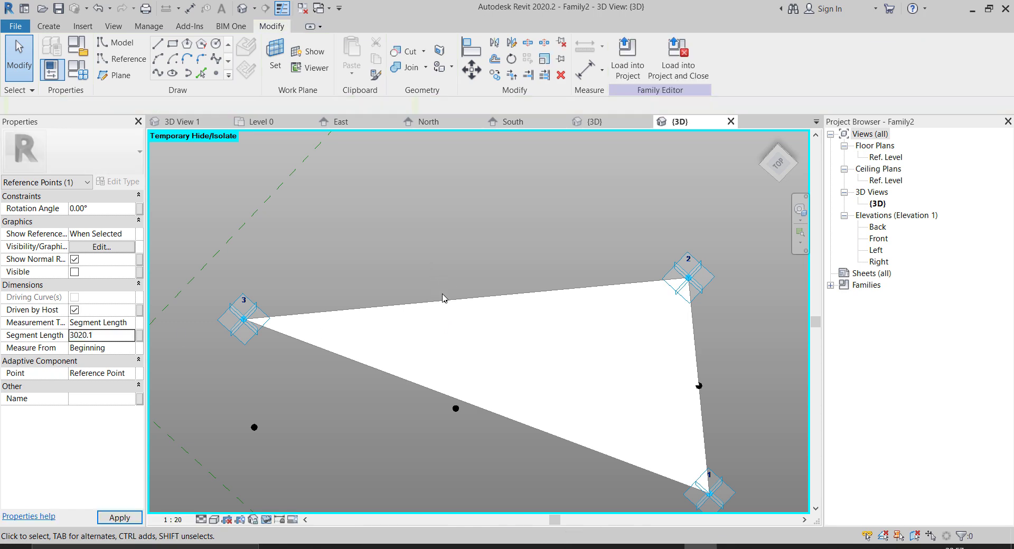
- Move the middle edge point farther towards adaptive point 3, to a segment length of about 2737.4
click(445, 299)
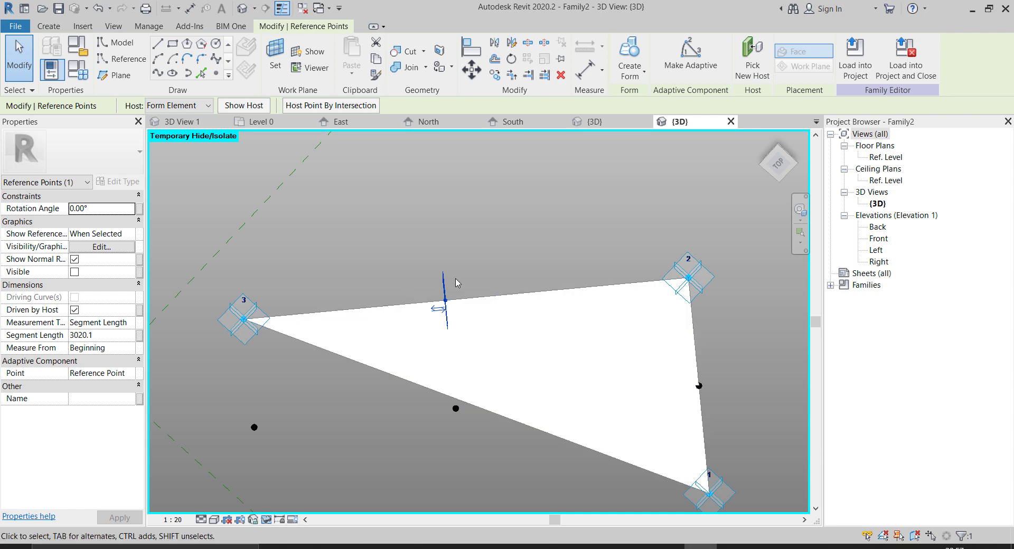
mouse_move(445, 291)
mouse_down()
mouse_move(510, 291)
mouse_move(430, 298)
mouse_up()
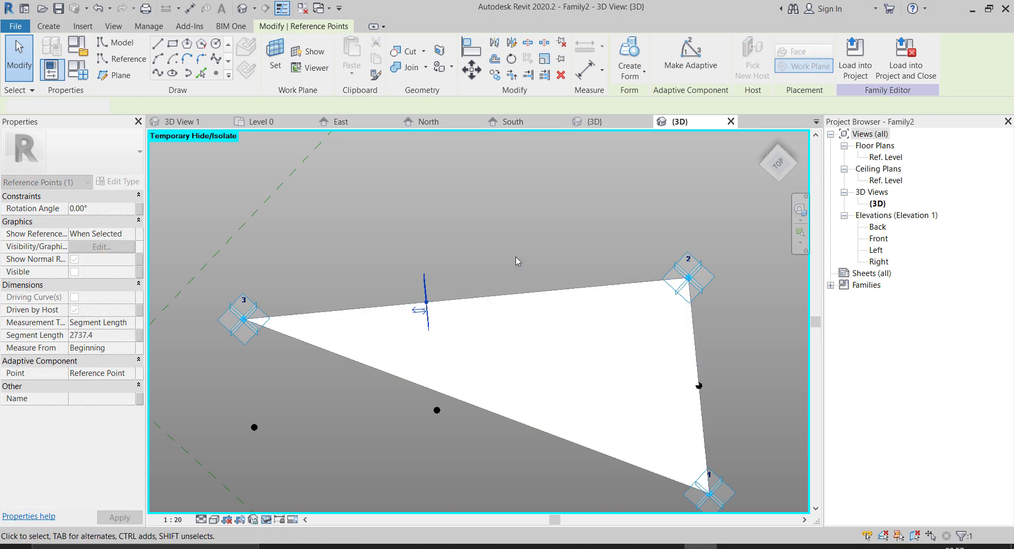
click(438, 276)
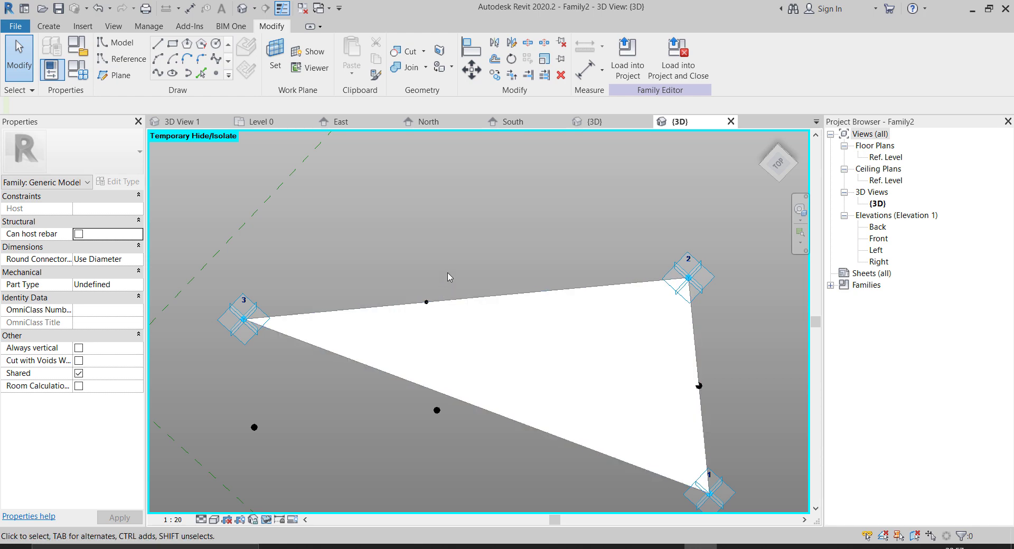
shift+middle_drag(425, 300, 546, 343)
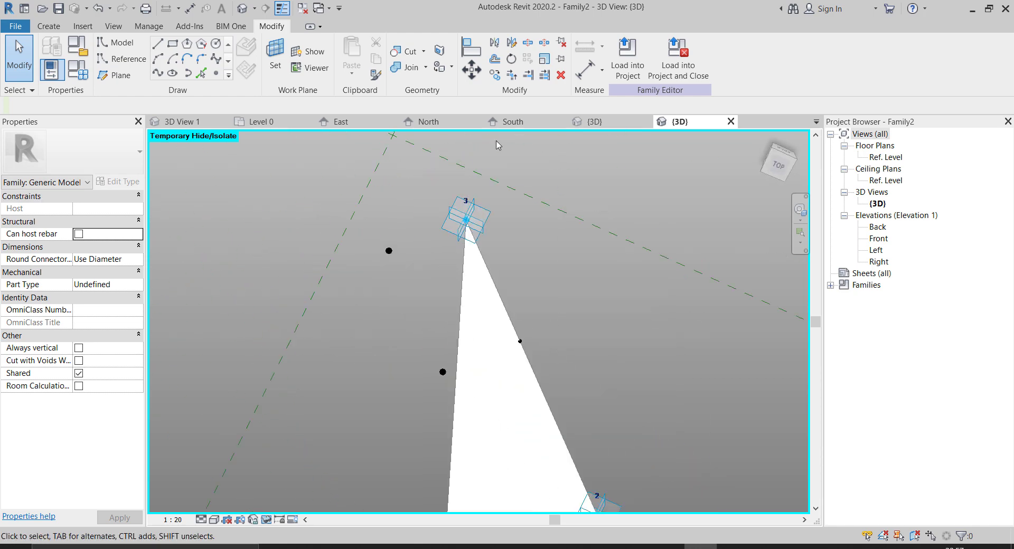
- Switch to the Glass Panel family and start loading it into another open family or project
click(601, 120)
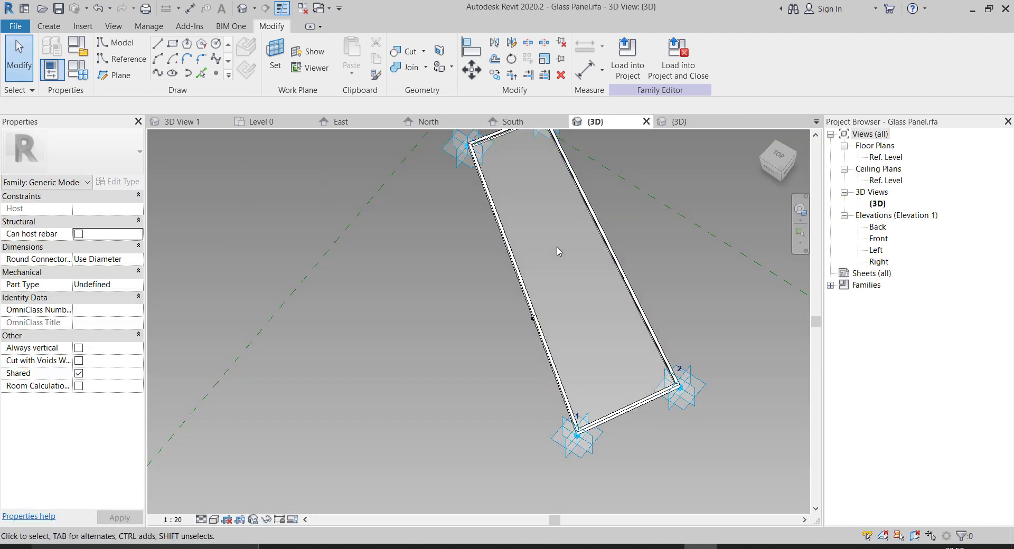
click(638, 71)
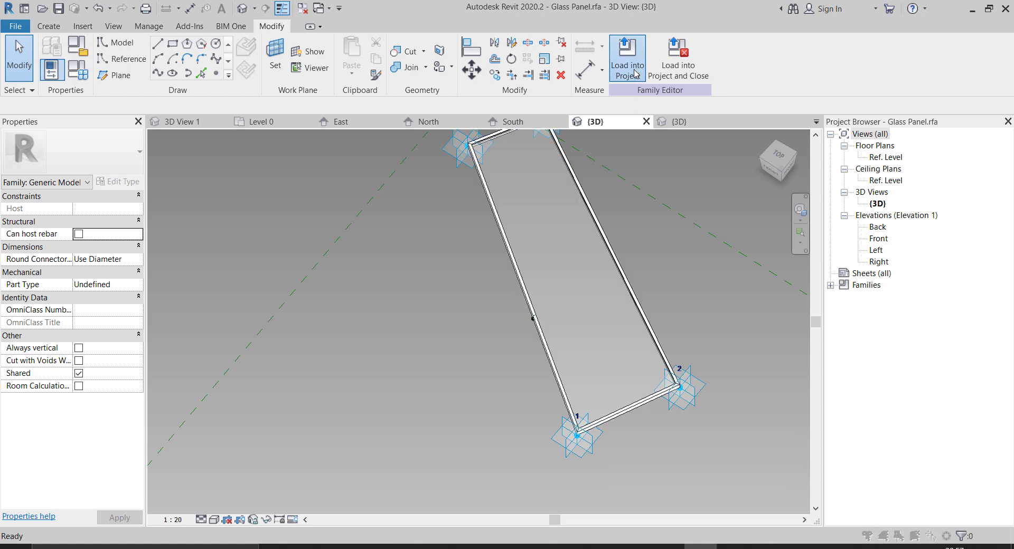
- Load Glass Panel into Family2 and place it through the lower free point, the slanted edge's midpoint, adaptive point 3 and the upper free point
click(426, 220)
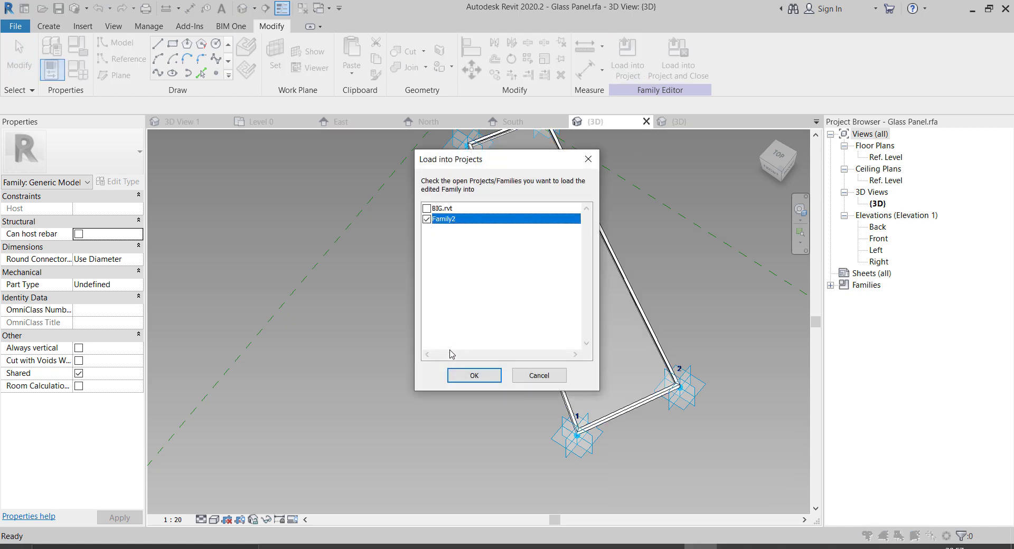
click(459, 377)
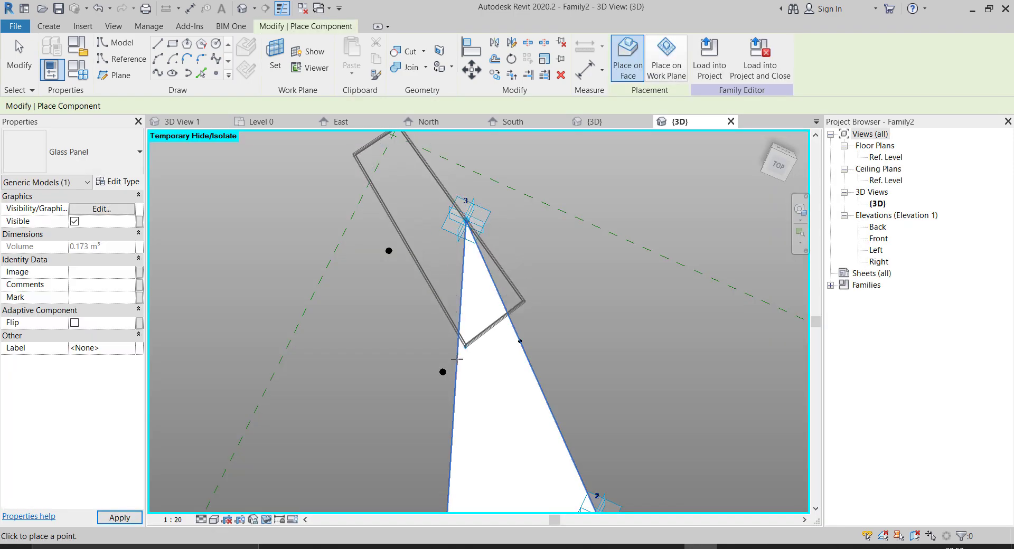
click(442, 371)
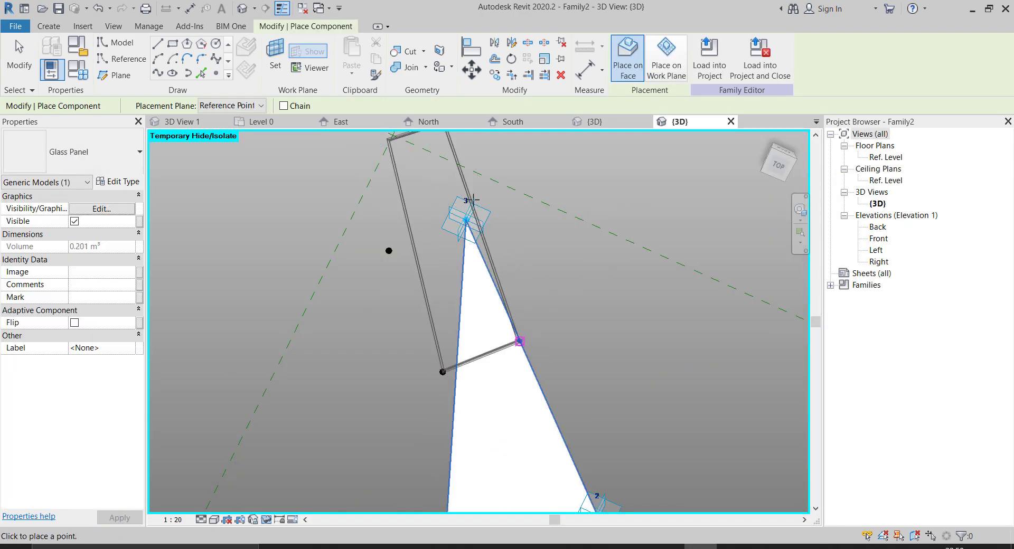
click(519, 341)
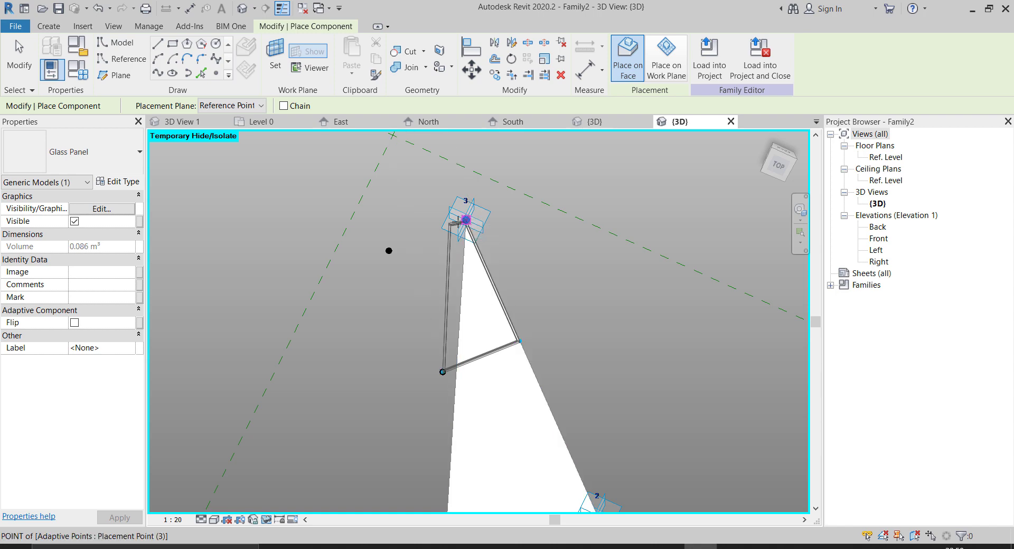
click(465, 219)
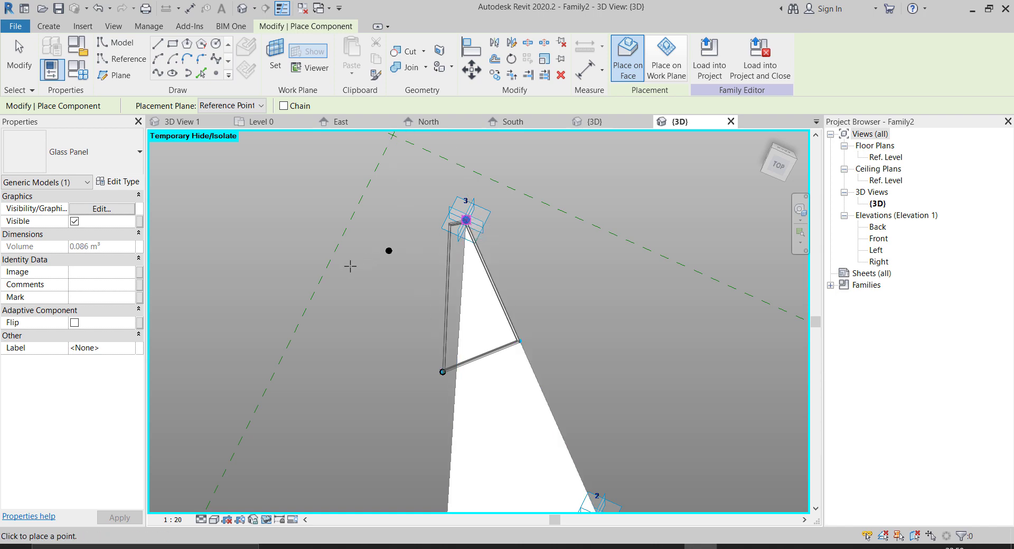
click(387, 250)
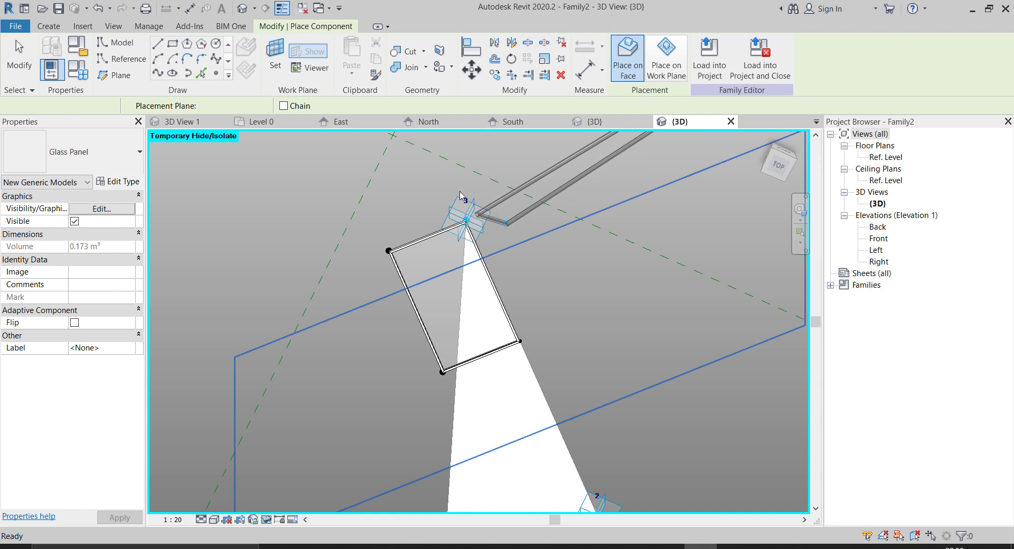
key(Escape)
key(Escape)
scroll(404, 204, down, 1)
shift+middle_drag(554, 390, 531, 329)
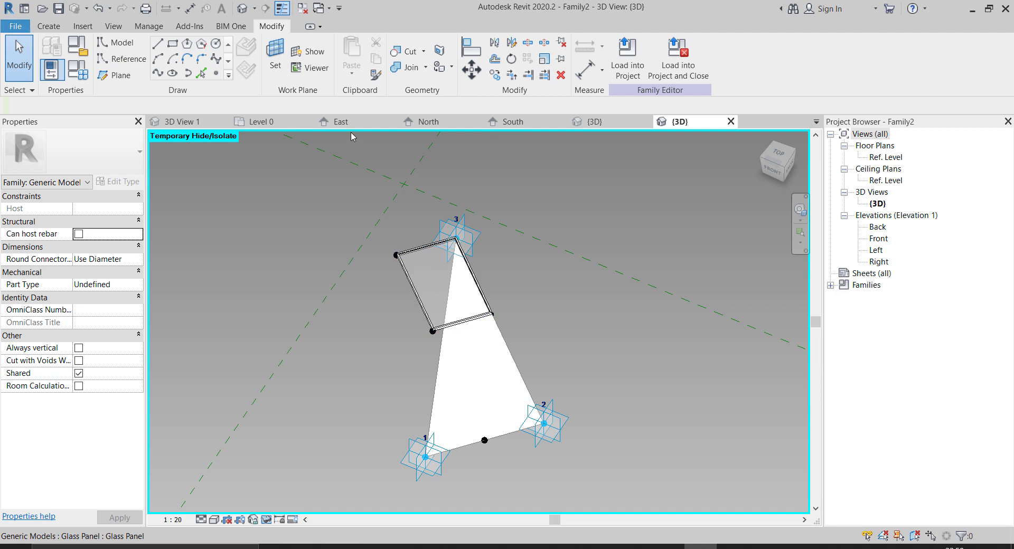
- Open the Solid 1 family and load it into Family2 only
click(15, 26)
key(Escape)
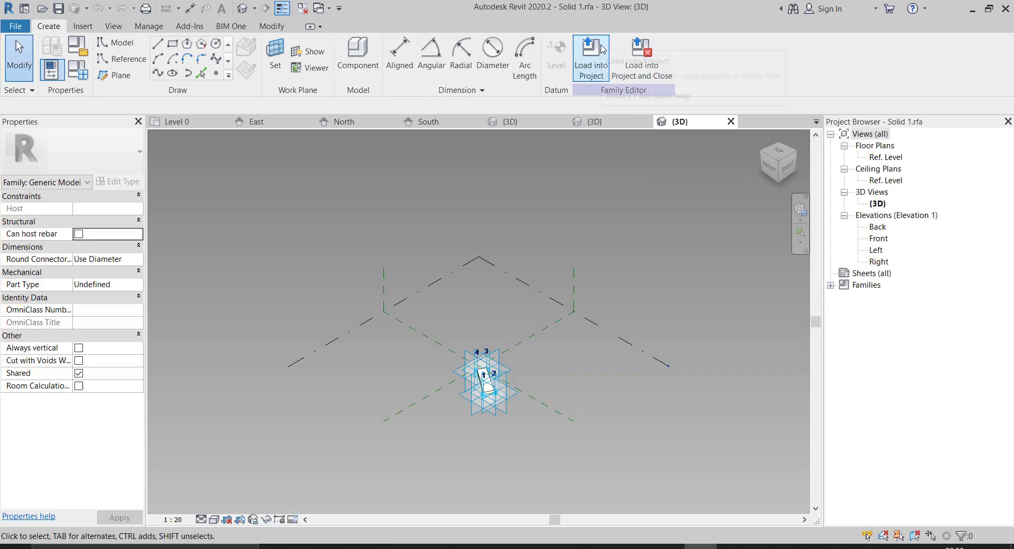
click(592, 58)
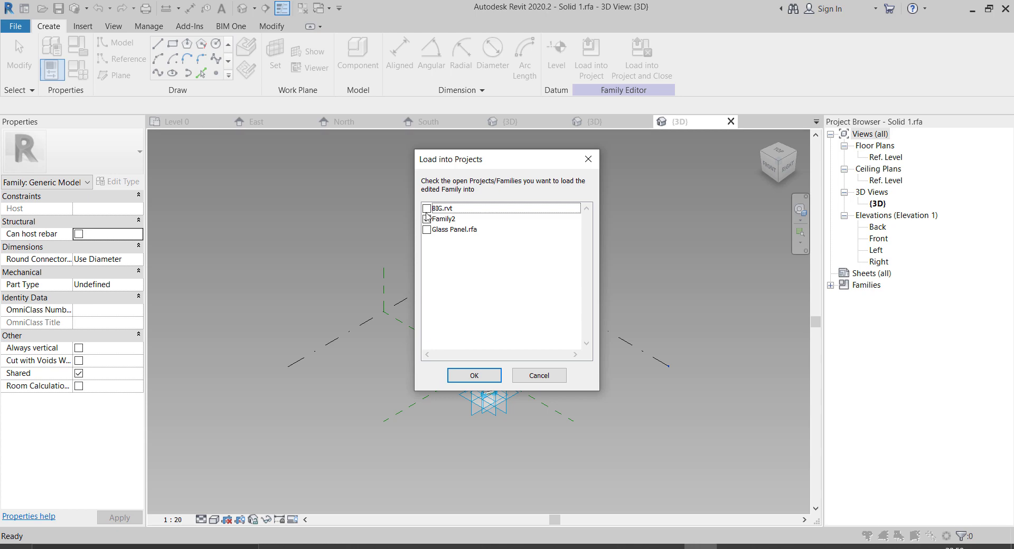
click(426, 231)
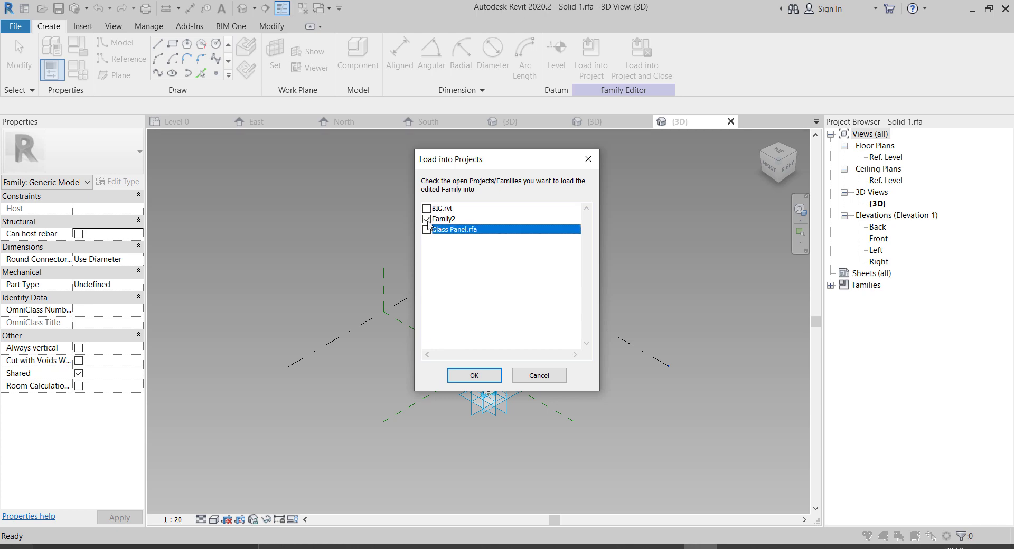
click(478, 375)
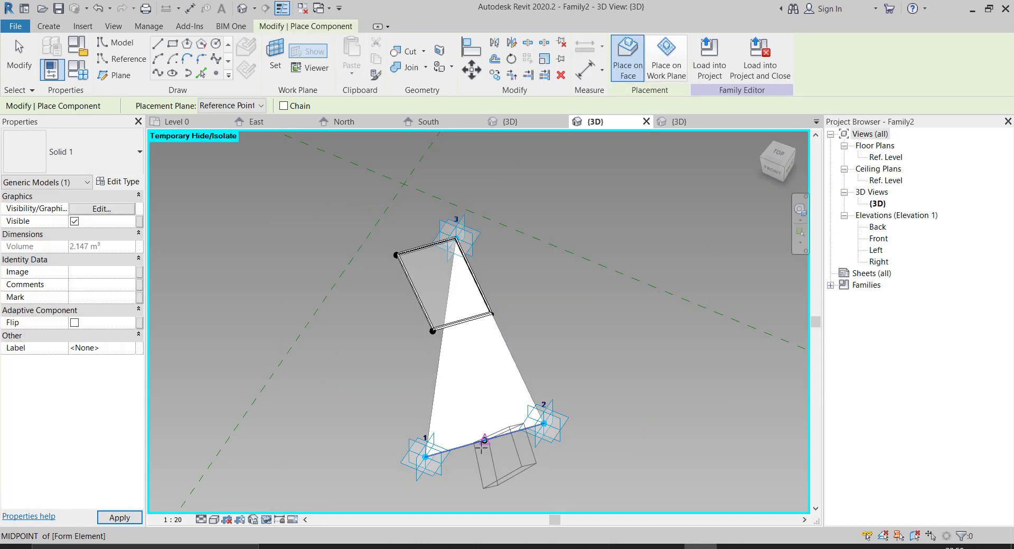
- Place Solid 1 below the glass panel, through the base edge's midpoint, adaptive point 2 and the glass panel's two lower corners
click(544, 424)
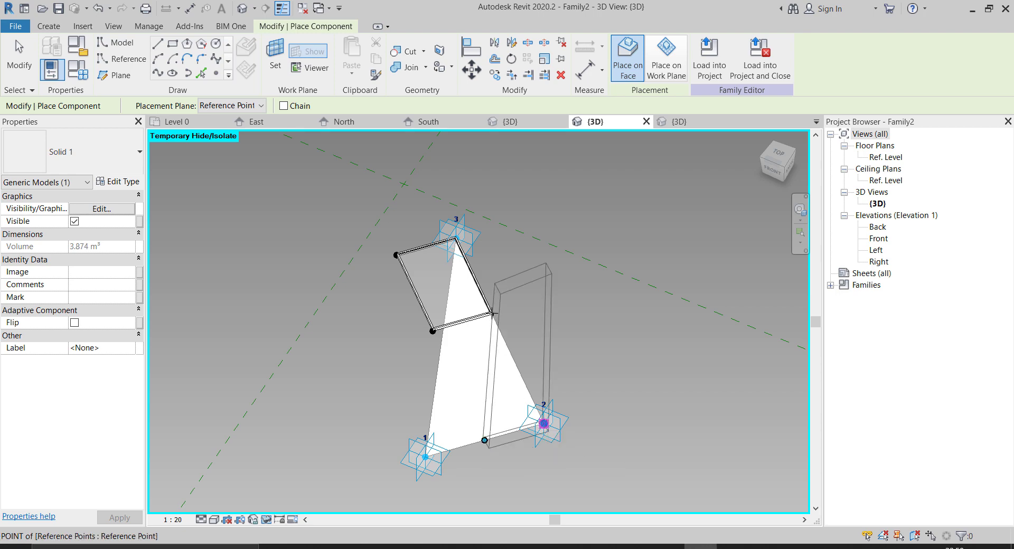
click(431, 331)
key(Escape)
key(Escape)
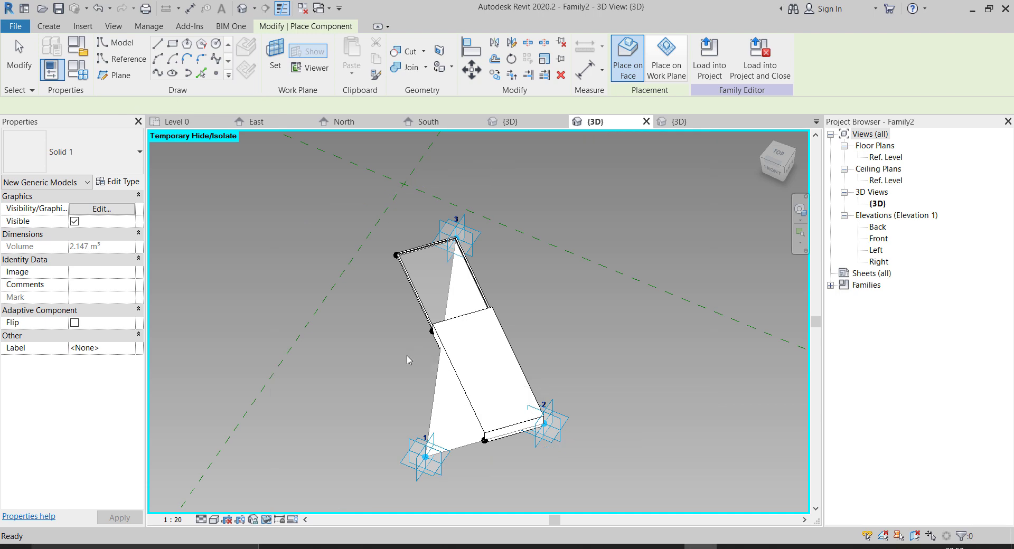
scroll(412, 354, up, 1)
shift+middle_drag(410, 355, 340, 368)
click(396, 358)
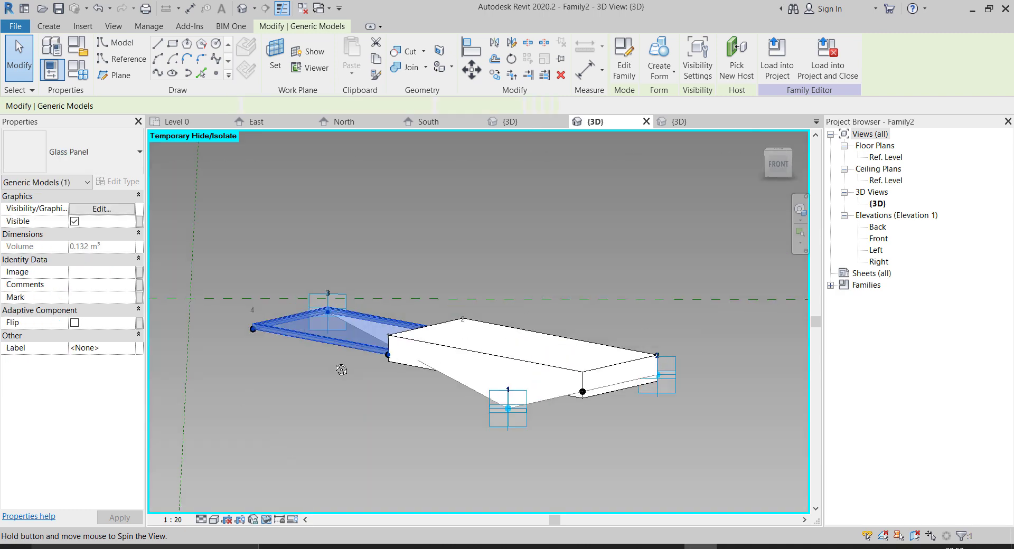
shift+middle_drag(667, 289, 624, 317)
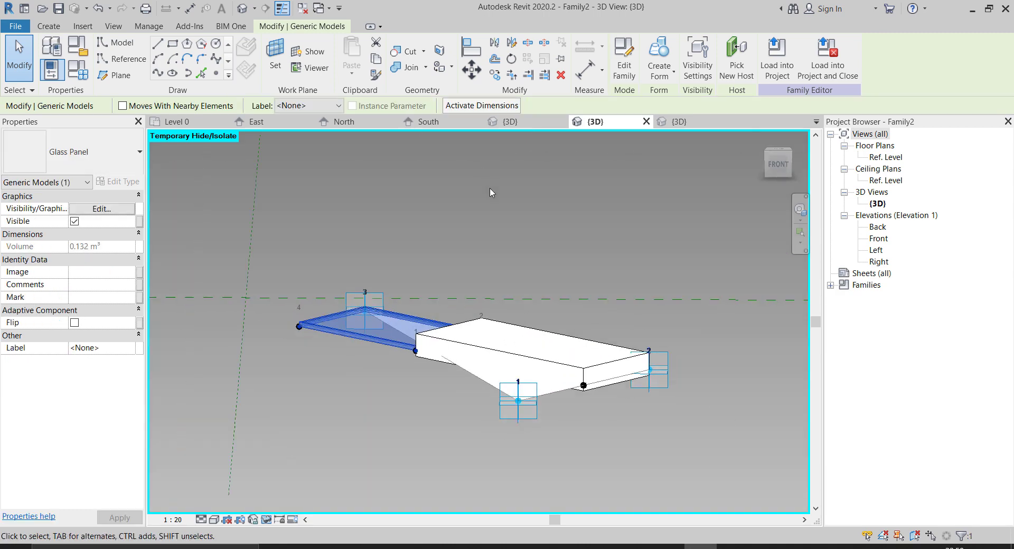
shift+middle_drag(532, 228, 549, 299)
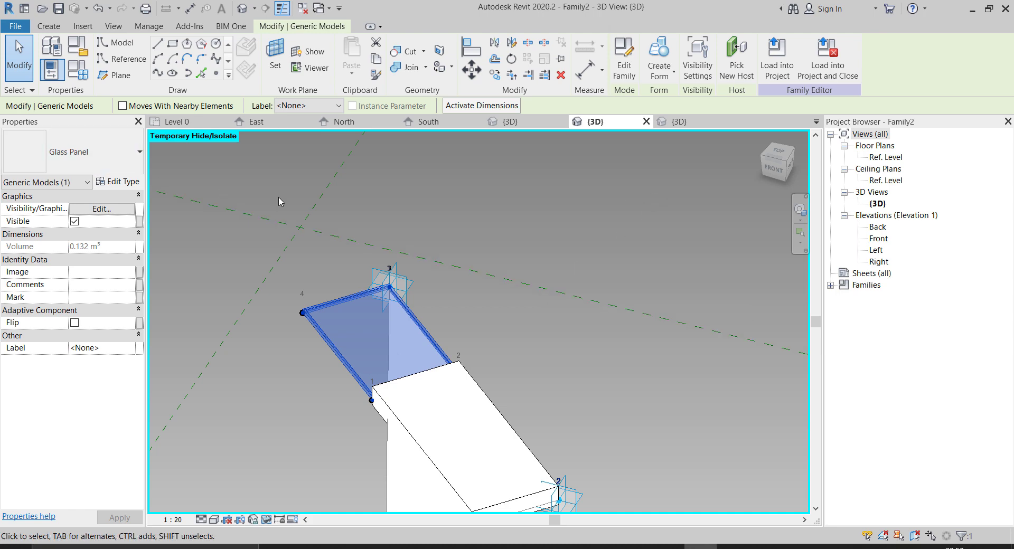
shift+middle_drag(566, 287, 566, 287)
- Save the combined family as Main Window
key(ctrl+s)
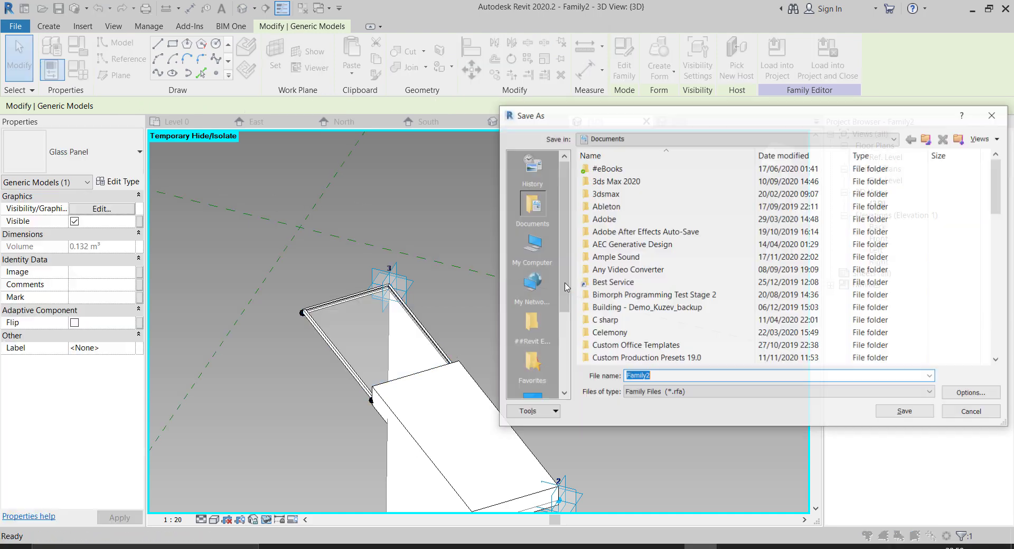
text(Famil)
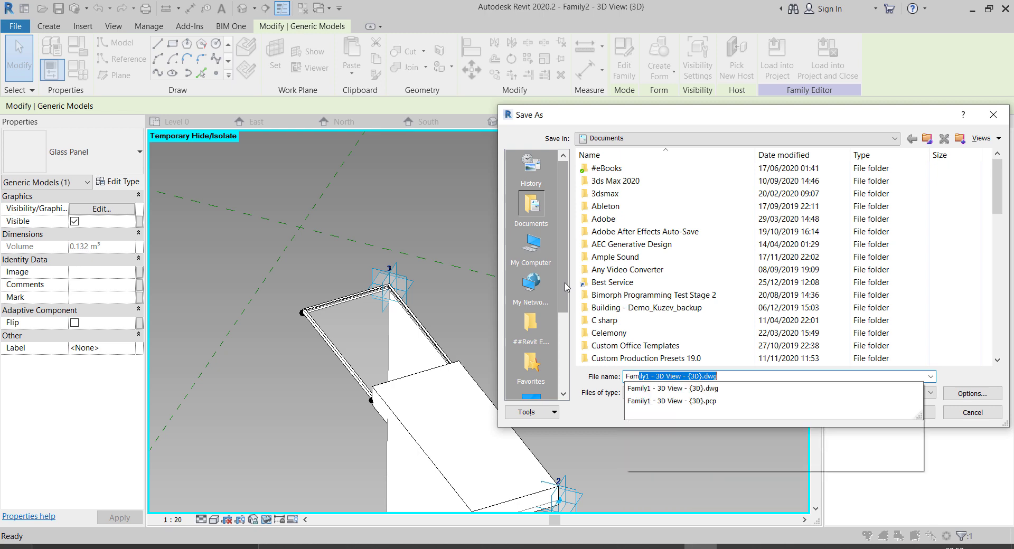
text(y)
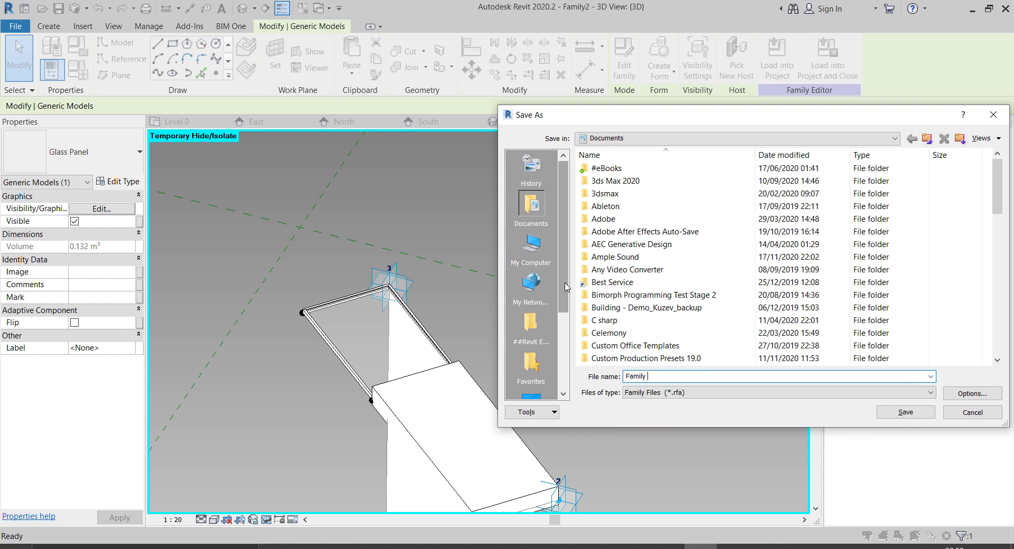
key(BackSpace)
key(BackSpace)
key(BackSpace)
key(BackSpace)
text(Mai)
key(Return)
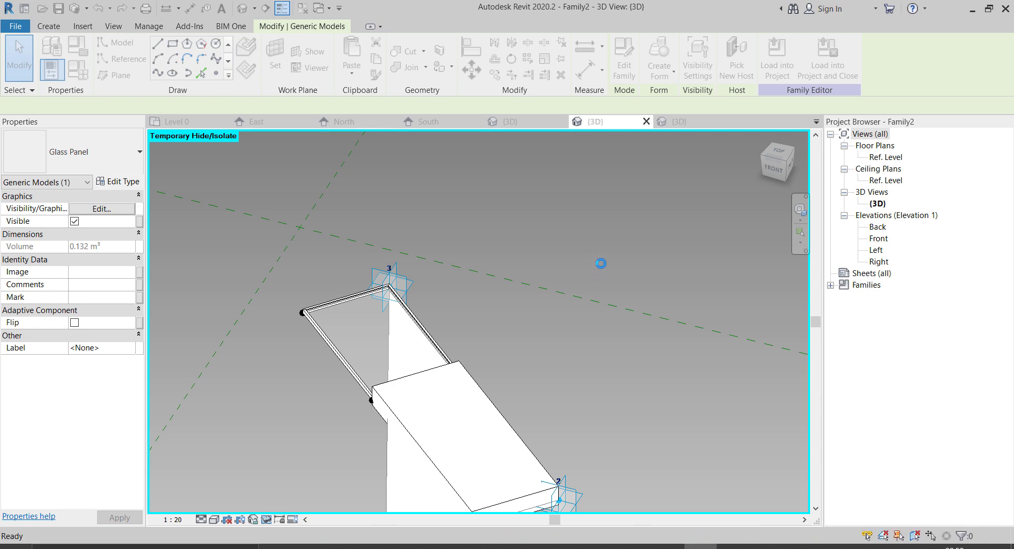
- Load the Main Window family into BIG.rvt and open the project's default 3D view
click(627, 58)
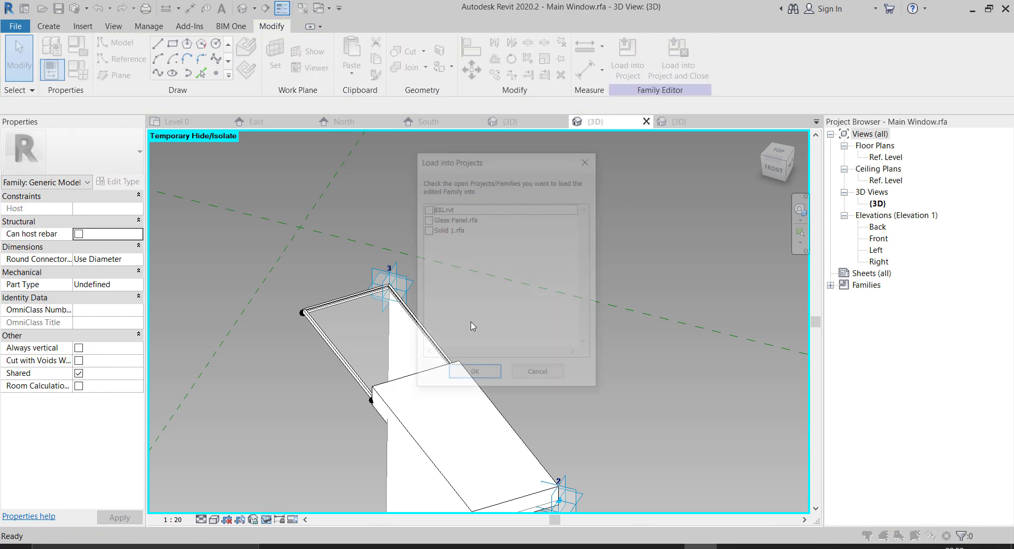
click(426, 210)
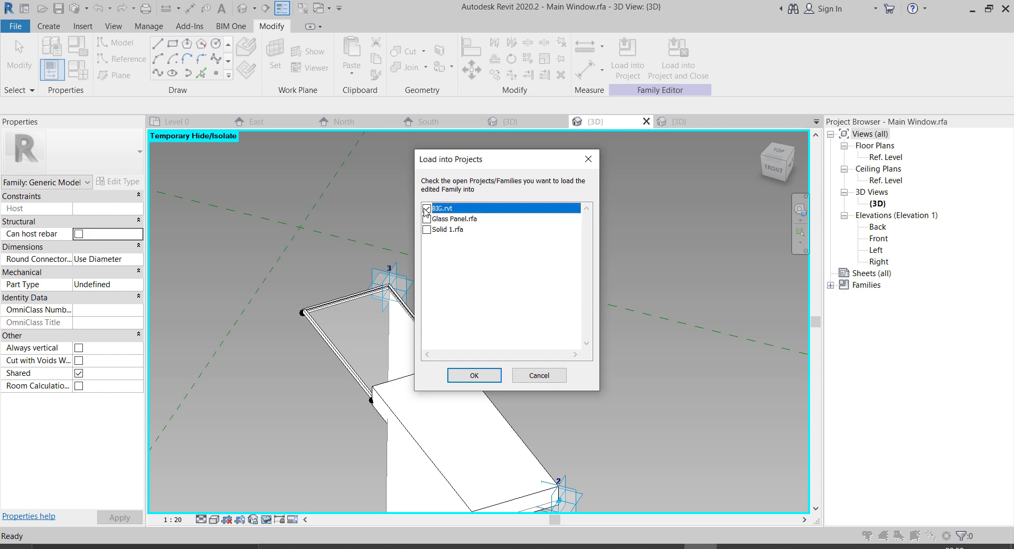
click(474, 375)
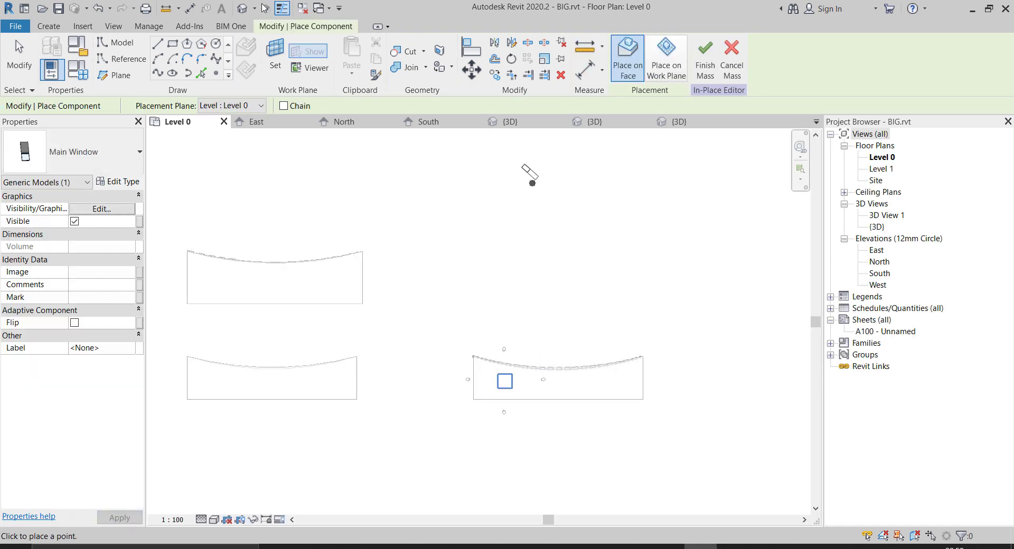
click(242, 8)
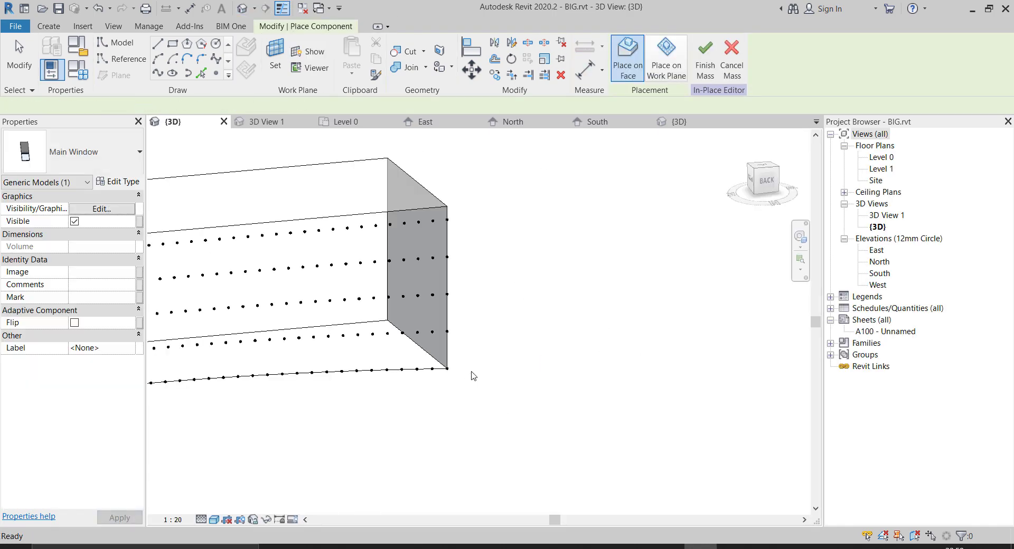
- Place two Main Window components on the divided surface, one at its lower corner, the other one column inward and one row up, each two rows high
scroll(441, 367, up, 3)
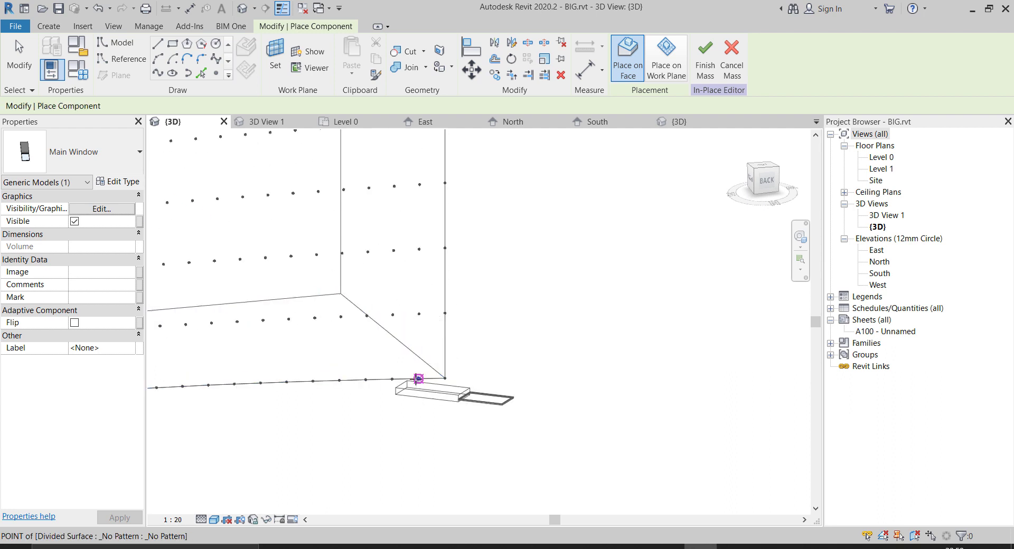
click(417, 378)
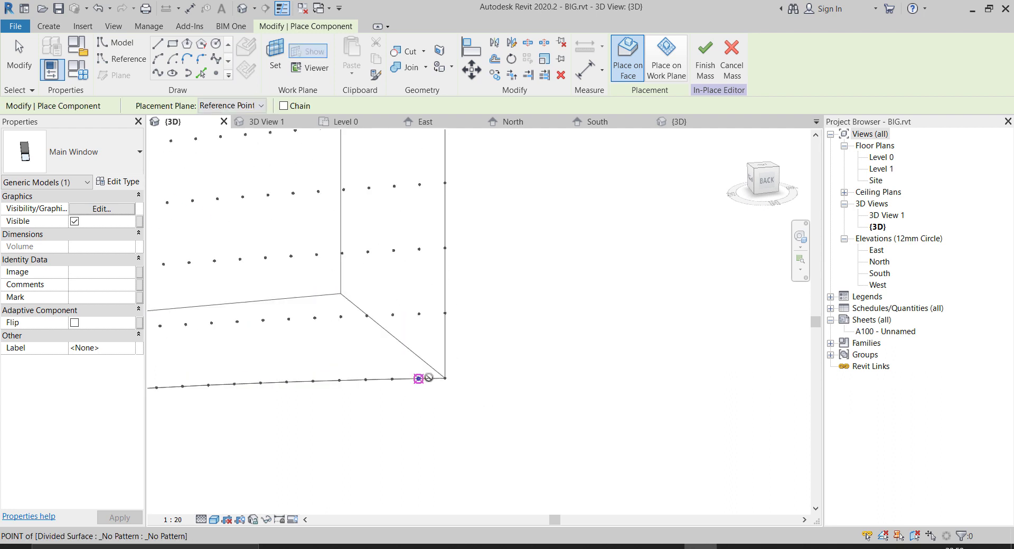
click(445, 378)
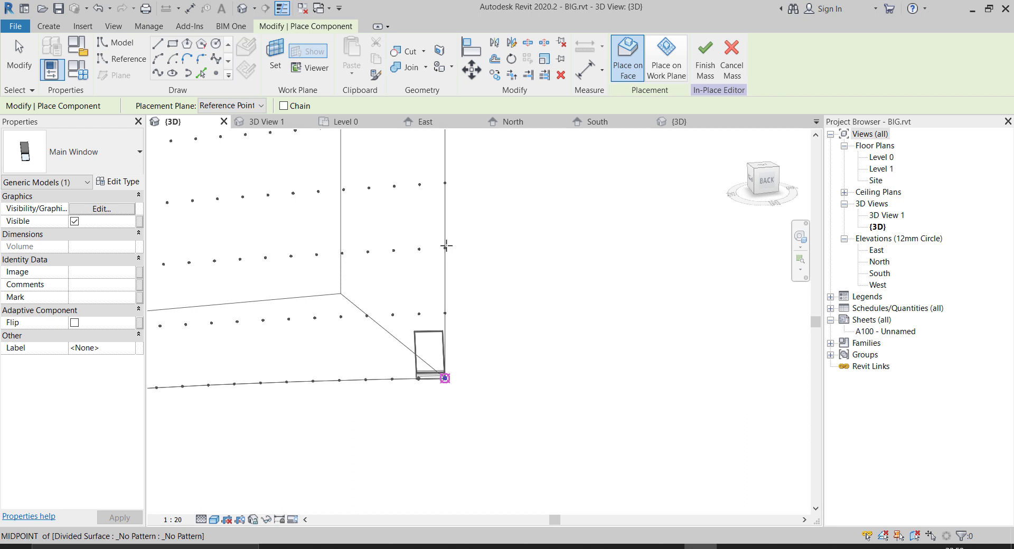
click(444, 247)
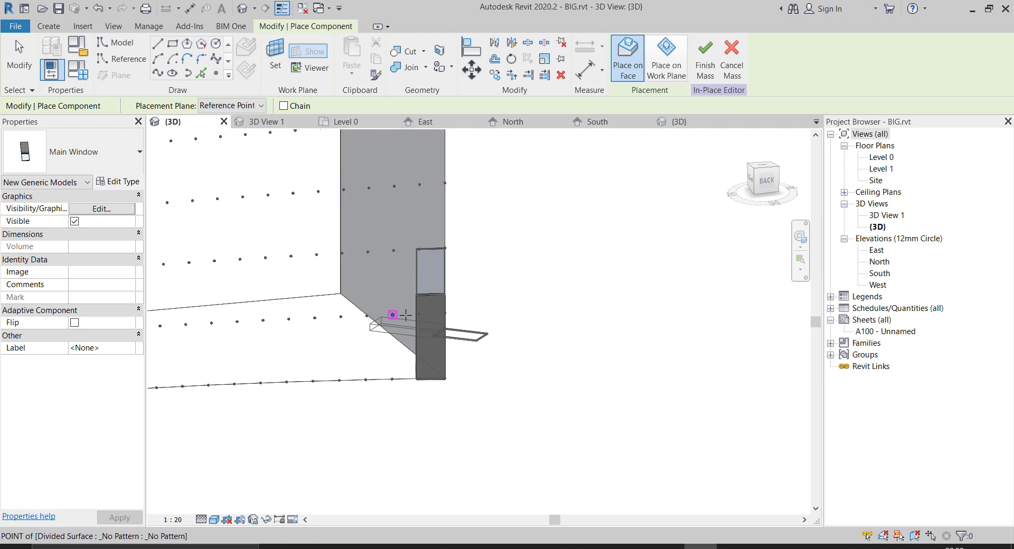
click(393, 315)
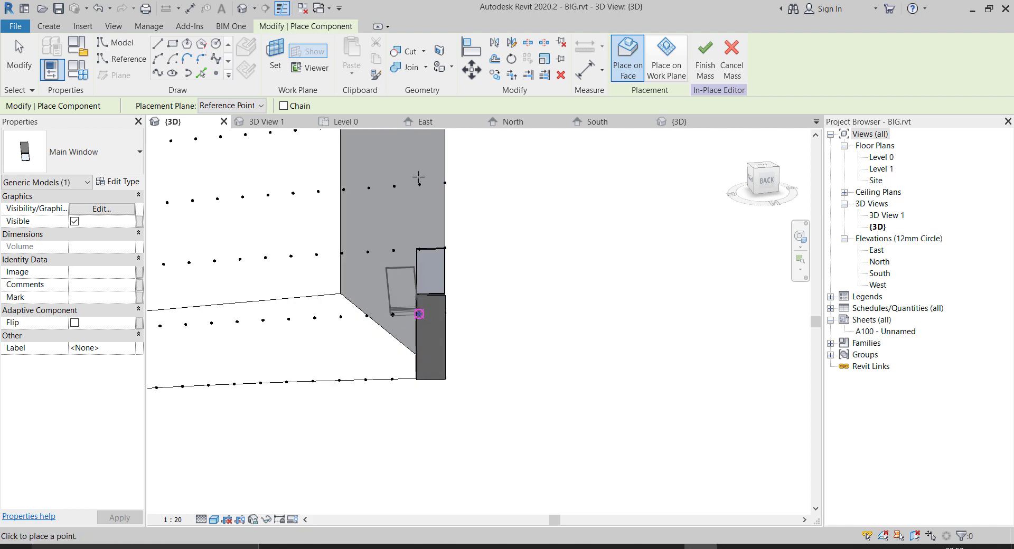
click(419, 185)
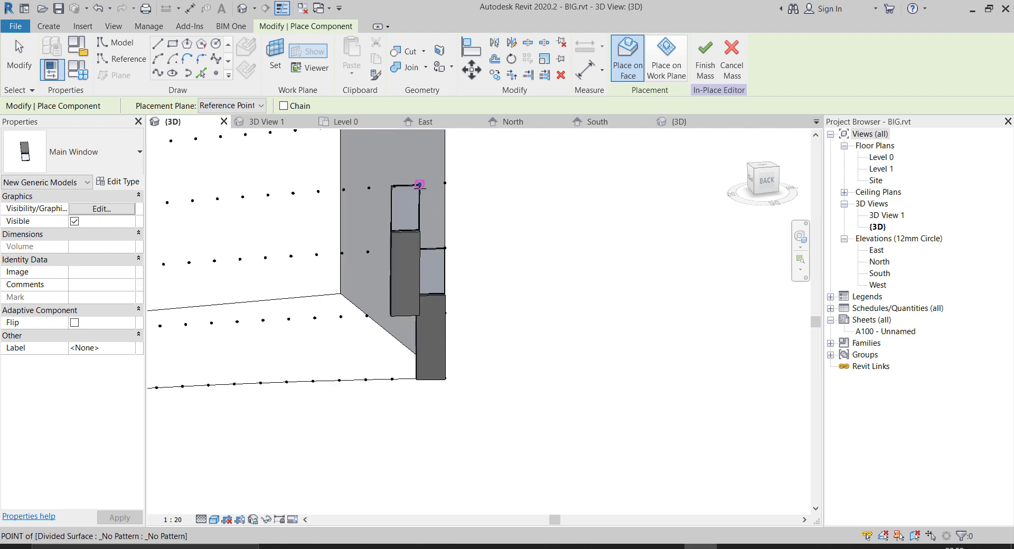
- Place a third Main Window two rows high on the divided surface, directly above the one at the lower corner, and finish placing components
scroll(519, 417, down, 2)
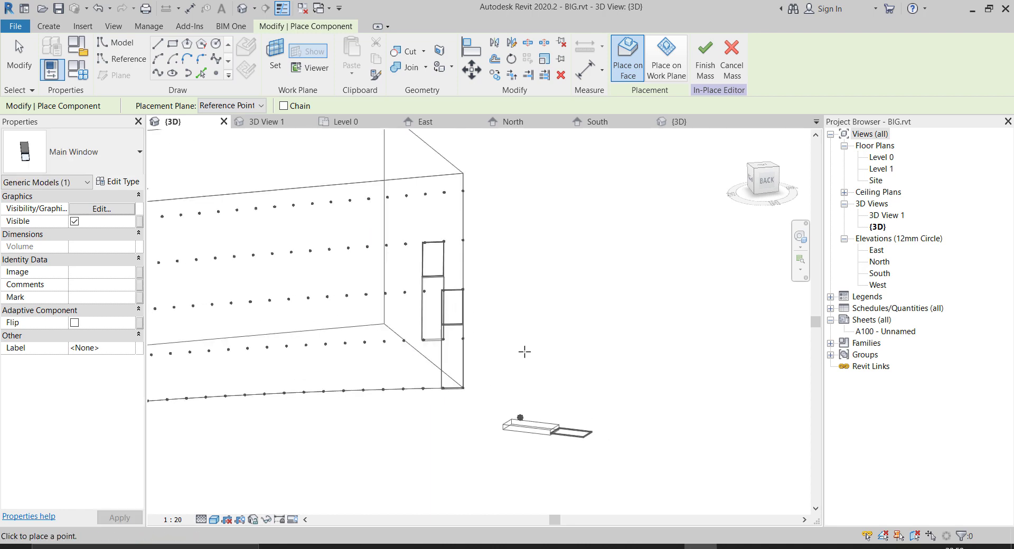
scroll(591, 166, up, 2)
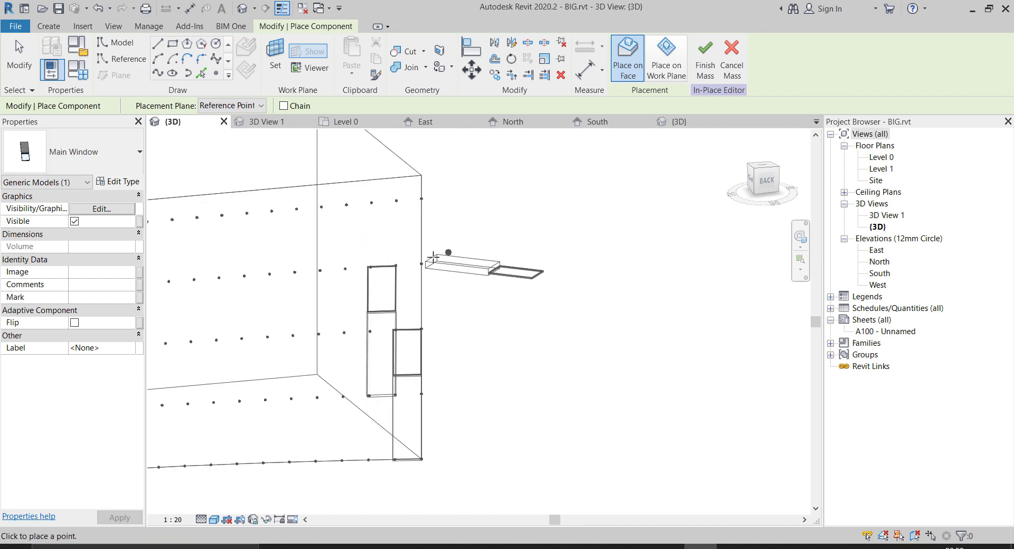
scroll(532, 252, down, 1)
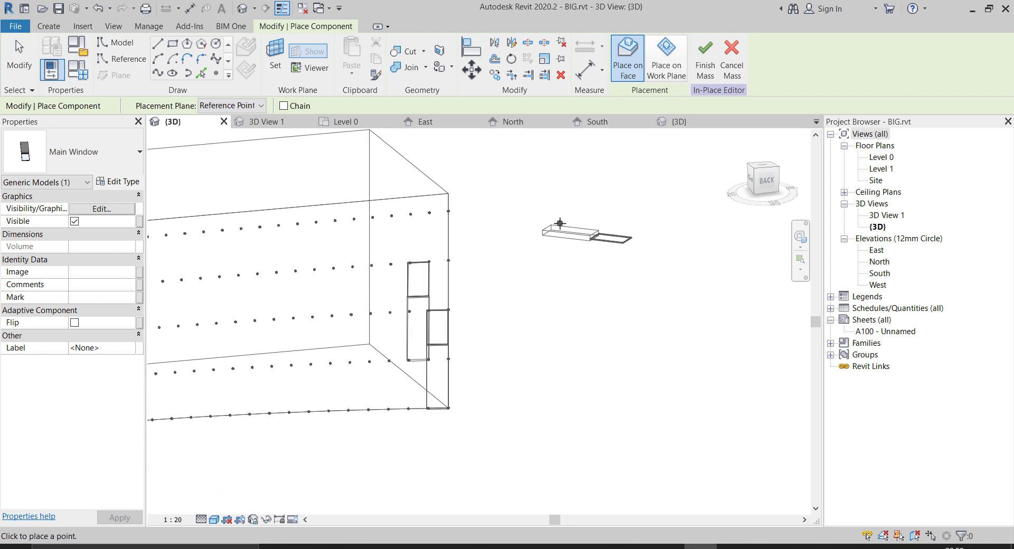
scroll(462, 280, up, 2)
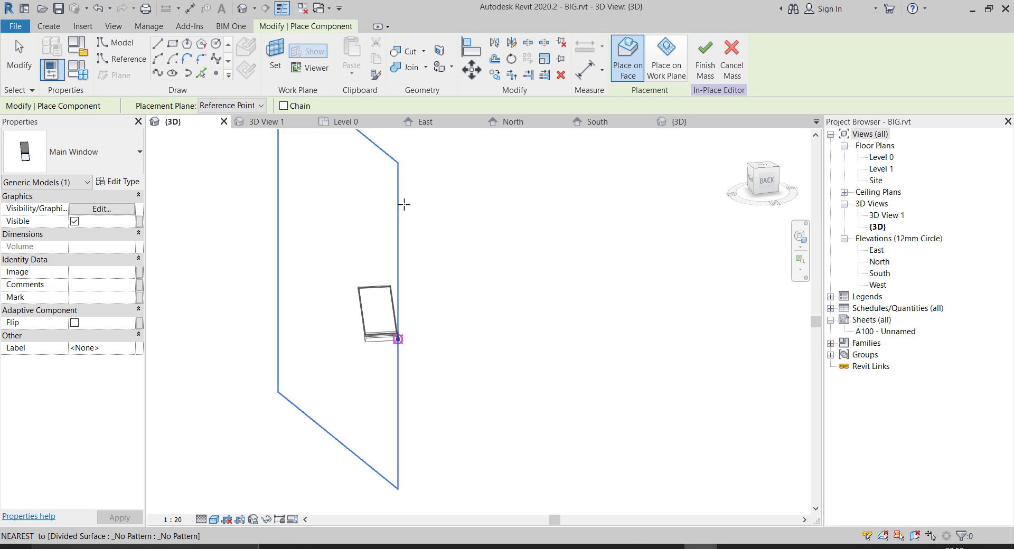
scroll(399, 209, down, 1)
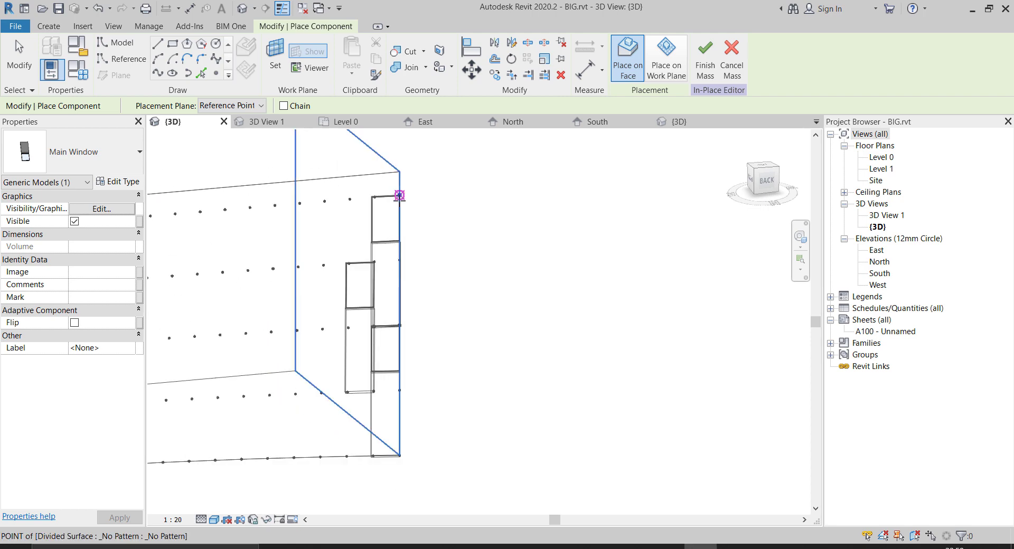
click(399, 196)
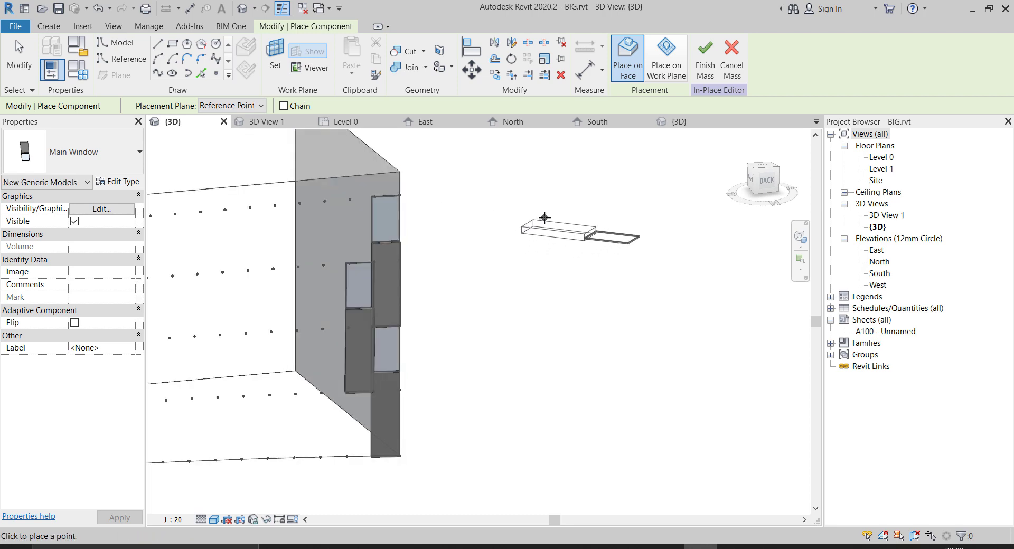
scroll(544, 219, down, 1)
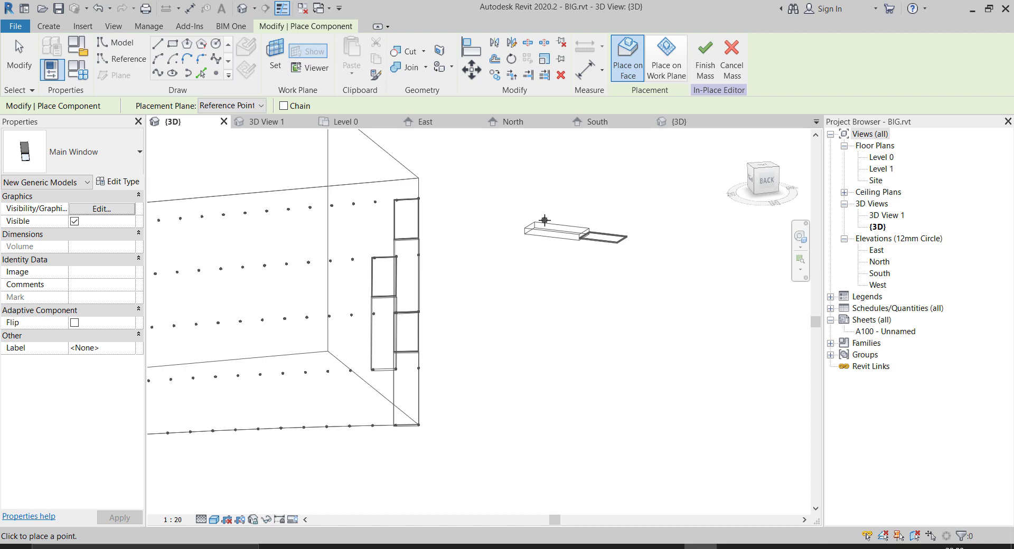
key(Escape)
key(Escape)
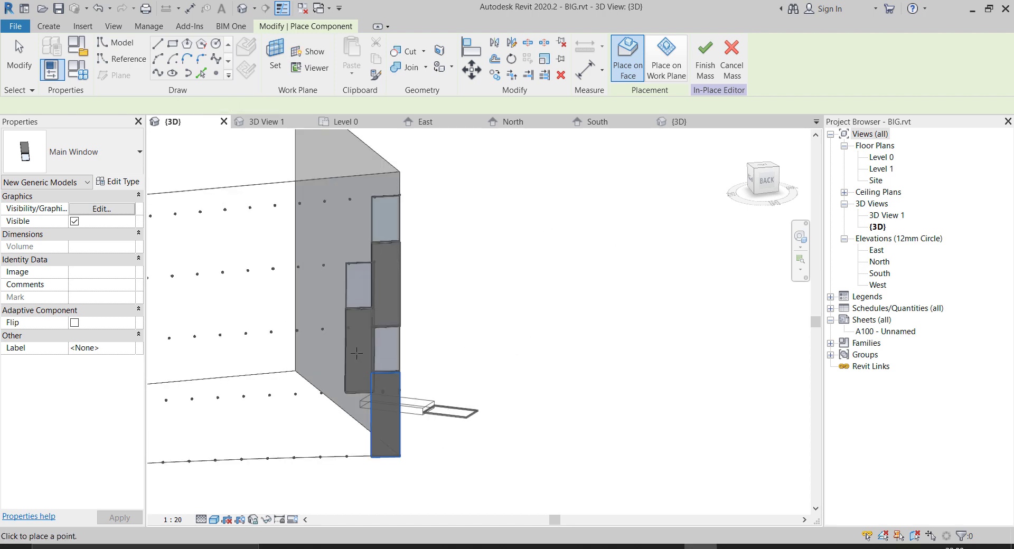
key(Escape)
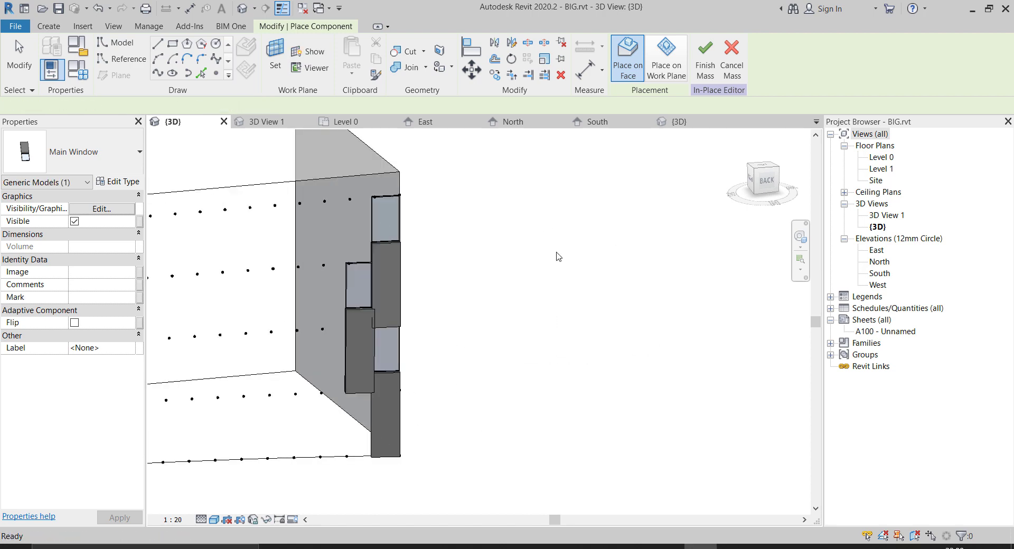
key(Escape)
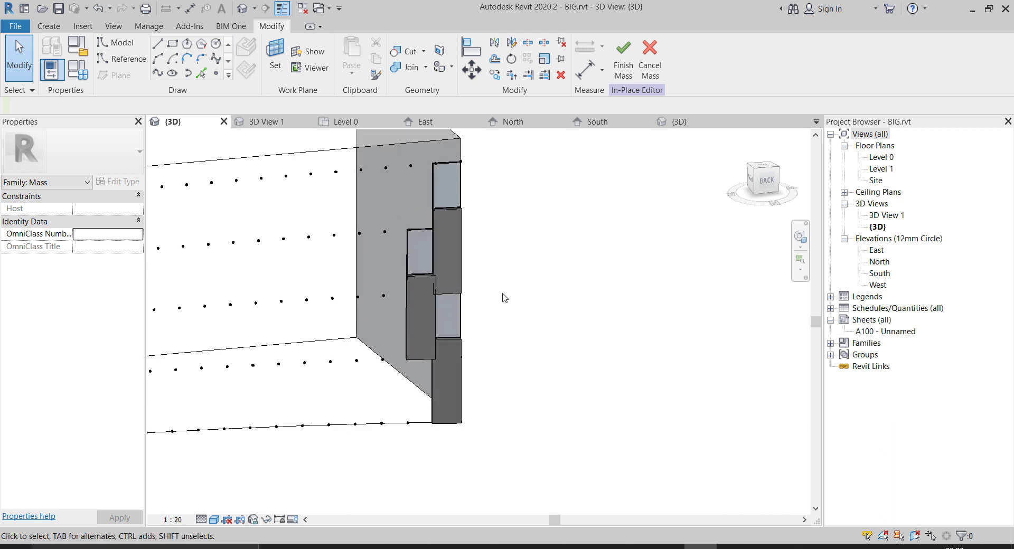
- Repeat the three placed Main Window components together across the whole divided surface
scroll(568, 274, down, 2)
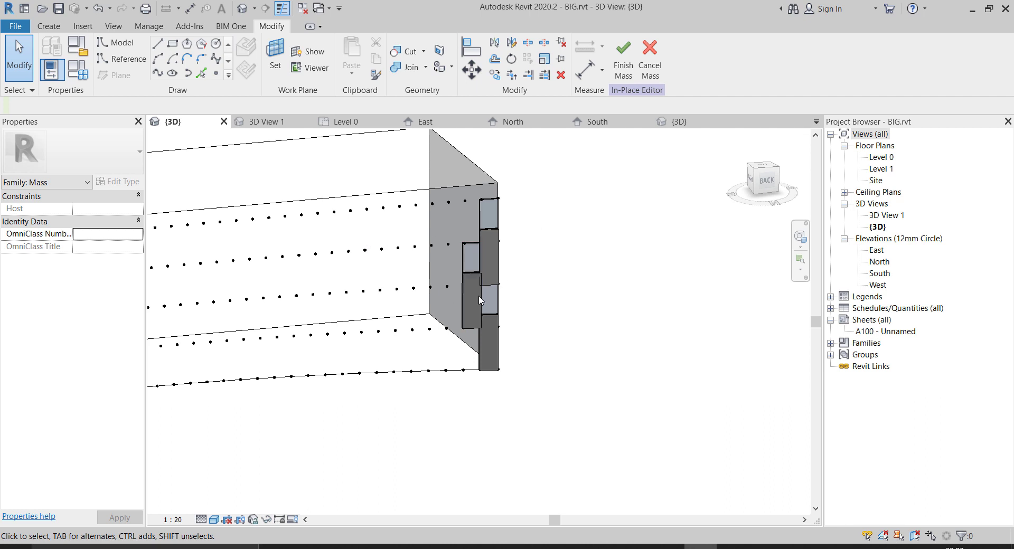
scroll(531, 249, up, 2)
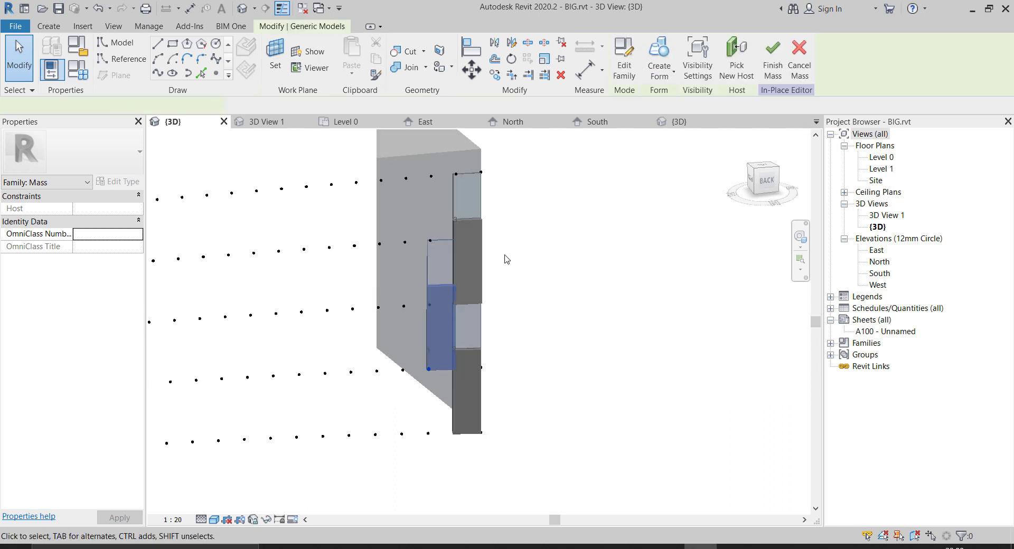
ctrl+click(475, 220)
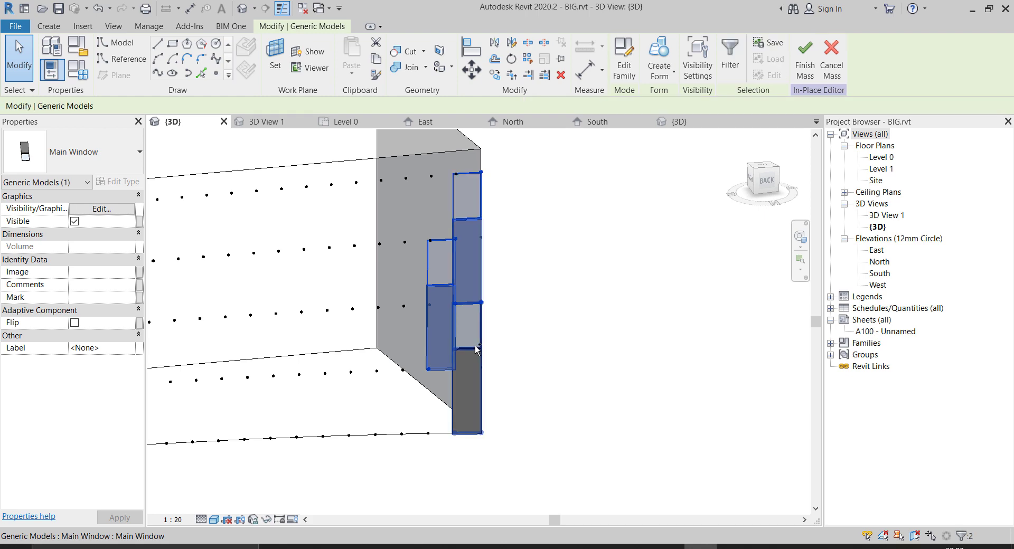
ctrl+click(477, 349)
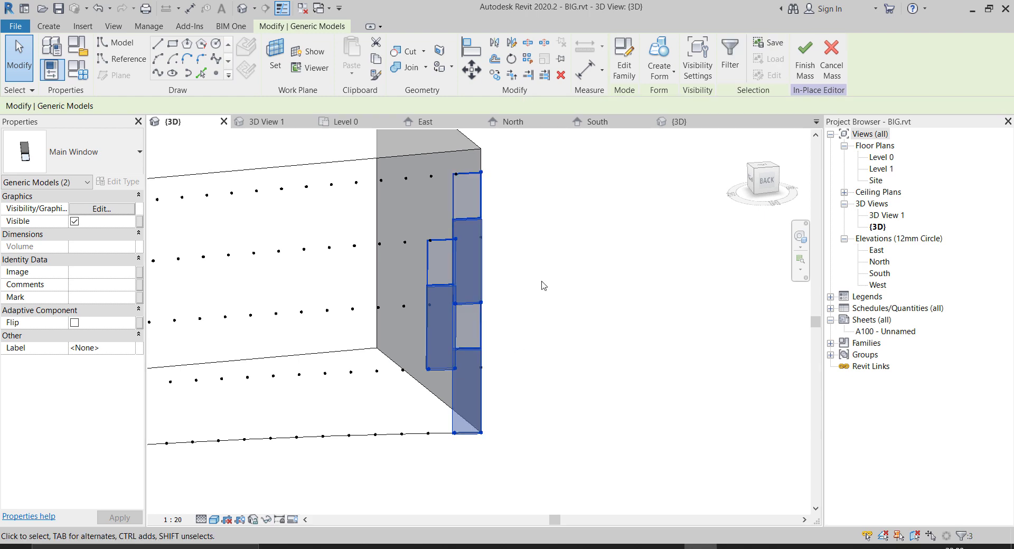
click(528, 59)
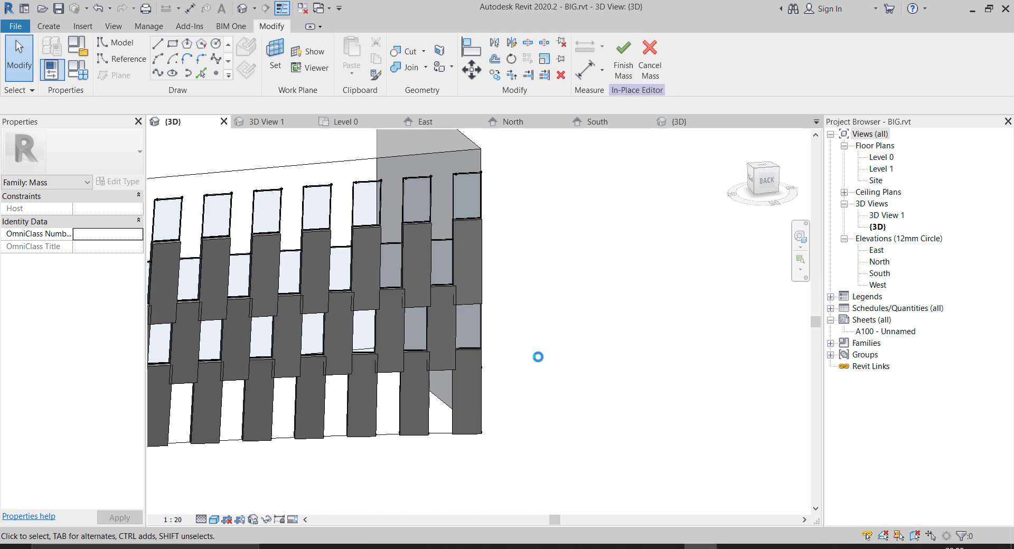
- Examine the repeated window pattern from several angles and check where neighbouring solid panels meet
scroll(662, 262, down, 6)
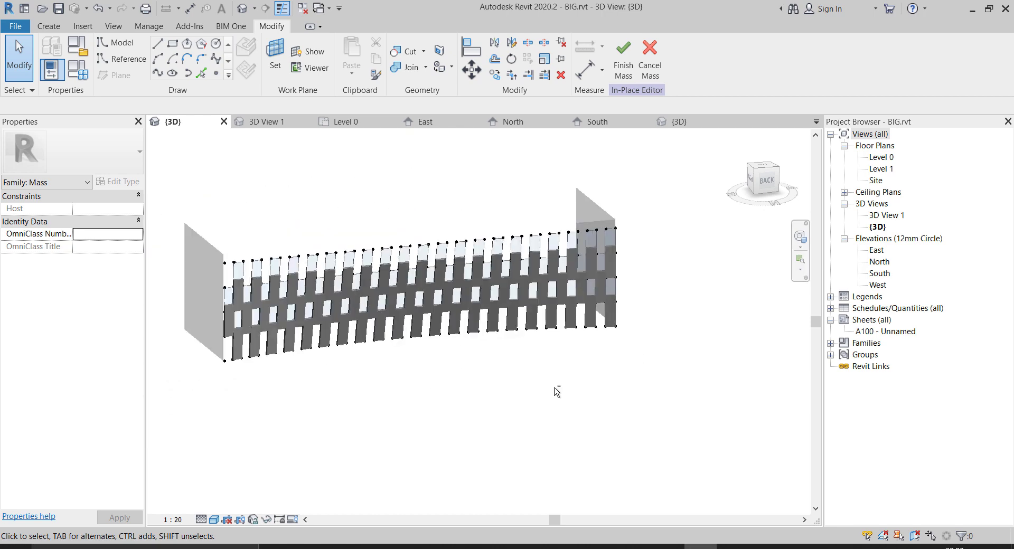
shift+middle_drag(556, 391, 639, 290)
scroll(636, 281, up, 4)
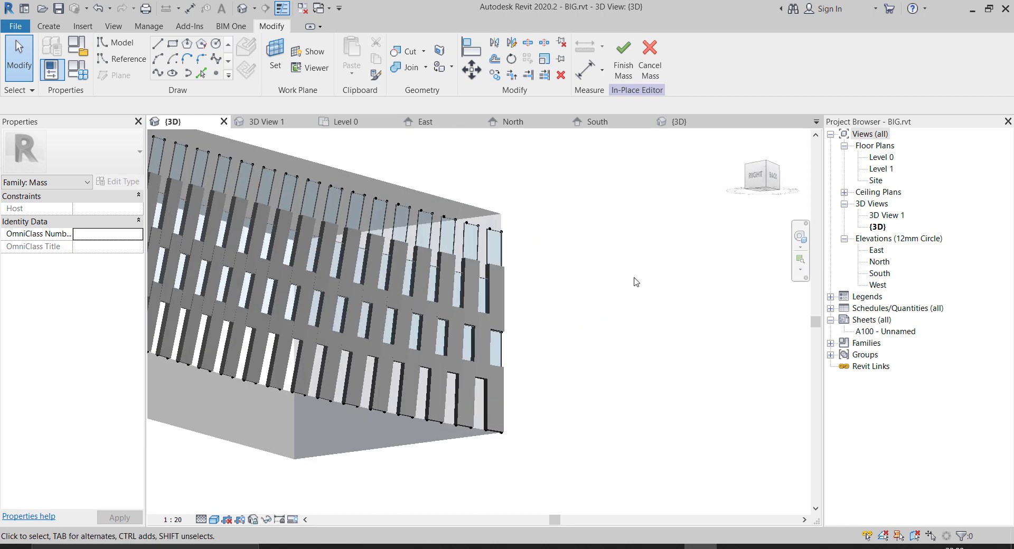
scroll(595, 324, up, 4)
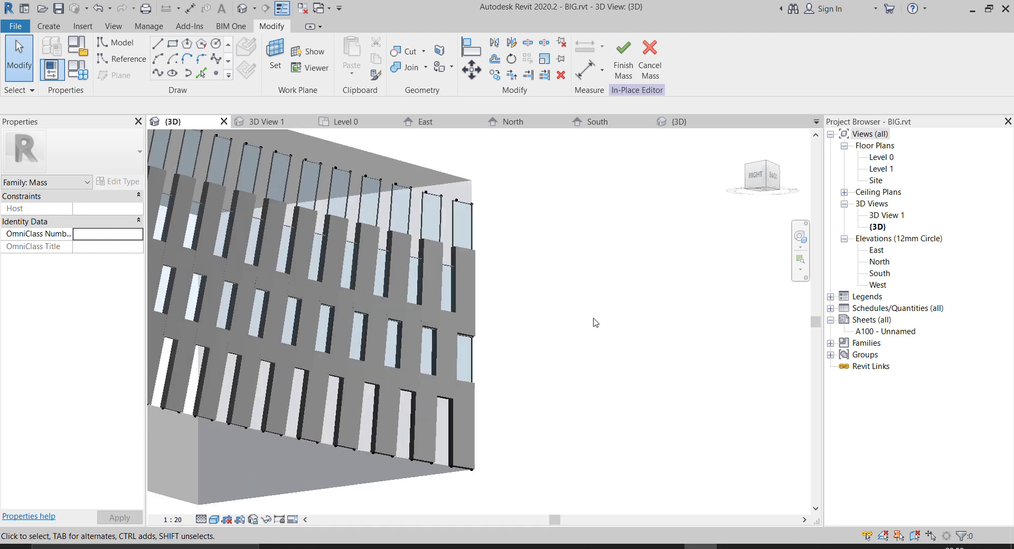
scroll(577, 322, down, 3)
shift+middle_drag(579, 336, 607, 309)
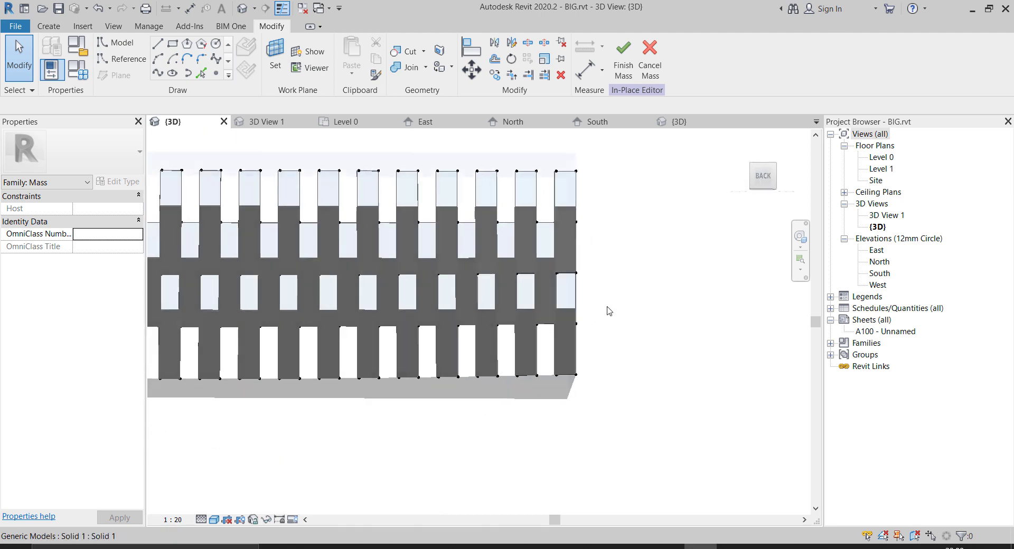
scroll(594, 268, up, 3)
scroll(552, 262, up, 2)
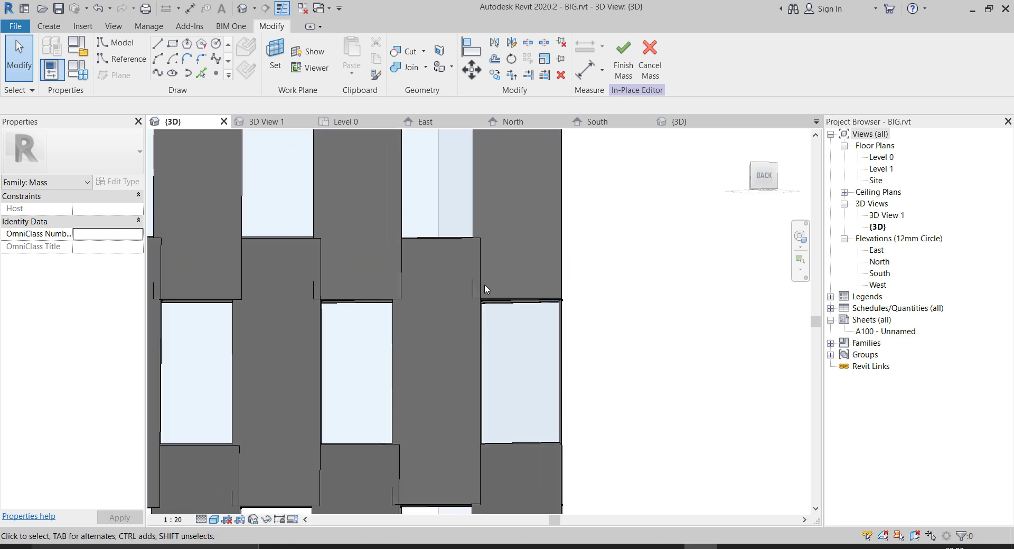
scroll(487, 270, up, 2)
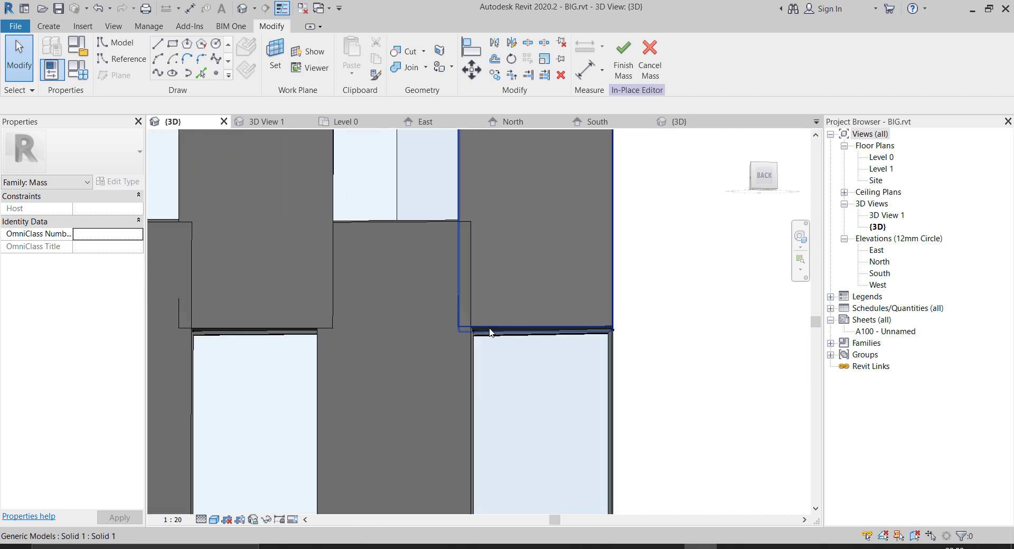
click(490, 329)
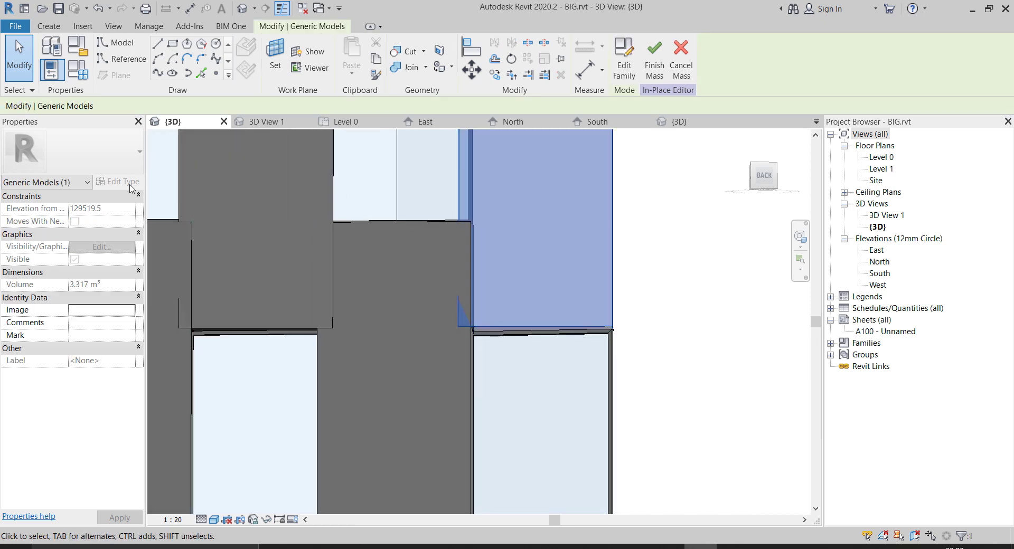
click(127, 183)
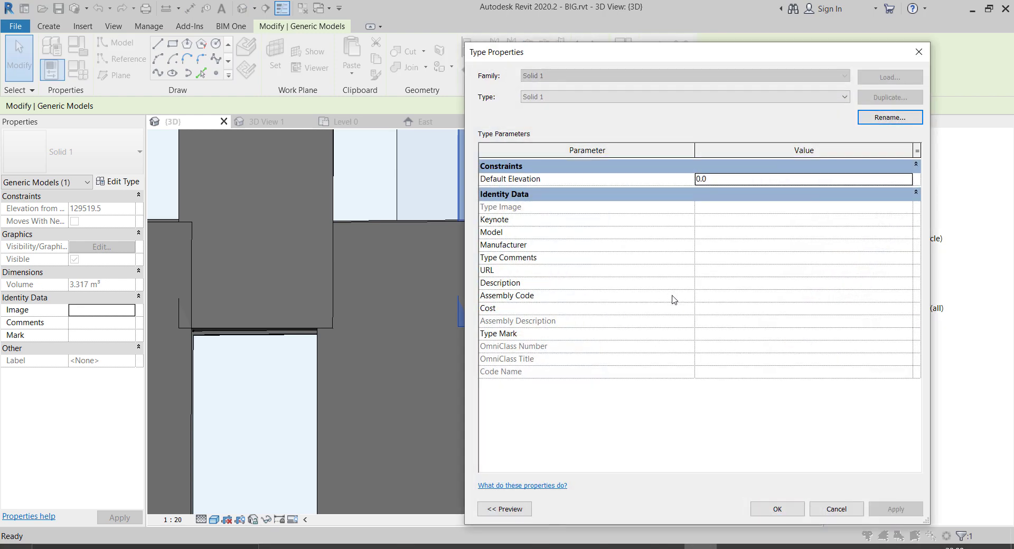
click(829, 512)
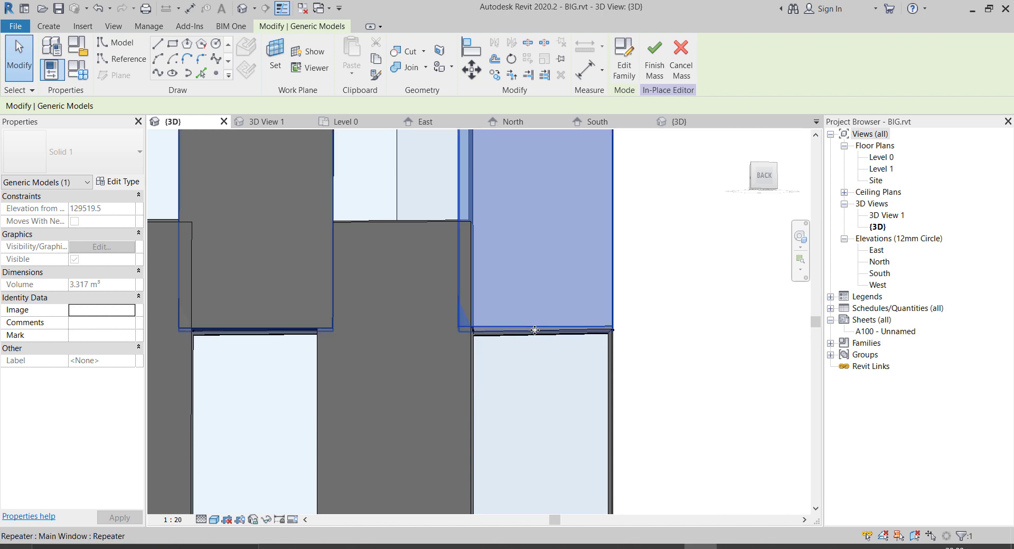
scroll(534, 330, down, 5)
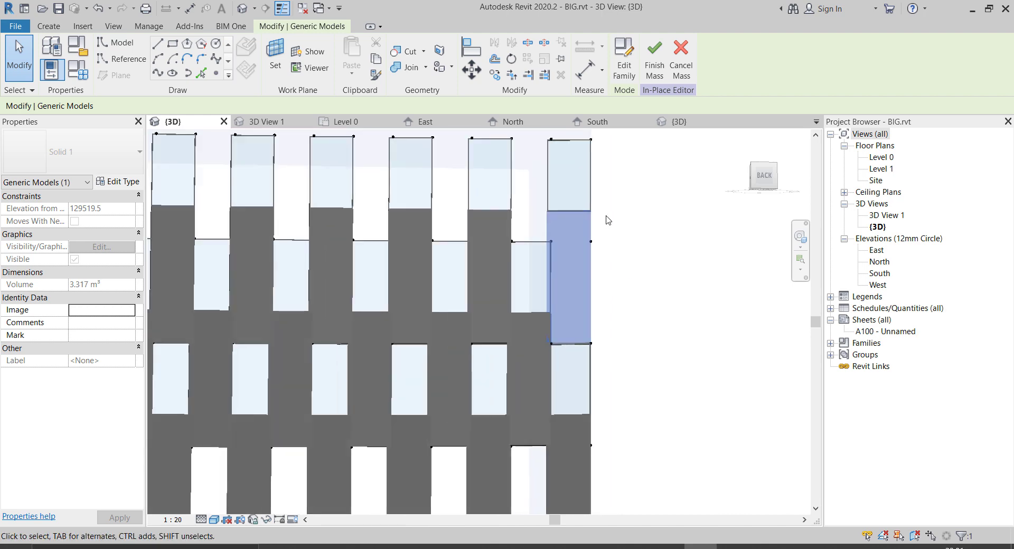
scroll(639, 243, down, 3)
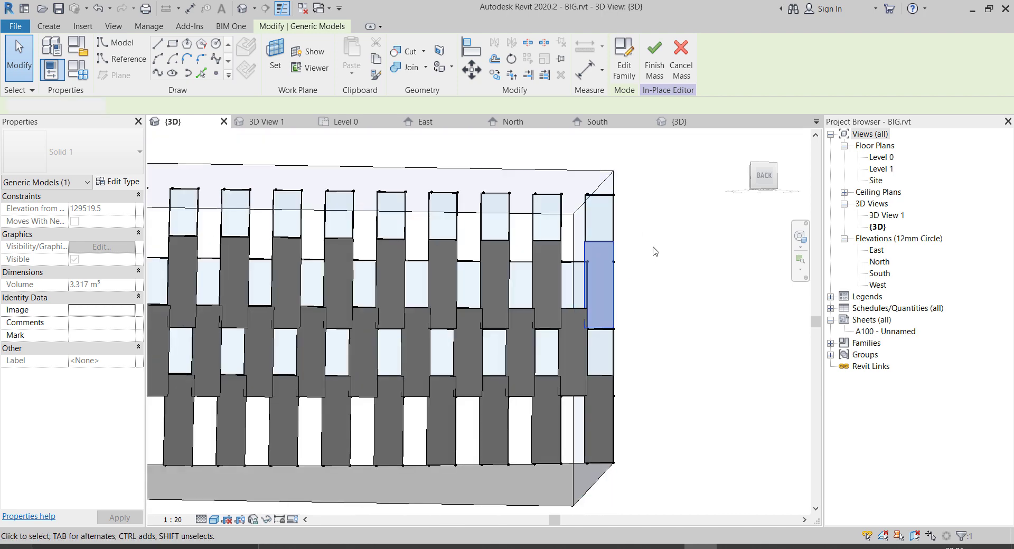
click(654, 251)
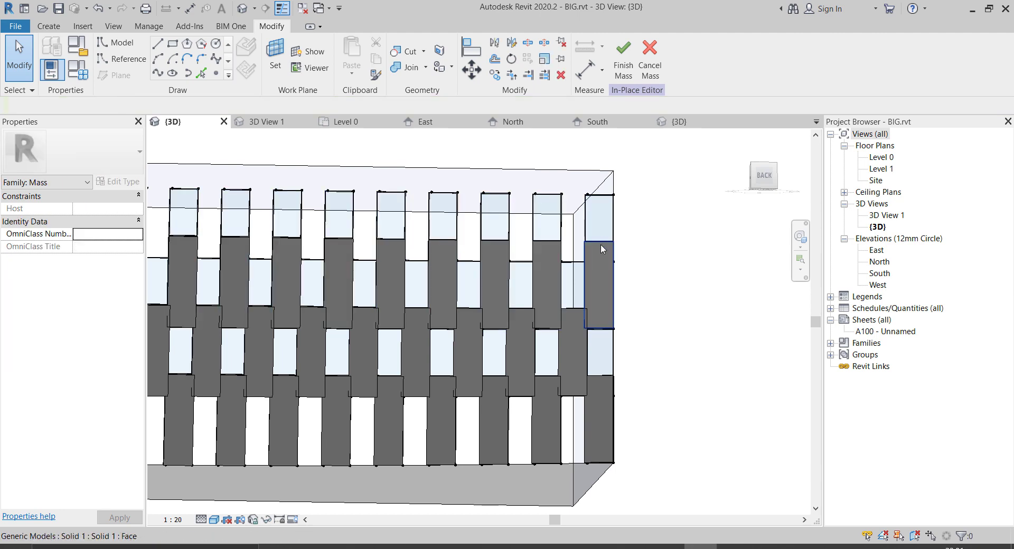
- Select the upper Main Window repeater and reduce the family type's Width so that neighbouring solid panels do not overlap
click(556, 245)
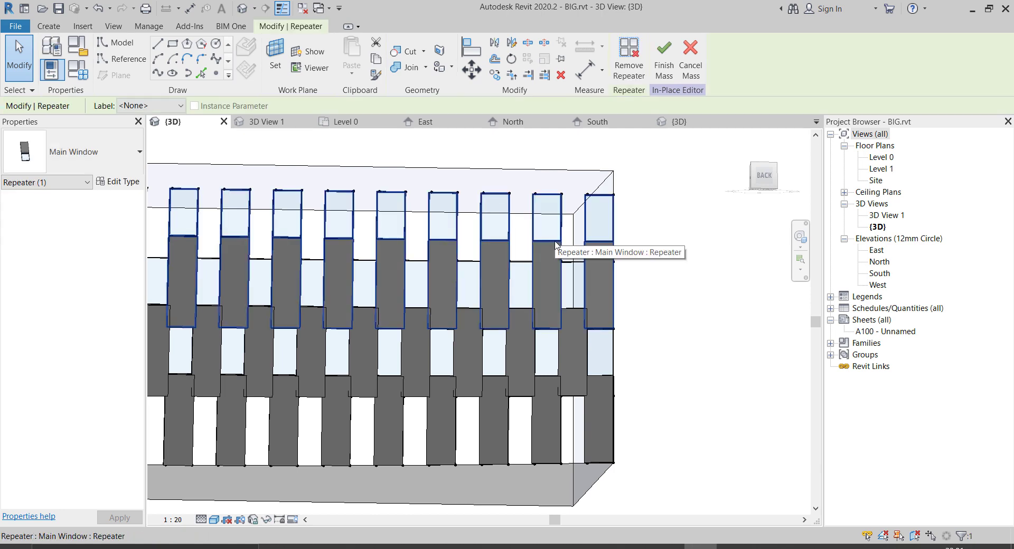
click(113, 183)
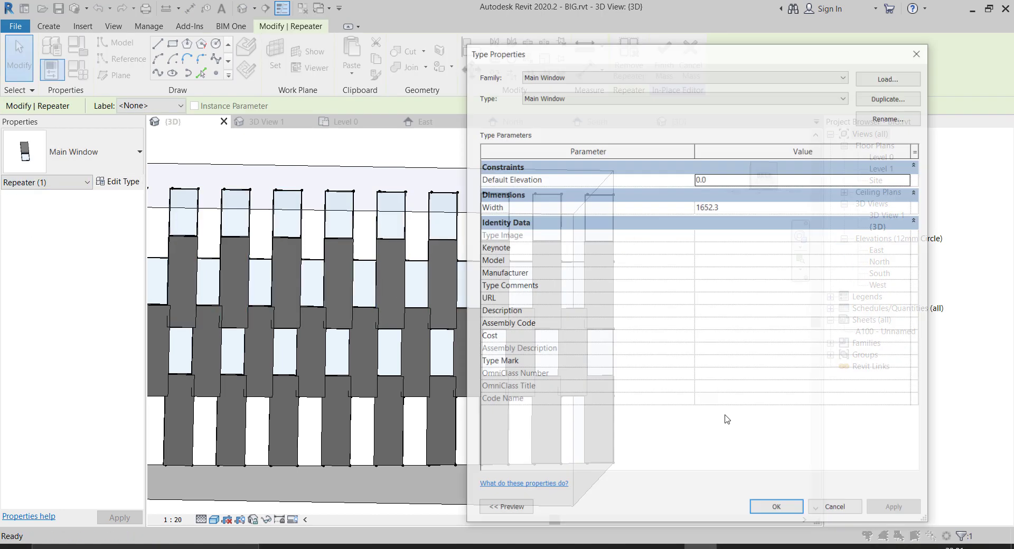
click(747, 217)
click(746, 210)
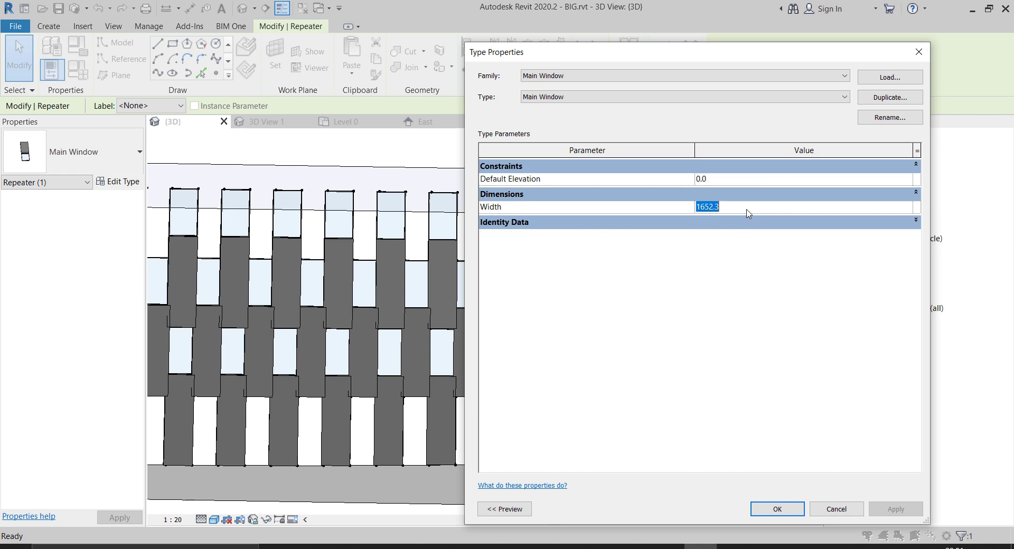
text(15)
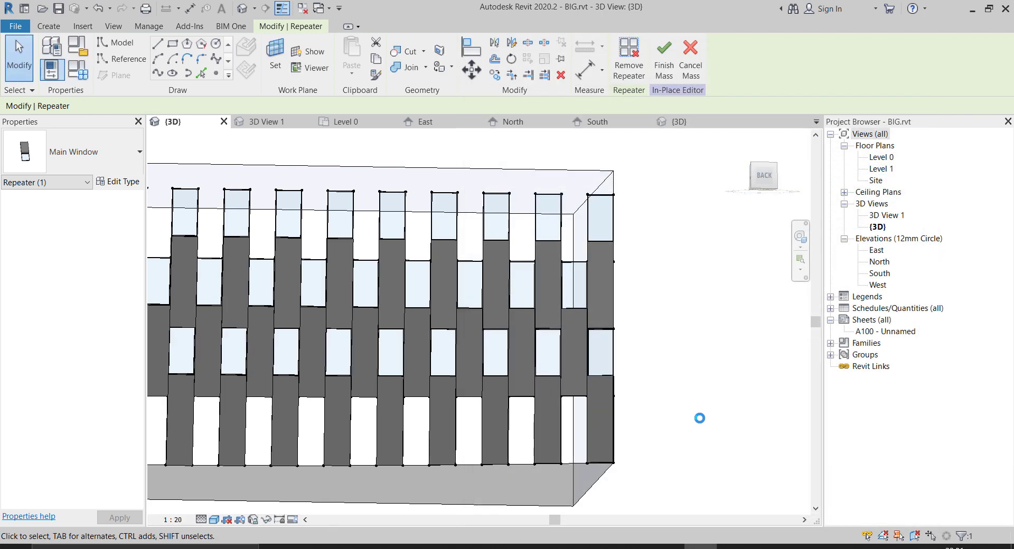
click(641, 417)
- Examine the joints between neighbouring solid panels near the façade's end edge for remaining overlaps or gaps
scroll(615, 335, up, 5)
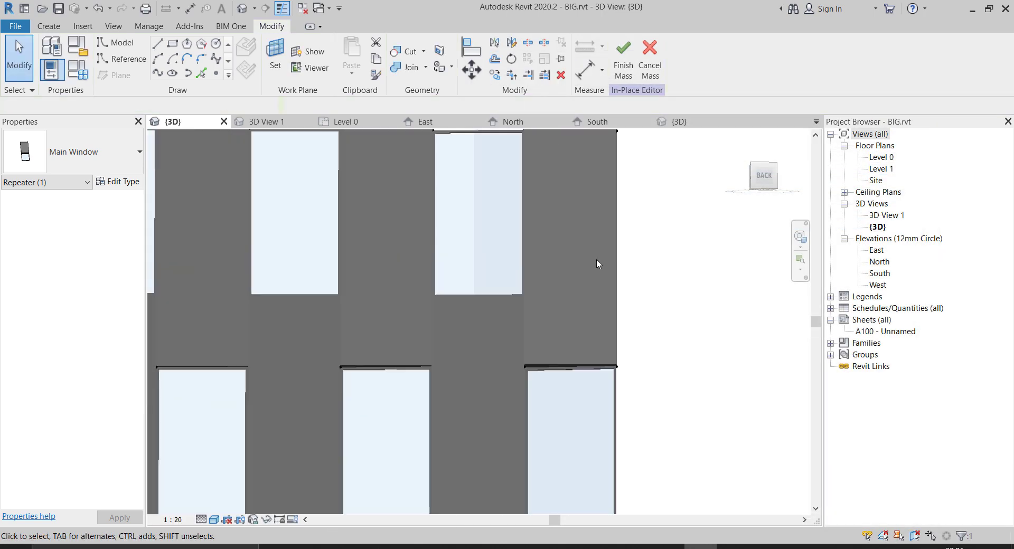
scroll(563, 319, up, 3)
scroll(433, 369, up, 2)
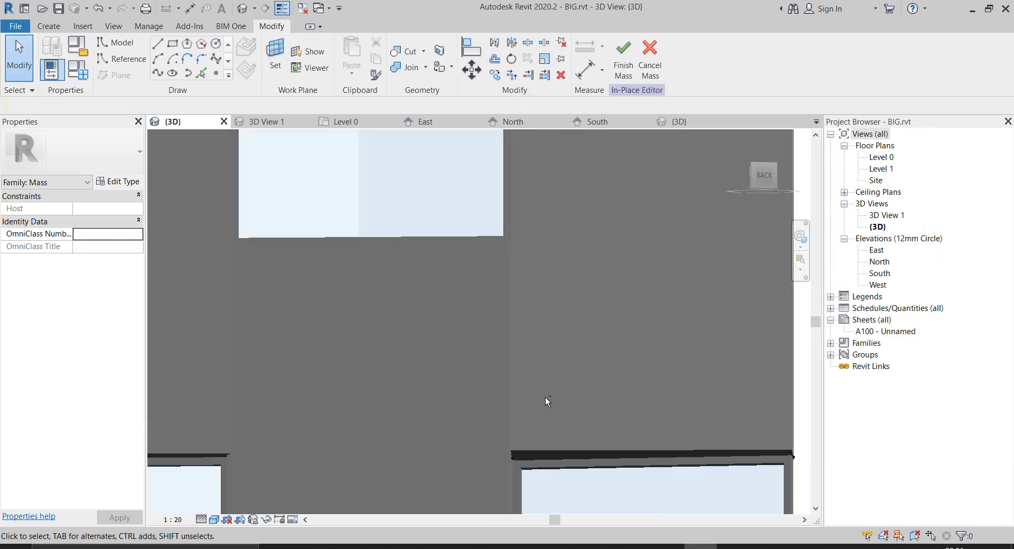
mouse_move(546, 401)
shift+middle_down()
mouse_move(542, 417)
mouse_move(550, 404)
shift+middle_up()
scroll(549, 295, down, 4)
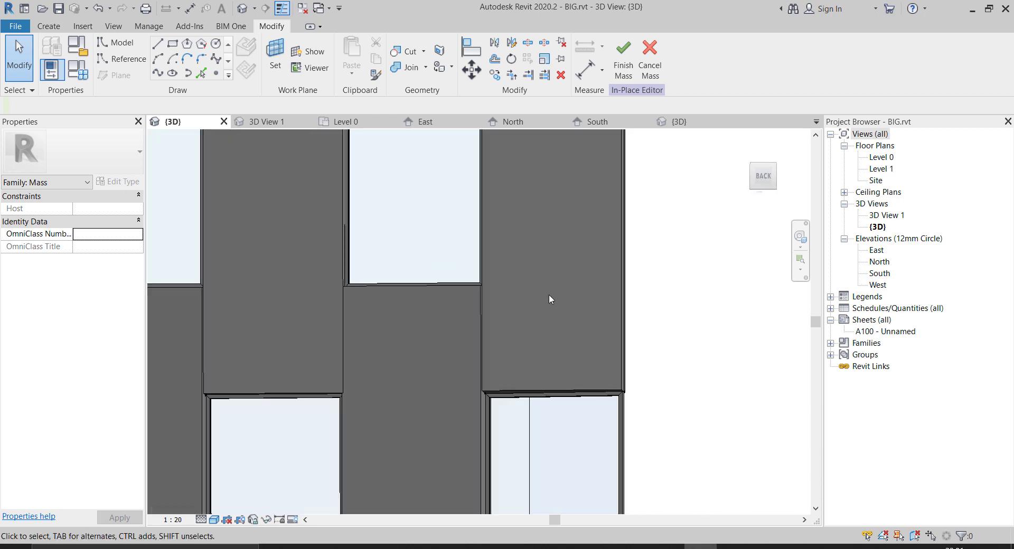
scroll(370, 335, up, 1)
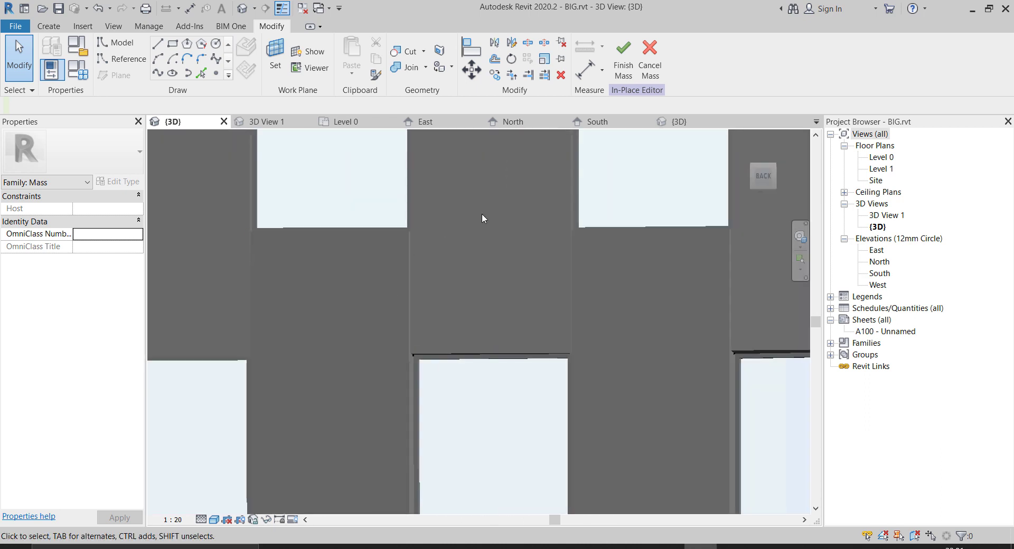
- Finish the in-place mass with the repeated window façade and save the project
scroll(485, 214, down, 3)
scroll(495, 205, down, 2)
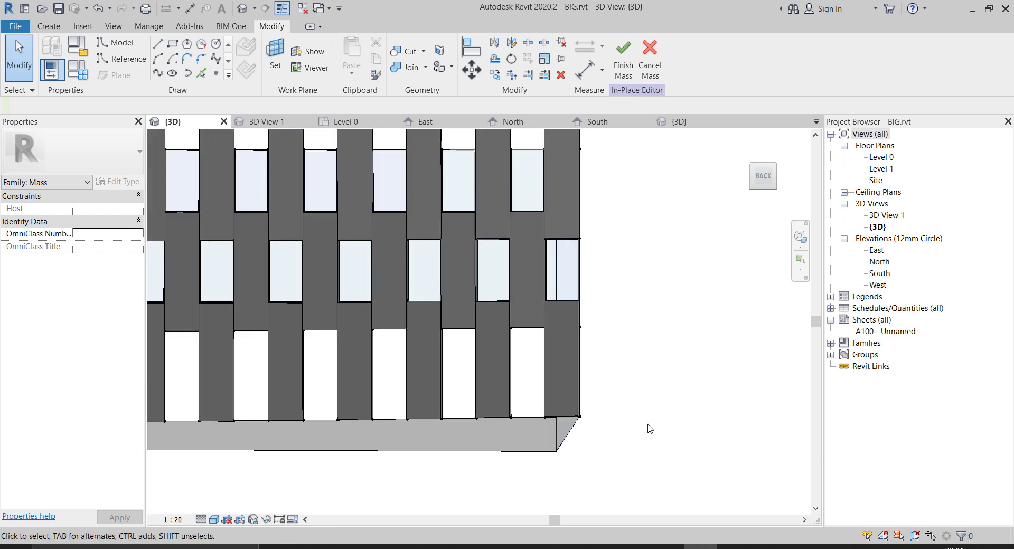
shift+middle_drag(578, 452, 612, 470)
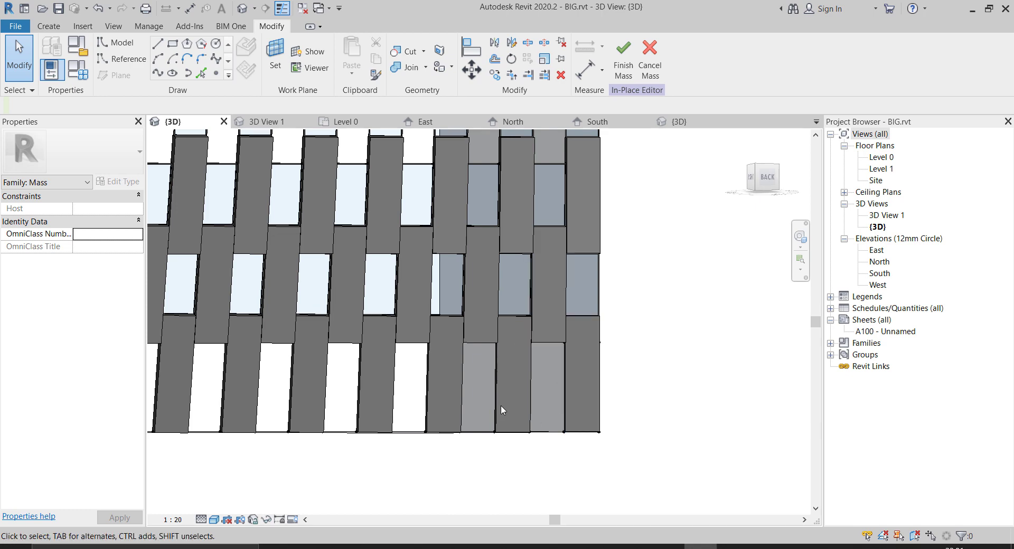
scroll(521, 452, down, 3)
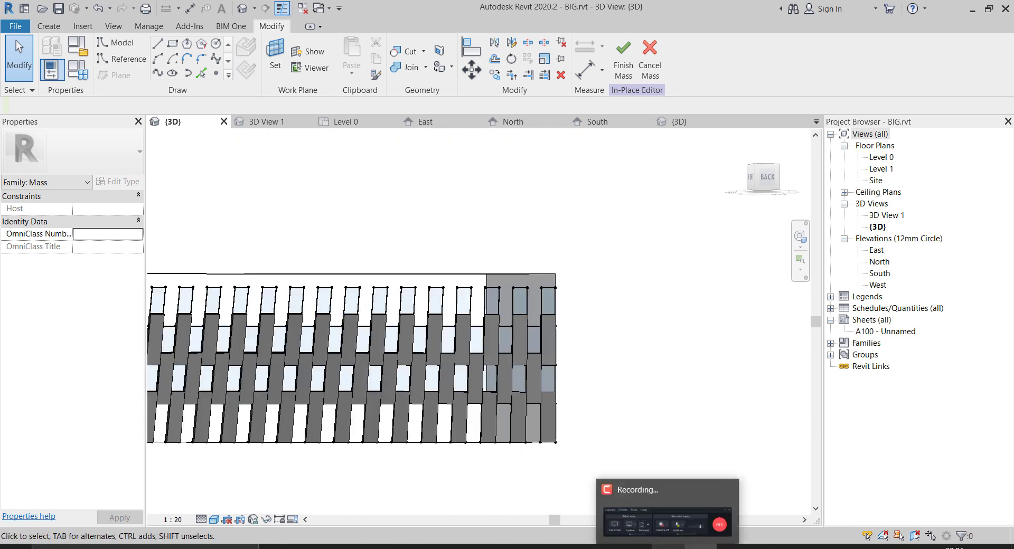
shift+middle_drag(590, 217, 605, 273)
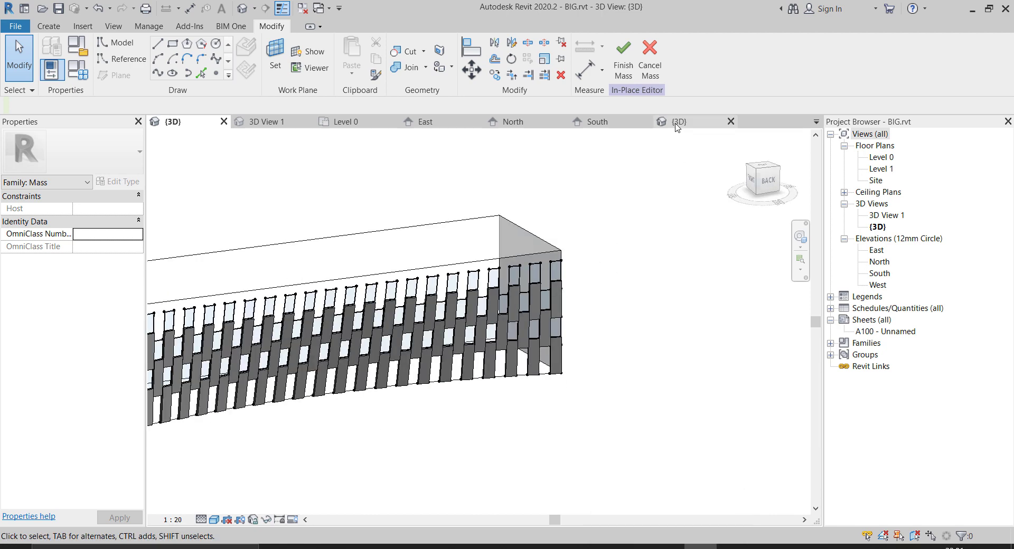
click(624, 67)
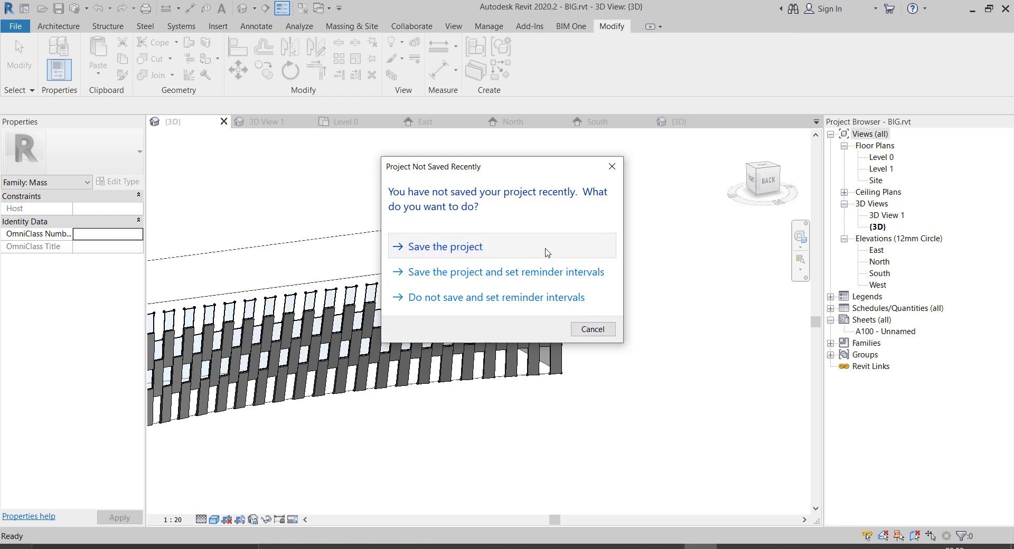
click(534, 248)
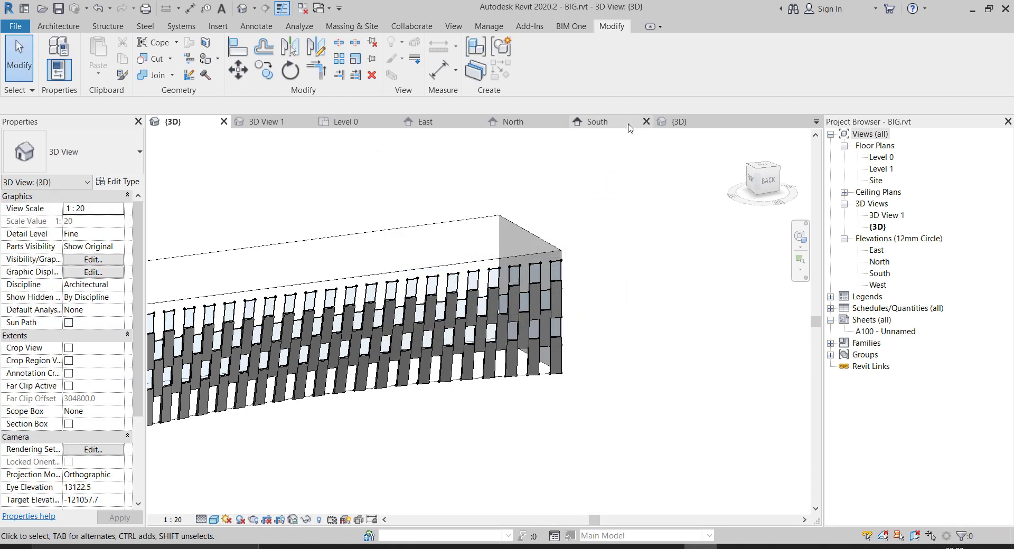
- Close the inactive views and bring up the Main Window family's 3D view
click(686, 122)
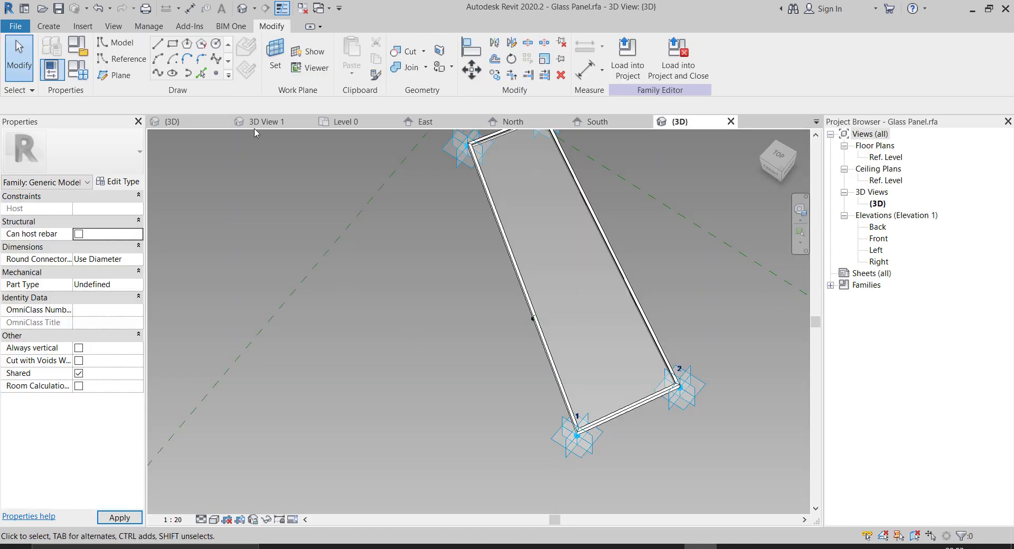
click(304, 9)
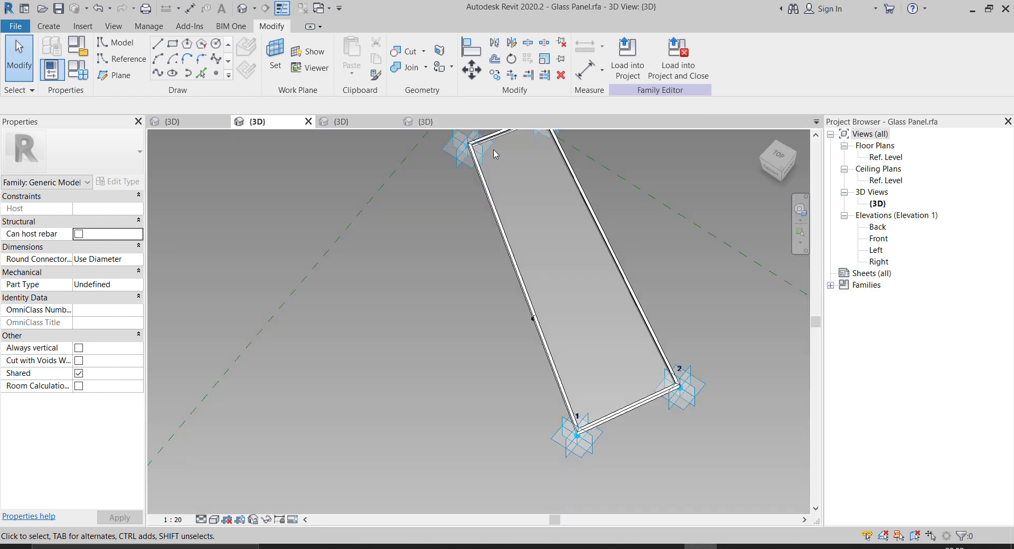
click(346, 122)
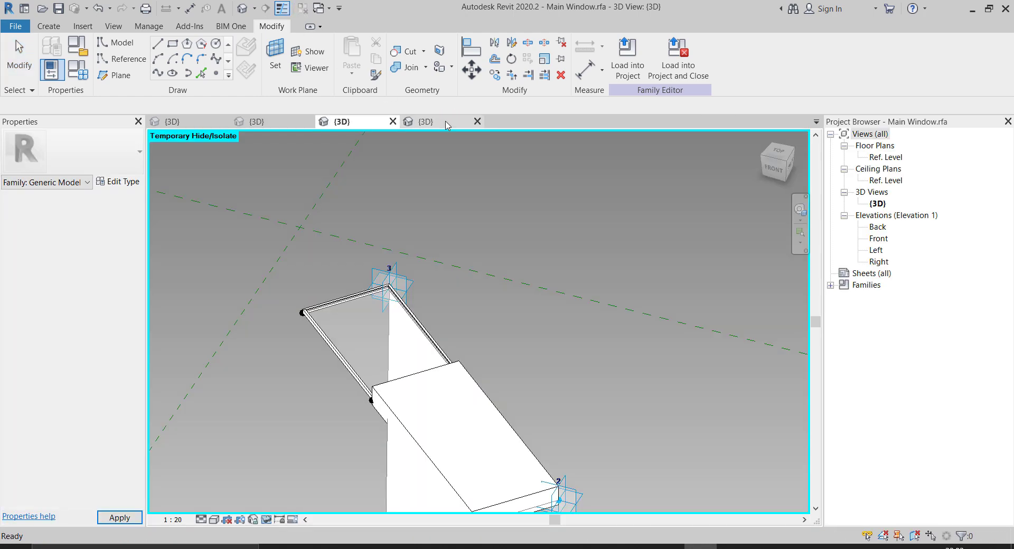
click(443, 121)
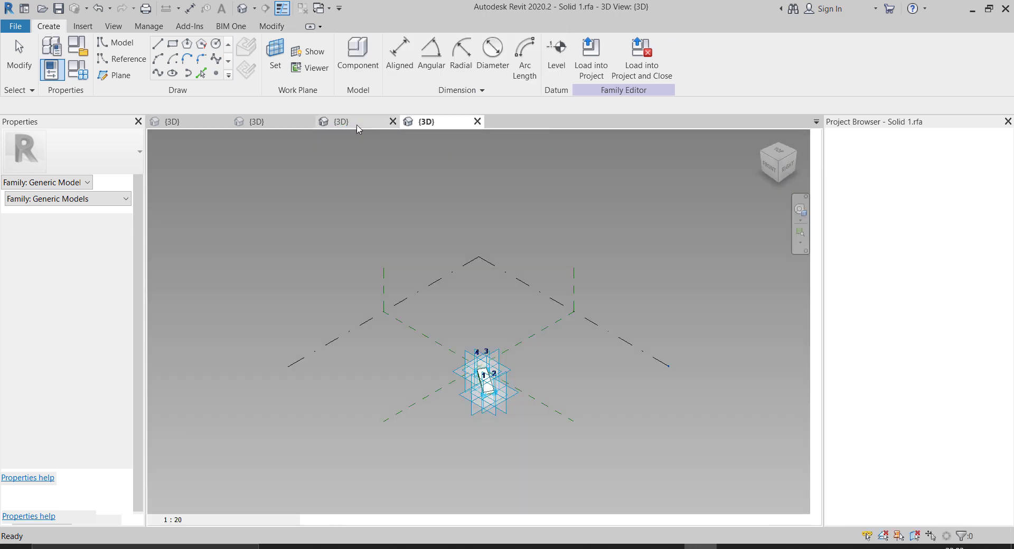
click(343, 122)
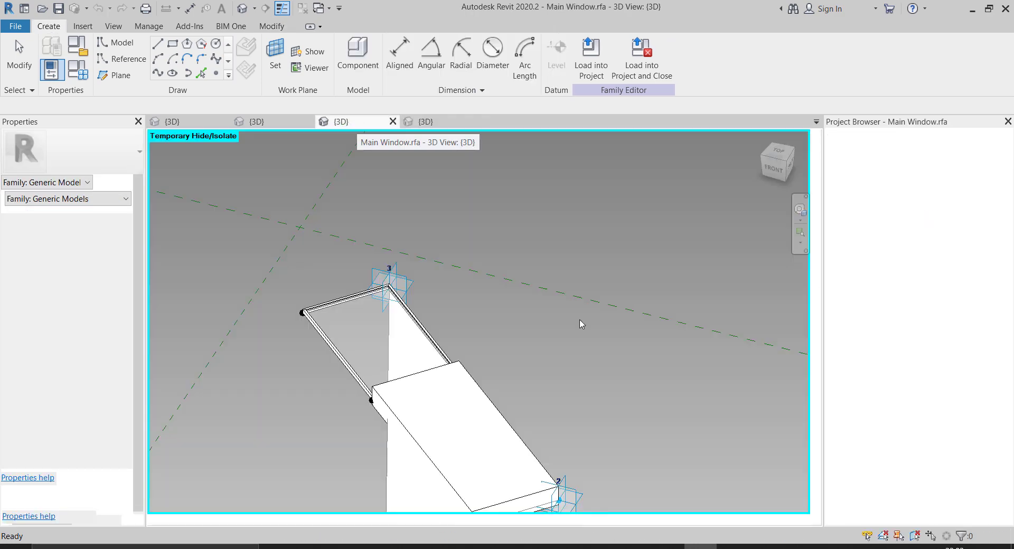
- Save a copy of the Main Window family in Documents under the name Main Window solid
shift+middle_drag(590, 308, 583, 396)
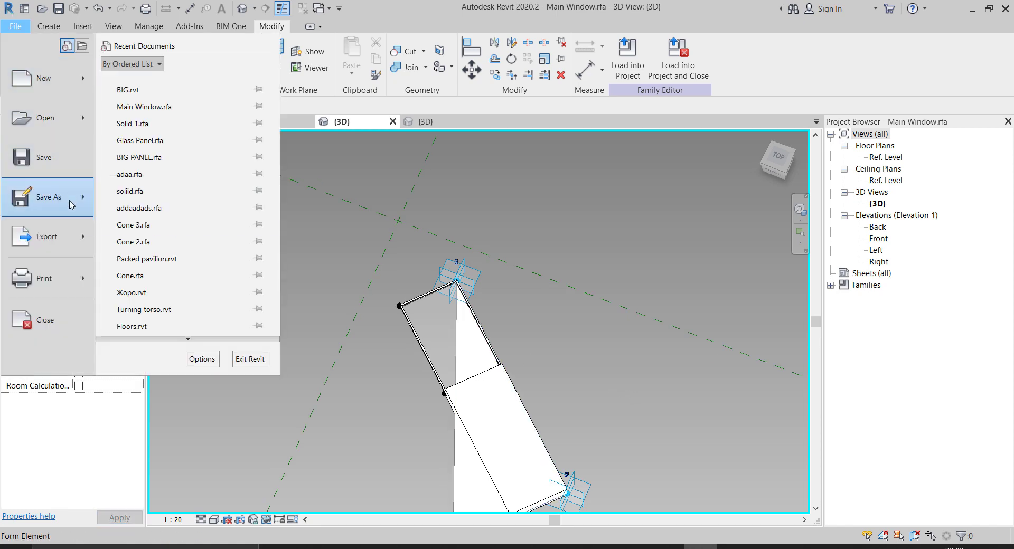
mouse_move(72, 204)
click(198, 182)
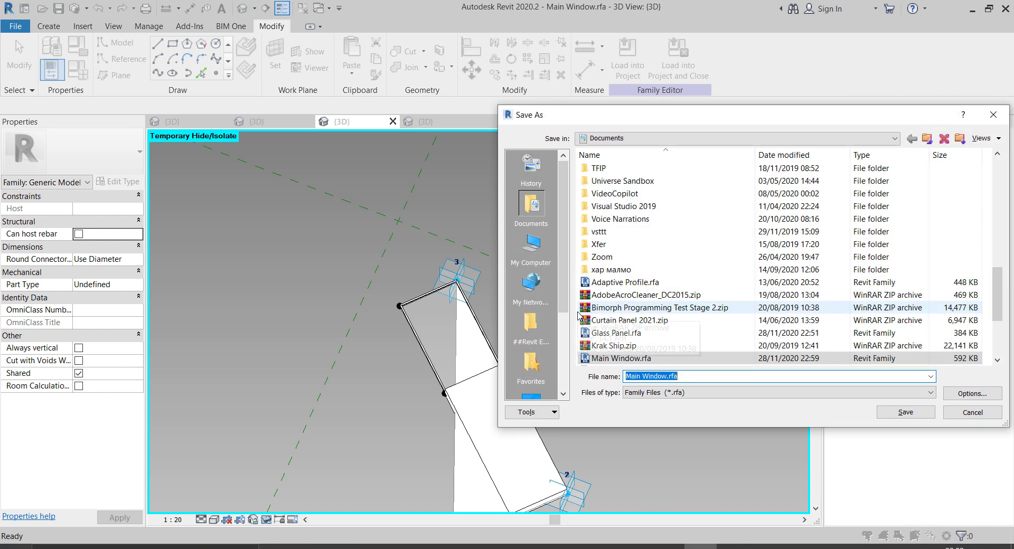
text(S)
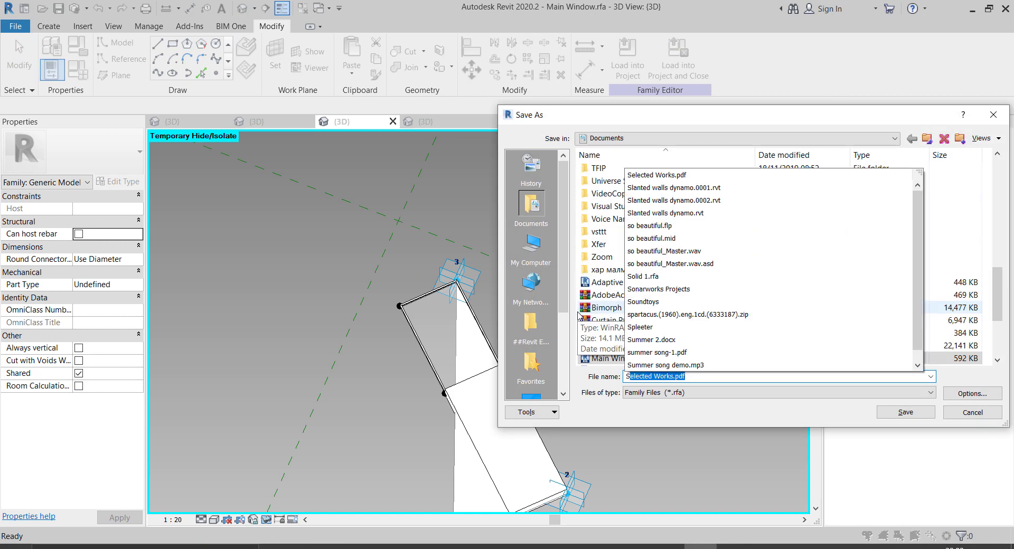
text(olid)
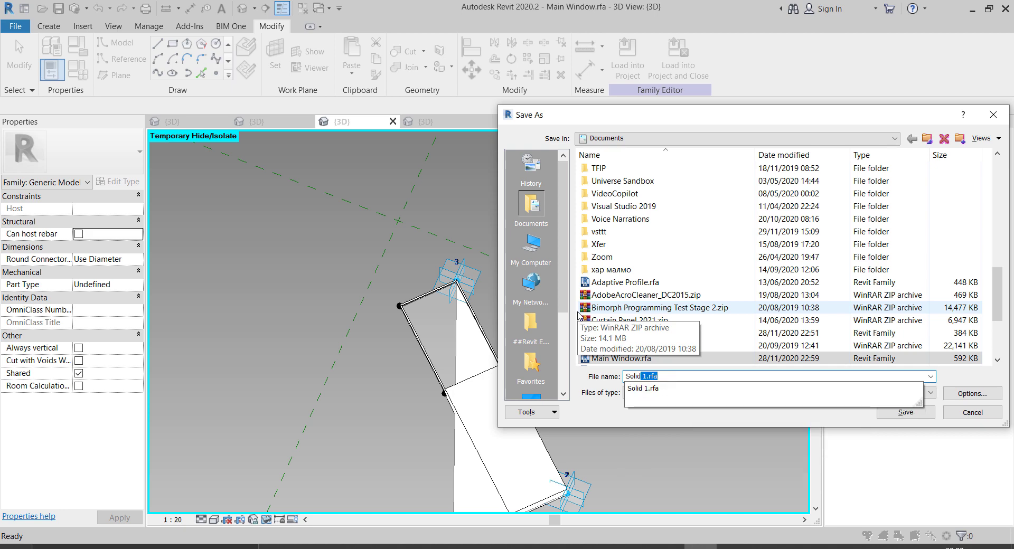
key(BackSpace)
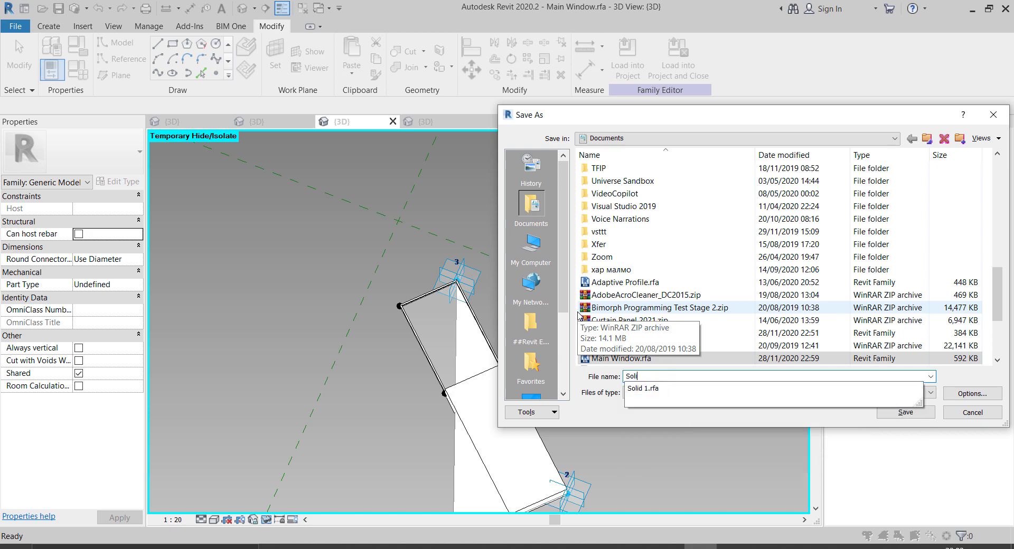
key(BackSpace)
key(BackSpace)
key(BackSpace)
key(BackSpace)
text(Main Wi)
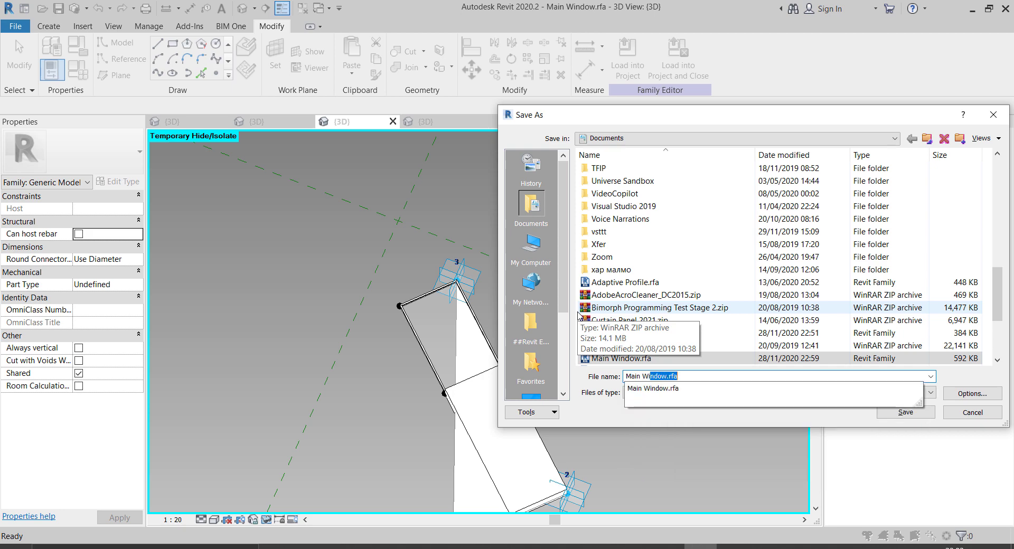
text(ndow solid)
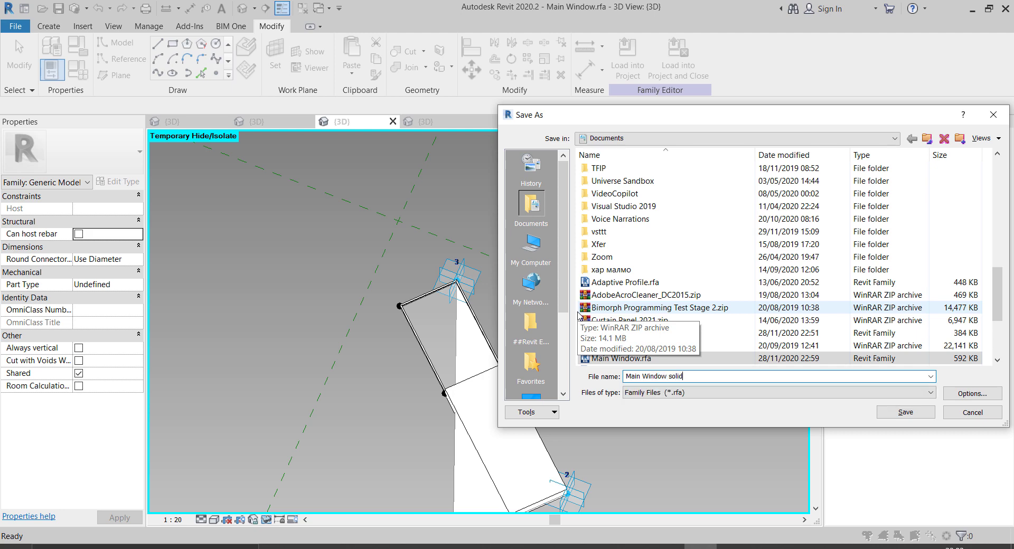
key(Return)
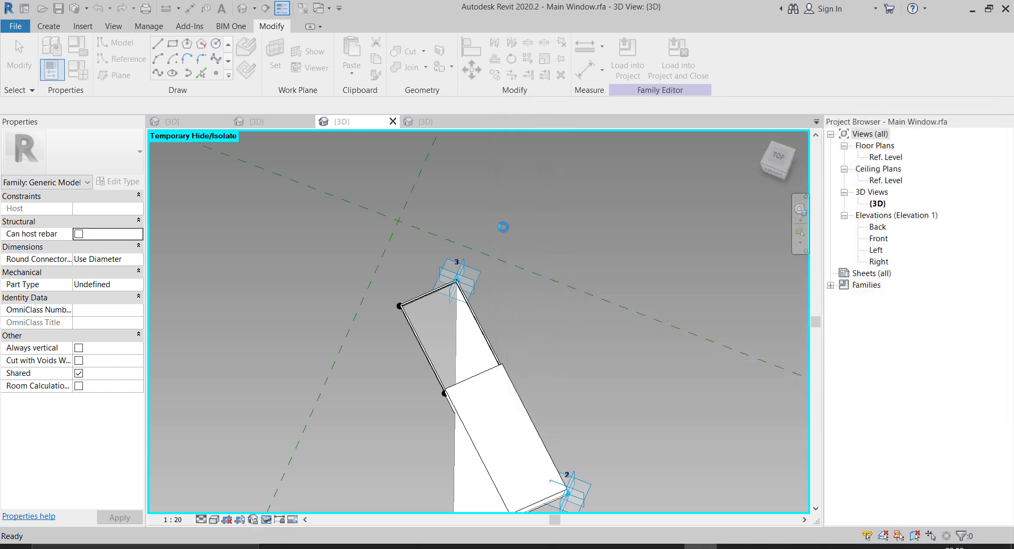
- Delete the Solid 1 panel, the Glass Panel and the two reference points at their shared edge
scroll(496, 355, up, 2)
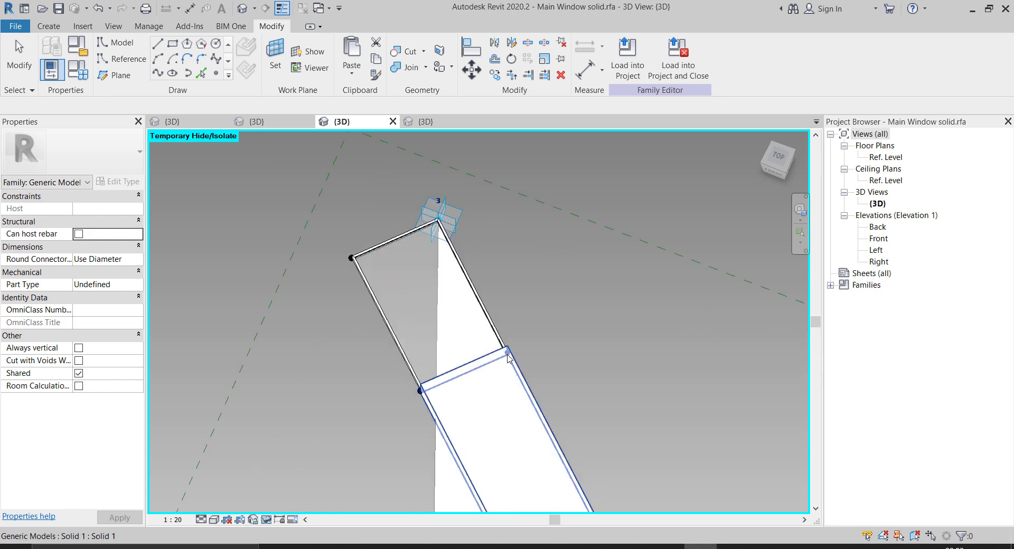
click(521, 371)
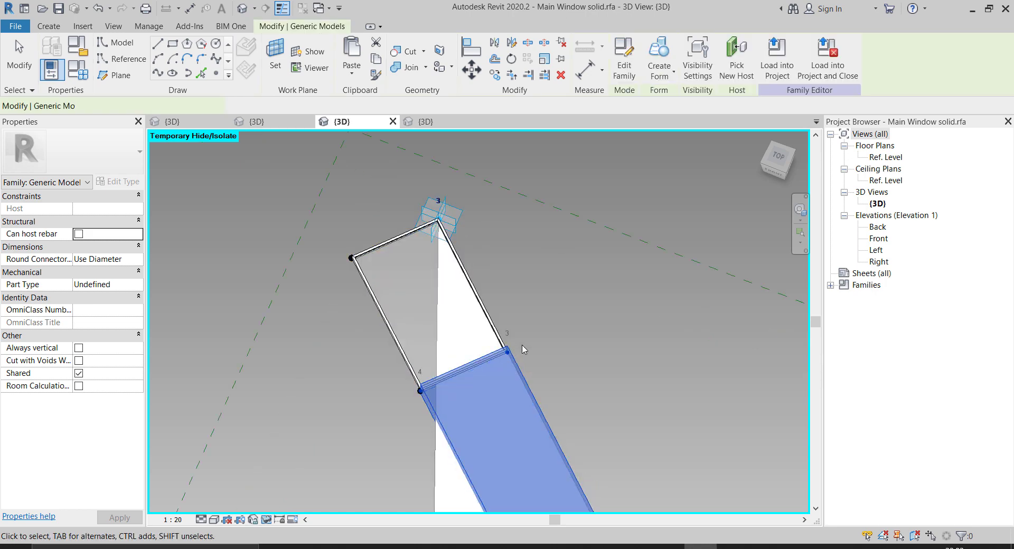
key(Delete)
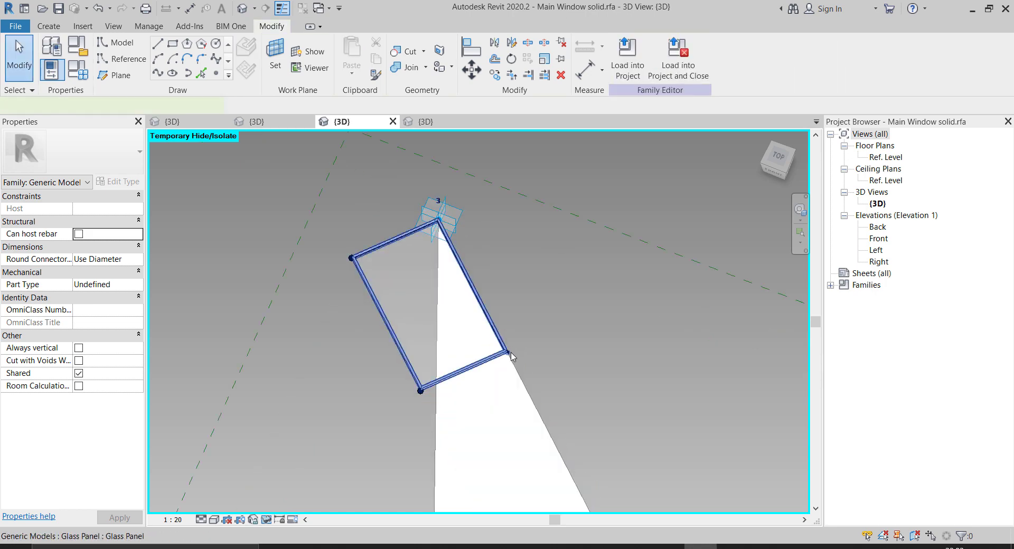
click(508, 353)
key(Delete)
click(507, 352)
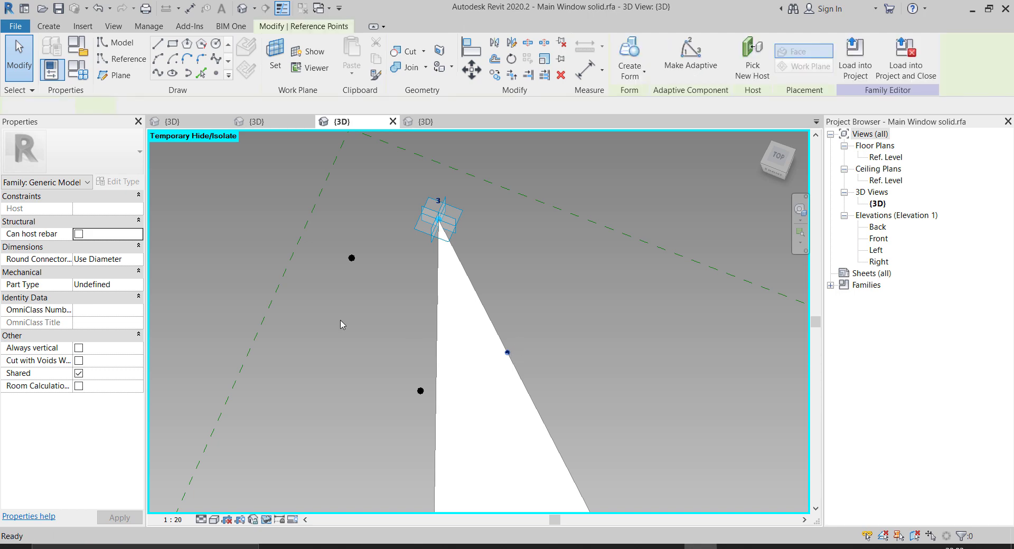
key(Delete)
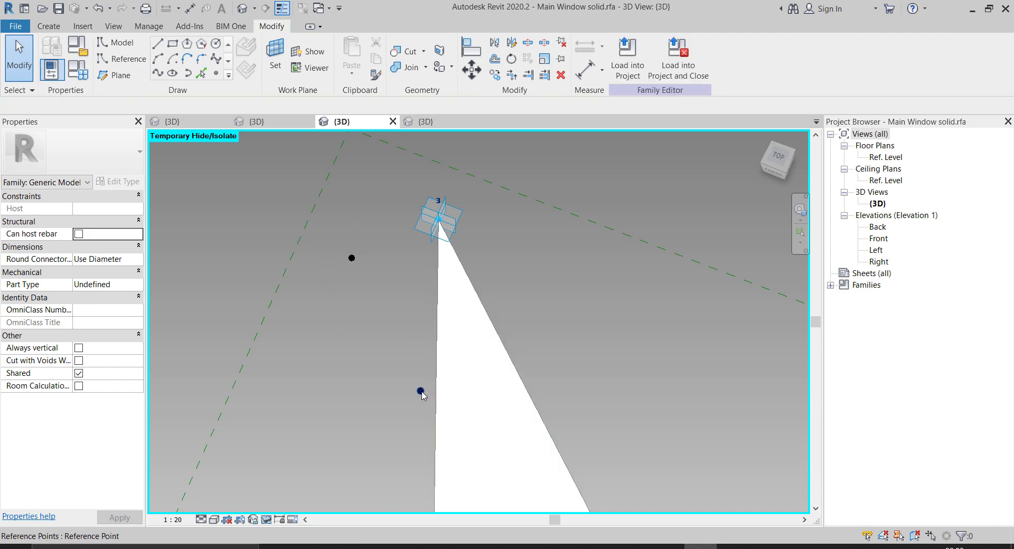
key(Delete)
- Place Solid 1 through the lower edge's midpoint, adaptive points 2 and 3 and the remaining reference point, and load the family into BIG.rvt
scroll(389, 187, down, 2)
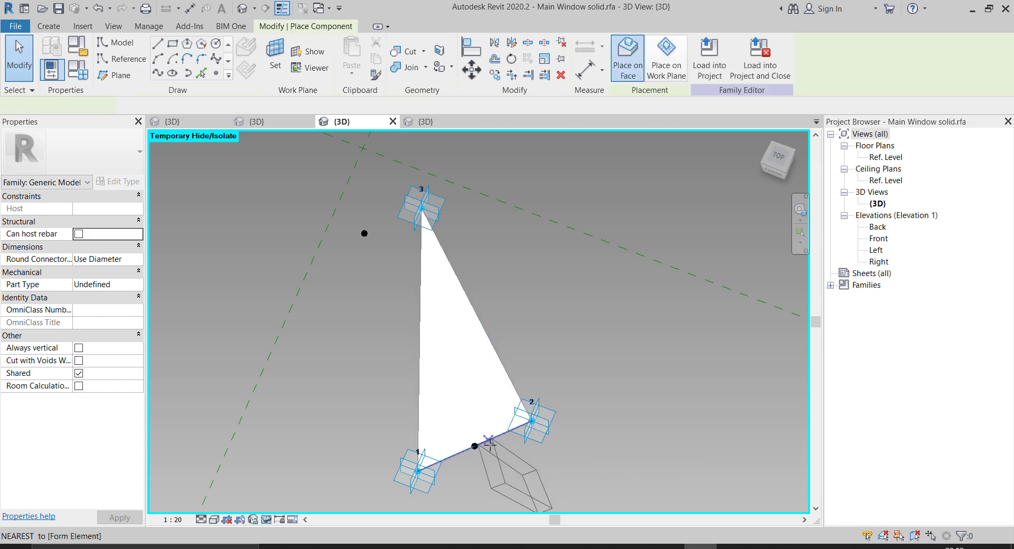
click(474, 446)
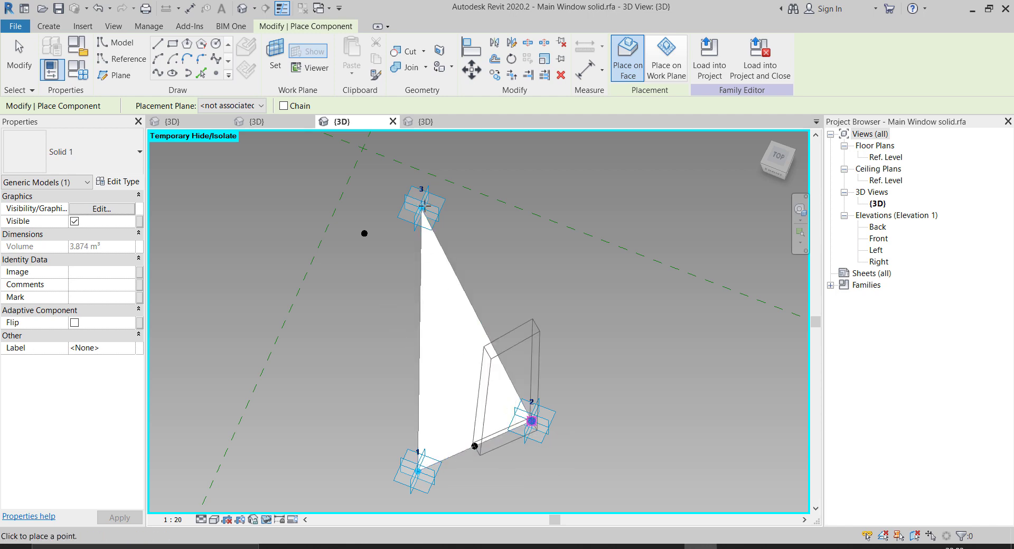
click(531, 420)
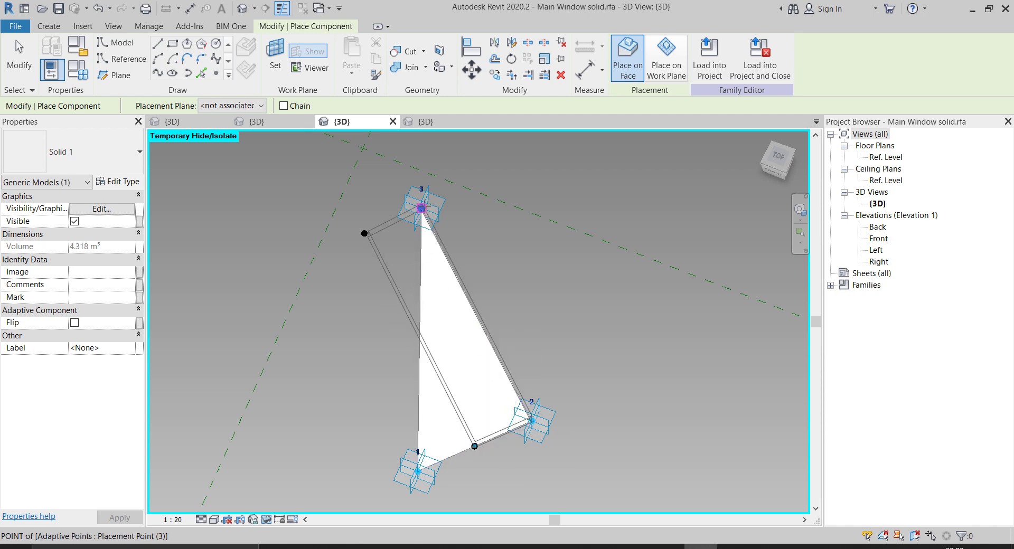
click(364, 233)
key(Escape)
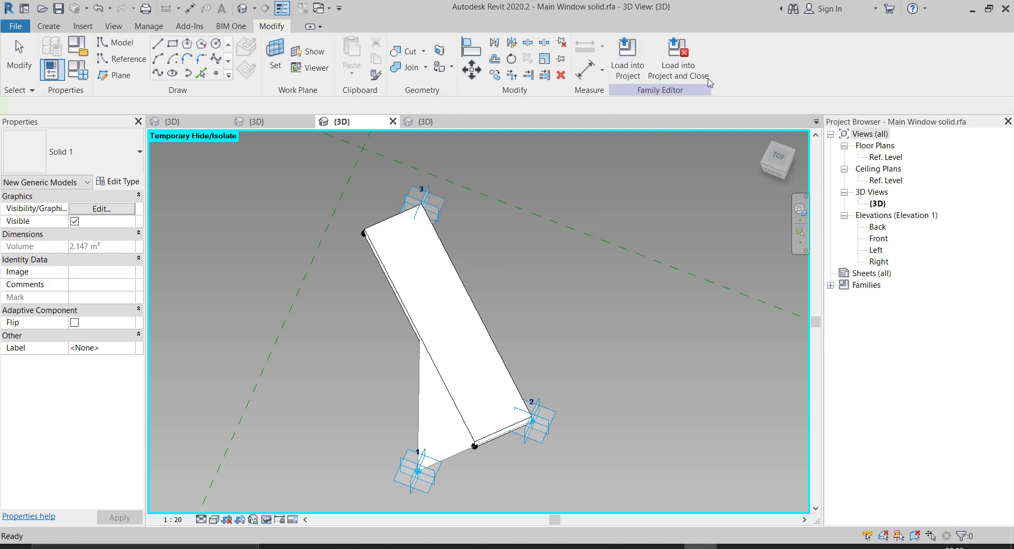
click(627, 60)
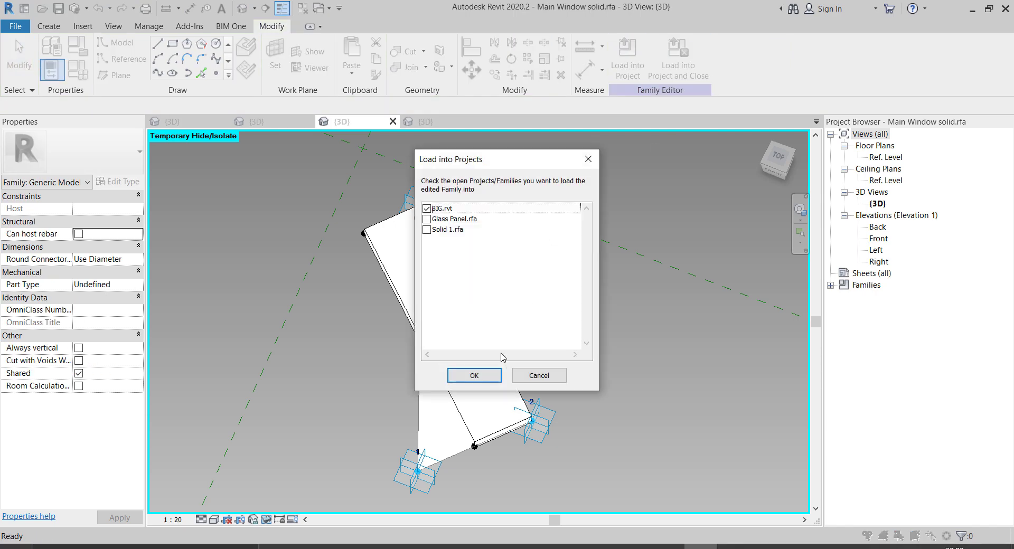
click(474, 375)
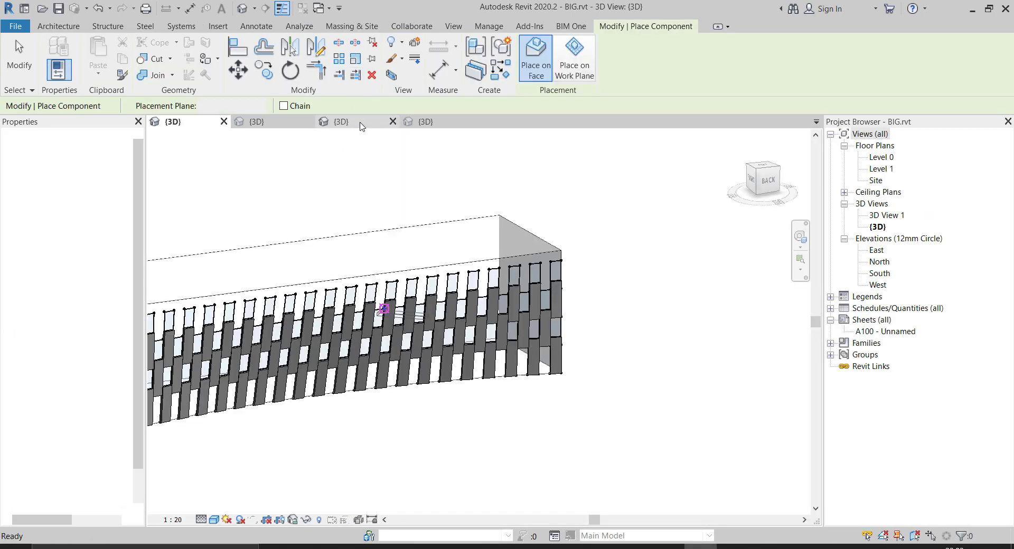
- Save a copy of the Main Window solid family in Documents under the name Main WIndow Glass
click(363, 124)
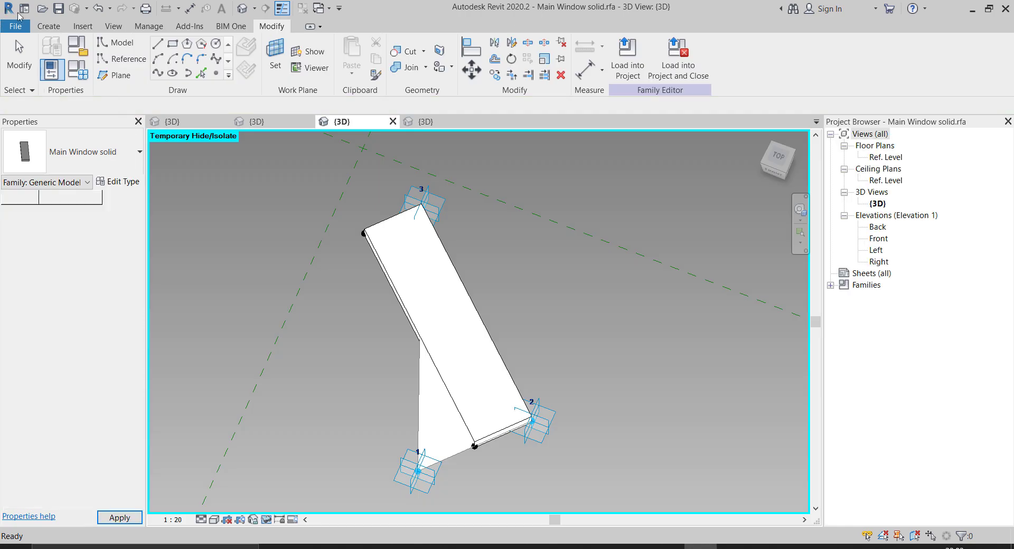
click(19, 26)
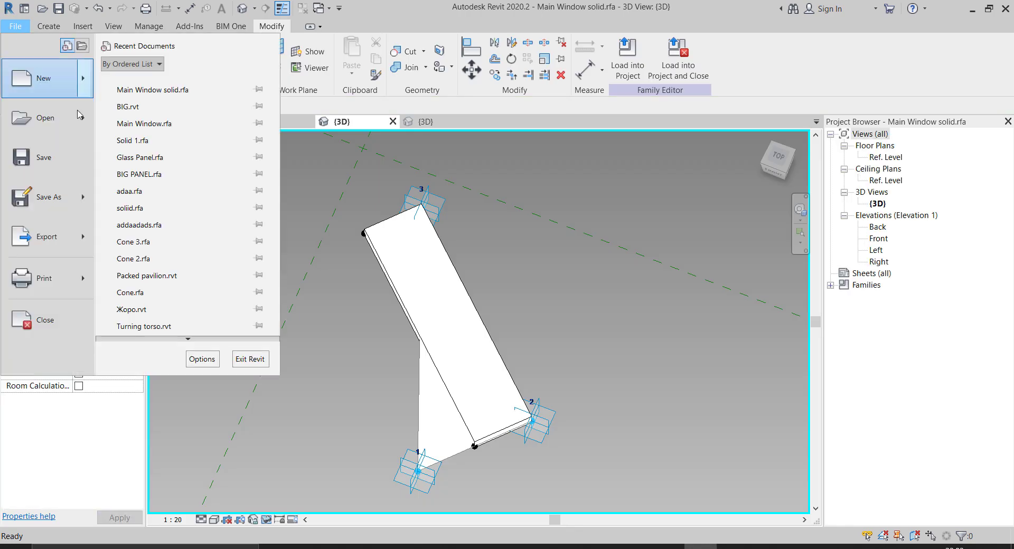
mouse_move(85, 200)
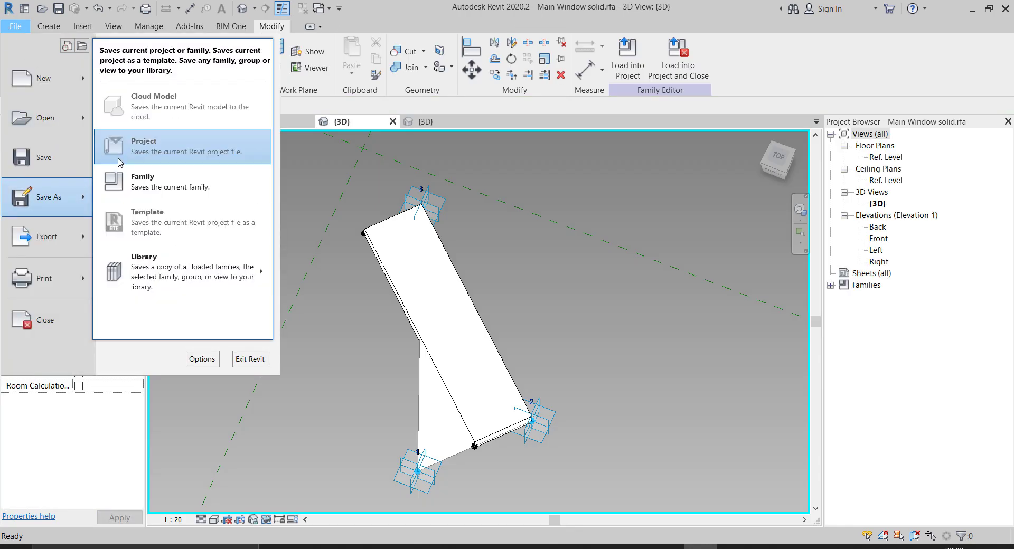
click(135, 176)
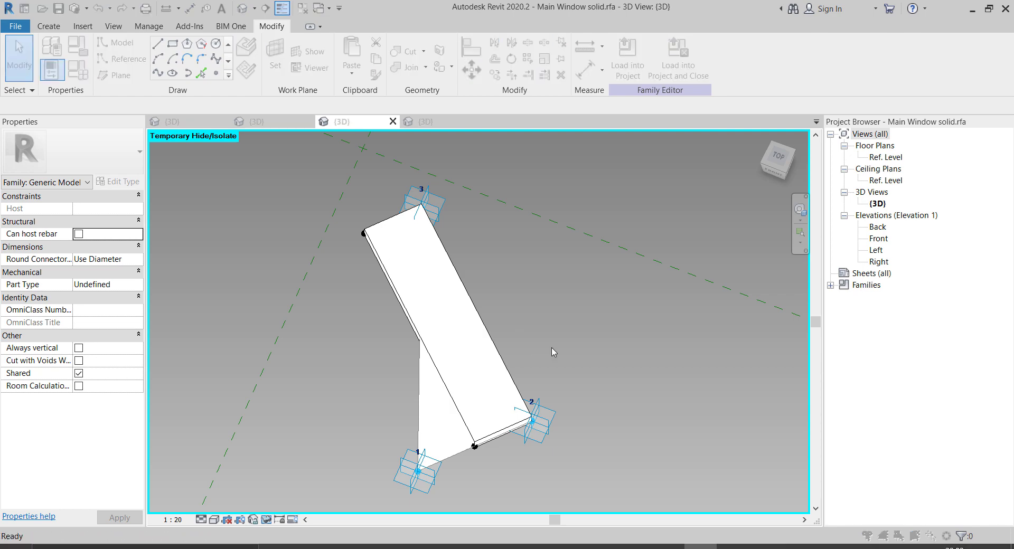
text(Mai)
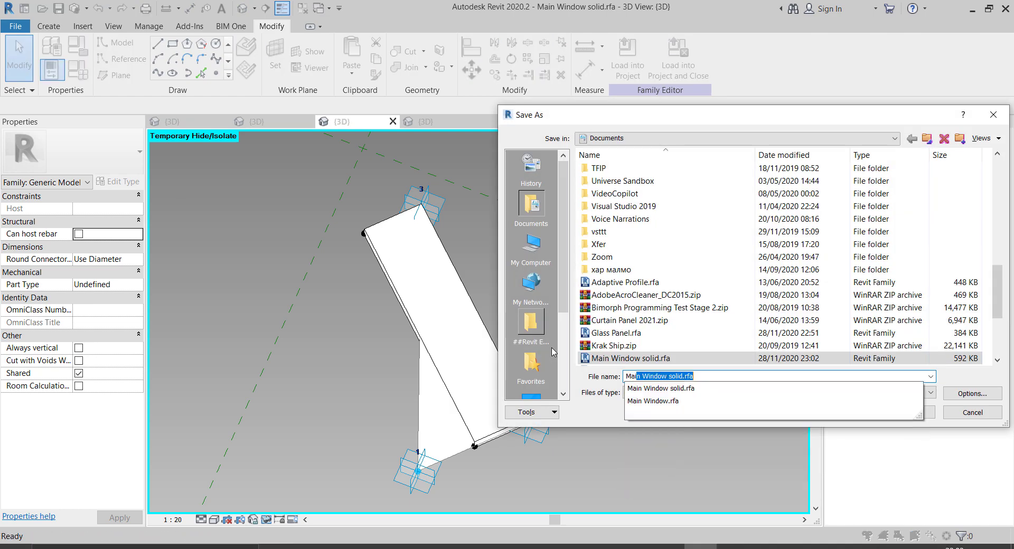
text(n WIndow Glass)
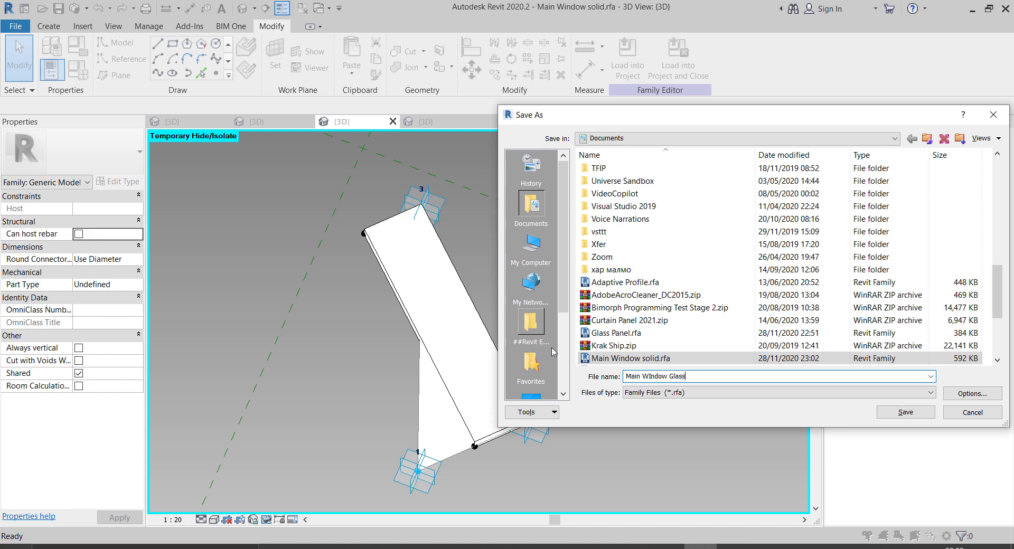
key(Return)
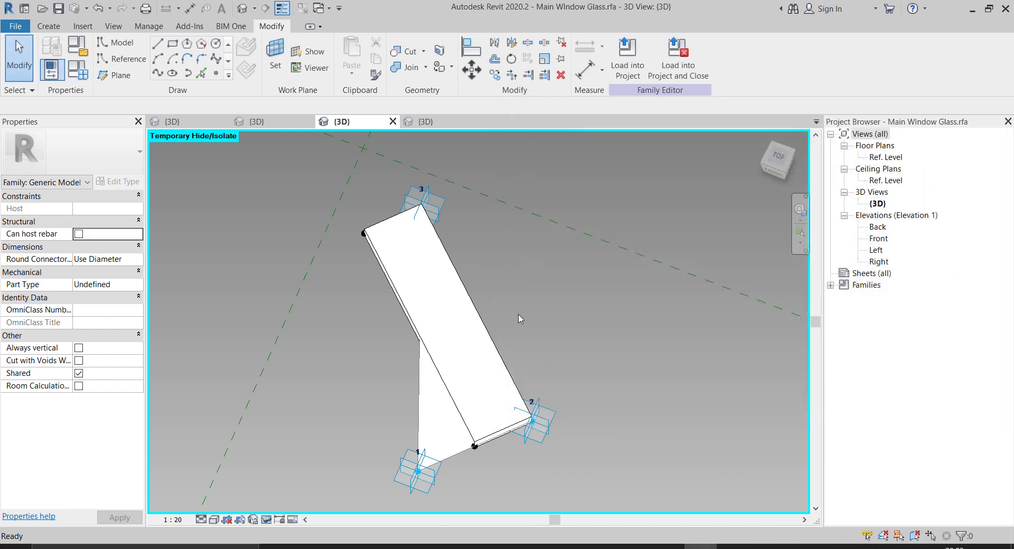
- Change the Solid 1 panel to the Glass Panel type and load the family into BIG.rvt
click(491, 317)
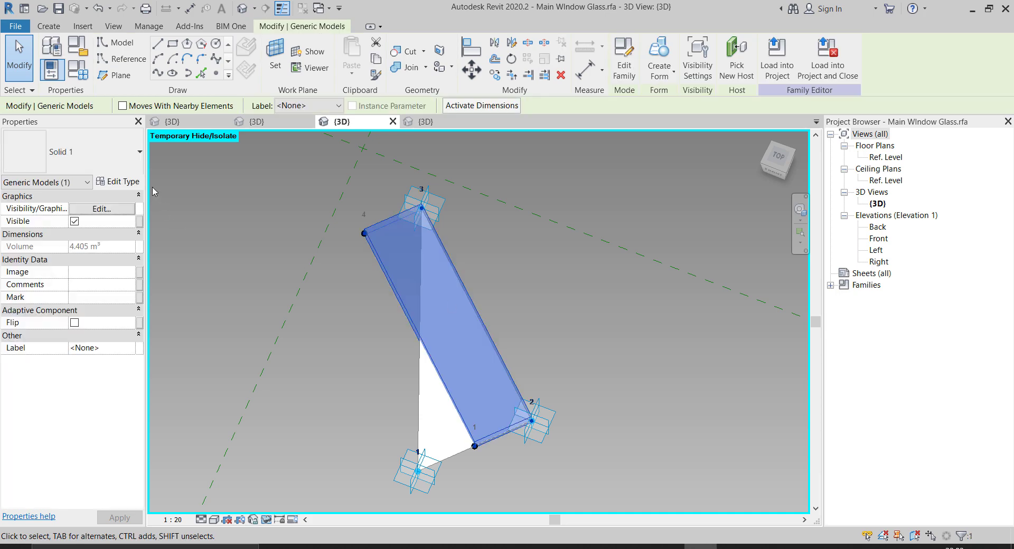
click(121, 158)
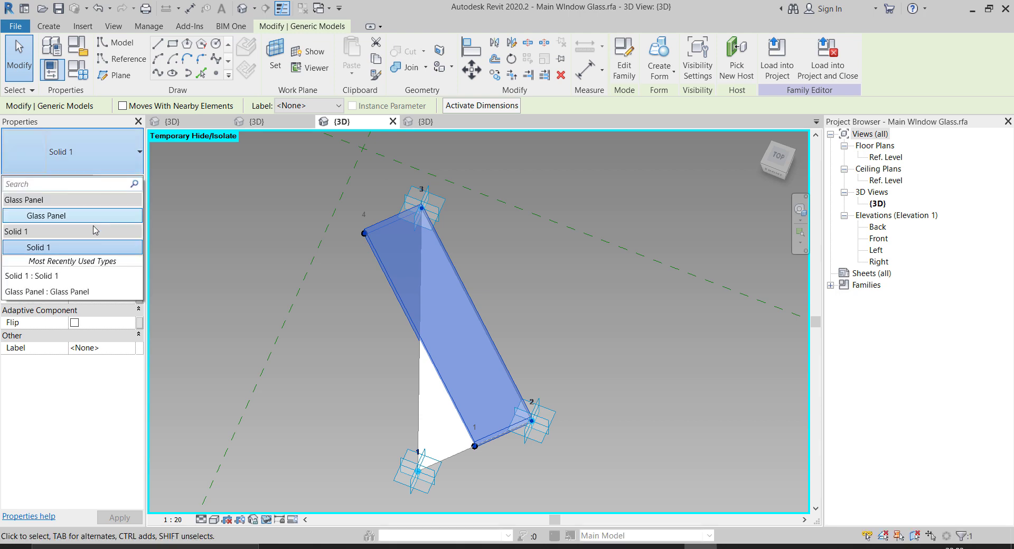
click(105, 215)
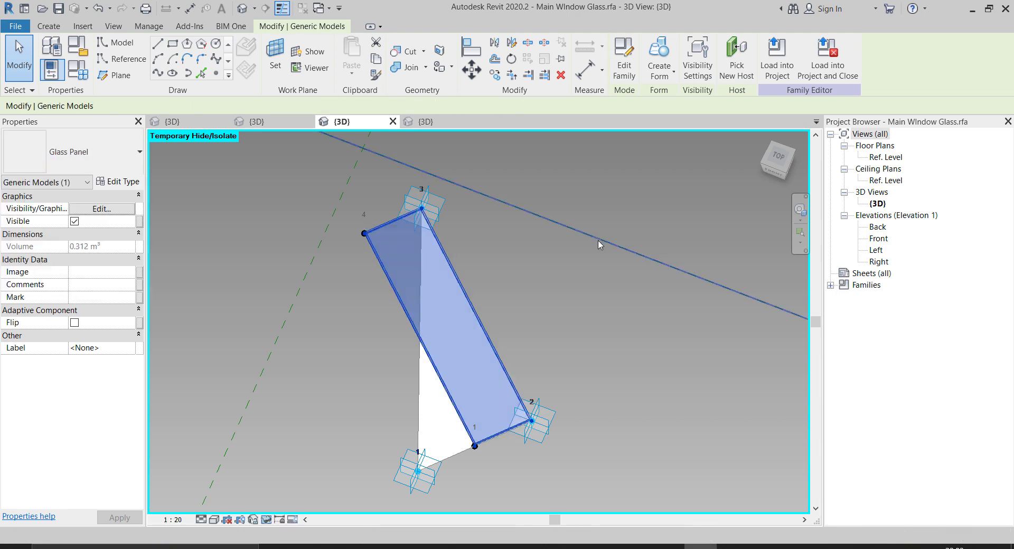
click(591, 283)
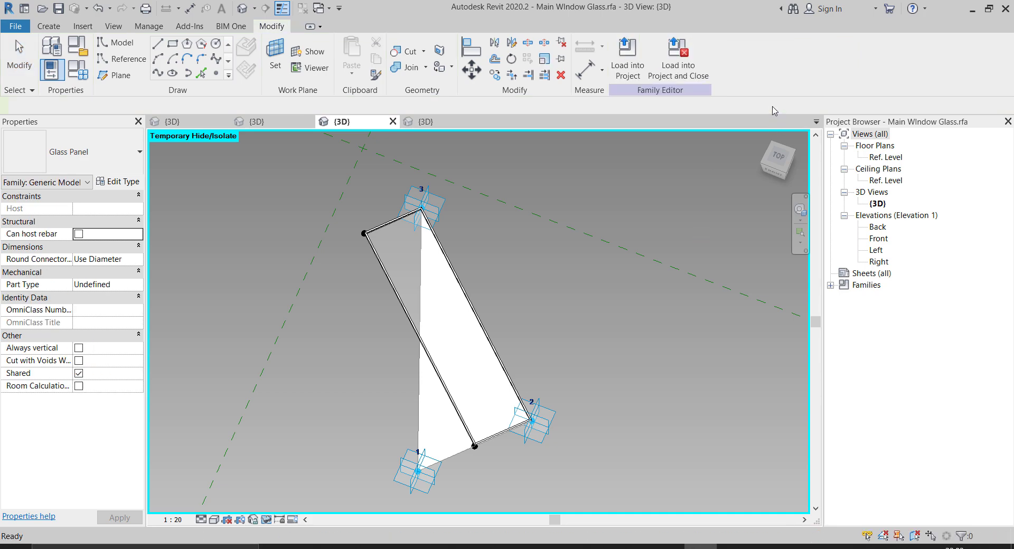
click(623, 72)
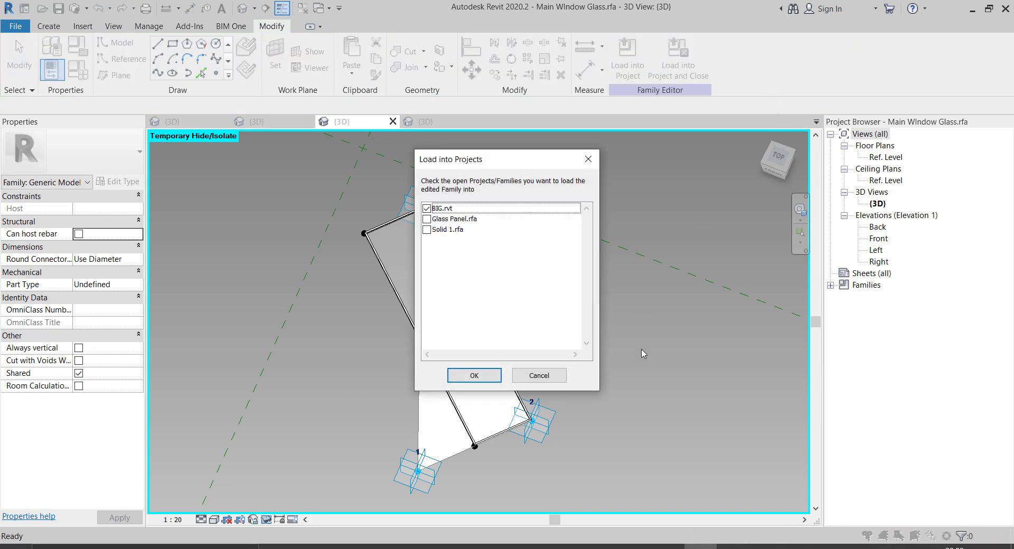
click(451, 376)
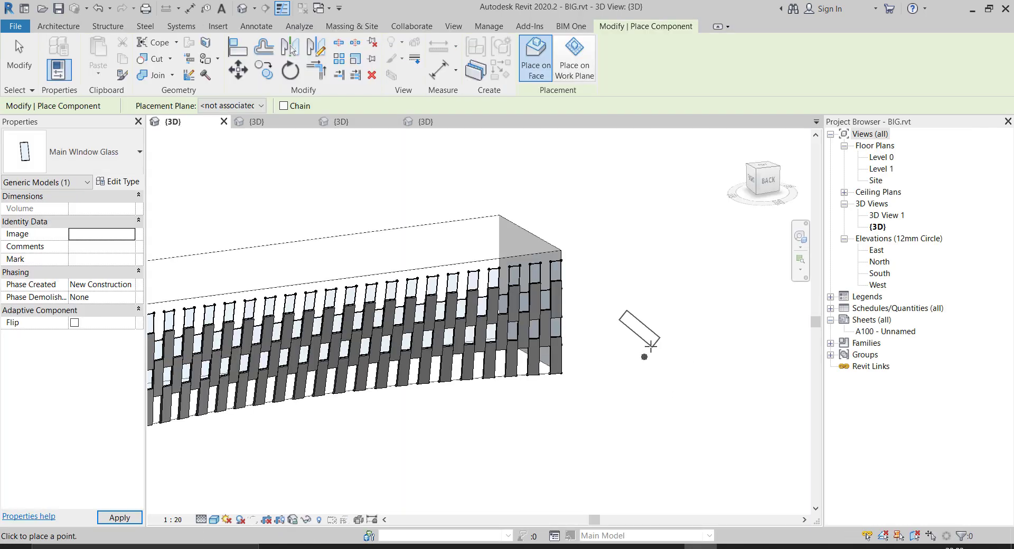
key(Escape)
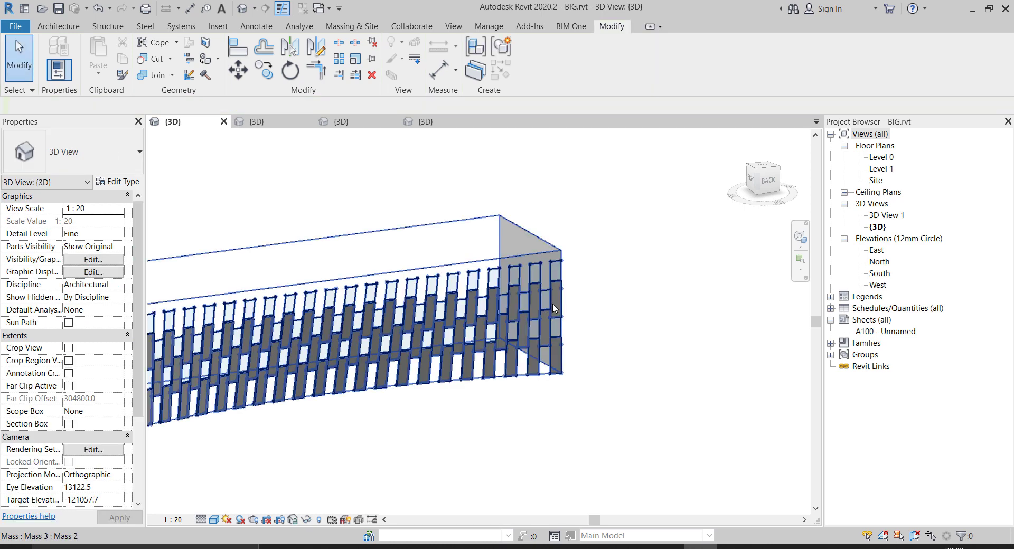
- Edit the façade mass in place and fit a Main WIndow Glass component into the end opening of the lowest row
click(562, 302)
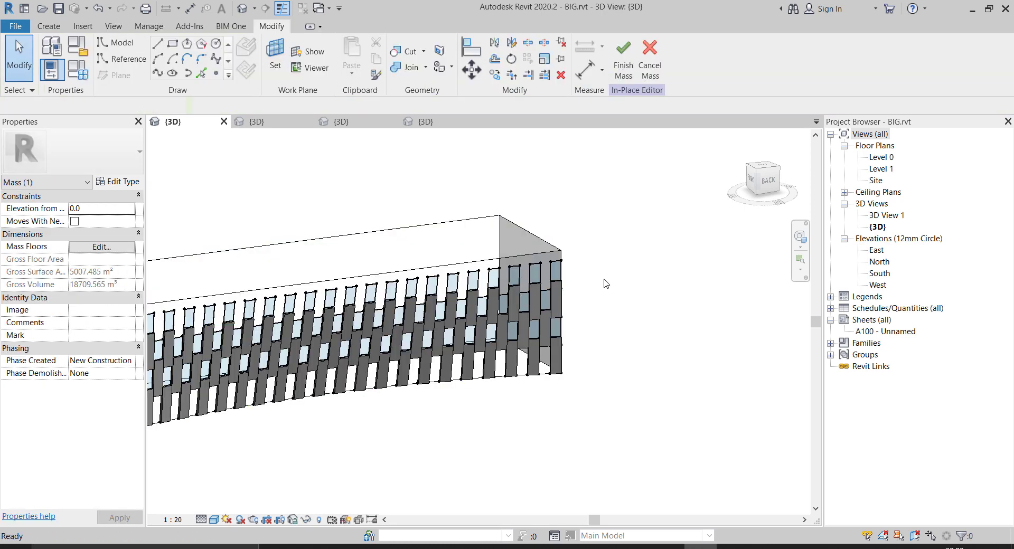
scroll(601, 283, up, 8)
scroll(463, 359, up, 1)
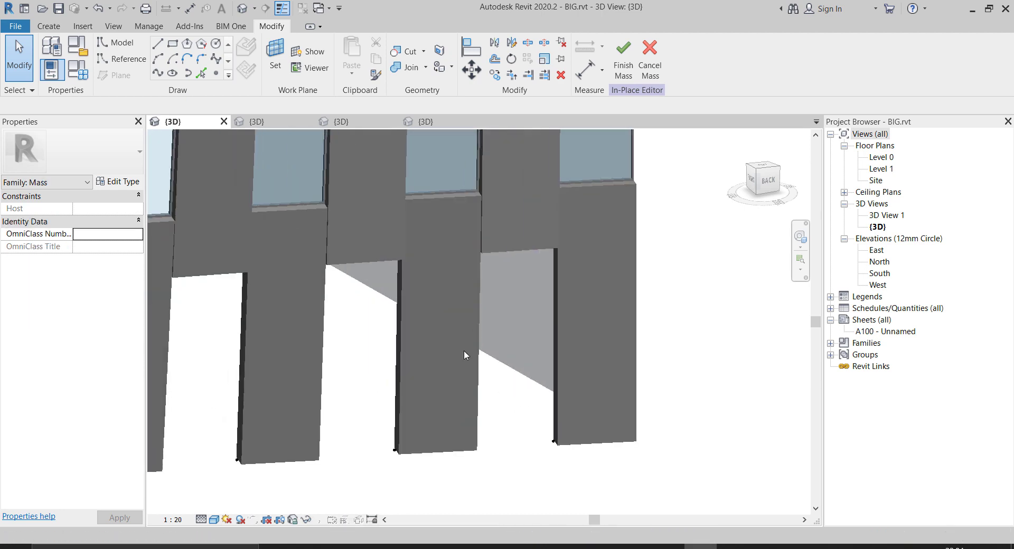
key(c)
key(m)
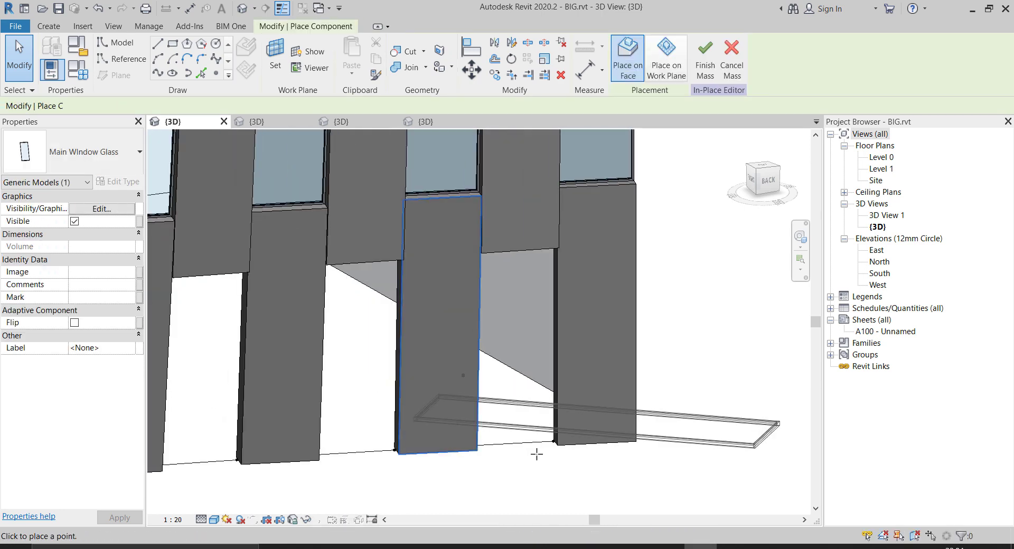
scroll(538, 450, up, 2)
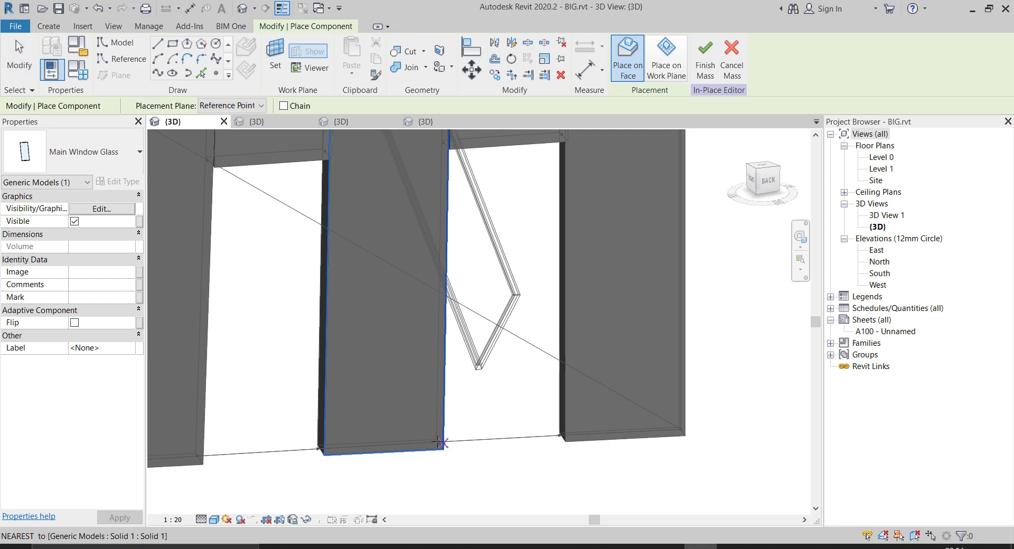
scroll(563, 456, up, 2)
scroll(457, 427, down, 4)
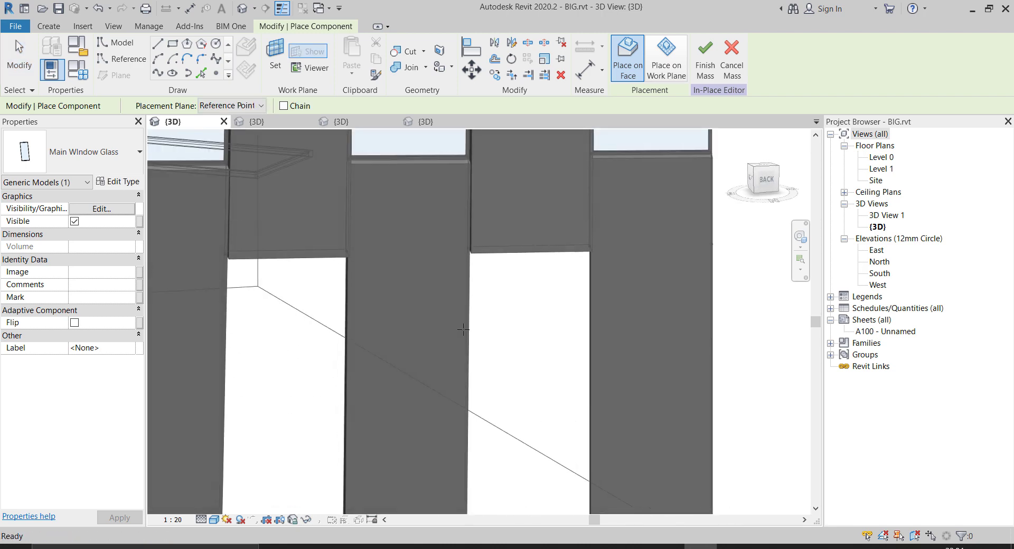
scroll(346, 328, up, 5)
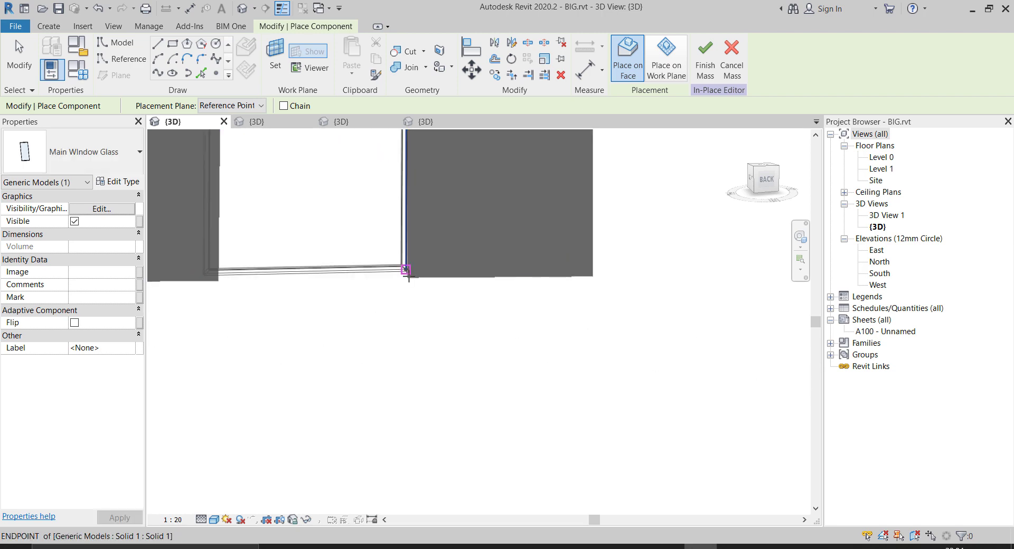
click(403, 271)
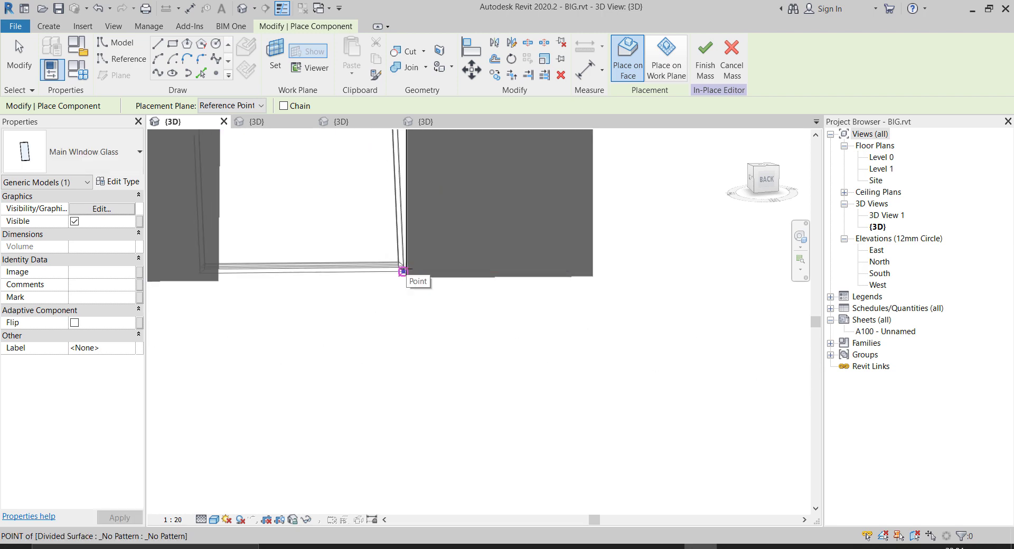
scroll(396, 324, down, 5)
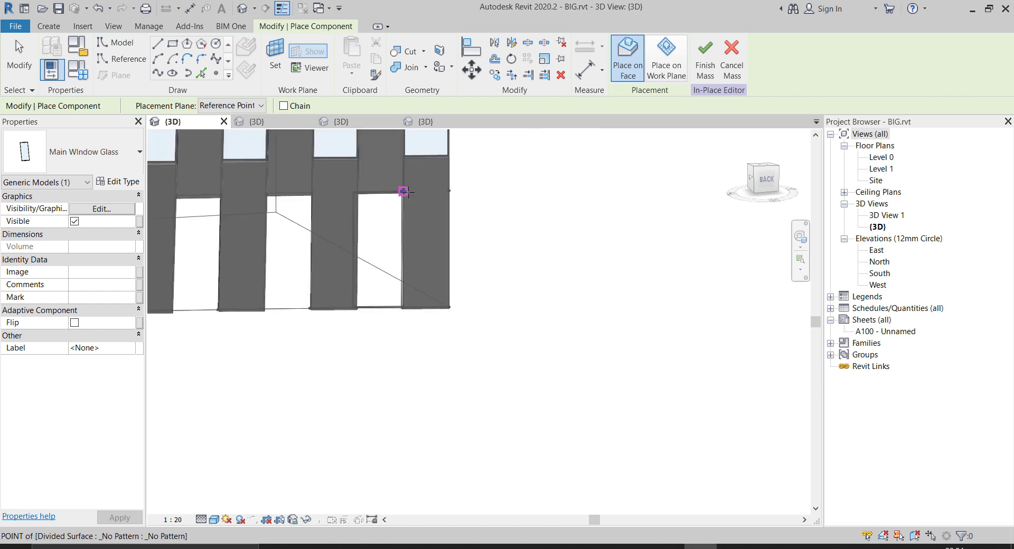
click(402, 191)
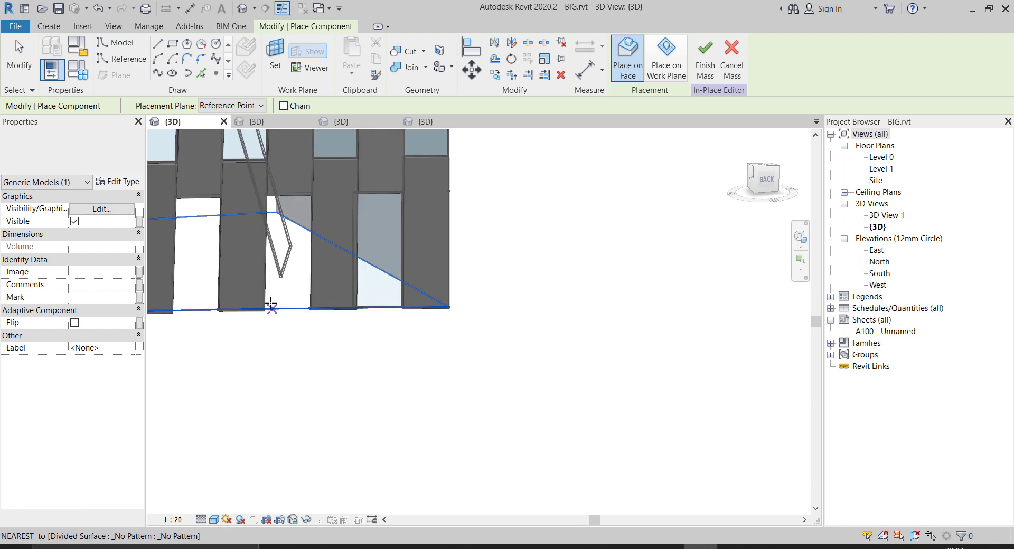
- Place the first two points of another Main WIndow Glass at the lower corners of the neighbouring opening
scroll(296, 286, up, 2)
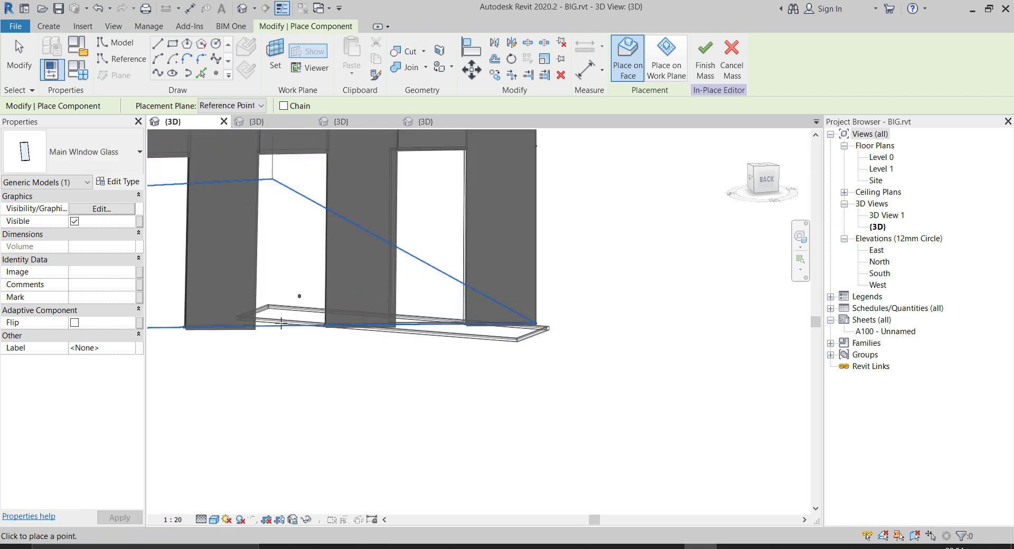
shift+middle_drag(254, 332, 248, 332)
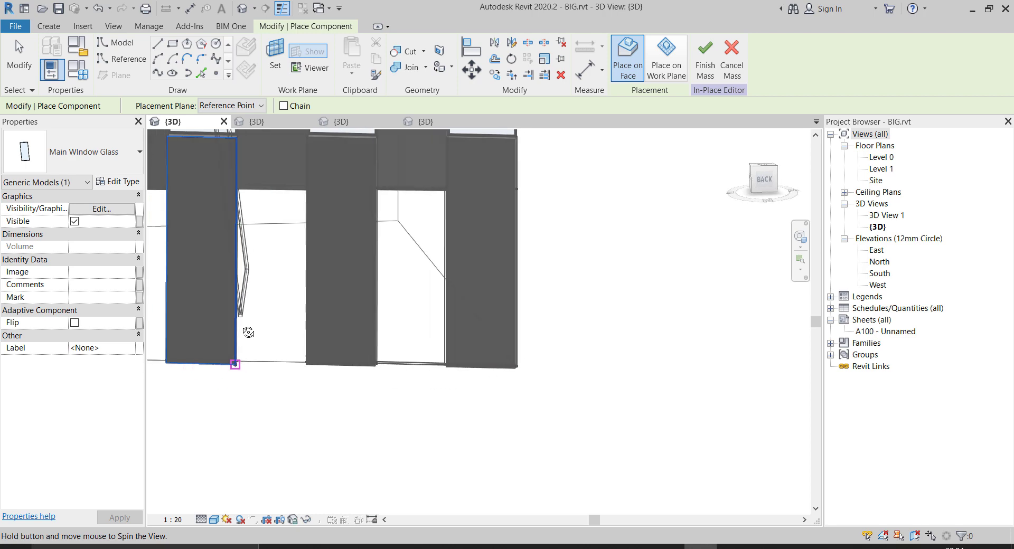
scroll(230, 336, up, 3)
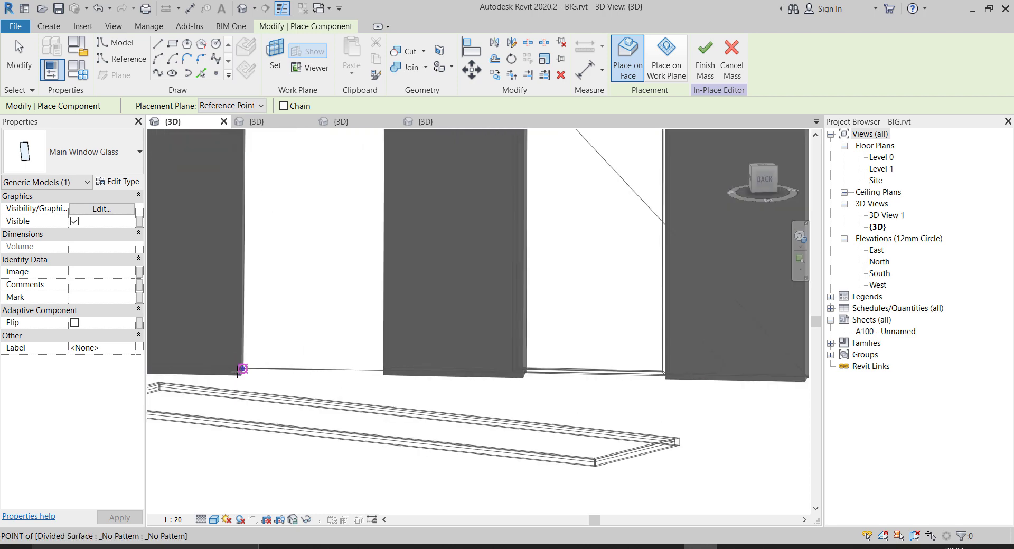
click(243, 368)
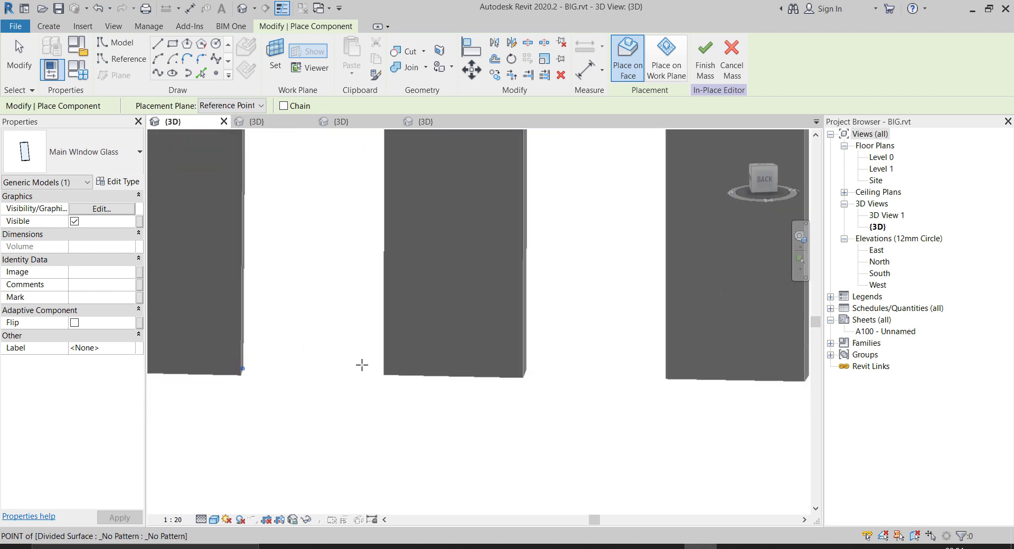
click(382, 370)
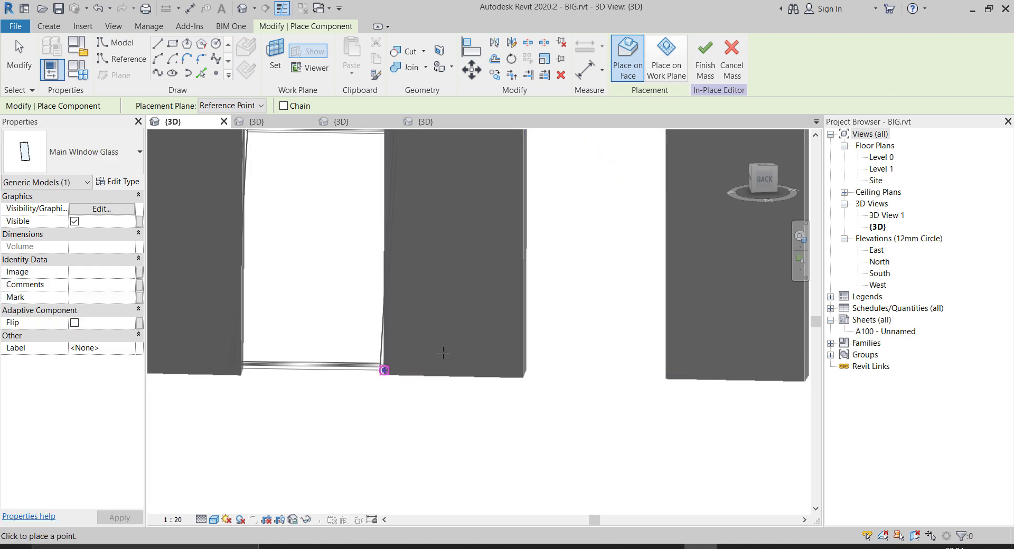
shift+middle_drag(443, 353, 453, 354)
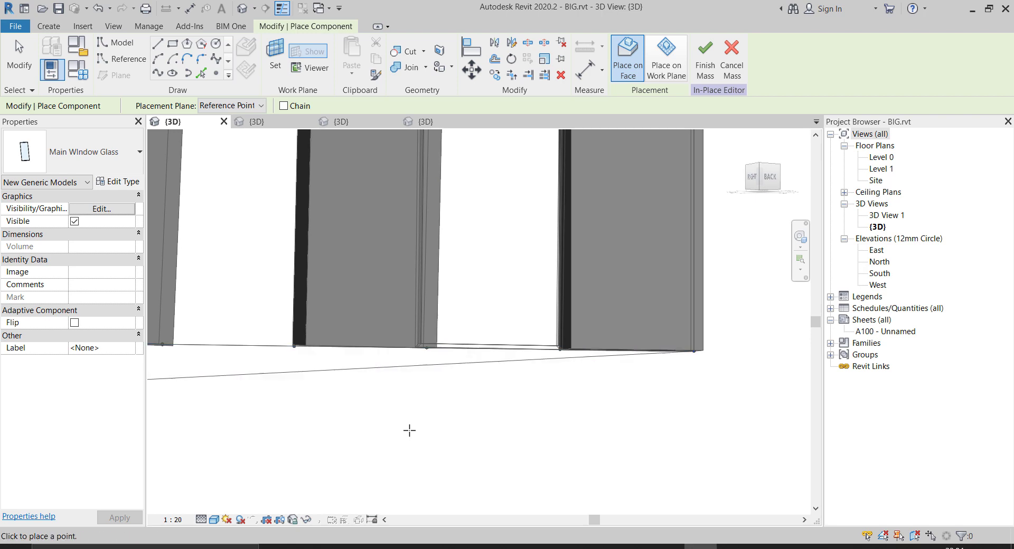
- Switch the view to Wireframe and place the component's third point on the divided-surface point at the opening's upper corner
scroll(410, 431, down, 2)
scroll(417, 422, down, 2)
scroll(402, 317, down, 1)
scroll(369, 258, down, 2)
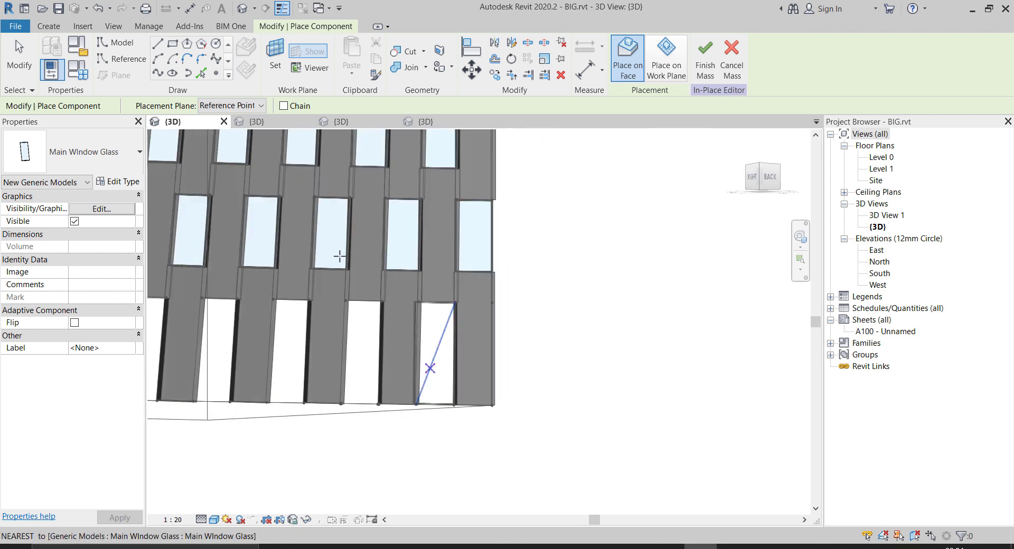
scroll(340, 256, up, 2)
click(372, 328)
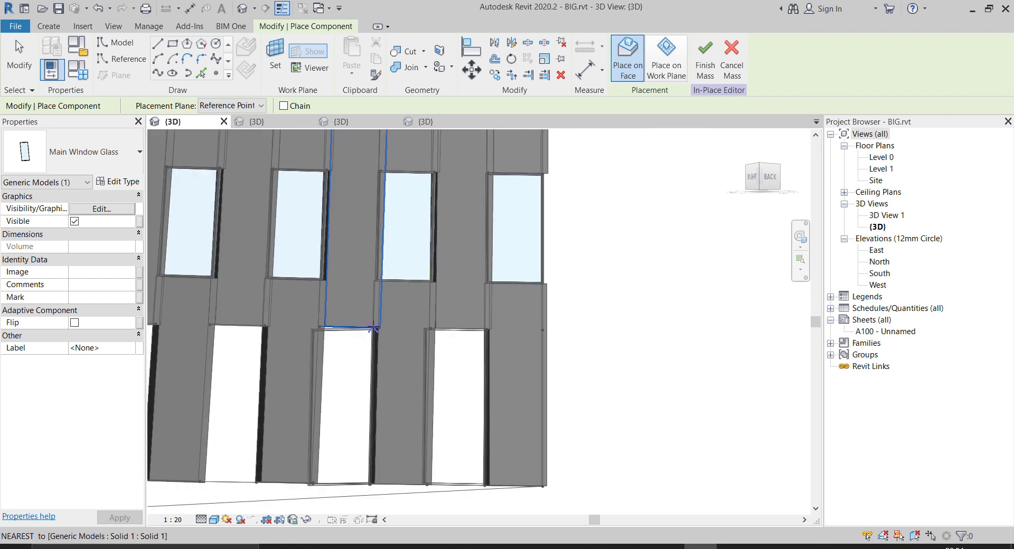
scroll(373, 328, up, 3)
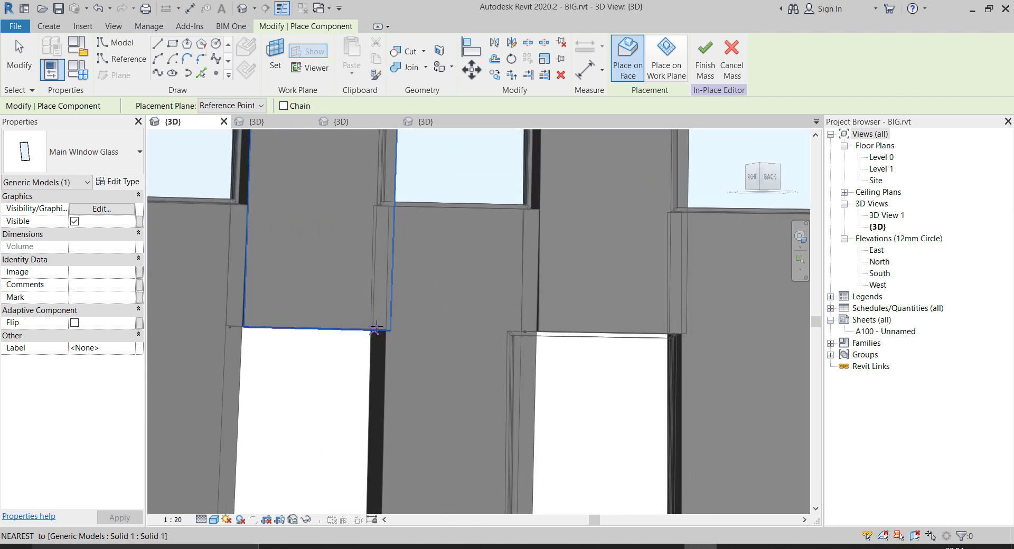
scroll(376, 332, up, 1)
scroll(376, 331, up, 2)
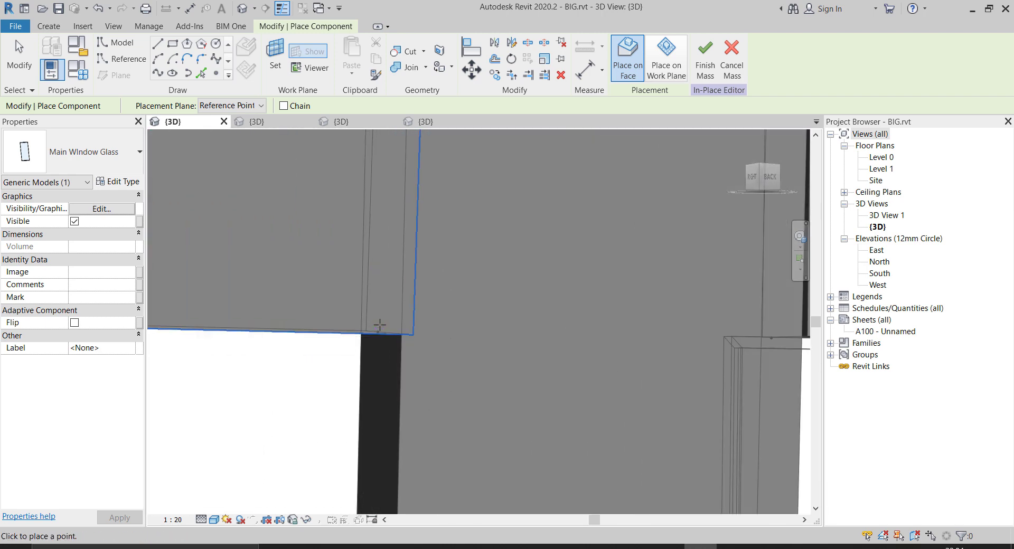
scroll(379, 330, up, 4)
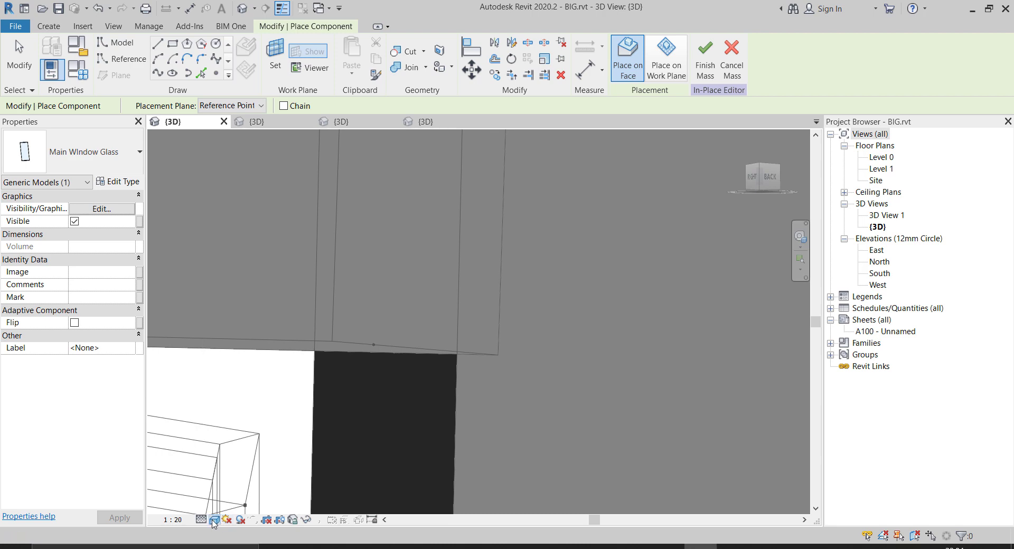
click(213, 521)
click(248, 440)
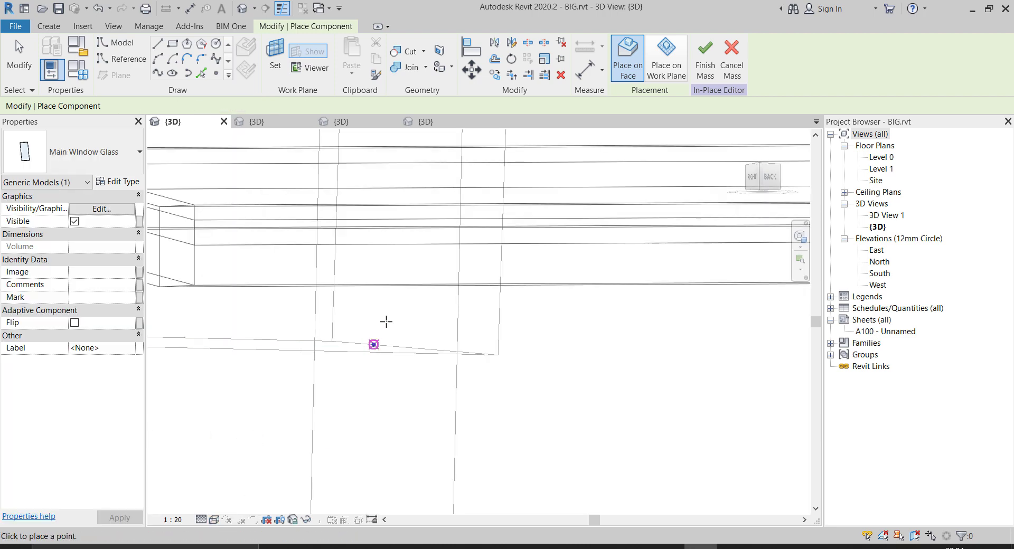
- Try to finish the second Main WIndow Glass by placing its point at the opening's upper corner
scroll(418, 286, down, 5)
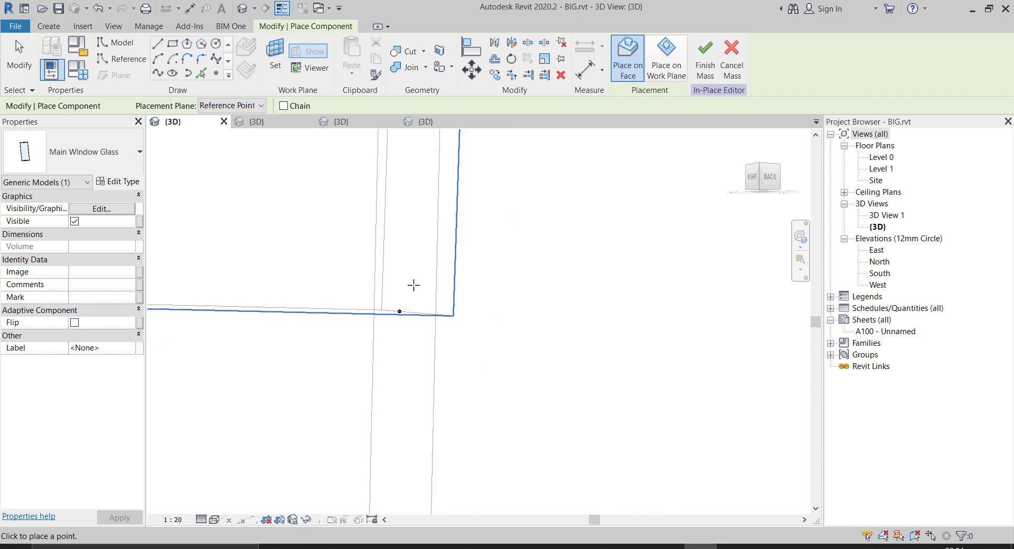
scroll(412, 285, down, 4)
click(410, 286)
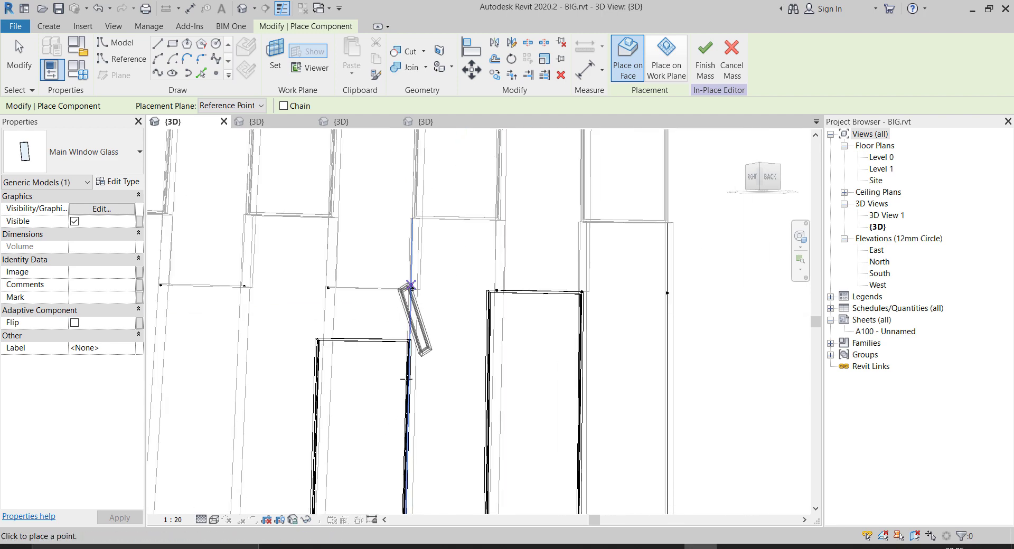
key(Escape)
key(Escape)
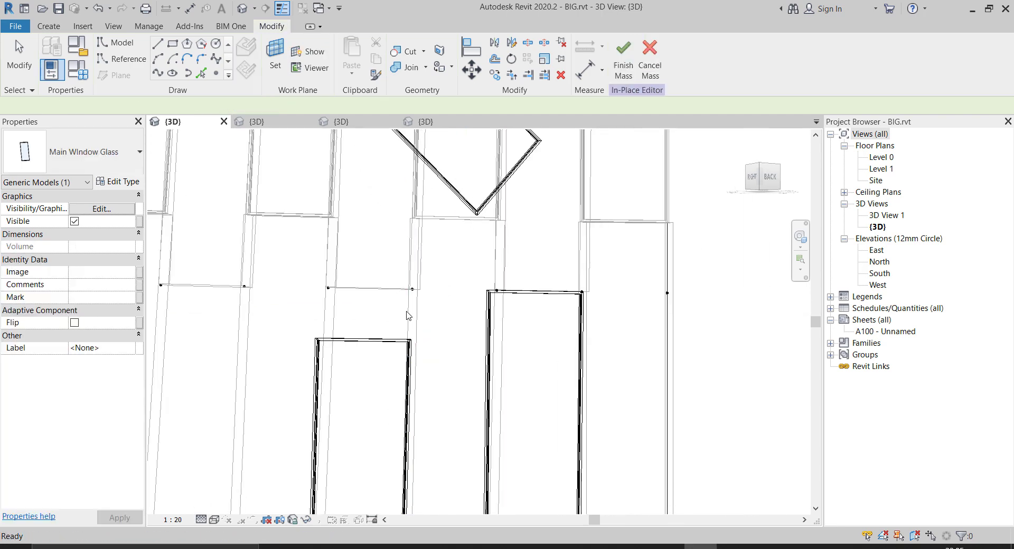
- Delete the misplaced Main WIndow Glass in the second opening and the stray slanted one above it
scroll(406, 312, down, 2)
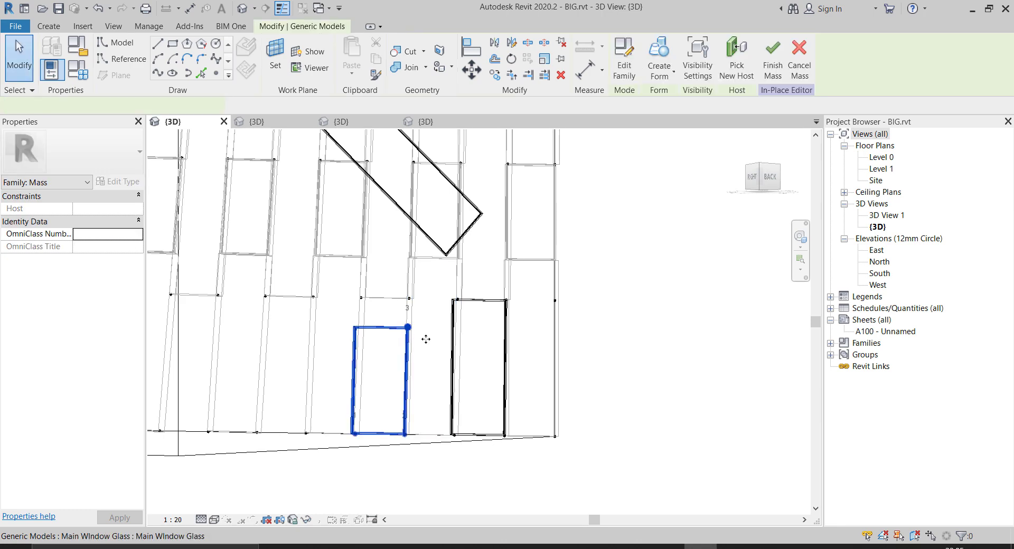
click(422, 339)
key(Escape)
scroll(415, 357, up, 2)
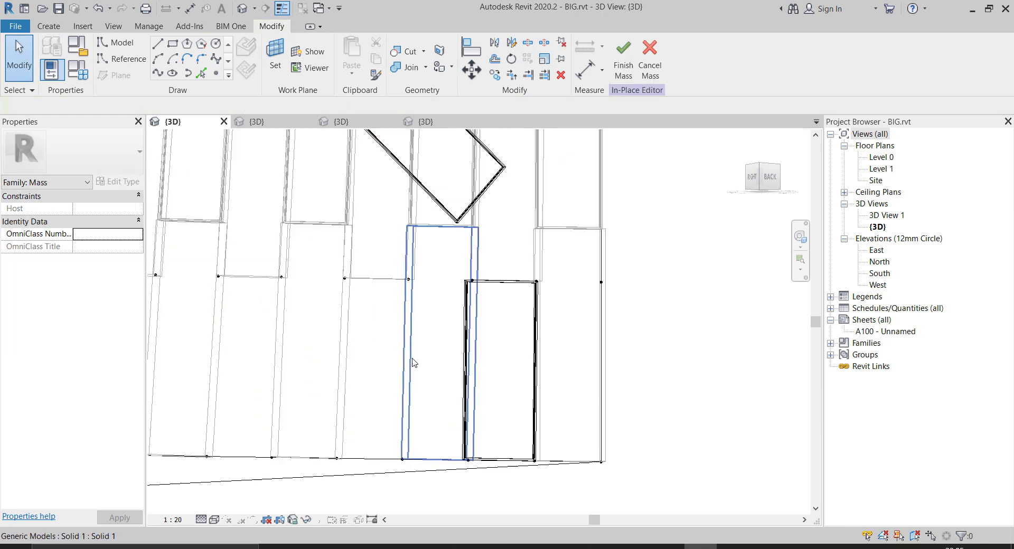
click(460, 202)
key(Delete)
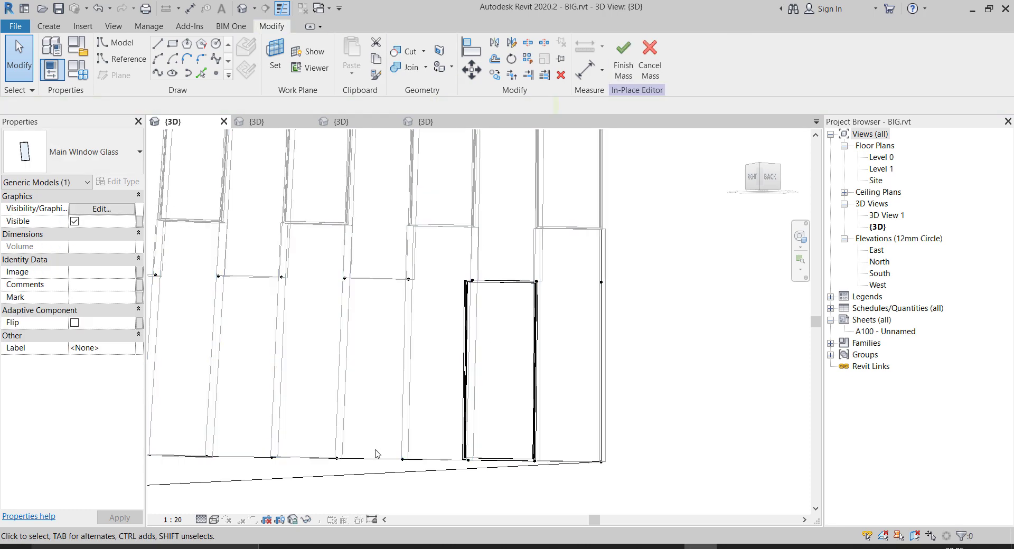
- Try to fit a Main WIndow Glass on the divided-surface points directly beside the end component, and remove it
key(c)
key(m)
scroll(417, 463, up, 2)
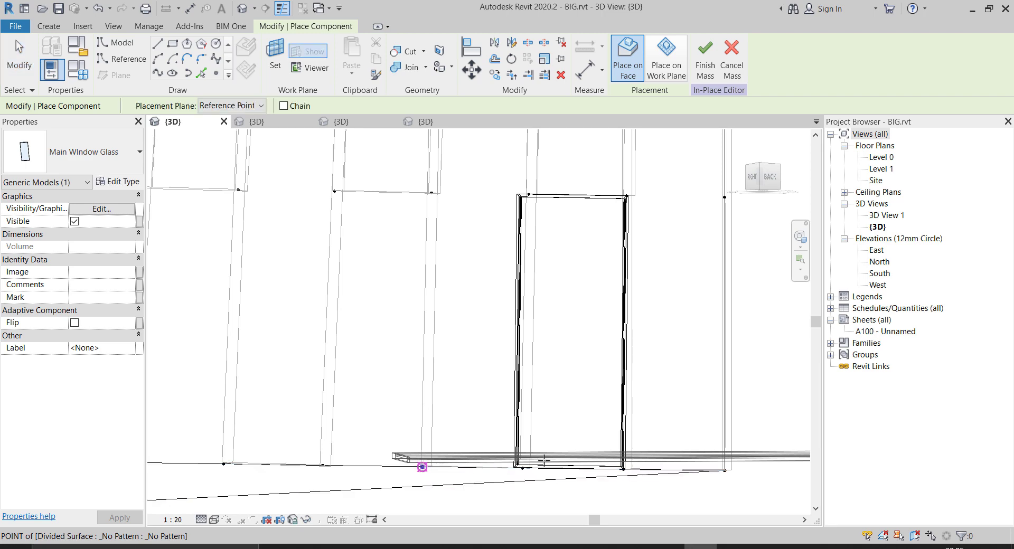
click(422, 466)
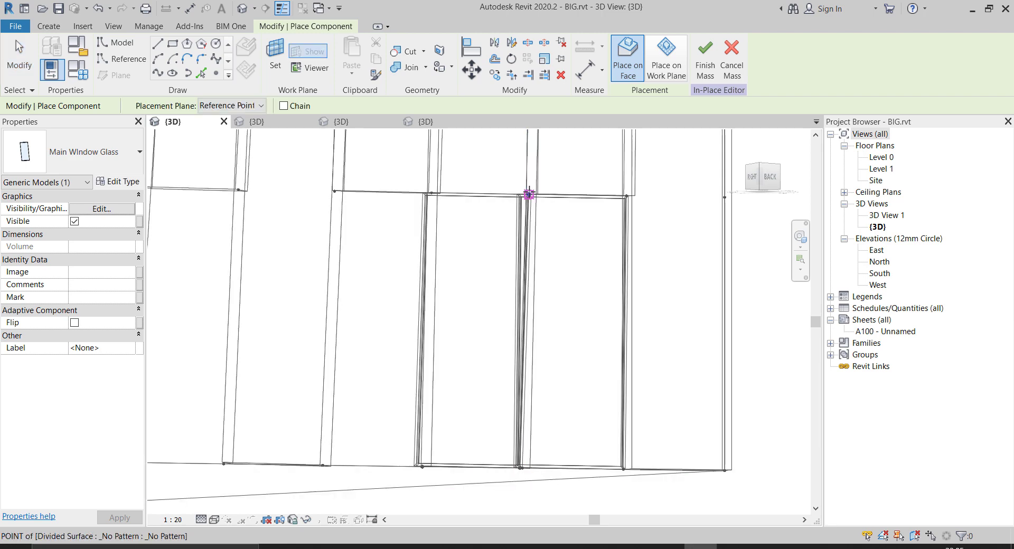
click(528, 195)
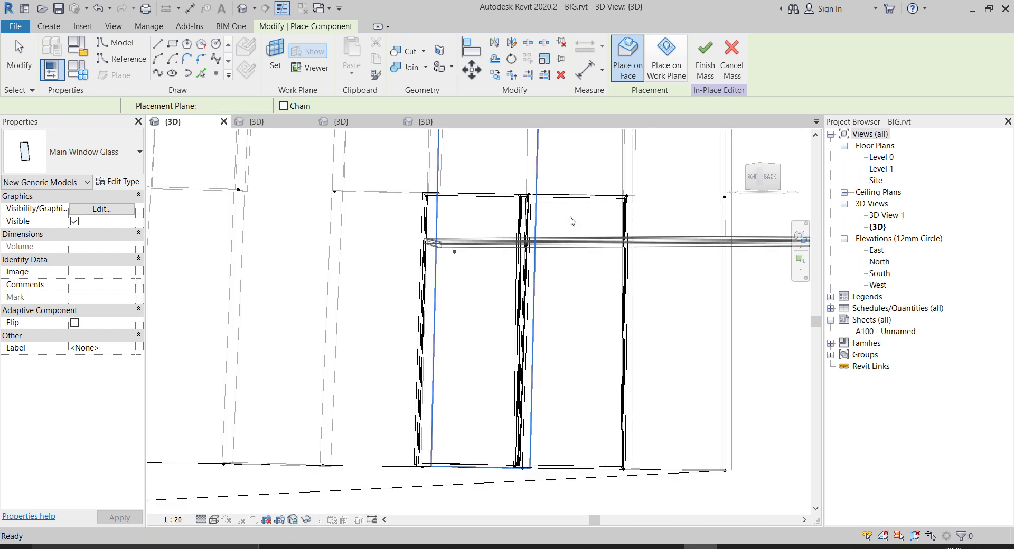
key(Escape)
shift+middle_drag(601, 269, 550, 393)
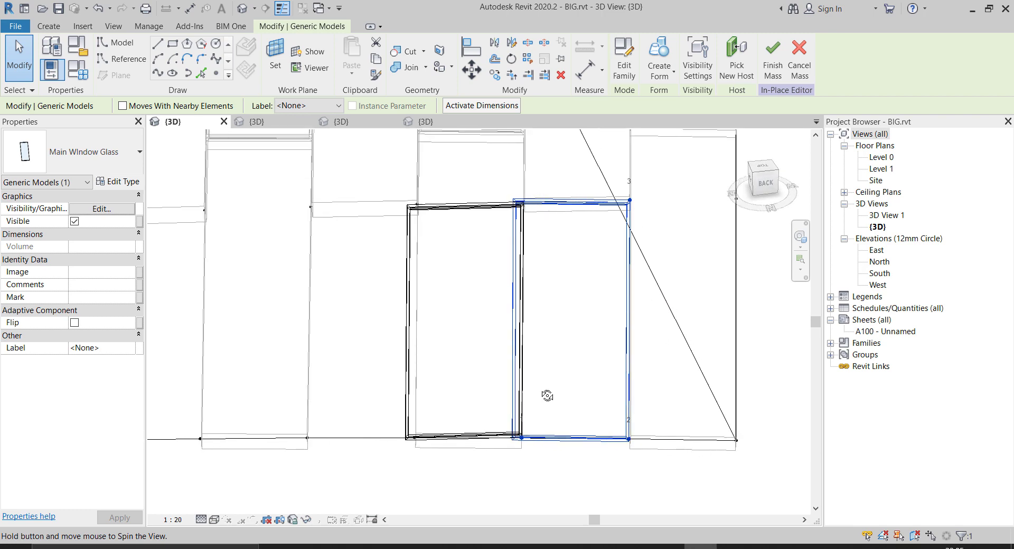
click(490, 215)
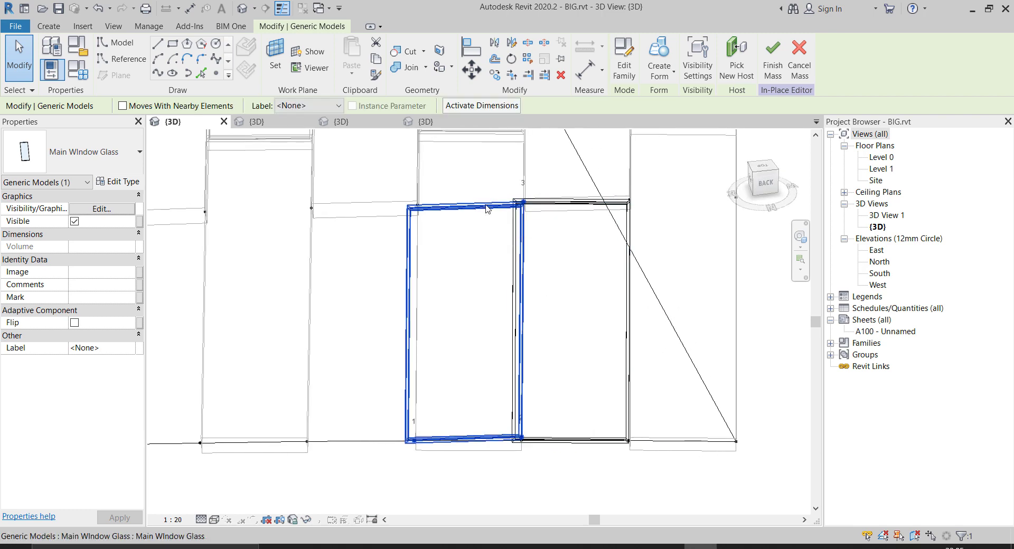
key(Escape)
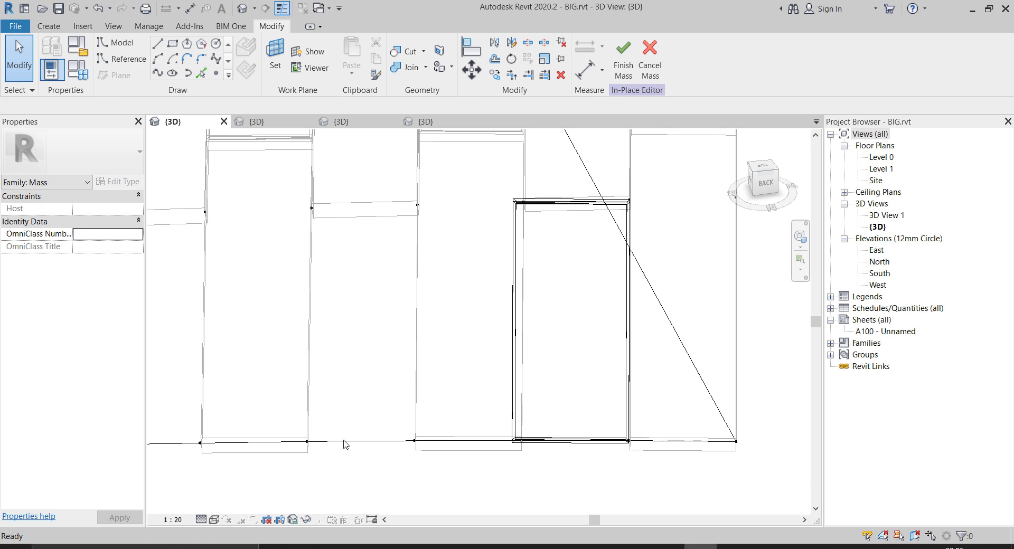
- Place a Main WIndow Glass in the second opening of the lowest row on its two lower and one upper corner points
key(c)
key(m)
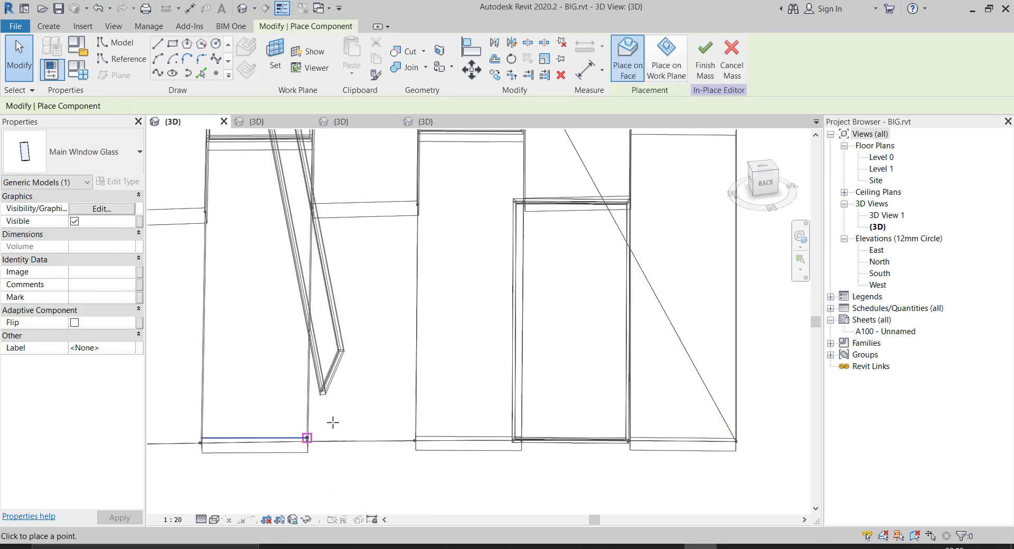
click(306, 440)
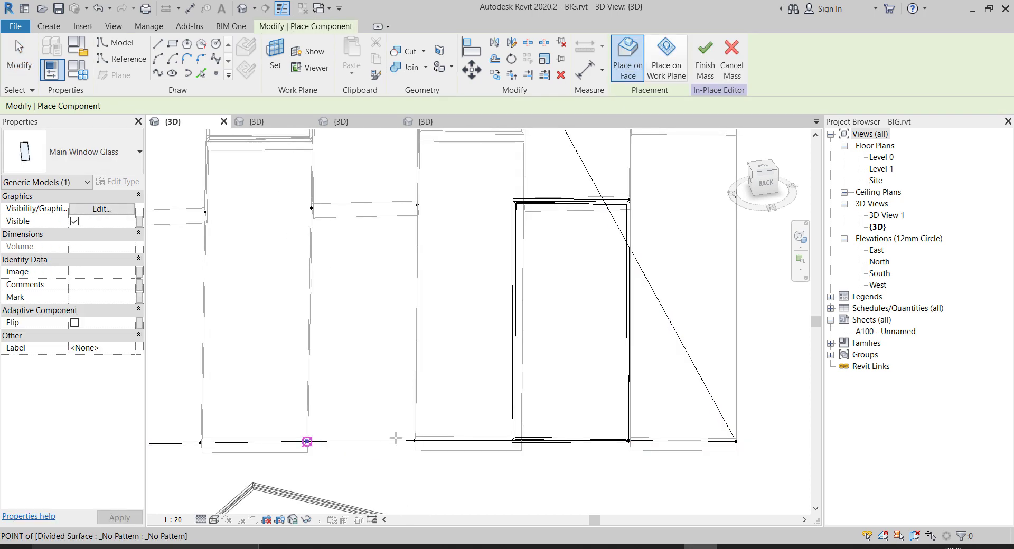
click(414, 440)
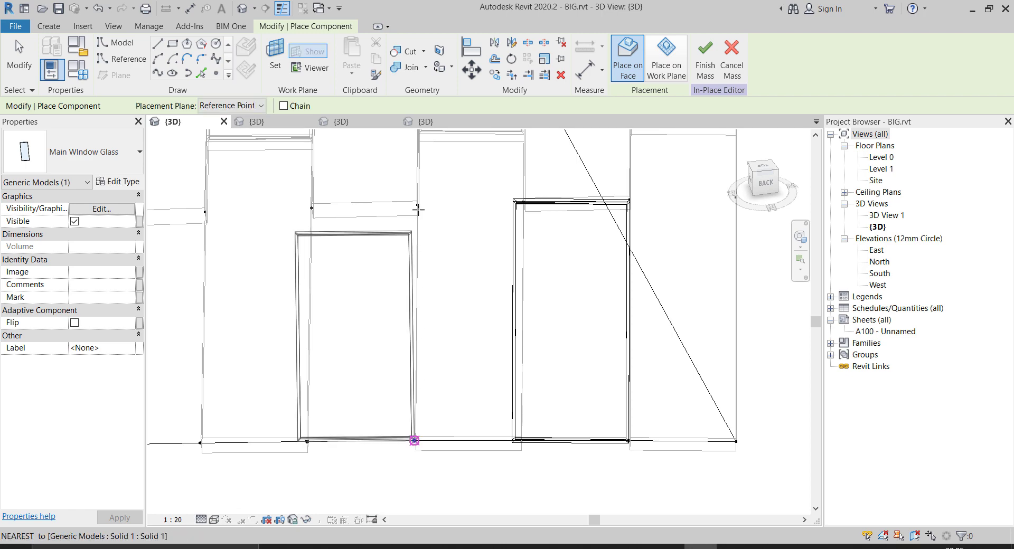
click(417, 204)
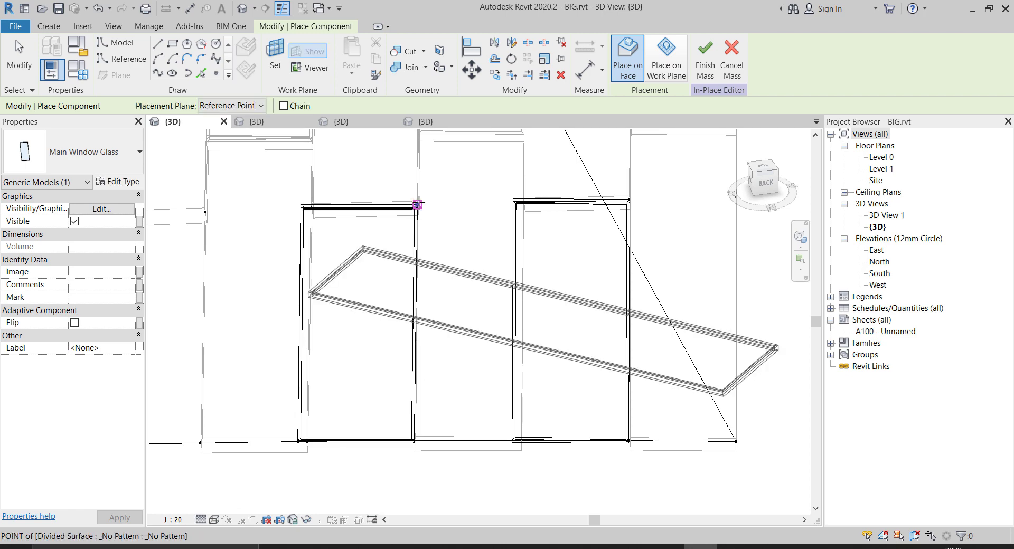
key(Escape)
key(Escape)
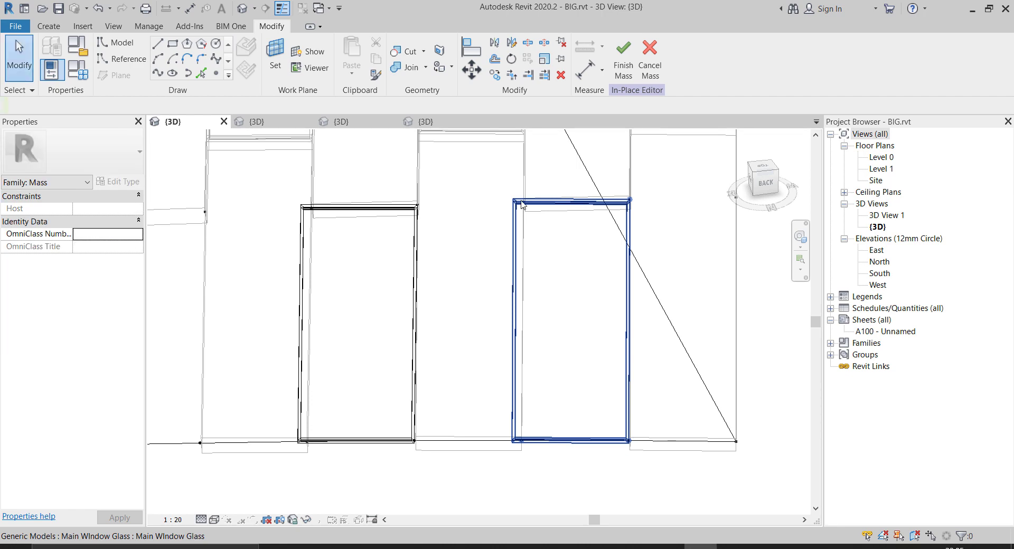
- Reduce the Width type parameter of the two Main WIndow Glass components to fit their openings
click(334, 208)
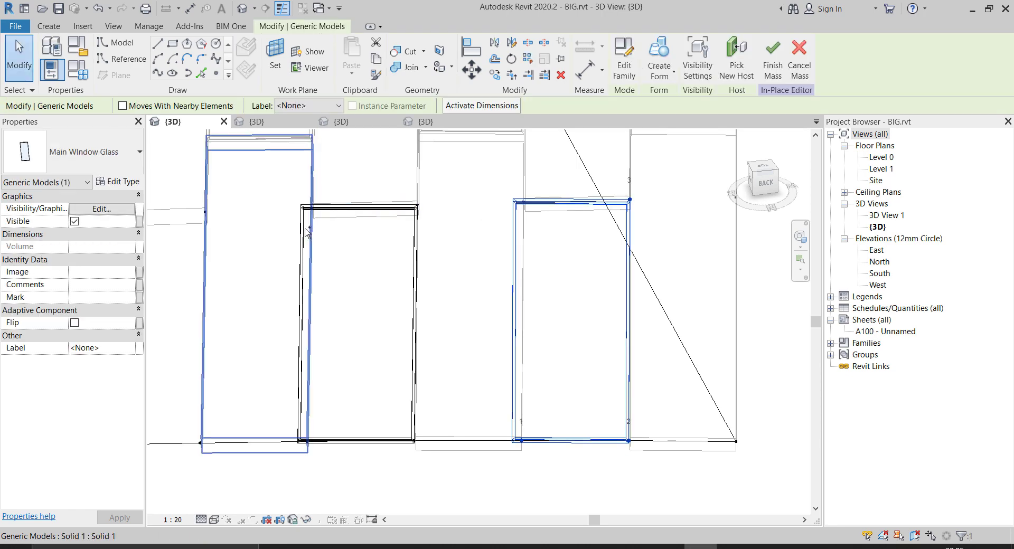
ctrl+click(606, 237)
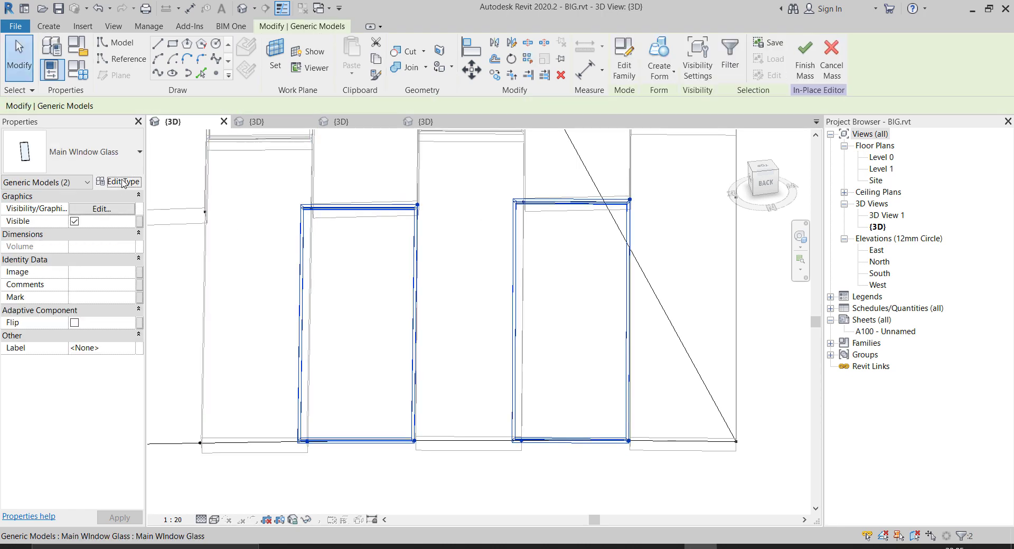
double_click(748, 208)
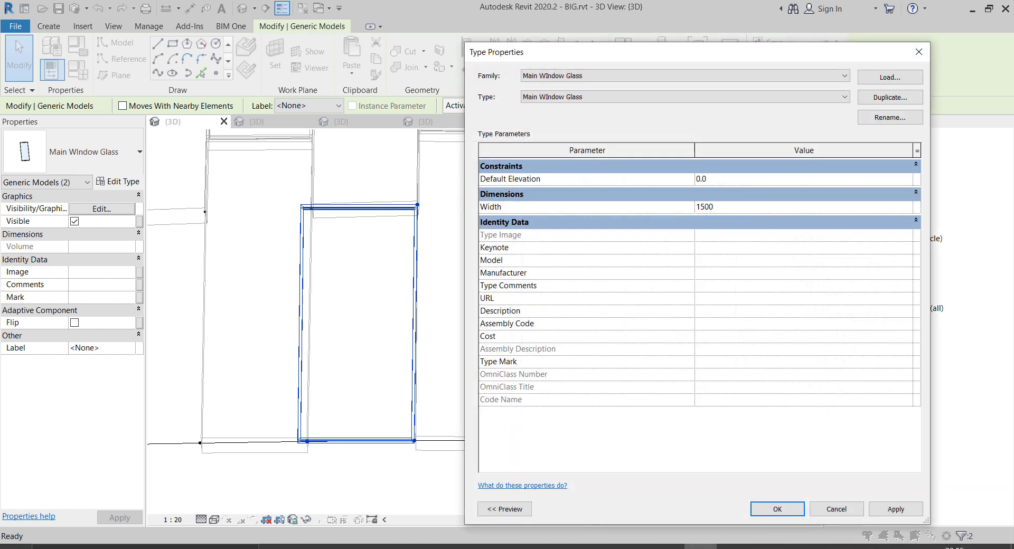
key(Return)
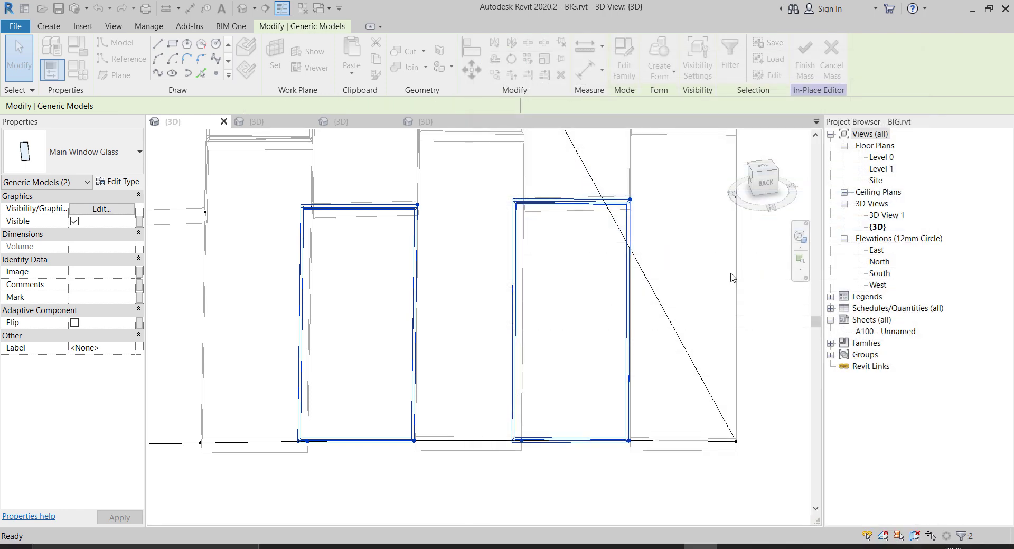
click(528, 486)
scroll(538, 482, down, 4)
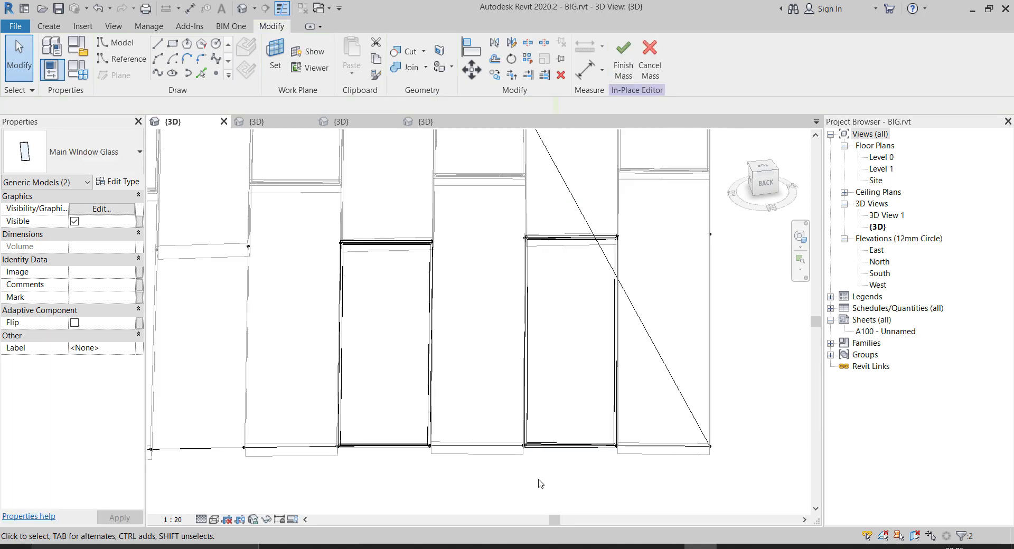
- Switch the view to Shaded and repeat the two Main WIndow Glass components along the lowest façade row
click(213, 519)
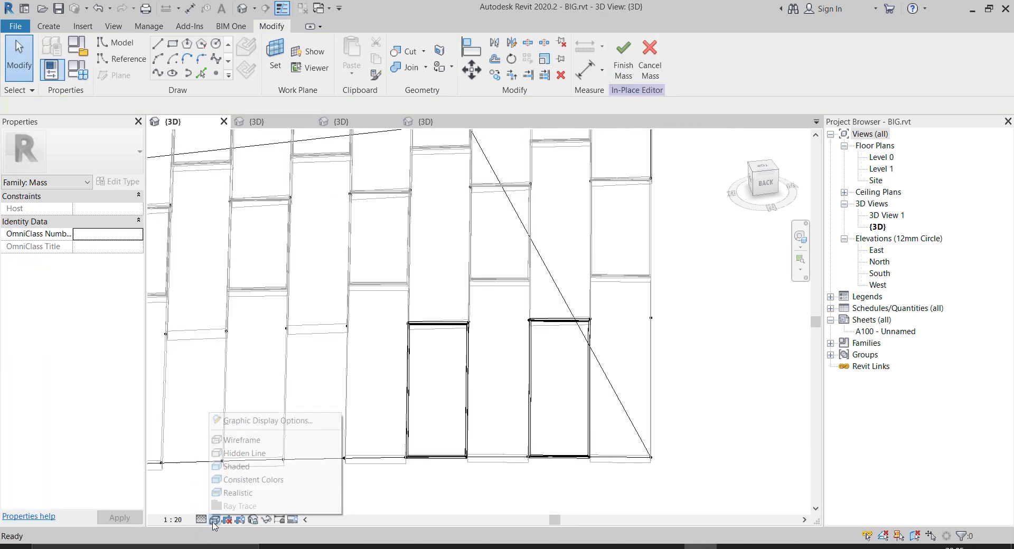
click(236, 467)
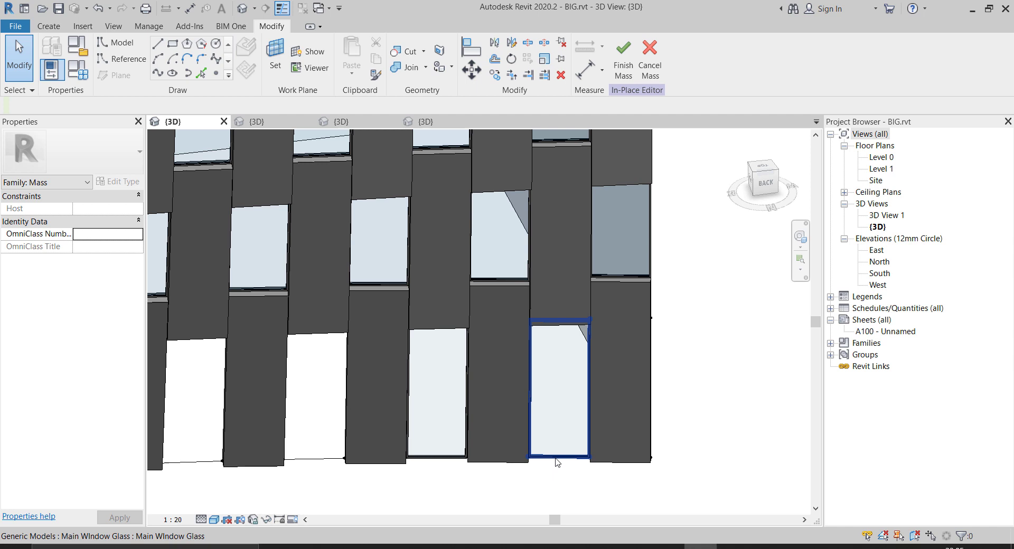
click(433, 458)
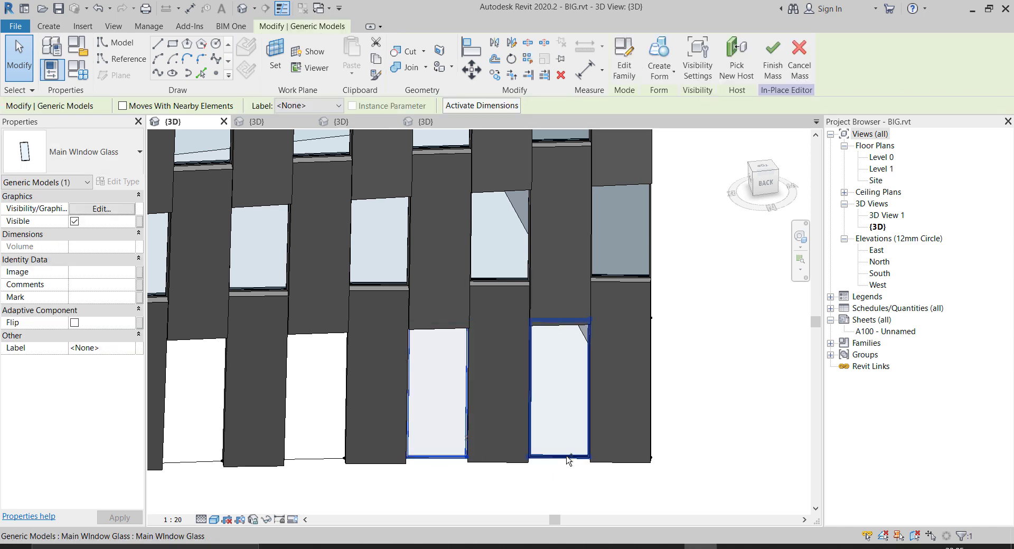
click(527, 59)
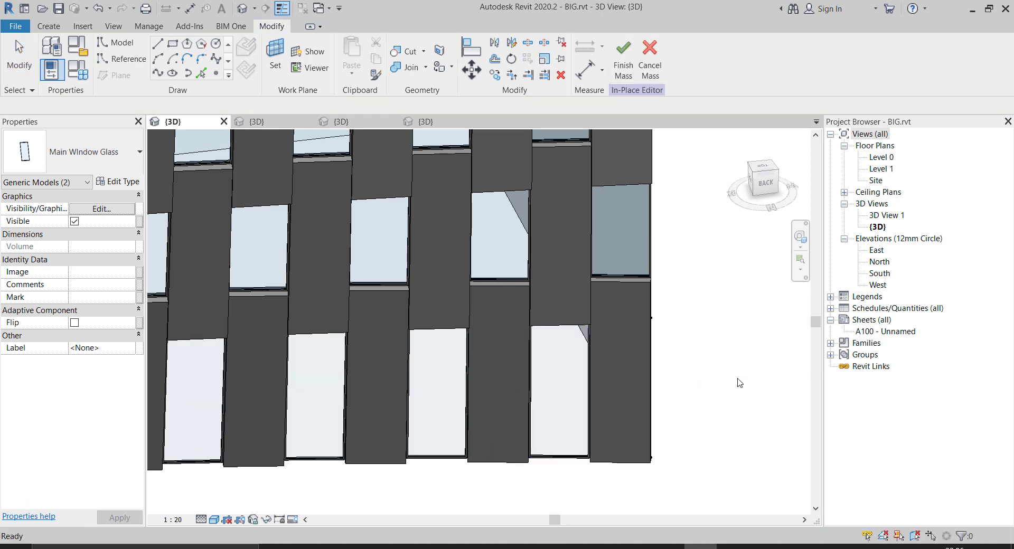
- Inspect the repeated Main WIndow Glass row along the whole façade, including the far end opening
scroll(739, 381, down, 3)
scroll(741, 378, down, 3)
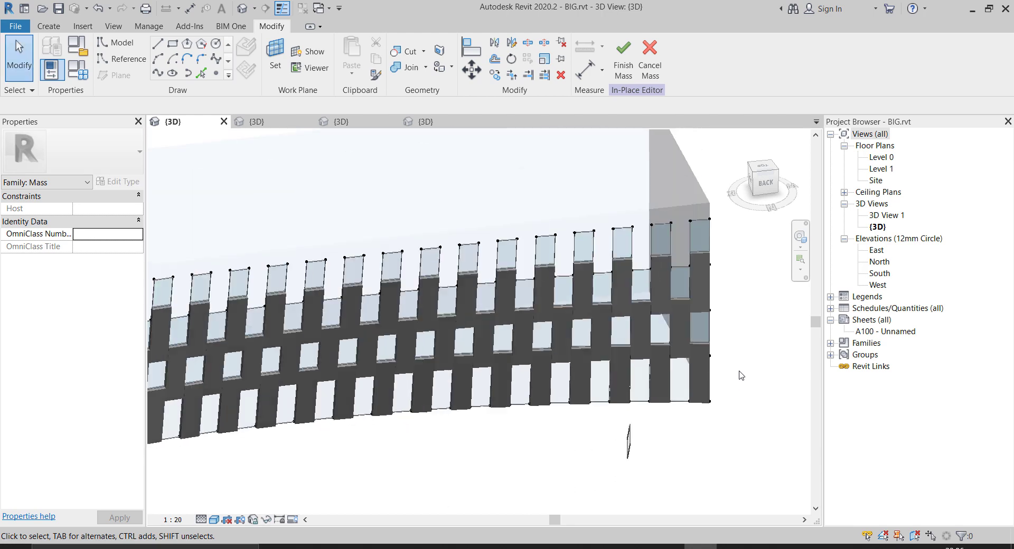
click(520, 407)
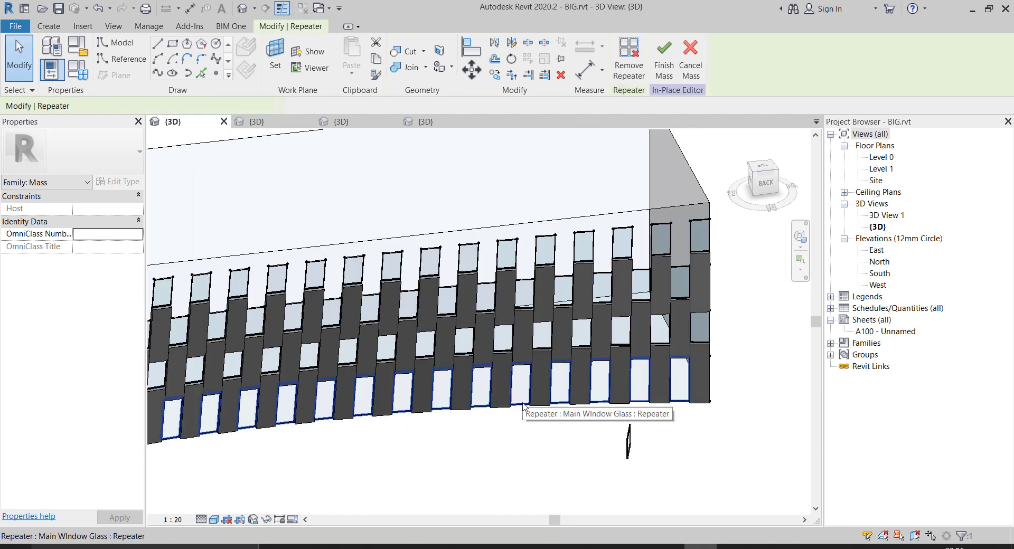
scroll(470, 407, down, 4)
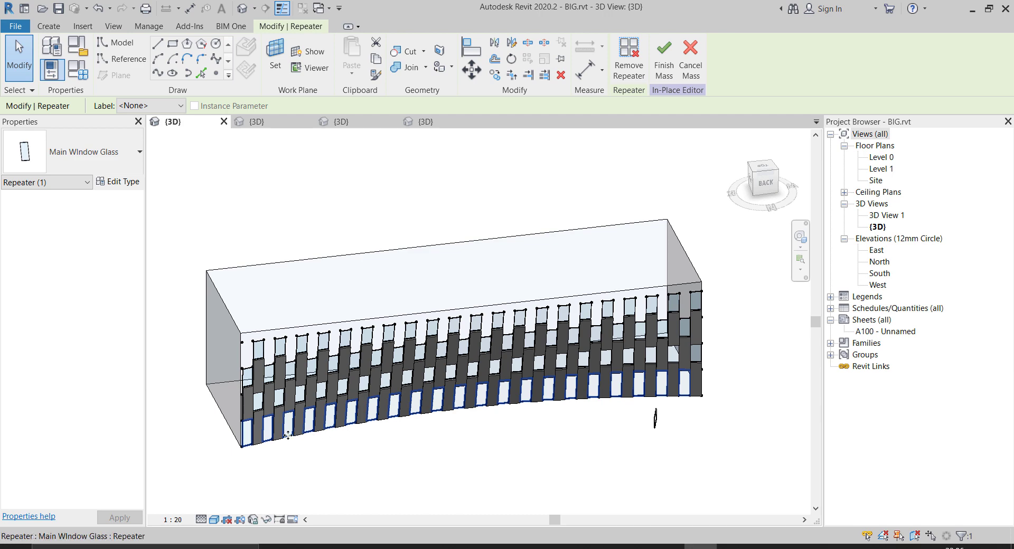
scroll(288, 435, up, 6)
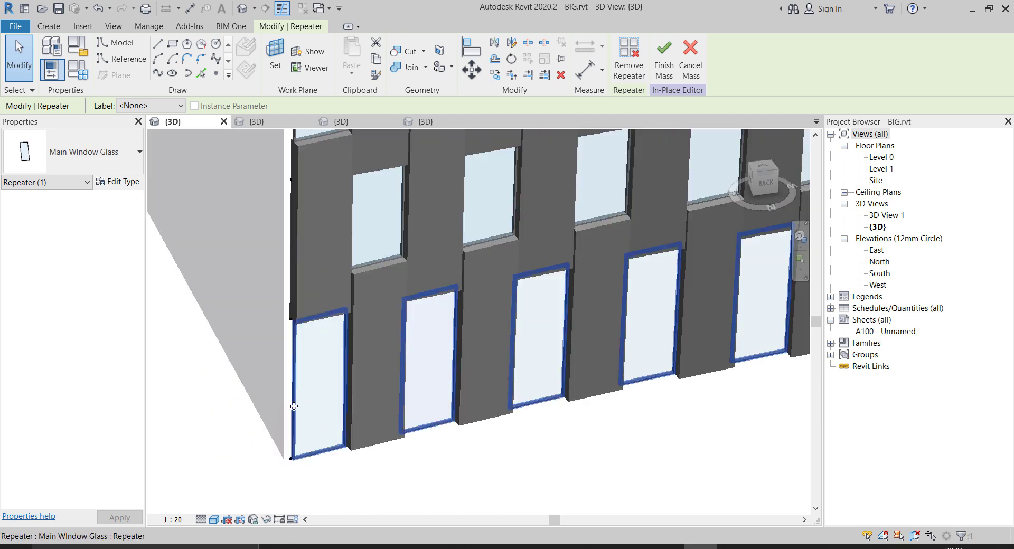
scroll(293, 406, down, 6)
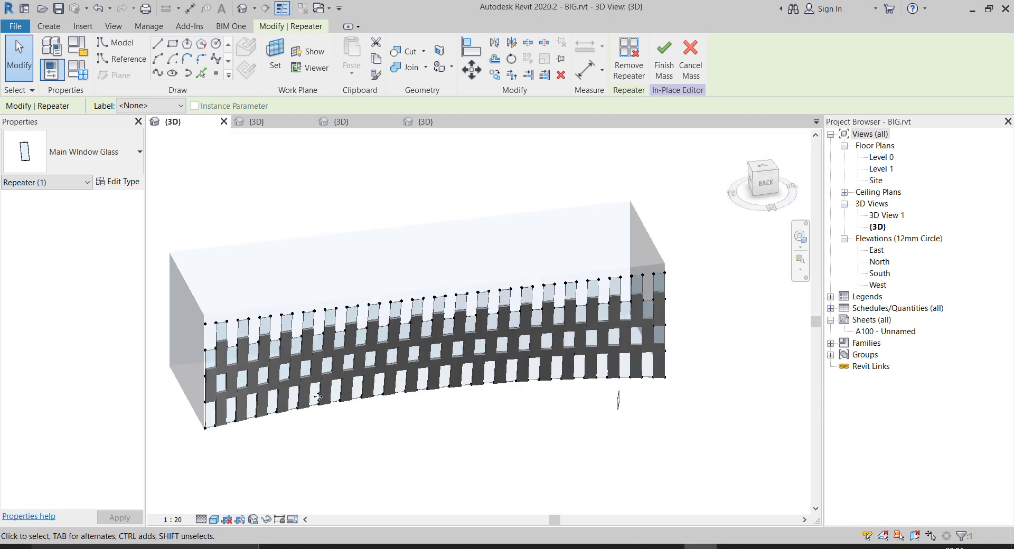
scroll(689, 295, up, 3)
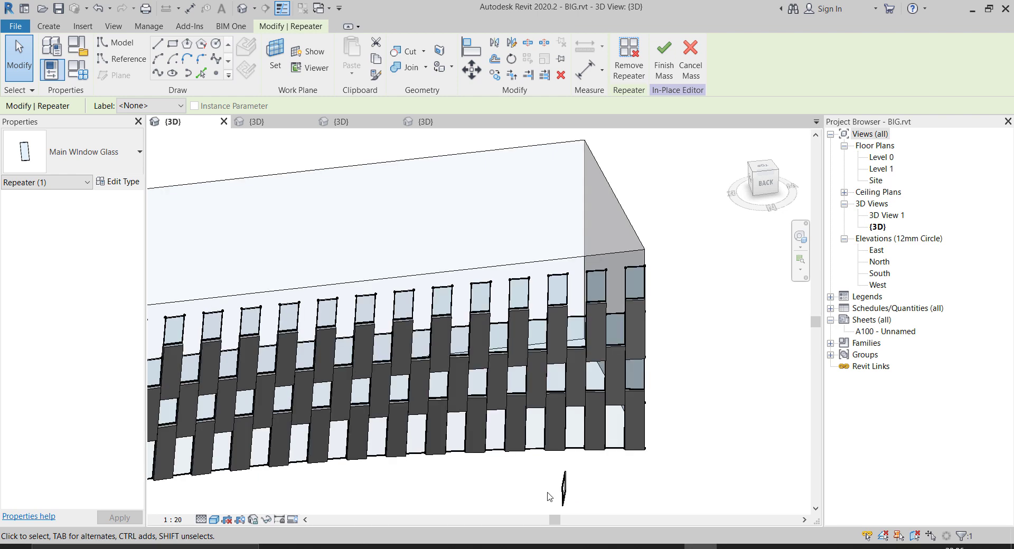
- Delete the stray Main WIndow Glass component lying below the façade's lowest row
click(563, 487)
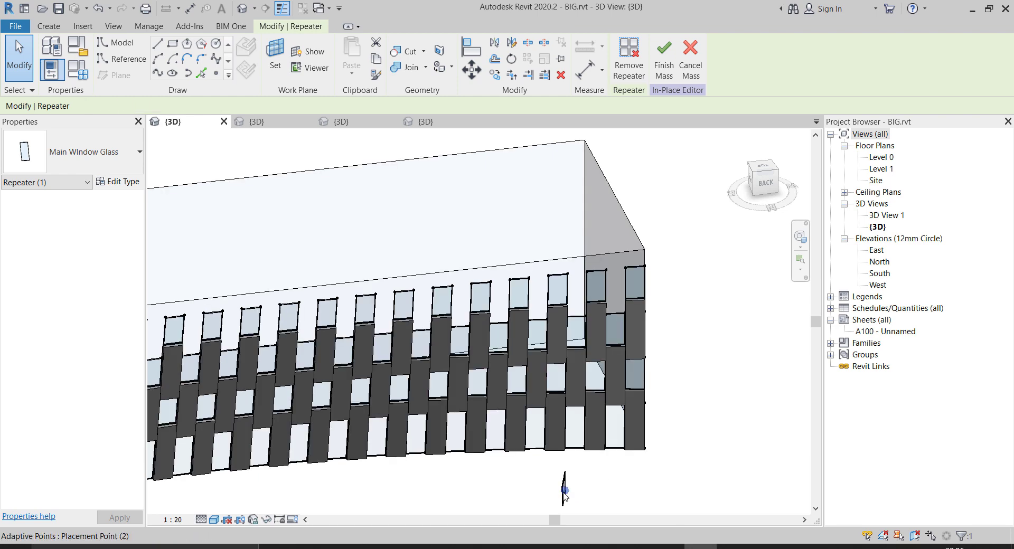
click(626, 481)
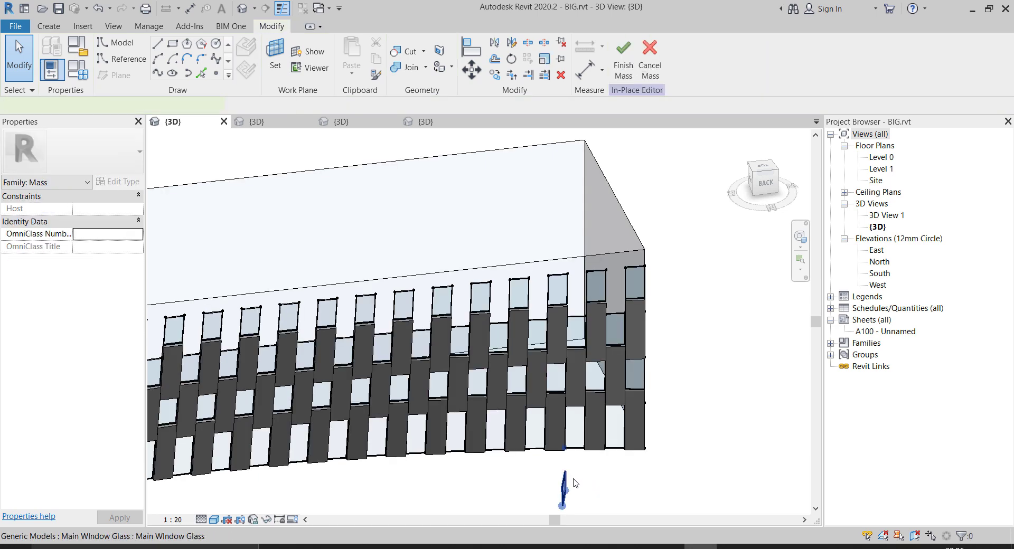
click(573, 480)
scroll(636, 289, up, 1)
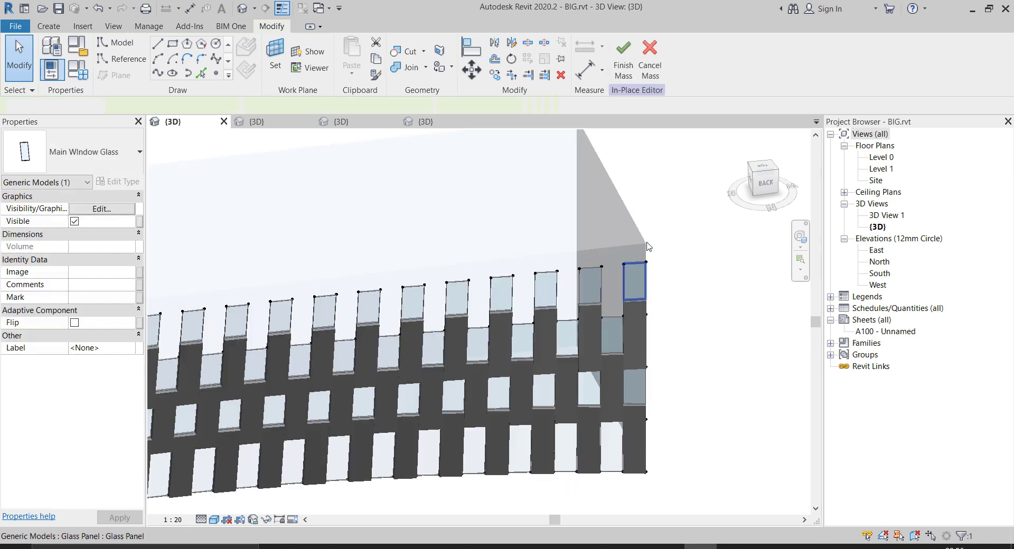
- Start placing a component and choose Main Window solid as its family type
scroll(646, 252, up, 3)
key(c)
key(s)
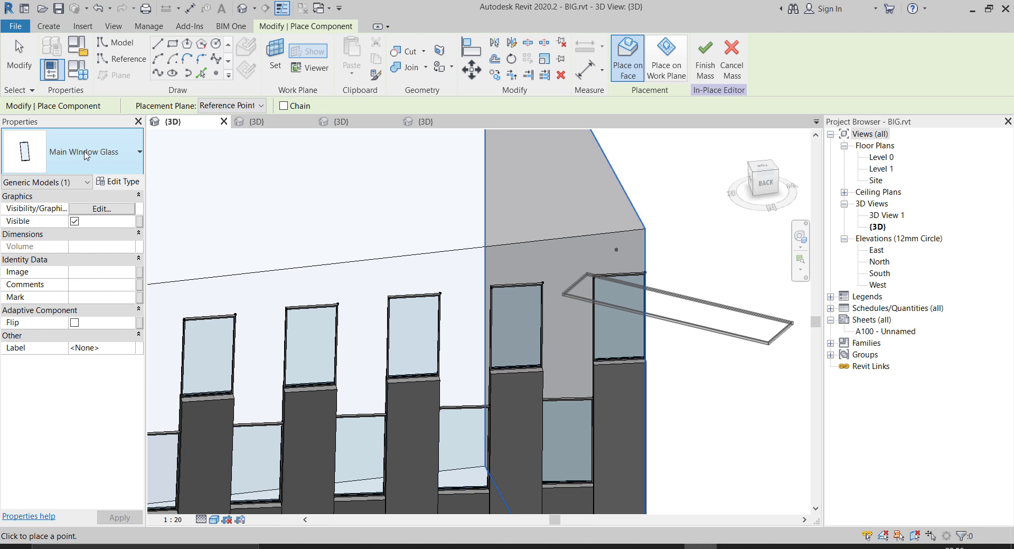
click(85, 154)
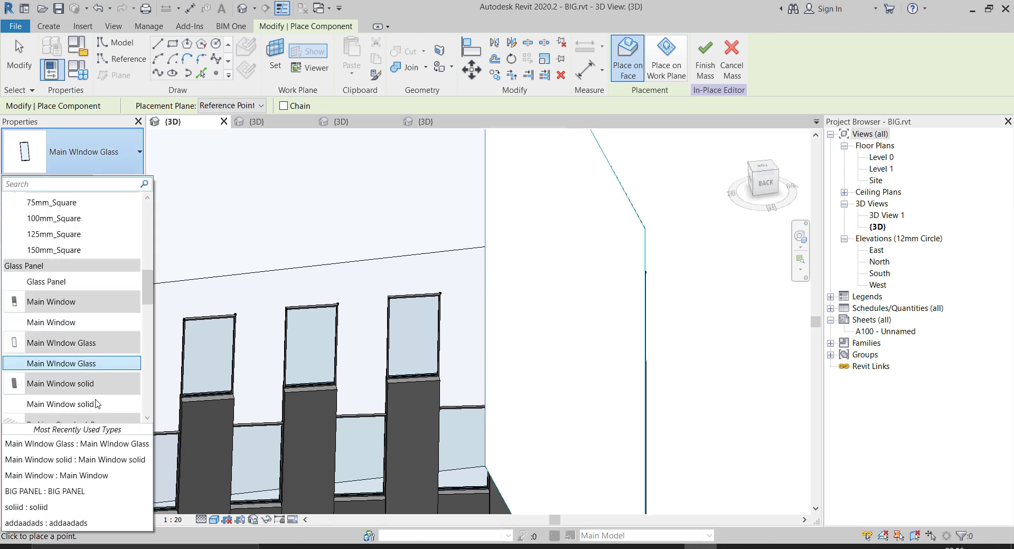
click(88, 405)
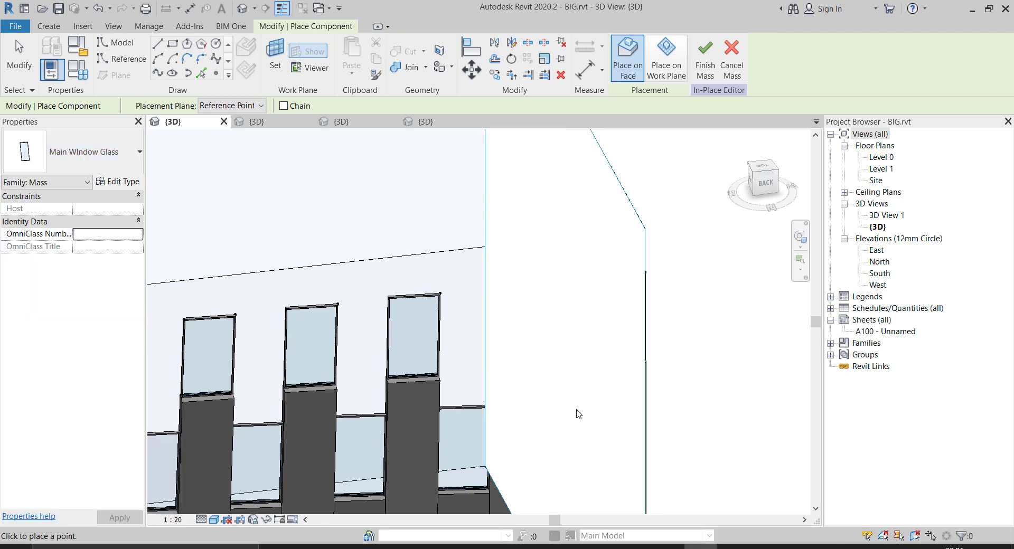
- Try placing a Main Window solid panel between the two end windows up to the undivided roof edge, and delete it
scroll(340, 420, up, 3)
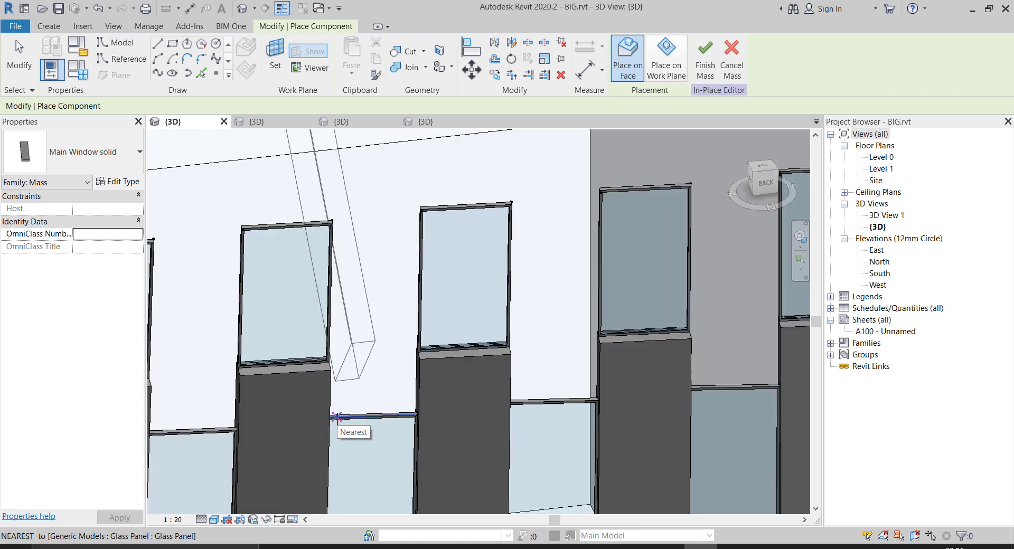
scroll(394, 310, down, 4)
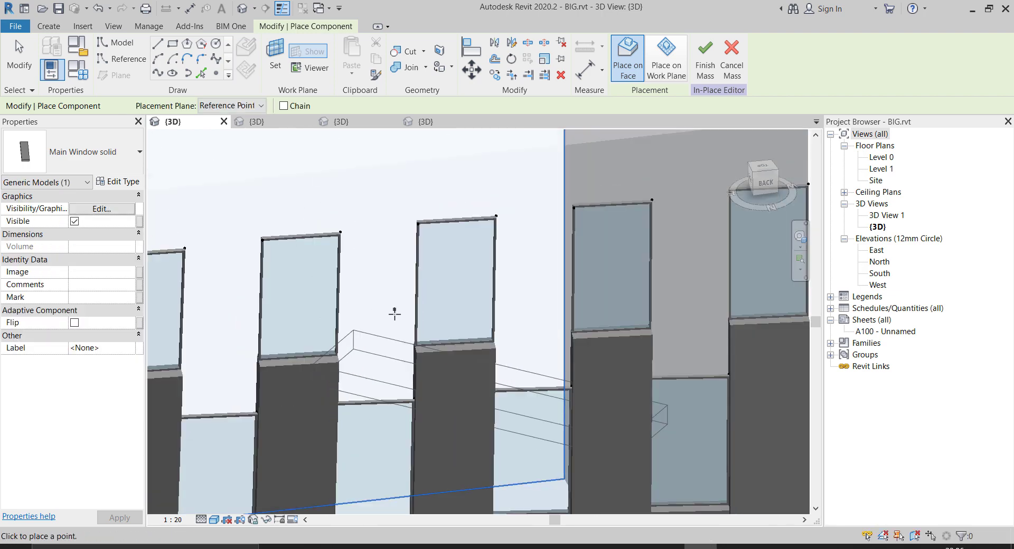
scroll(703, 280, up, 2)
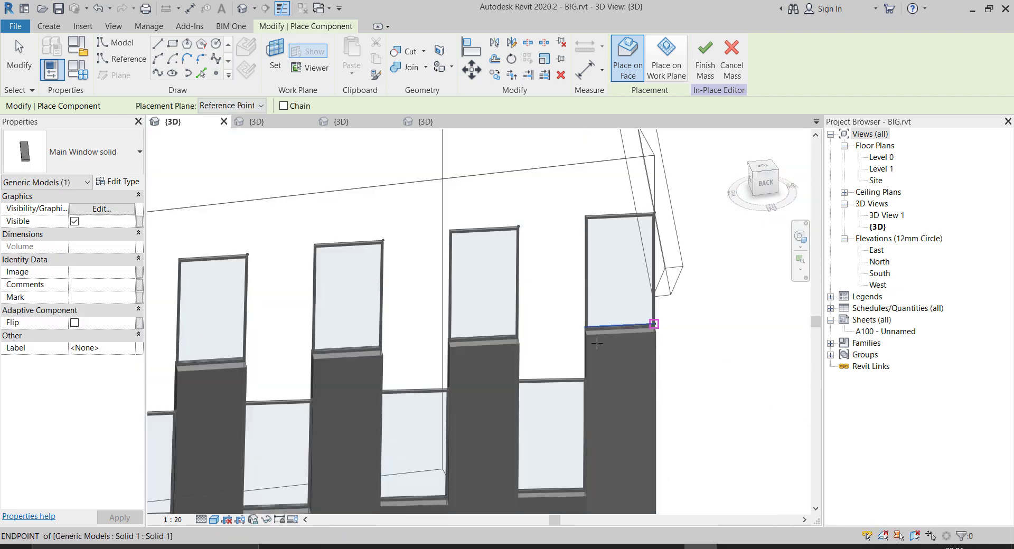
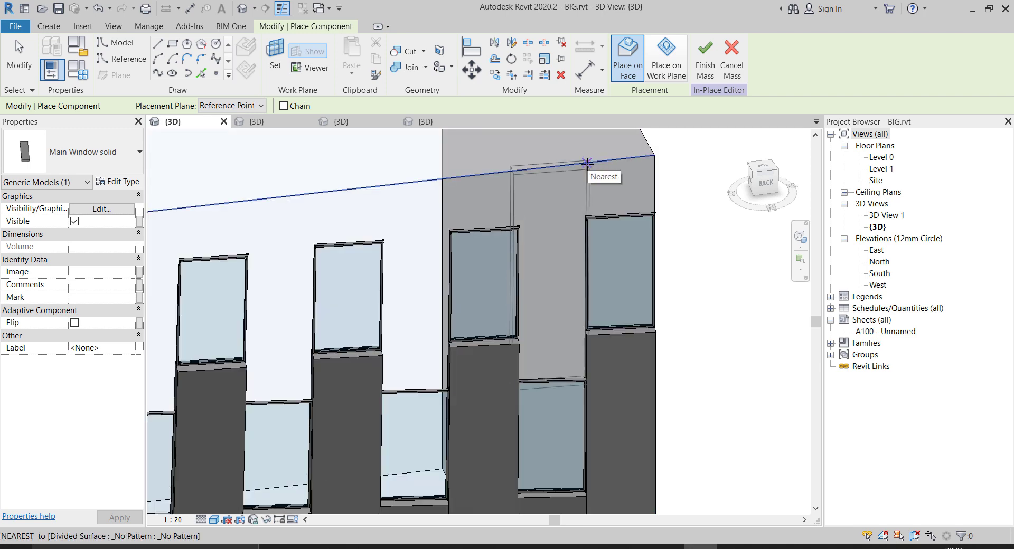
click(587, 163)
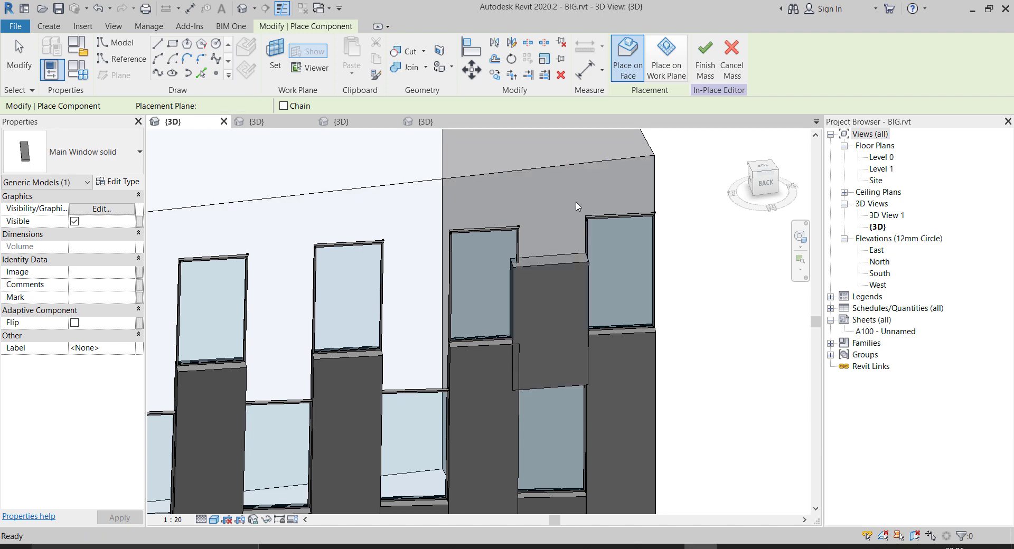
key(Escape)
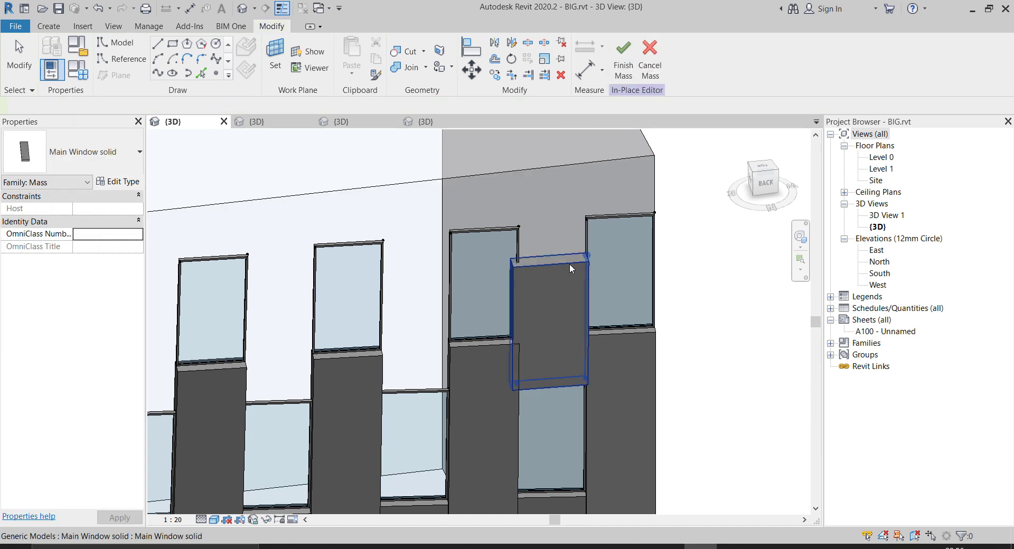
click(569, 256)
key(Delete)
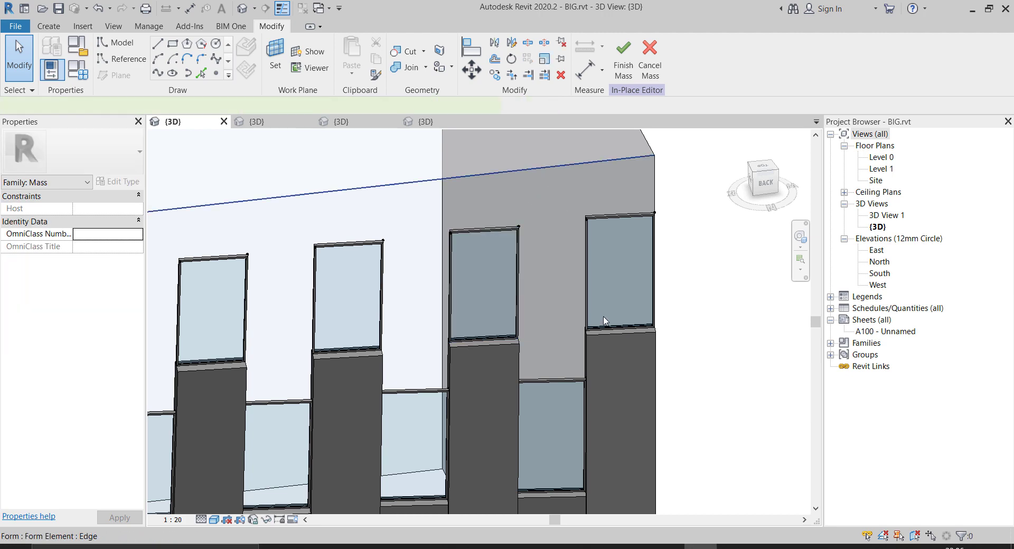
- Divide the façade's top edge into a path with a Fixed Distance layout and a spacing of 1500
click(603, 160)
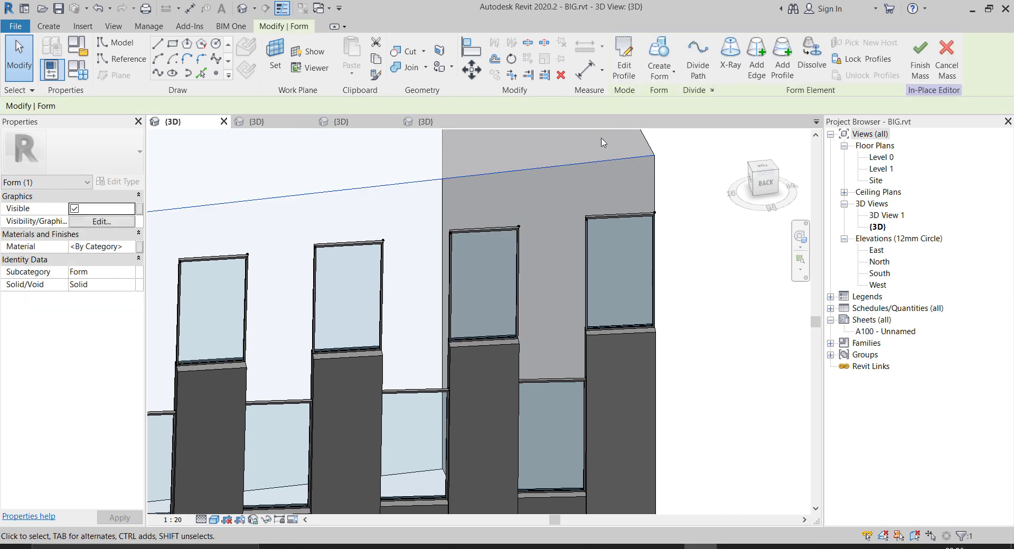
click(698, 59)
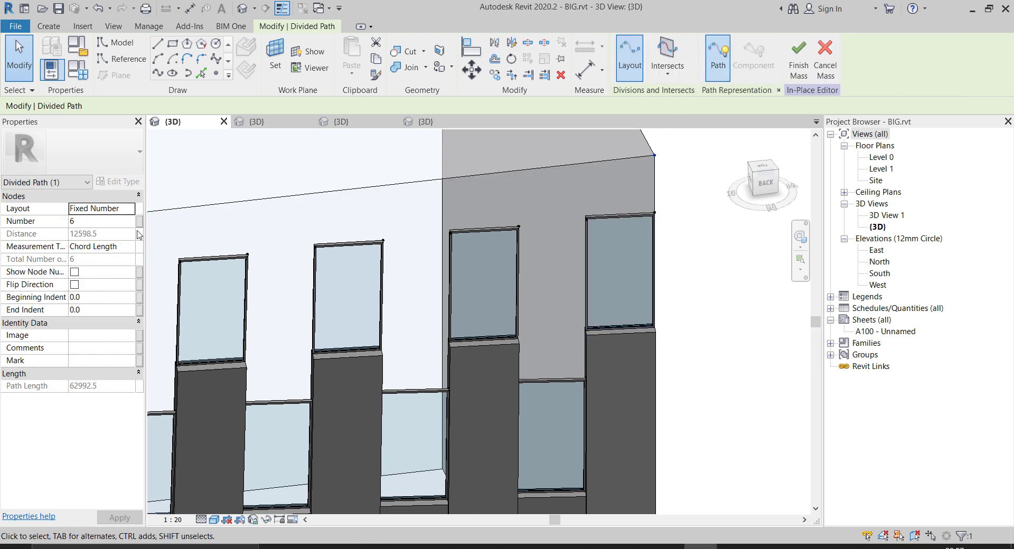
click(128, 211)
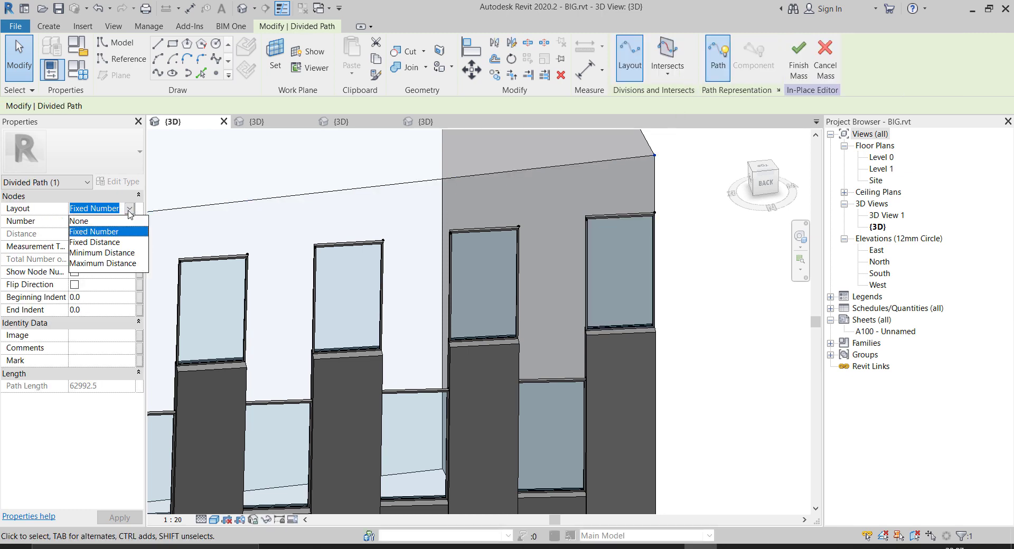
click(125, 242)
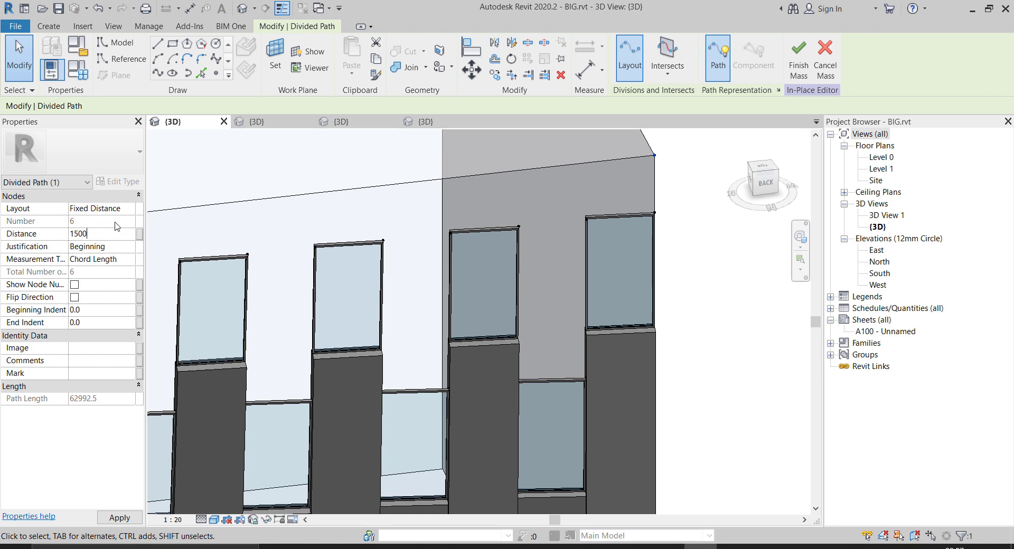
key(Return)
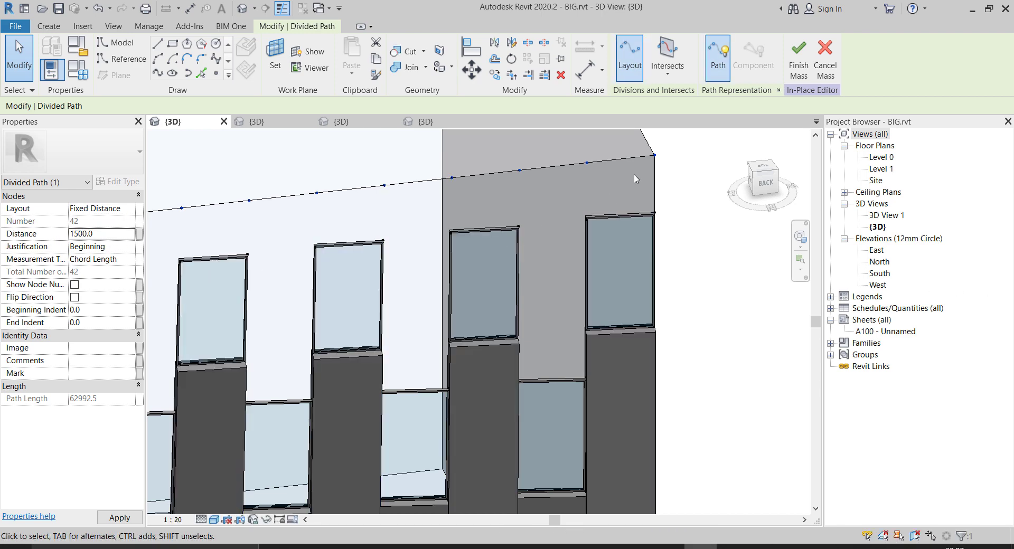
scroll(635, 179, up, 2)
scroll(717, 276, down, 1)
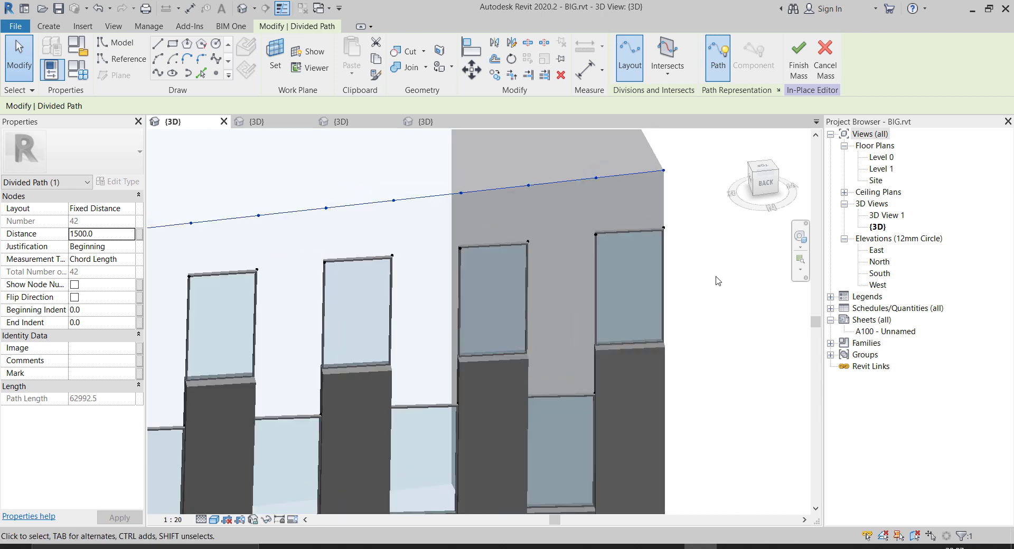
- Place a Main Window solid panel between the two top-row glass windows nearest the corner, reaching up to the divided roof edge
key(c)
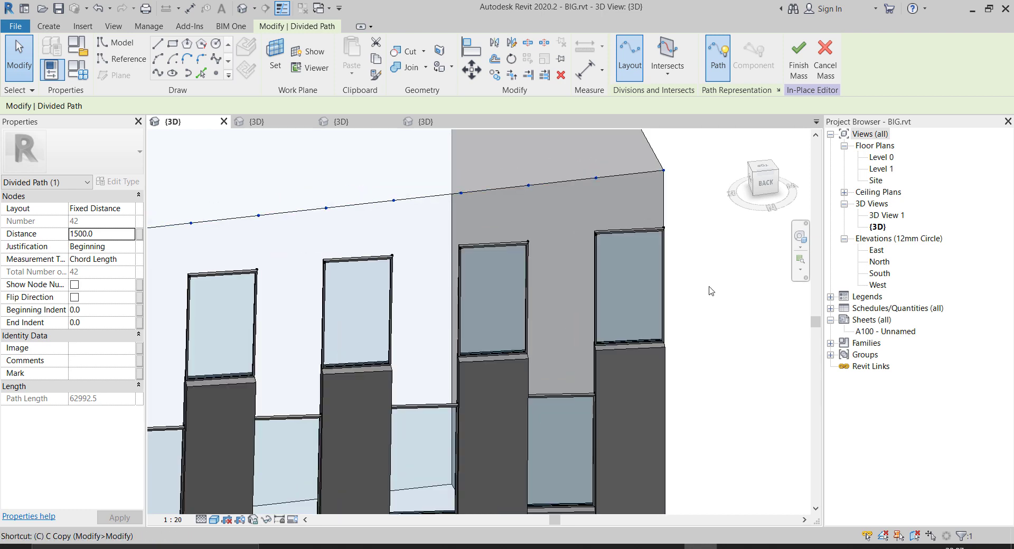
key(m)
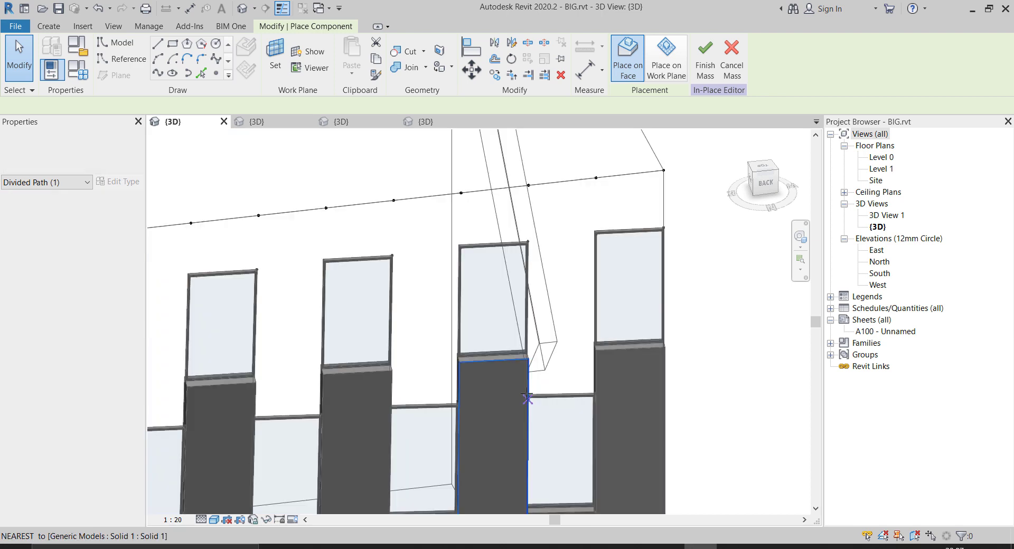
shift+middle_drag(555, 386, 524, 422)
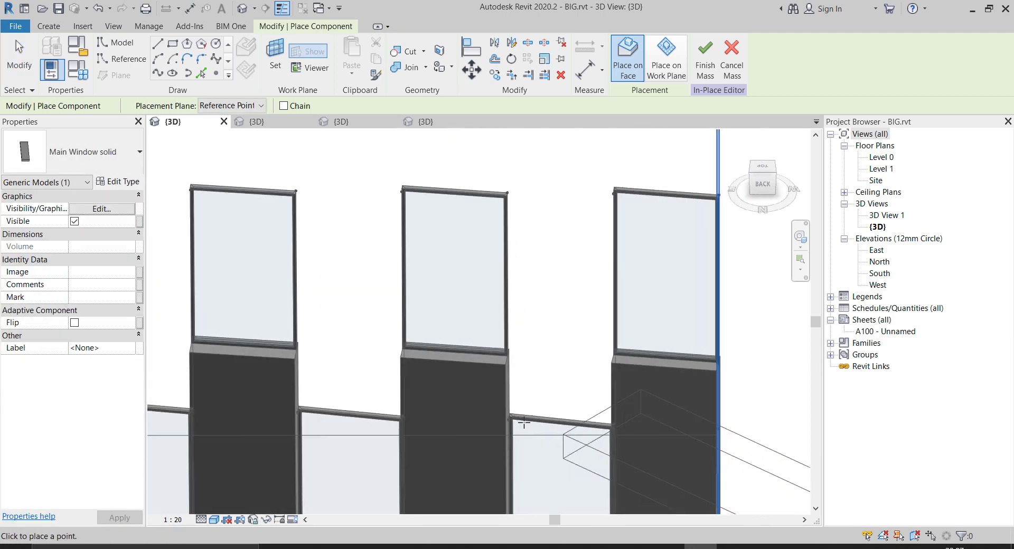
click(508, 419)
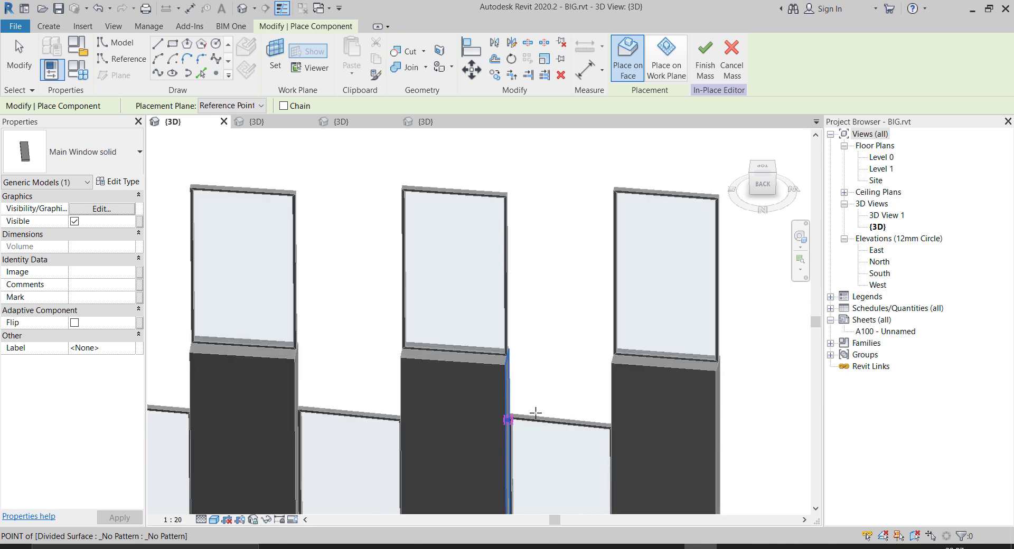
shift+middle_drag(537, 416, 615, 400)
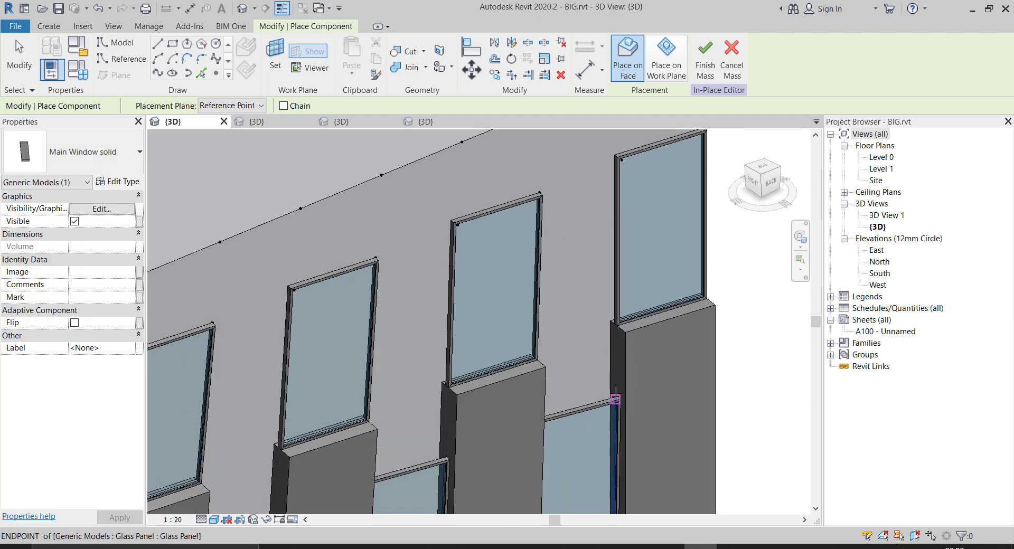
scroll(615, 399, up, 5)
scroll(619, 395, up, 3)
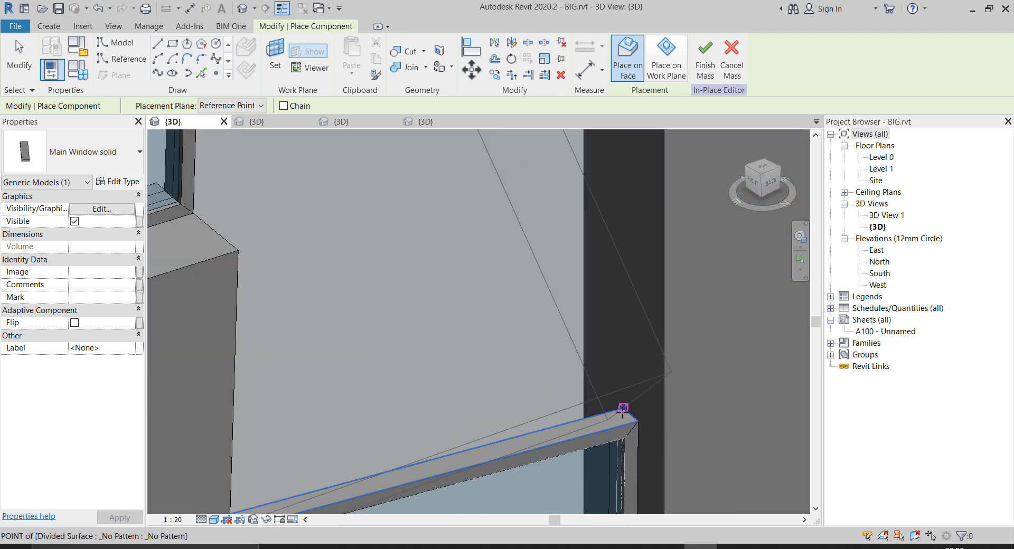
scroll(449, 403, down, 2)
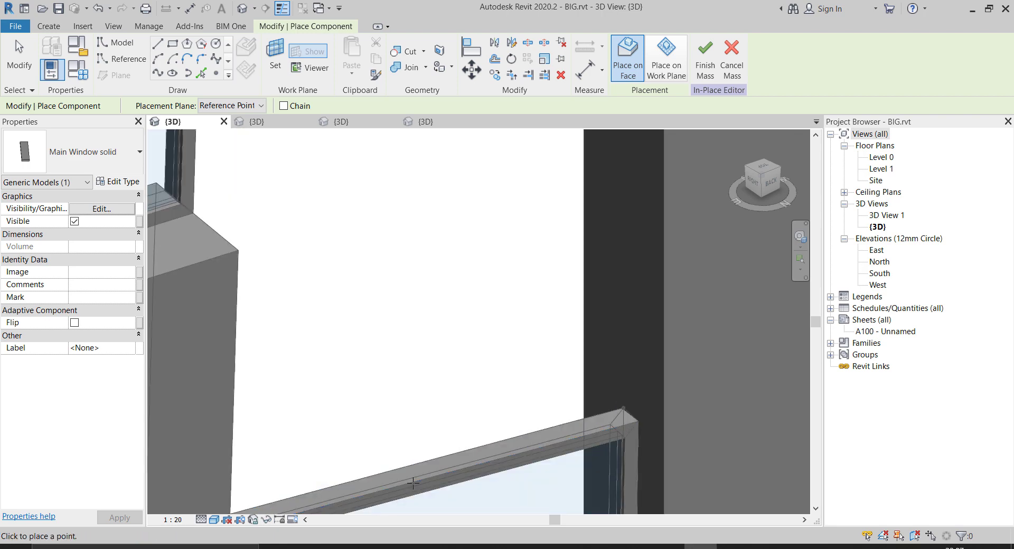
scroll(449, 403, down, 5)
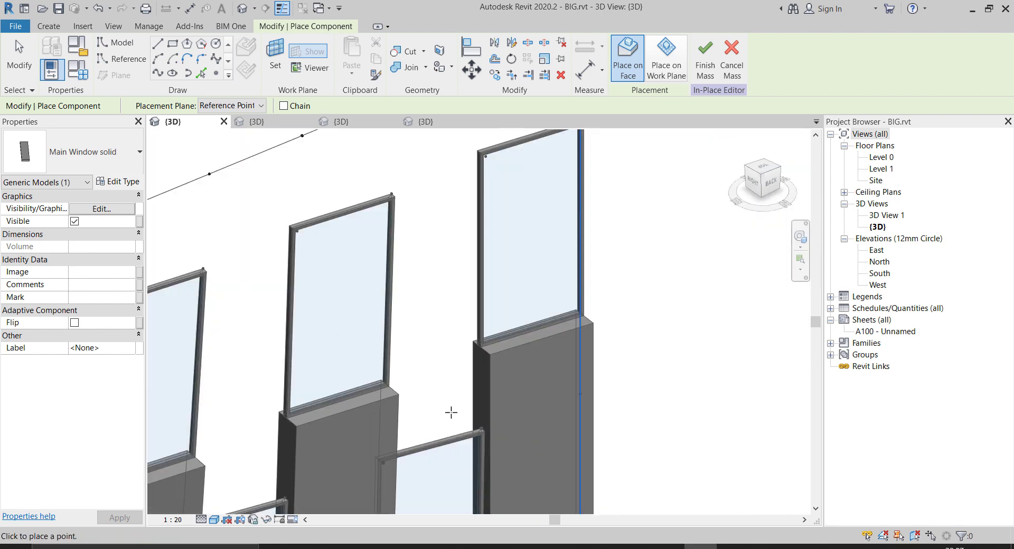
scroll(466, 244, down, 3)
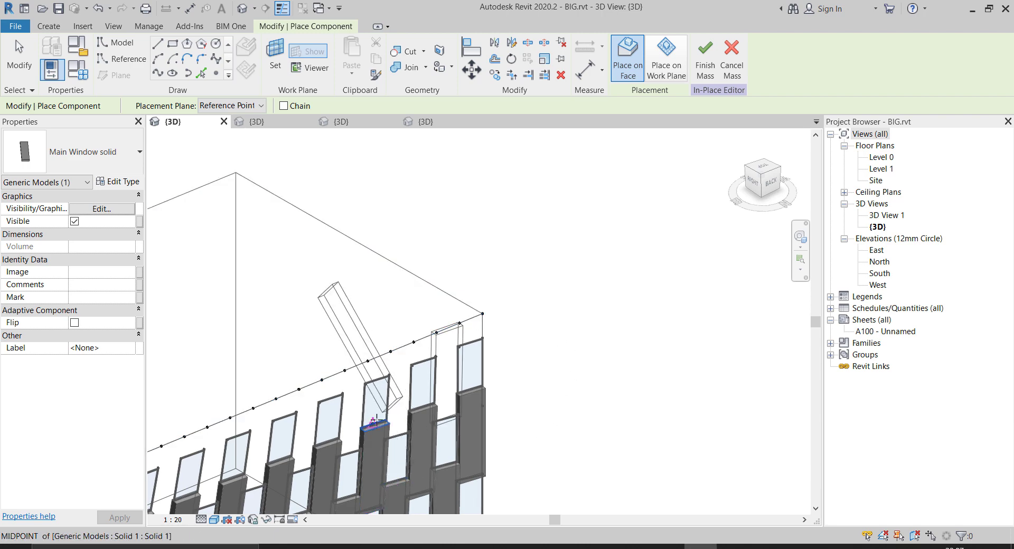
scroll(396, 472, up, 4)
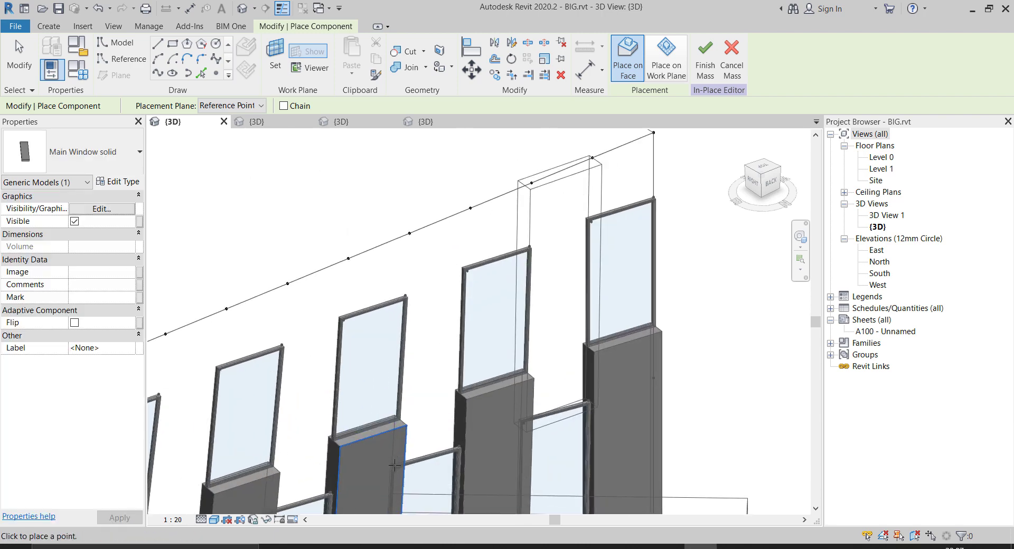
- Switch the view to Wireframe and place a second Main Window solid panel in the next gap along the top row
click(213, 520)
click(248, 440)
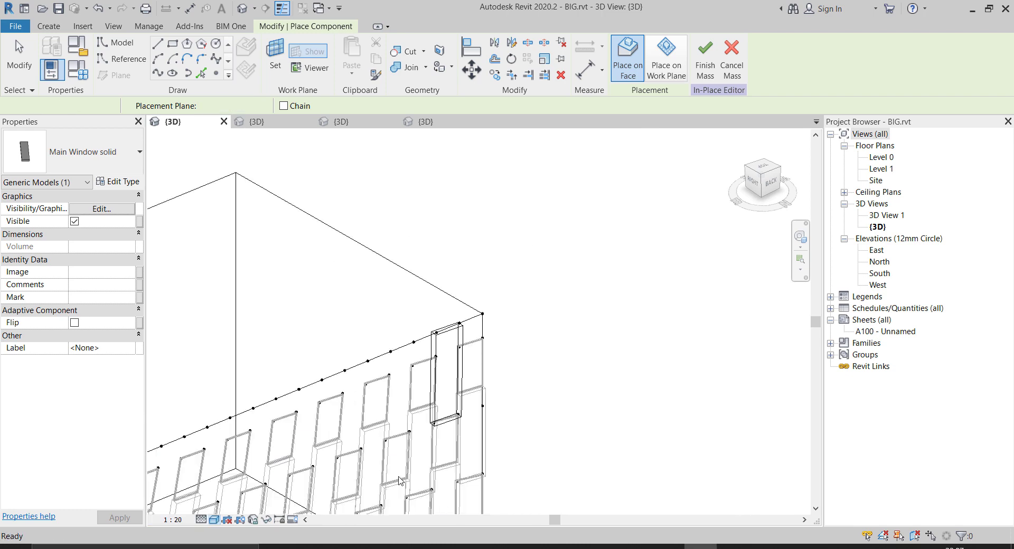
scroll(405, 424, up, 2)
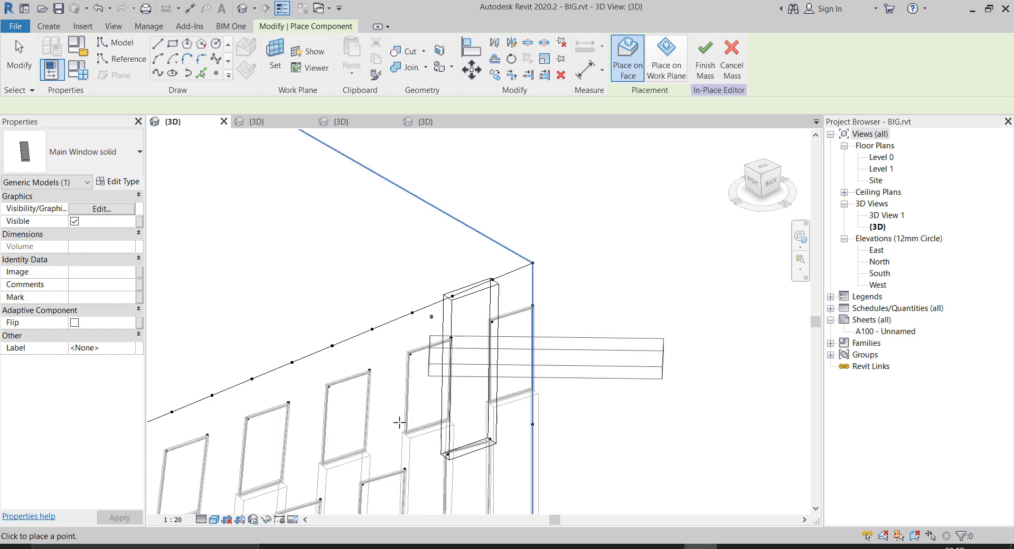
click(364, 482)
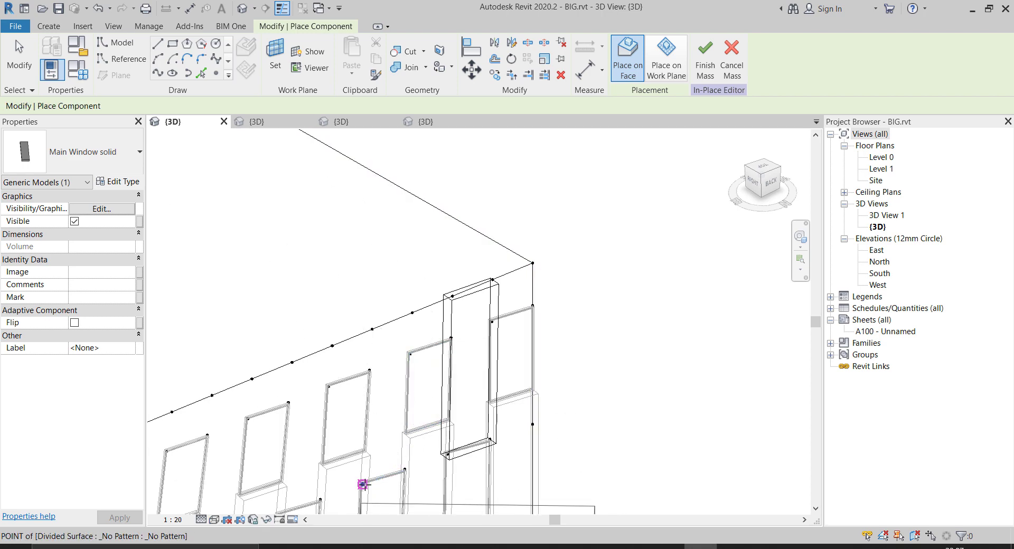
click(404, 469)
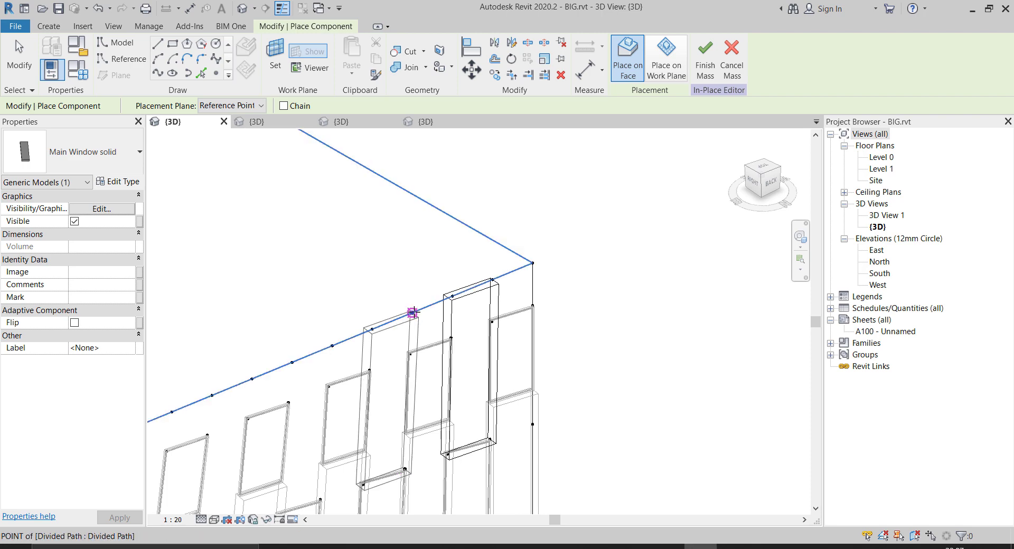
- Place a short Main Window solid panel between the top of the corner glass window and the divided roof edge
scroll(574, 282, up, 5)
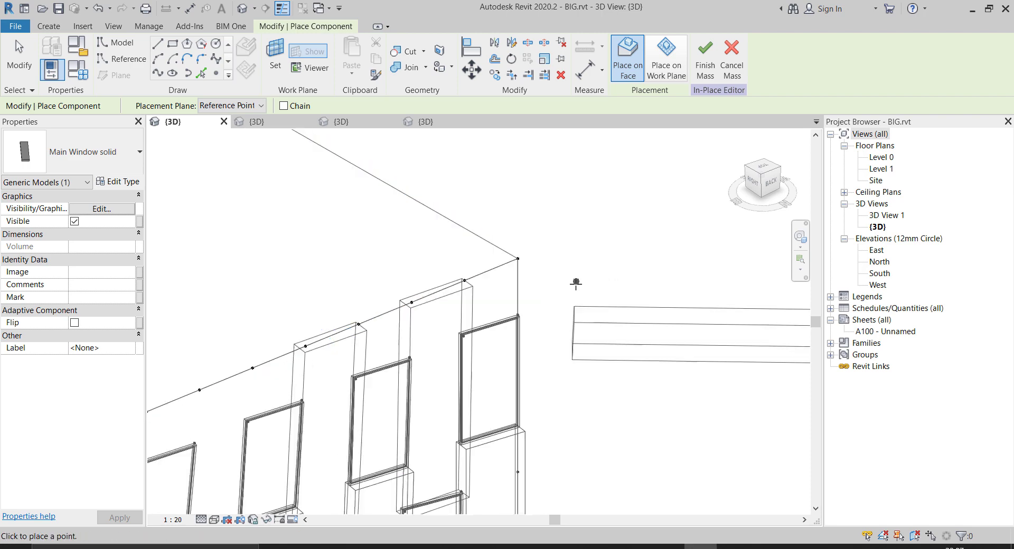
click(414, 359)
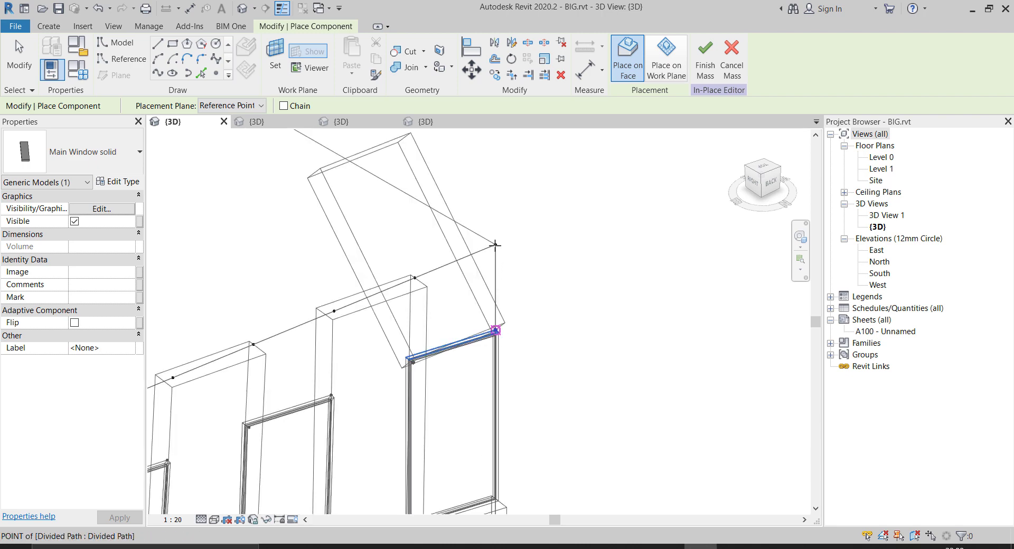
click(495, 330)
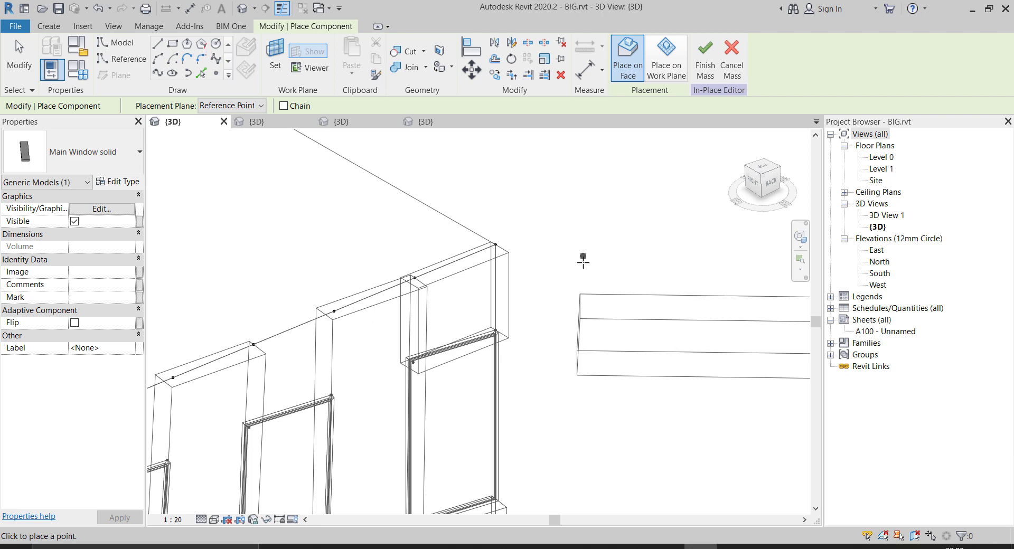
- Place a short Main Window solid panel between the top of the second top-row glass window from the corner and the divided roof edge
scroll(583, 260, down, 2)
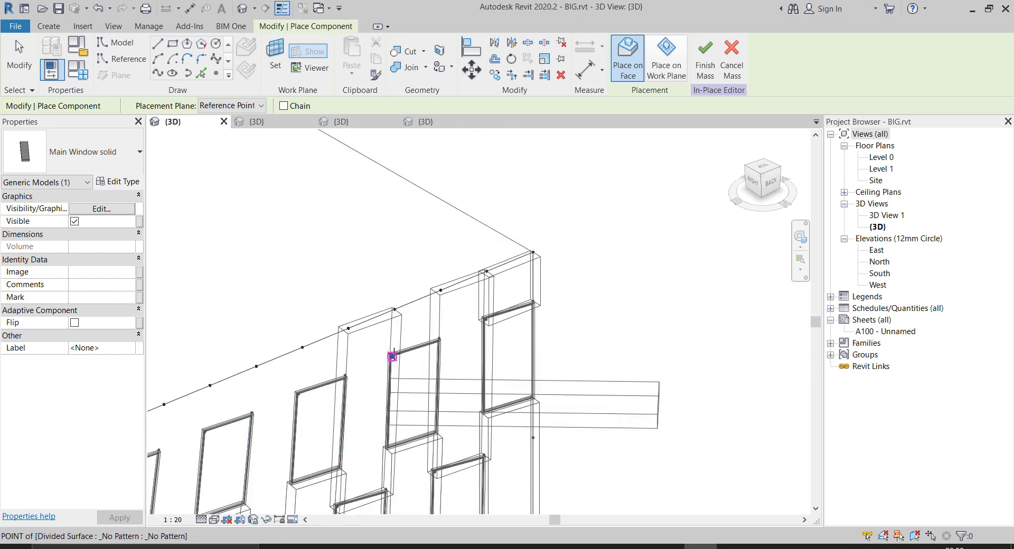
scroll(392, 356, up, 2)
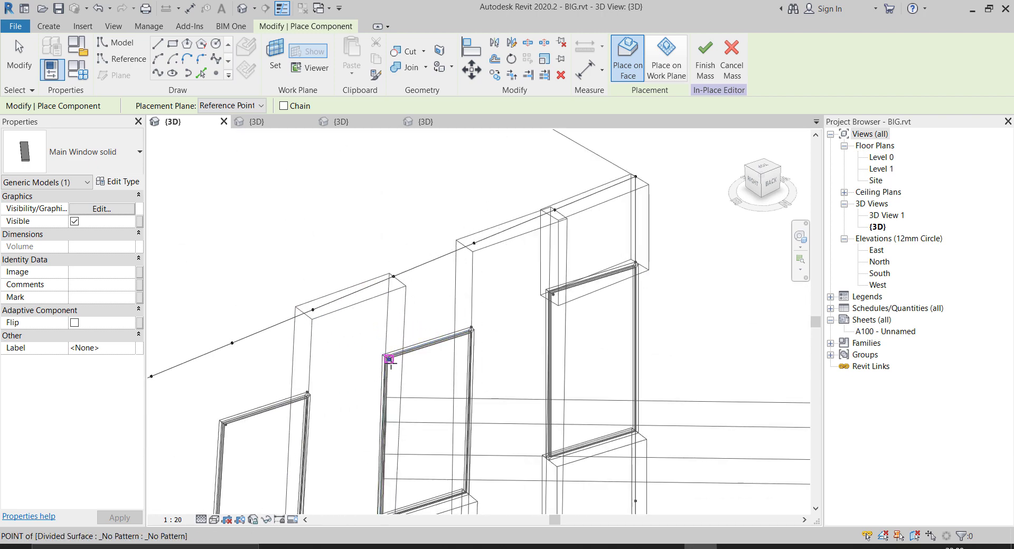
click(388, 359)
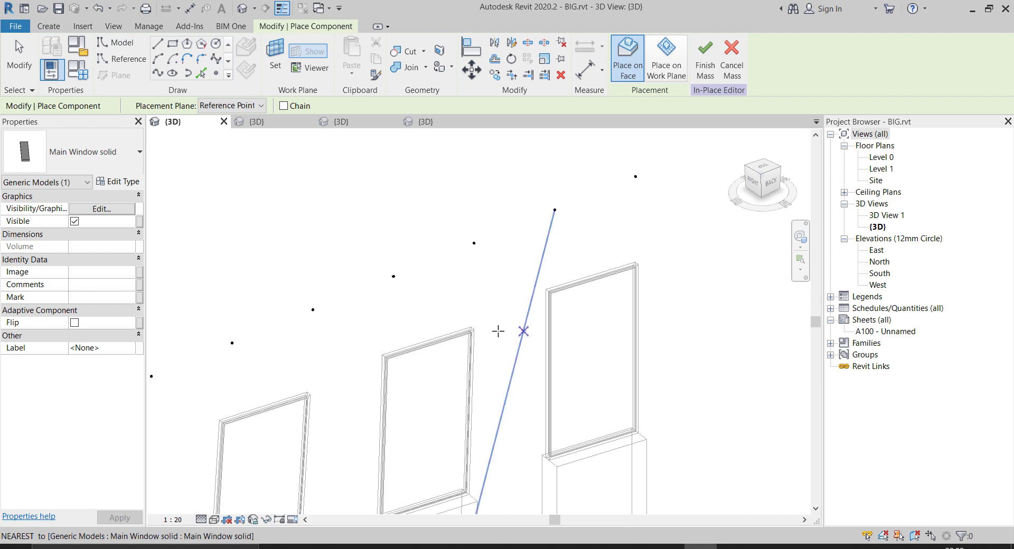
click(471, 328)
click(474, 243)
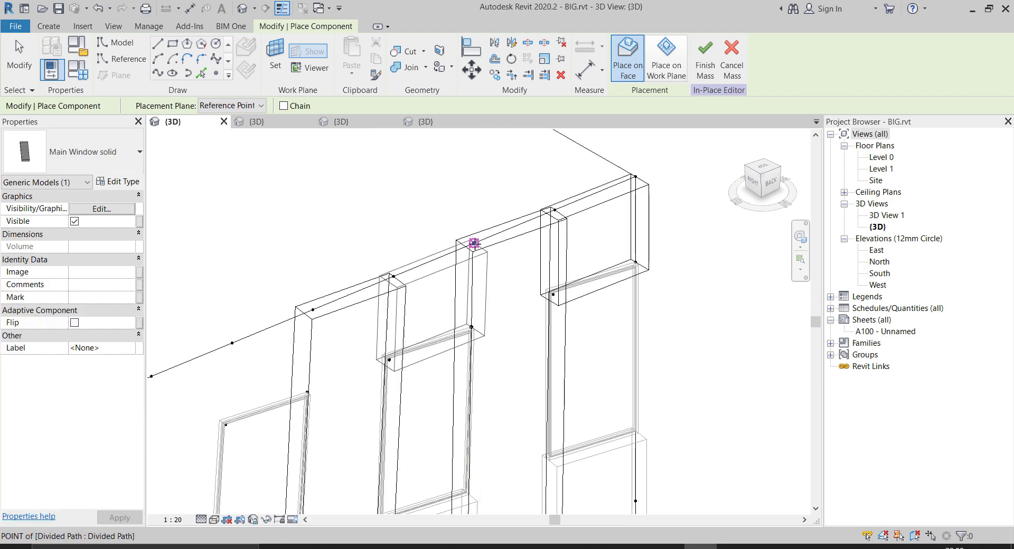
key(Escape)
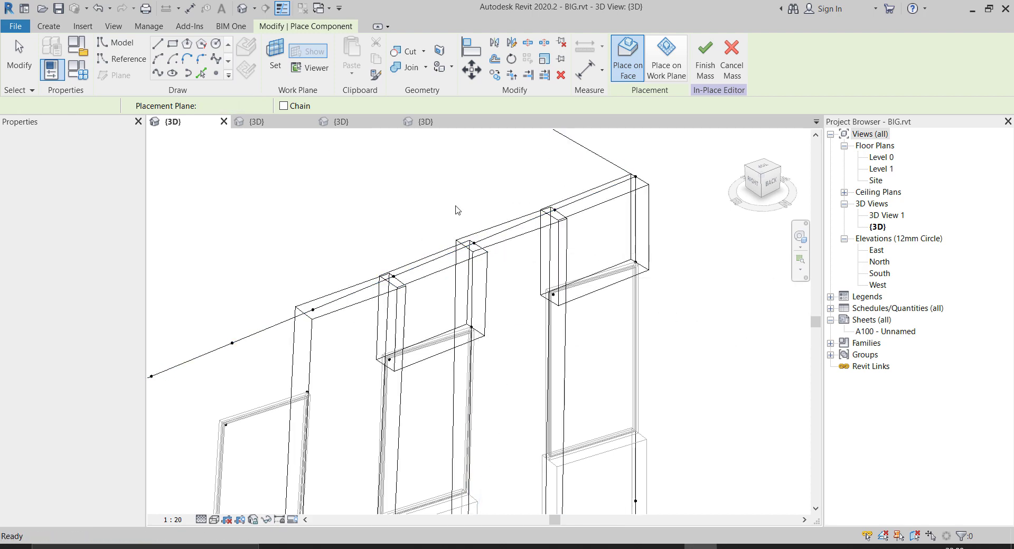
scroll(446, 206, down, 2)
key(Escape)
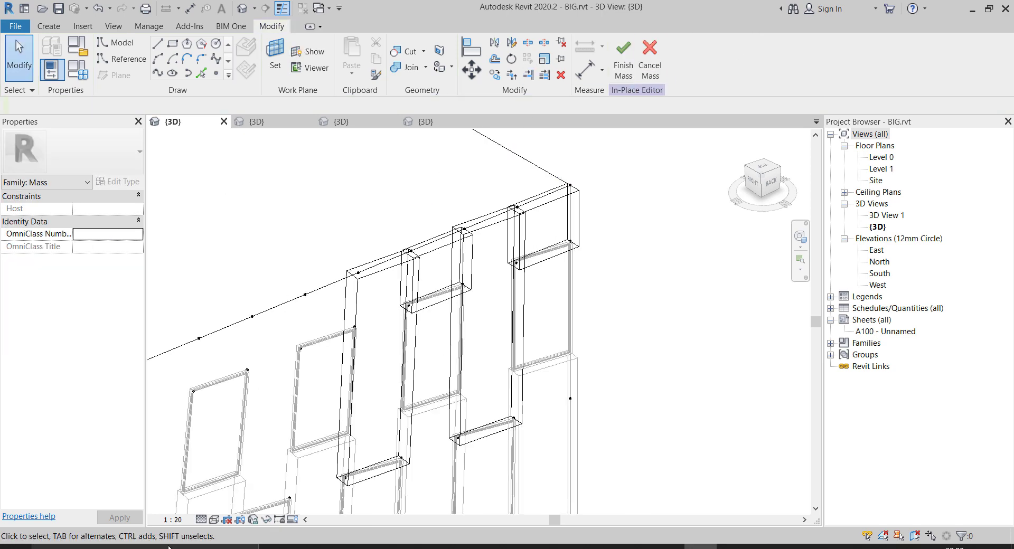
- Switch the view to Shaded and orbit to face the top corner of the façade
click(214, 520)
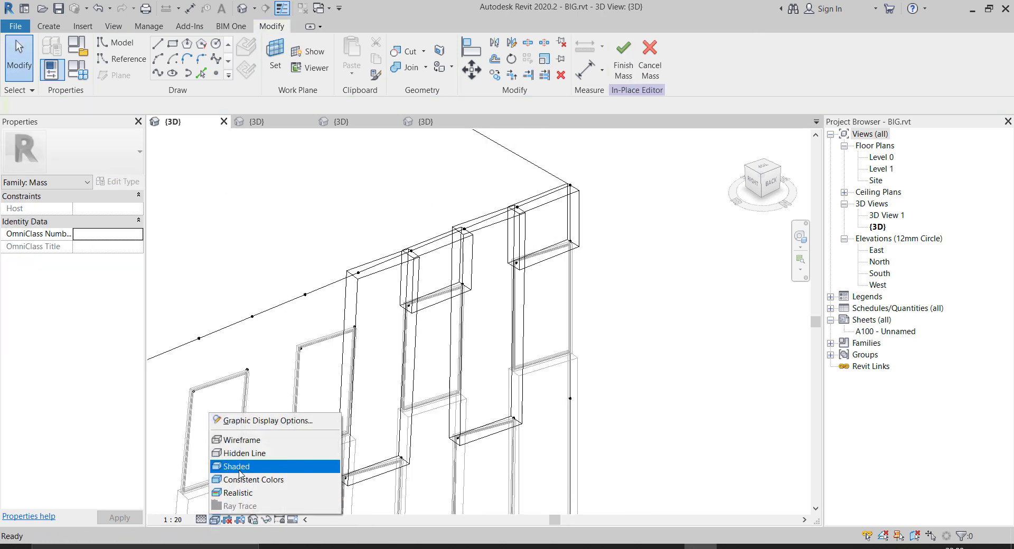
click(240, 464)
shift+middle_drag(664, 323, 535, 233)
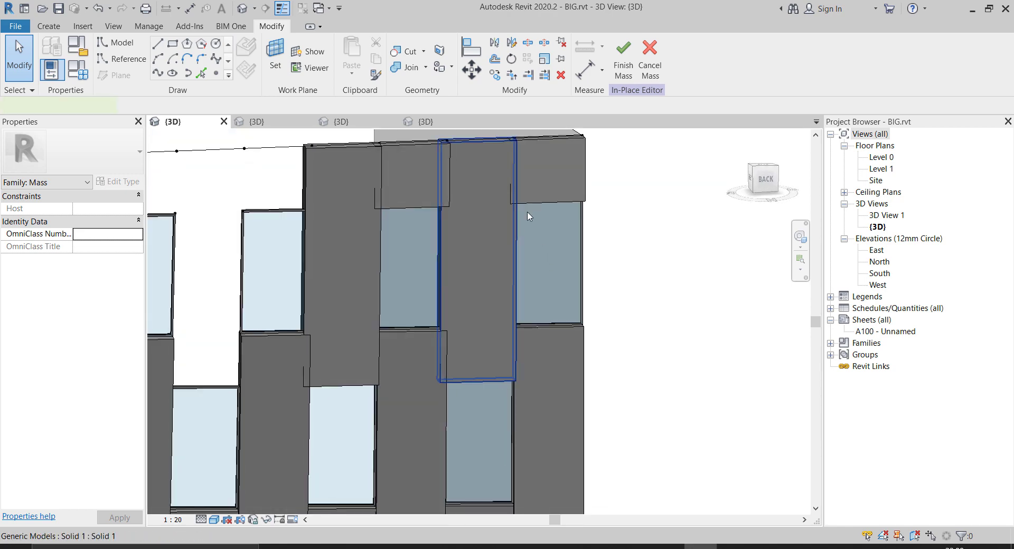
- Set the Width of the Main Window solid type to 1500
click(529, 216)
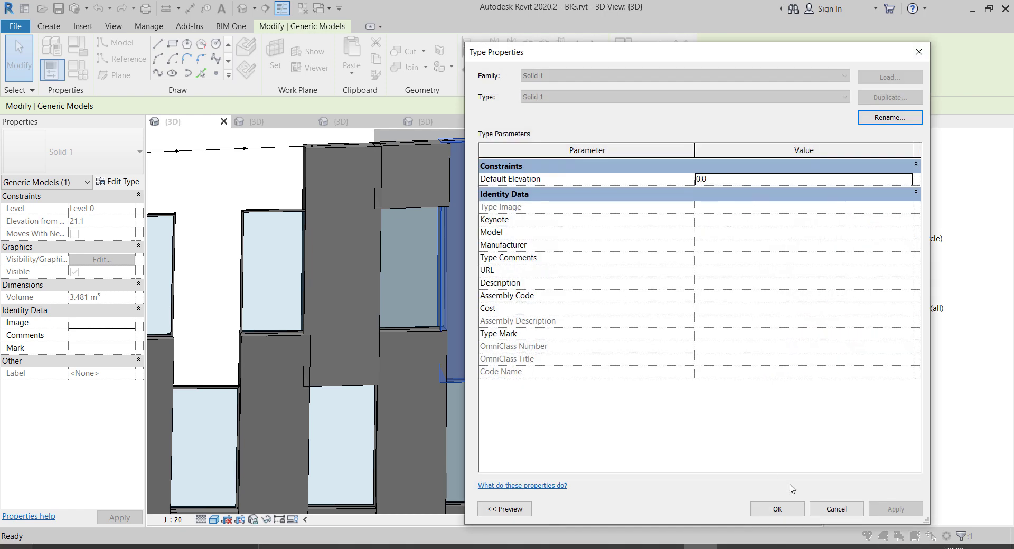
click(823, 510)
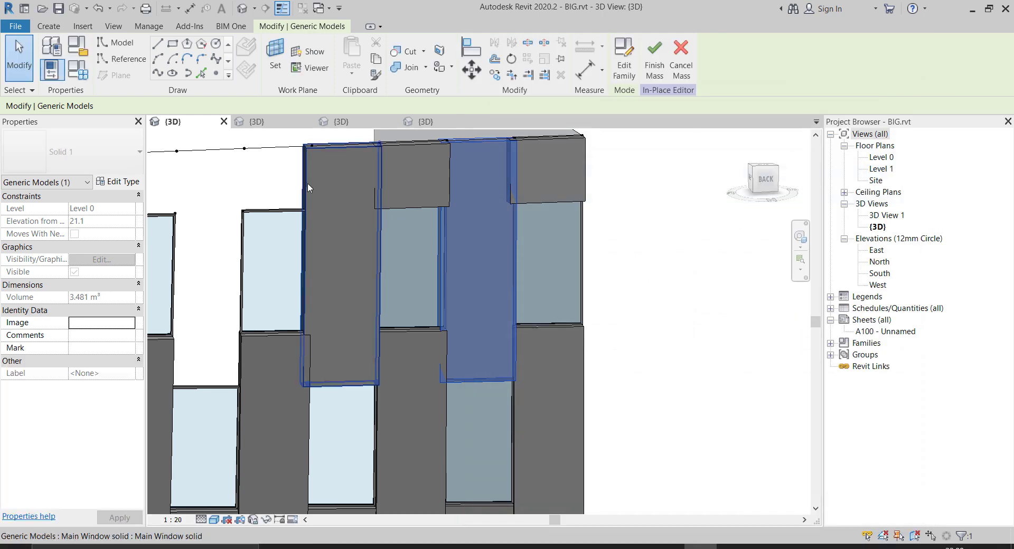
click(306, 185)
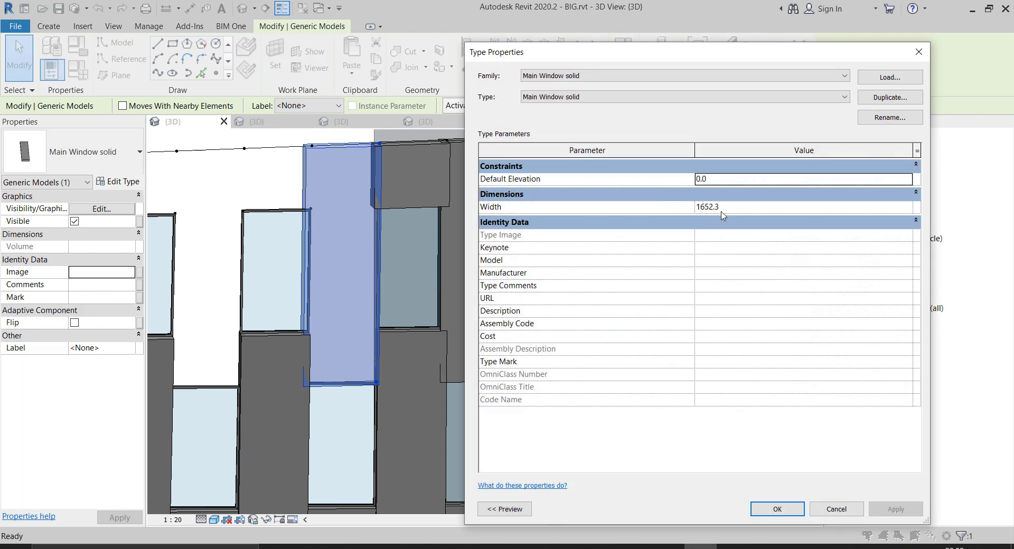
click(731, 211)
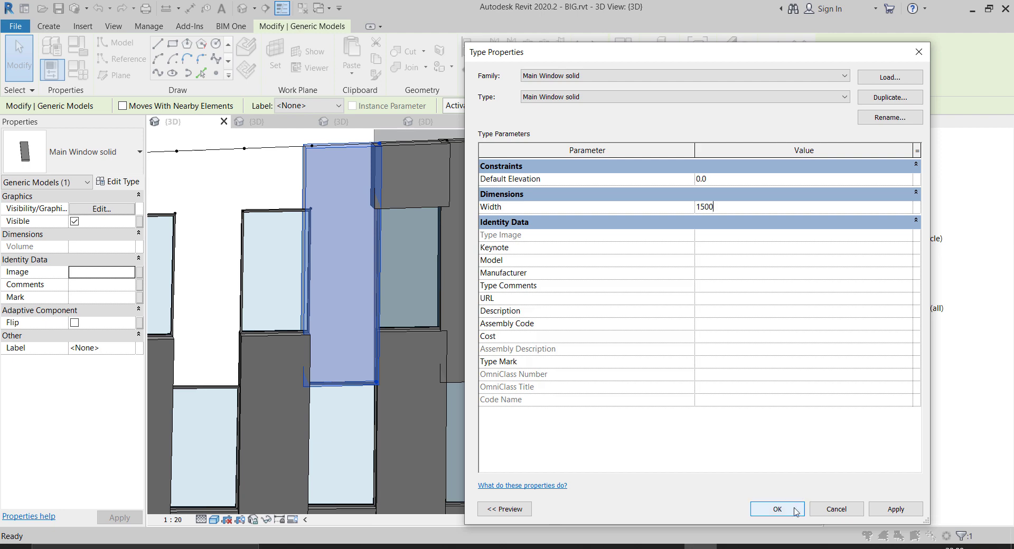
key(Return)
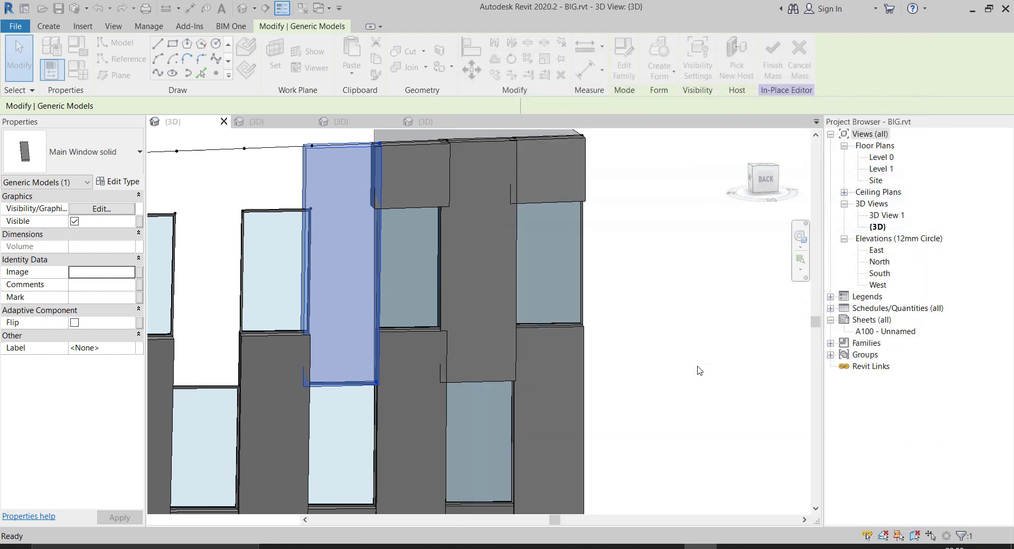
click(699, 358)
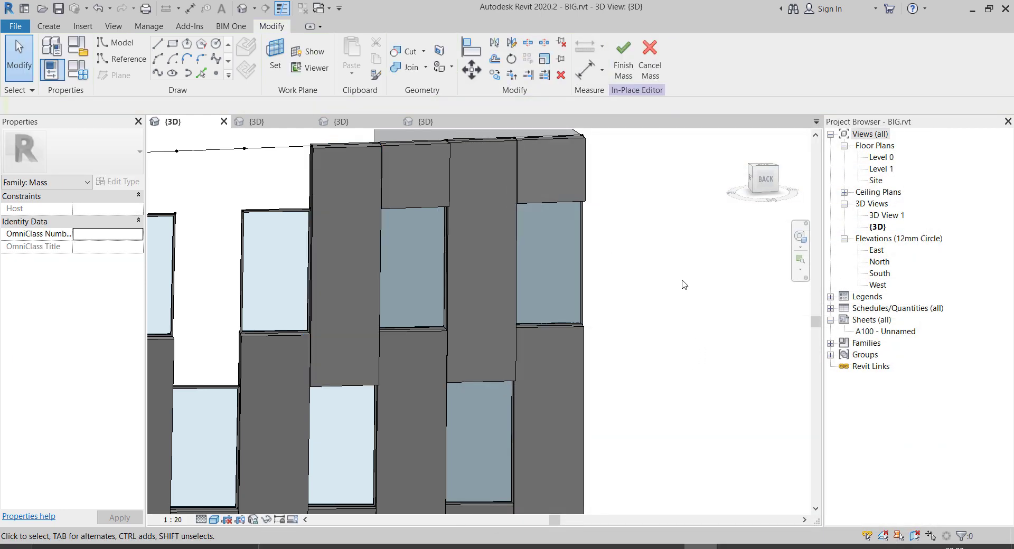
- Try to repeat all four top-row solid panels together along the façade, and undo it
shift+middle_drag(679, 282, 617, 227)
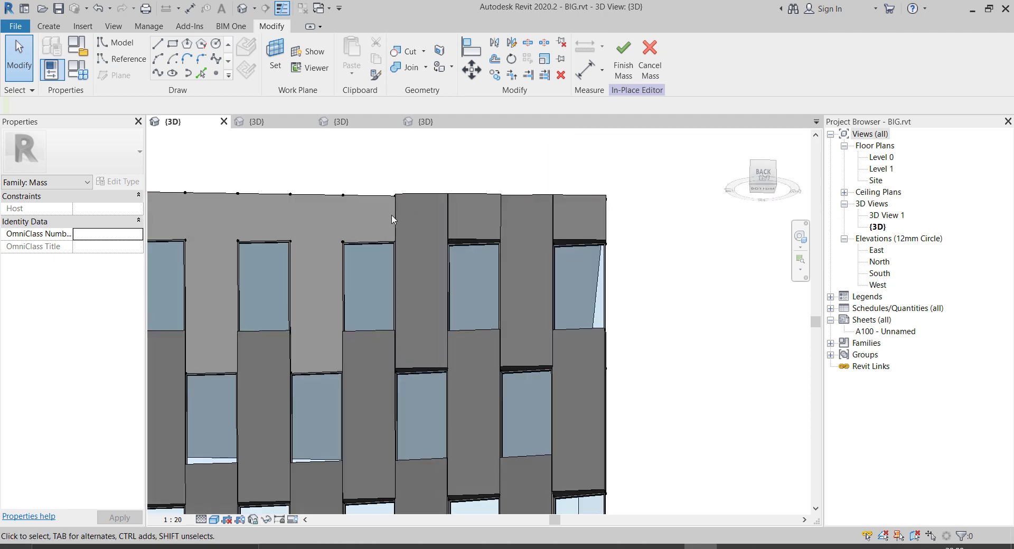
click(472, 232)
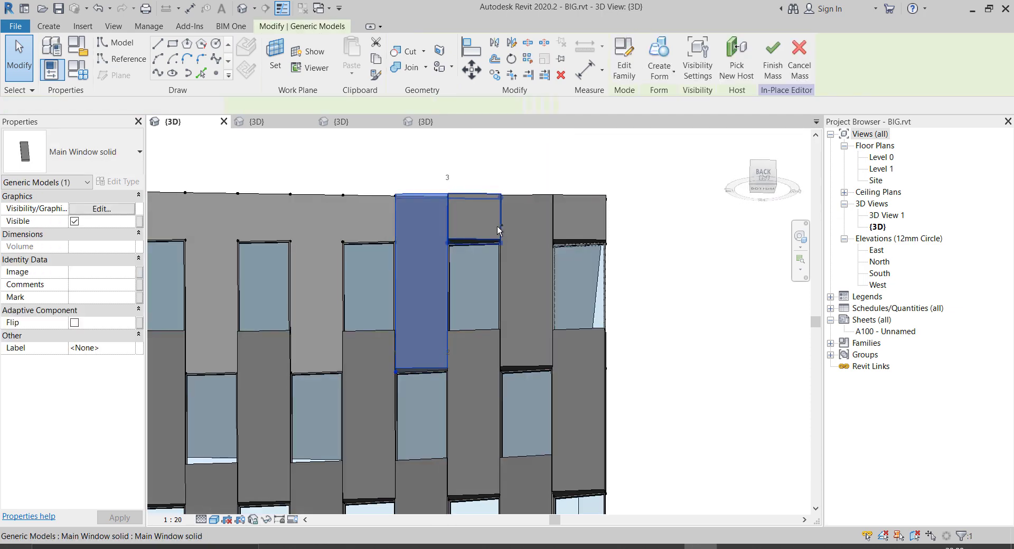
ctrl+click(524, 363)
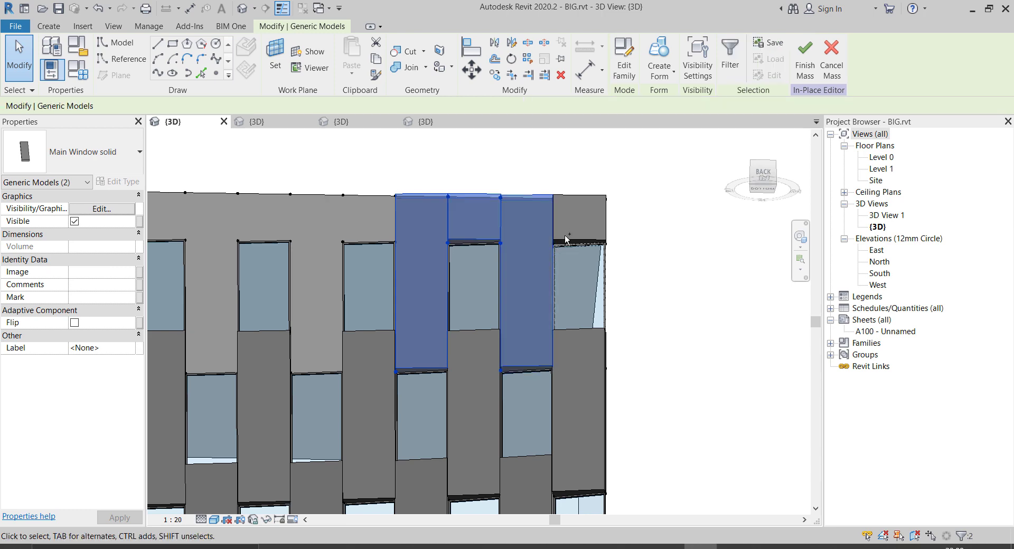
ctrl+click(565, 235)
ctrl+click(561, 242)
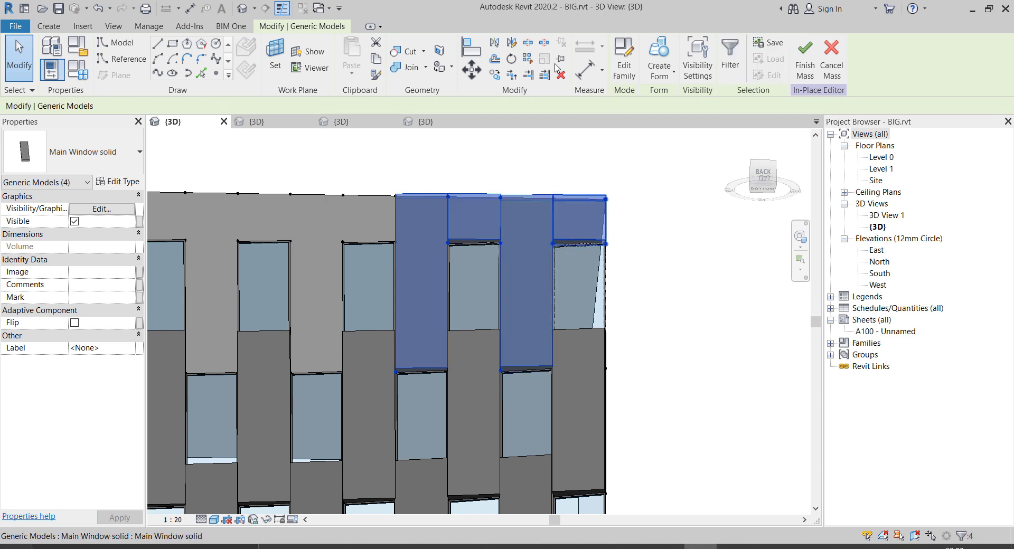
click(526, 65)
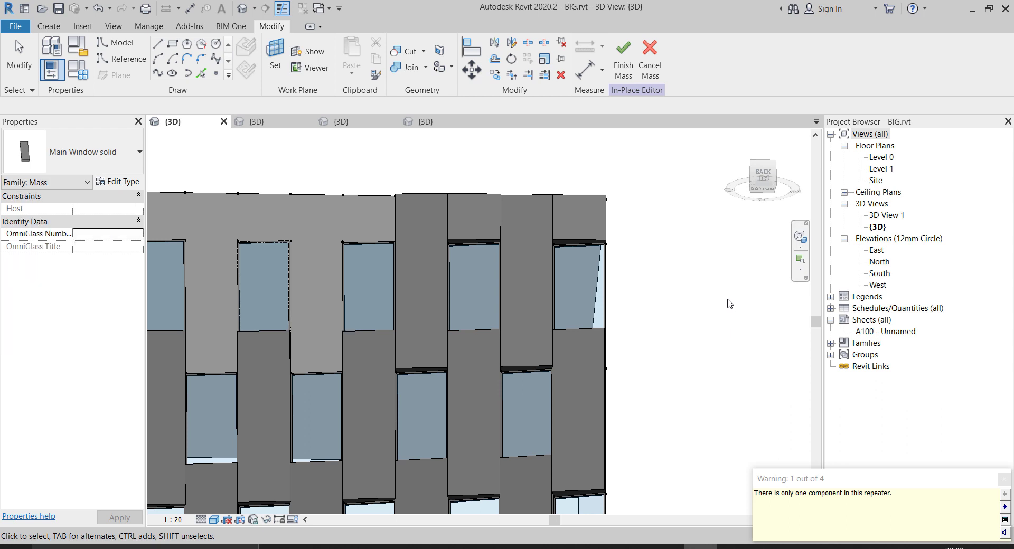
scroll(717, 285, down, 2)
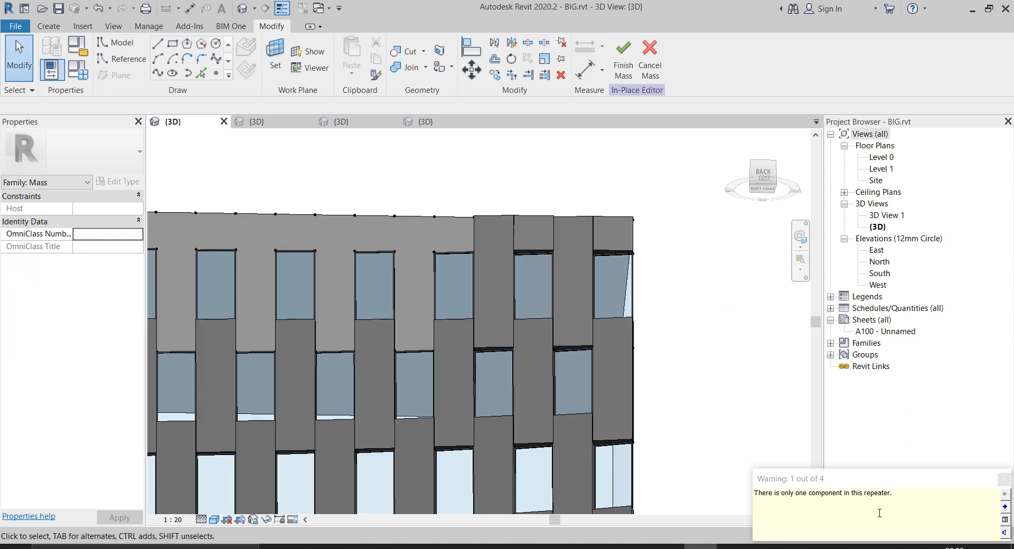
click(1006, 478)
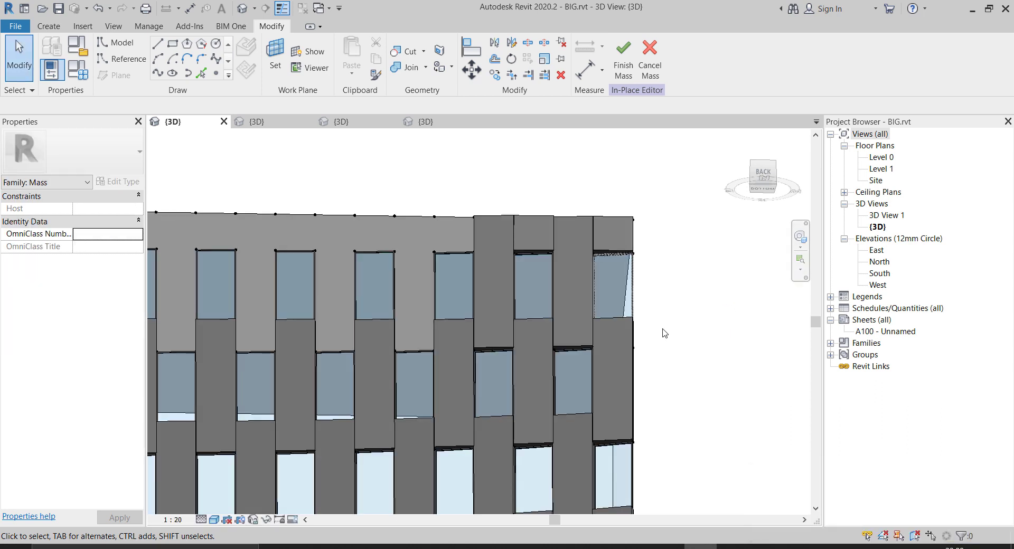
click(111, 8)
click(127, 25)
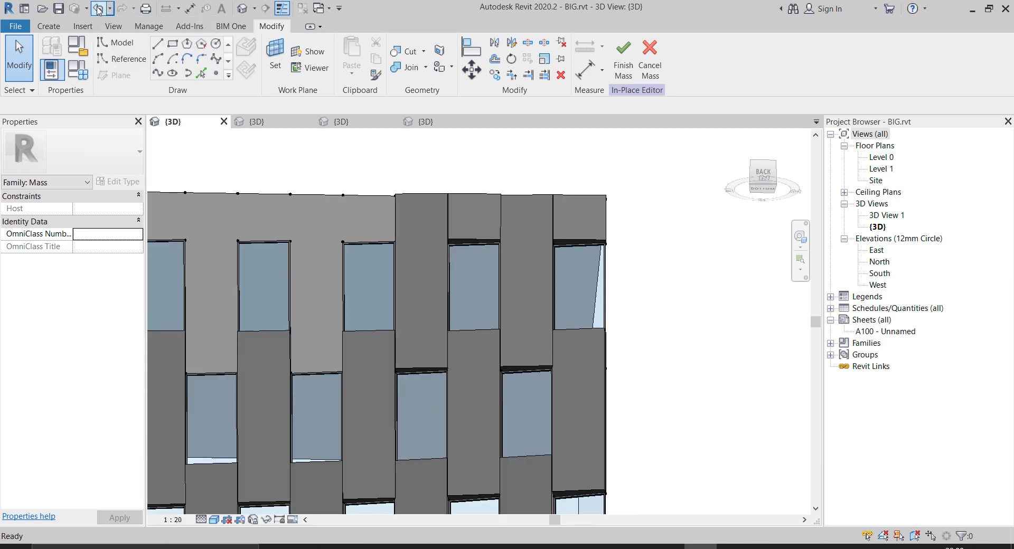
- Repeat the two tall Main Window solid panels along the whole top row of the façade
scroll(627, 267, down, 5)
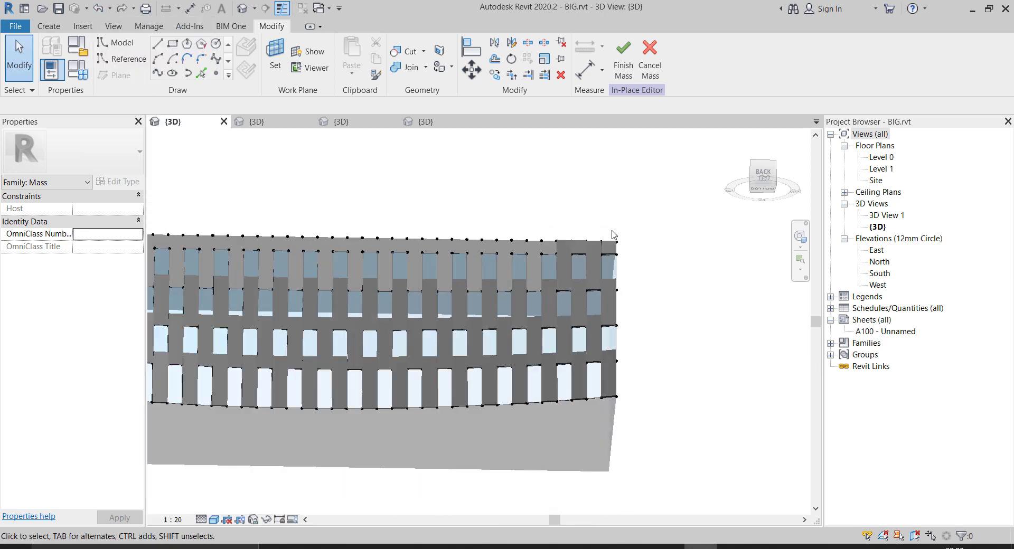
scroll(371, 369, up, 4)
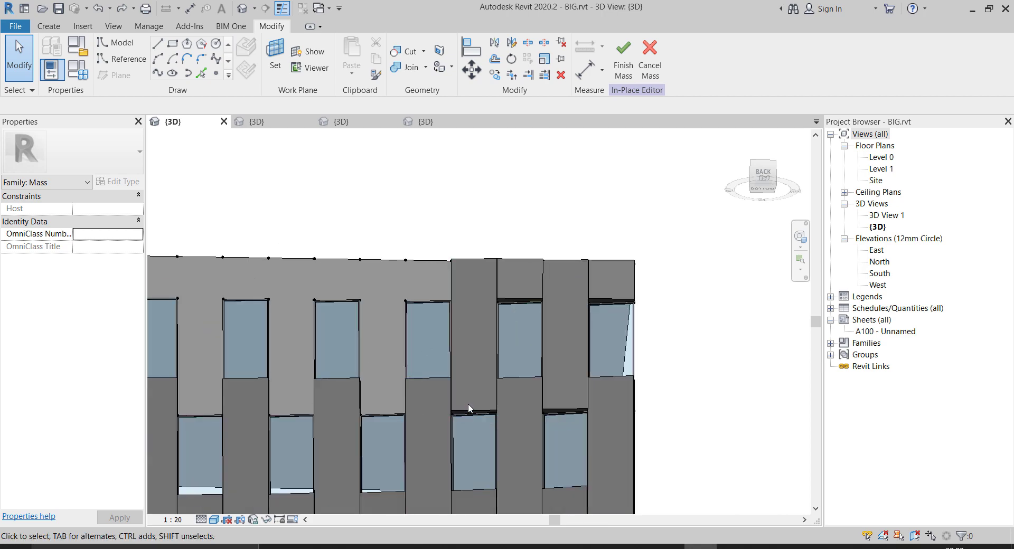
click(467, 410)
ctrl+click(547, 316)
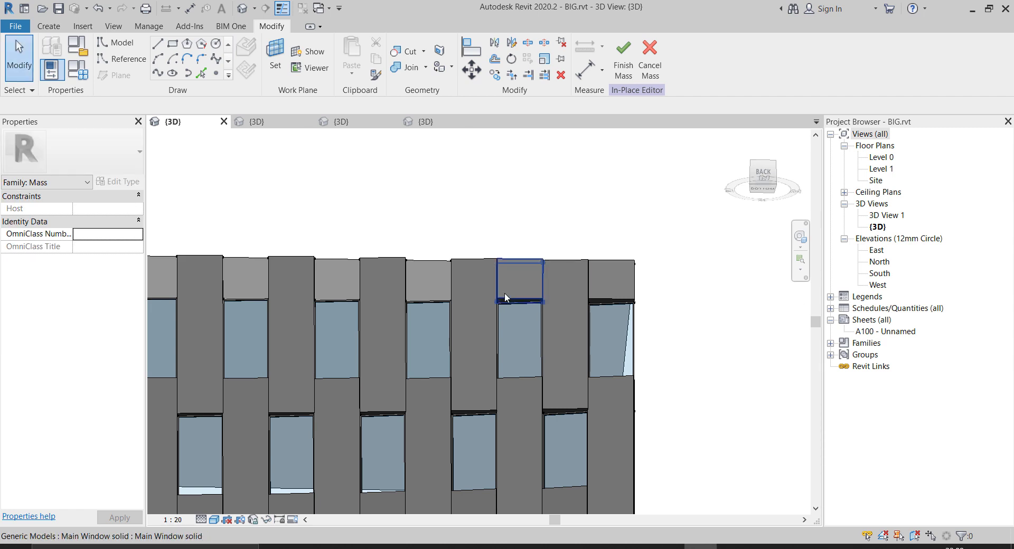
- Try to repeat the two short Main Window solid panels above the glass windows near the corner, and undo it
click(575, 283)
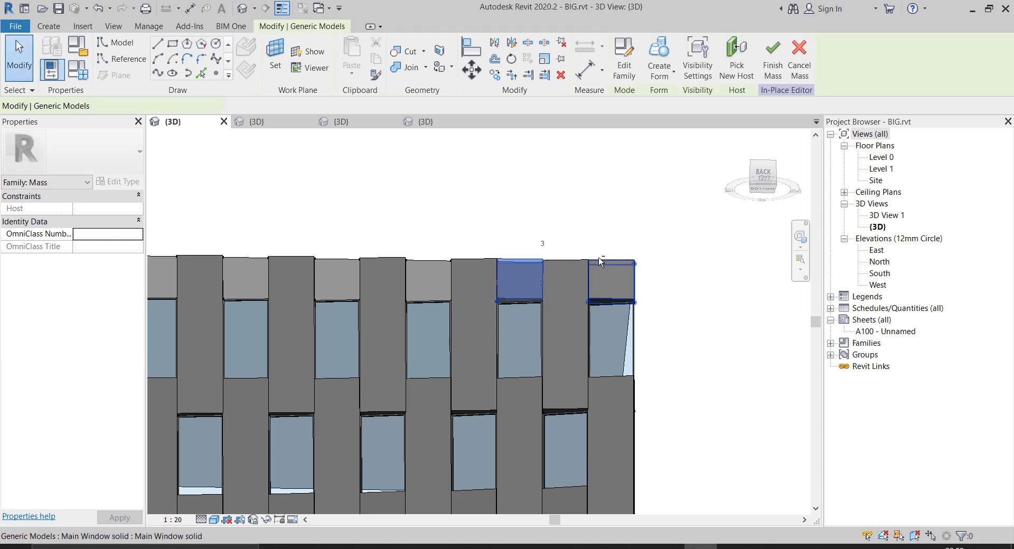
click(527, 59)
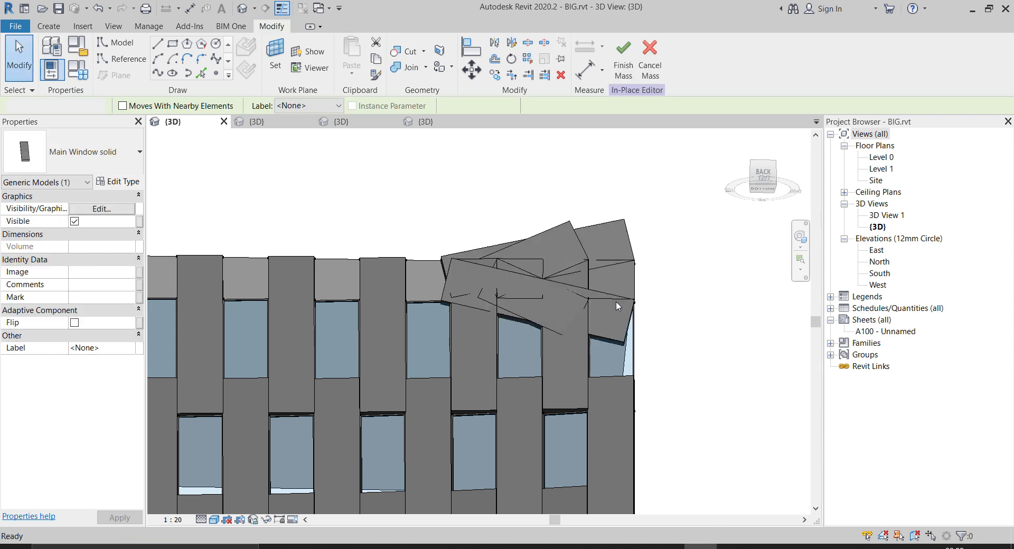
key(Escape)
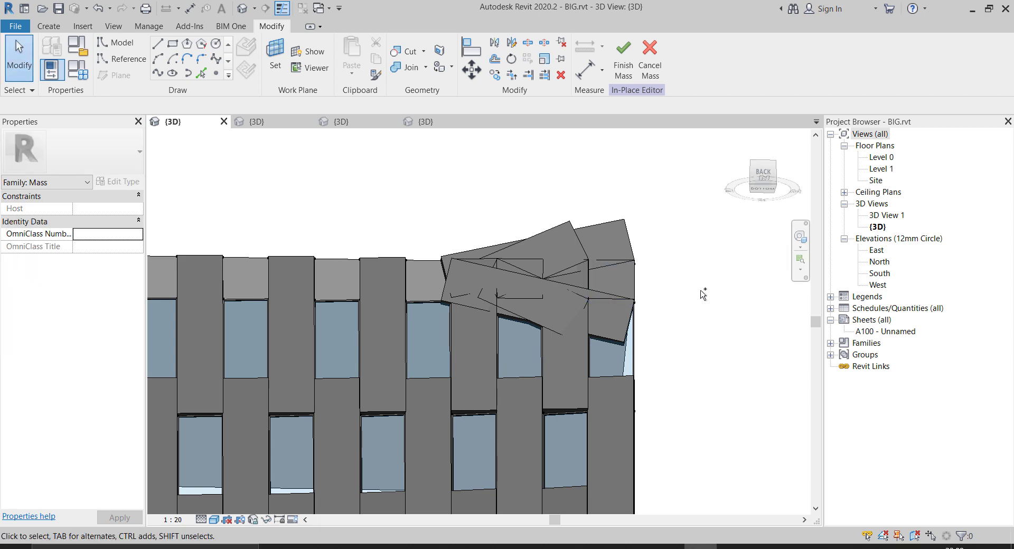
key(ctrl+z)
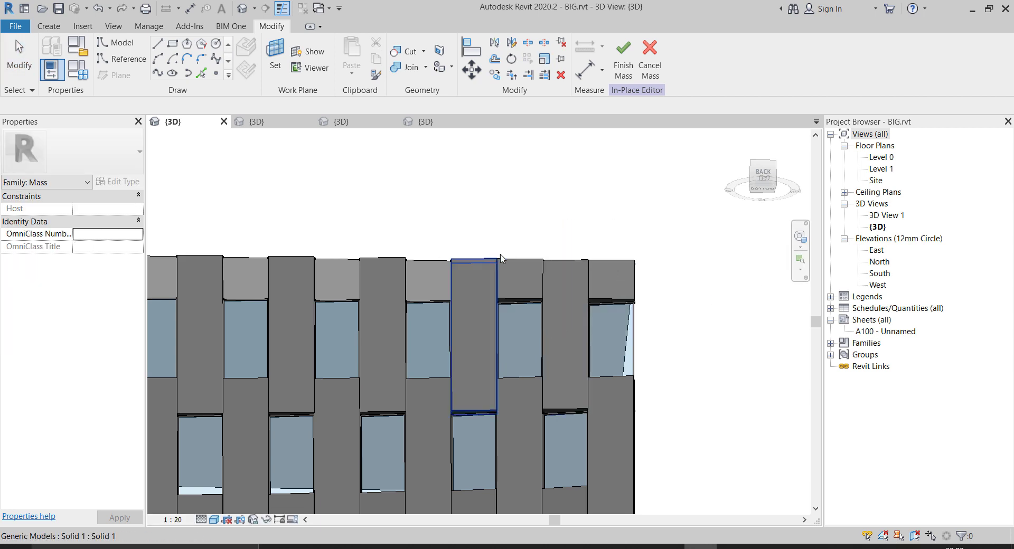
- Repeat the two short Main Window solid panels above the top-row glass windows along the divided roof edge
ctrl+click(604, 264)
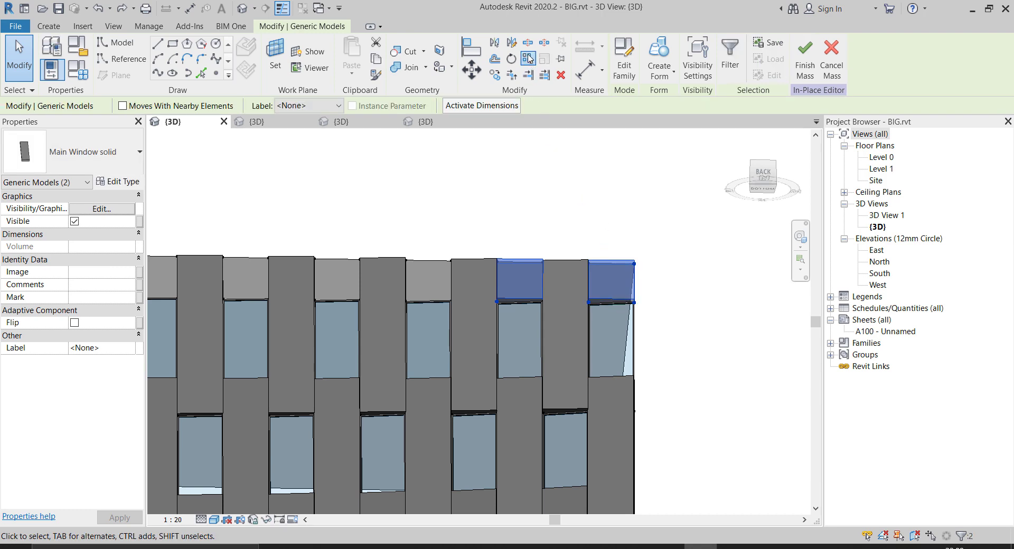
click(528, 58)
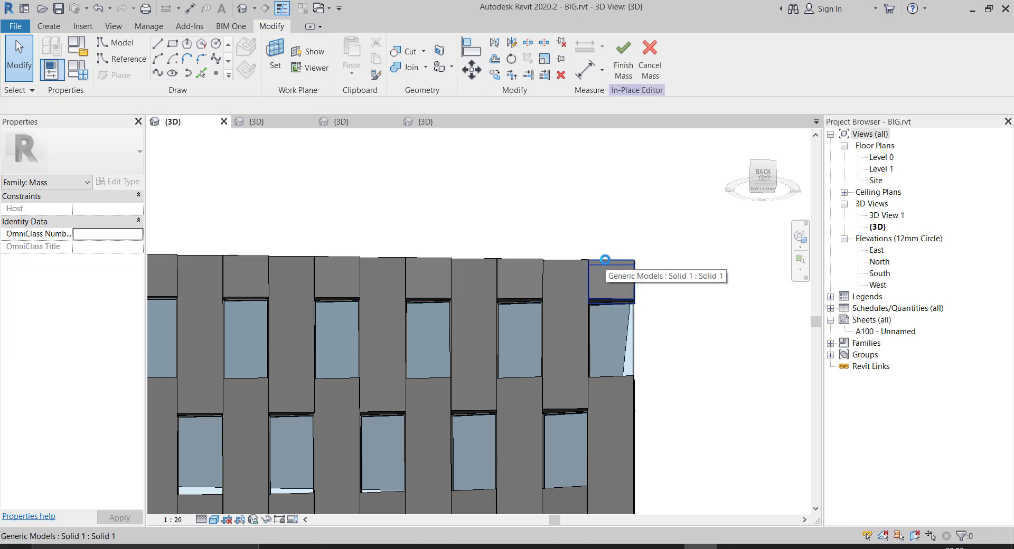
scroll(599, 212, down, 5)
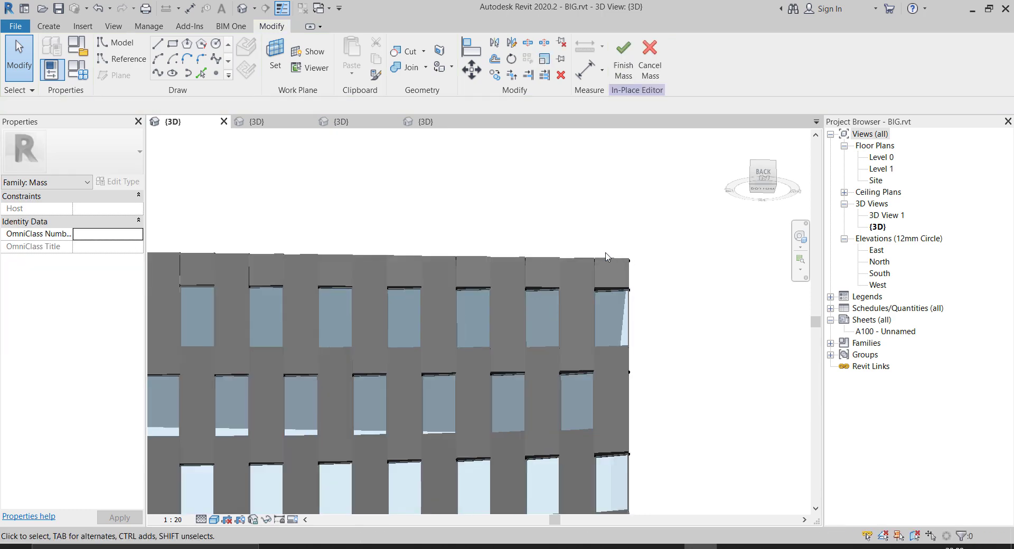
scroll(599, 200, down, 1)
shift+middle_drag(615, 210, 597, 341)
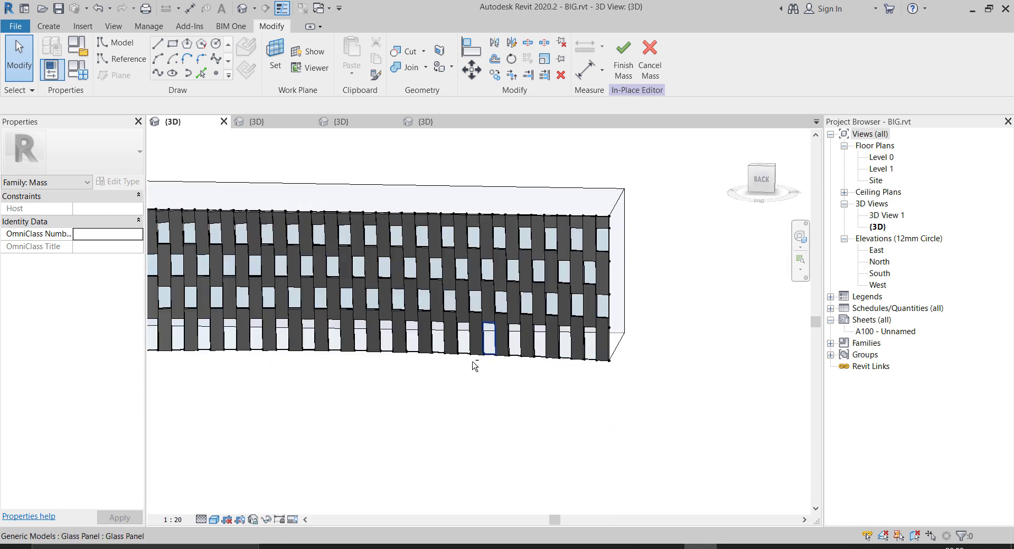
scroll(678, 348, down, 2)
shift+middle_drag(298, 333, 525, 356)
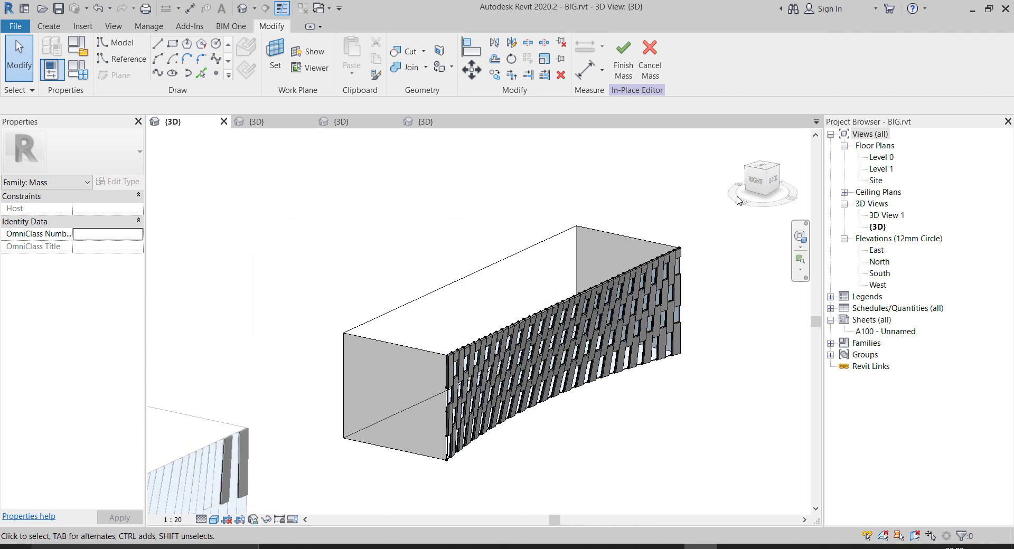
scroll(727, 314, up, 2)
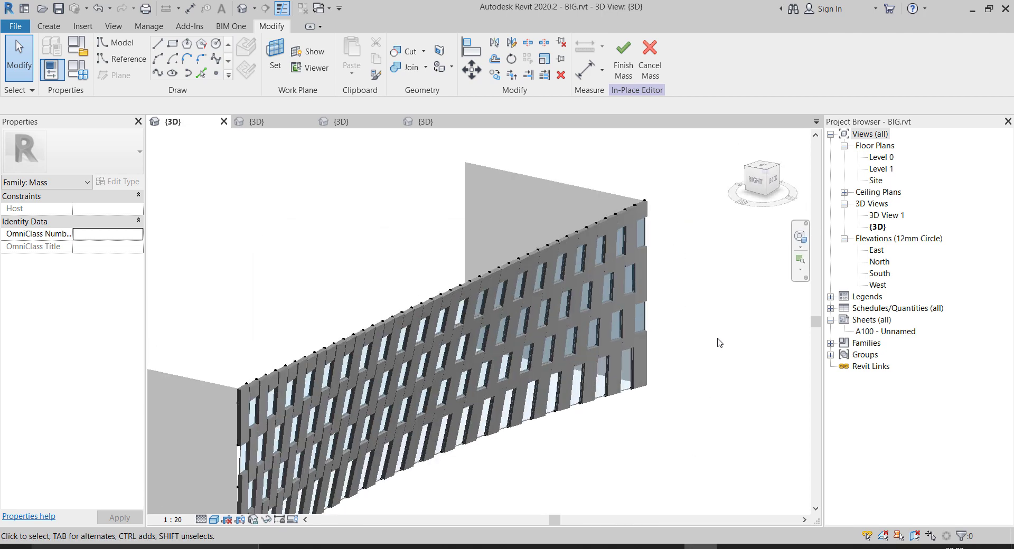
- Examine the glass and solid panels along the façade's bottom row from one corner to the other
shift+middle_drag(718, 348, 455, 400)
scroll(373, 410, up, 3)
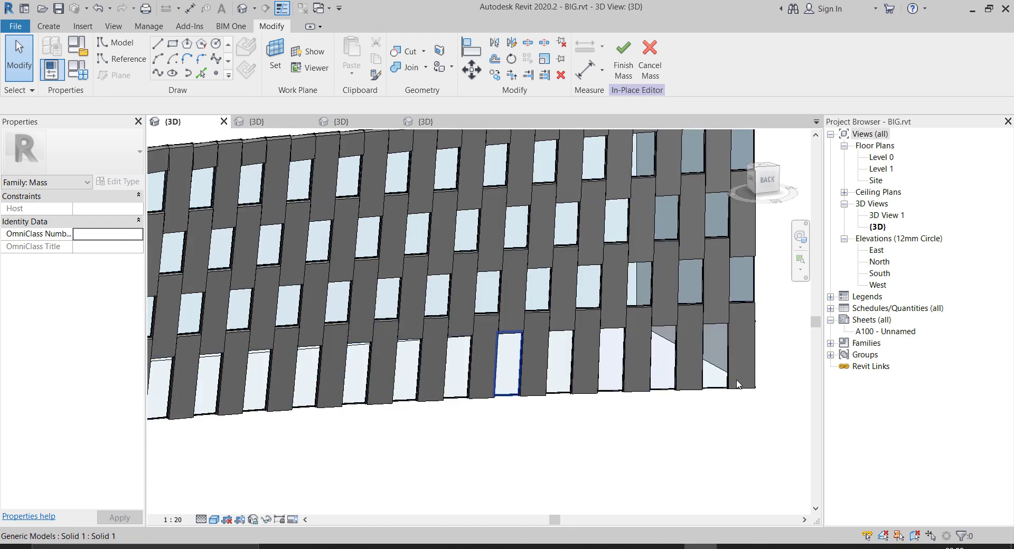
scroll(734, 389, down, 5)
scroll(738, 388, up, 5)
scroll(738, 389, up, 2)
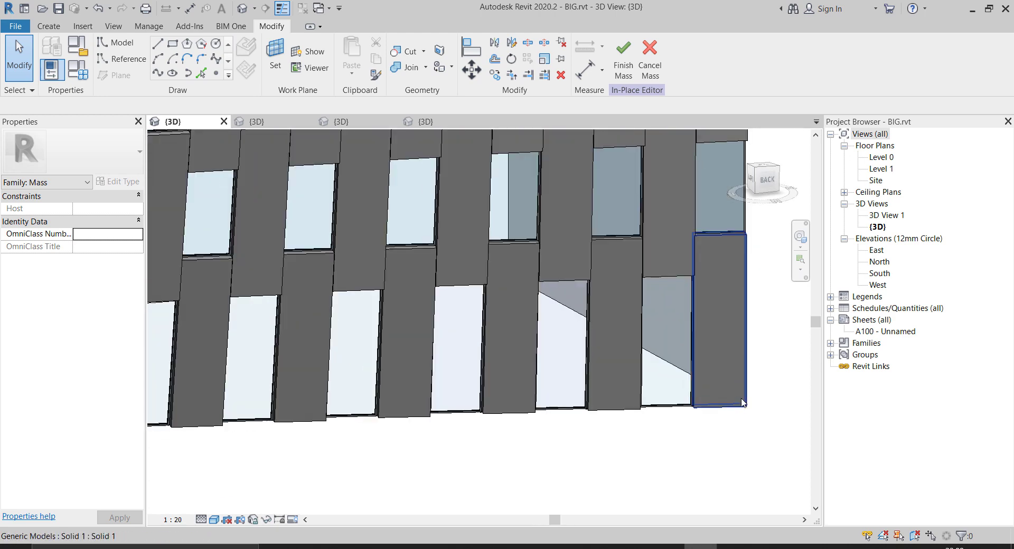
shift+middle_drag(738, 390, 703, 433)
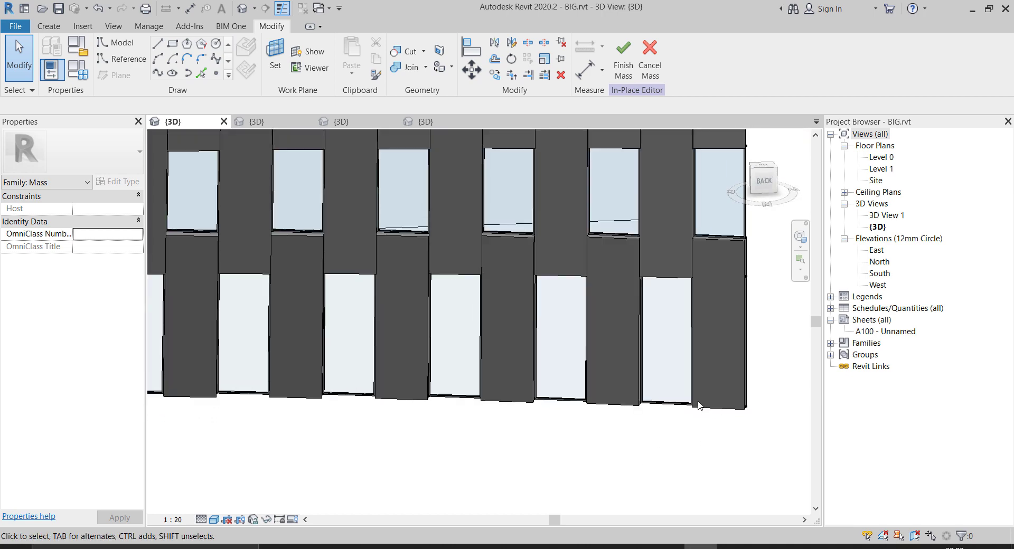
scroll(698, 400, up, 3)
scroll(663, 411, down, 5)
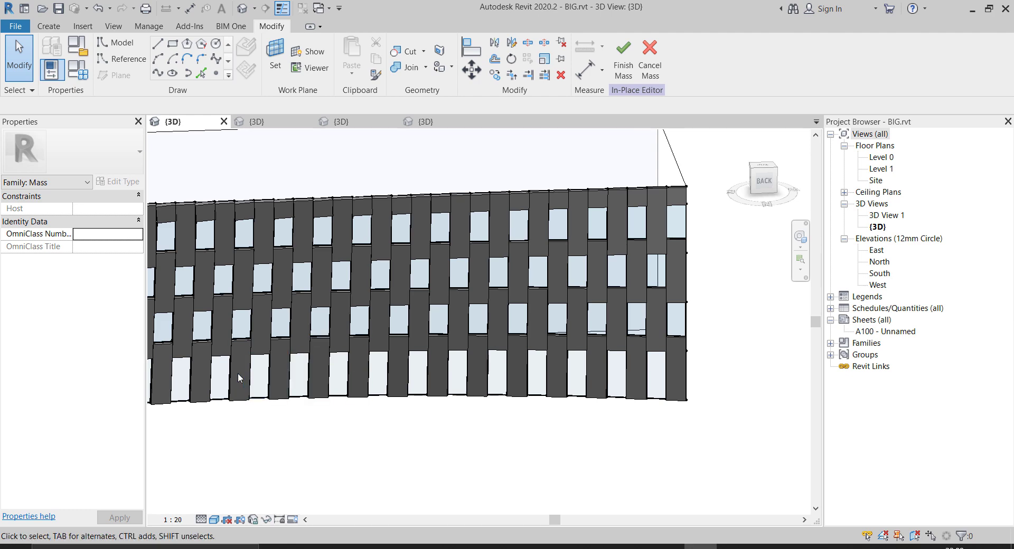
scroll(382, 391, down, 3)
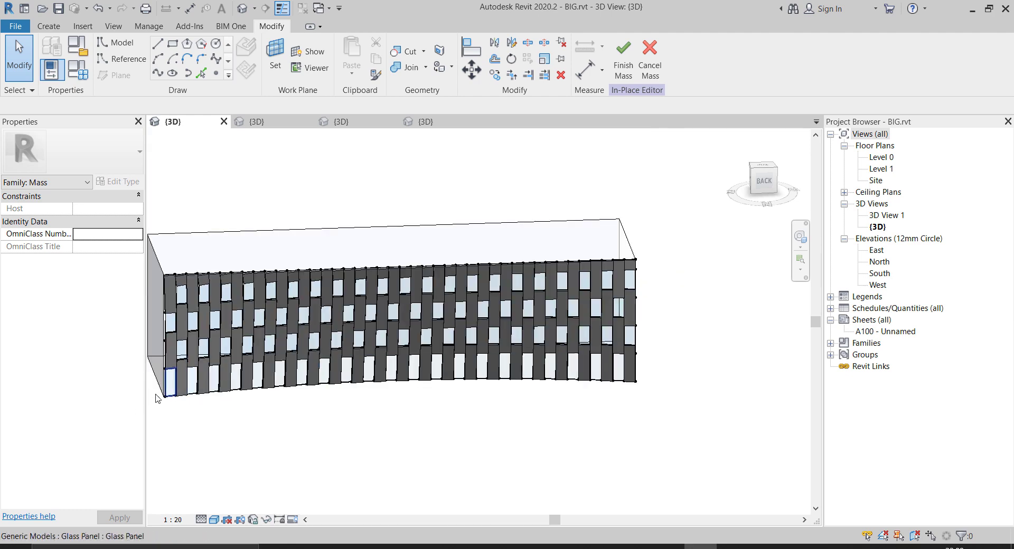
scroll(159, 396, up, 2)
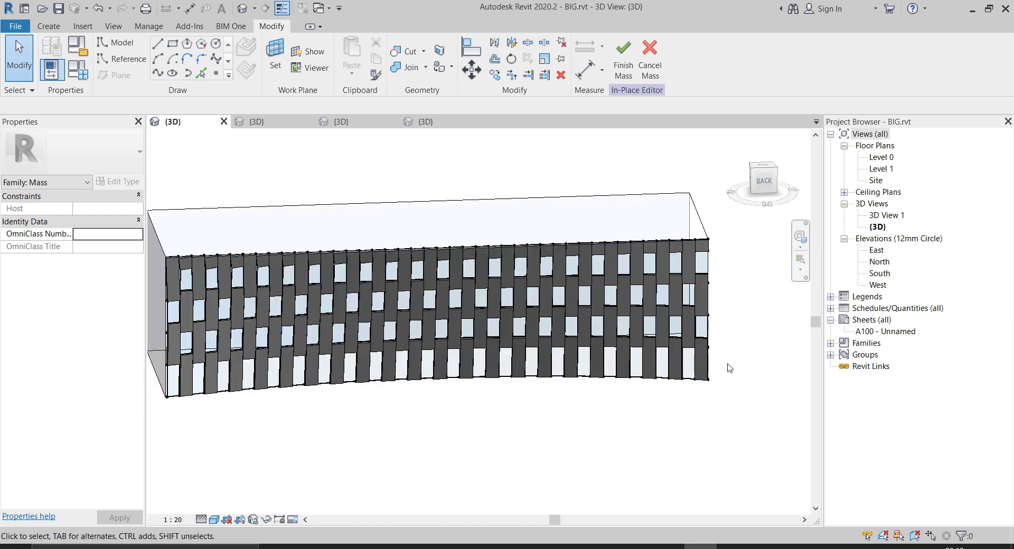
- Inspect the solid panel edges and window joints at the façade corner up close
scroll(675, 364, up, 6)
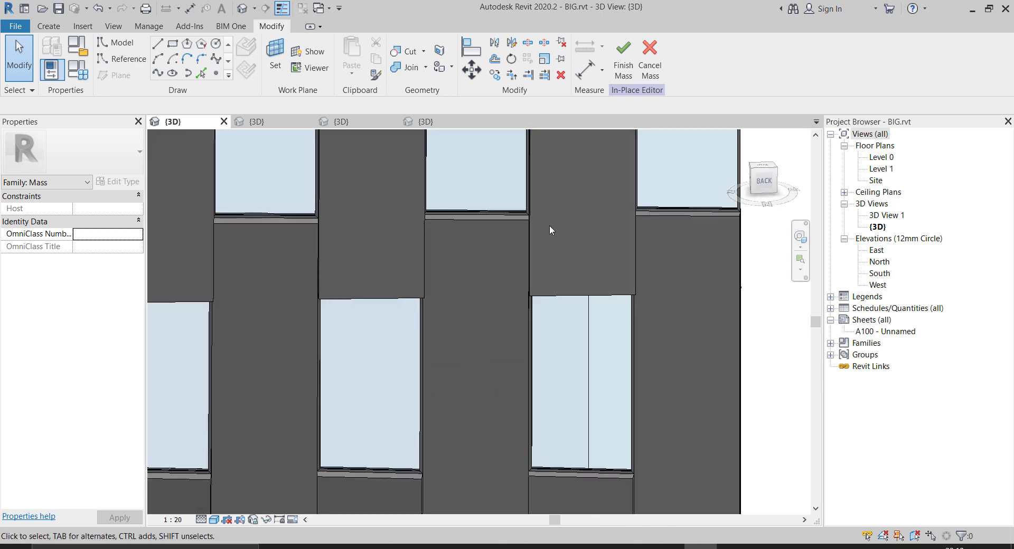
scroll(556, 229, up, 2)
shift+middle_drag(632, 278, 467, 232)
scroll(396, 192, up, 4)
scroll(448, 223, up, 2)
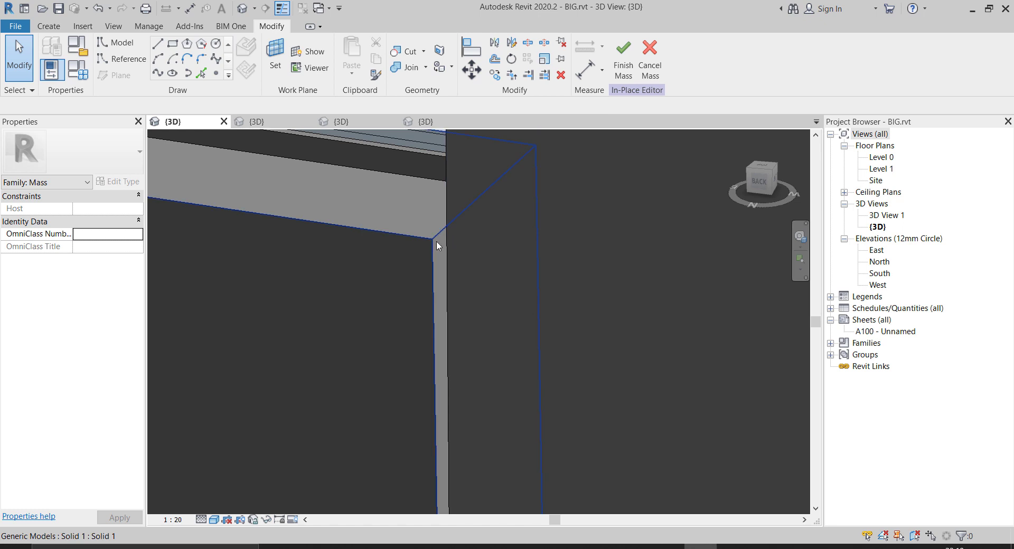
scroll(446, 254, down, 5)
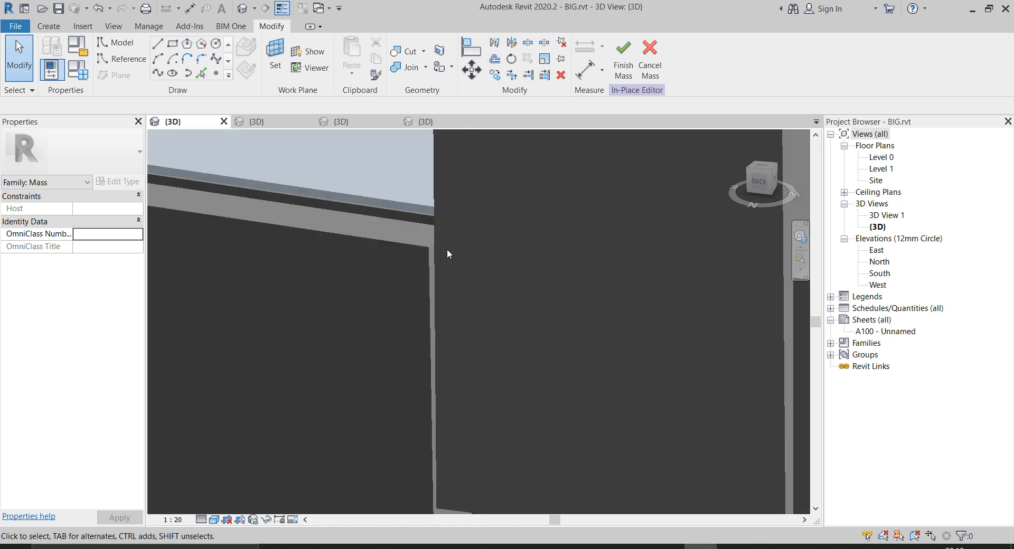
scroll(433, 274, down, 2)
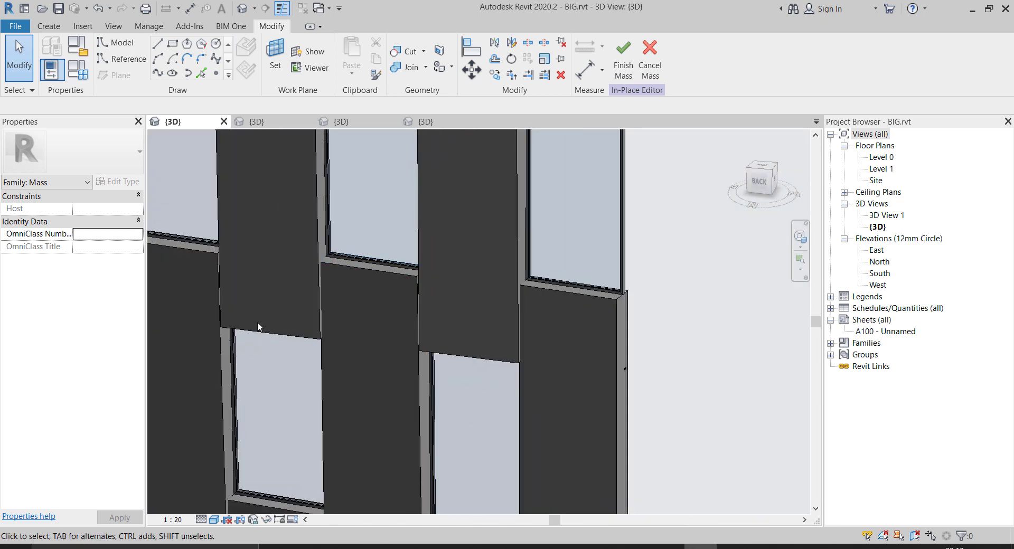
scroll(509, 261, down, 1)
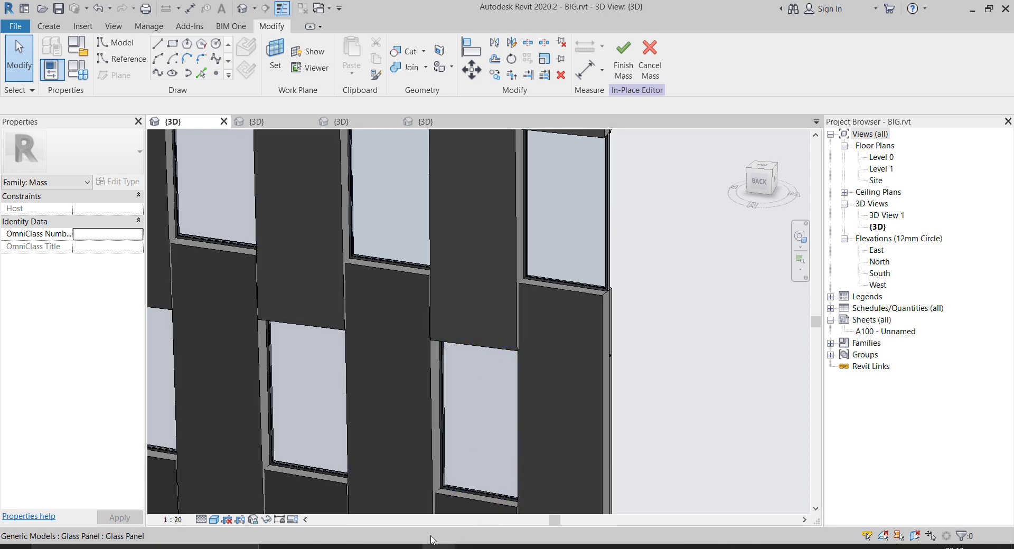
- Compare the modelled façade with the 1200 Intrepid / BIG photo in the browser, and return to the Revit model
key(alt+Tab)
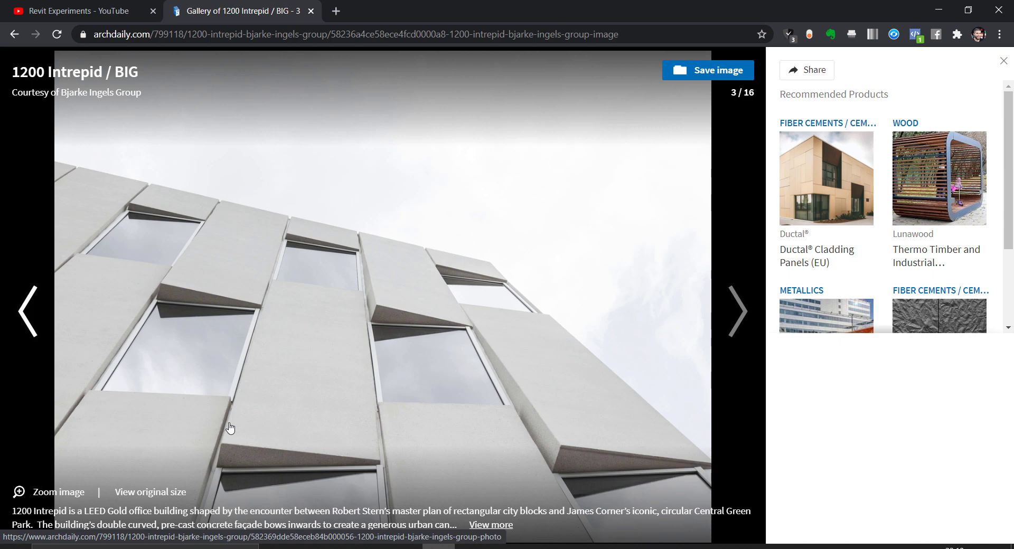
click(698, 547)
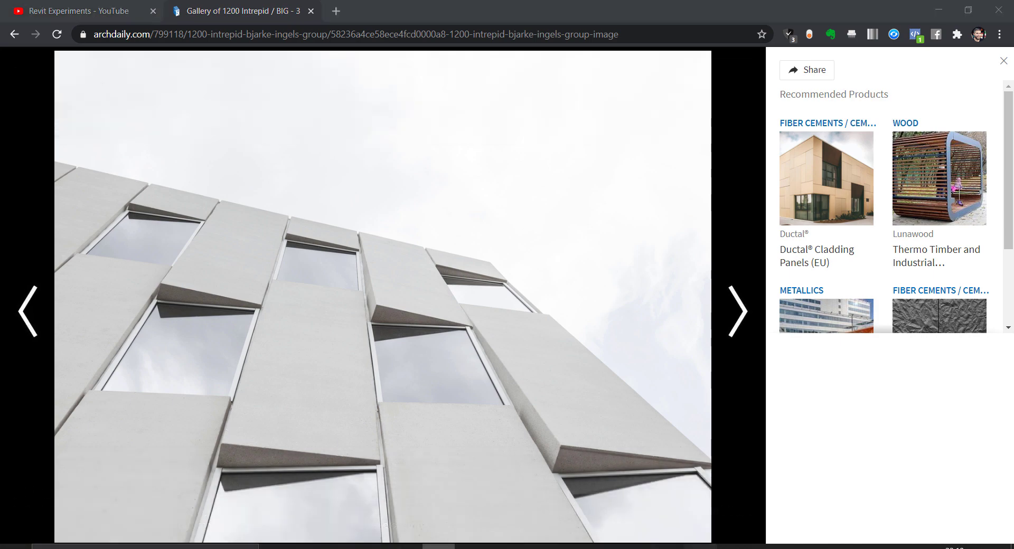
scroll(678, 289, down, 1)
scroll(678, 290, down, 4)
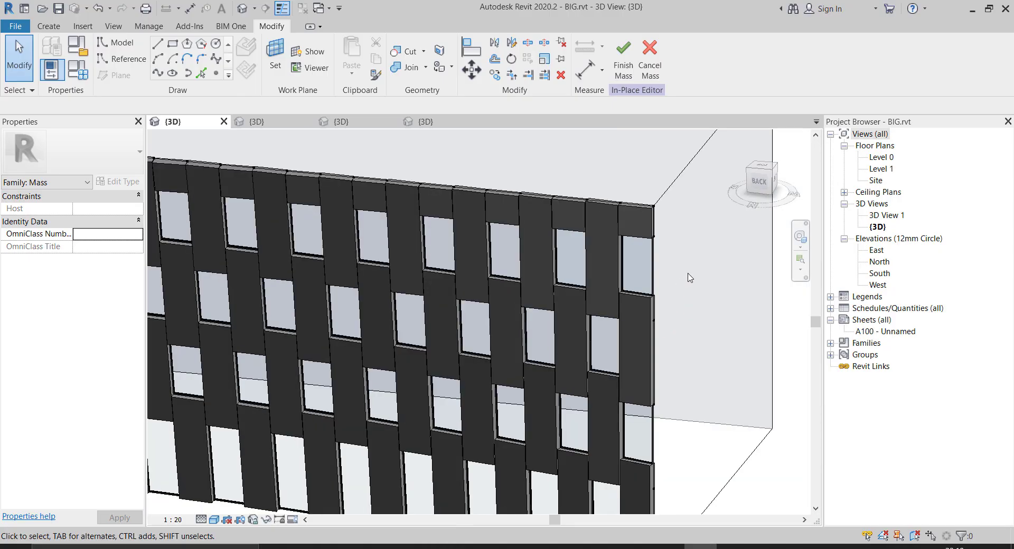
- Examine the complete panelled façade from below, from straight on and from above
shift+middle_drag(686, 275, 585, 300)
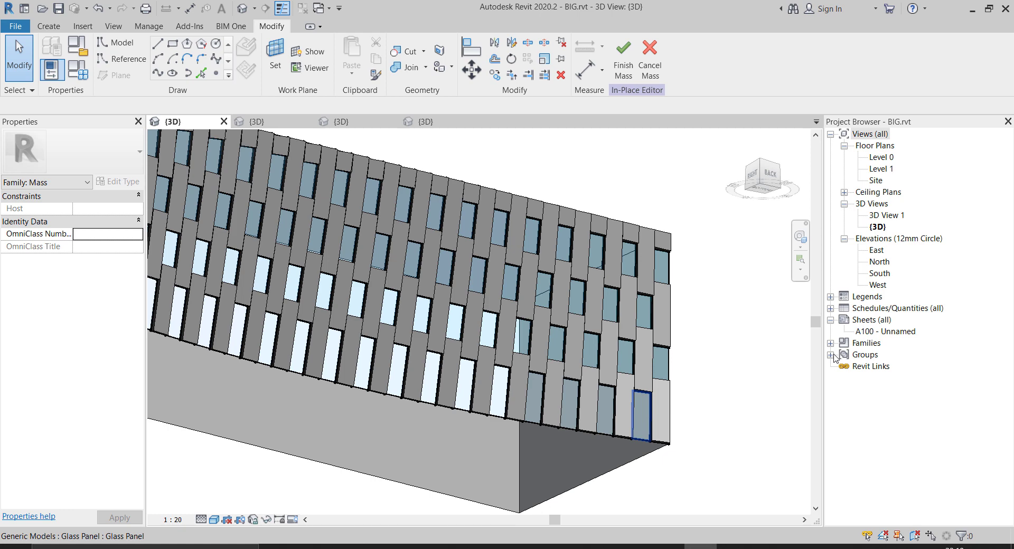
scroll(752, 406, down, 2)
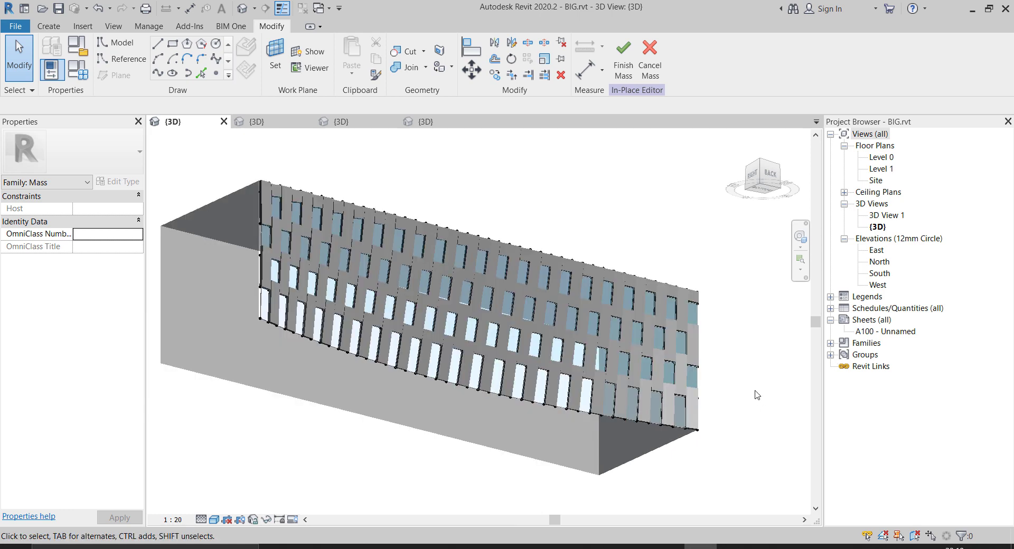
shift+middle_drag(477, 370, 466, 540)
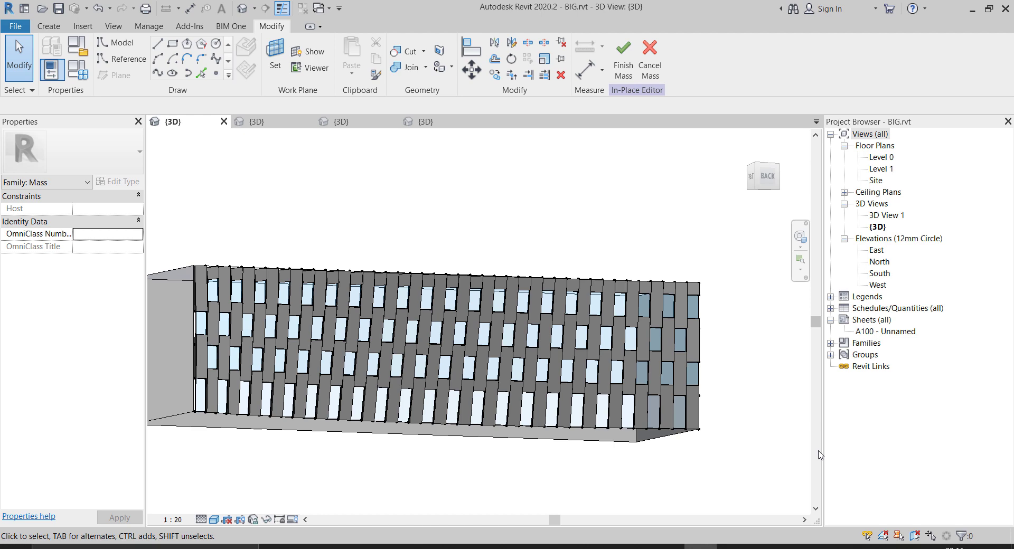
scroll(751, 412, up, 2)
shift+middle_drag(729, 330, 491, 436)
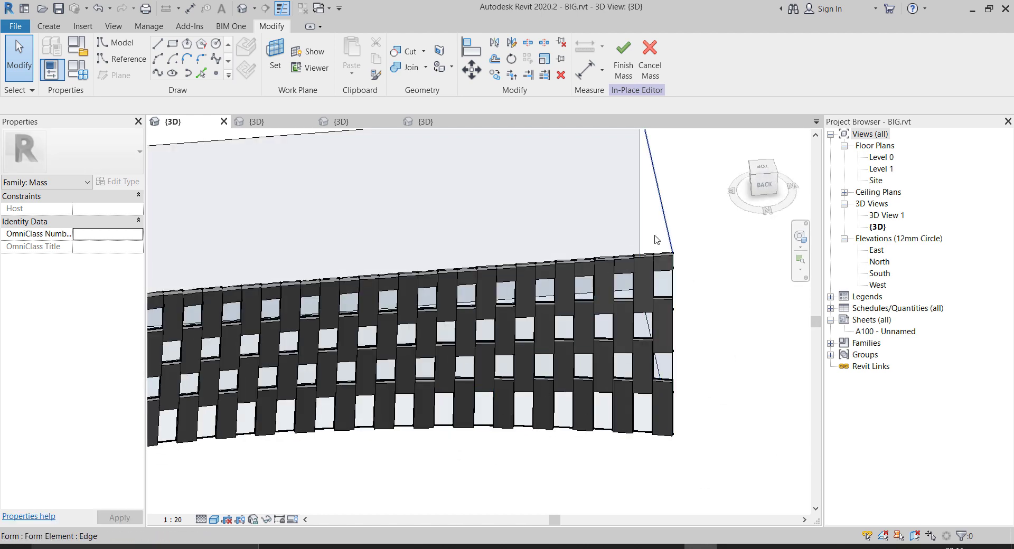
- Open the mass form's base profile for editing and select its curved front arc
scroll(678, 287, down, 3)
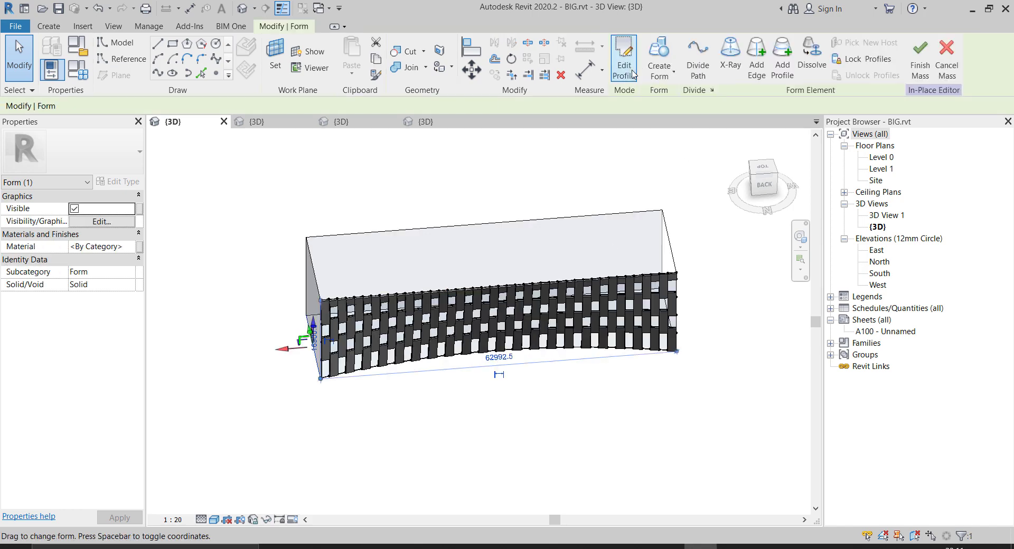
click(629, 72)
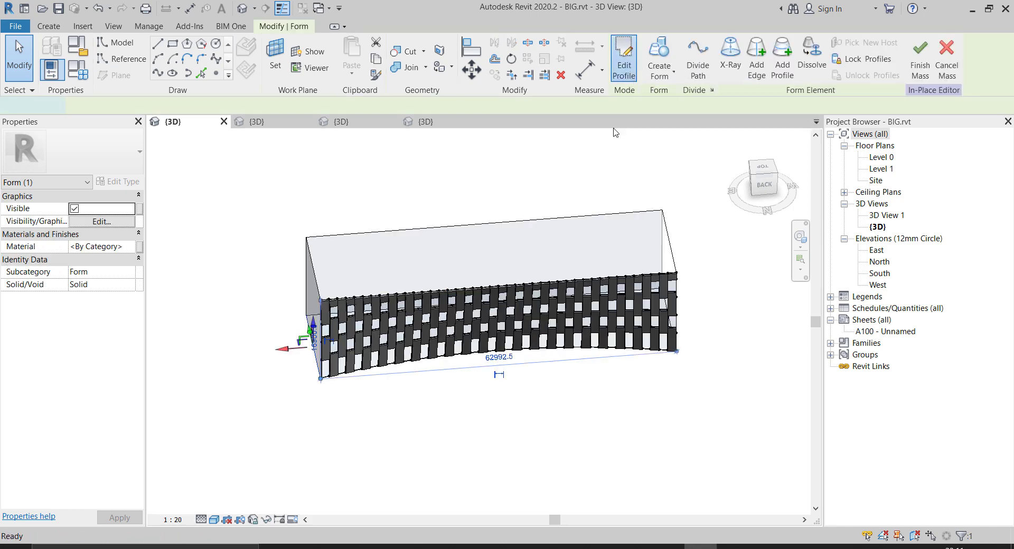
click(552, 349)
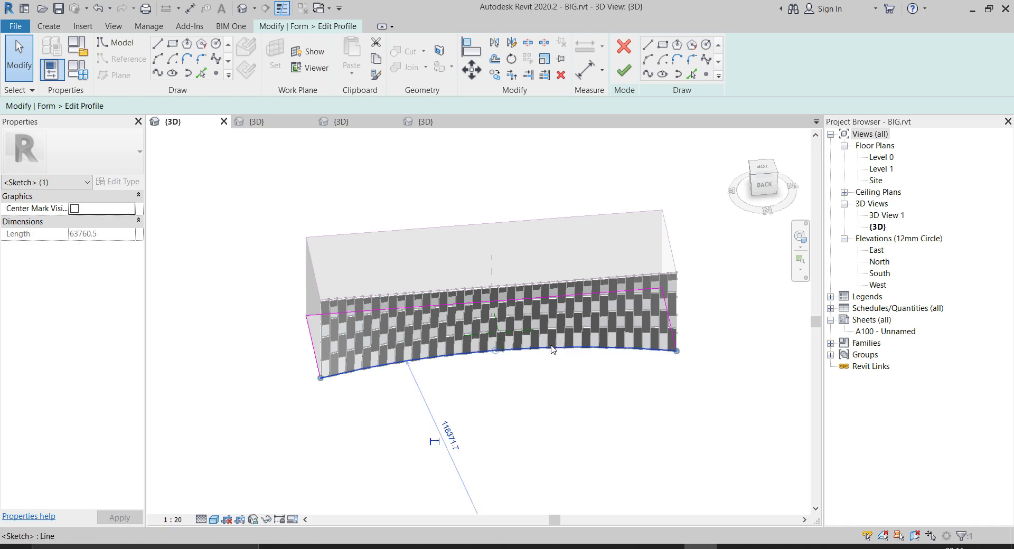
scroll(516, 399, up, 1)
- Draw a spline along the profile's curved front from one façade corner to the other, with two intermediate control points
click(706, 59)
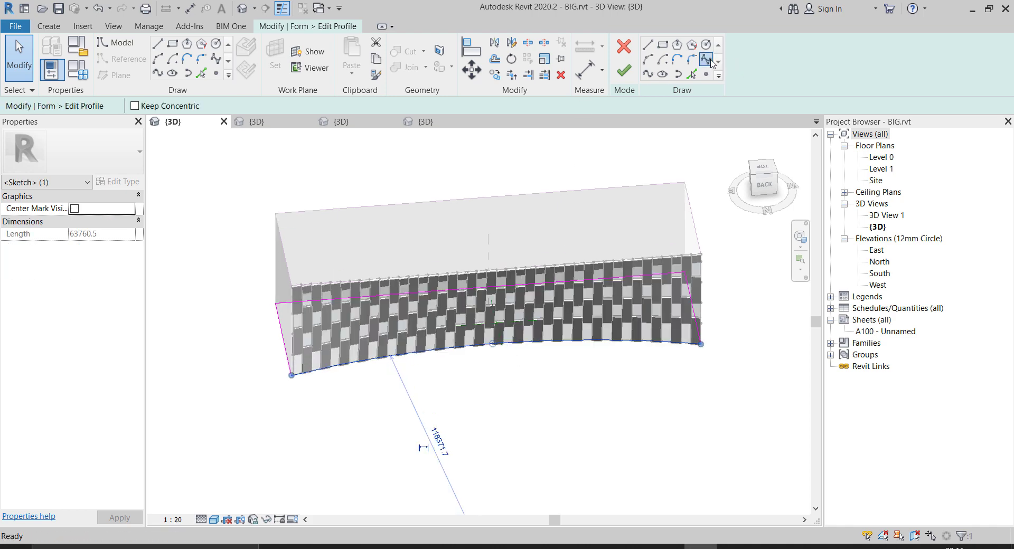
click(292, 375)
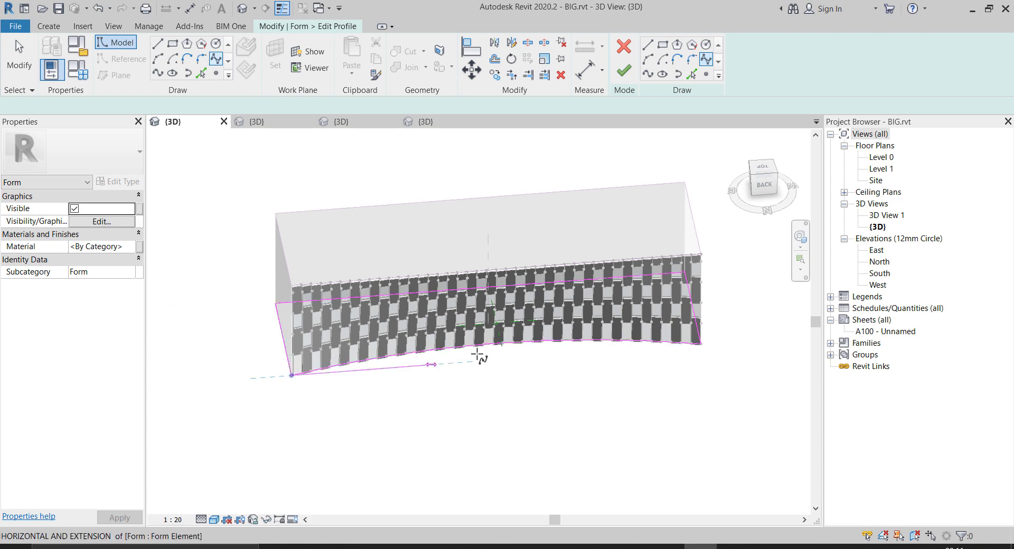
scroll(432, 353, up, 1)
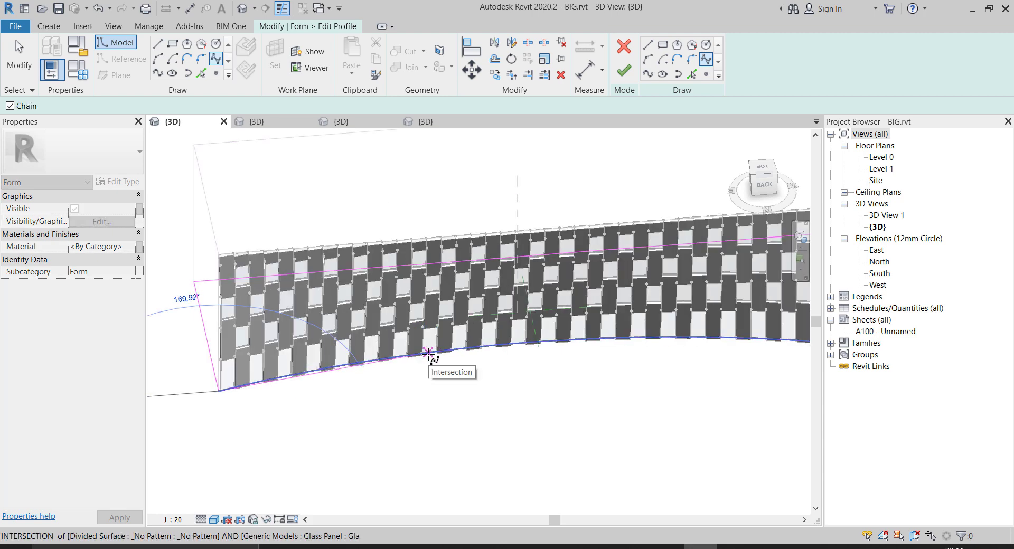
click(424, 353)
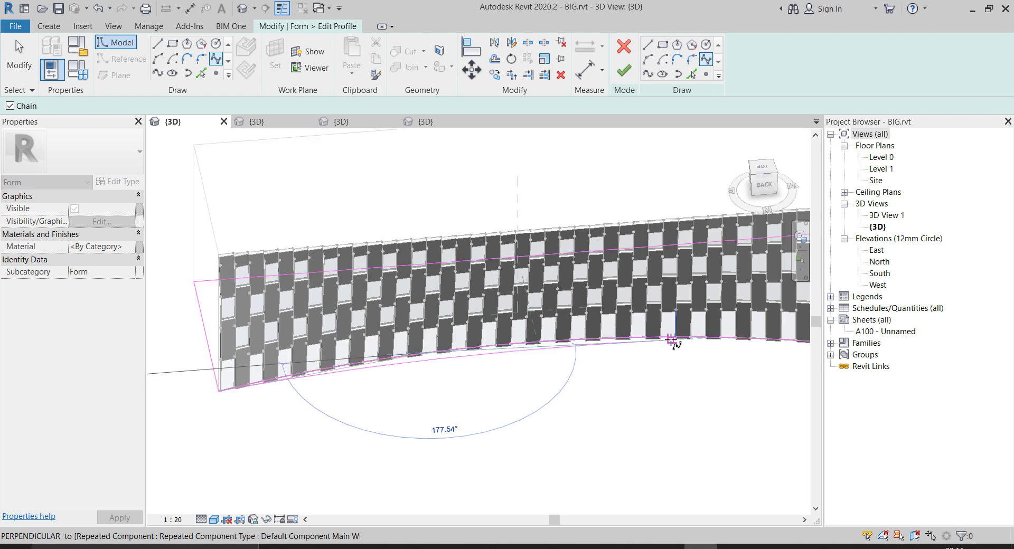
scroll(774, 343, down, 2)
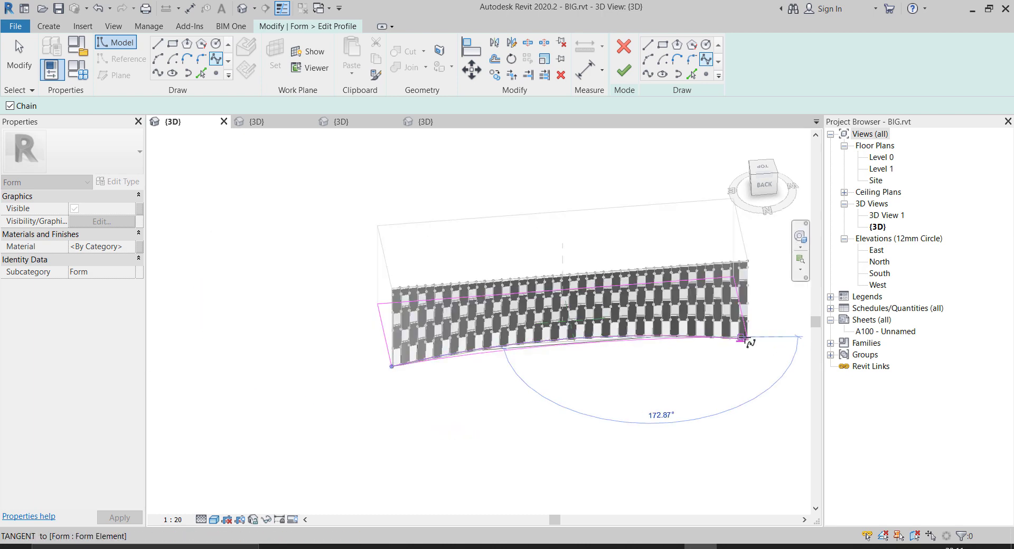
scroll(744, 340, up, 4)
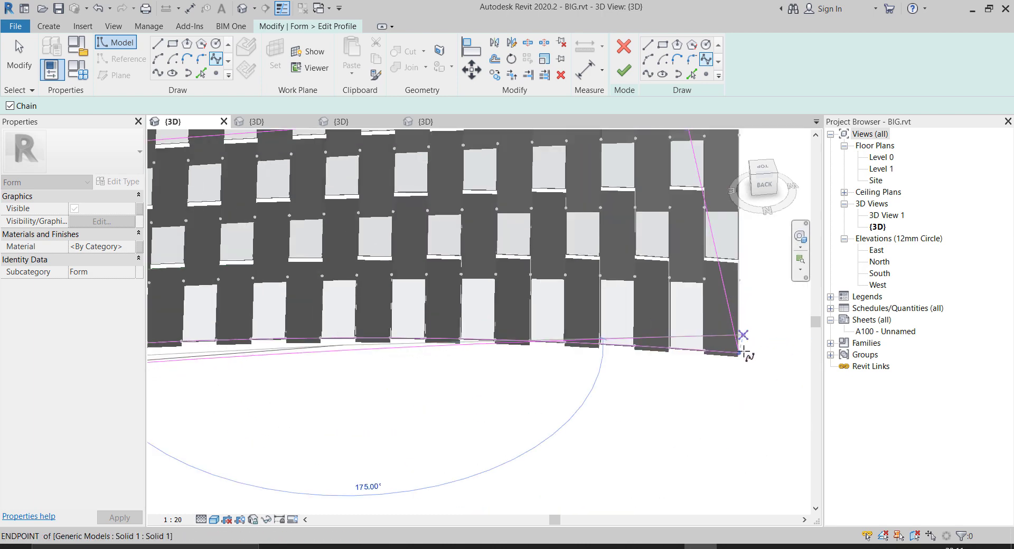
click(743, 348)
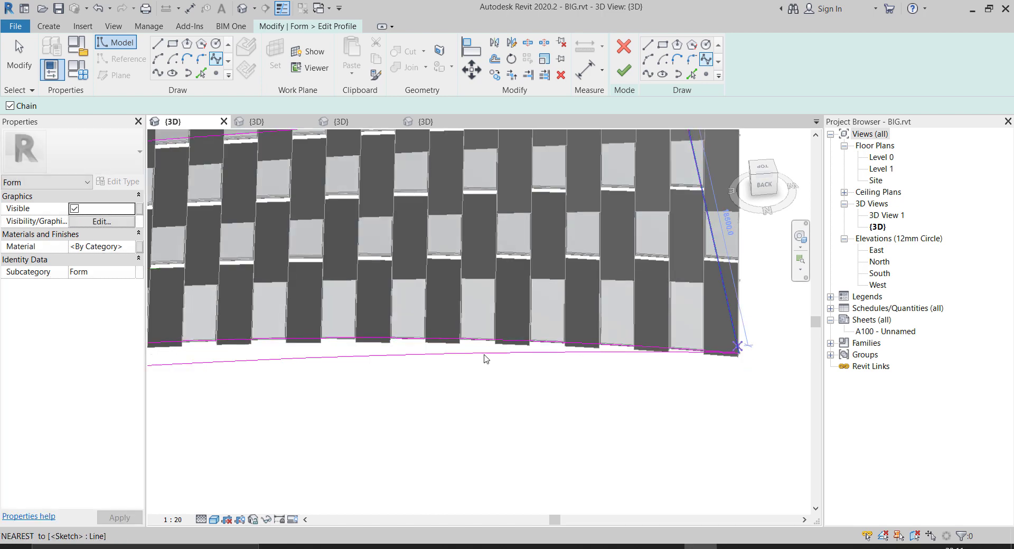
key(Escape)
key(Escape)
- Move the spline's two intermediate control points inward so the curve closely follows the original arc
click(481, 353)
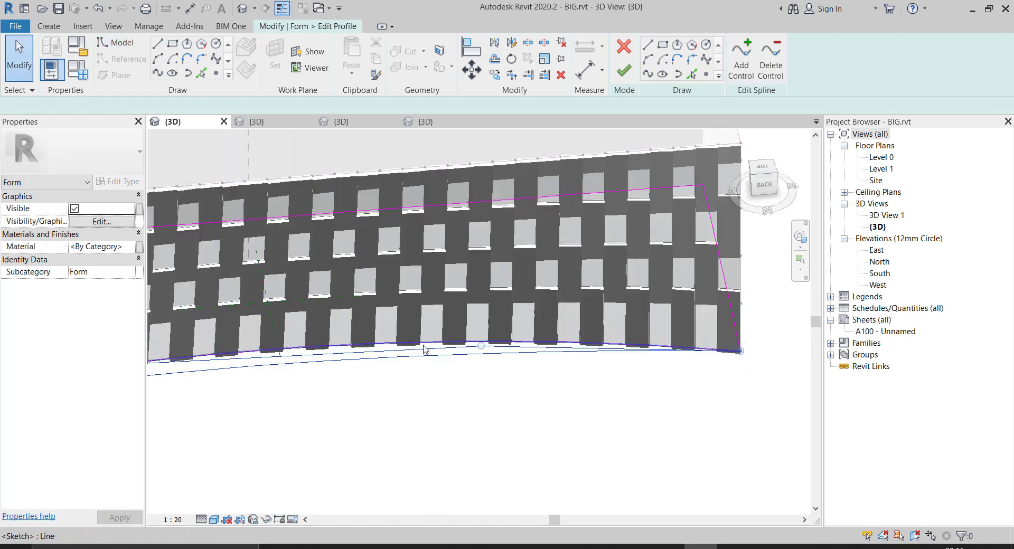
mouse_move(481, 347)
mouse_down()
mouse_move(481, 331)
mouse_move(465, 328)
mouse_up()
scroll(264, 386, up, 2)
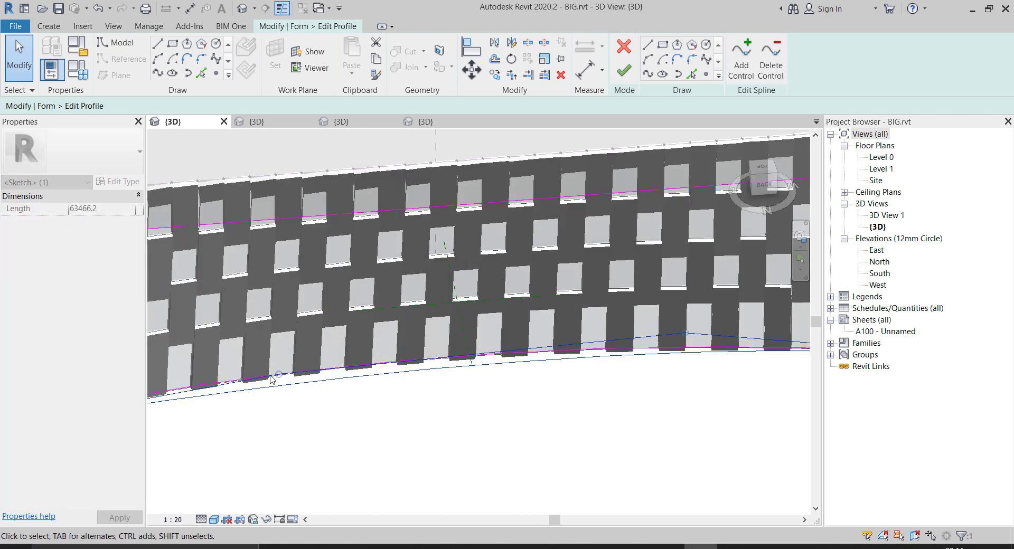
drag(280, 375, 276, 356)
click(502, 396)
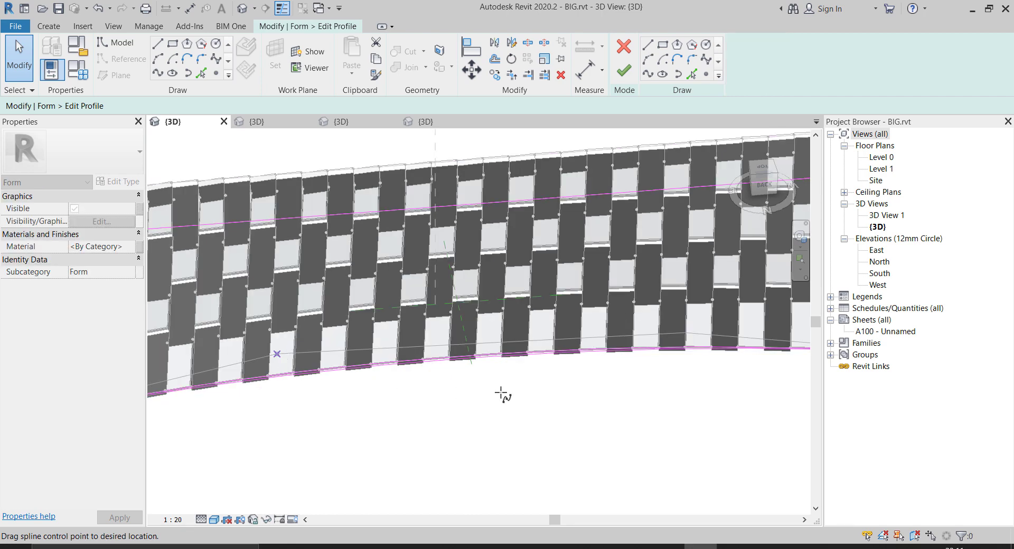
scroll(512, 393, down, 3)
click(516, 407)
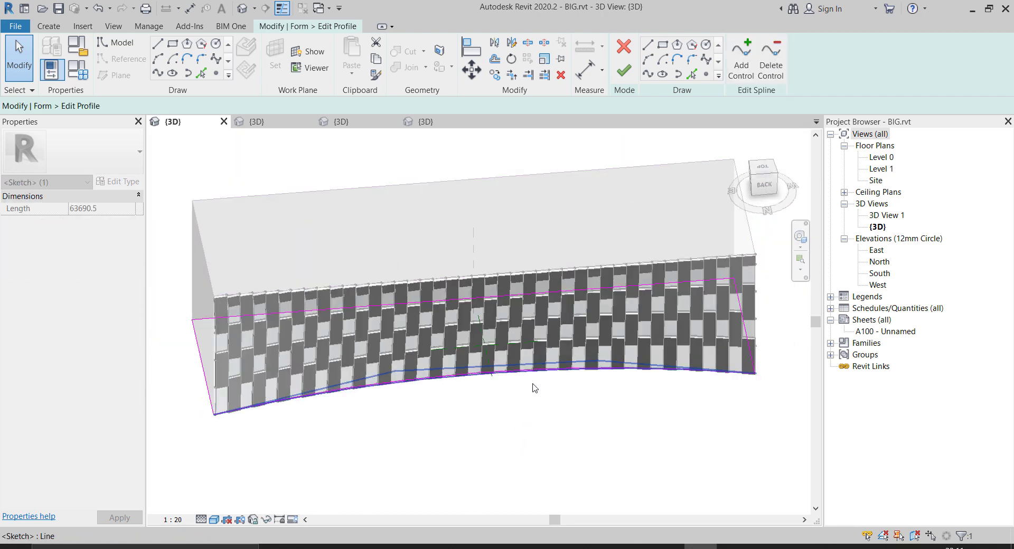
- Delete the original front arc from the profile sketch, leaving the spline as the curved front edge
scroll(534, 386, up, 3)
click(534, 371)
scroll(533, 367, up, 2)
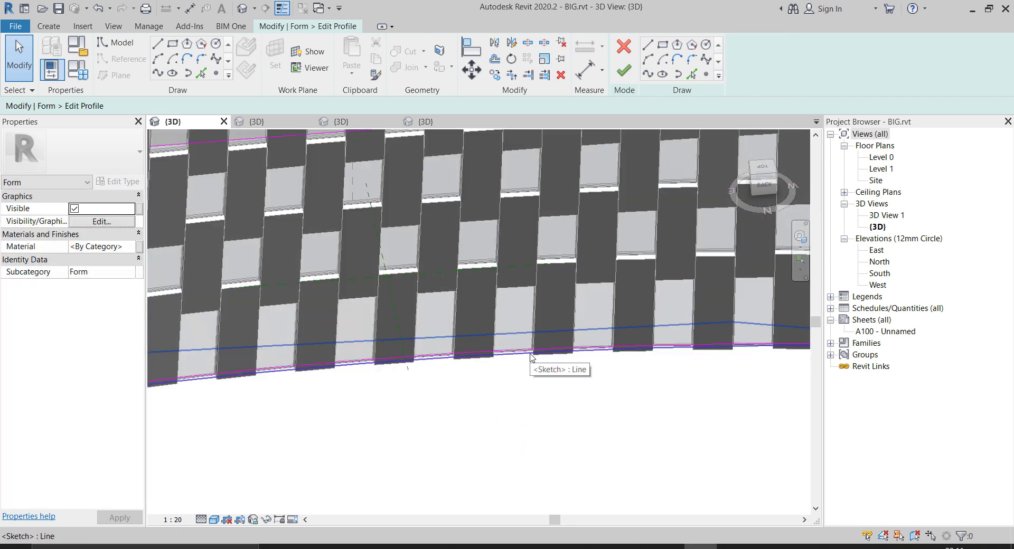
key(Tab)
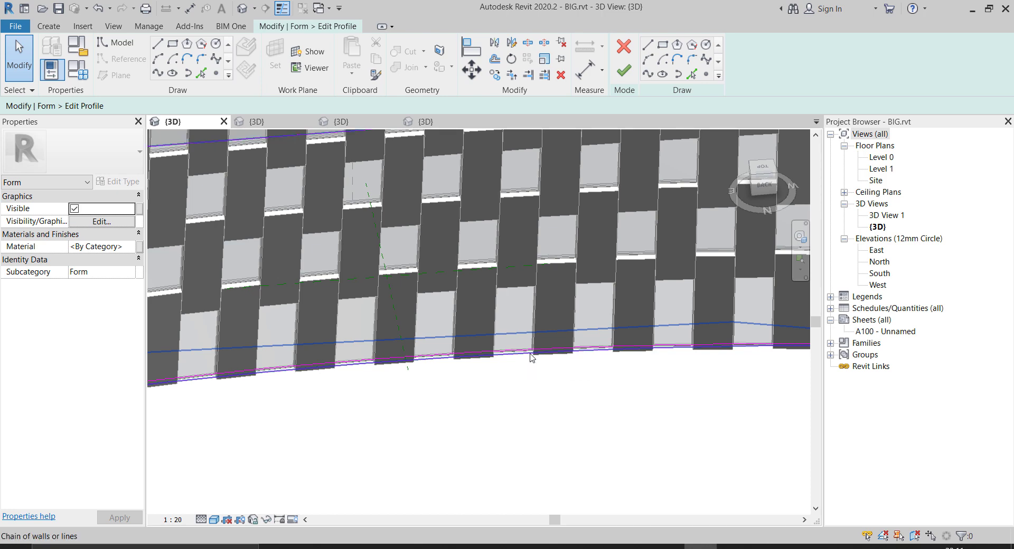
click(530, 354)
click(513, 381)
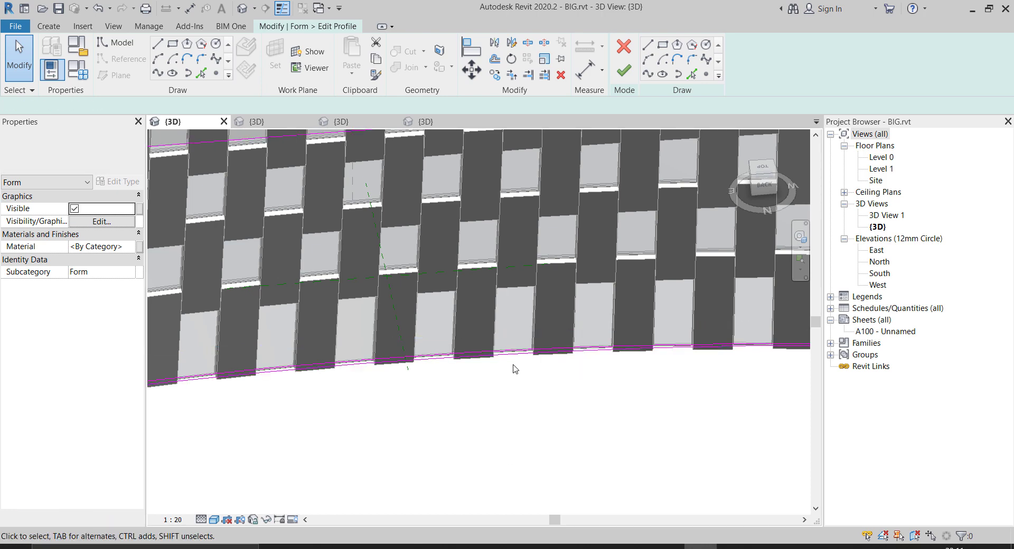
key(Tab)
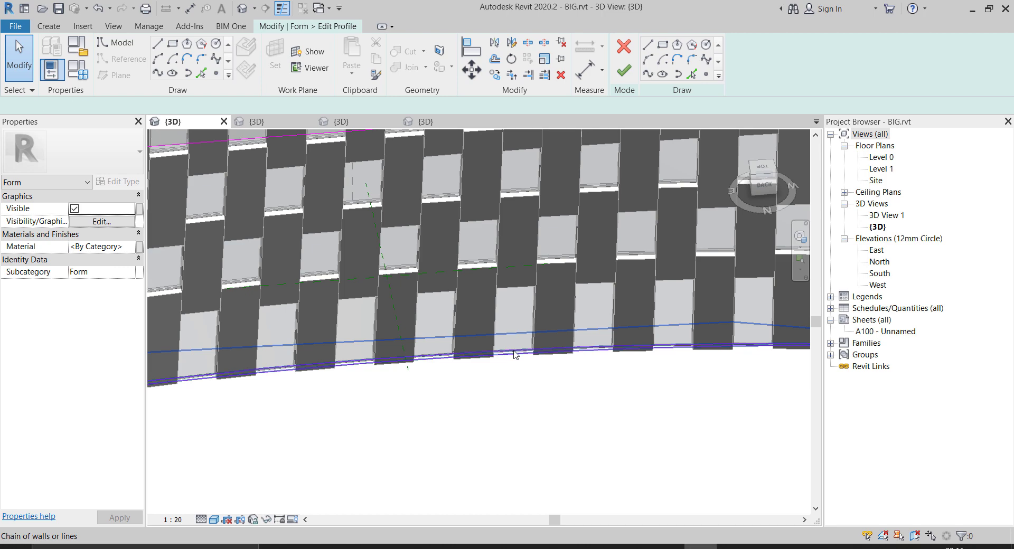
click(516, 355)
key(Escape)
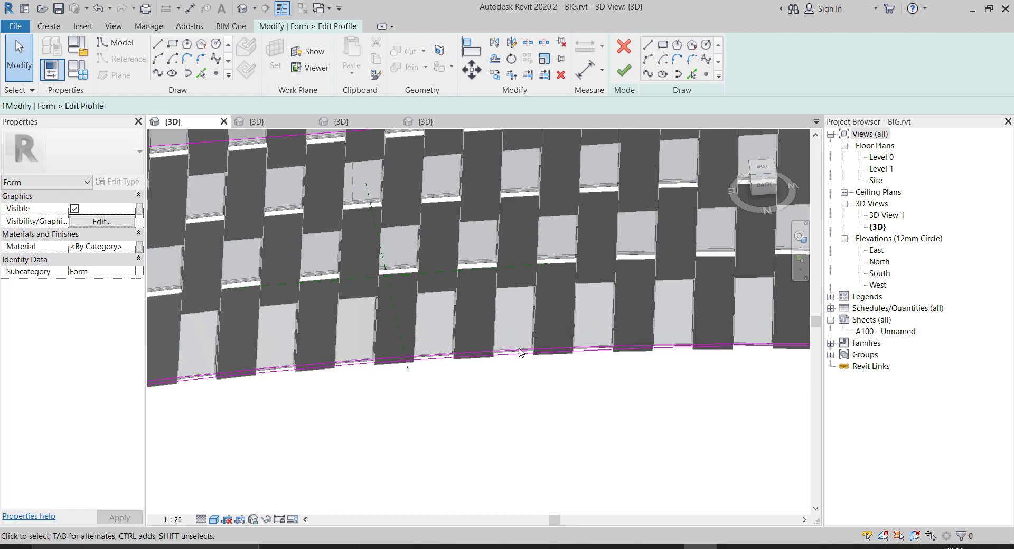
key(Tab)
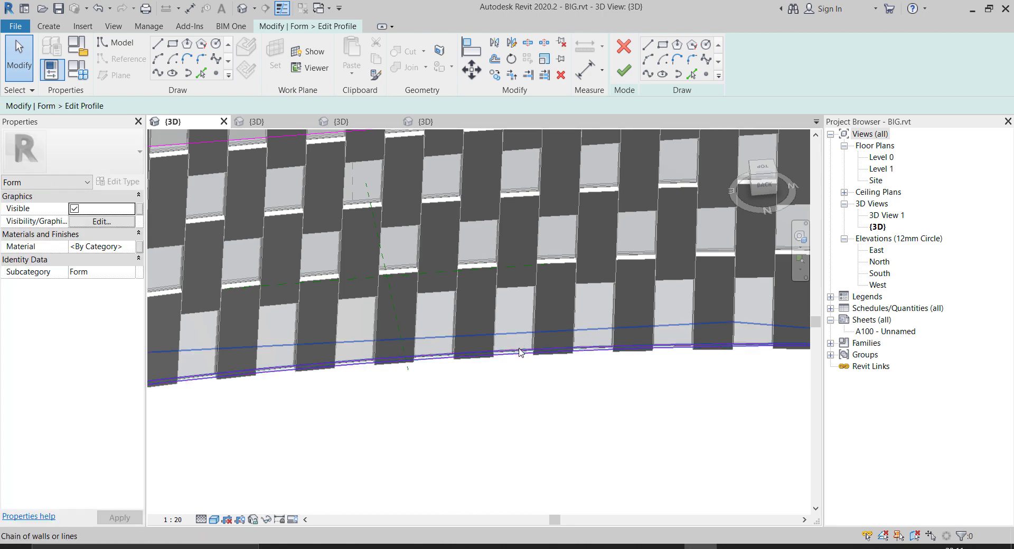
key(Tab)
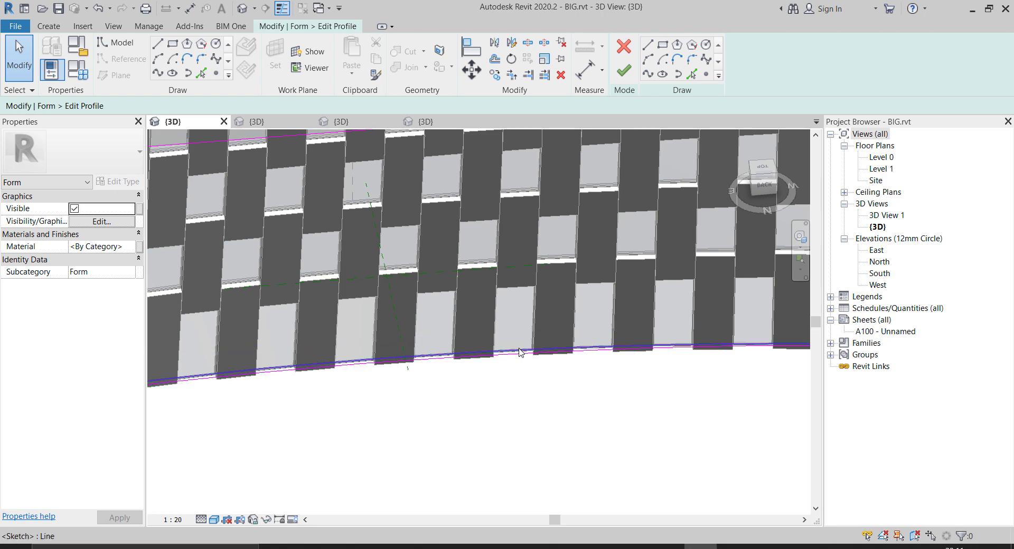
click(517, 352)
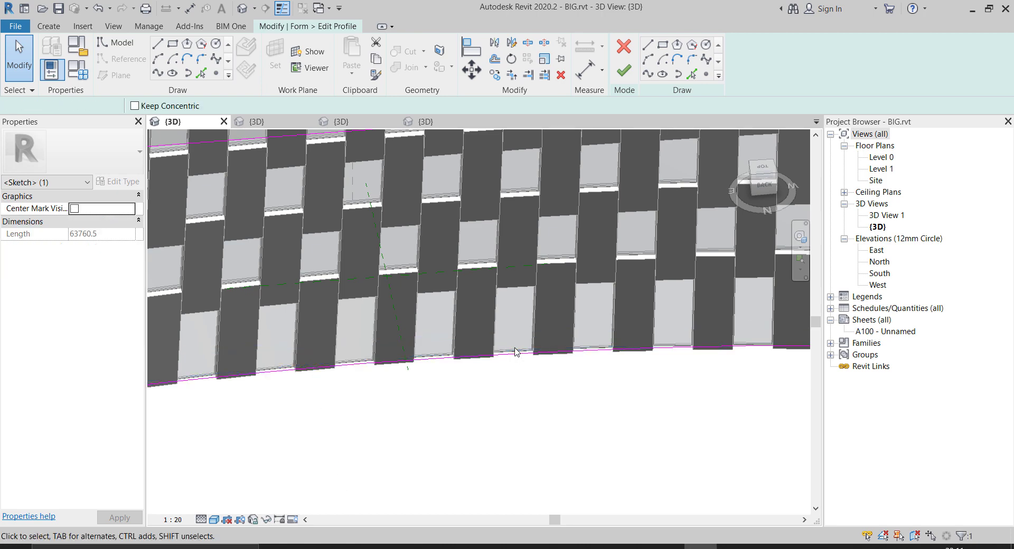
key(Escape)
- Finish the profile edit and complete the in-place mass so the façade panels regenerate on the spline
scroll(583, 323, down, 3)
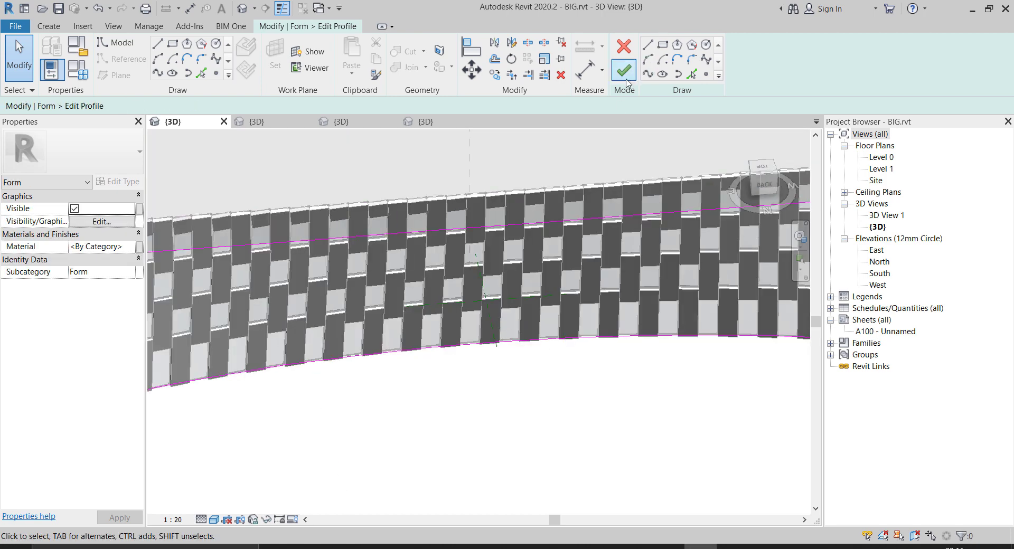
click(628, 82)
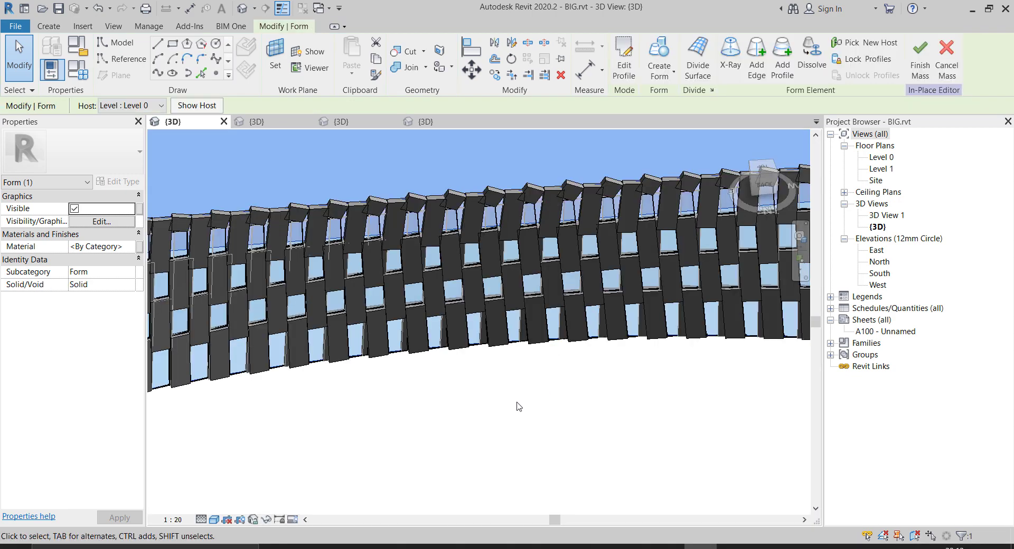
scroll(507, 404, down, 4)
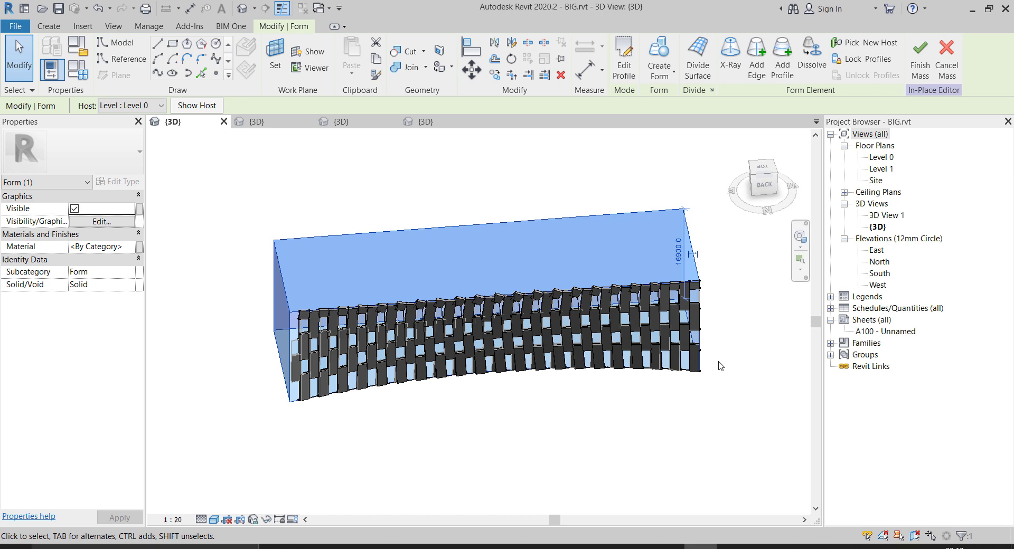
- Examine the regenerated window panels along the façade's upper edge from below and from straight on
scroll(722, 295, up, 2)
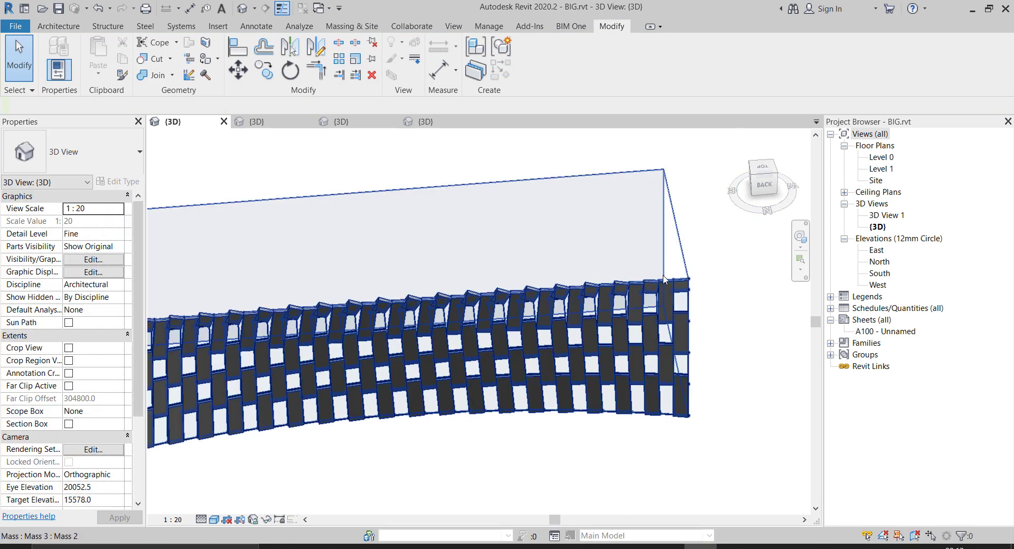
scroll(665, 269, down, 2)
shift+middle_drag(578, 392, 615, 232)
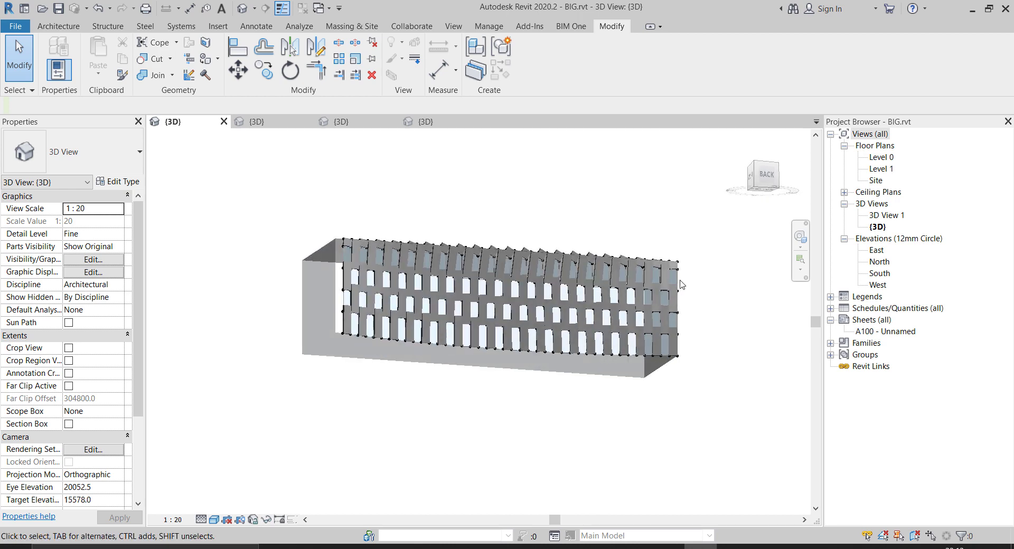
scroll(664, 266, up, 4)
shift+middle_drag(552, 228, 553, 211)
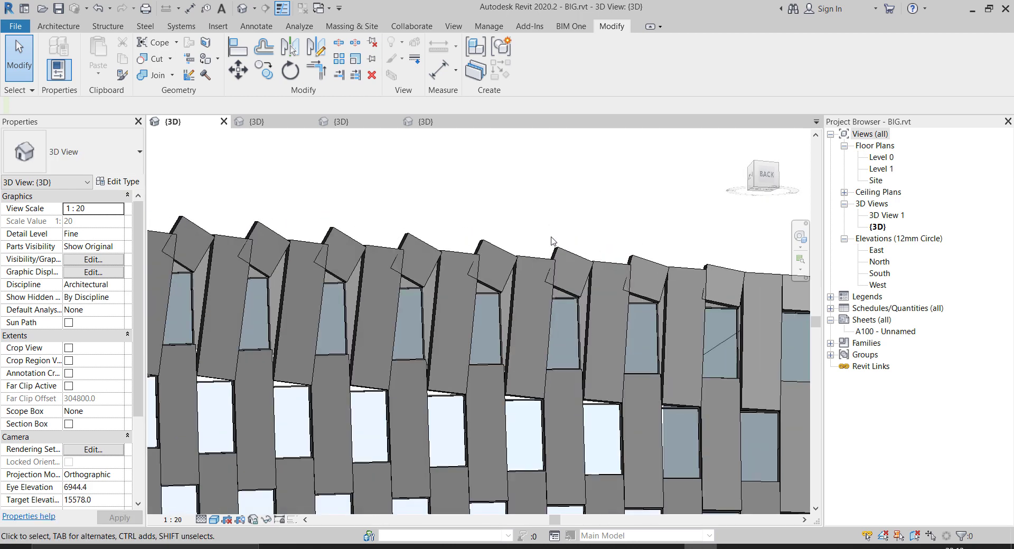
scroll(554, 211, up, 2)
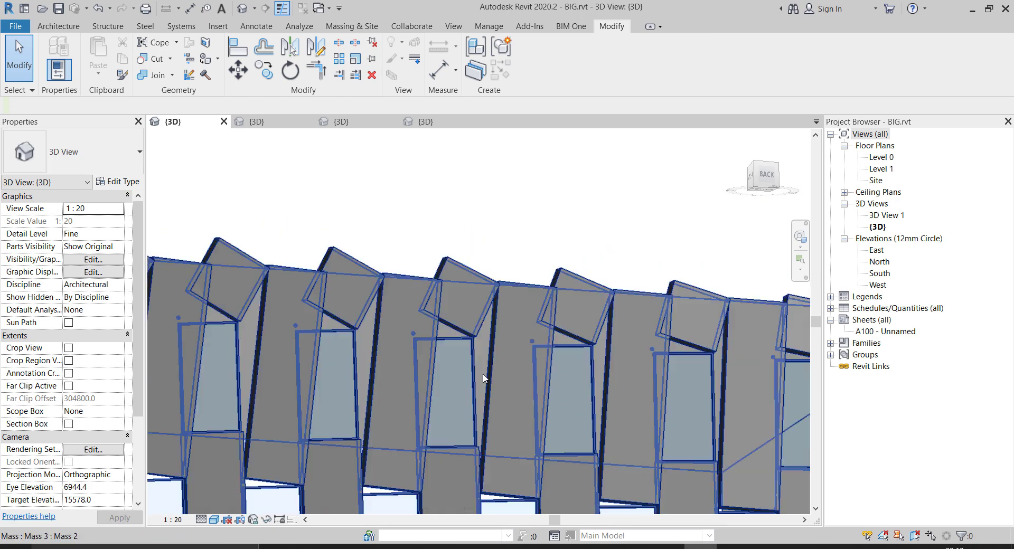
click(536, 368)
shift+middle_drag(568, 278, 515, 338)
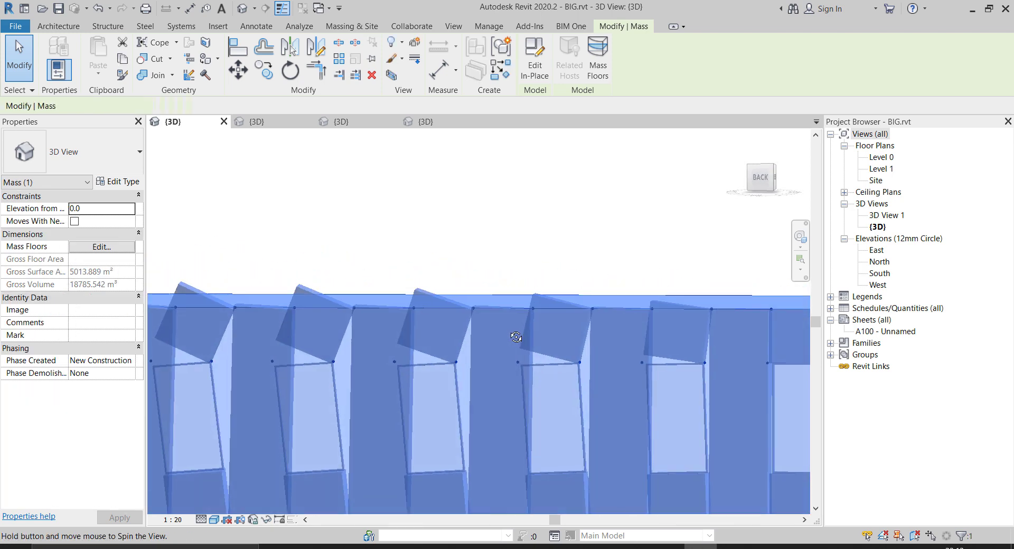
click(574, 172)
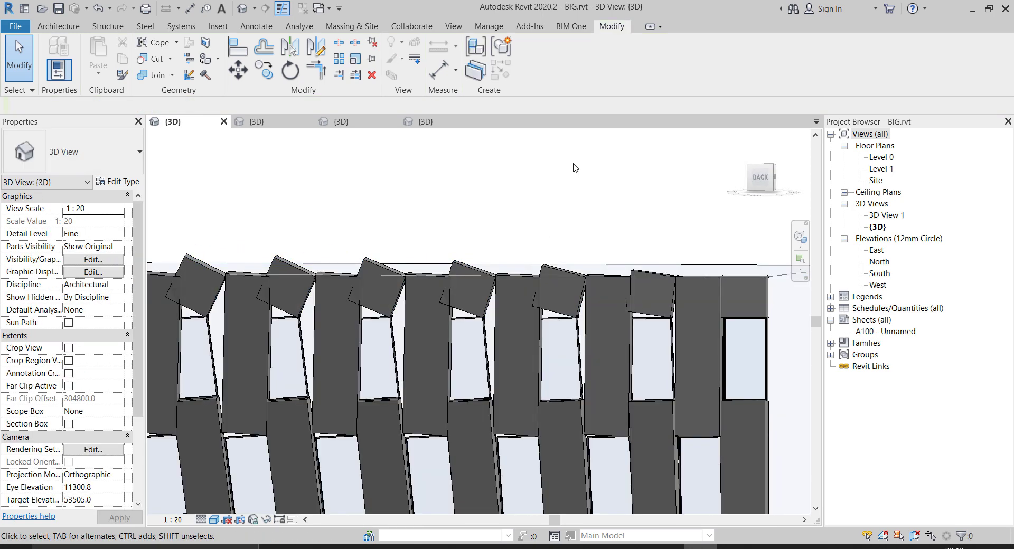
scroll(575, 168, down, 4)
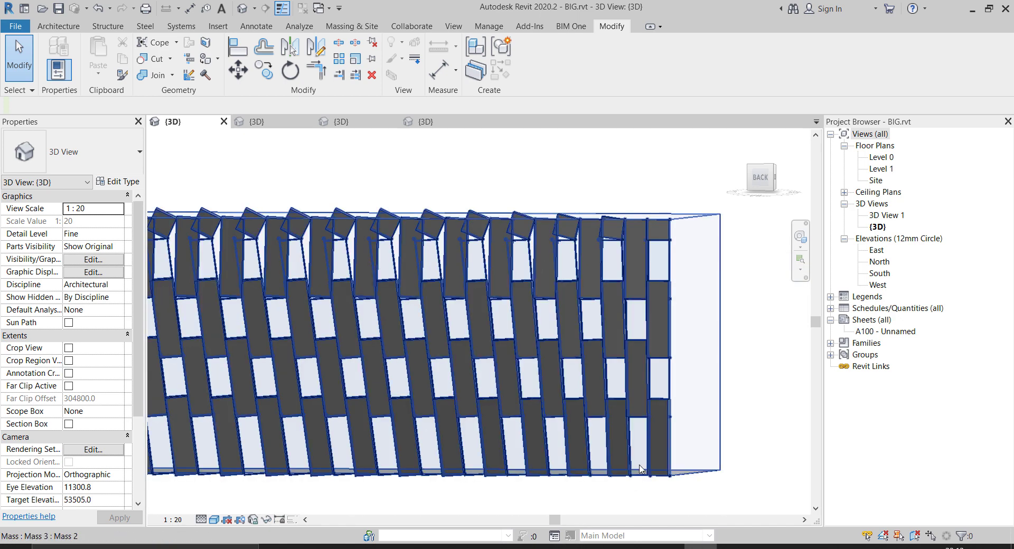
- Examine the regenerated panels at the façade's lower end corner, then along its full length from above
scroll(639, 466, up, 3)
shift+middle_drag(619, 478, 655, 503)
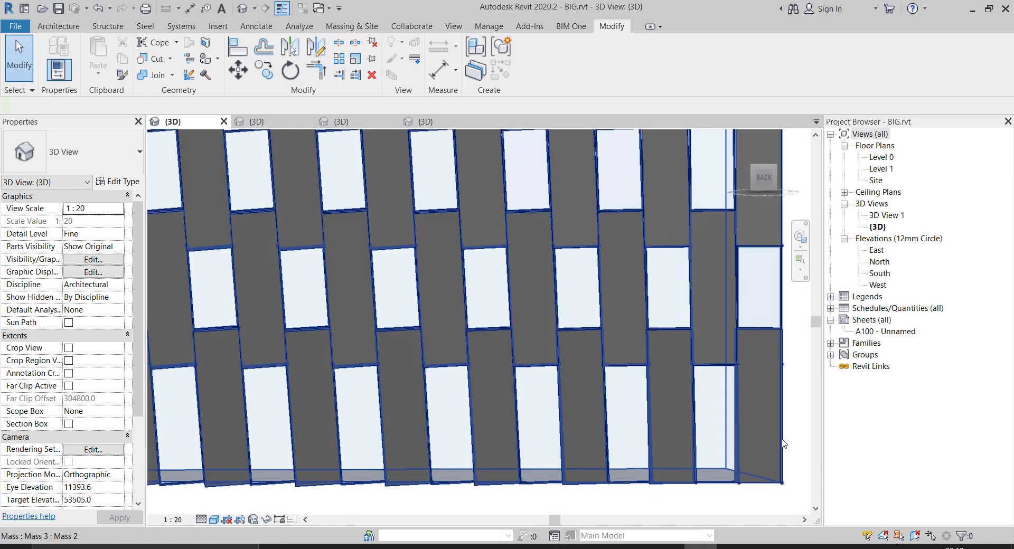
scroll(782, 440, up, 3)
scroll(701, 366, up, 2)
shift+middle_drag(701, 367, 612, 375)
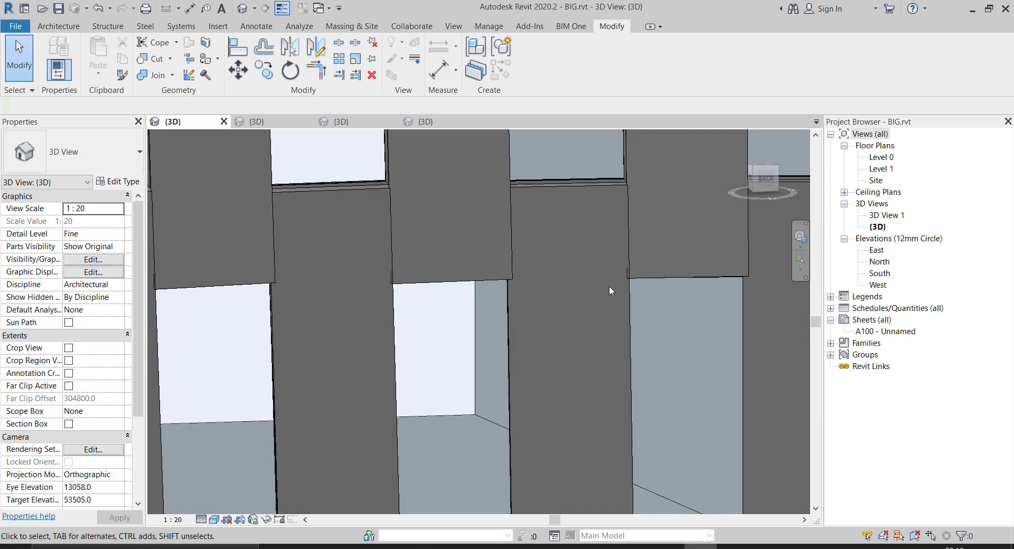
scroll(607, 295, down, 5)
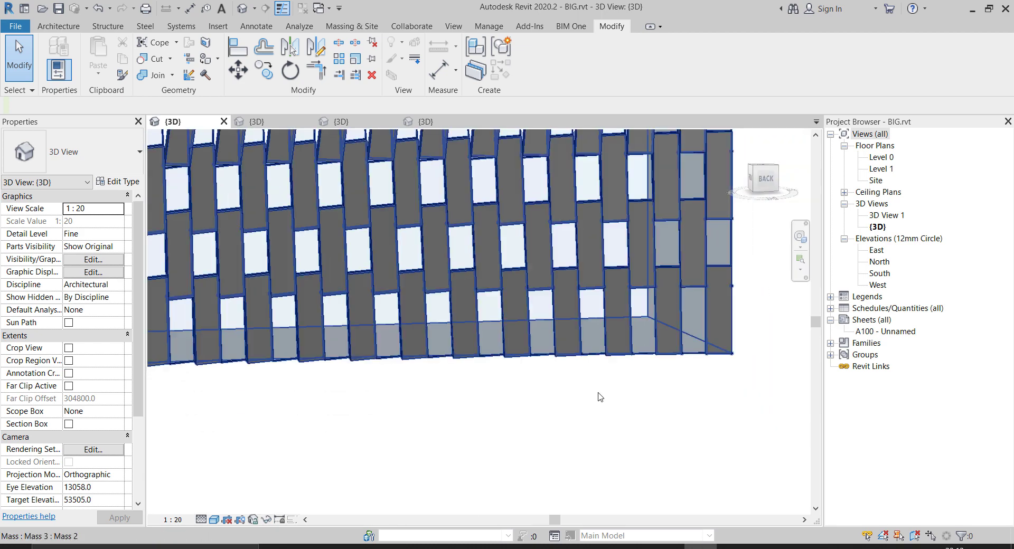
shift+middle_drag(600, 397, 547, 401)
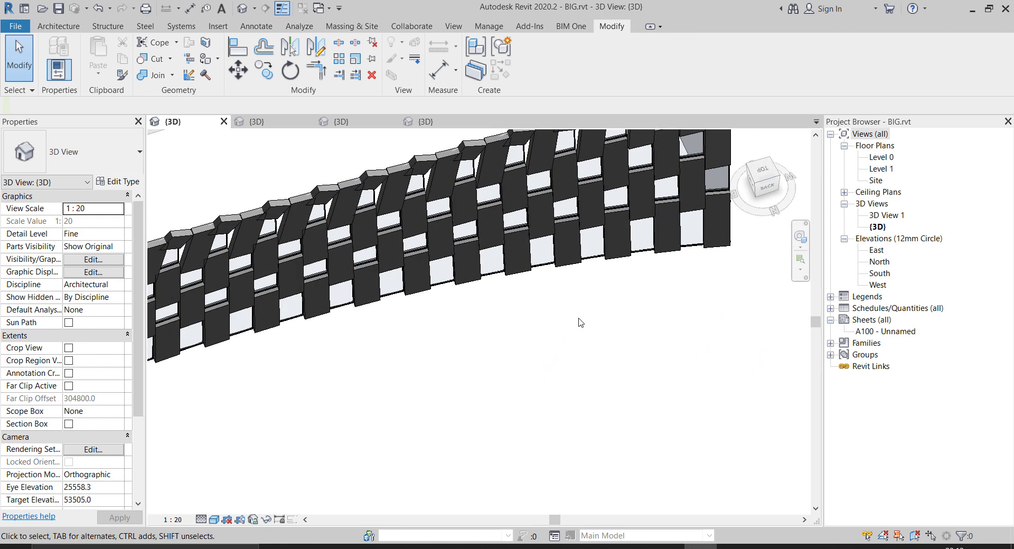
scroll(580, 322, down, 2)
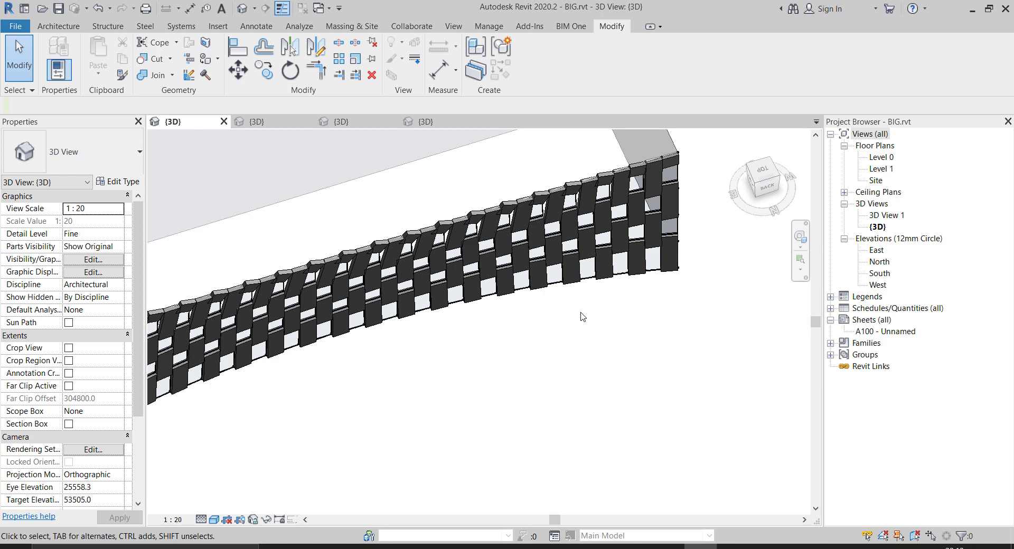
shift+middle_drag(583, 316, 529, 272)
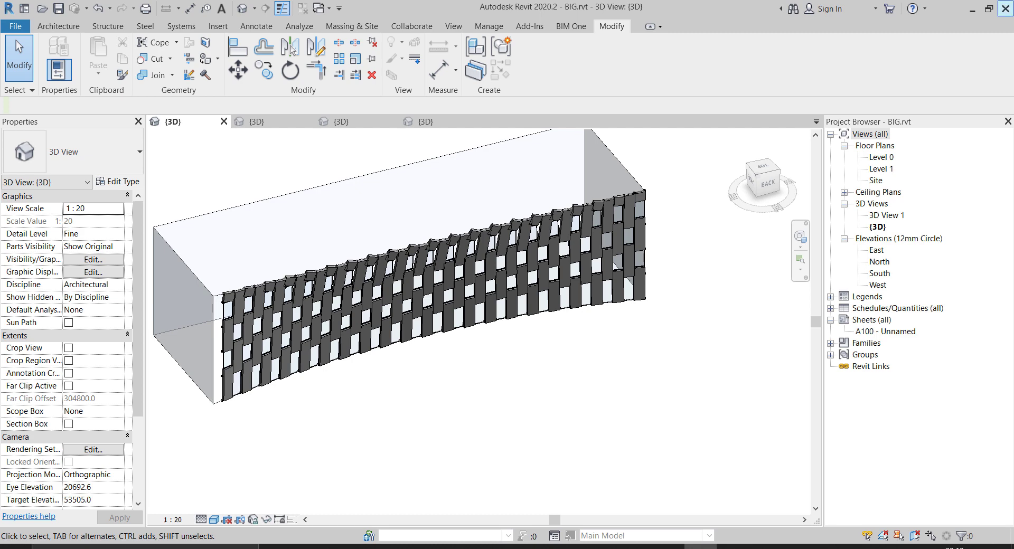
- Undo all commands back through Edit Form to restore the arc-based profile and its panelled façade
click(111, 8)
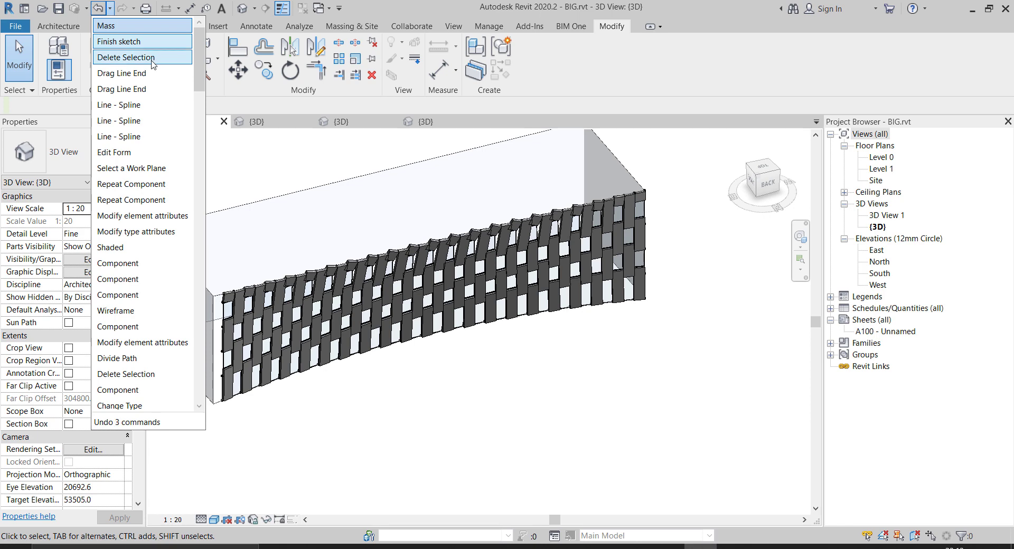
click(161, 153)
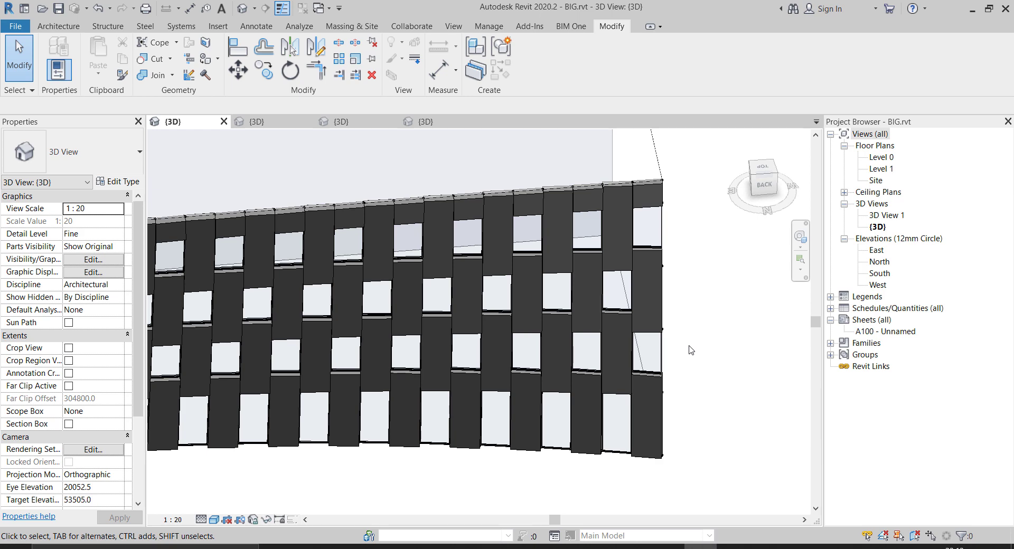
scroll(689, 350, down, 6)
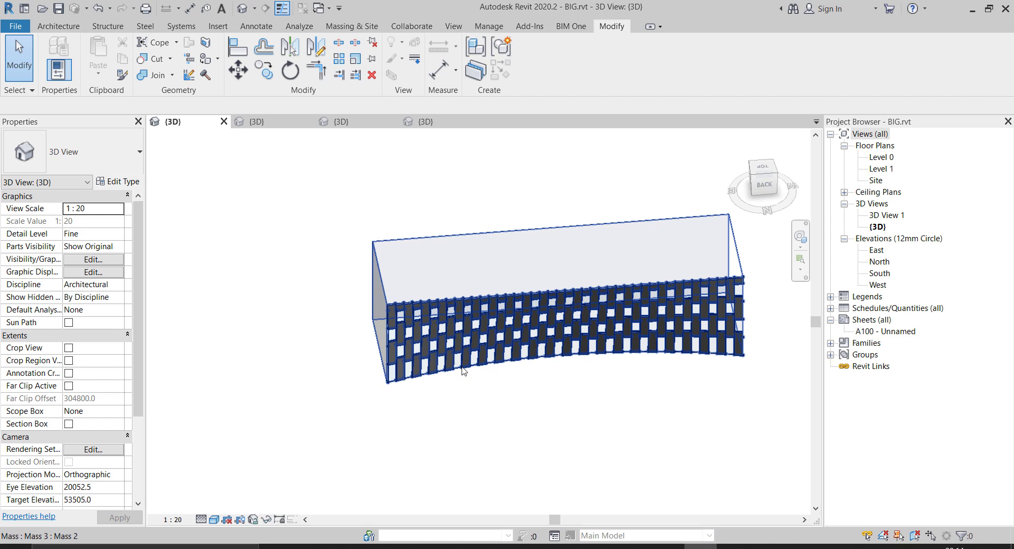
click(529, 386)
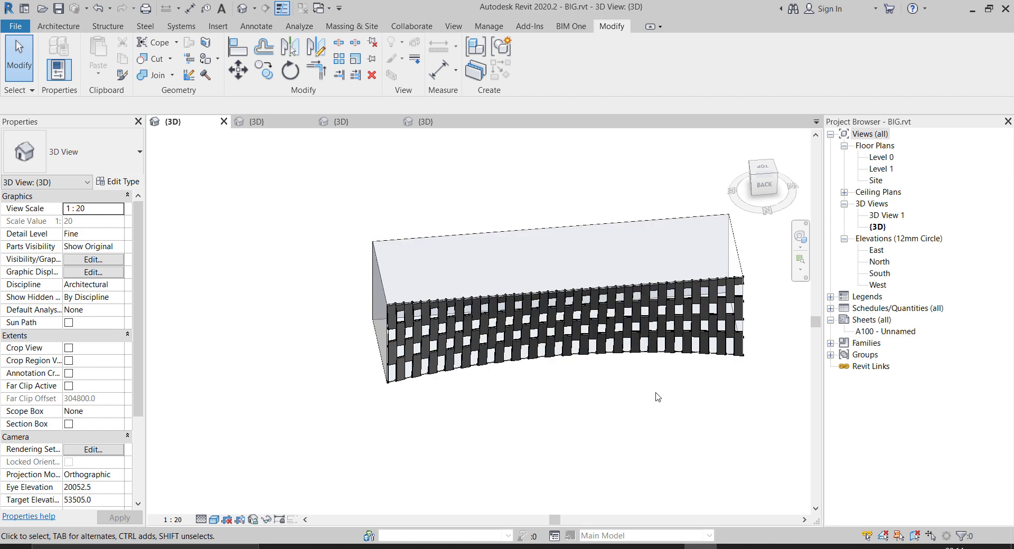
shift+middle_drag(664, 438, 658, 250)
scroll(670, 269, up, 6)
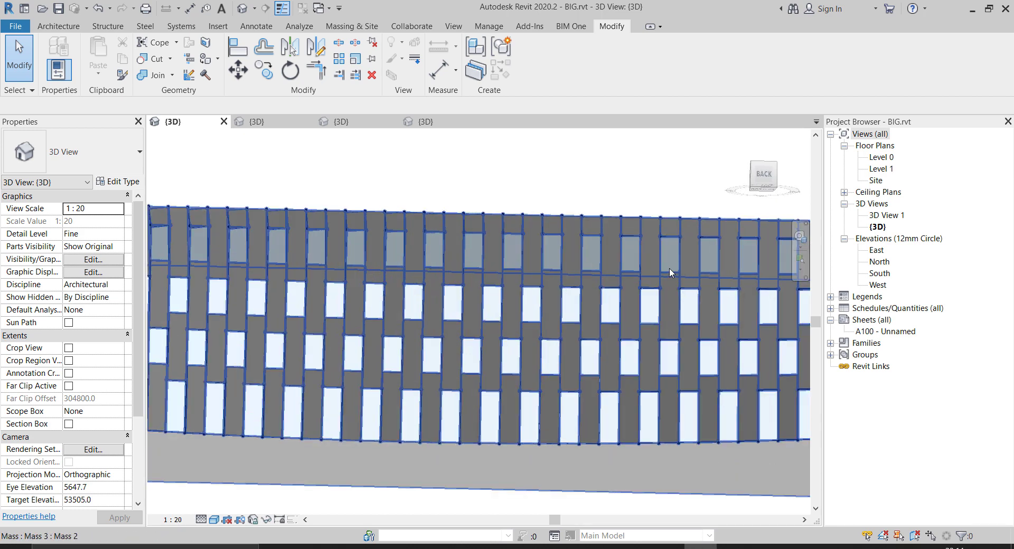
- Examine the neighbouring mass with the curtain system, selecting a tall glazed panel beside the solid panels at its end
scroll(671, 271, down, 4)
scroll(670, 270, down, 4)
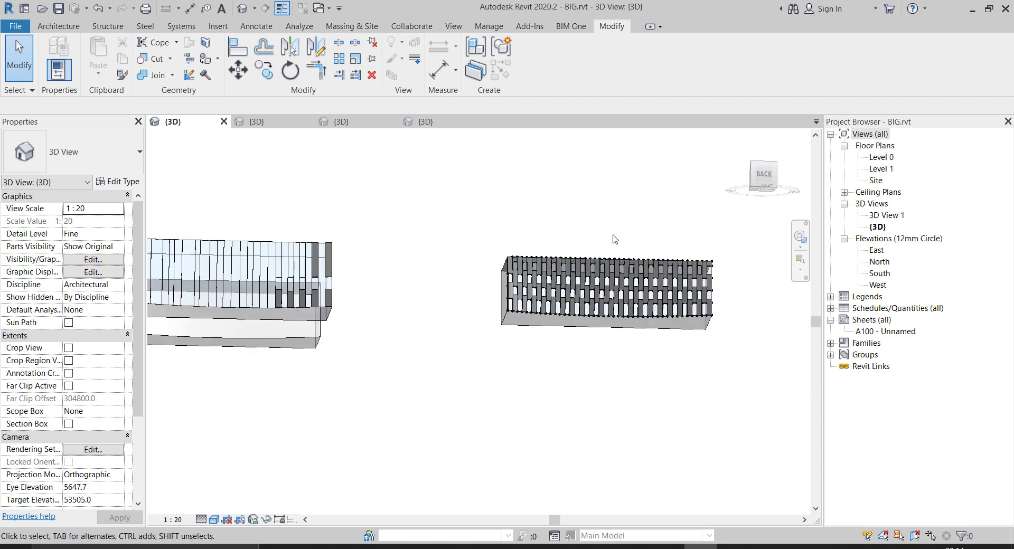
scroll(675, 347, down, 2)
shift+middle_drag(370, 322, 436, 344)
scroll(437, 344, up, 4)
scroll(523, 264, up, 4)
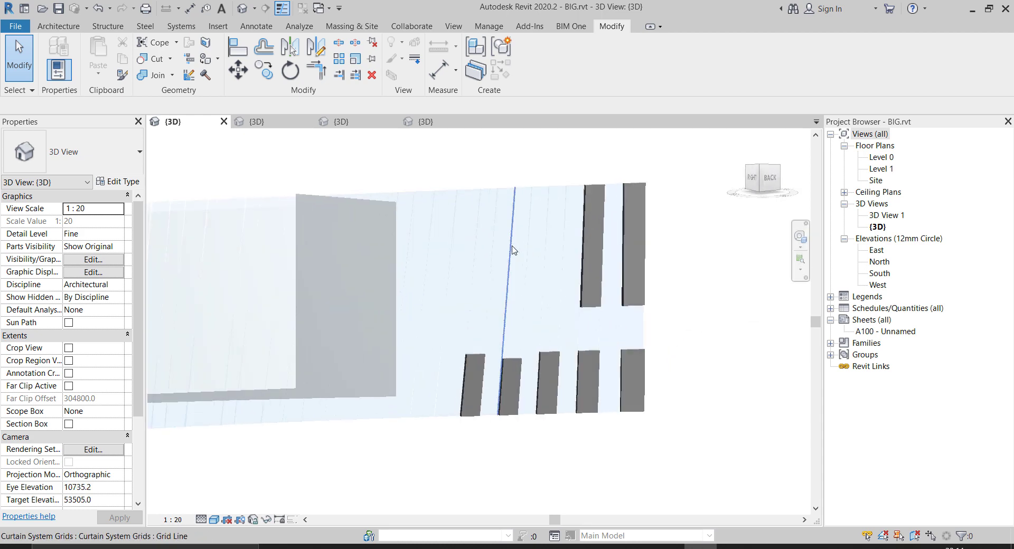
key(Tab)
click(568, 247)
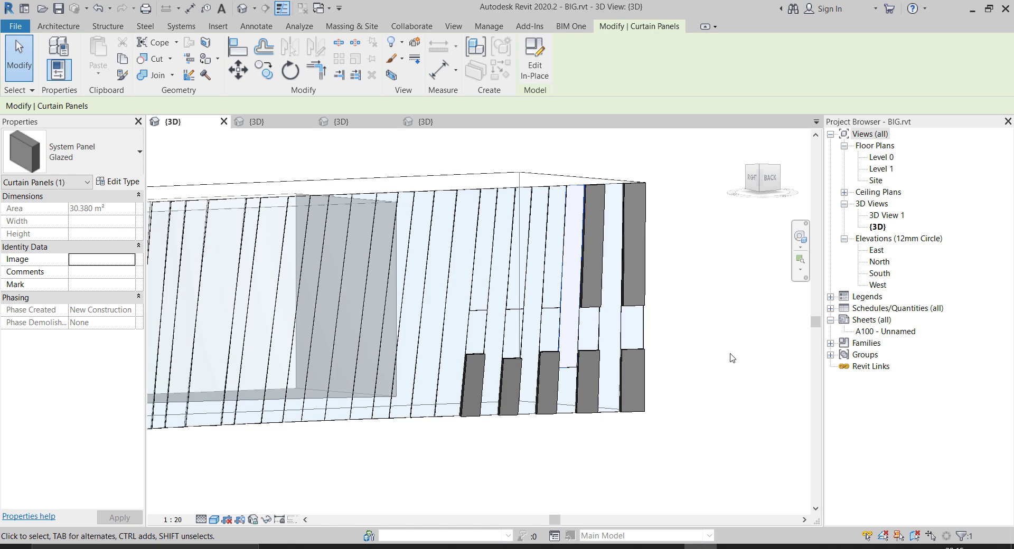
scroll(450, 328, up, 3)
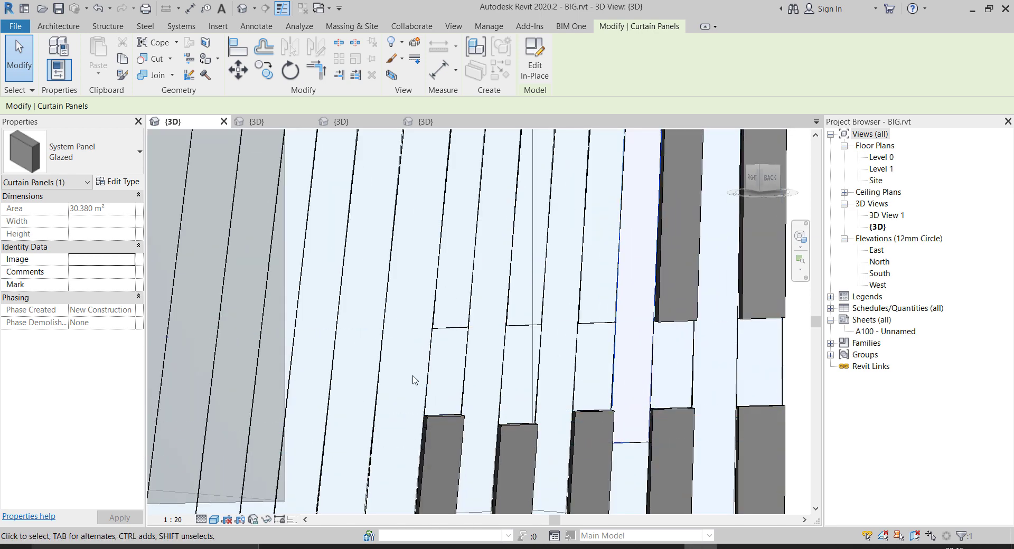
scroll(571, 264, down, 4)
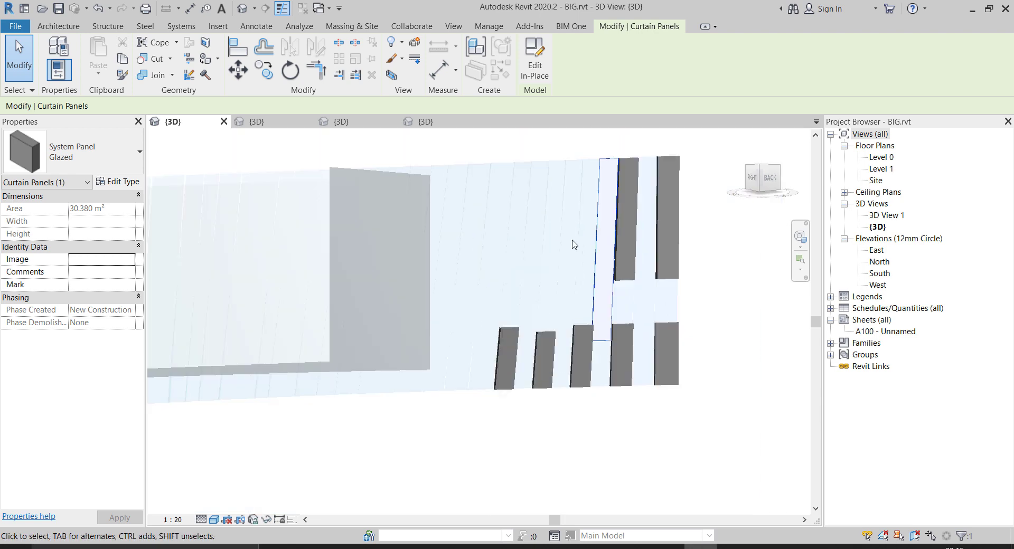
scroll(656, 260, down, 2)
scroll(640, 287, up, 5)
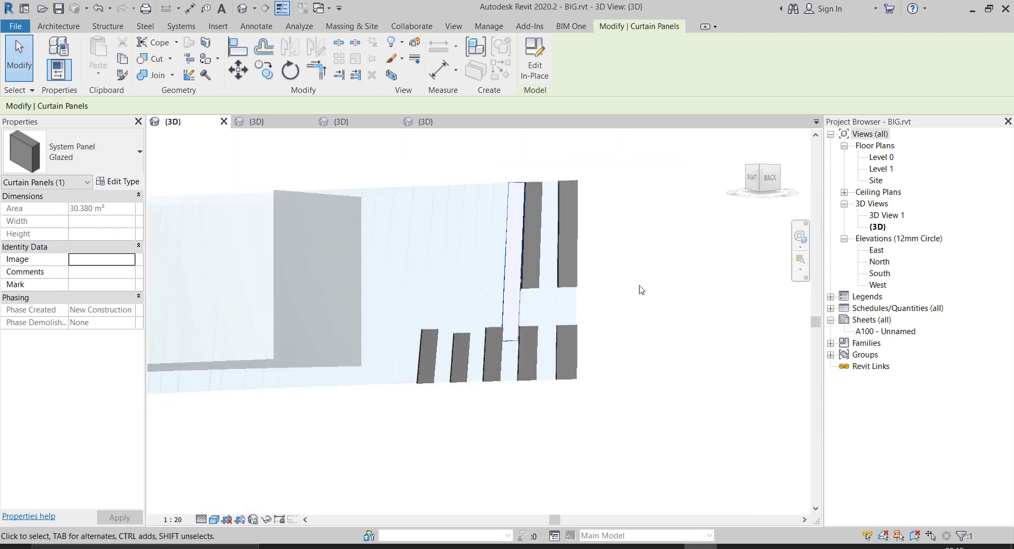
- Place 50x150mm rectangular mullions on the grid line segments framing the glazed panel between the solid panels in the second solid column from the end
scroll(554, 334, up, 2)
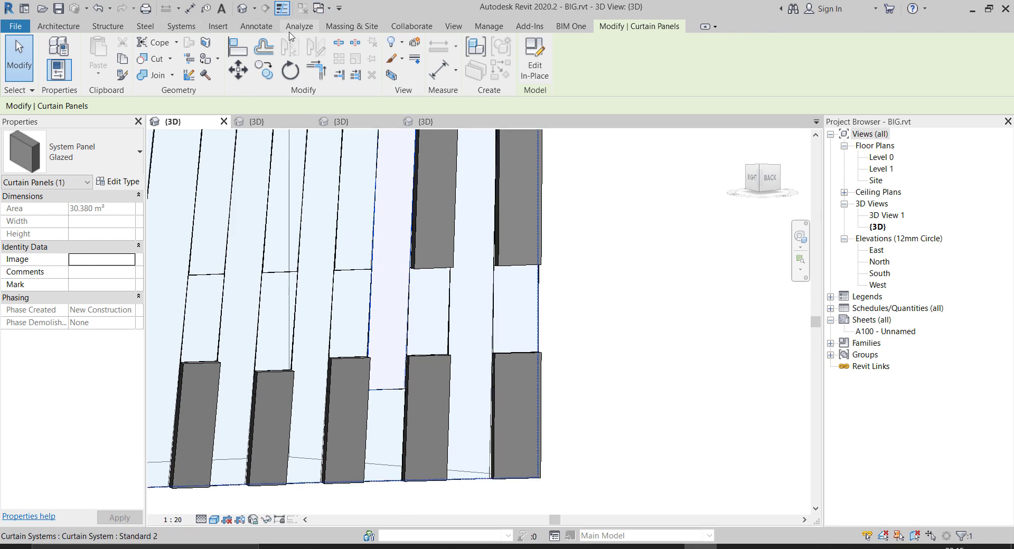
click(343, 26)
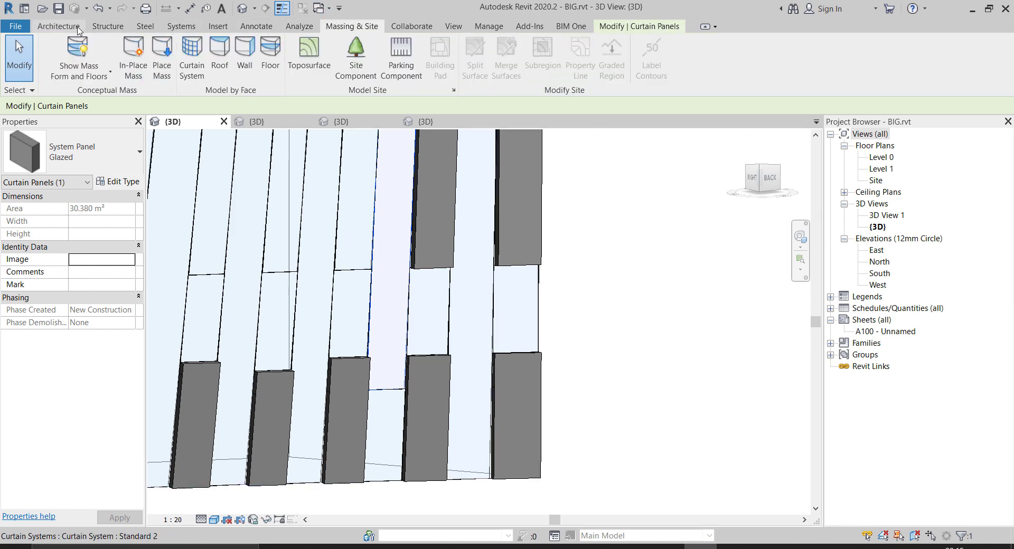
click(58, 26)
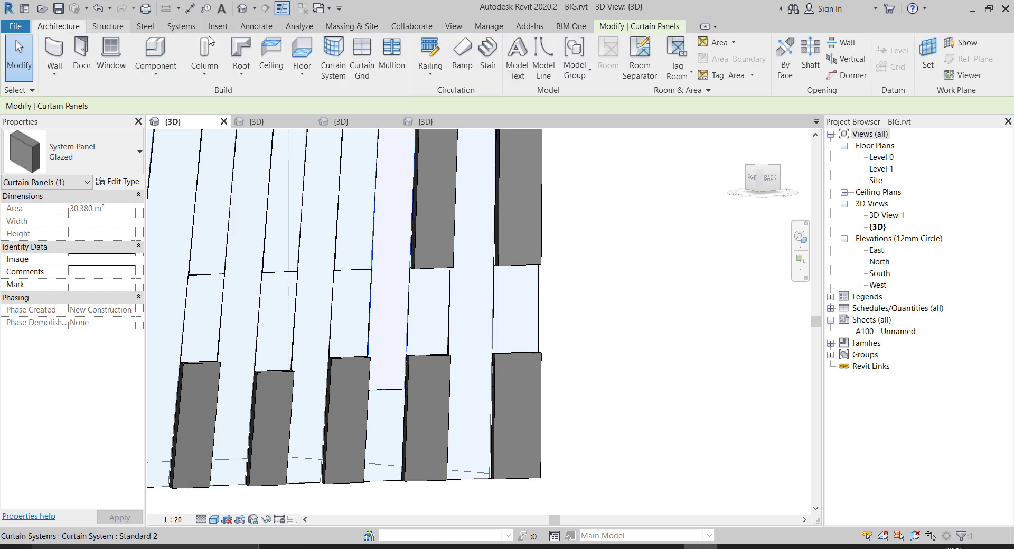
click(387, 74)
click(565, 70)
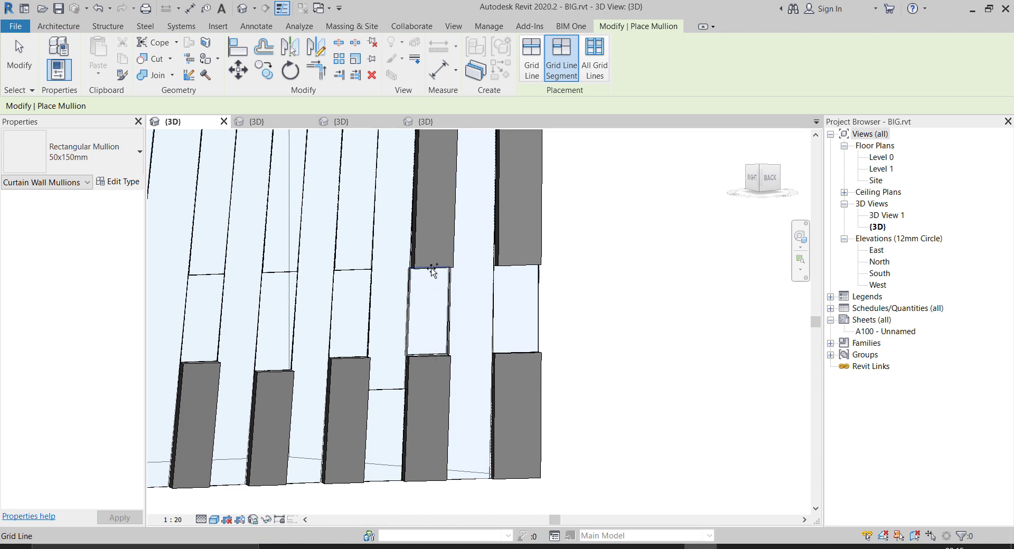
shift+middle_drag(429, 301, 345, 295)
scroll(561, 295, up, 6)
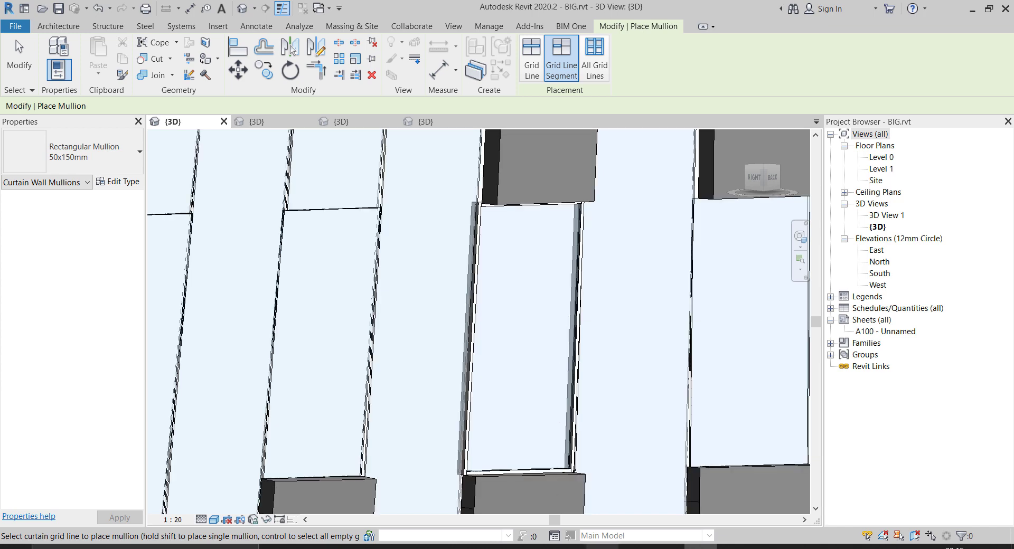
scroll(555, 316, up, 2)
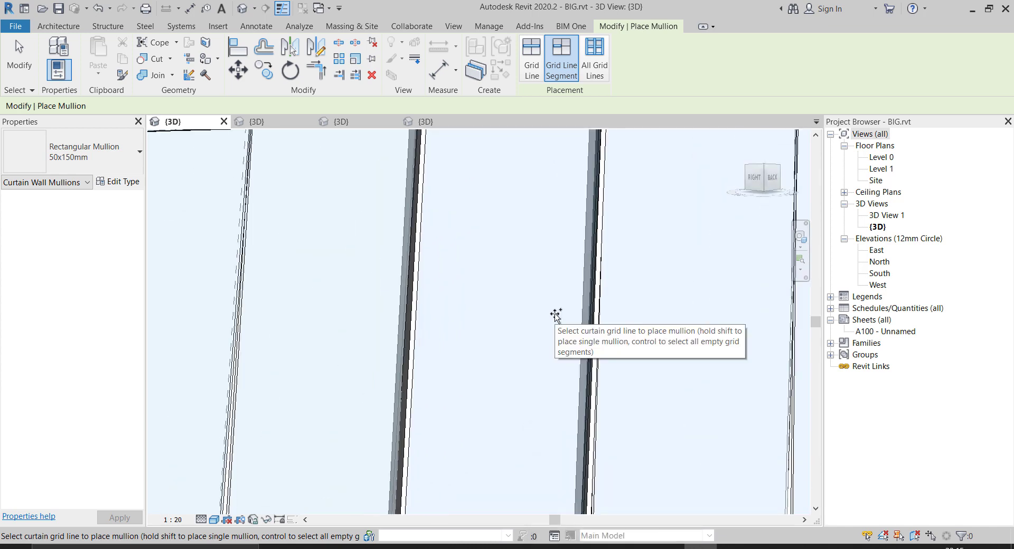
scroll(555, 316, down, 3)
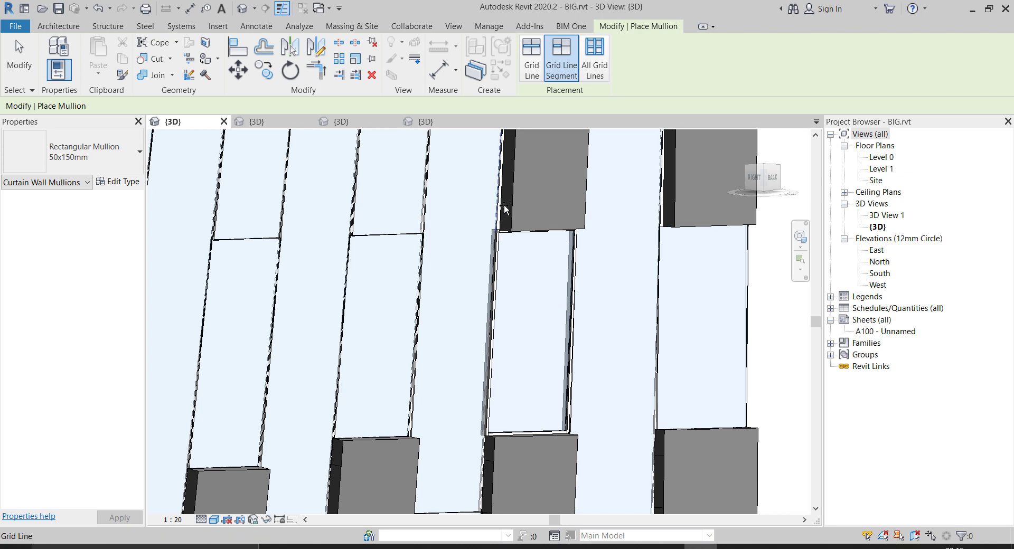
shift+middle_drag(612, 302, 574, 312)
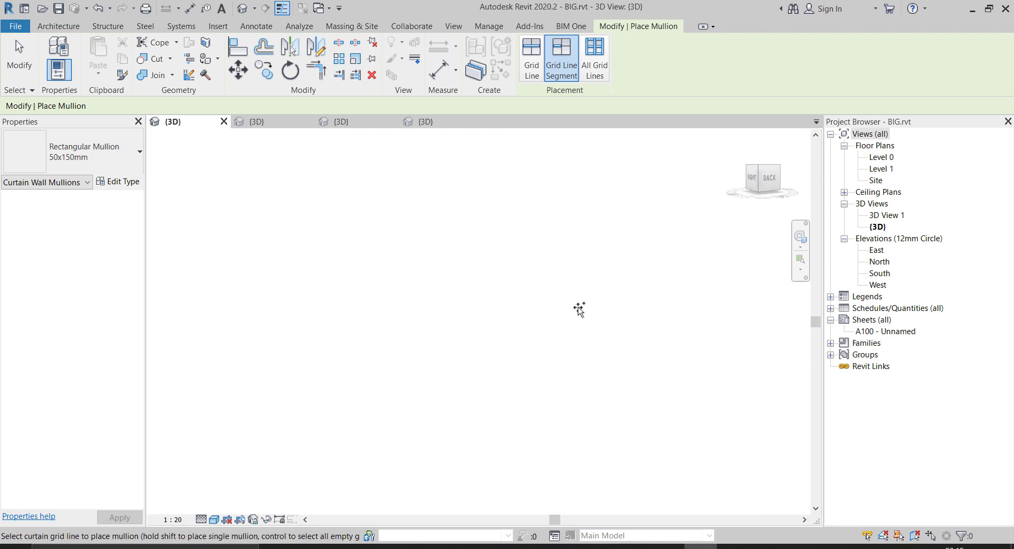
scroll(575, 305, down, 6)
key(Escape)
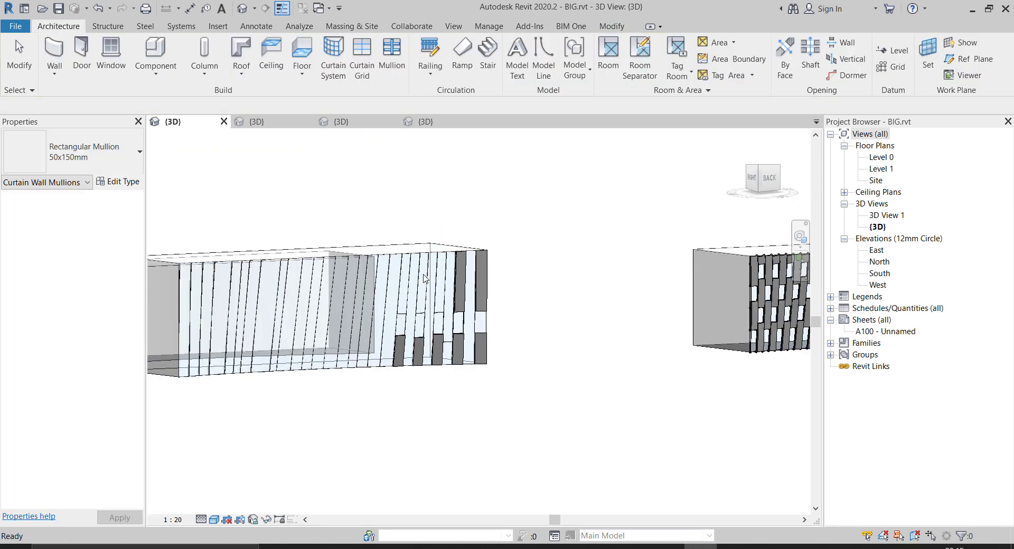
click(423, 275)
shift+middle_drag(542, 299, 503, 347)
scroll(503, 347, up, 8)
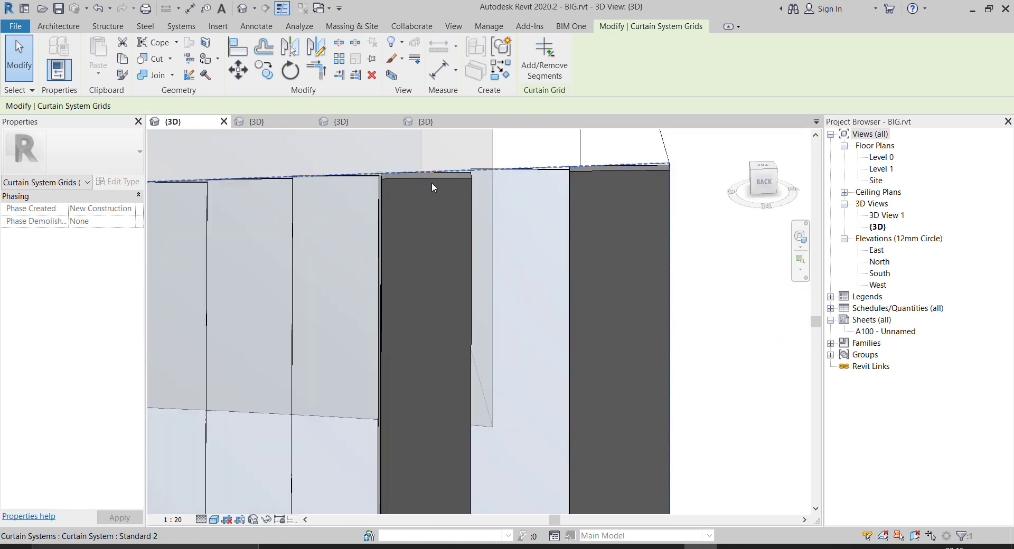
click(58, 26)
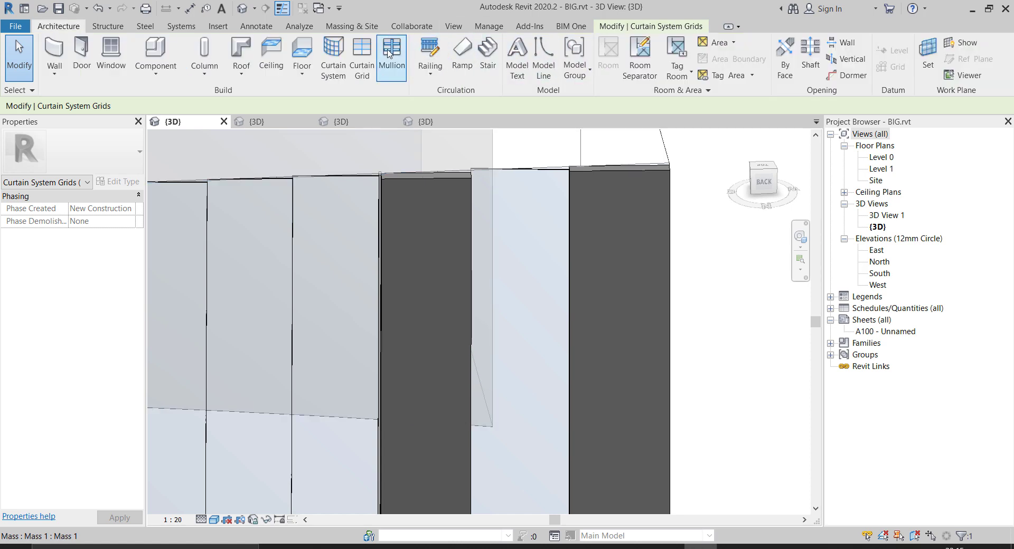
click(362, 58)
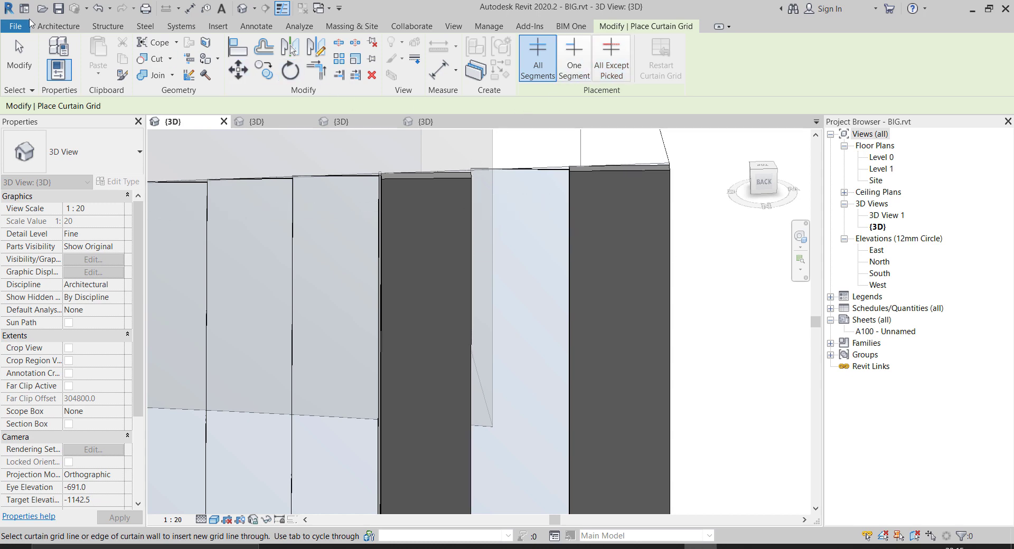
- Place 50x150mm rectangular mullions along whole grid lines beside the end column's glazed opening and on the horizontal grid lines of the neighbouring columns
click(58, 26)
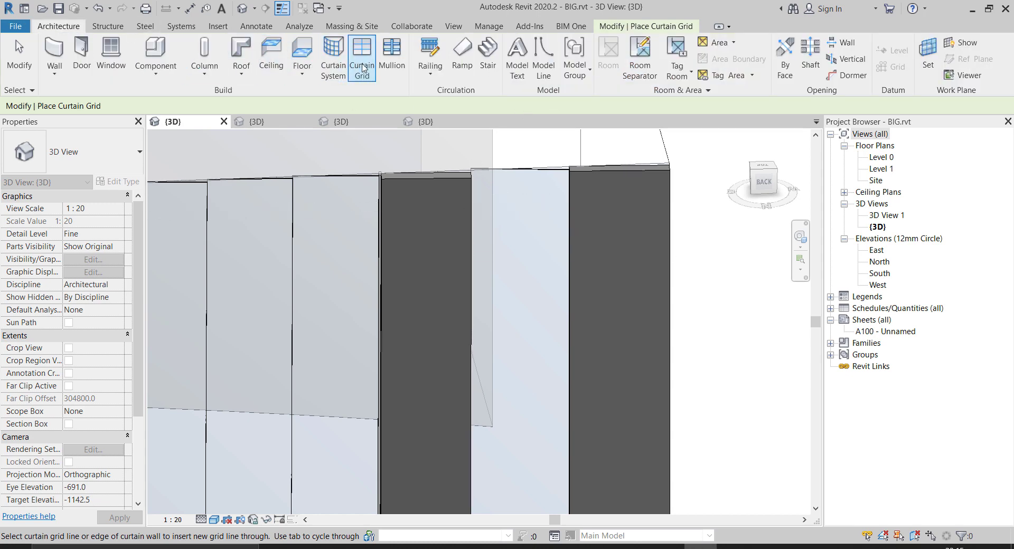
click(391, 55)
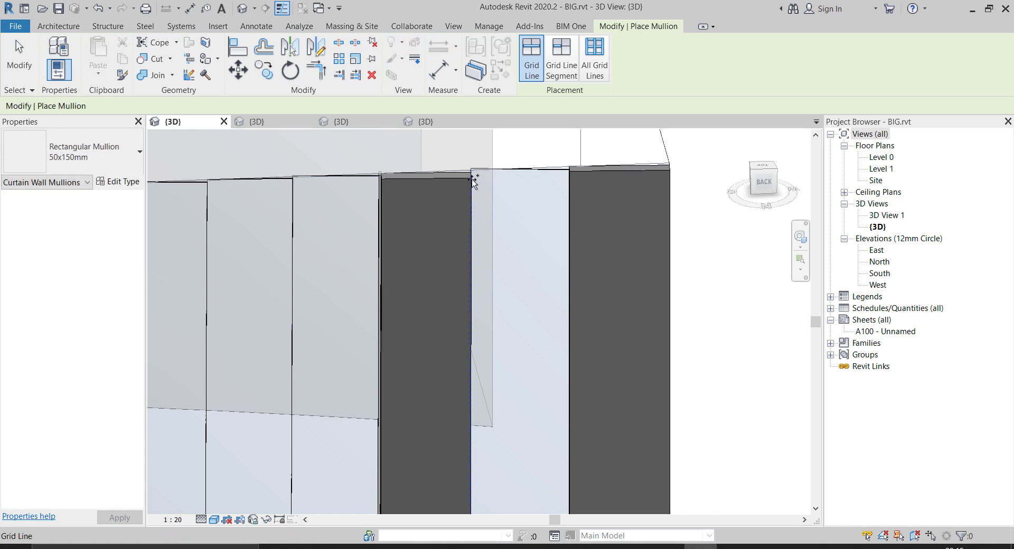
scroll(470, 344, down, 3)
scroll(470, 345, down, 5)
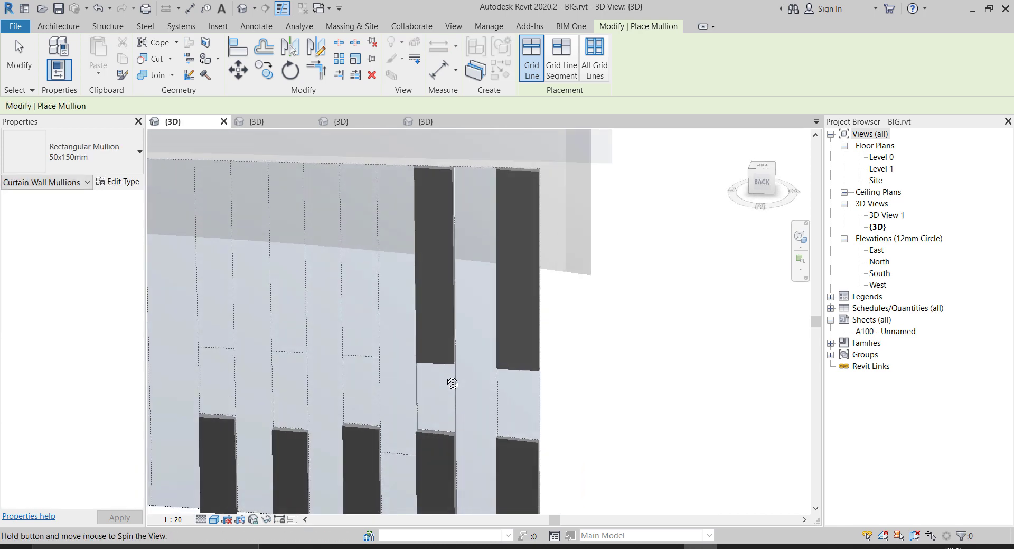
scroll(438, 336, up, 4)
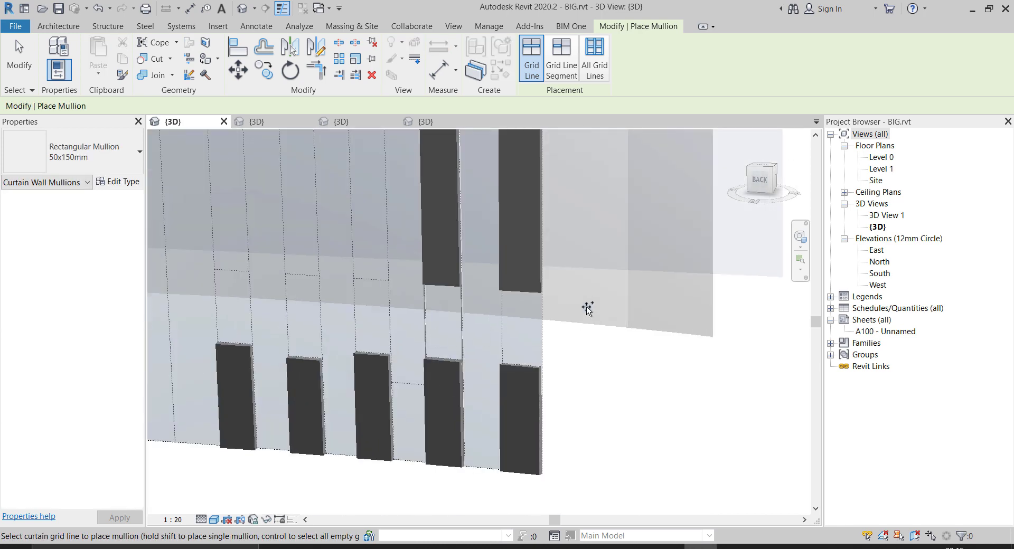
click(508, 341)
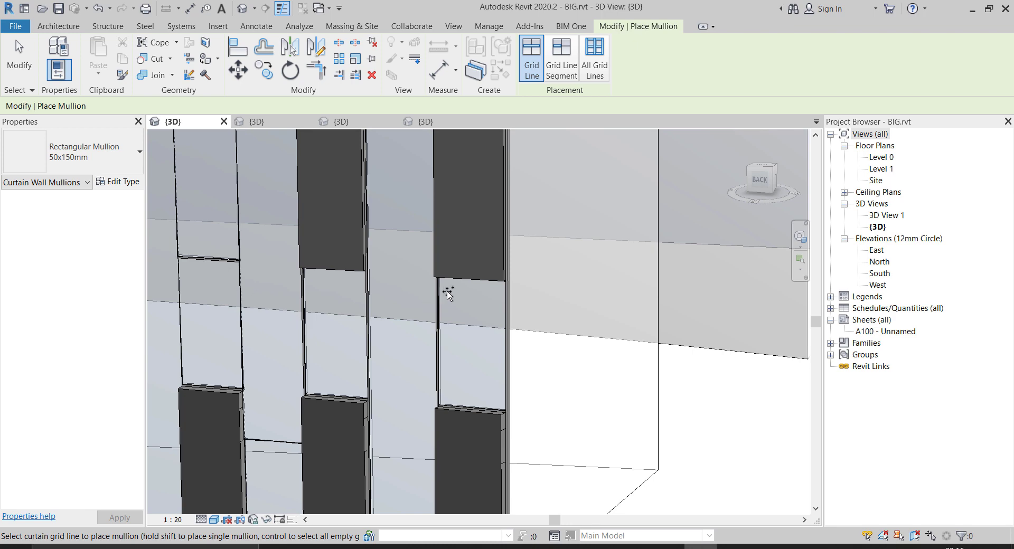
scroll(446, 291, down, 3)
scroll(375, 294, up, 4)
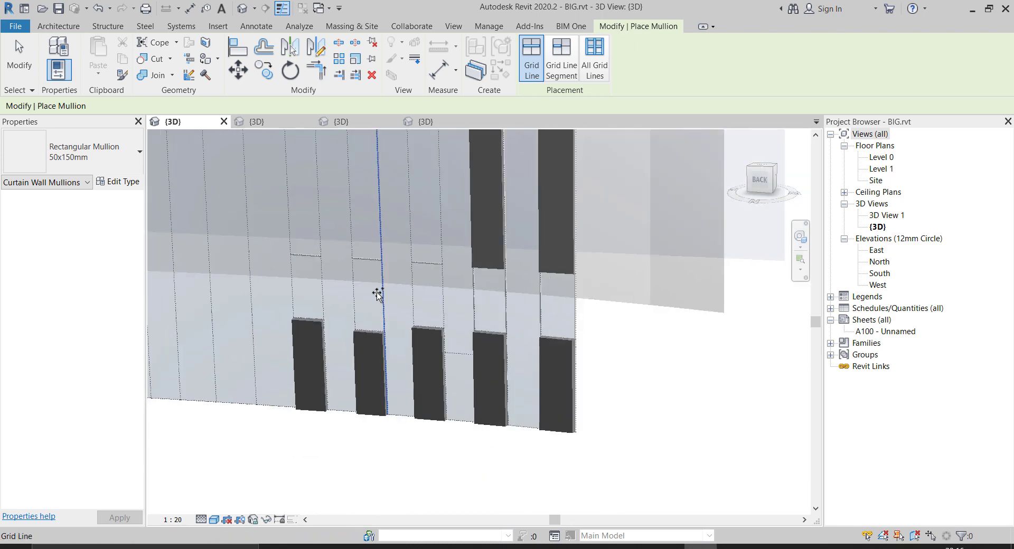
scroll(271, 299, up, 5)
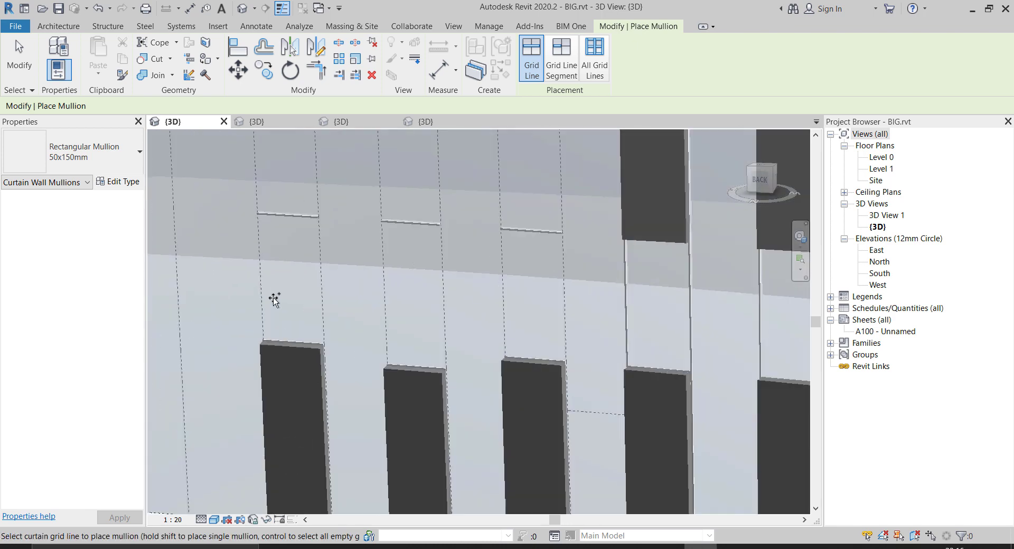
key(Escape)
key(Escape)
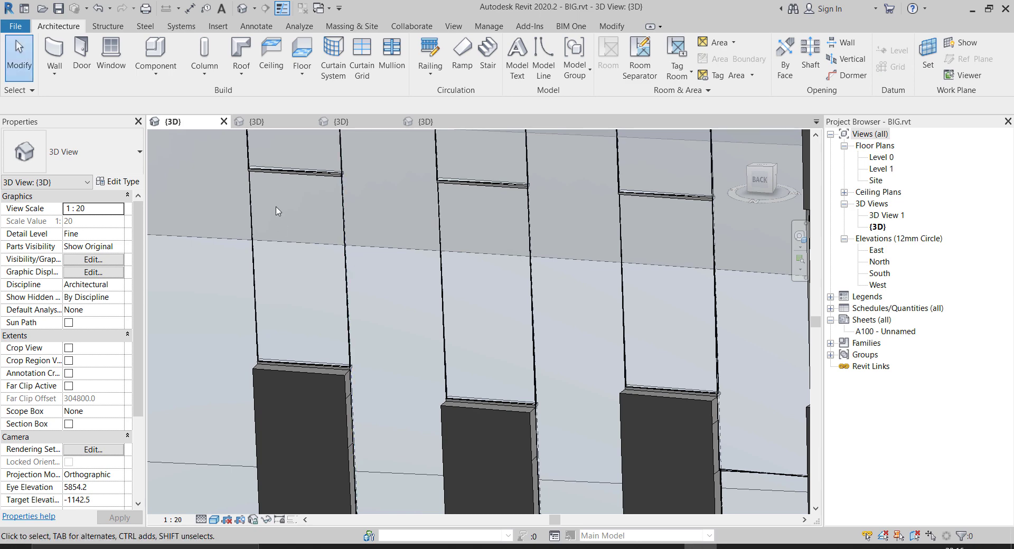
- Examine the mullioned openings at the curtain system's end, and compare this mass with the fully panelled façade nearby
scroll(277, 207, down, 3)
shift+middle_drag(461, 294, 713, 248)
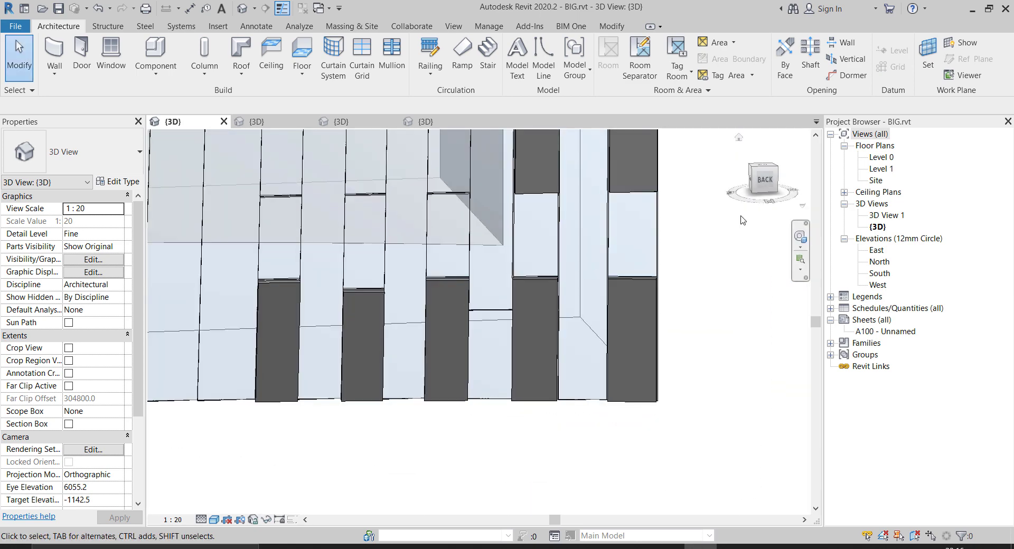
scroll(506, 325, down, 6)
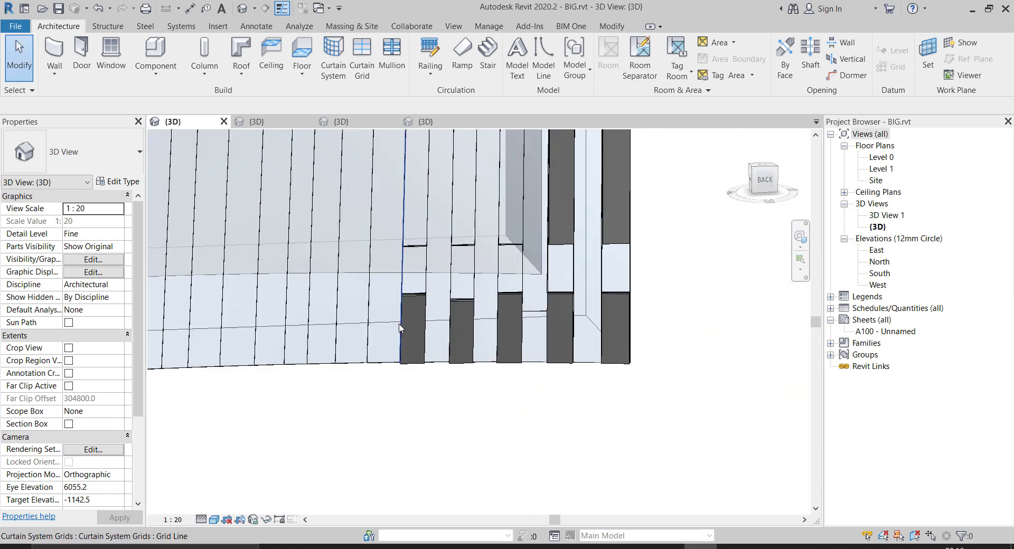
shift+middle_drag(592, 243, 592, 243)
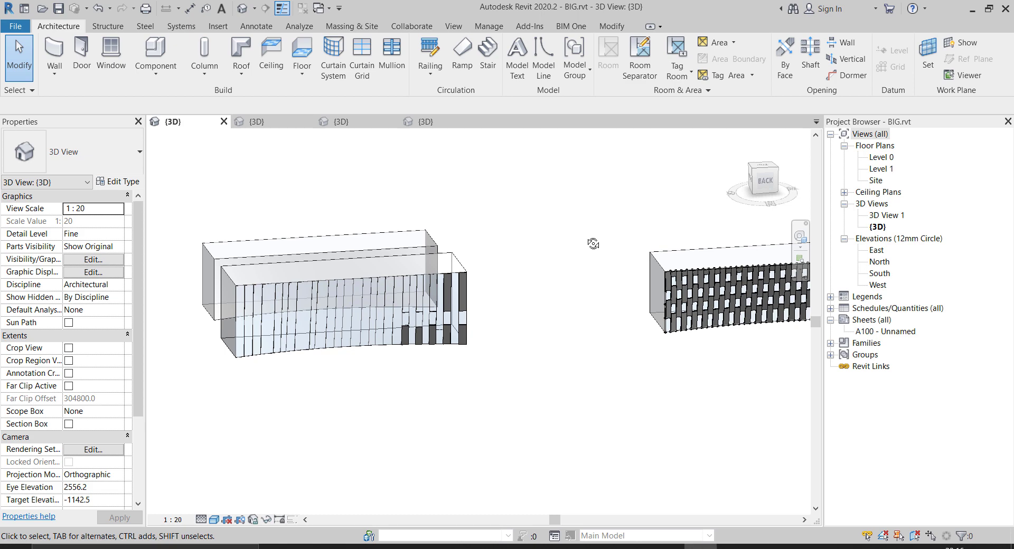
scroll(593, 244, up, 2)
scroll(667, 217, up, 3)
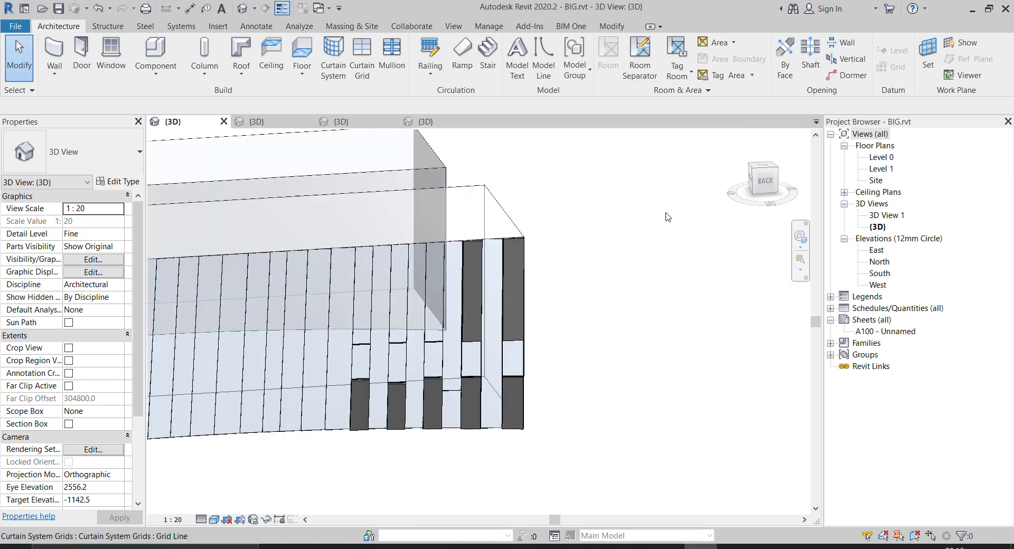
- Switch to the Chrome browser and open revitexperiments.com in a new tab
click(438, 547)
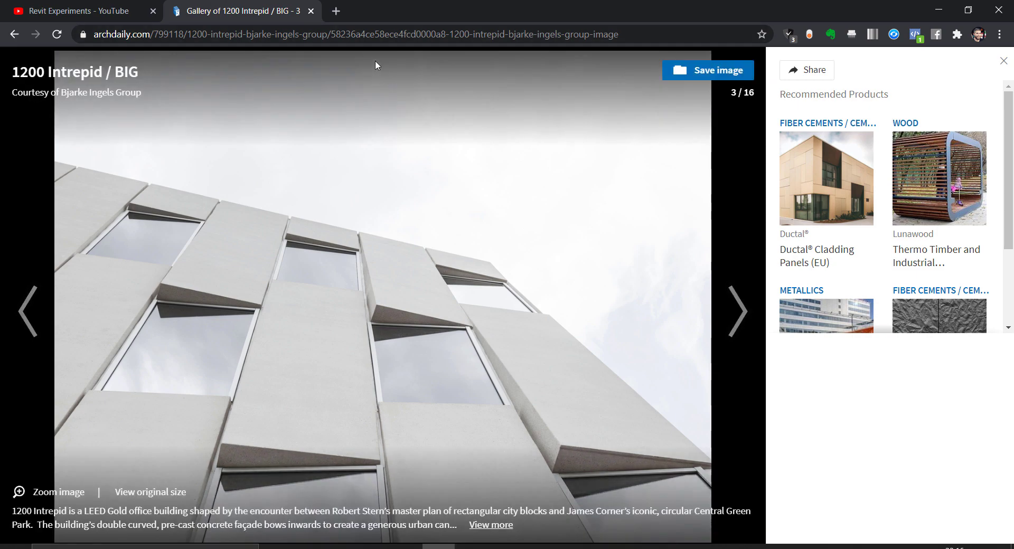
click(344, 9)
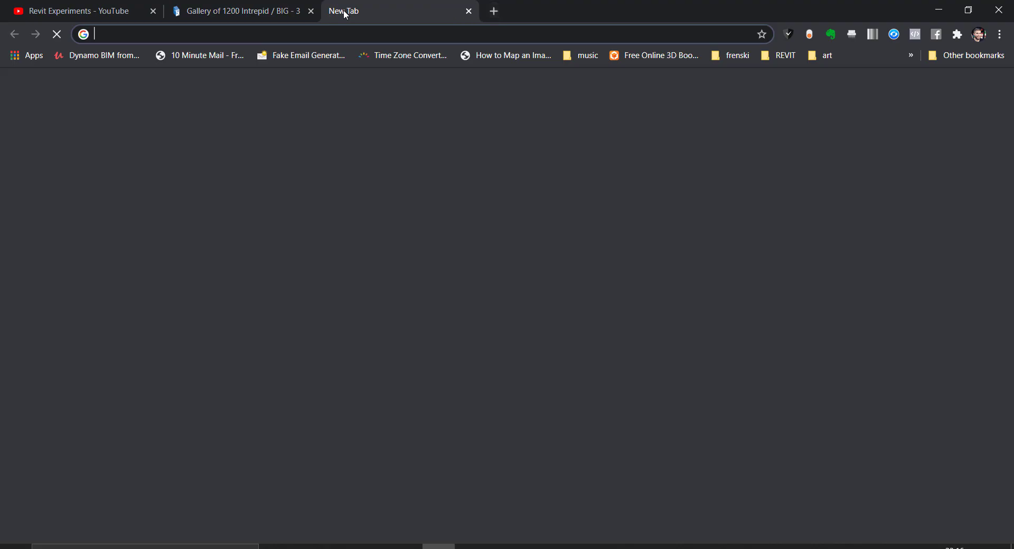
text(re)
key(Return)
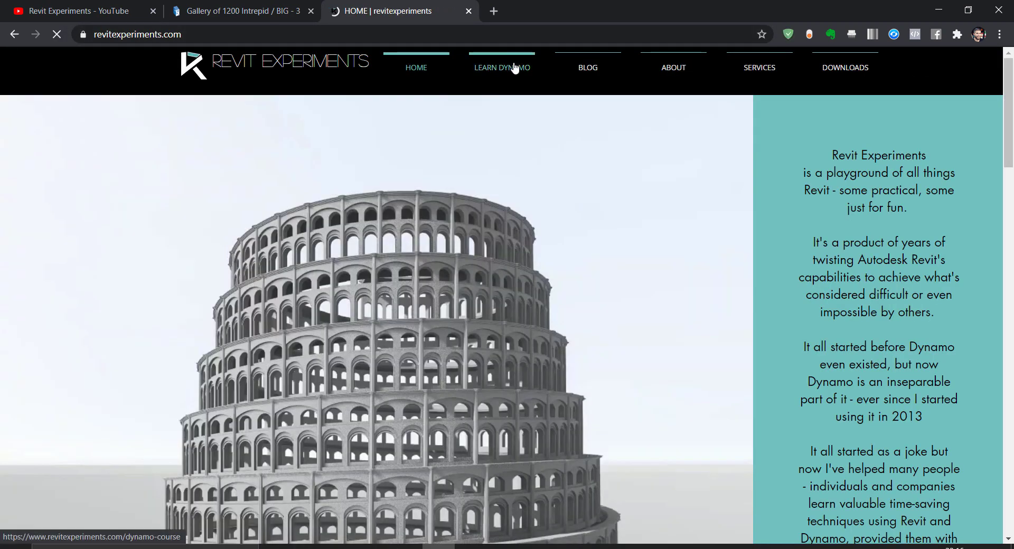
- Skim the Learn Dynamo page of the Revit Experiments site, and close its browser tab
click(513, 67)
scroll(377, 270, down, 15)
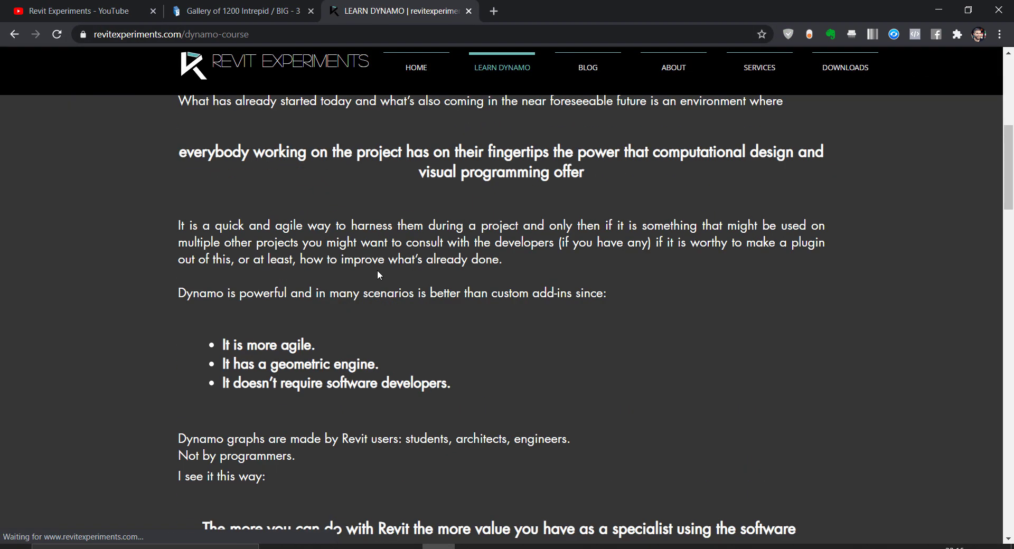
scroll(329, 364, down, 15)
scroll(348, 375, up, 19)
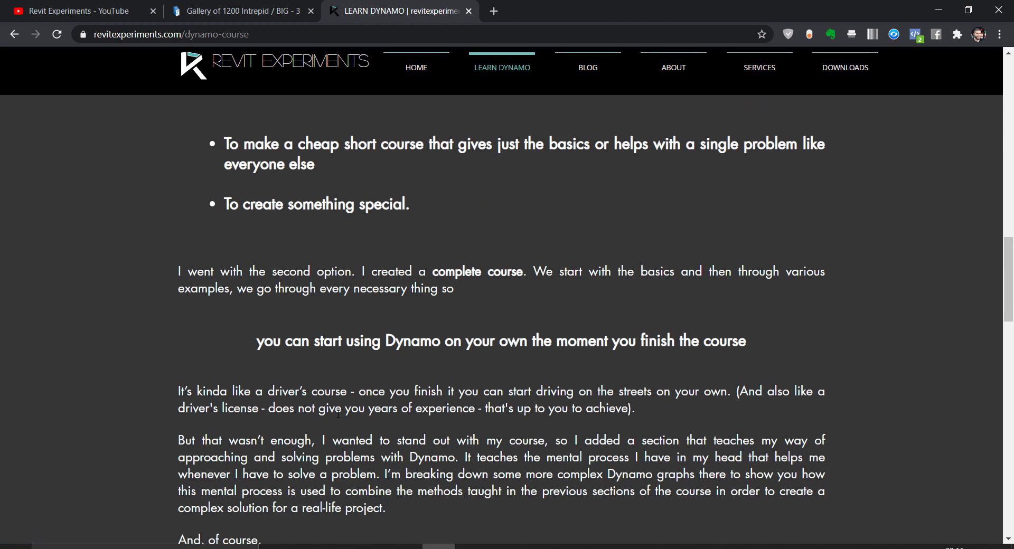
scroll(363, 385, up, 10)
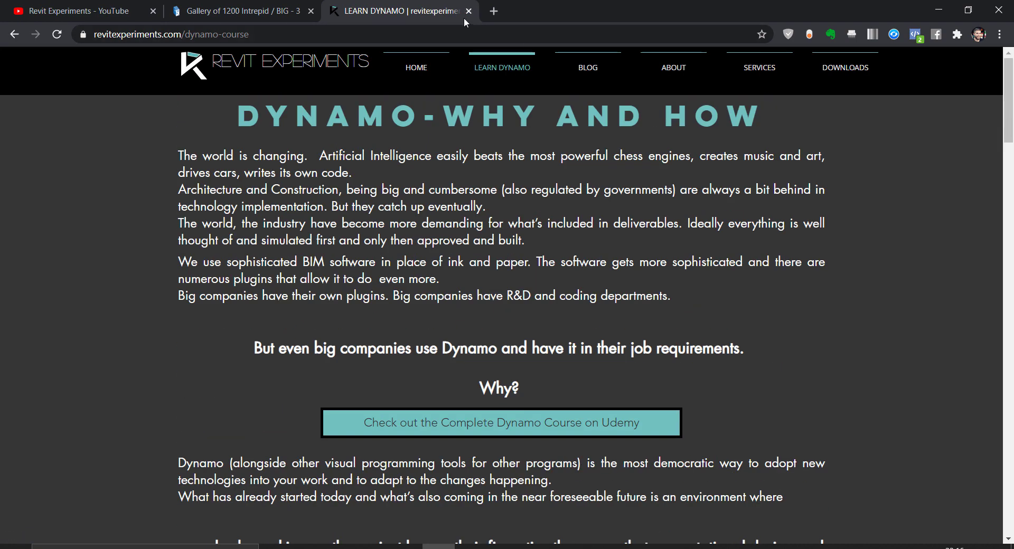
click(468, 11)
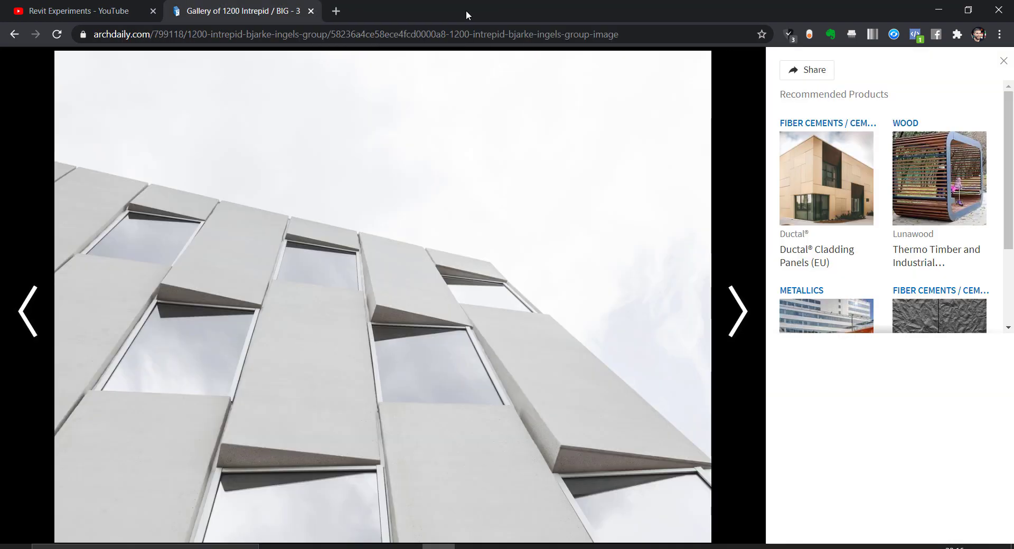